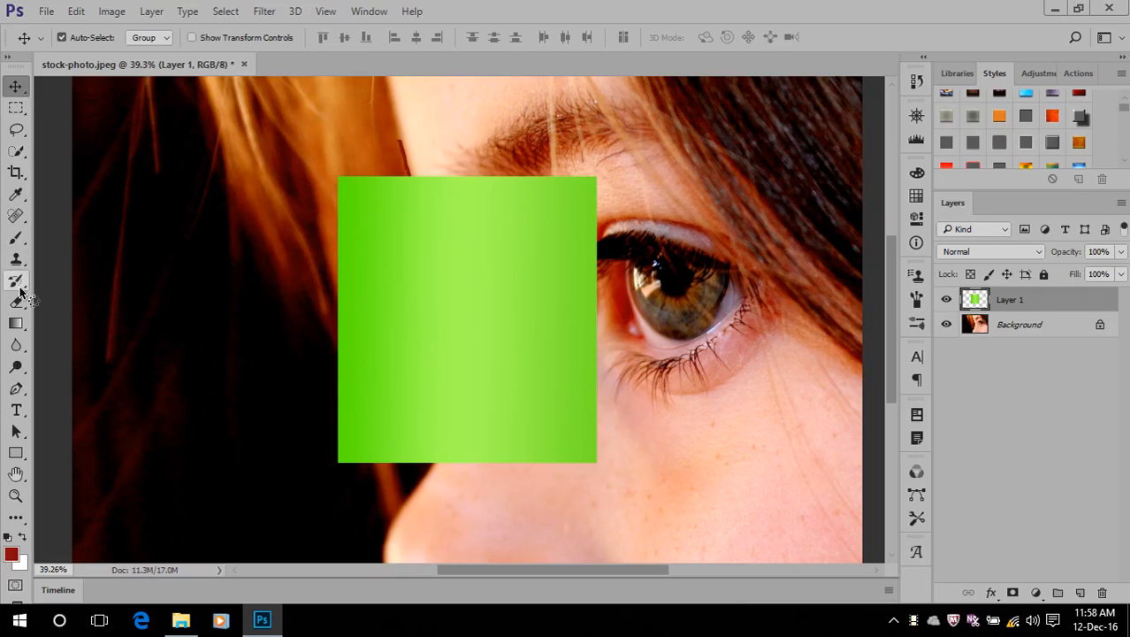
Delete the layer containing the green gradient rectangle from the stock photo
click(16, 409)
key(ctrl+minus)
key(ctrl+minus)
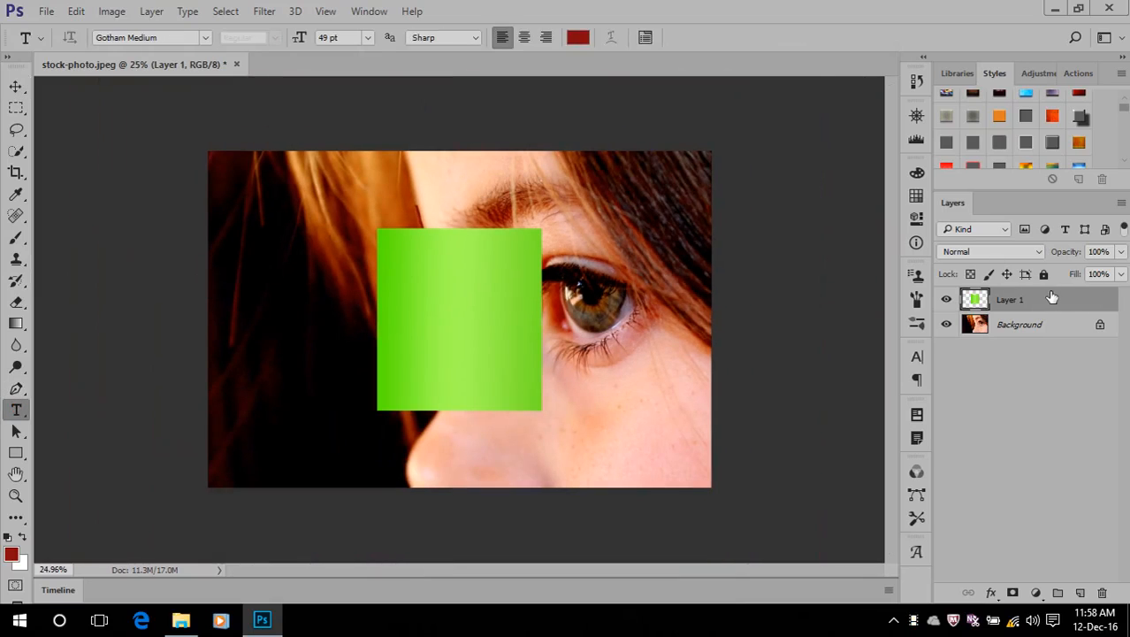
key(Delete)
Add the person's first name as horizontal text over the dark hair, at 138 pt
right_click(17, 411)
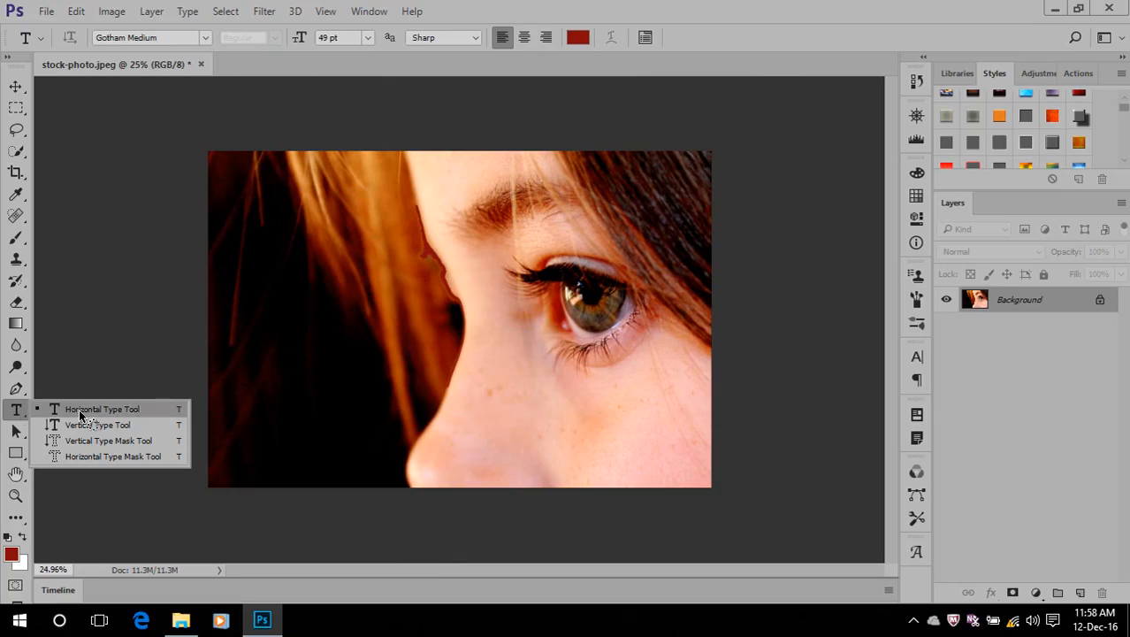
click(128, 415)
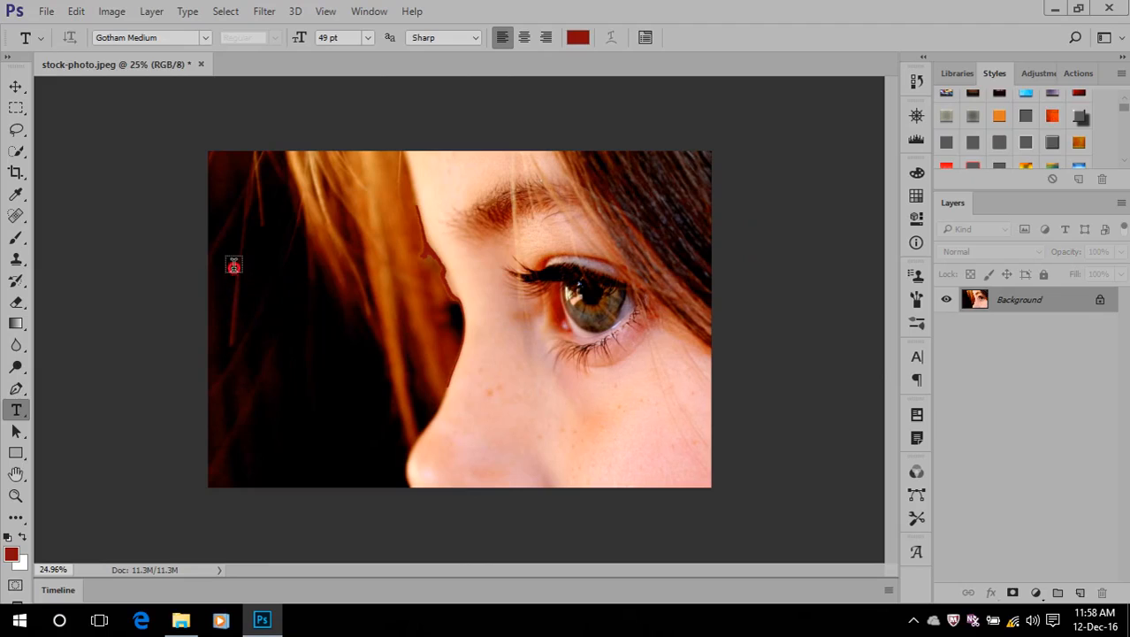
click(234, 265)
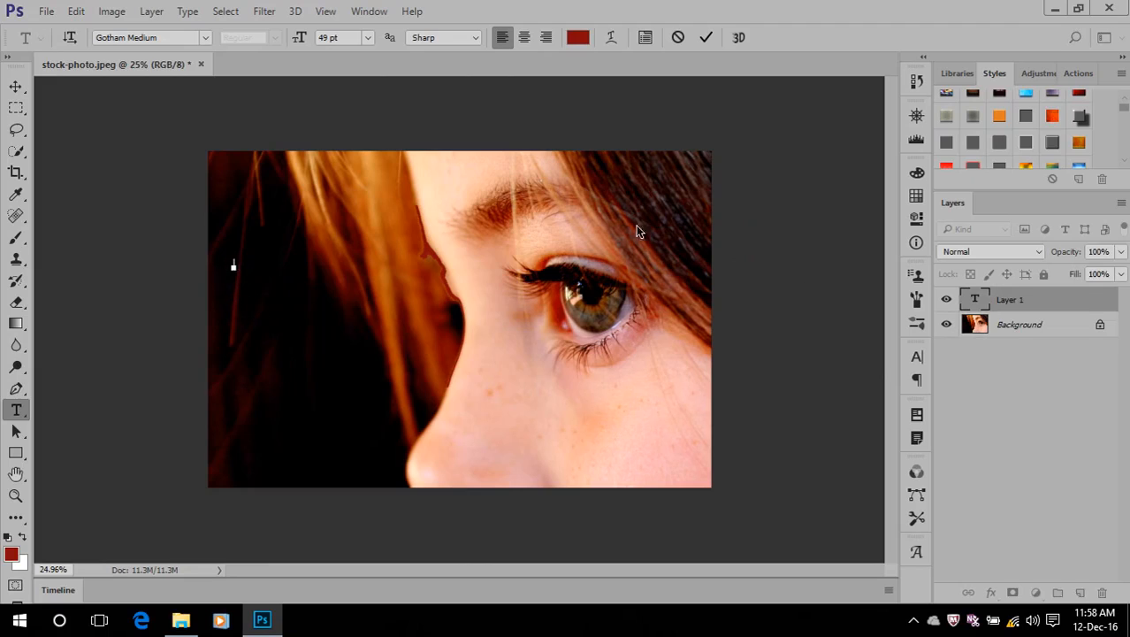
drag(300, 38, 373, 41)
text(SHAKIR)
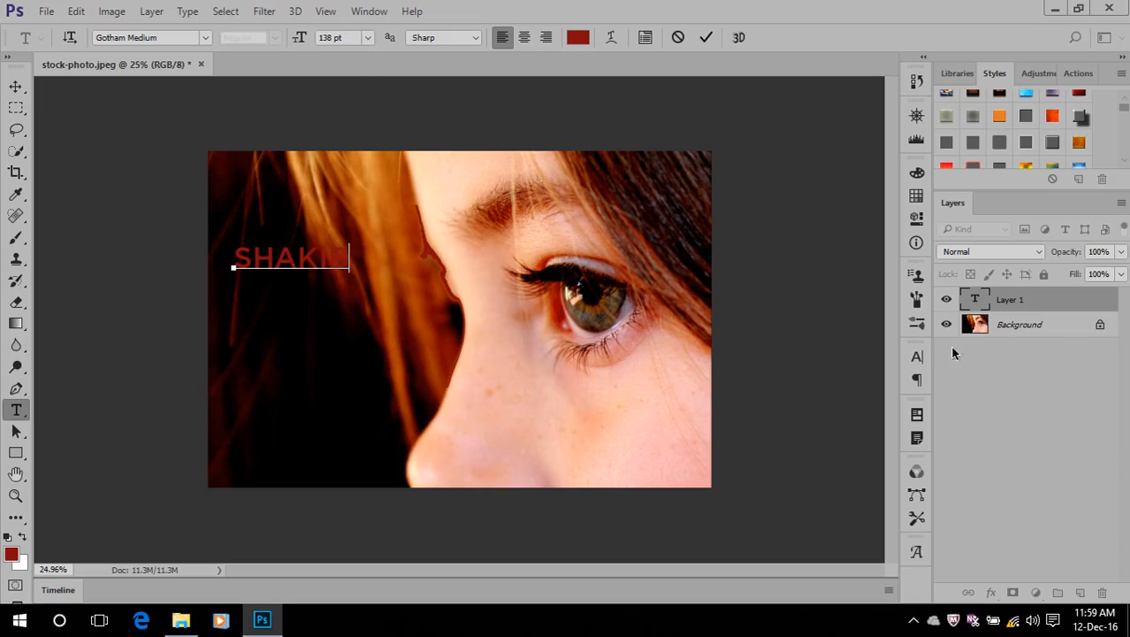
Change the whole name text to white (ffffff) and set its size to 249 pt
click(974, 301)
double_click(974, 302)
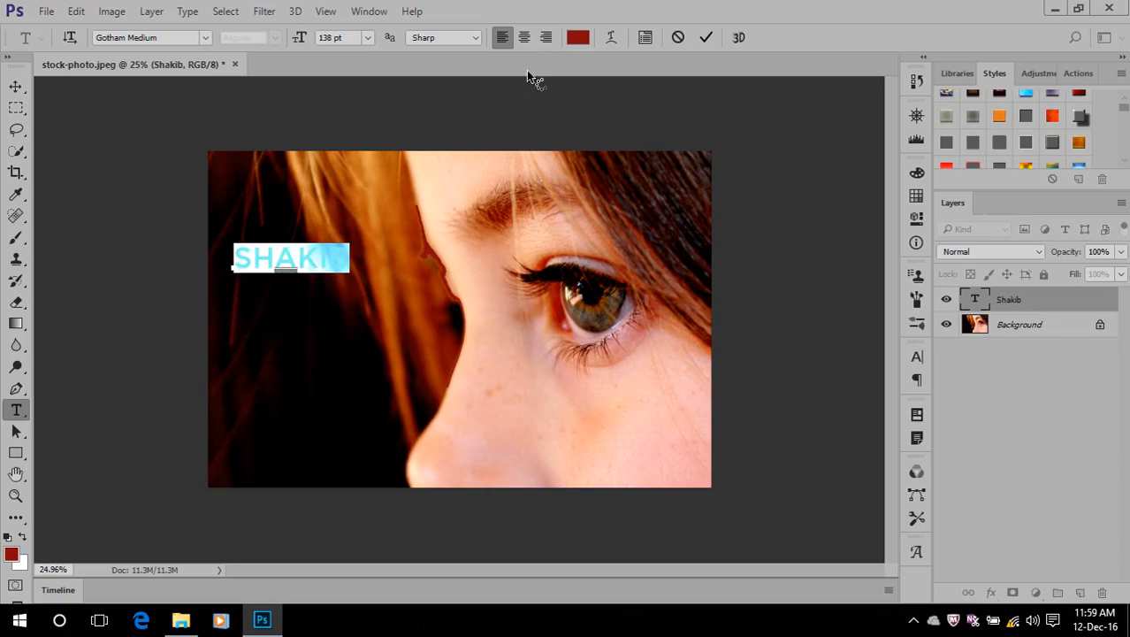
click(577, 37)
click(594, 171)
drag(608, 177, 576, 148)
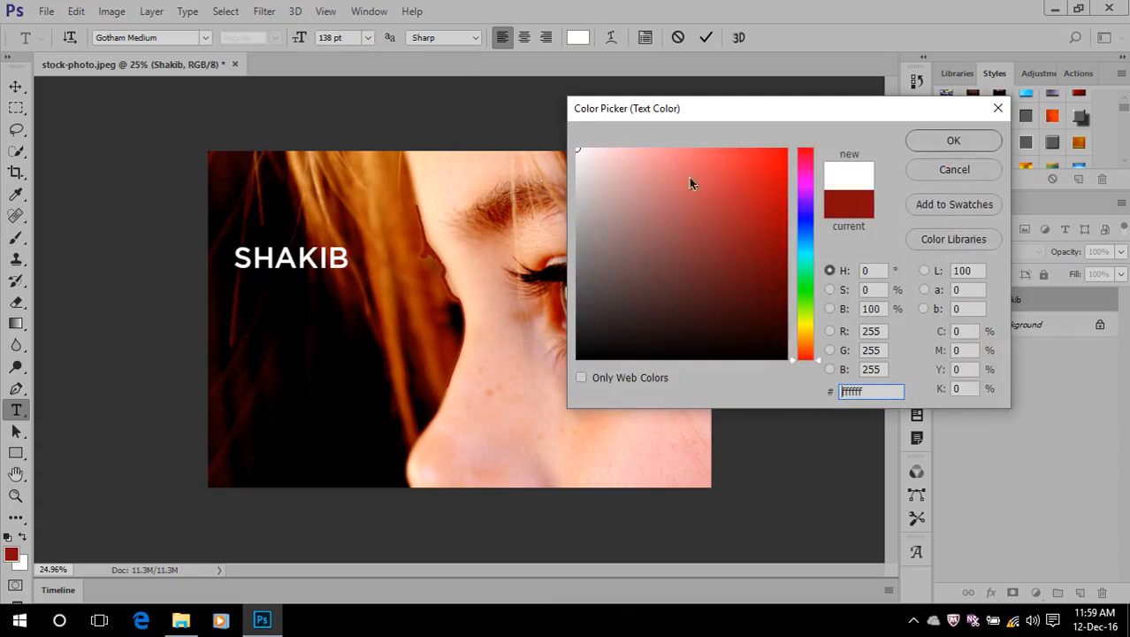
click(951, 143)
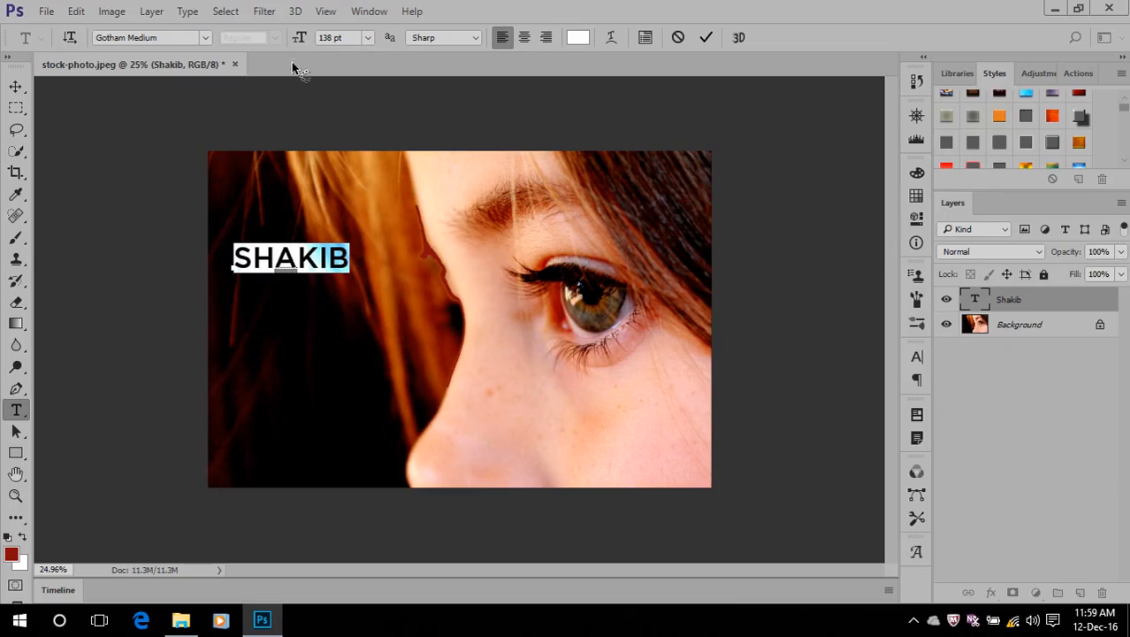
drag(301, 38, 394, 57)
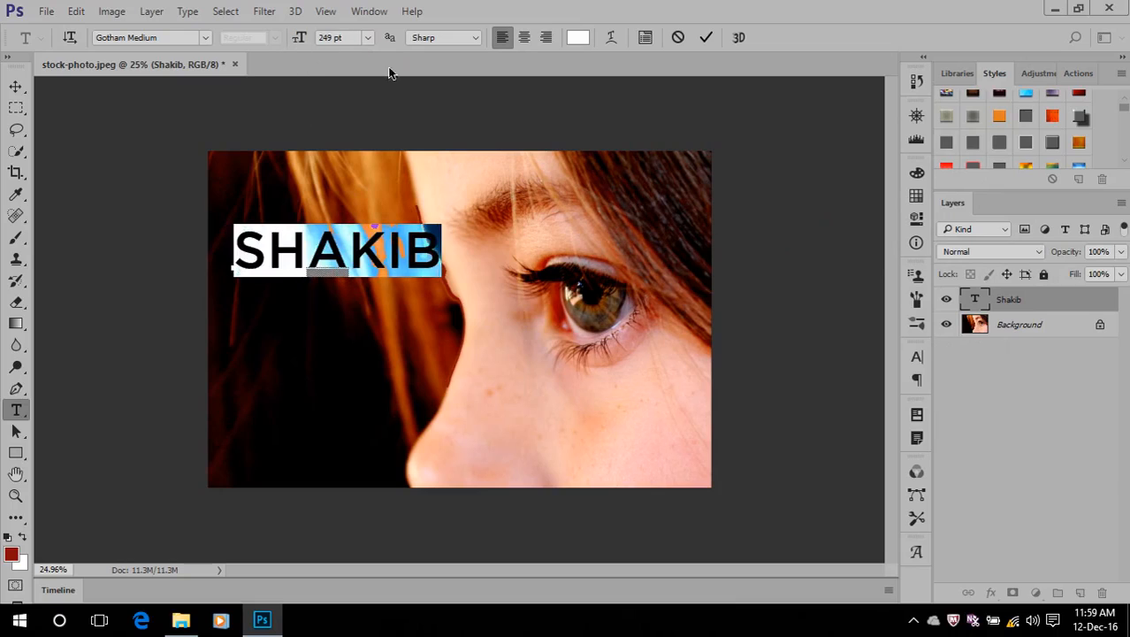
click(706, 37)
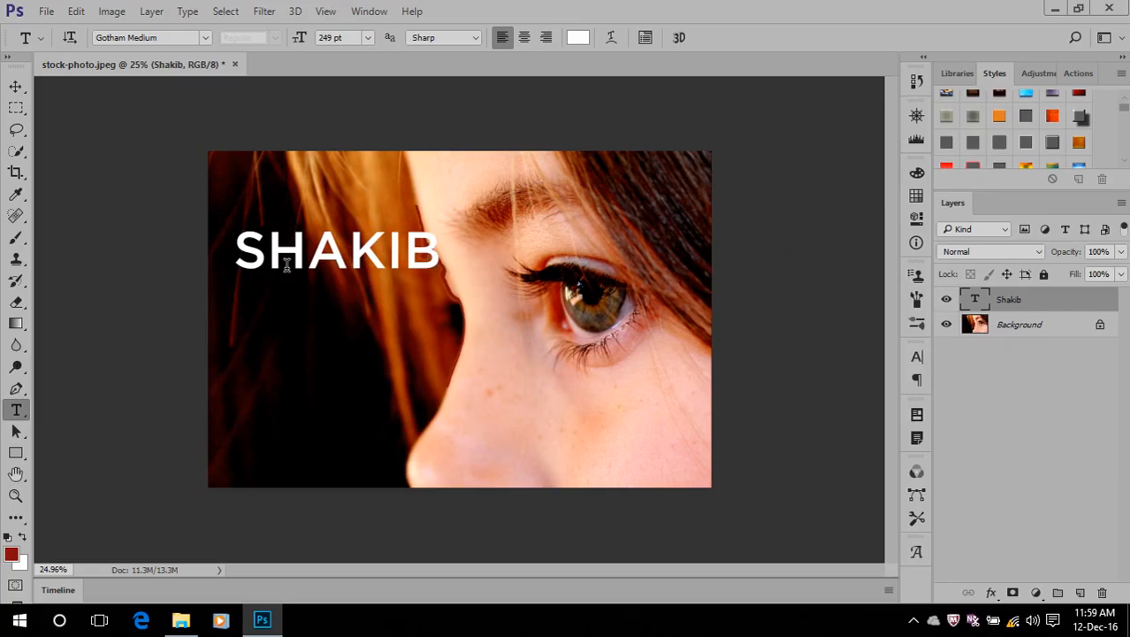
Delete the horizontal text layer and enter the same name as vertical text over the dark hair
drag(1053, 301, 1102, 598)
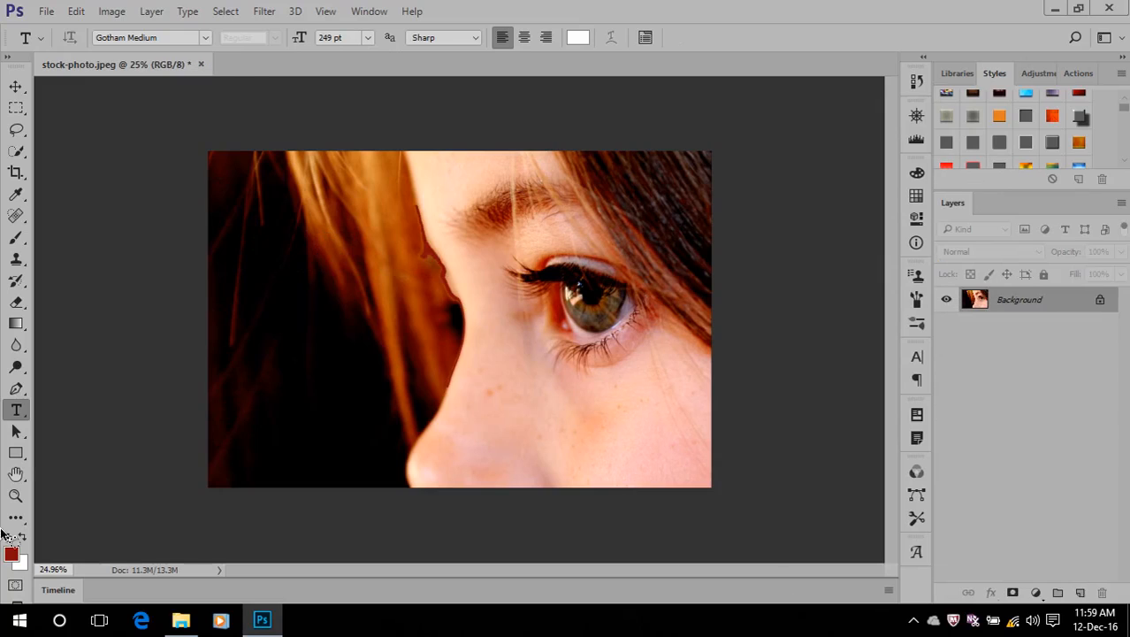
right_click(16, 409)
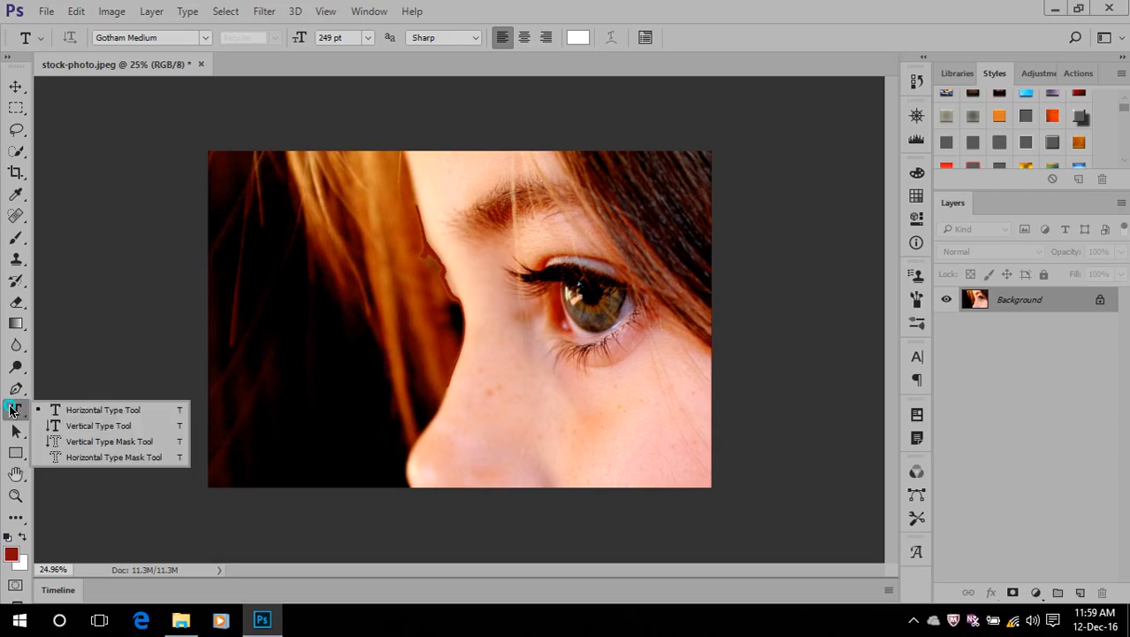
click(110, 432)
click(275, 209)
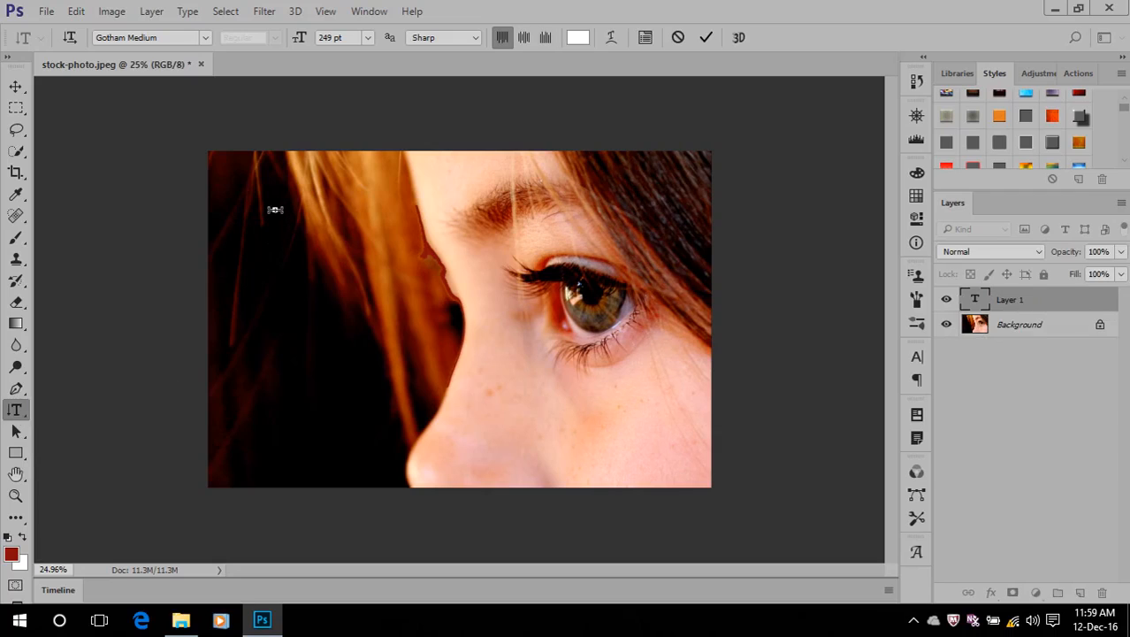
text(SHAKIB)
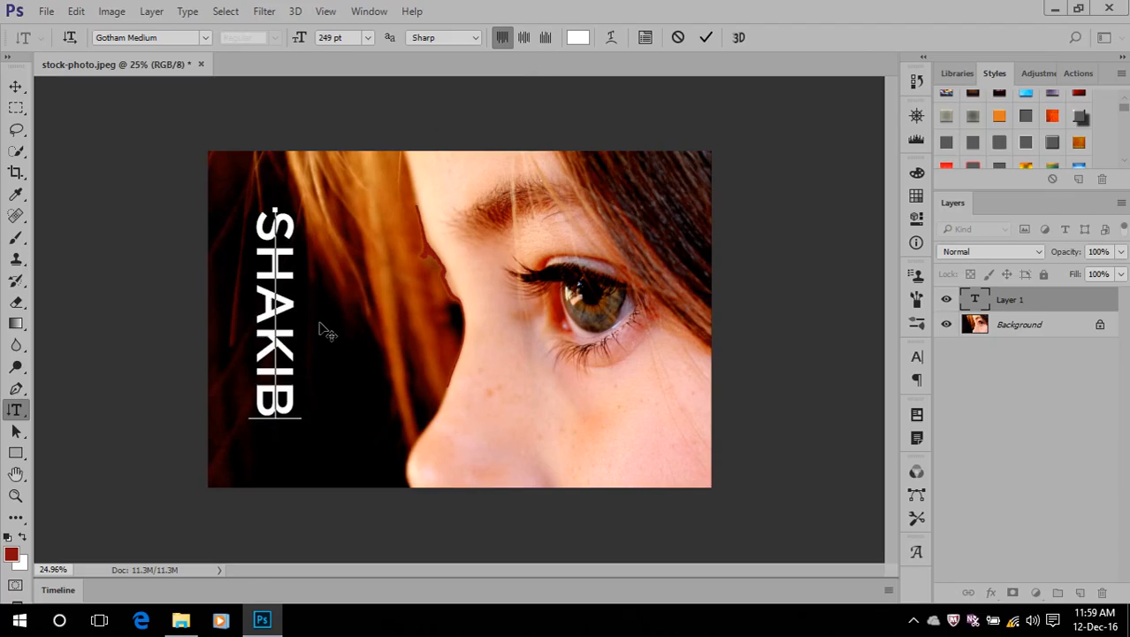
Select the full vertical text for editing, commit it, and delete its layer
click(972, 298)
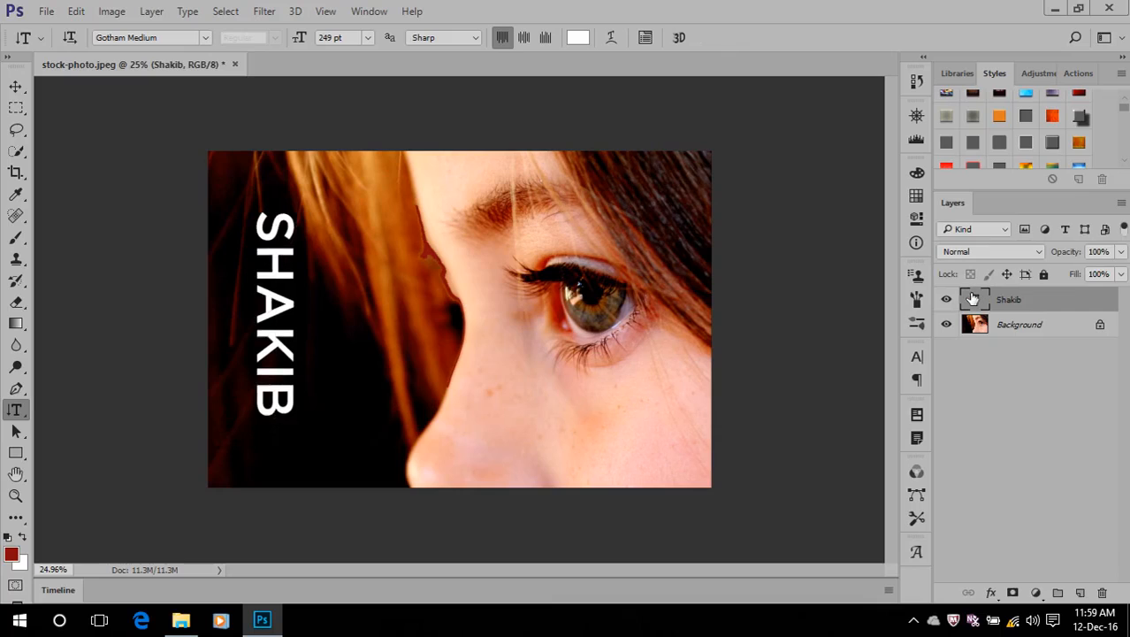
double_click(972, 298)
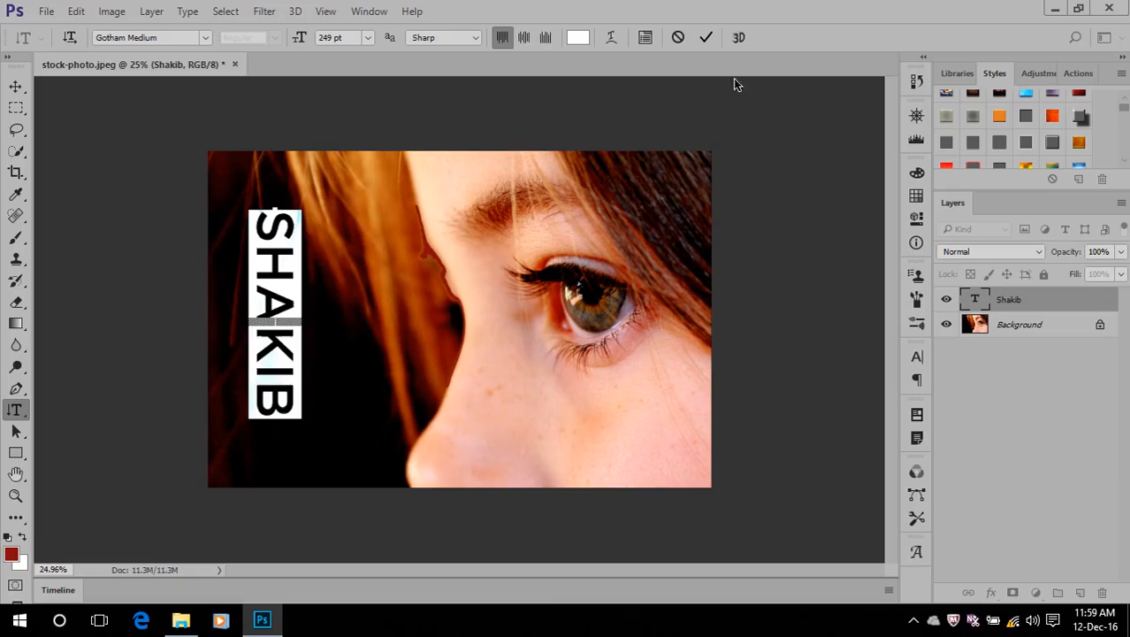
click(706, 37)
drag(1004, 303, 1102, 593)
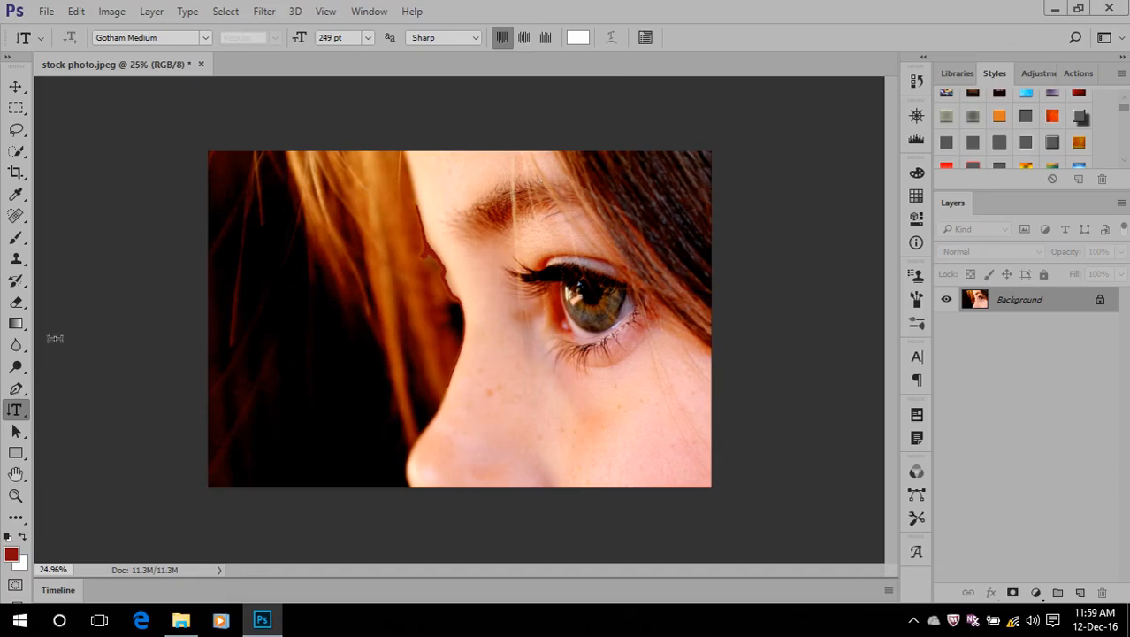
Add the name as horizontal text over the dark hair, and move it slightly down and to the left
right_click(19, 415)
click(107, 409)
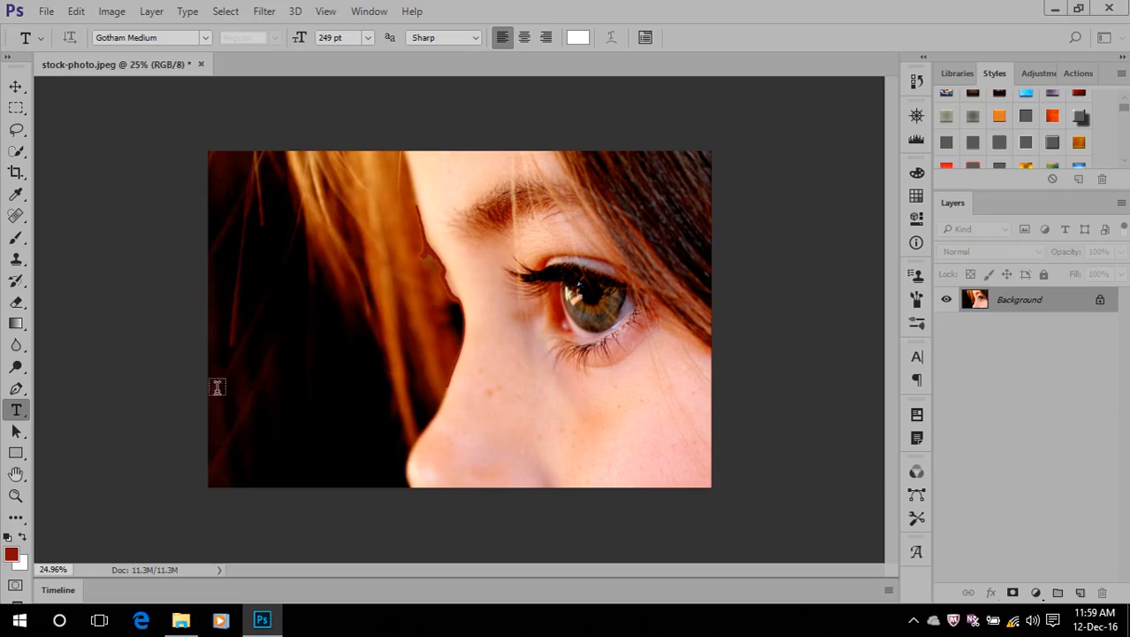
click(271, 258)
text(SHAKIB)
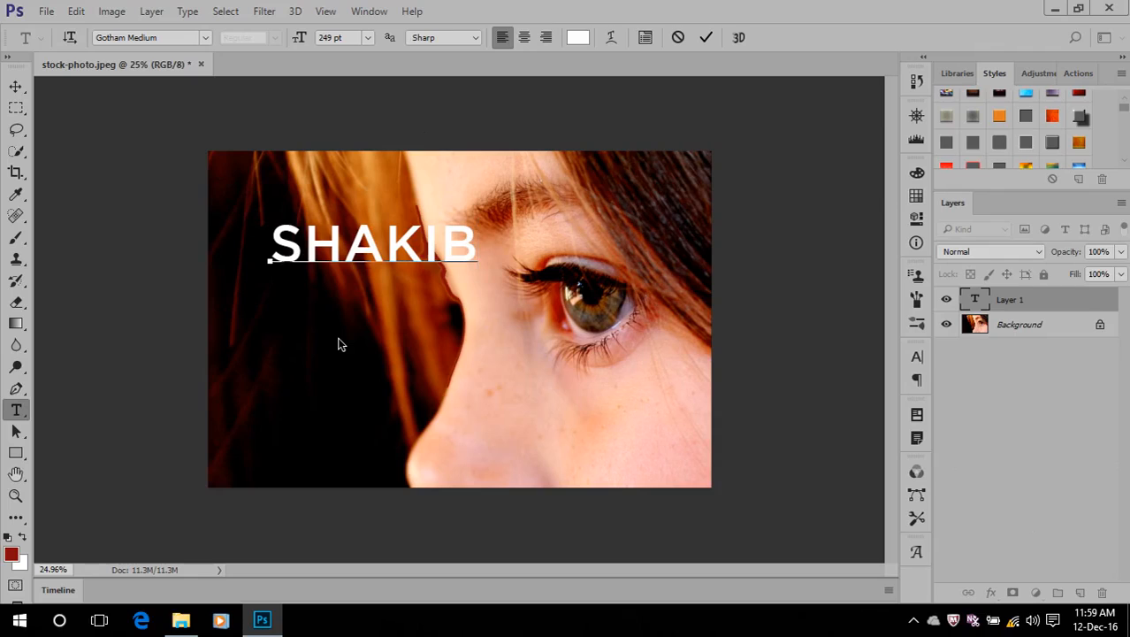
click(706, 37)
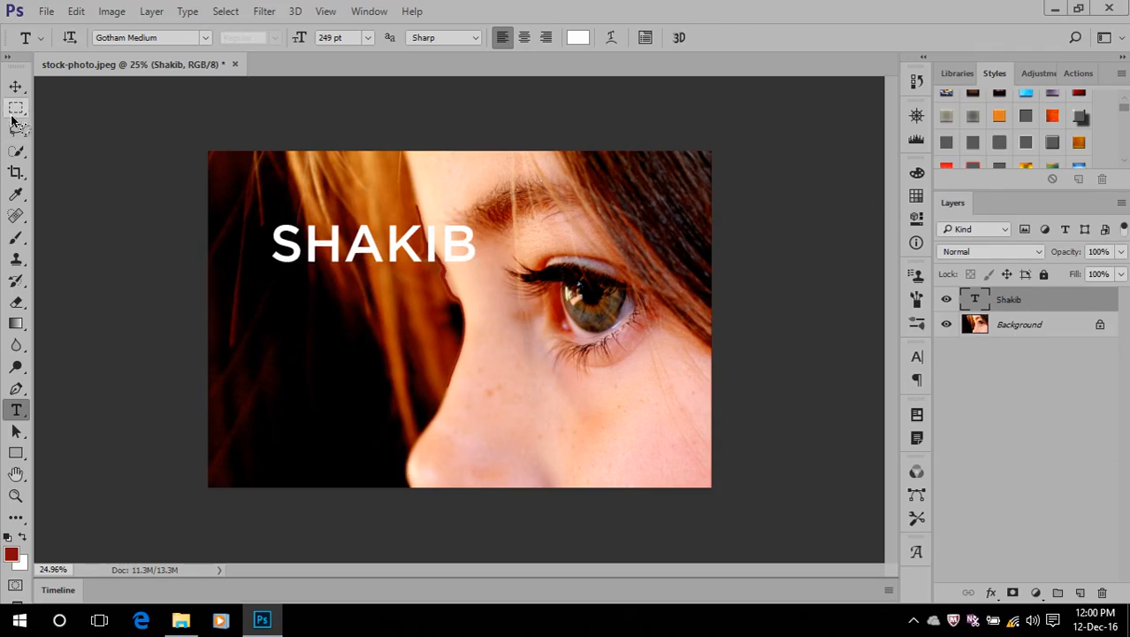
click(15, 86)
drag(367, 242, 326, 281)
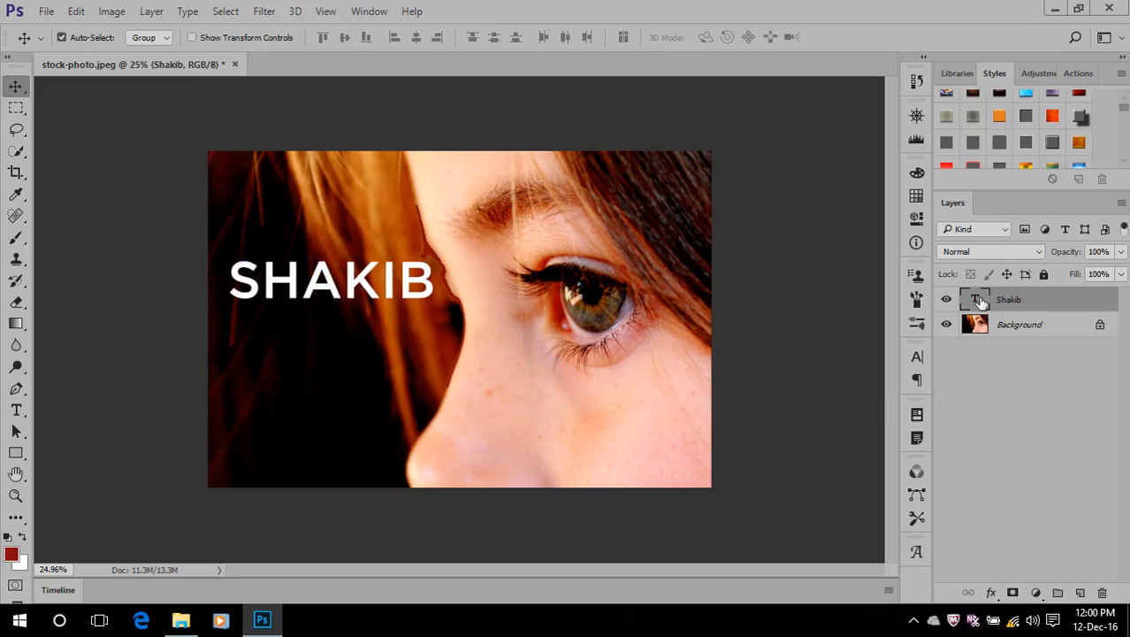
Select the whole name text for editing and set its font to Gotham Black
double_click(979, 301)
key(ctrl+Return)
key(v)
double_click(976, 301)
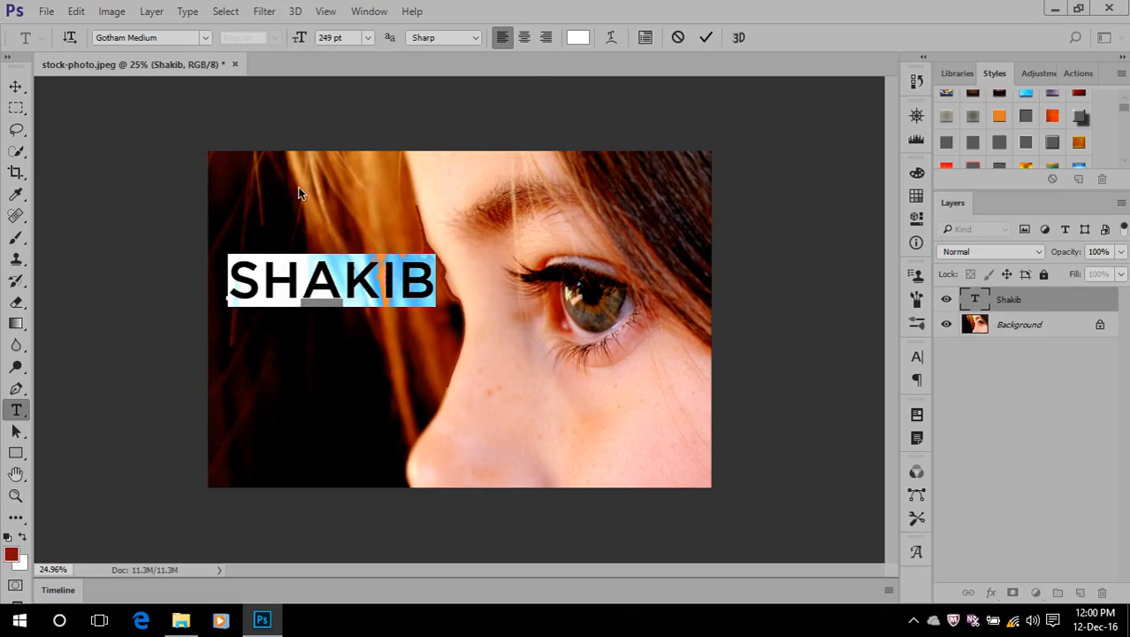
click(206, 39)
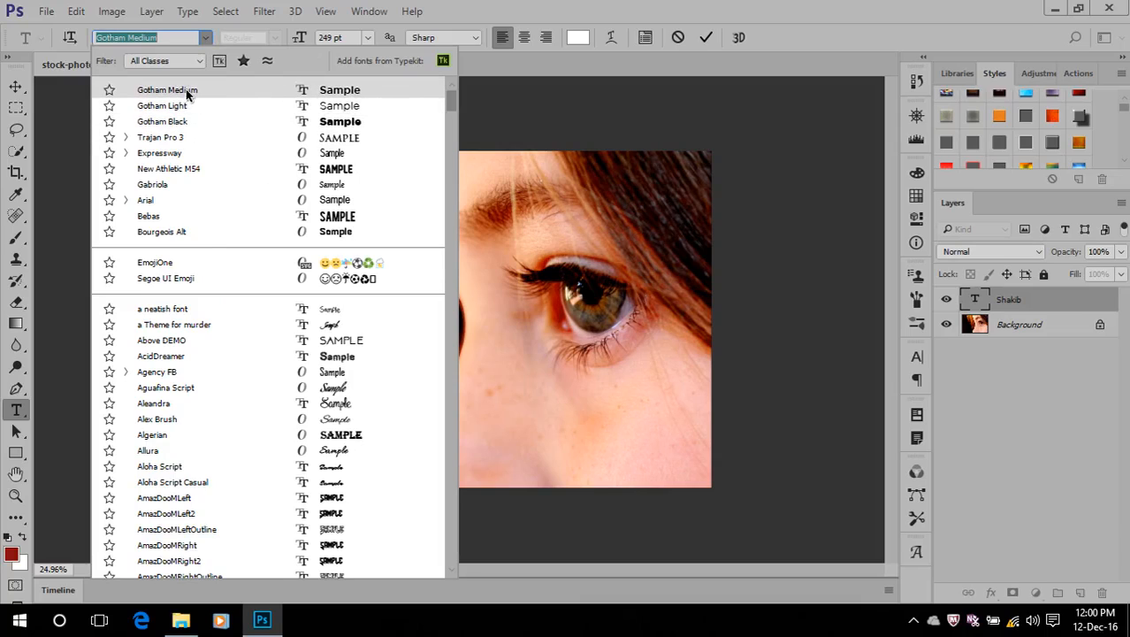
click(185, 123)
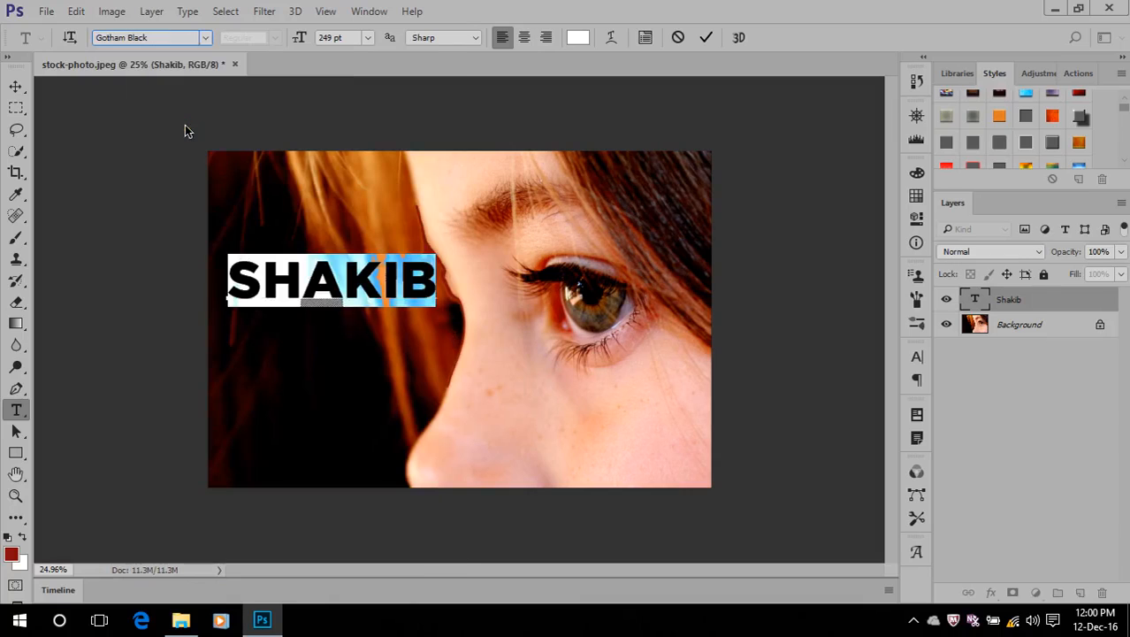
Set the selected text's font to Expressway ExtraBold
click(205, 37)
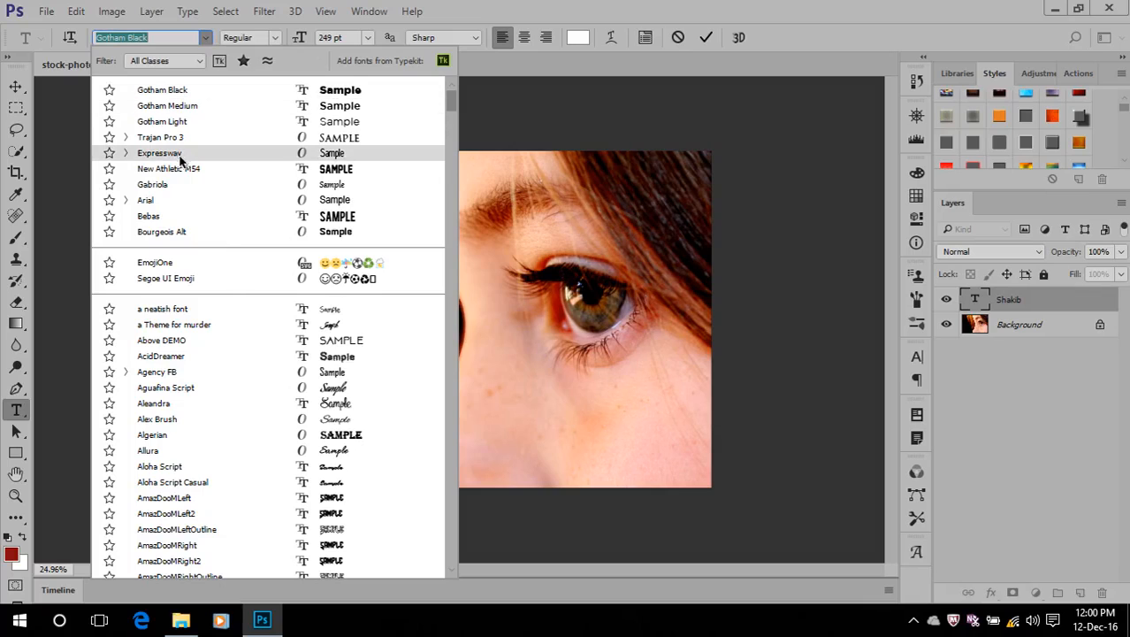
click(127, 153)
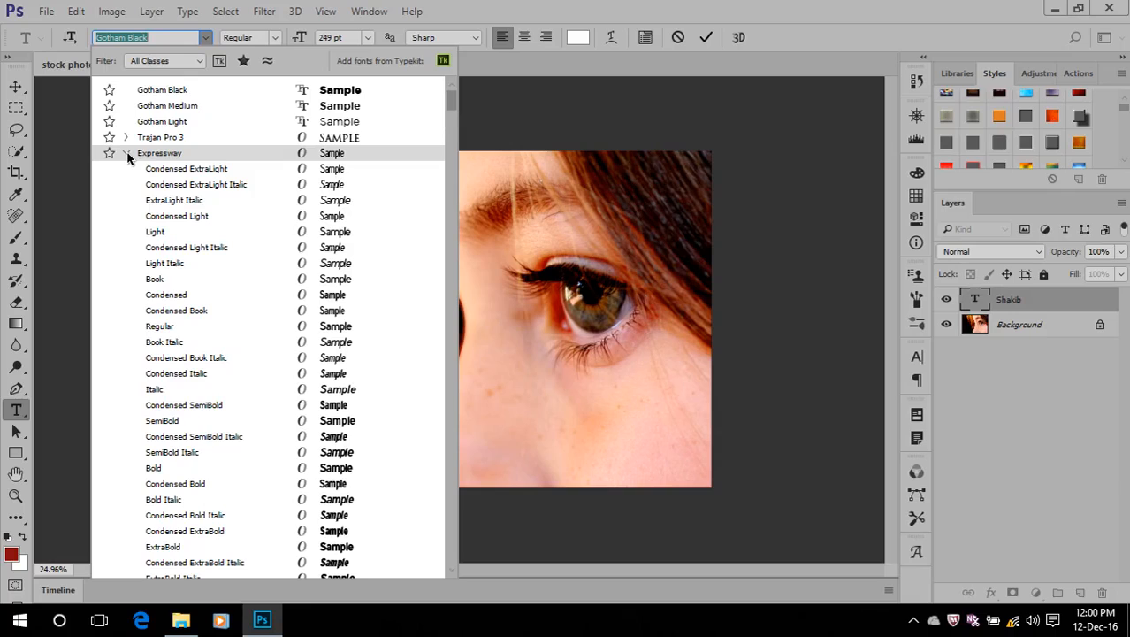
scroll(150, 212, down, 2)
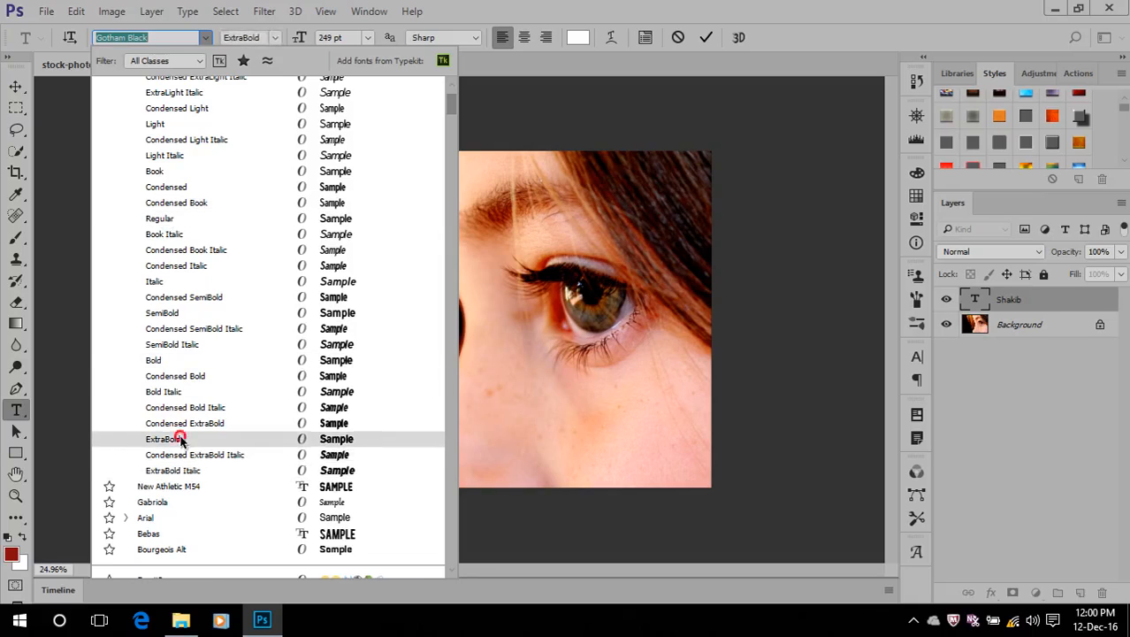
click(182, 439)
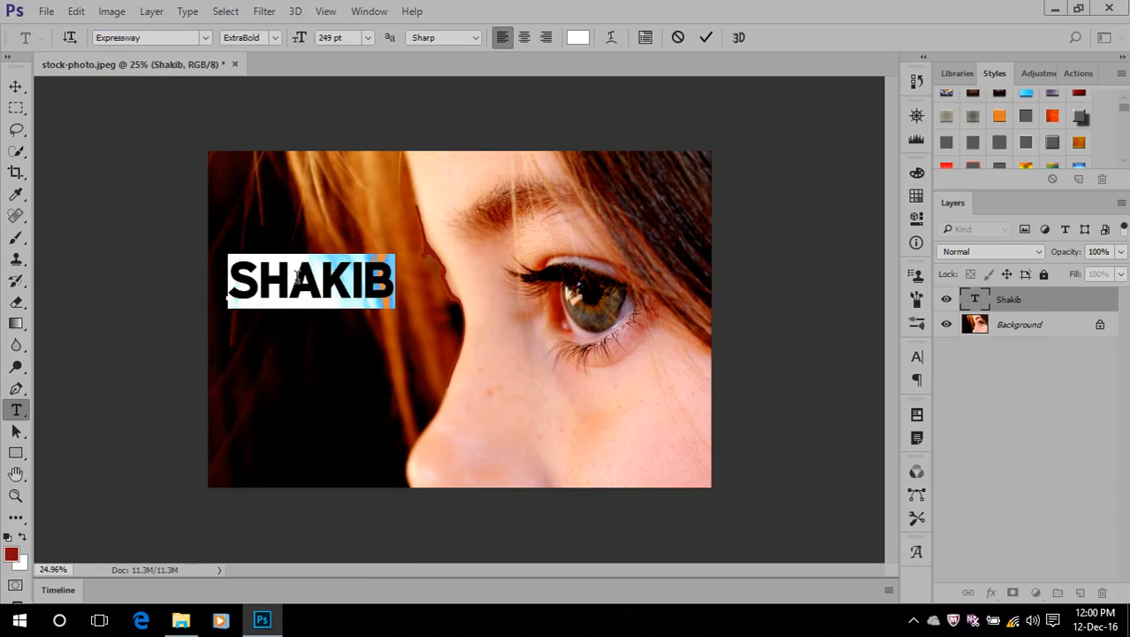
Set the selected text's font to Bebas and commit the edit
click(206, 38)
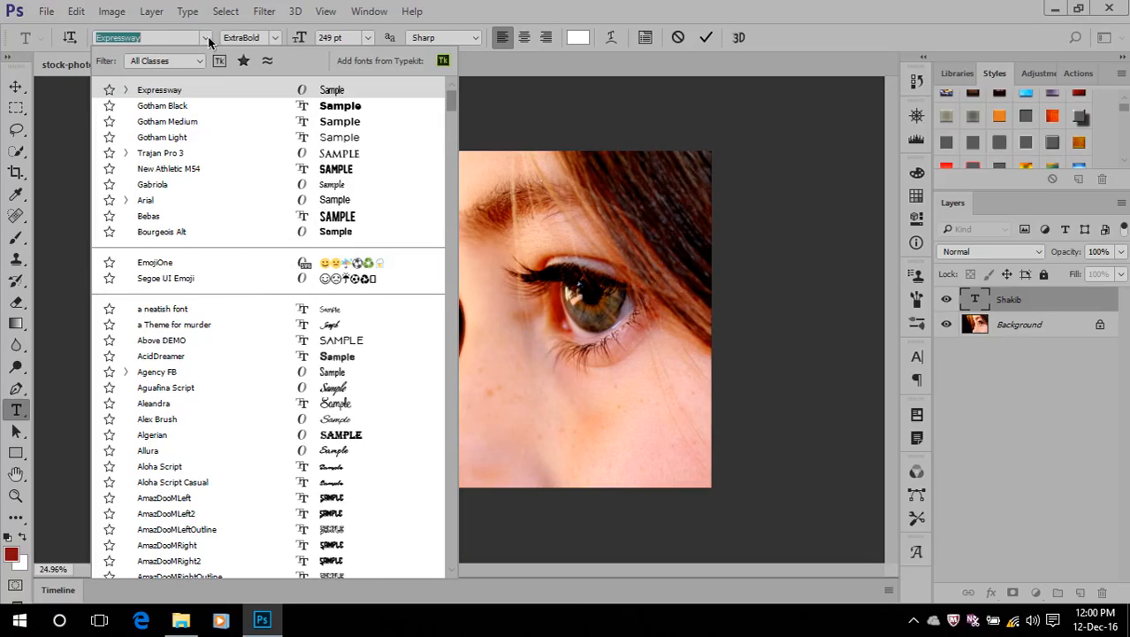
click(187, 217)
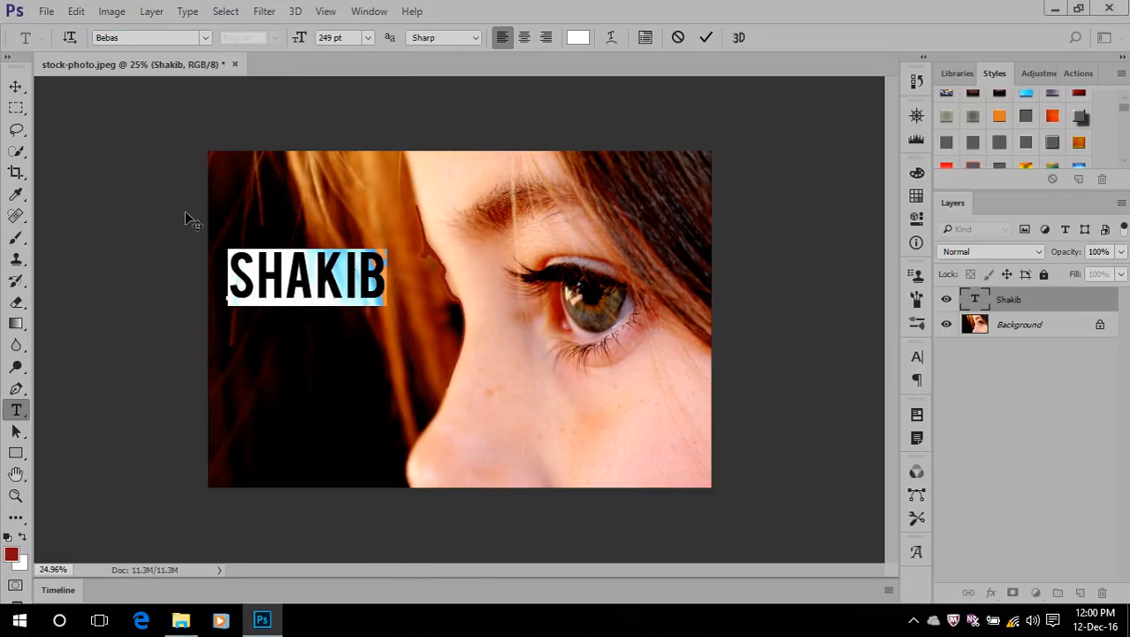
click(705, 37)
key(v)
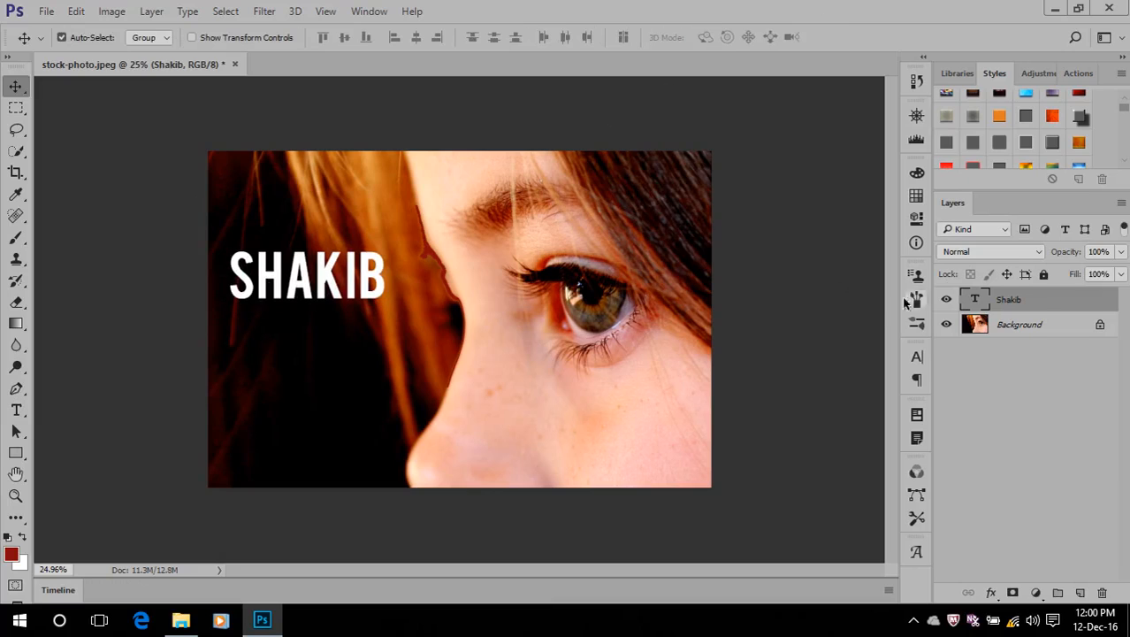
Reselect the whole name text for editing and enlarge its font size to 360 pt
click(976, 298)
double_click(976, 298)
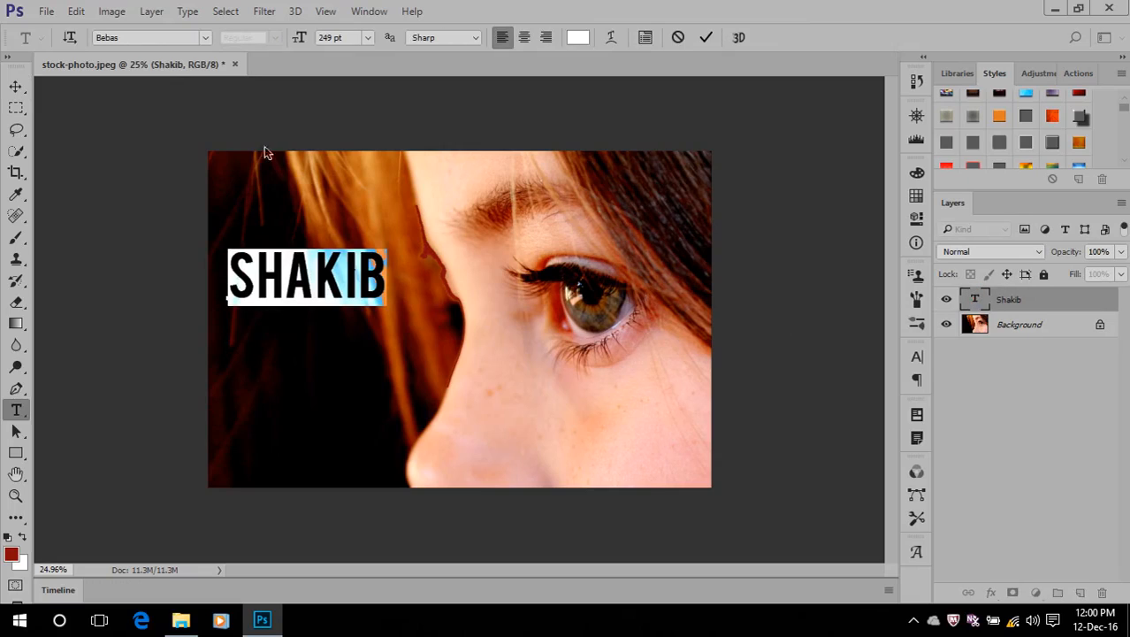
click(347, 37)
mouse_move(300, 43)
mouse_down()
mouse_move(373, 46)
mouse_move(296, 41)
mouse_up()
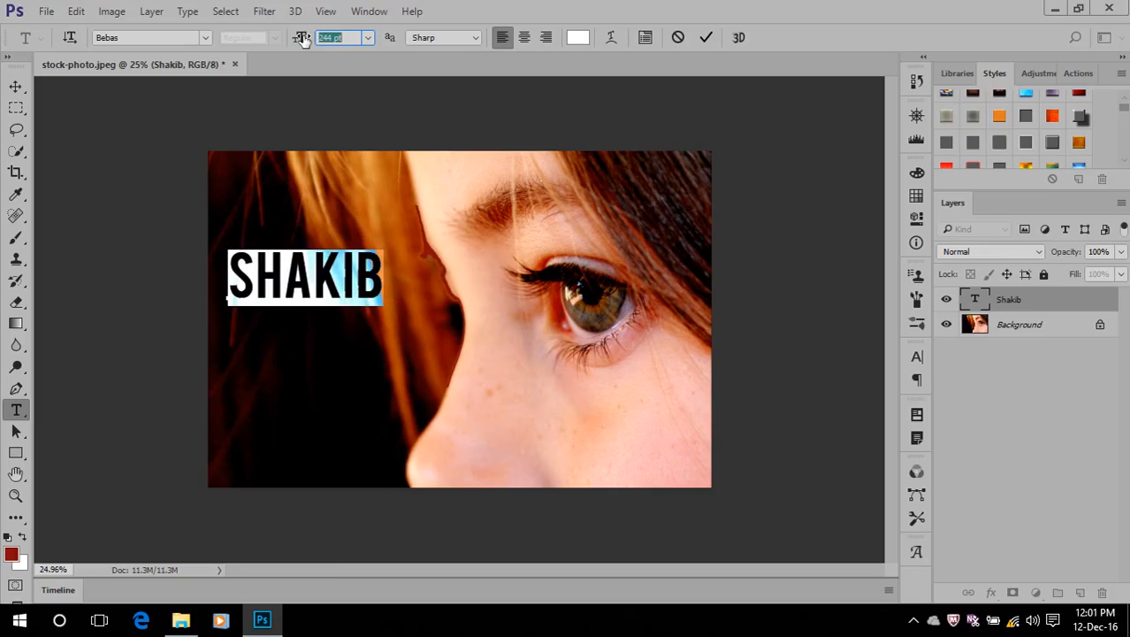
drag(303, 40, 397, 43)
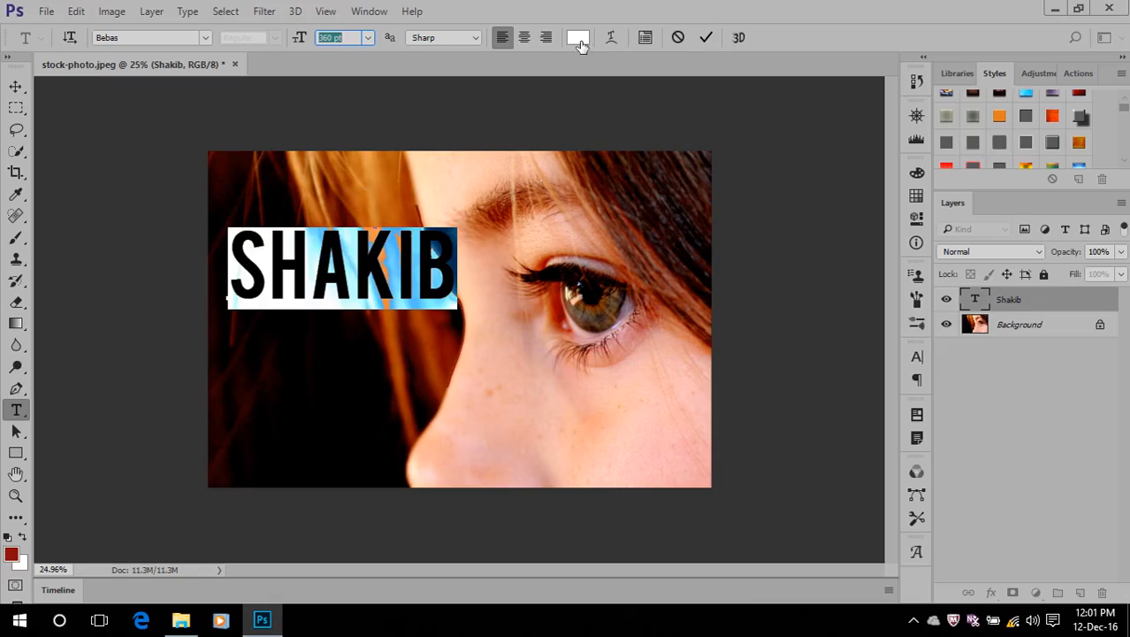
Set the selected name text's colour to light pink f6cbcb and commit the edit
click(578, 40)
click(688, 212)
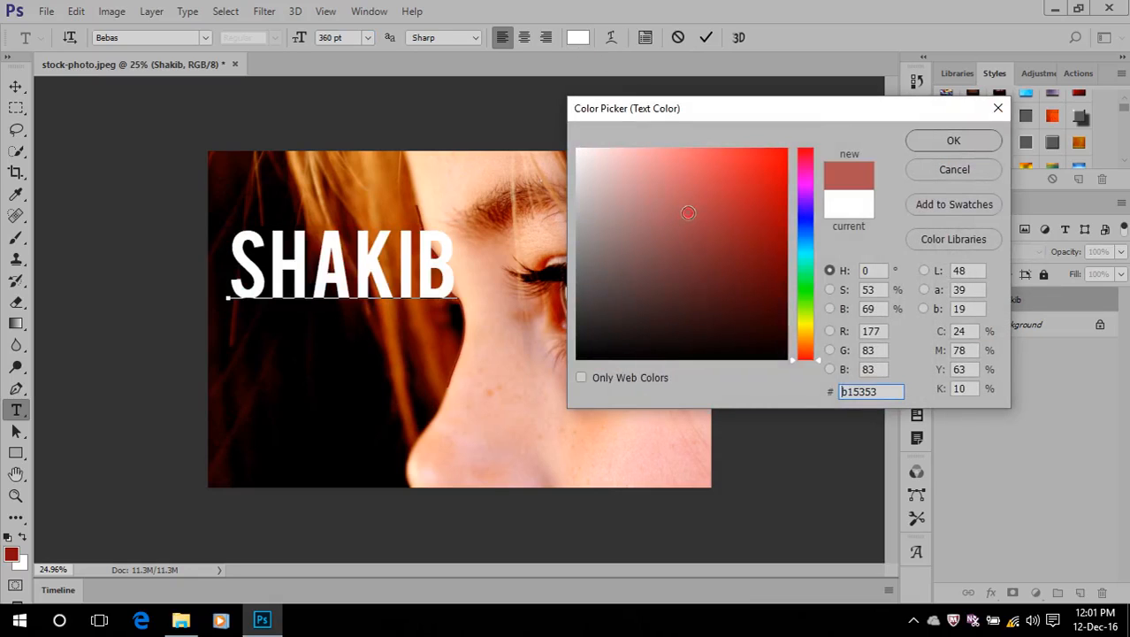
click(707, 269)
click(666, 177)
click(610, 156)
click(593, 190)
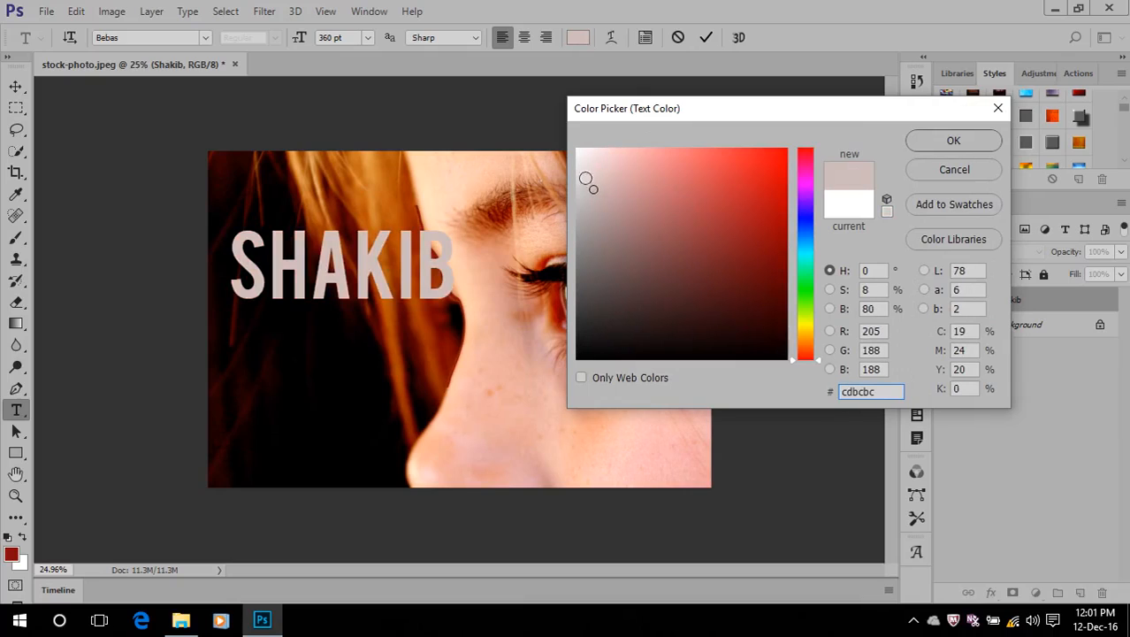
click(614, 156)
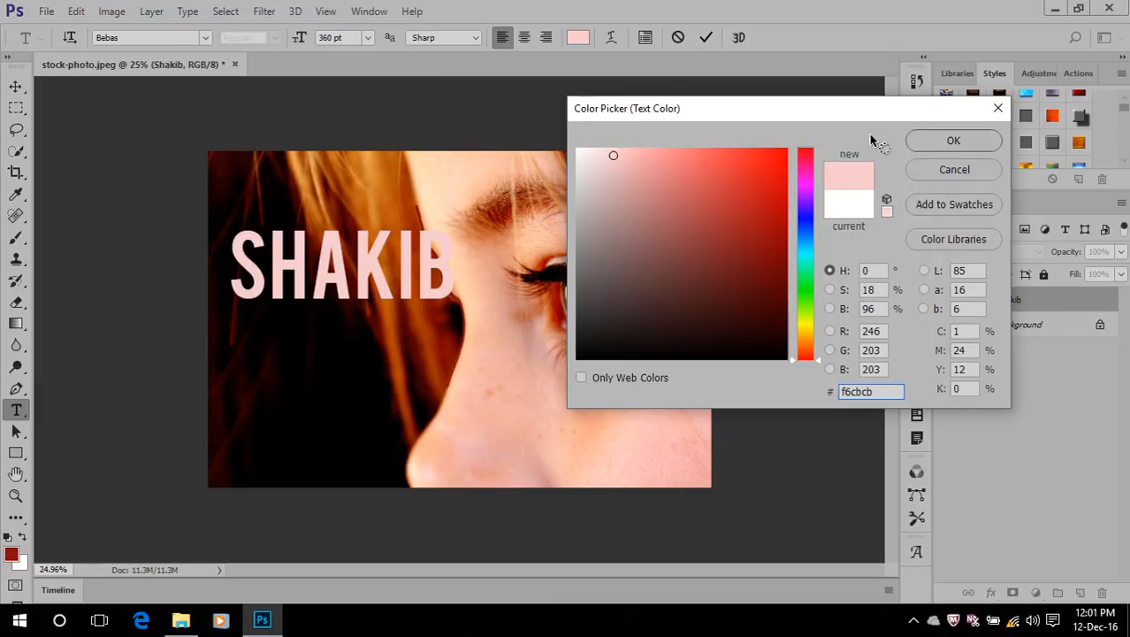
click(922, 140)
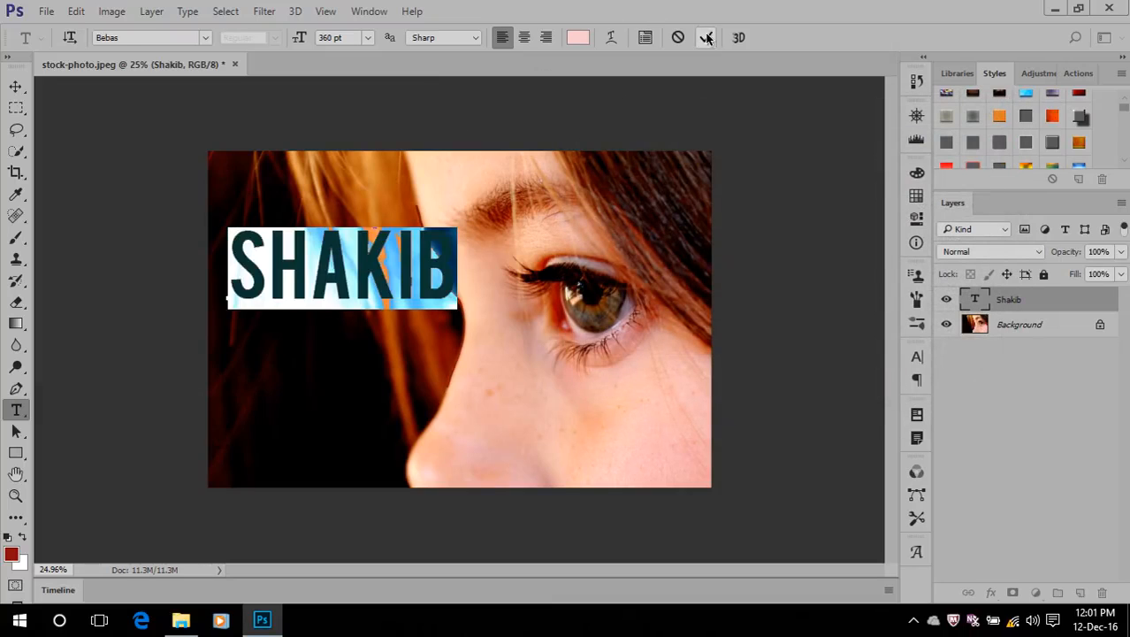
key(ctrl+Return)
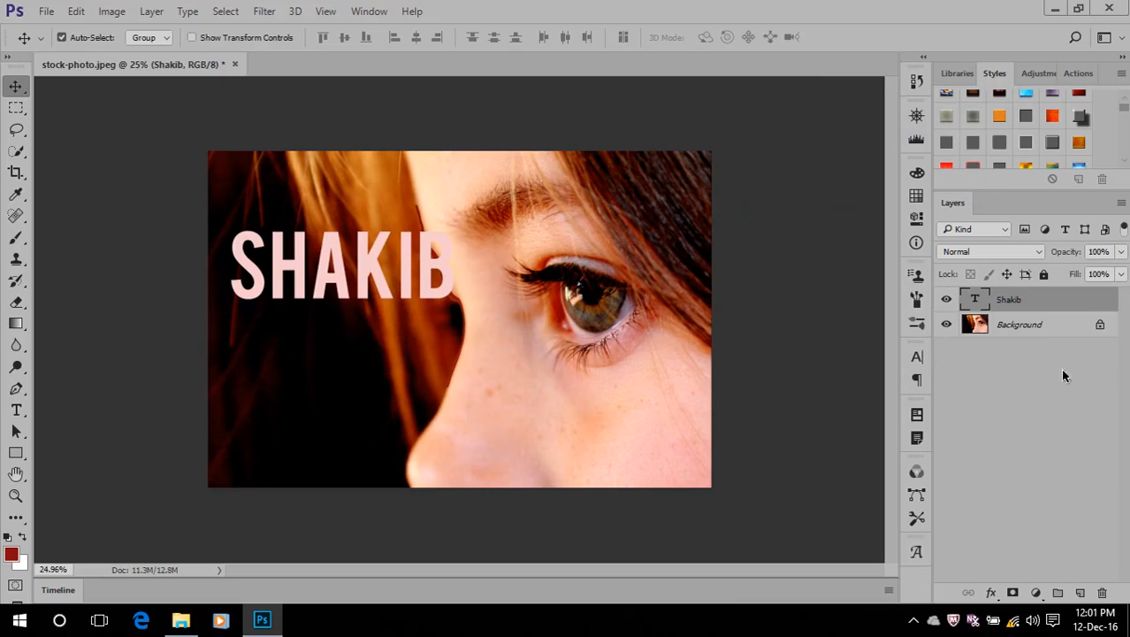
Reopen the text layer for editing and append " is a good boy" after the name
double_click(974, 299)
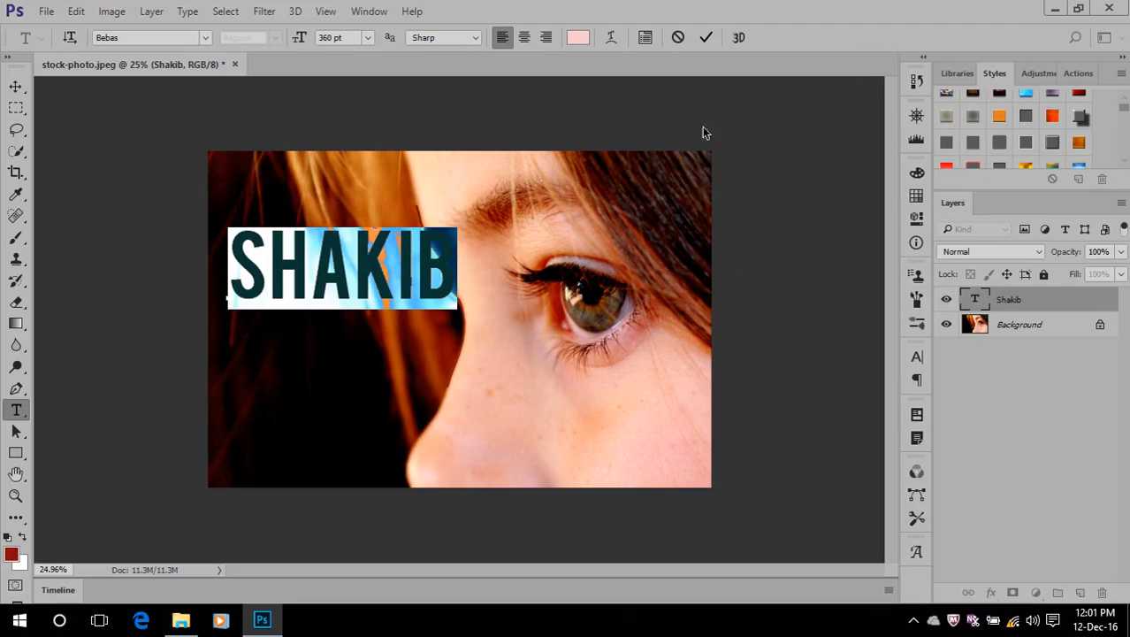
click(453, 262)
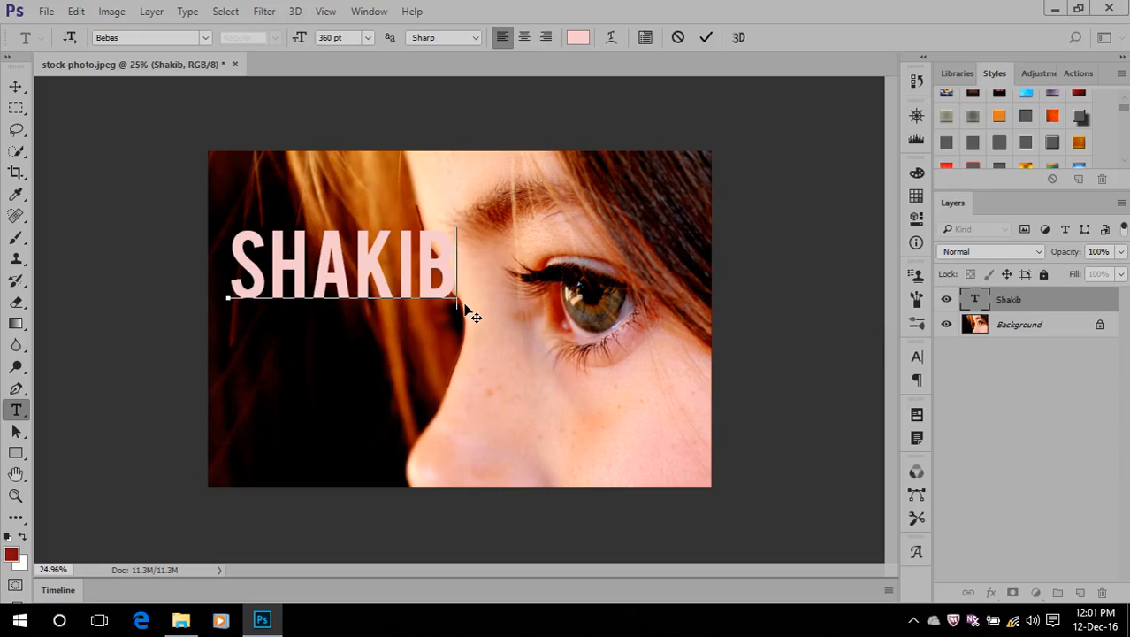
text(IS)
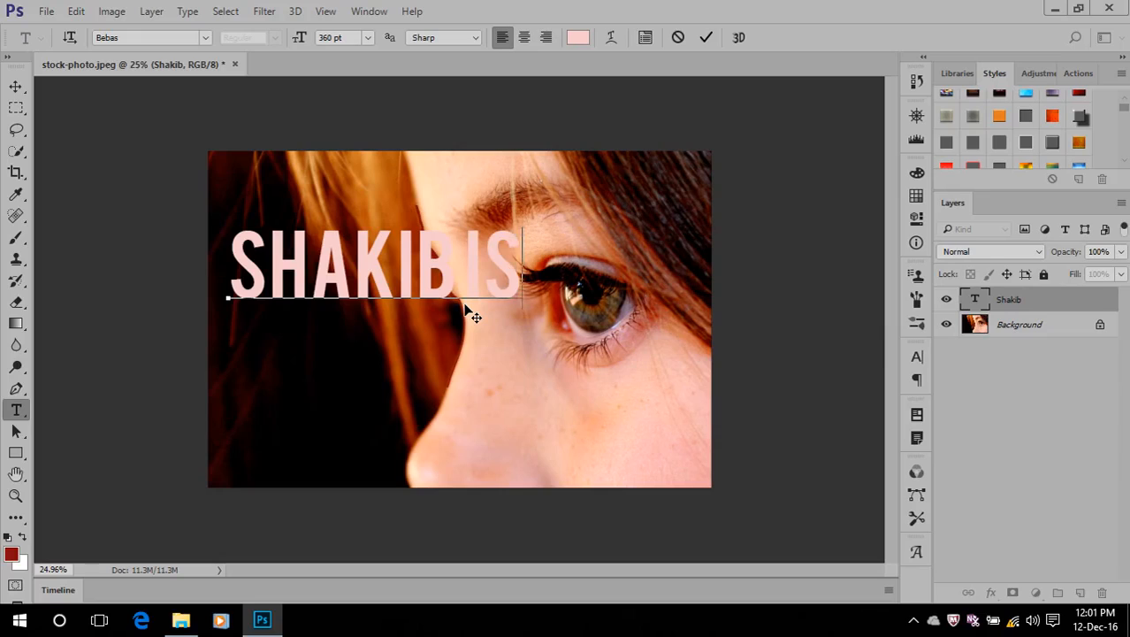
text( A GOOD)
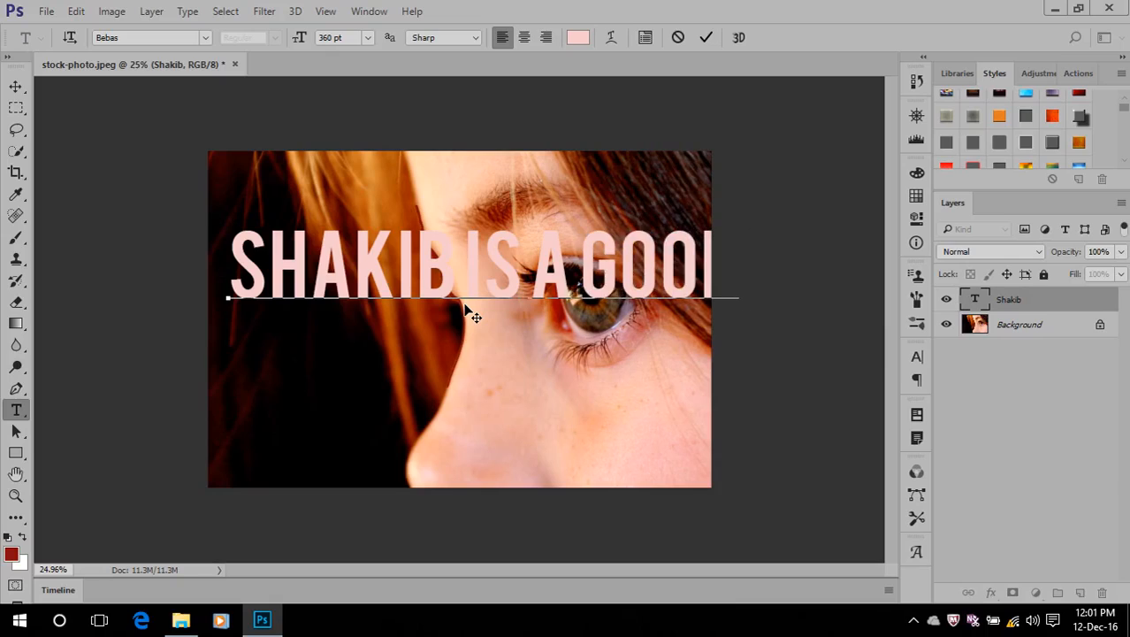
text( boy)
Select only the words "is a good boy" after the name and reduce their font size to 254 pt
double_click(976, 299)
click(464, 266)
drag(688, 276, 858, 276)
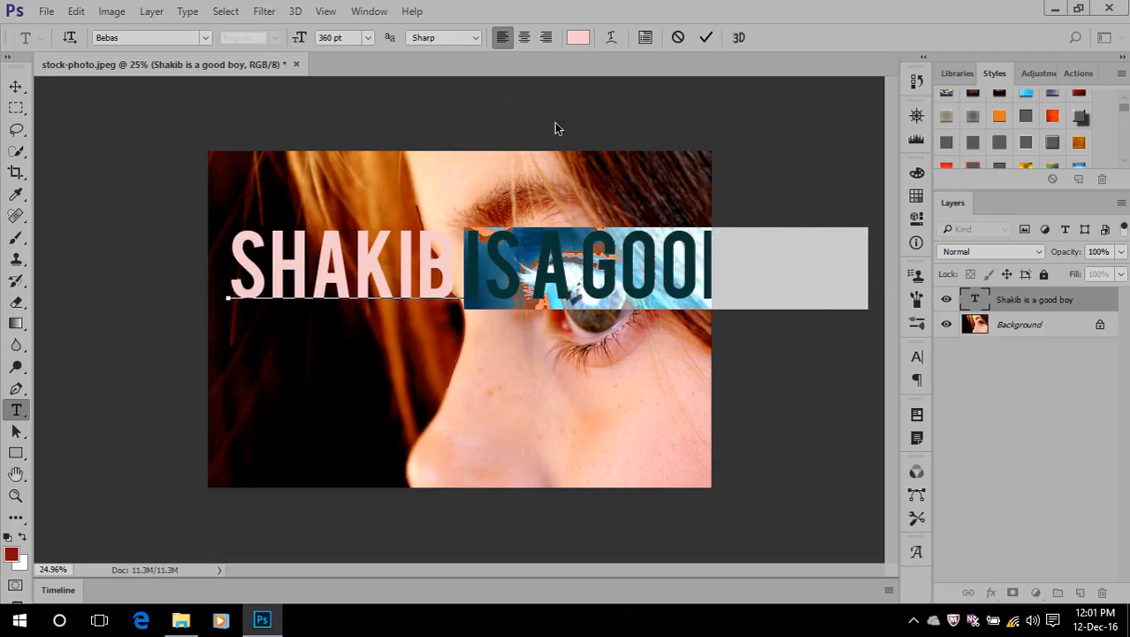
drag(302, 40, 214, 36)
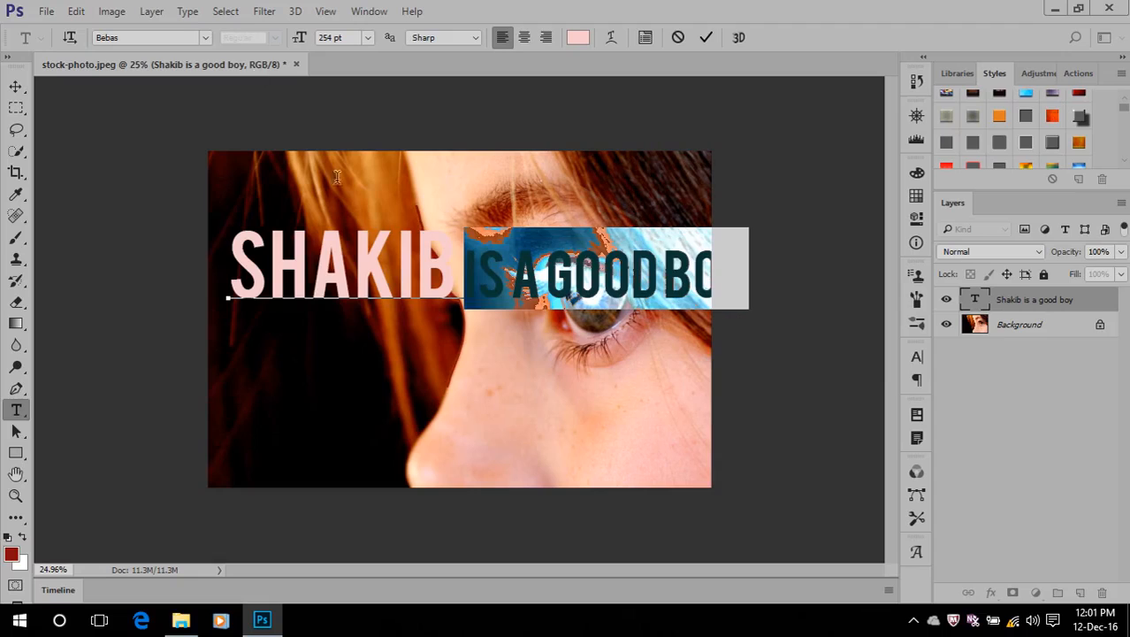
Replace the space after the name with a single line break so "is a good boy" starts a second line
click(461, 269)
click(463, 271)
drag(463, 273, 456, 278)
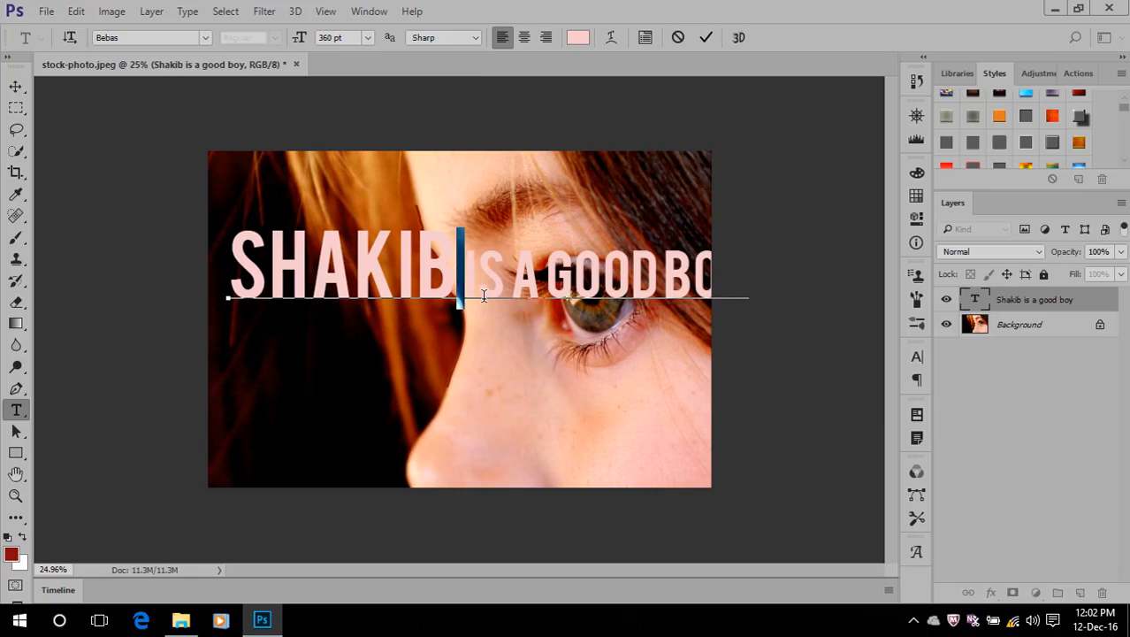
key(BackSpace)
key(Return)
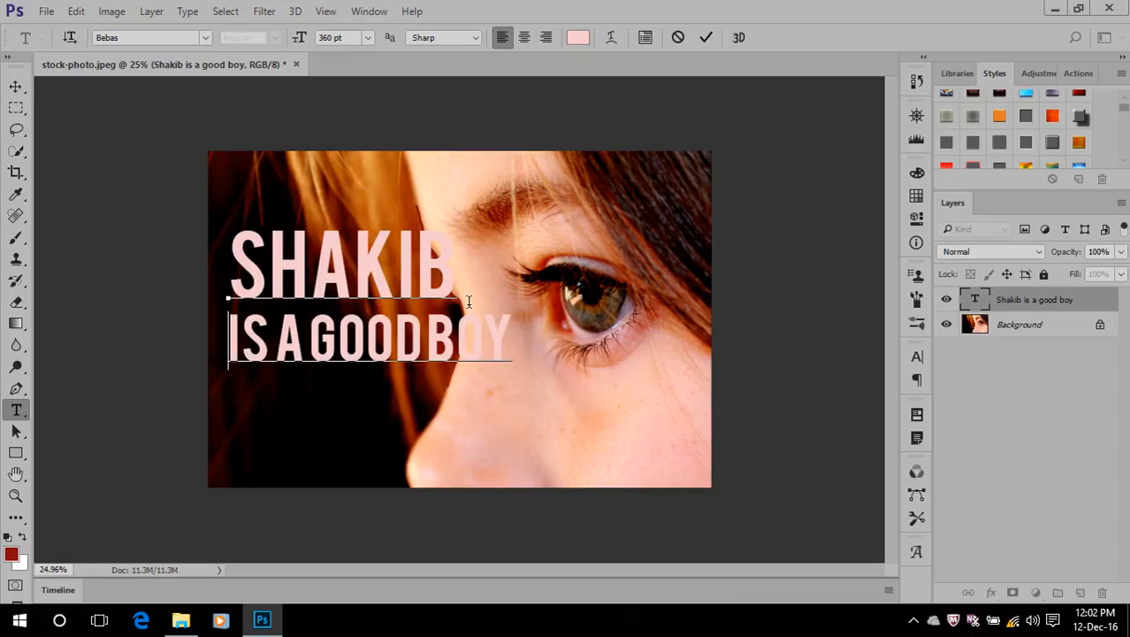
key(Return)
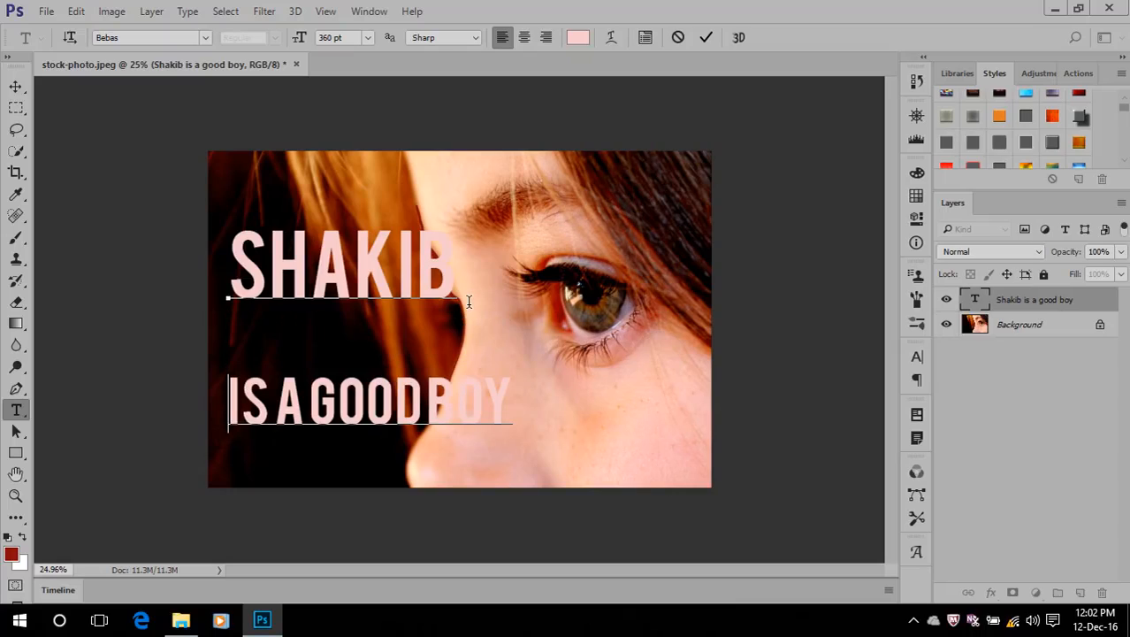
key(BackSpace)
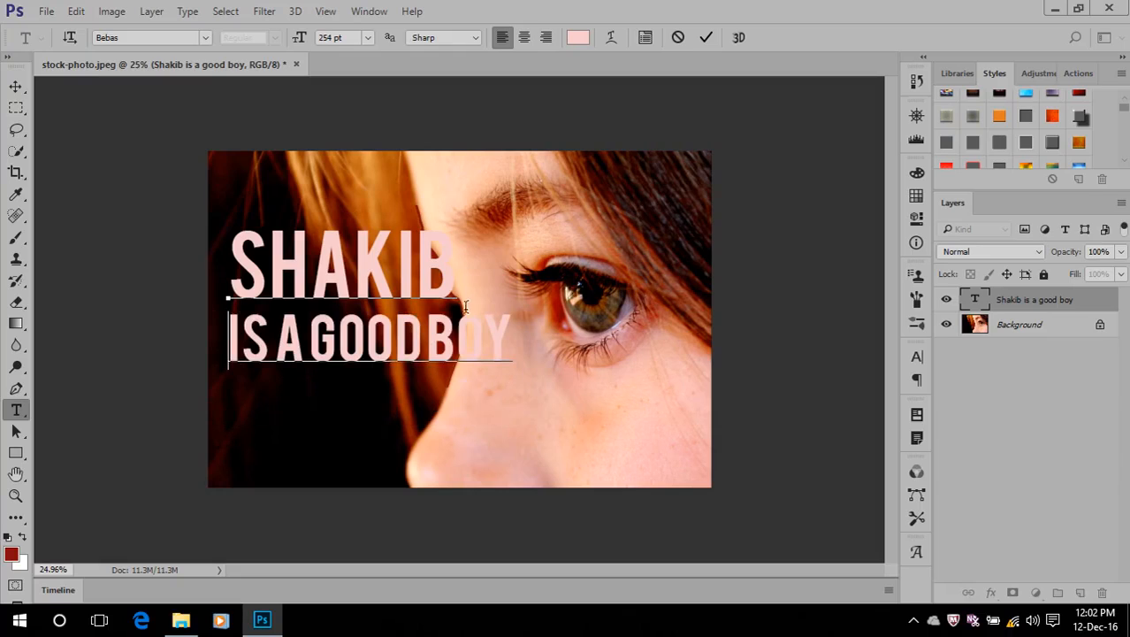
Select both lines of the text, recolour them dark blue with hue 240°, and commit the edit
click(973, 301)
double_click(972, 301)
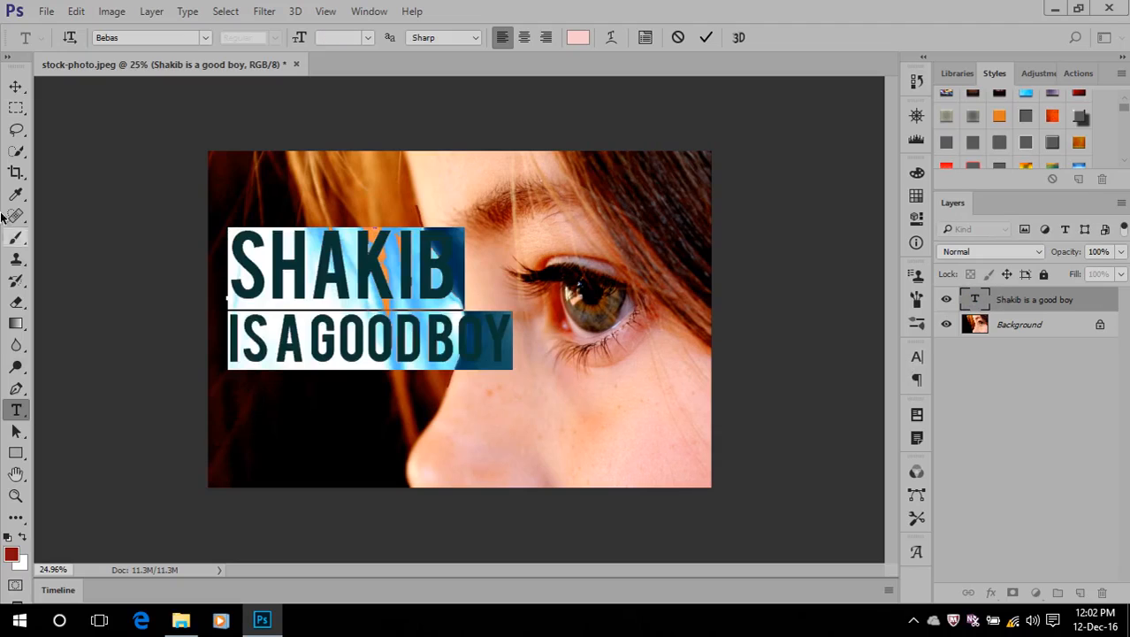
click(578, 37)
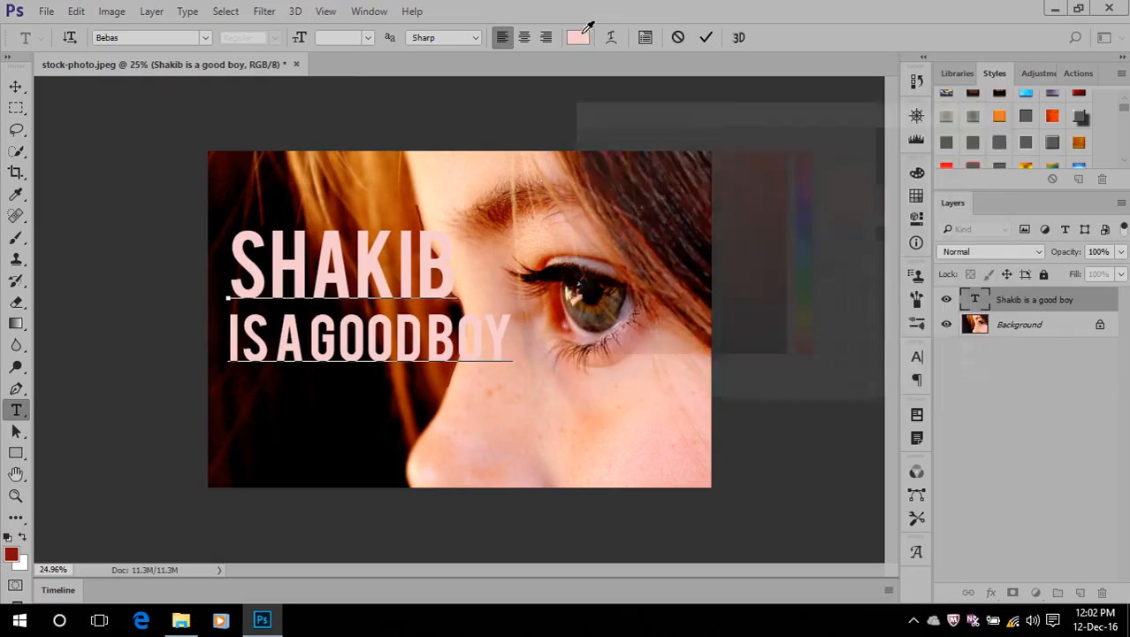
click(570, 148)
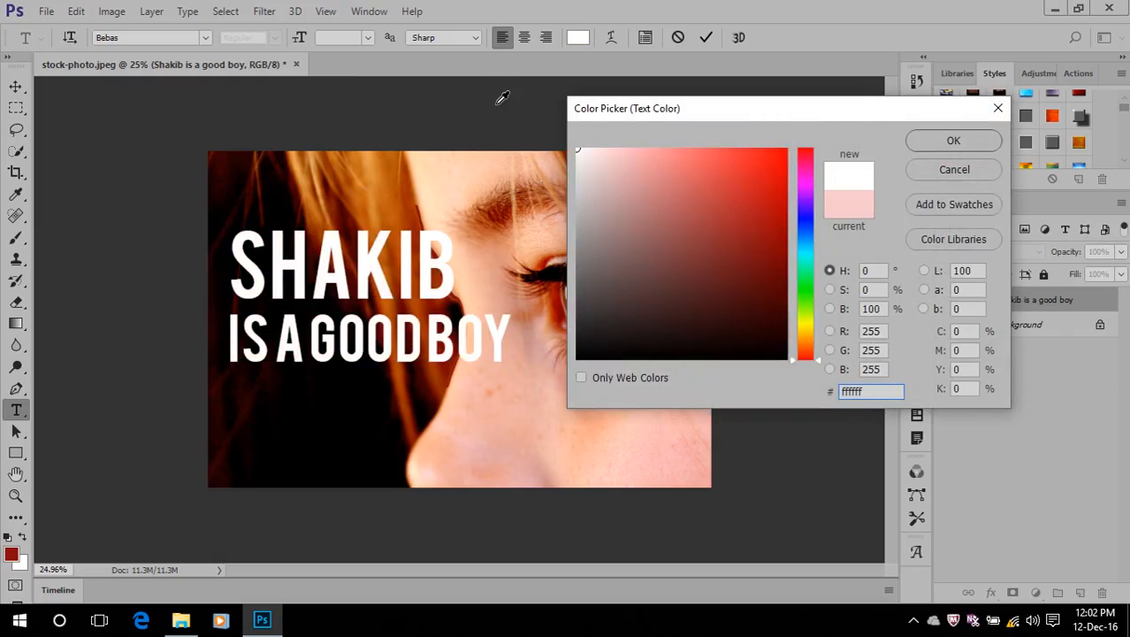
click(804, 219)
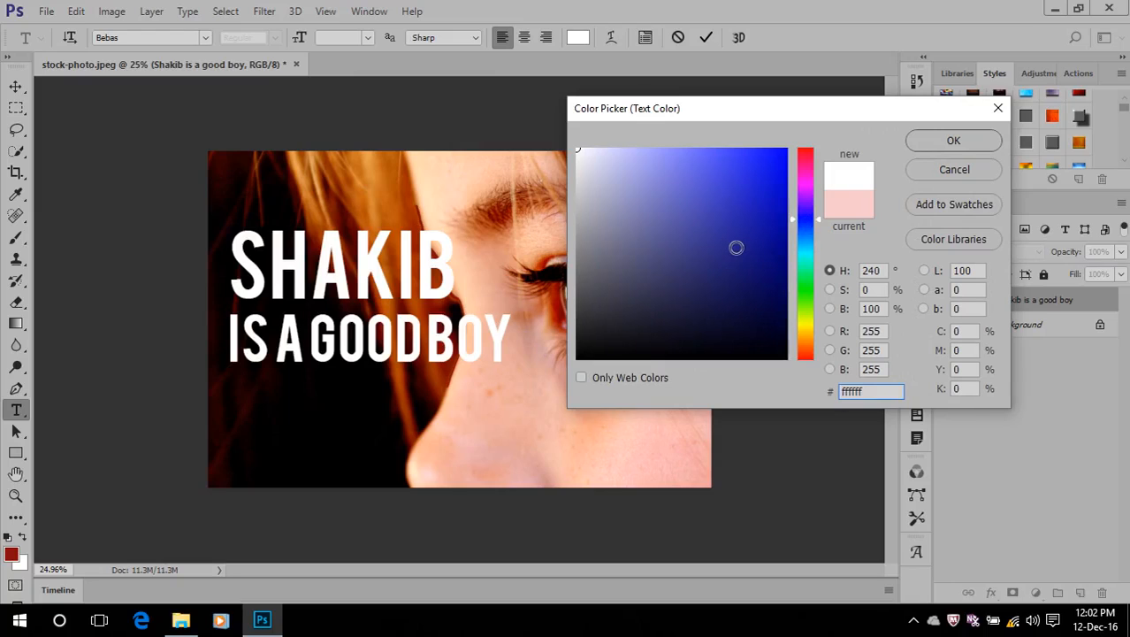
click(736, 247)
click(973, 141)
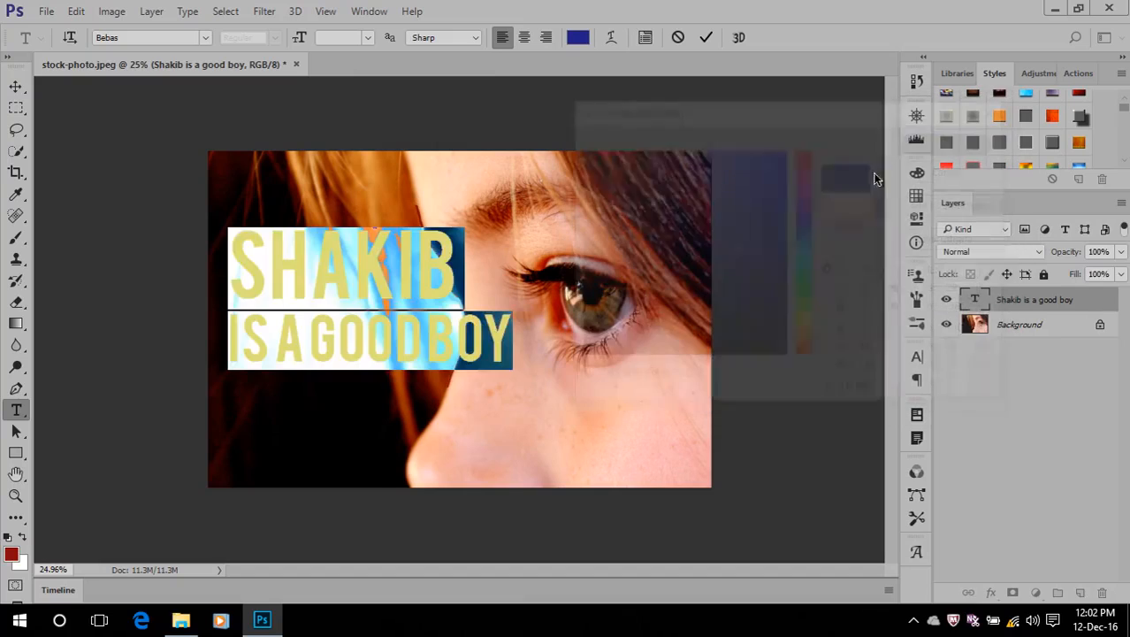
click(704, 39)
key(v)
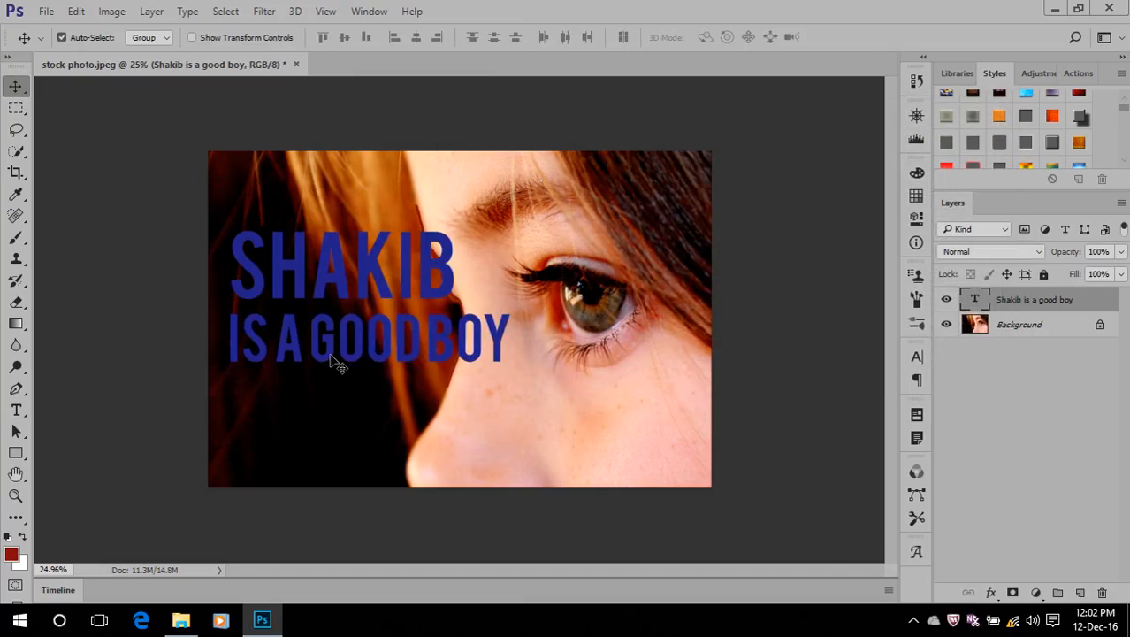
Right-align both lines of the text and move the layer back fully onto the photo
scroll(335, 360, up, 2)
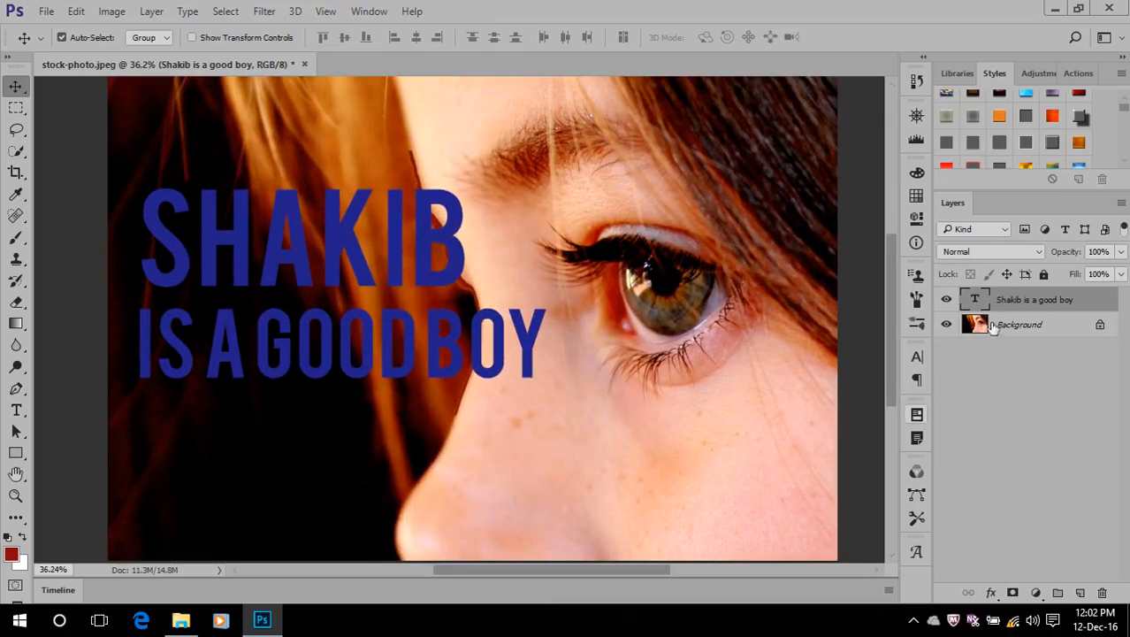
key(t)
key(Return)
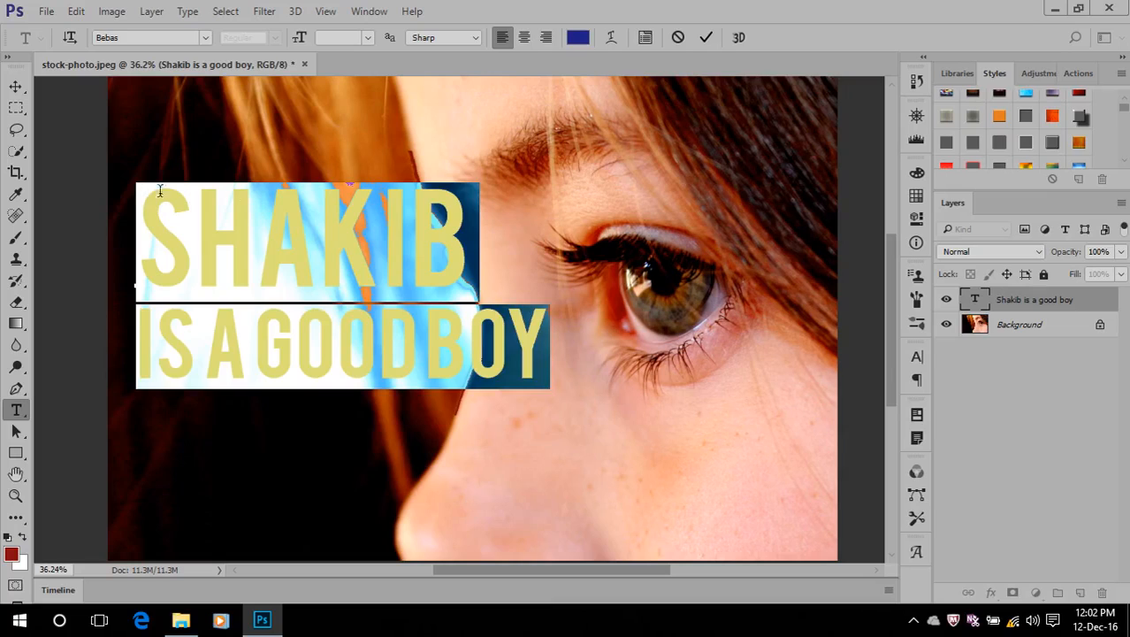
click(548, 38)
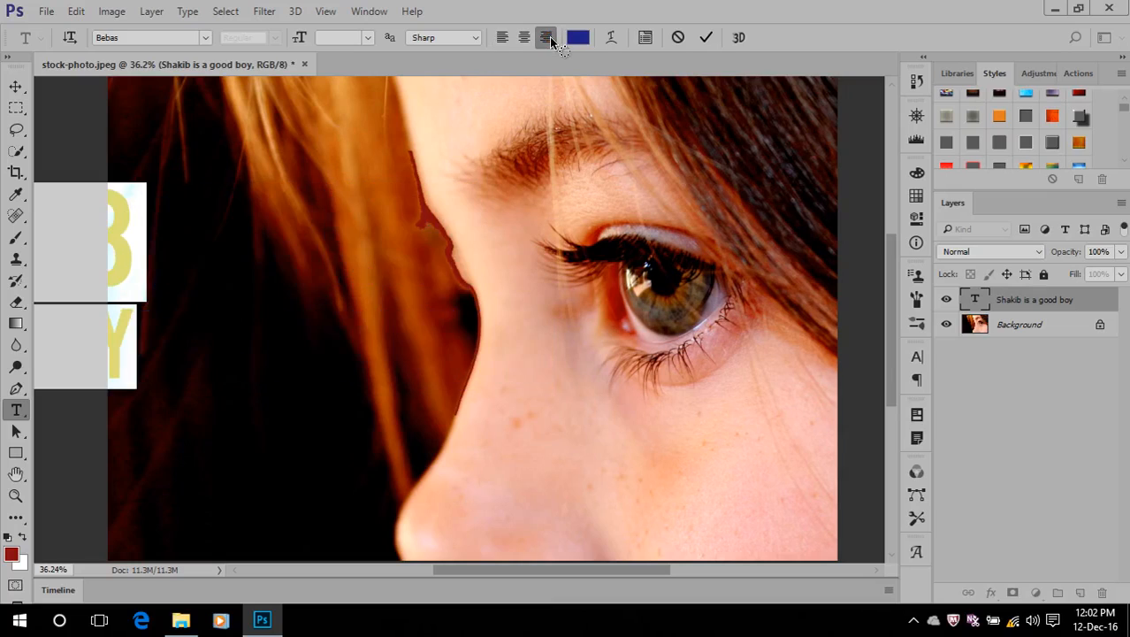
click(16, 86)
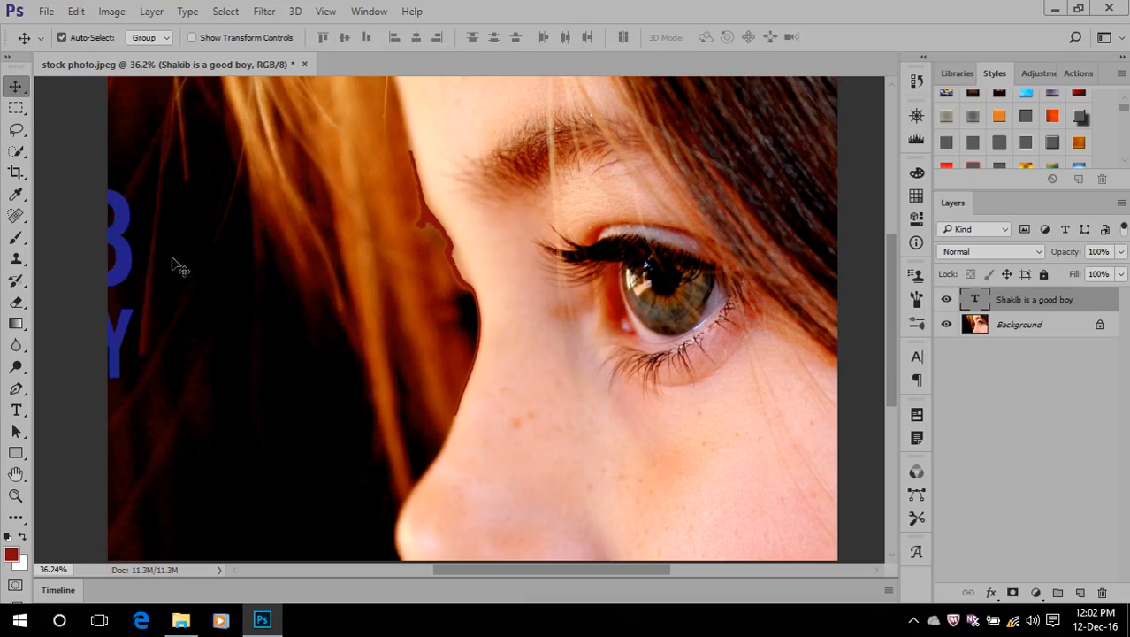
drag(126, 265, 676, 265)
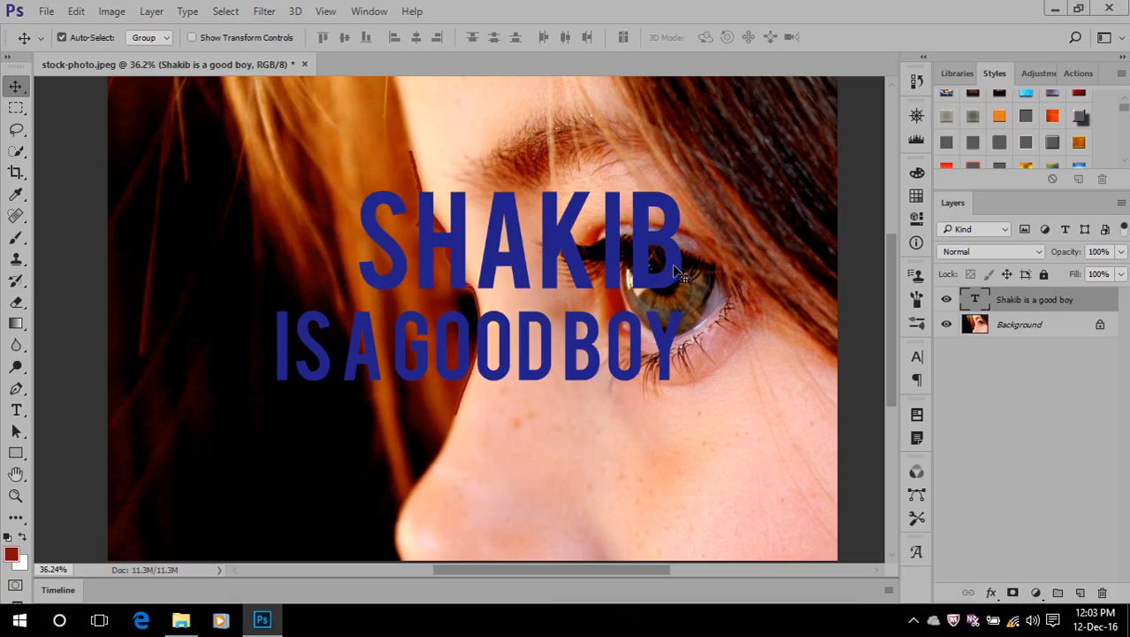
Centre-align both lines of the text, commit, and move the layer back over the hair and nose bridge
double_click(973, 301)
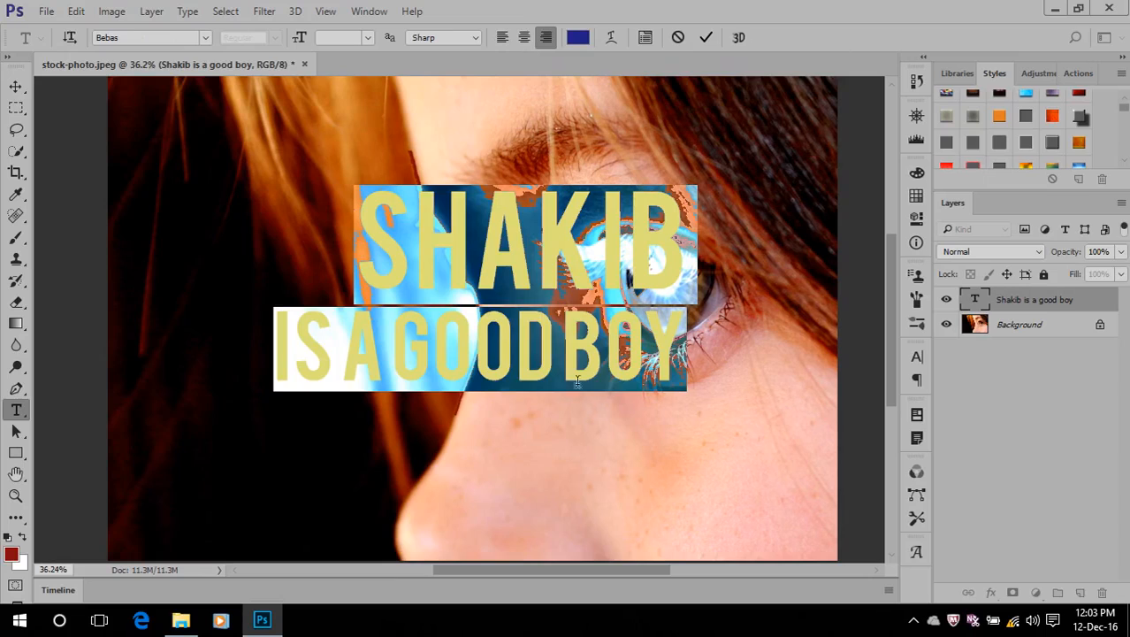
click(522, 37)
click(705, 37)
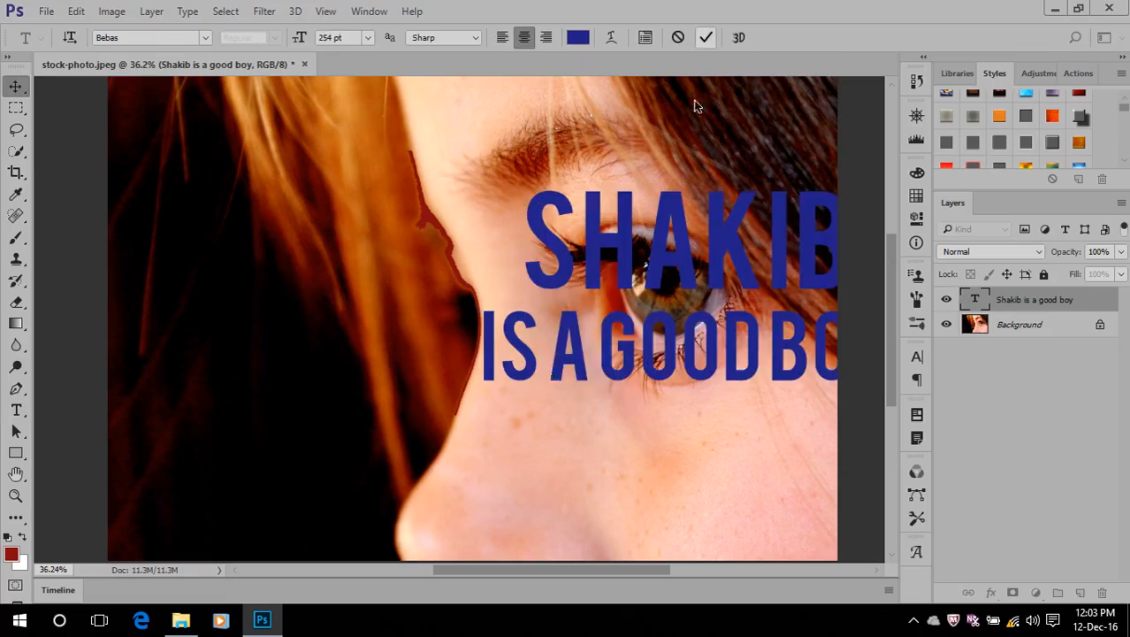
key(v)
drag(607, 250, 325, 218)
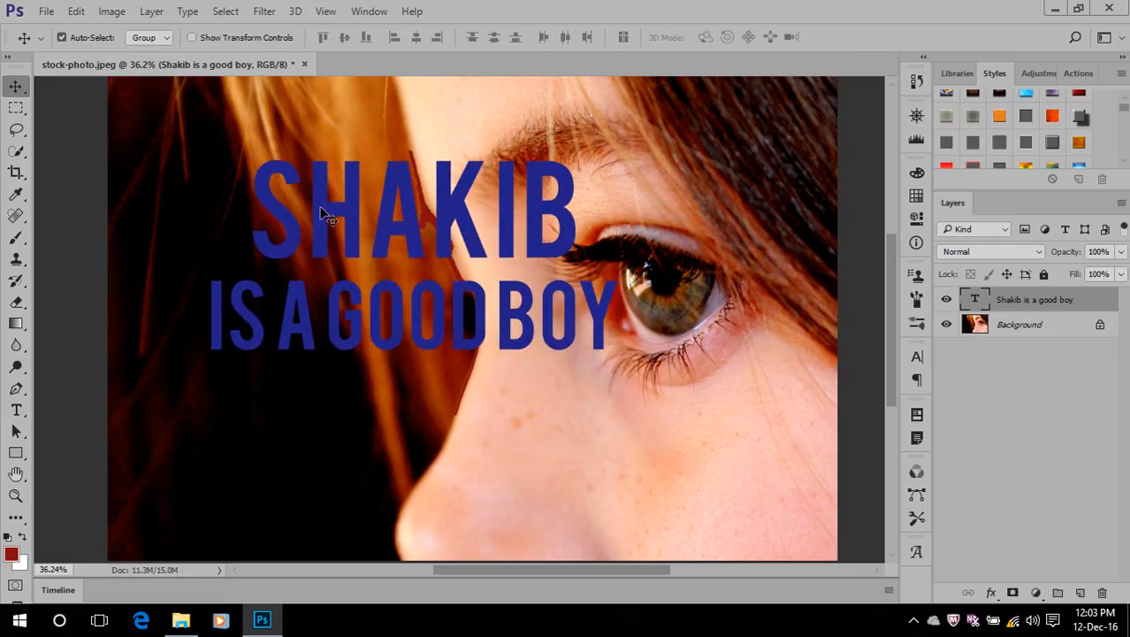
Open both lines of the text for editing, apply the Arc warp style, and move the warp dialog clear of the text
double_click(973, 301)
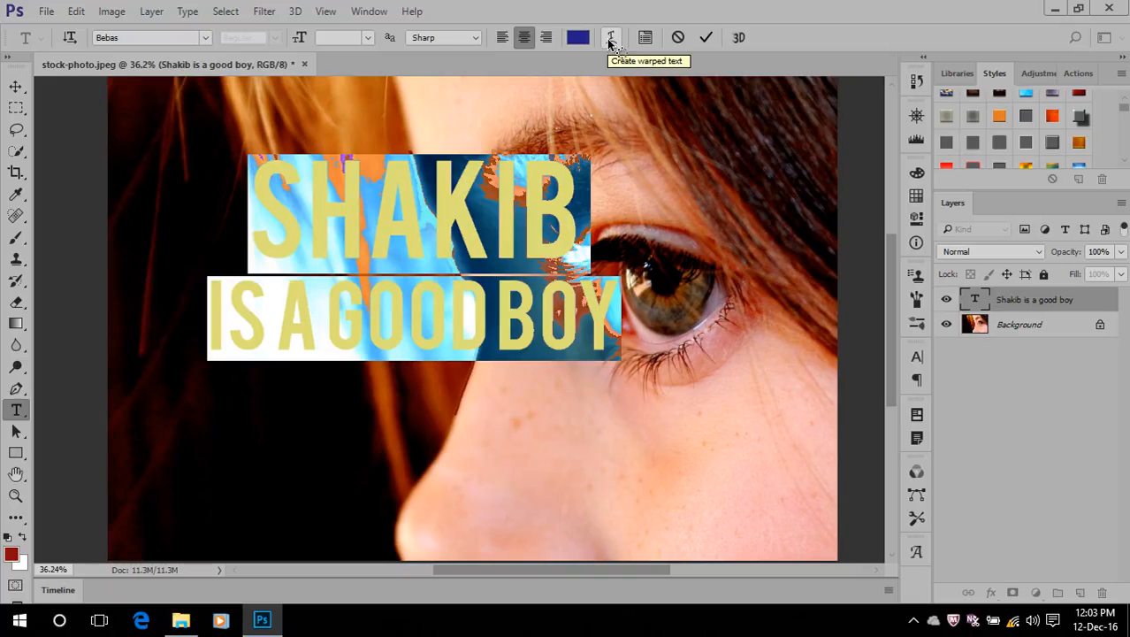
click(610, 39)
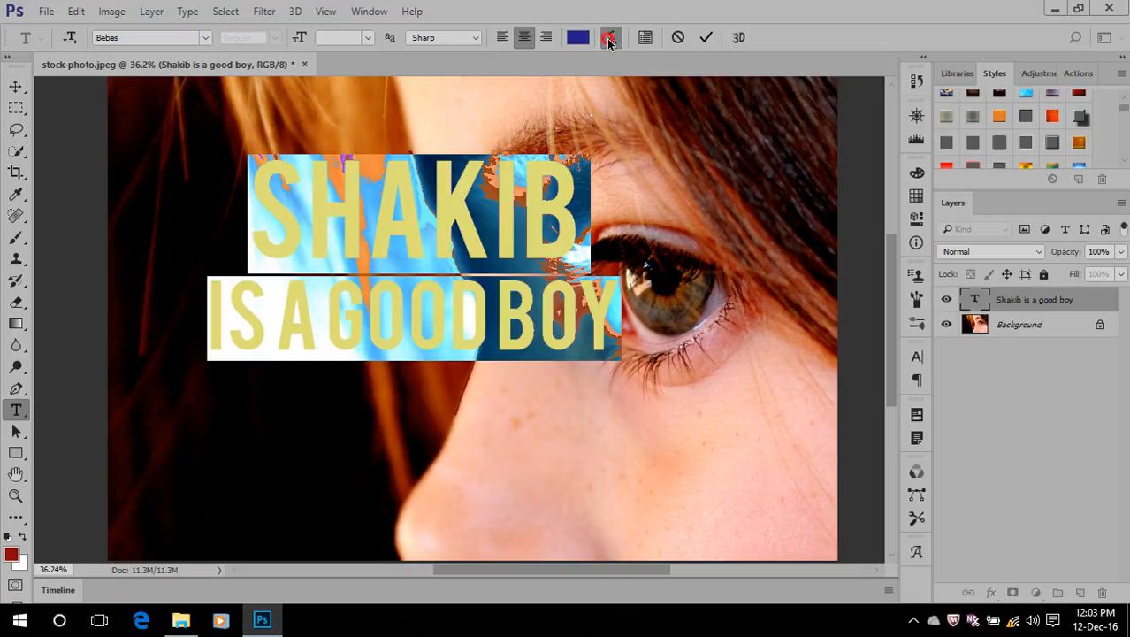
click(527, 165)
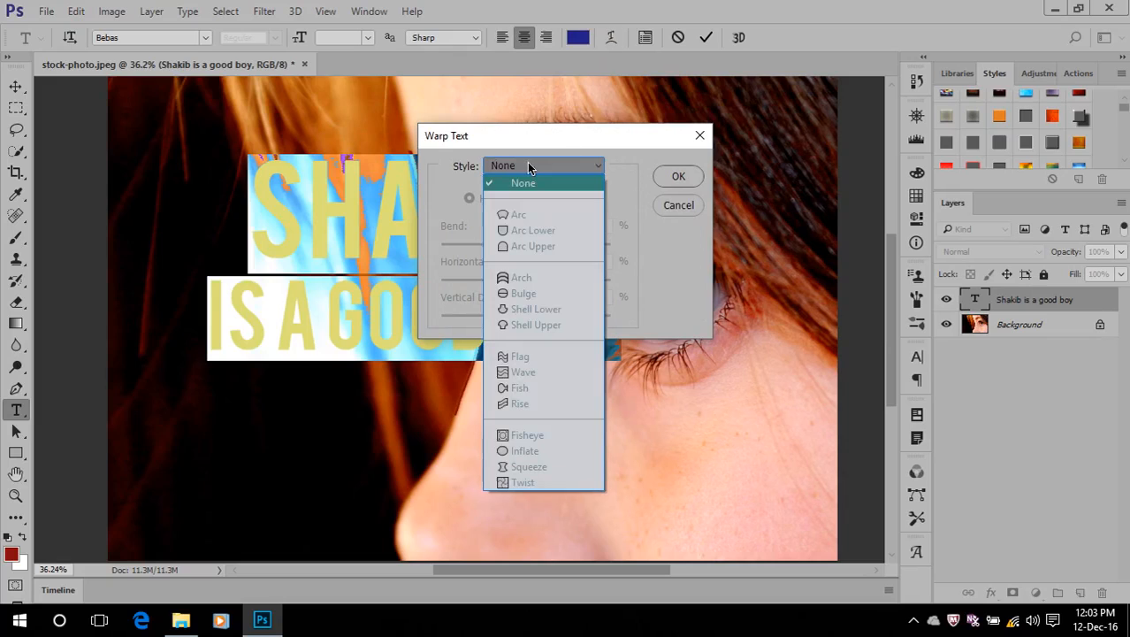
click(534, 218)
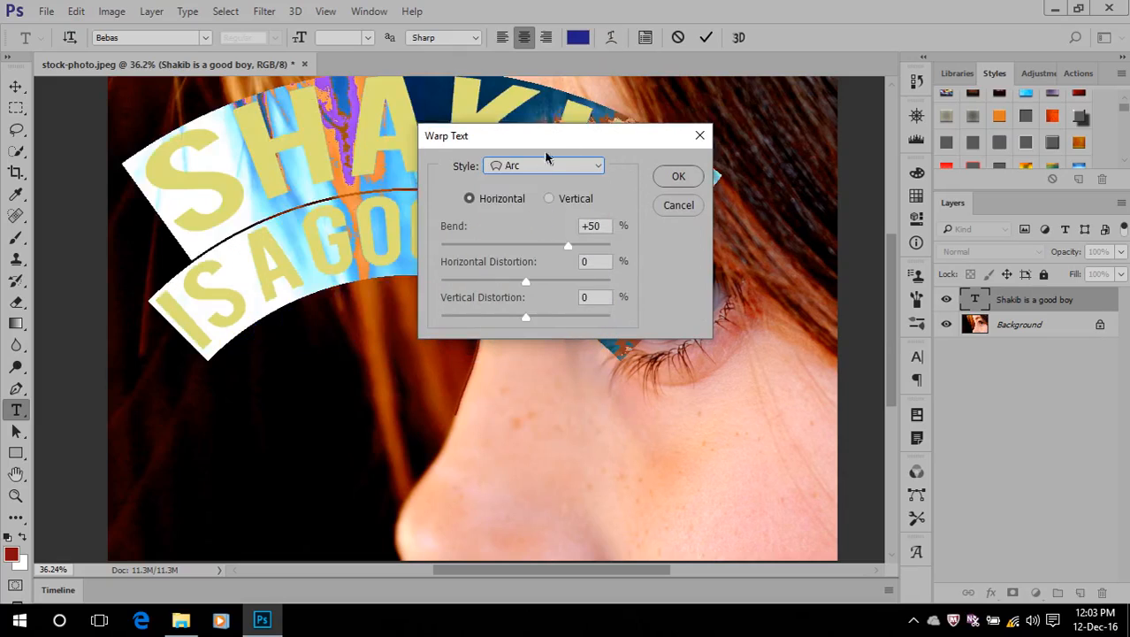
drag(548, 135, 870, 228)
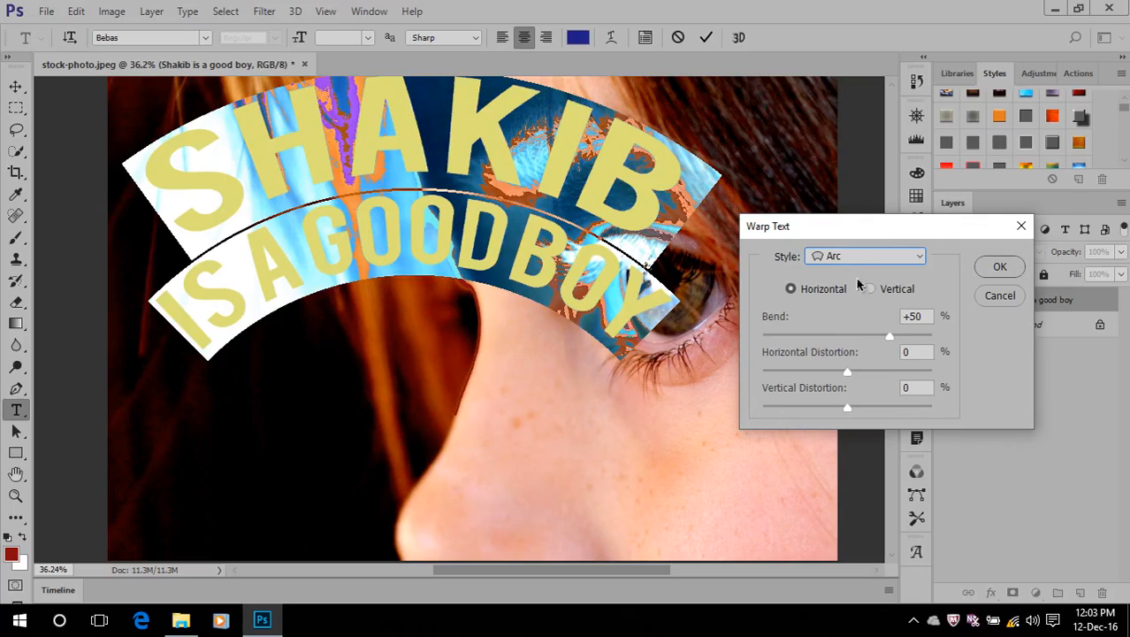
Try the Arc Lower, Arc Upper, Arch and Shell Upper warp styles on the two-line text
click(851, 257)
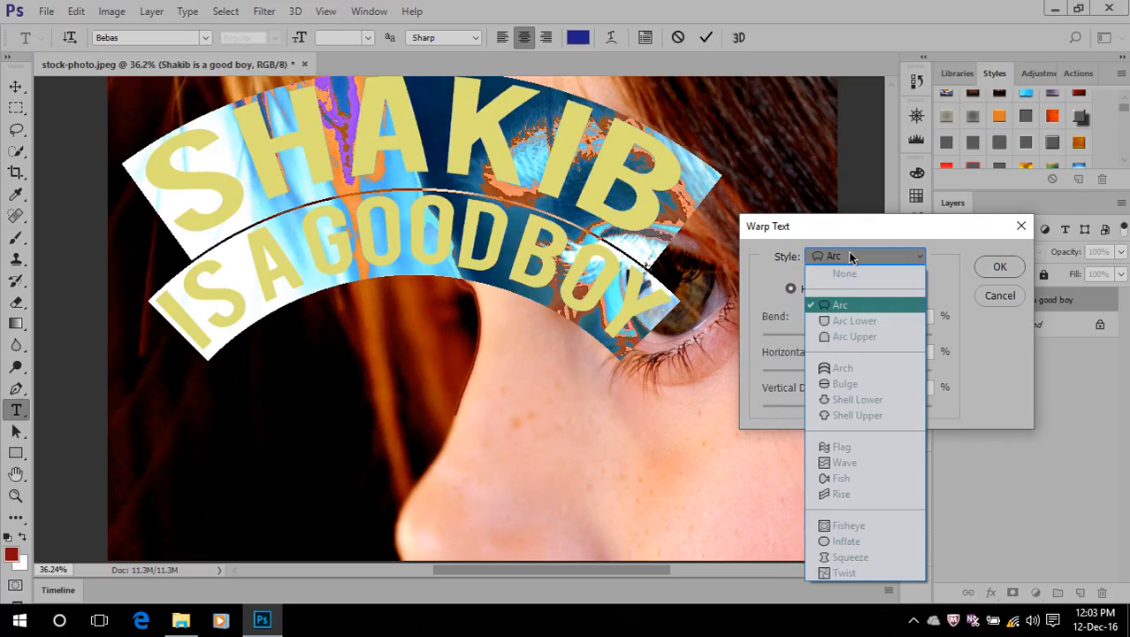
click(846, 322)
click(858, 258)
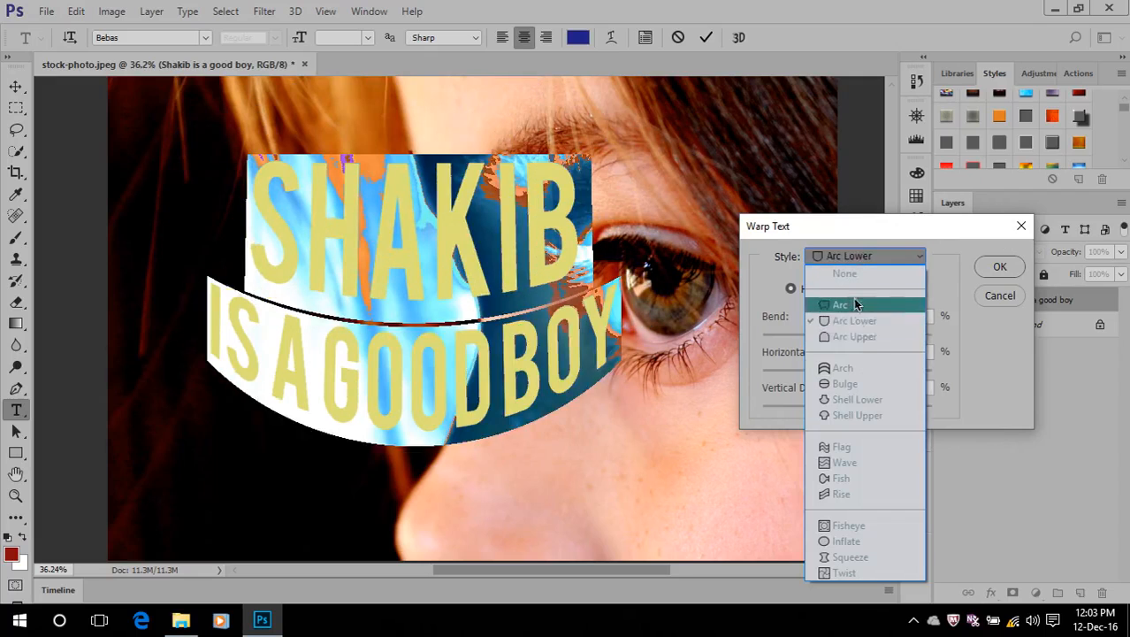
click(854, 337)
click(869, 257)
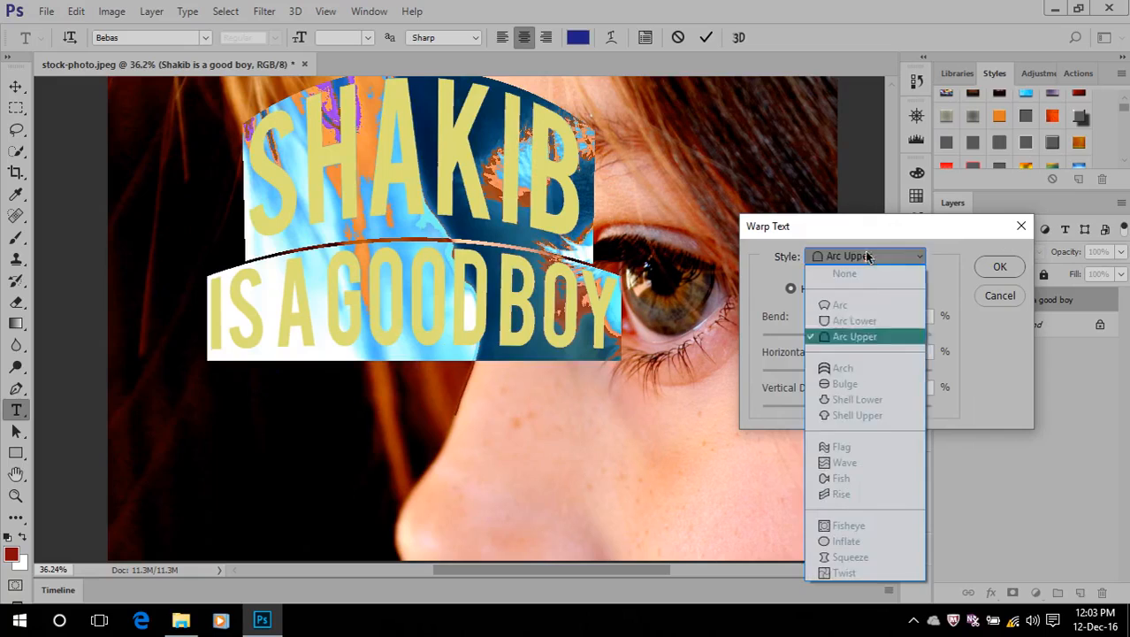
click(854, 368)
click(871, 256)
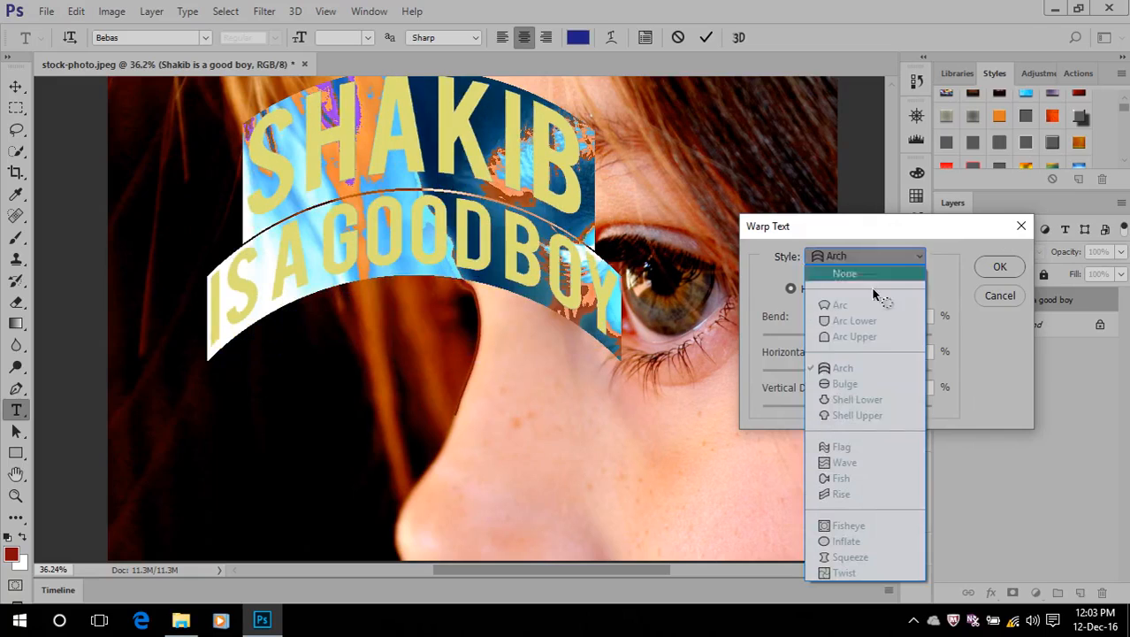
click(856, 414)
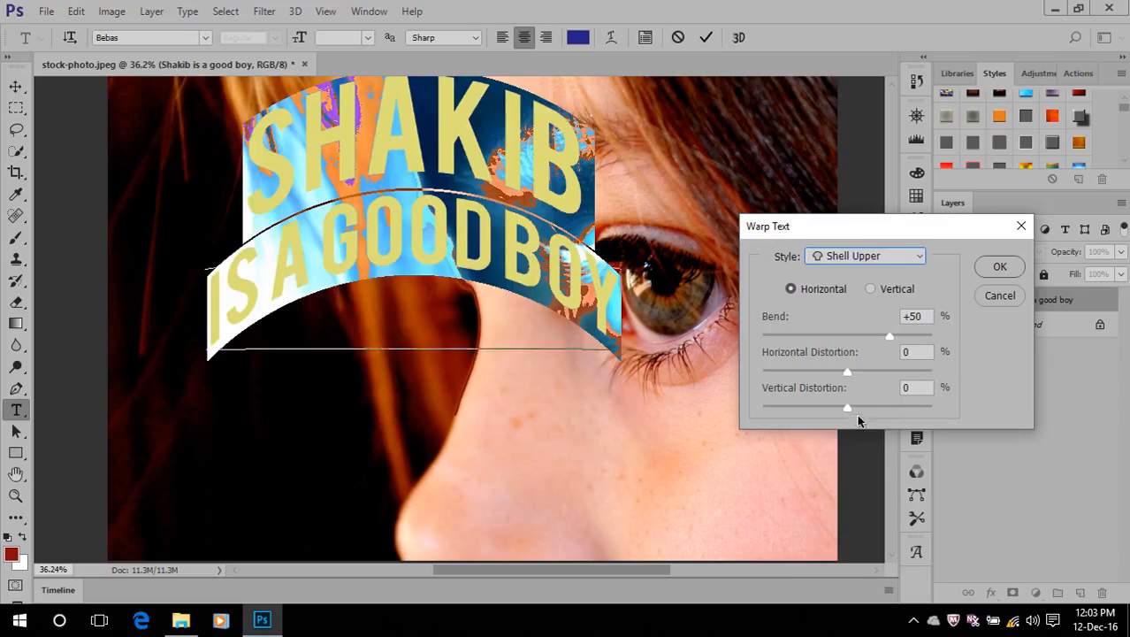
Warp the two-line text with the Flag style, commit the edit, and return to the Move tool
click(858, 256)
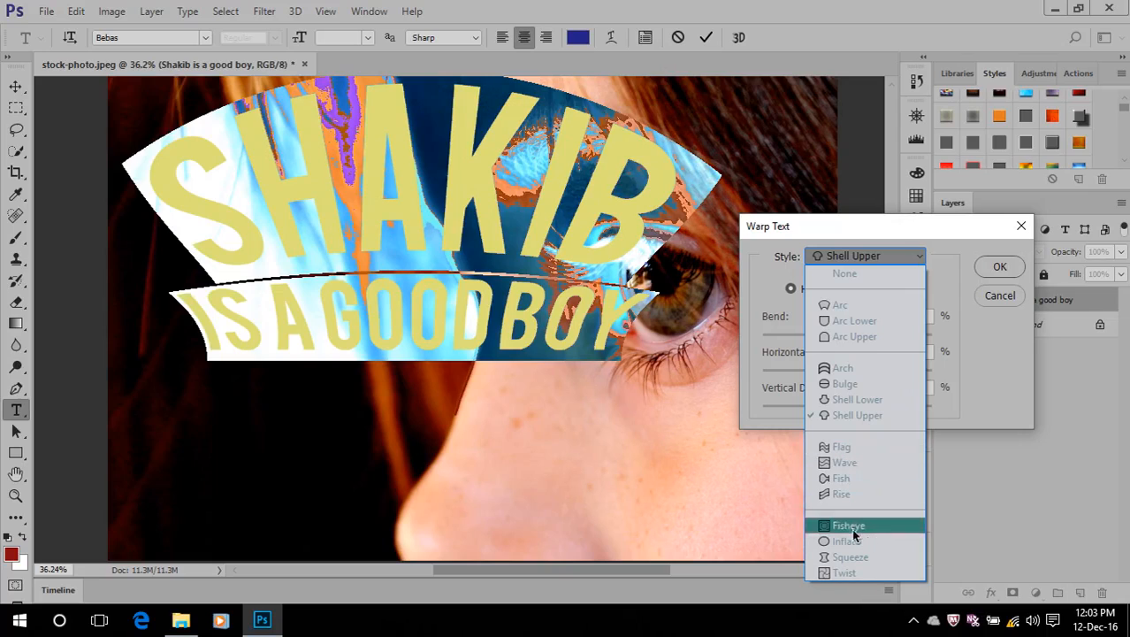
click(855, 449)
click(999, 266)
click(705, 37)
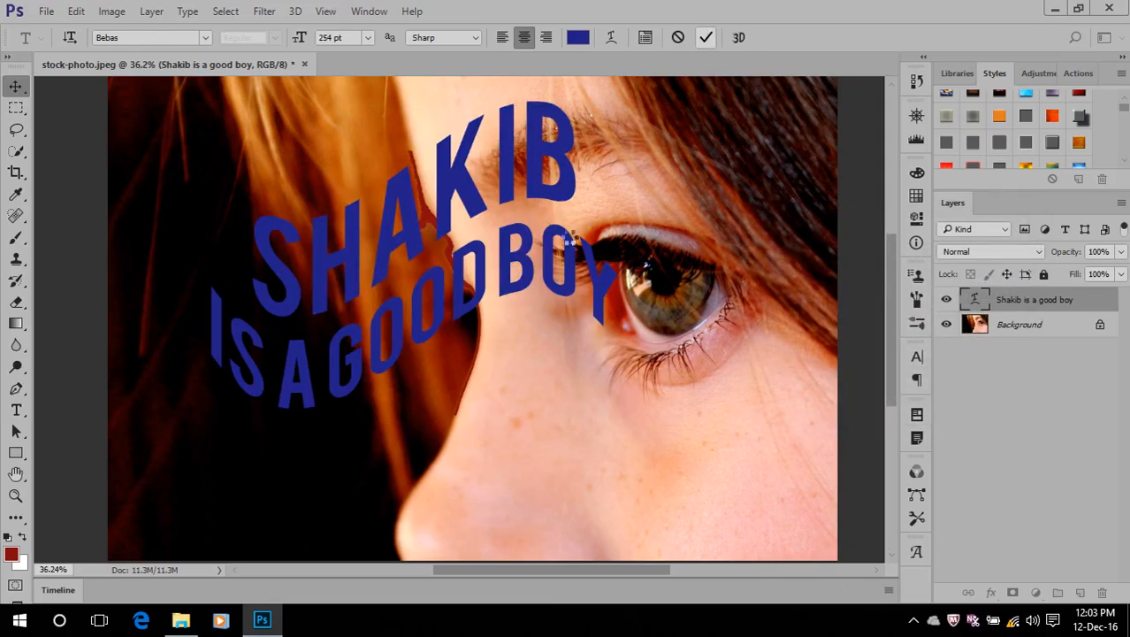
key(v)
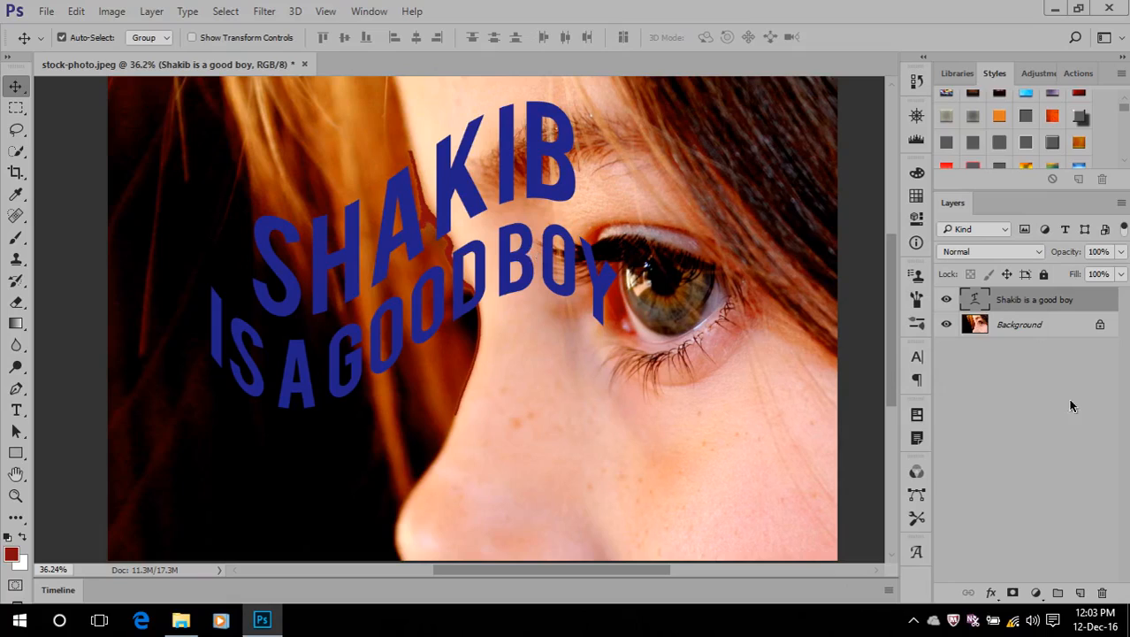
Delete the warped two-line text layer from the photo
double_click(976, 297)
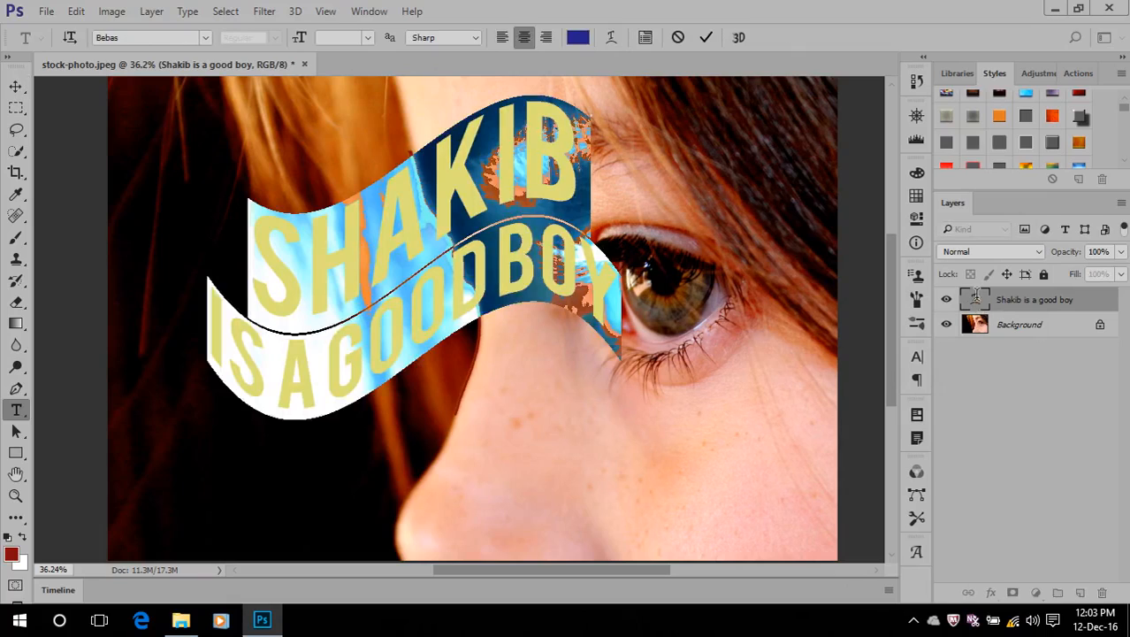
click(680, 37)
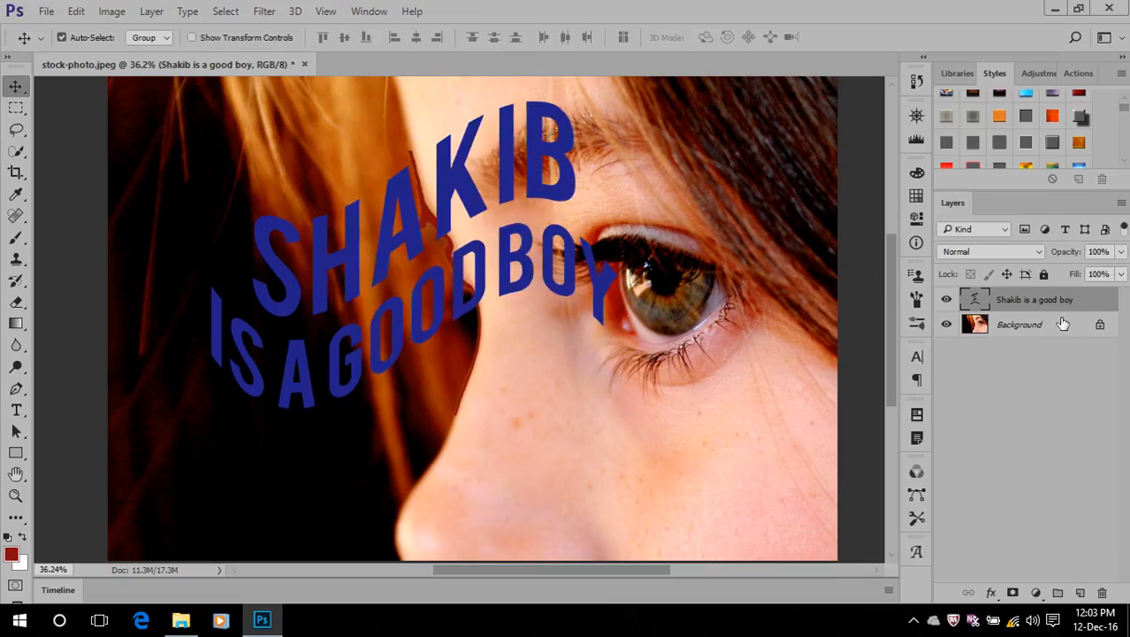
key(Delete)
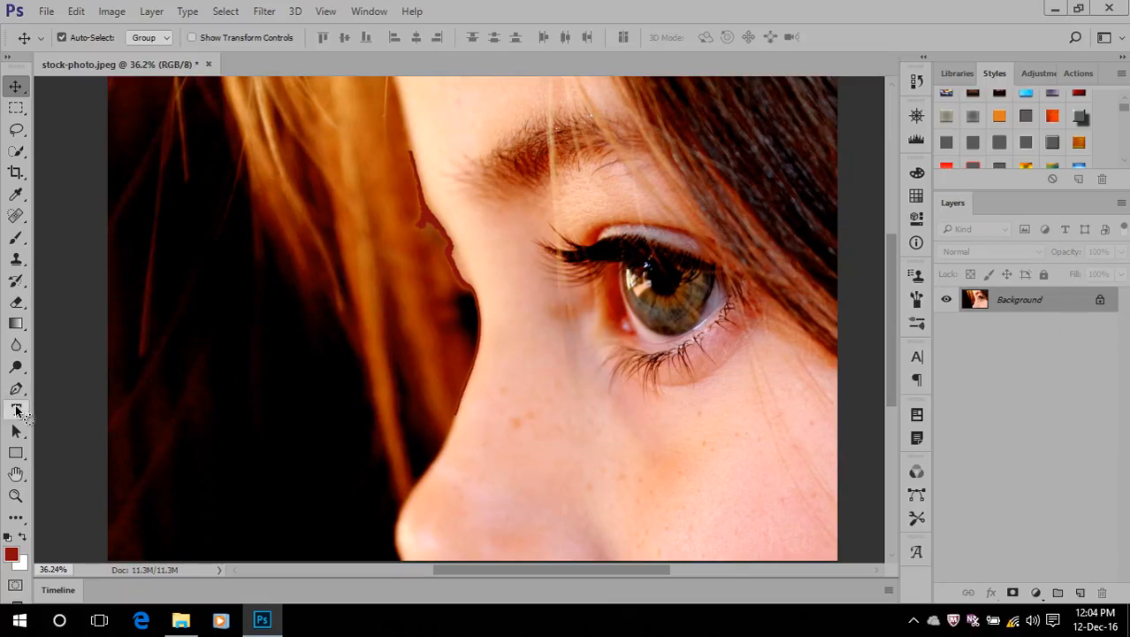
Add a new text layer containing only the name over the dark hair, commit it, and shift it fully onto the photo
click(16, 409)
click(165, 332)
text(S)
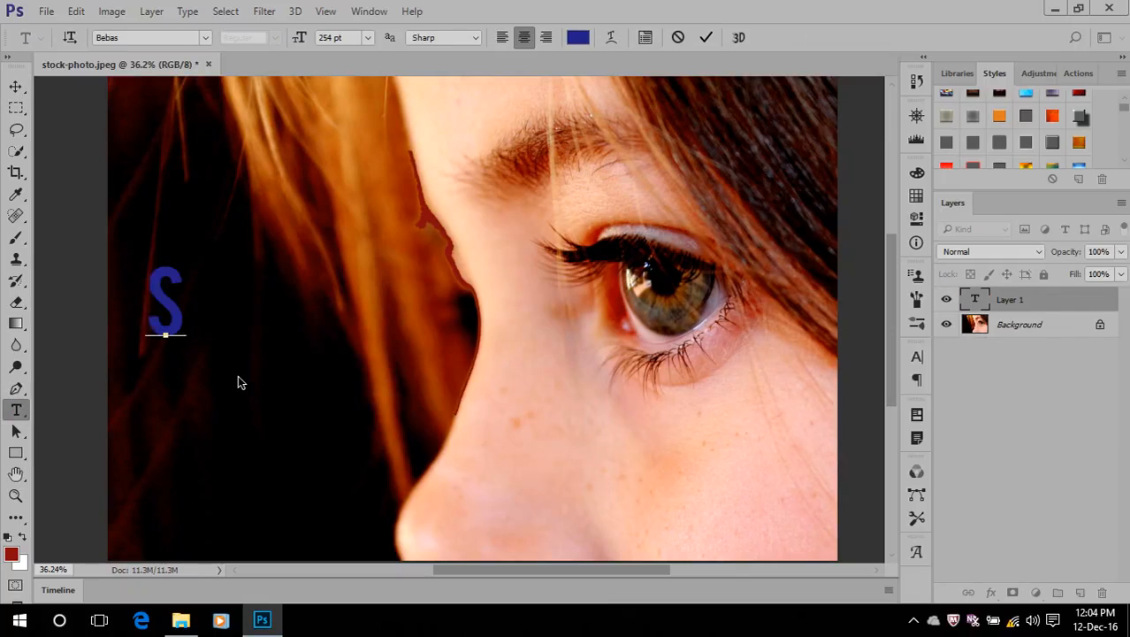
text(HAKIB)
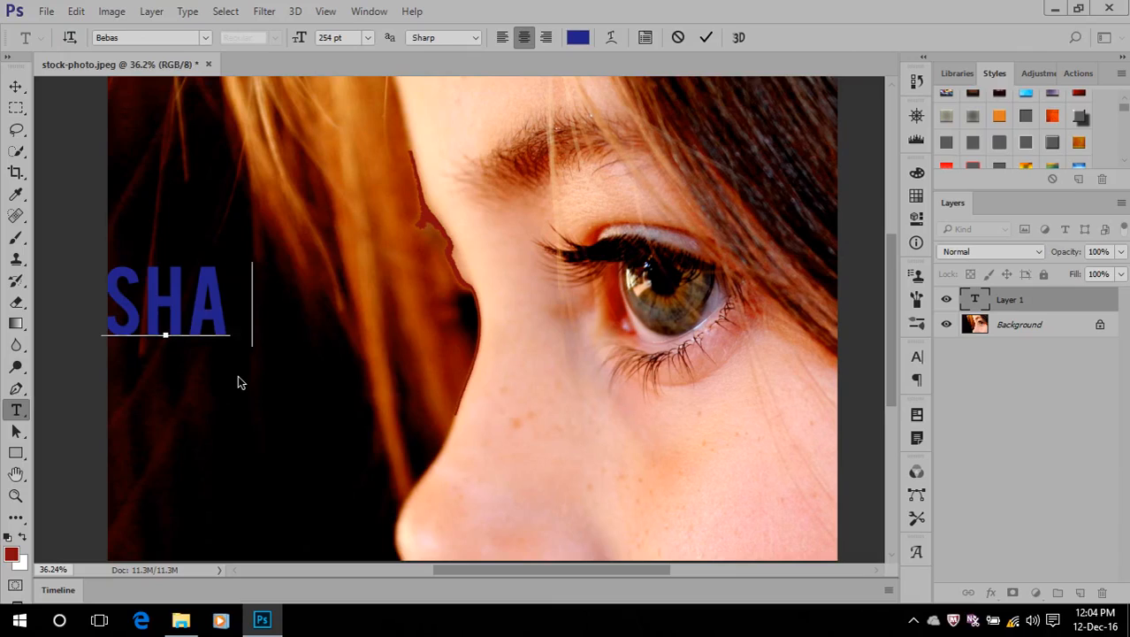
click(706, 37)
click(16, 86)
drag(203, 296, 308, 297)
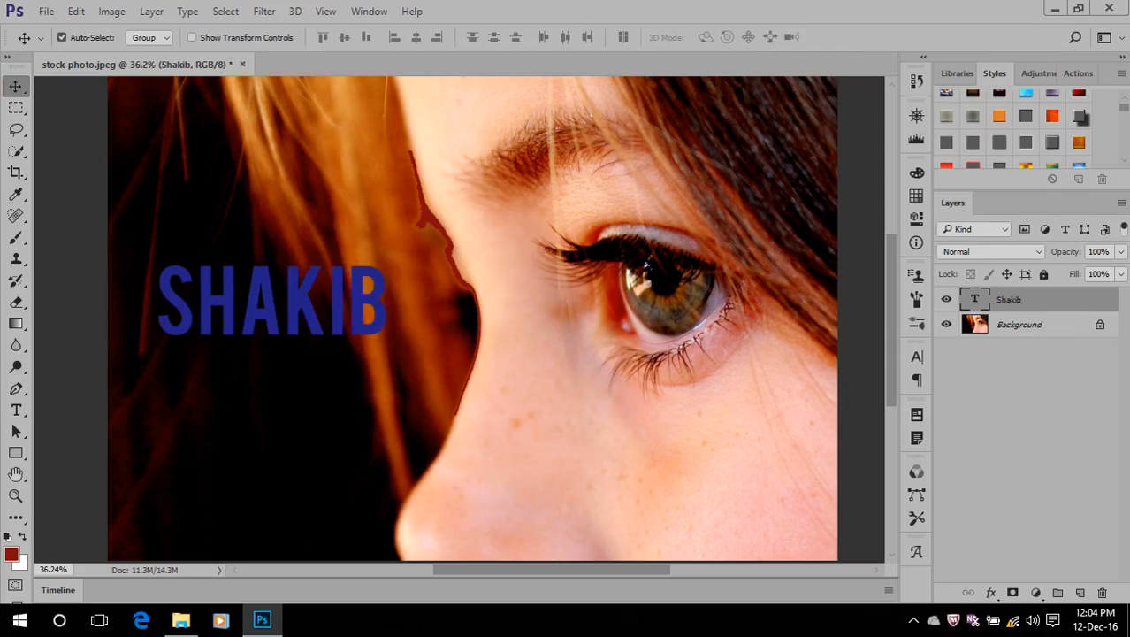
Open the name text for editing and display the Character settings
double_click(968, 297)
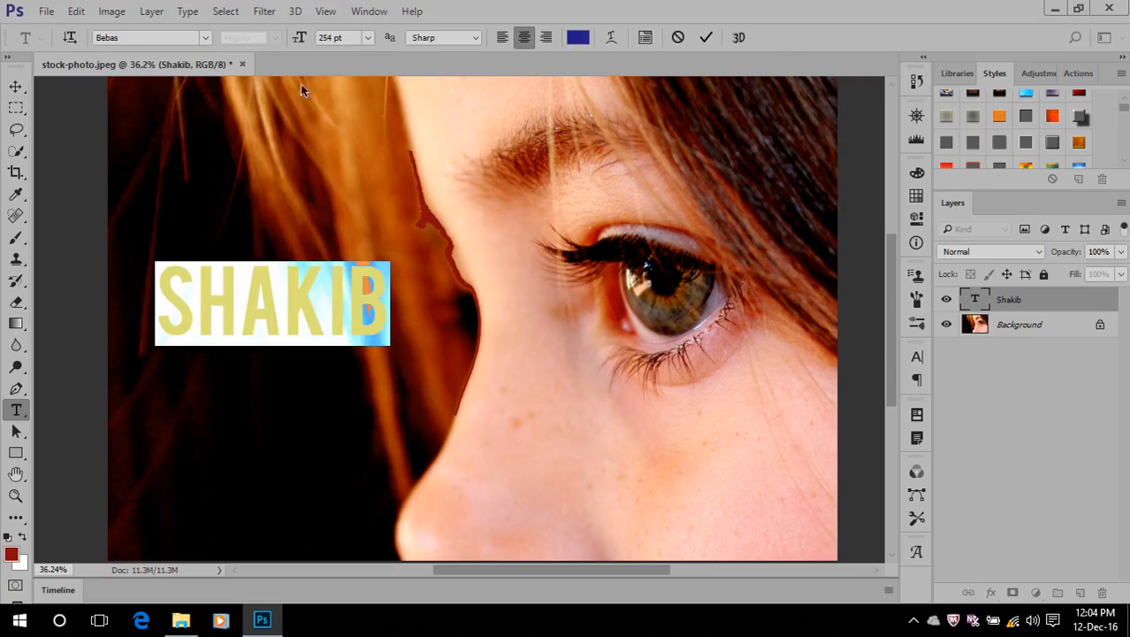
click(366, 10)
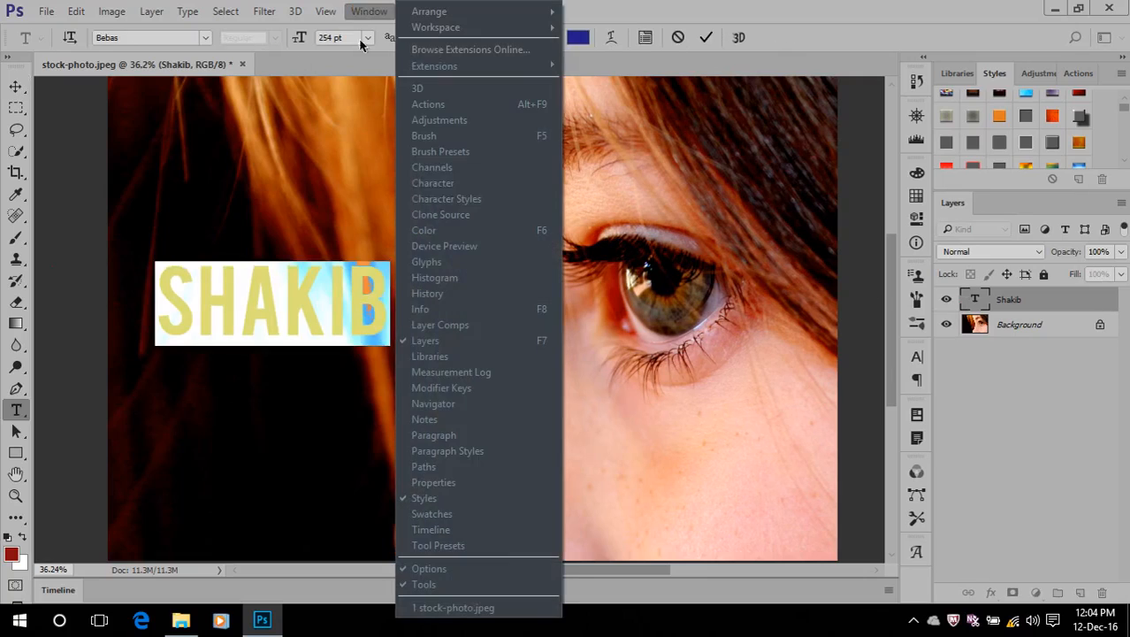
click(433, 183)
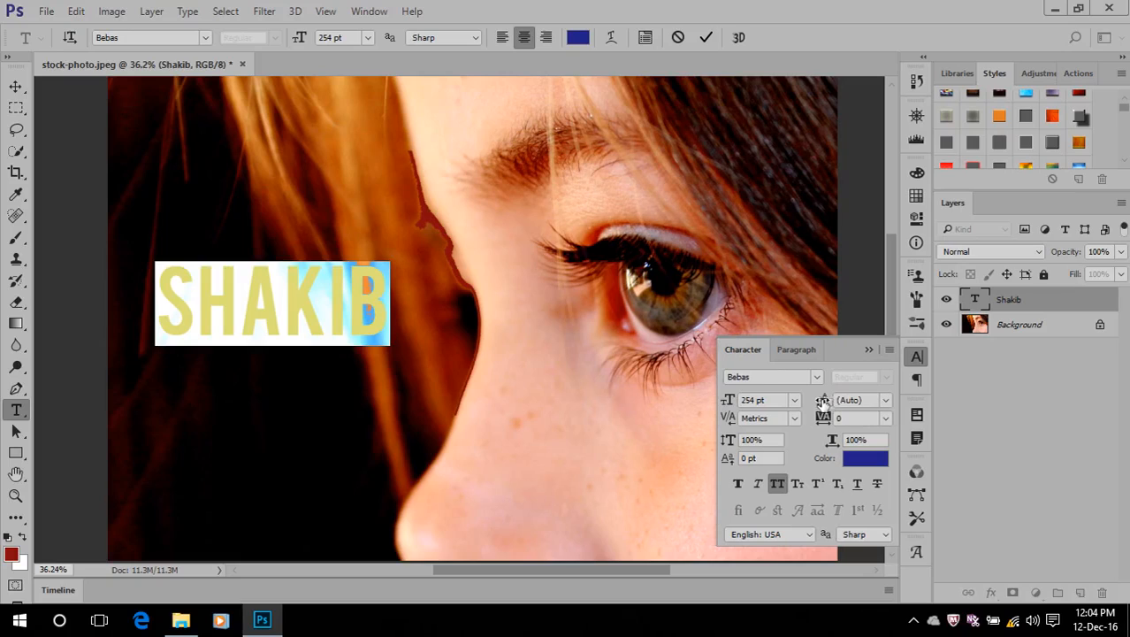
click(402, 302)
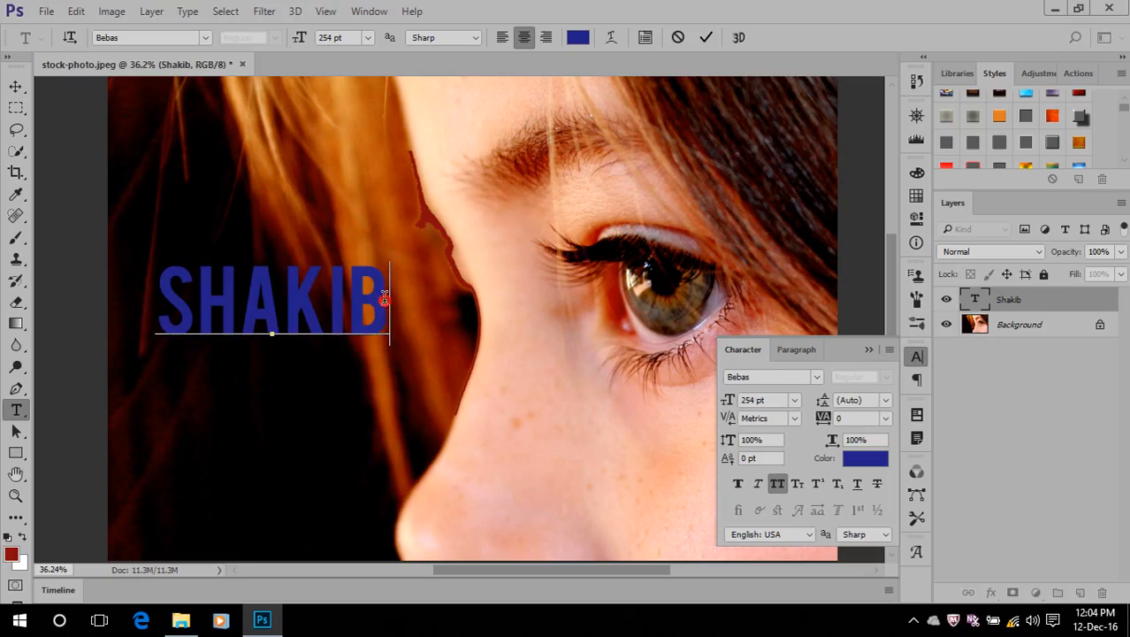
click(827, 441)
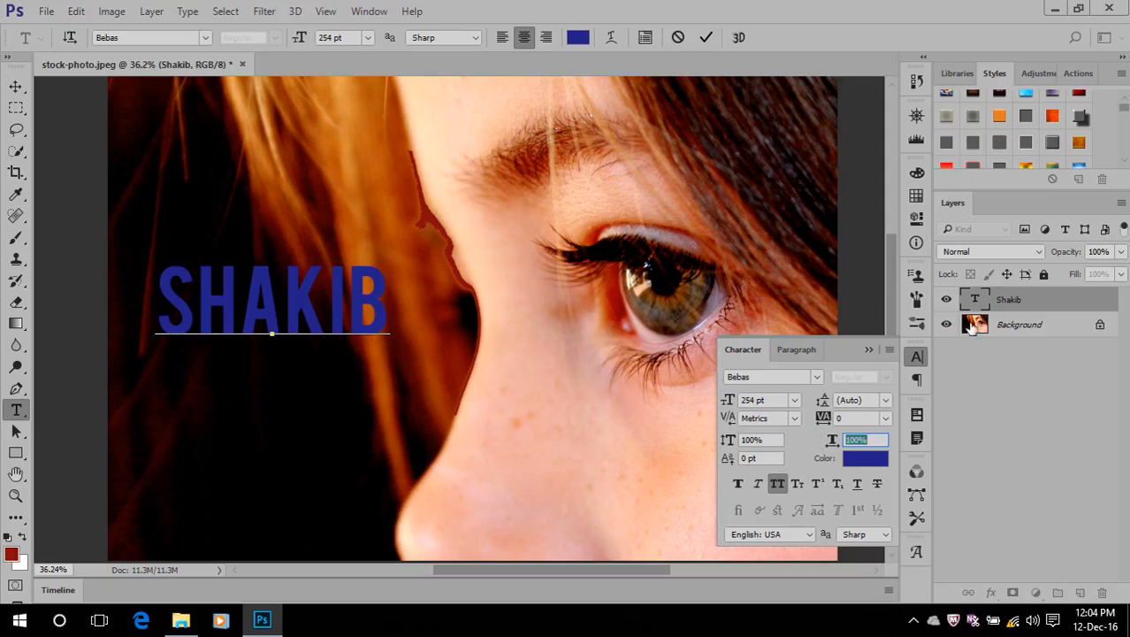
Select the whole name text, widen it to a 135% horizontal scale, and commit with the Character settings collapsed
ctrl+click(979, 301)
double_click(979, 301)
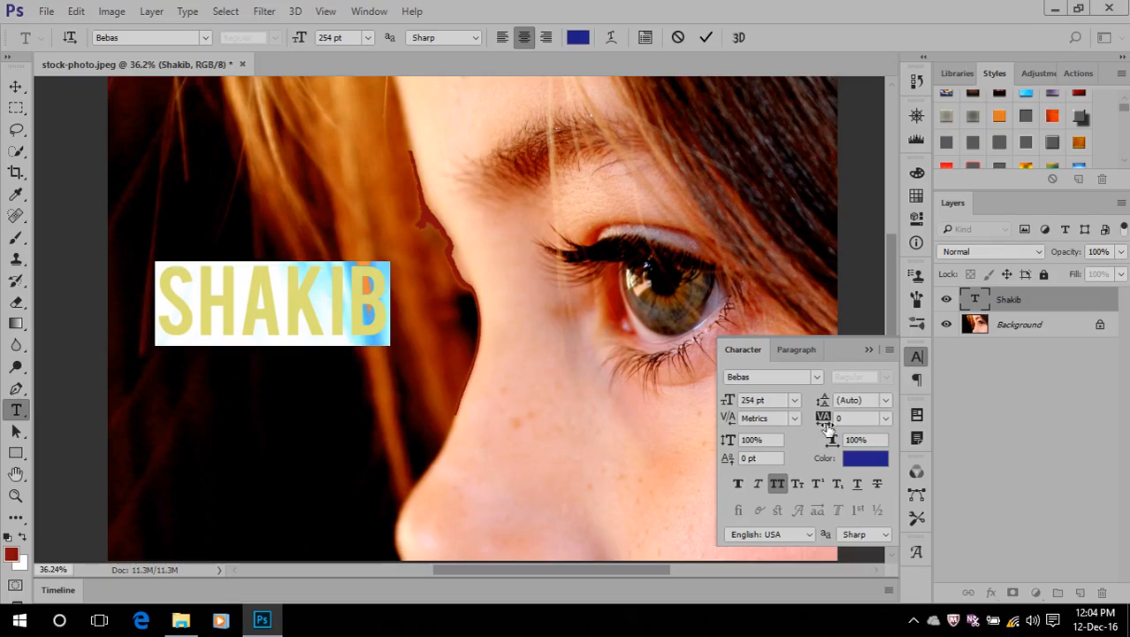
click(846, 441)
drag(846, 441, 864, 444)
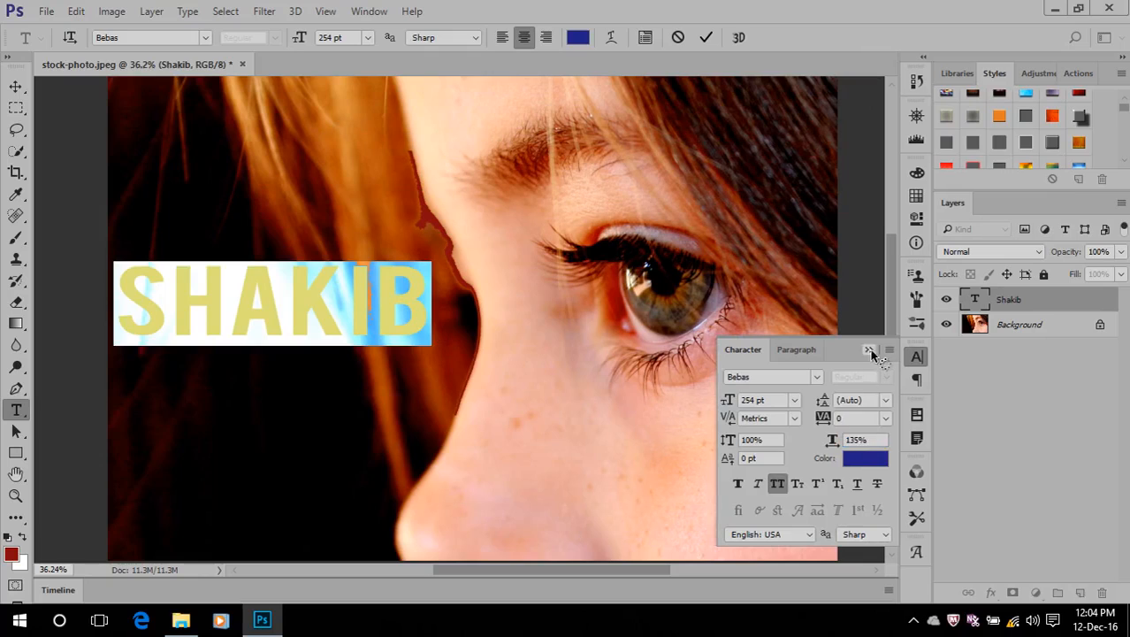
click(868, 349)
click(976, 299)
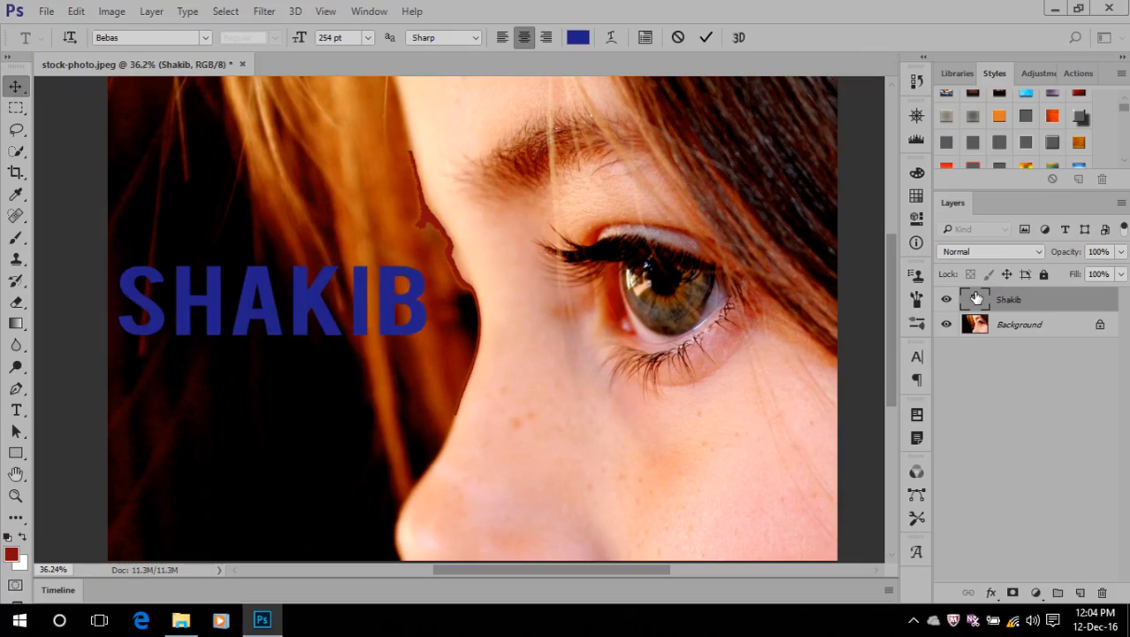
Delete the widened name text layer, leaving only the Background layer
key(v)
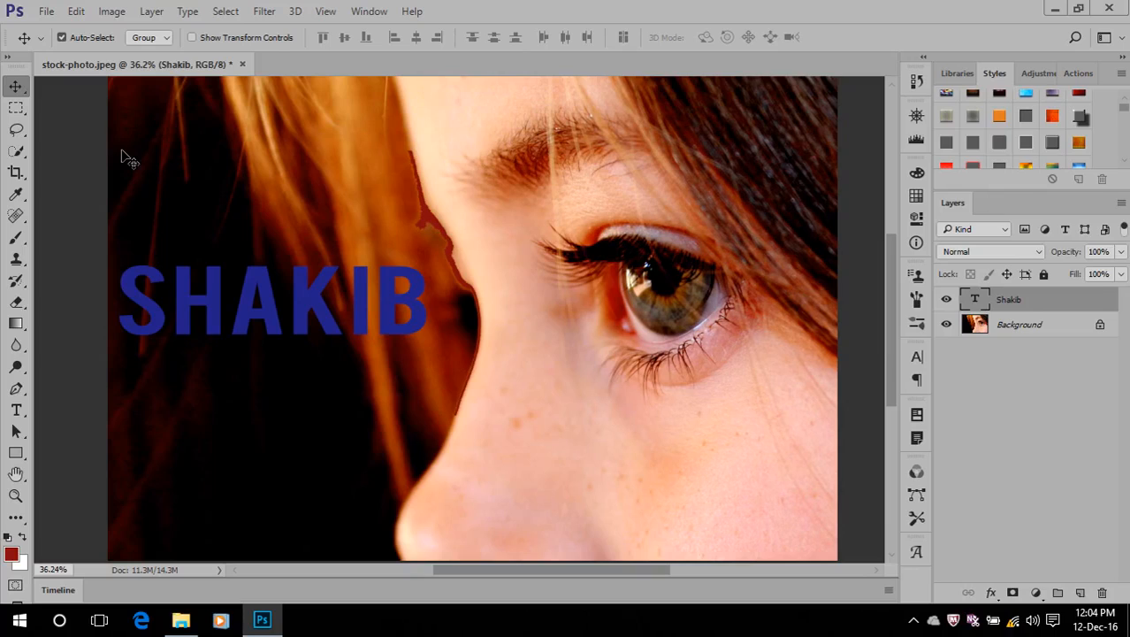
key(Delete)
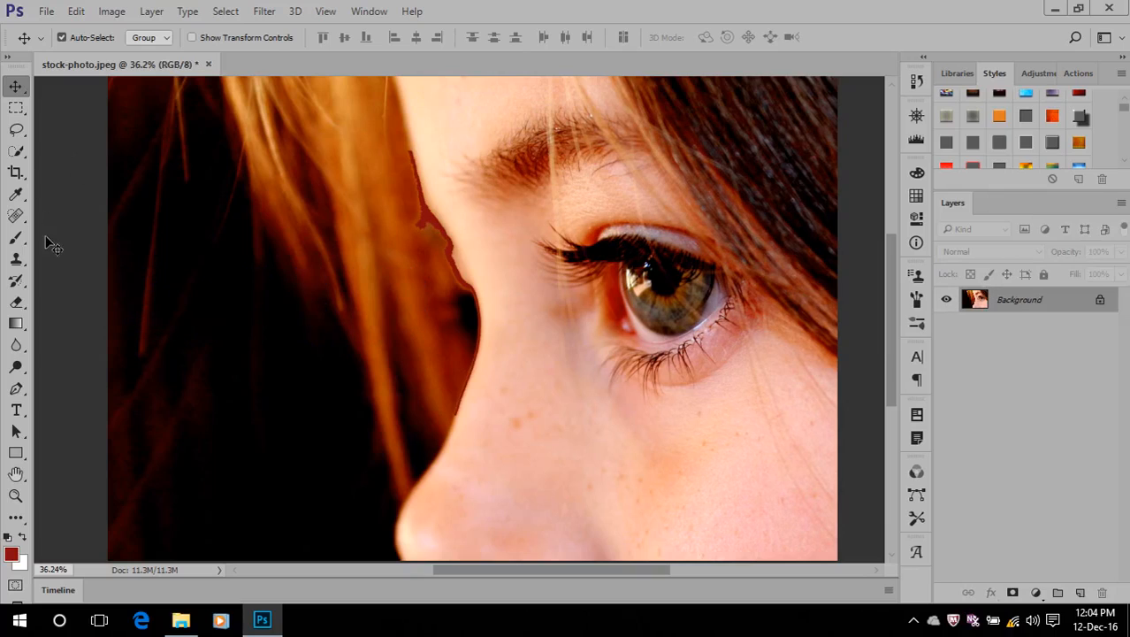
Activate the Pen Tool after displaying its group of pen variants
click(18, 395)
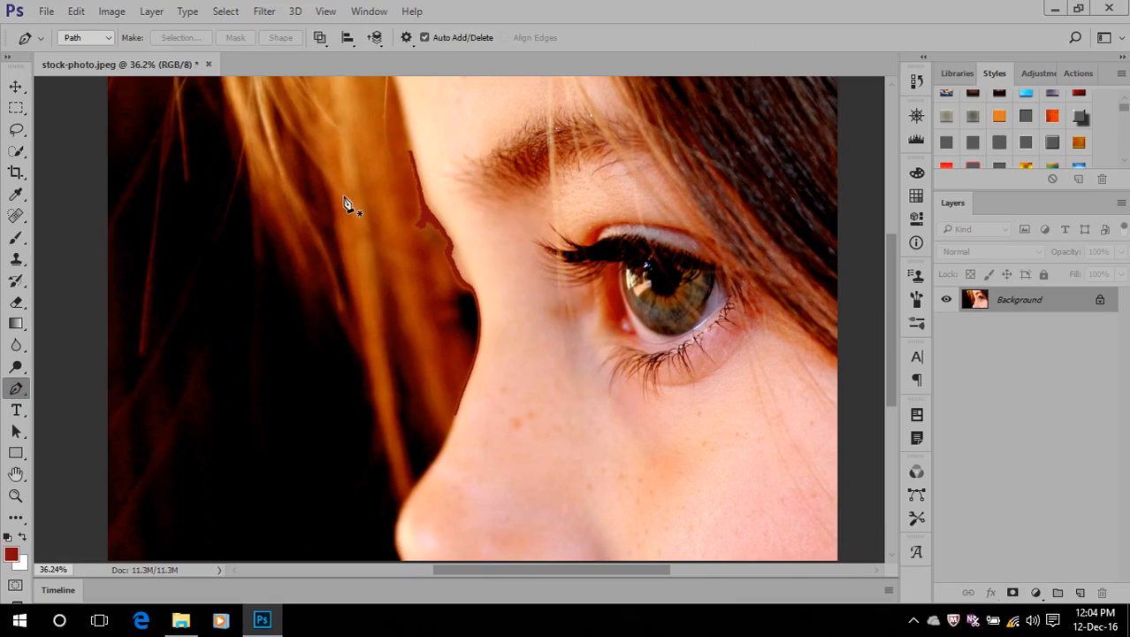
right_click(16, 387)
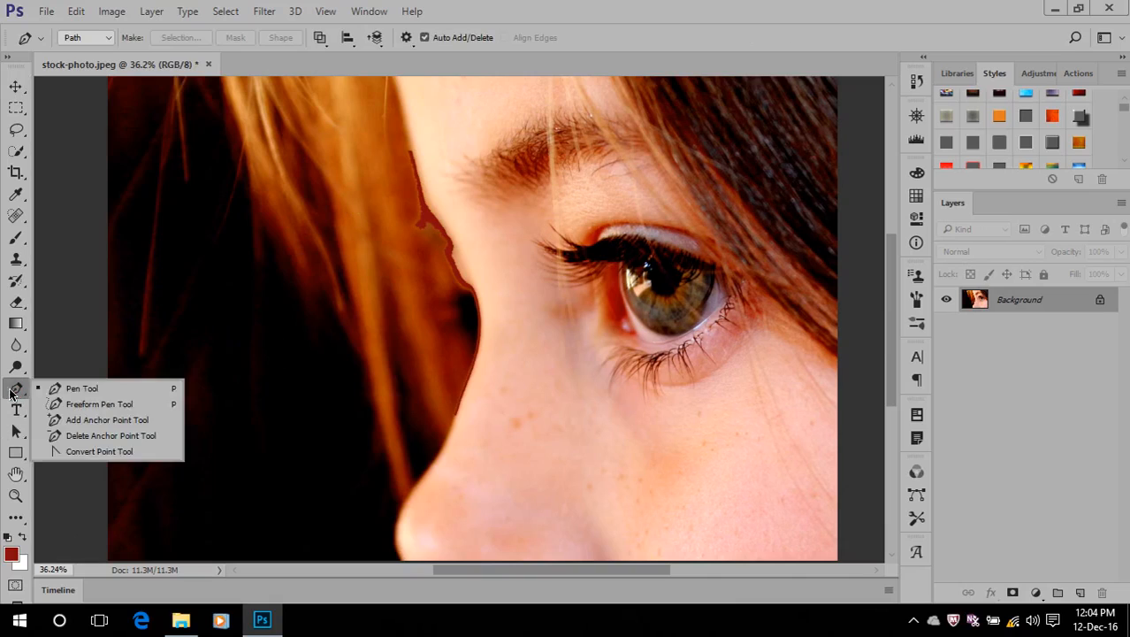
click(121, 385)
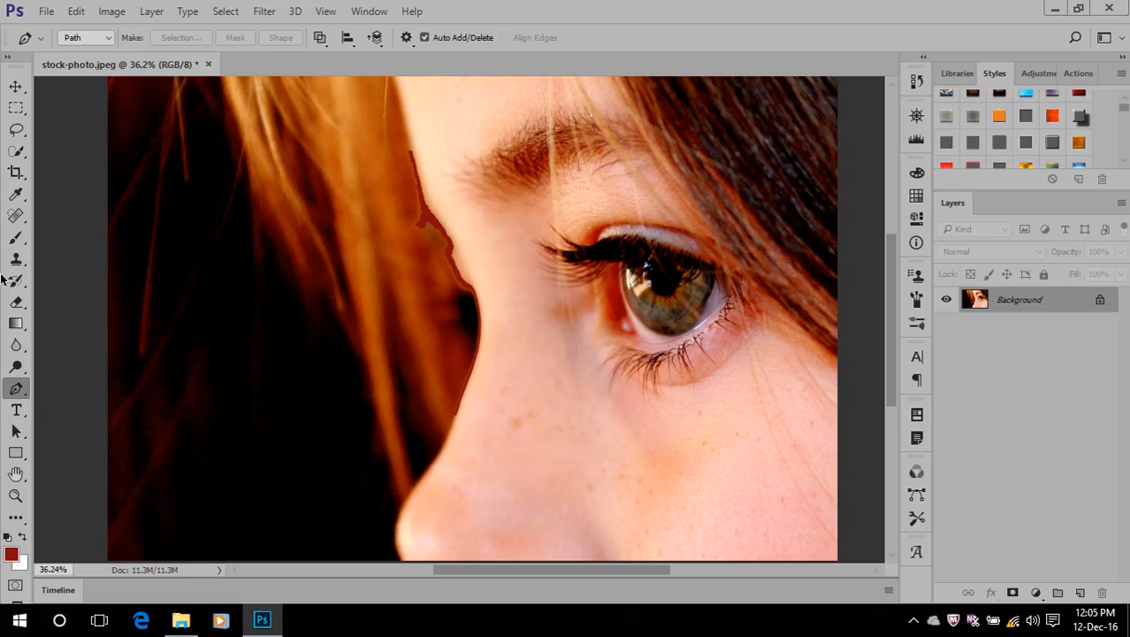
Select the light skin tones matching a sample on the side of the nose with the Magic Wand Tool
click(15, 157)
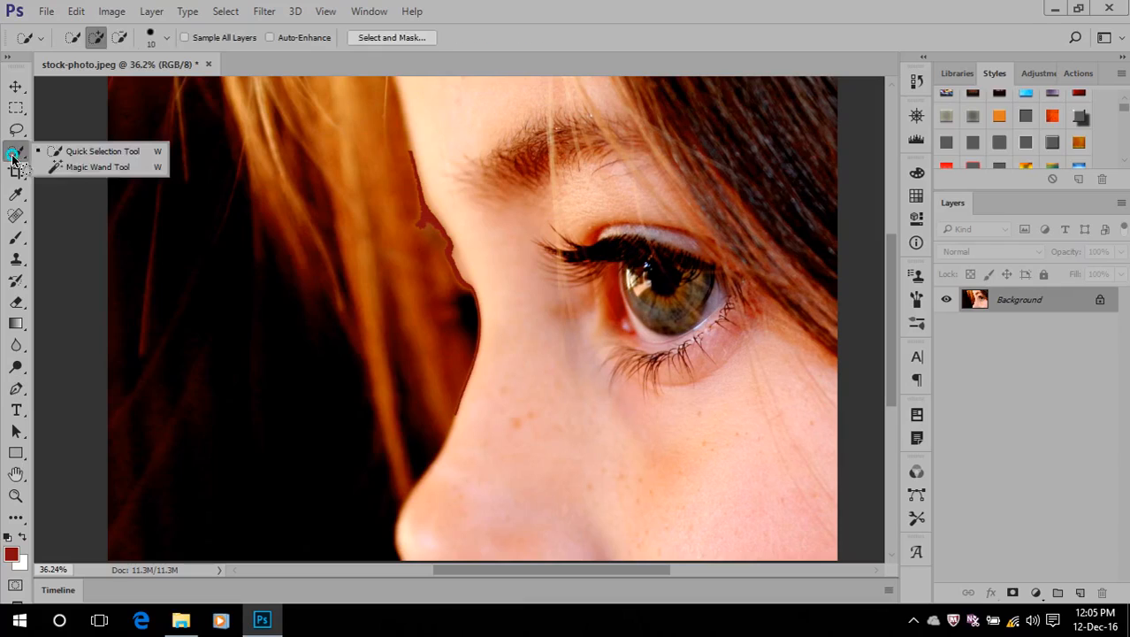
click(99, 168)
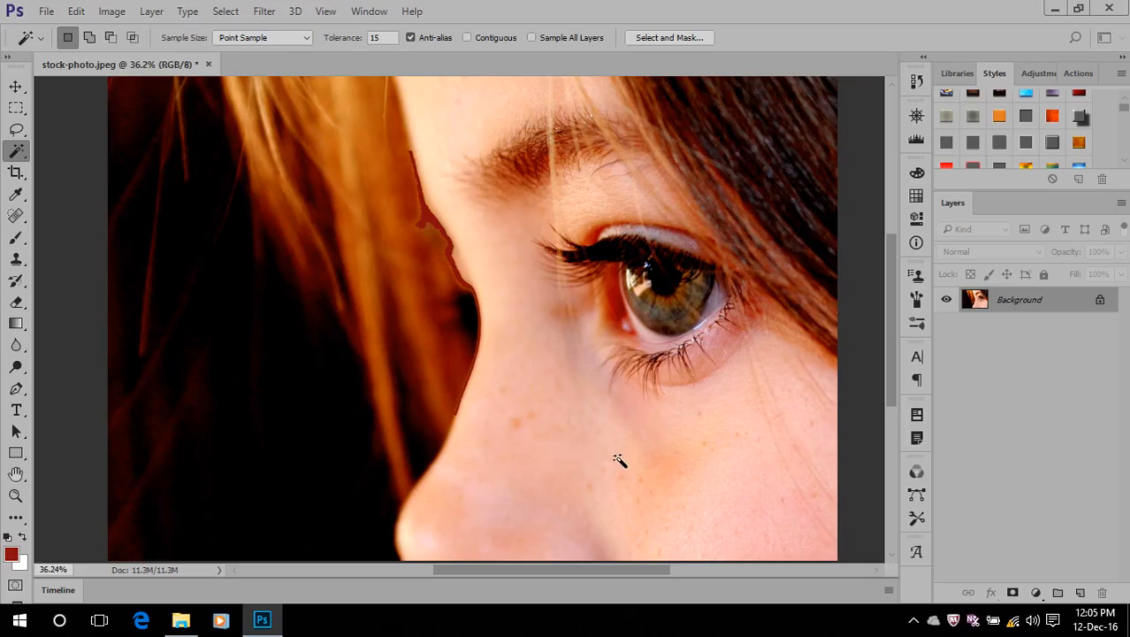
click(557, 455)
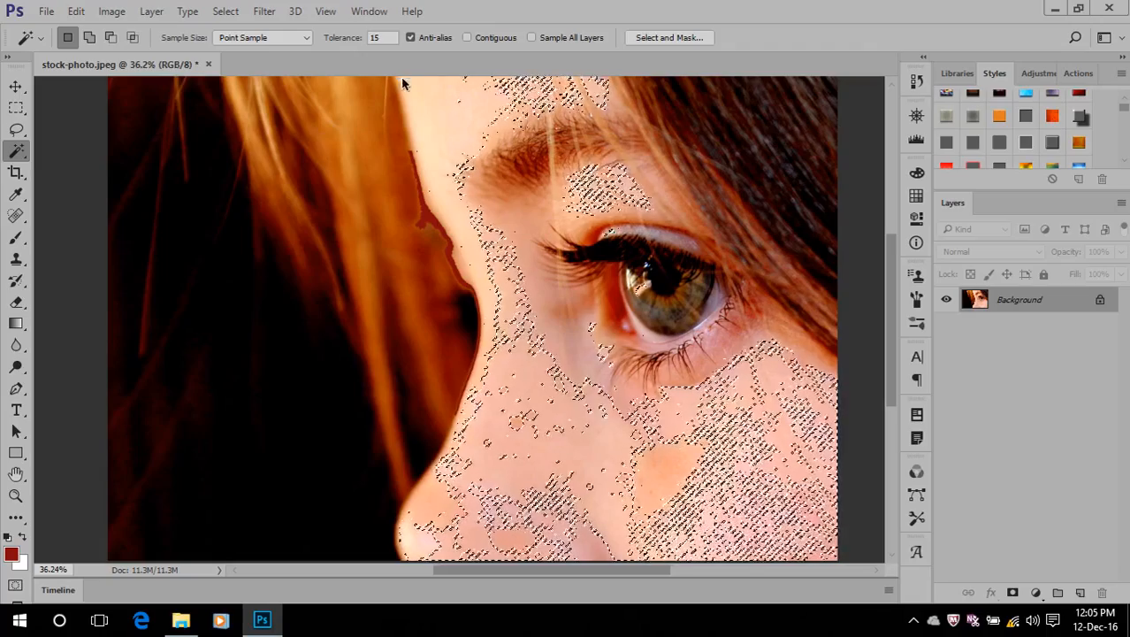
Clear the selection, set the Magic Wand tolerance to 35, and reselect the skin from the side of the nose
click(363, 38)
key(ctrl+d)
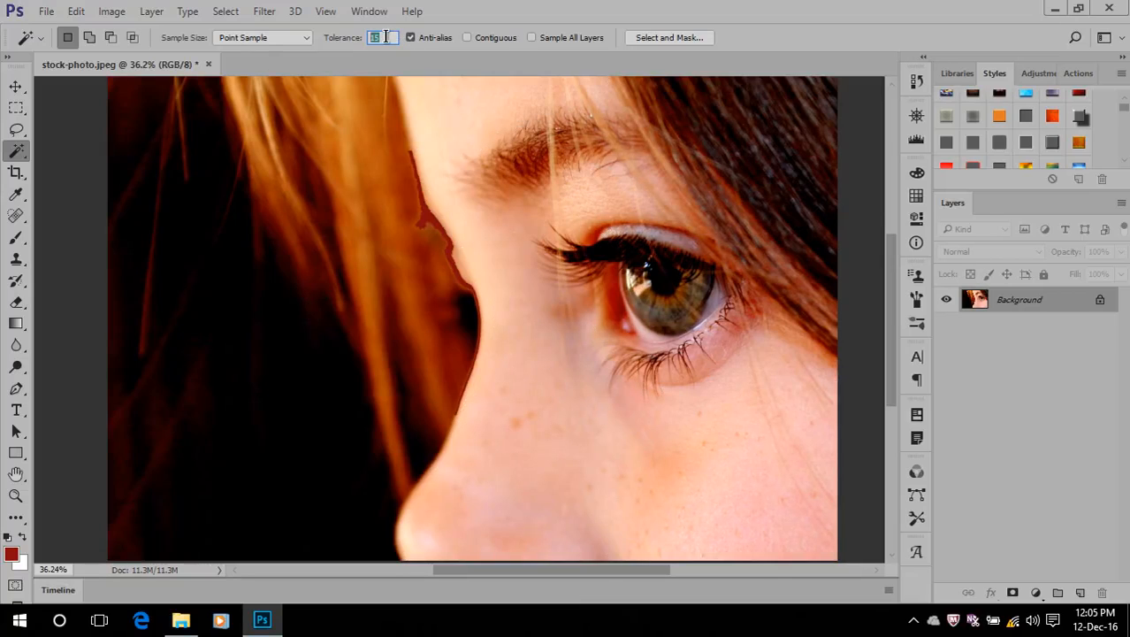
text(35)
click(535, 406)
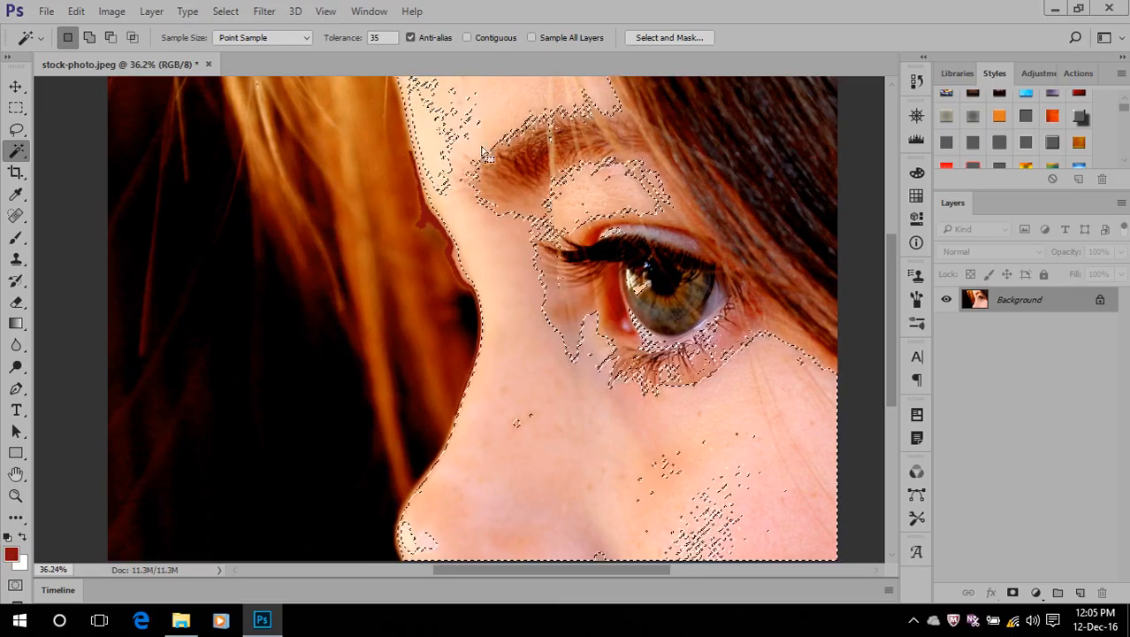
Raise the Magic Wand tolerance to 65 and reselect the skin from a sample on the nose
click(380, 37)
text(65)
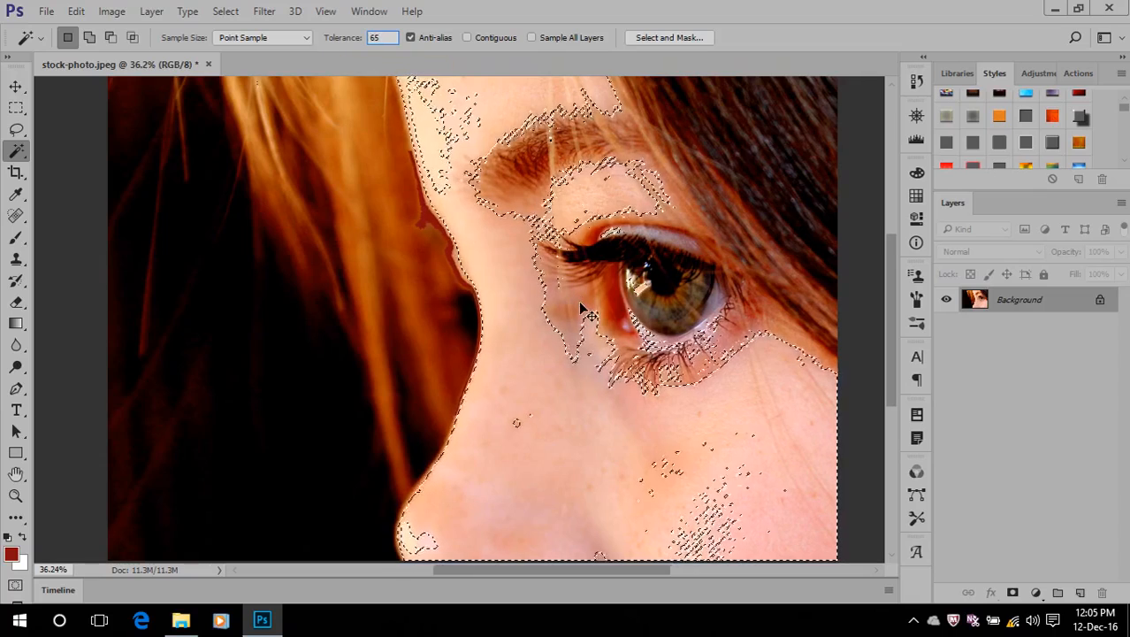
click(522, 389)
click(529, 397)
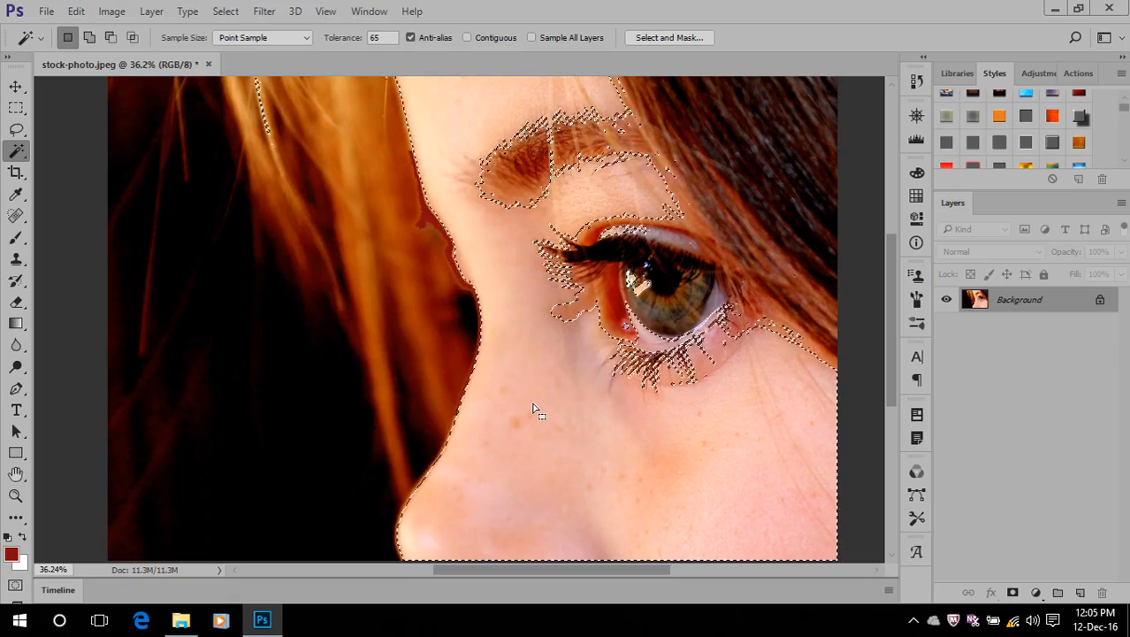
key(ctrl+minus)
key(ctrl+minus)
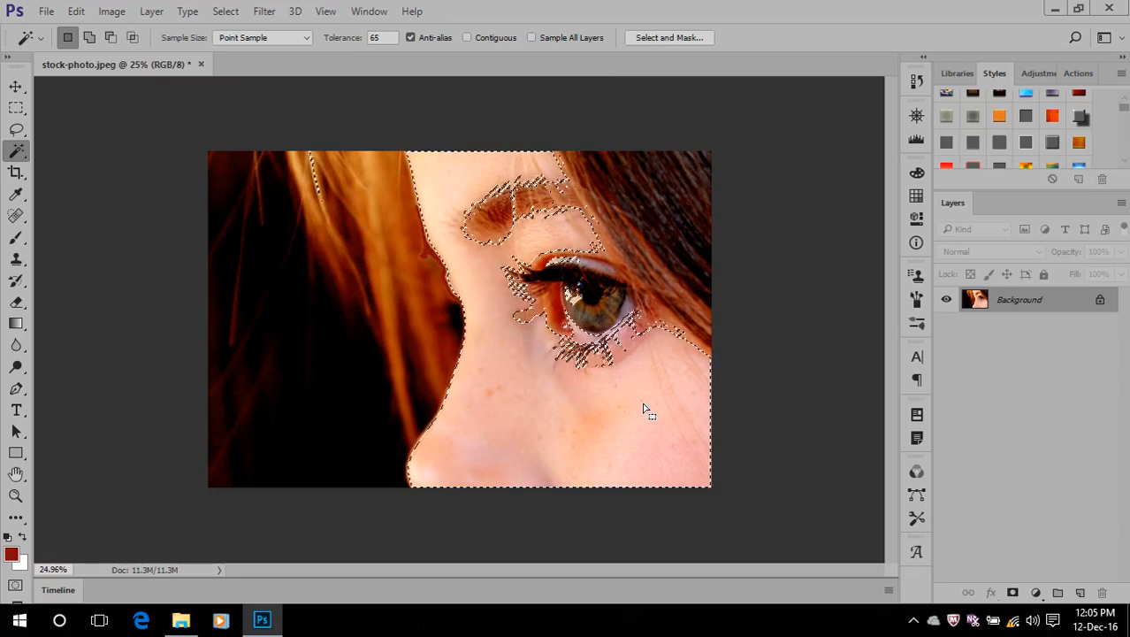
Try sampling the skin beside the inner corner of the eye with the Magic Wand, and undo that selection
key(shift)
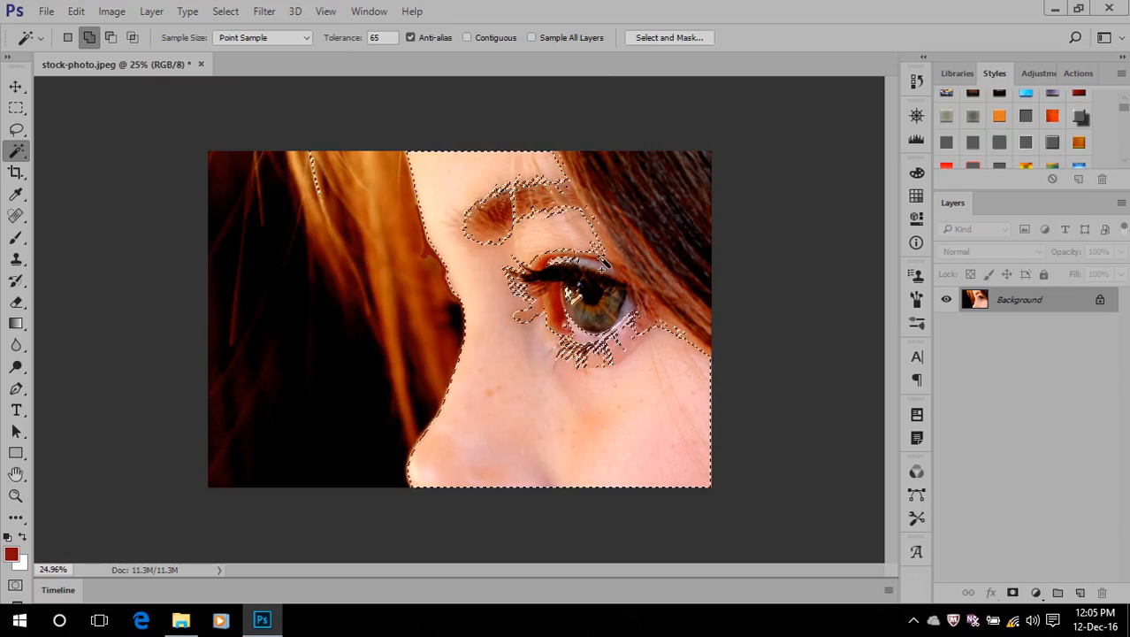
scroll(604, 264, up, 3)
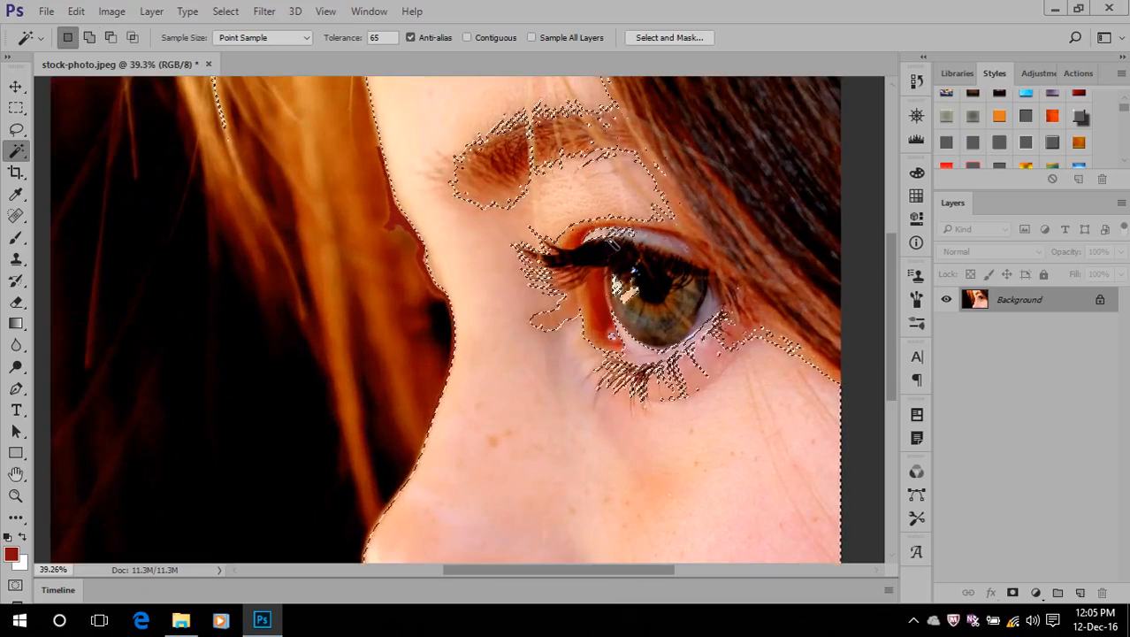
click(569, 316)
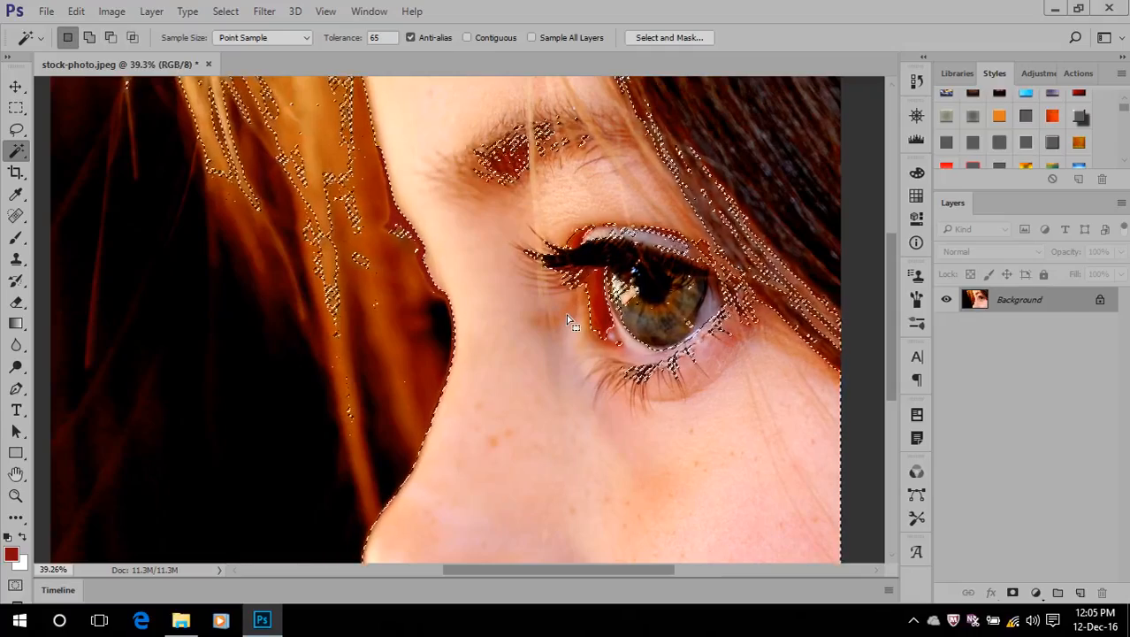
key(ctrl+z)
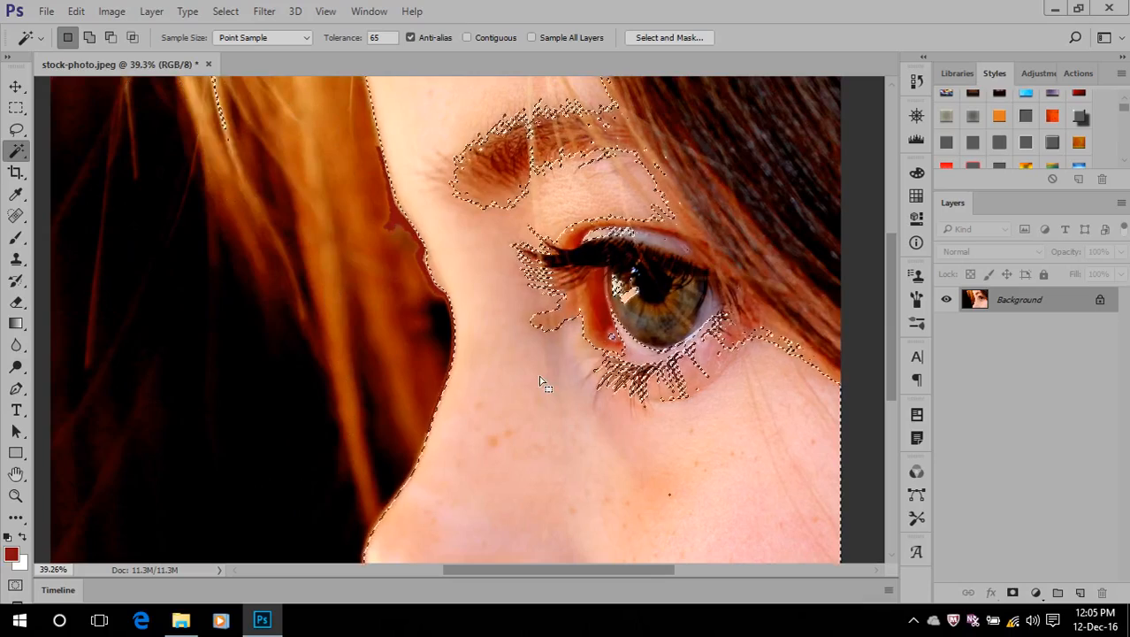
scroll(526, 347, down, 3)
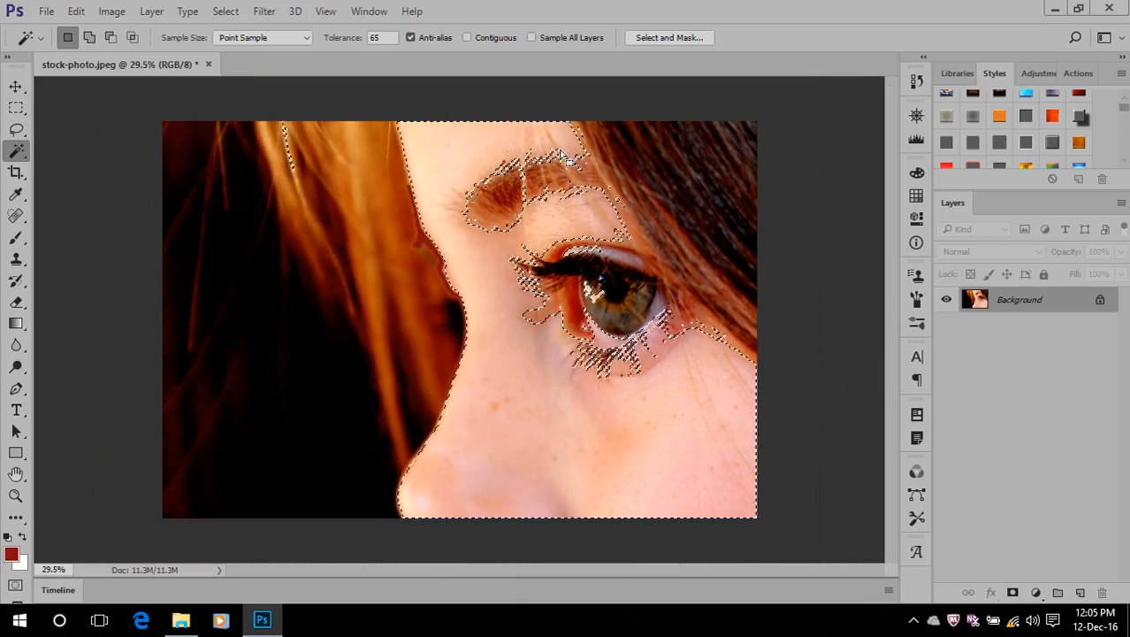
Select the skin from the nose with Contiguous enabled, and again with Contiguous disabled
click(465, 40)
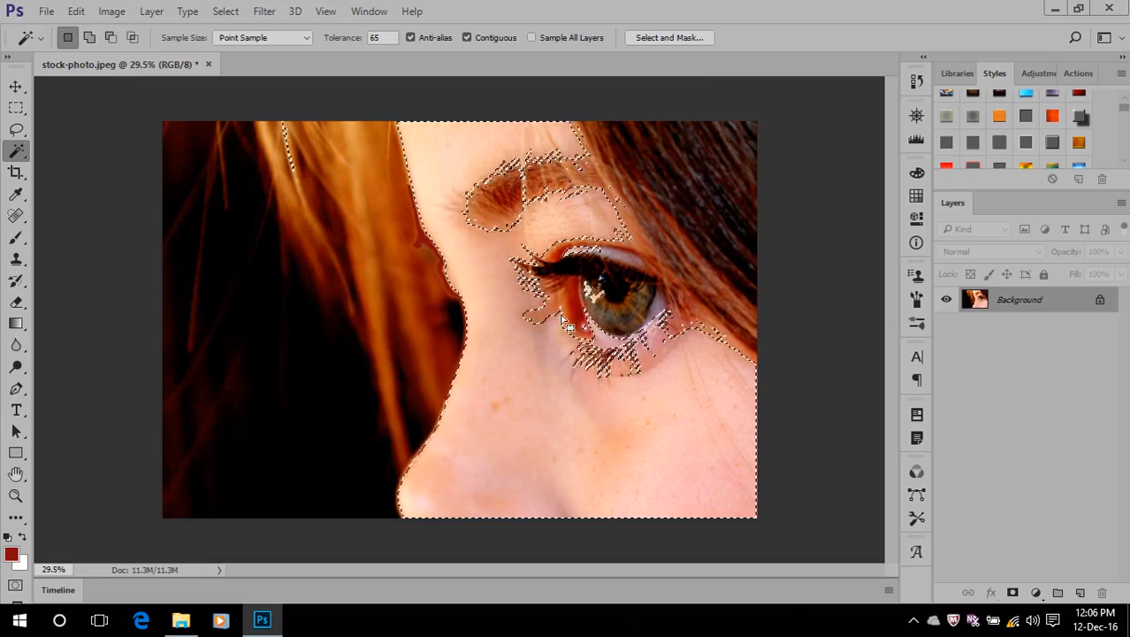
click(545, 471)
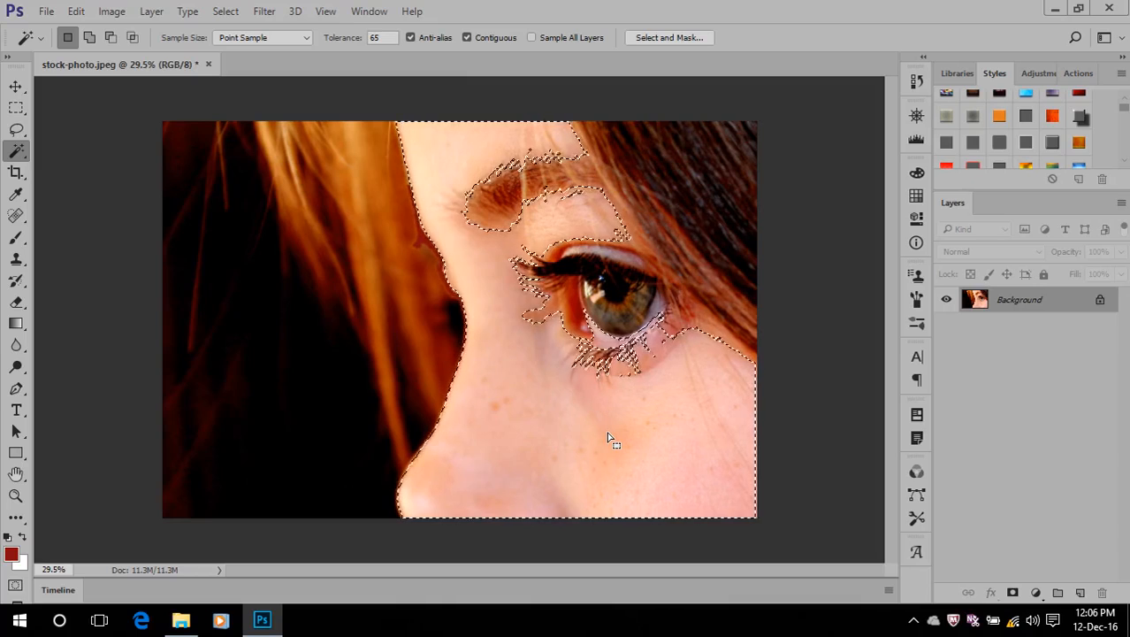
click(467, 37)
click(506, 369)
click(500, 400)
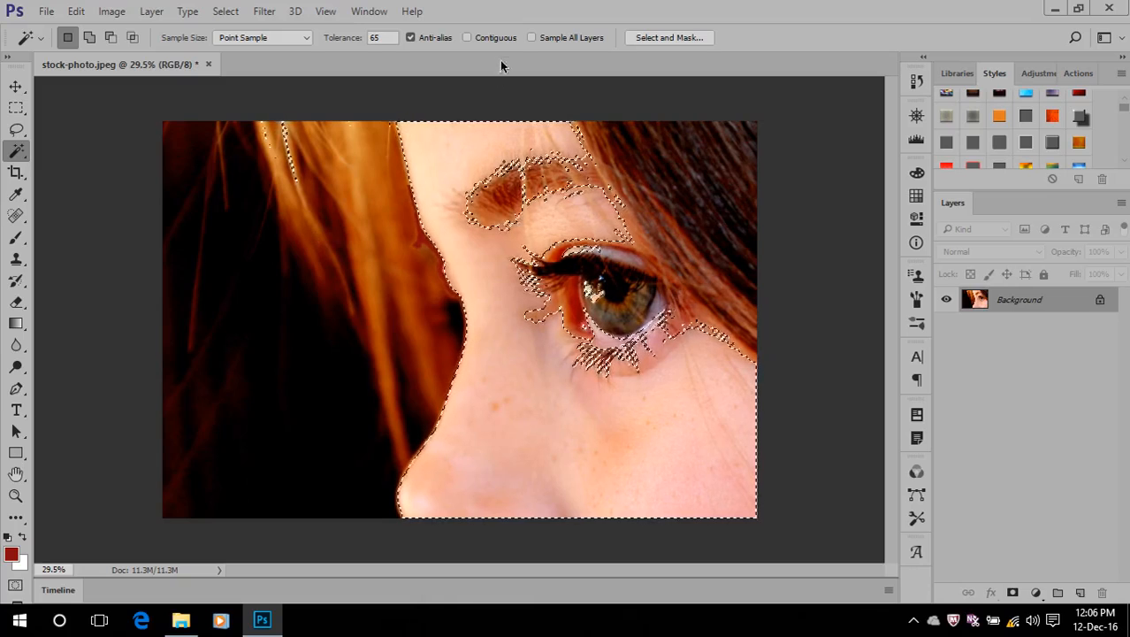
Enable Contiguous for the Magic Wand and clear the skin selection
click(479, 40)
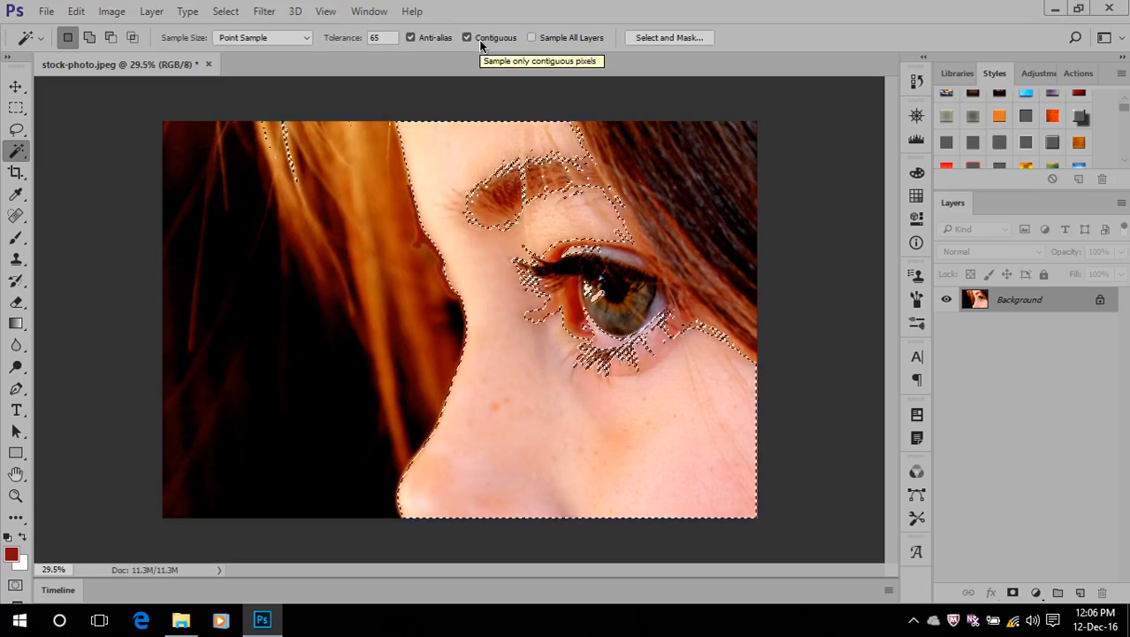
key(ctrl+d)
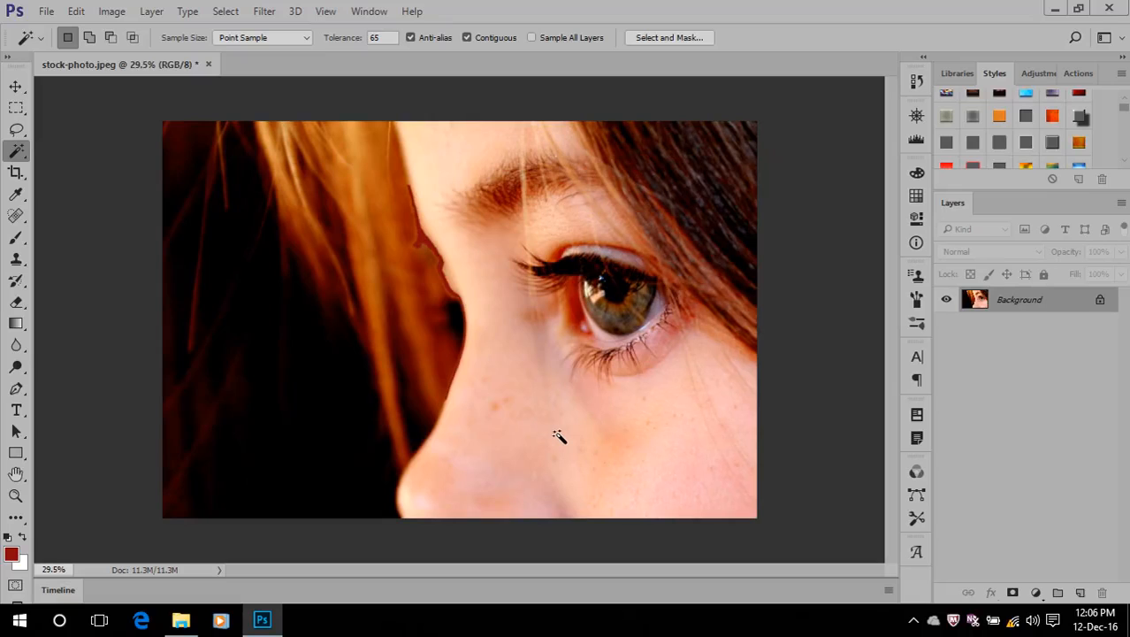
scroll(558, 435, up, 5)
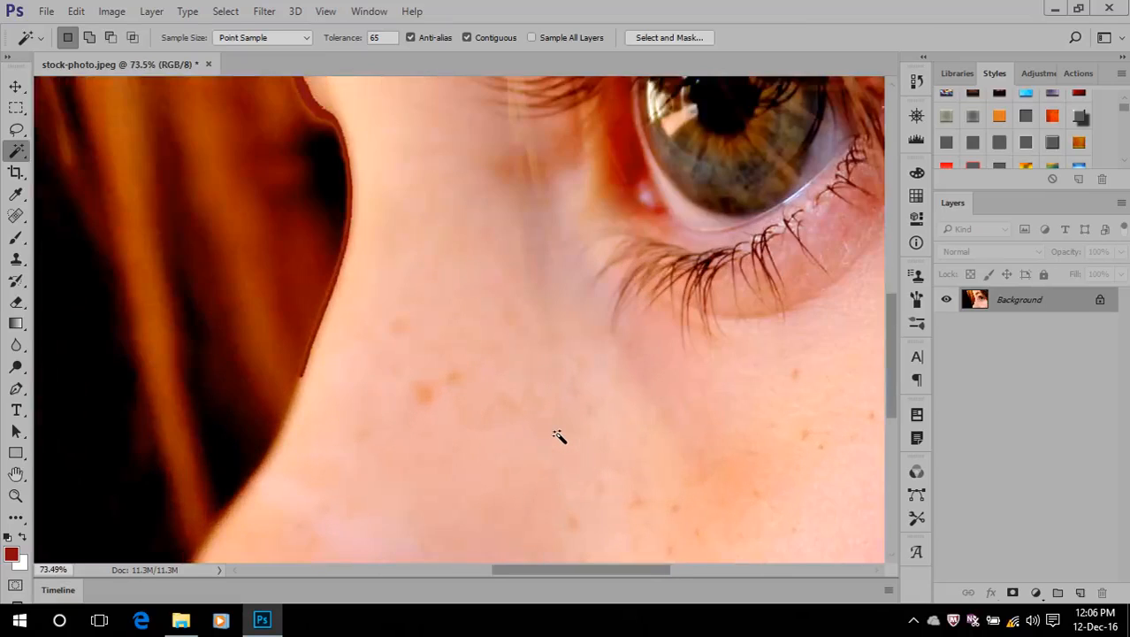
scroll(558, 435, down, 3)
scroll(558, 435, down, 1)
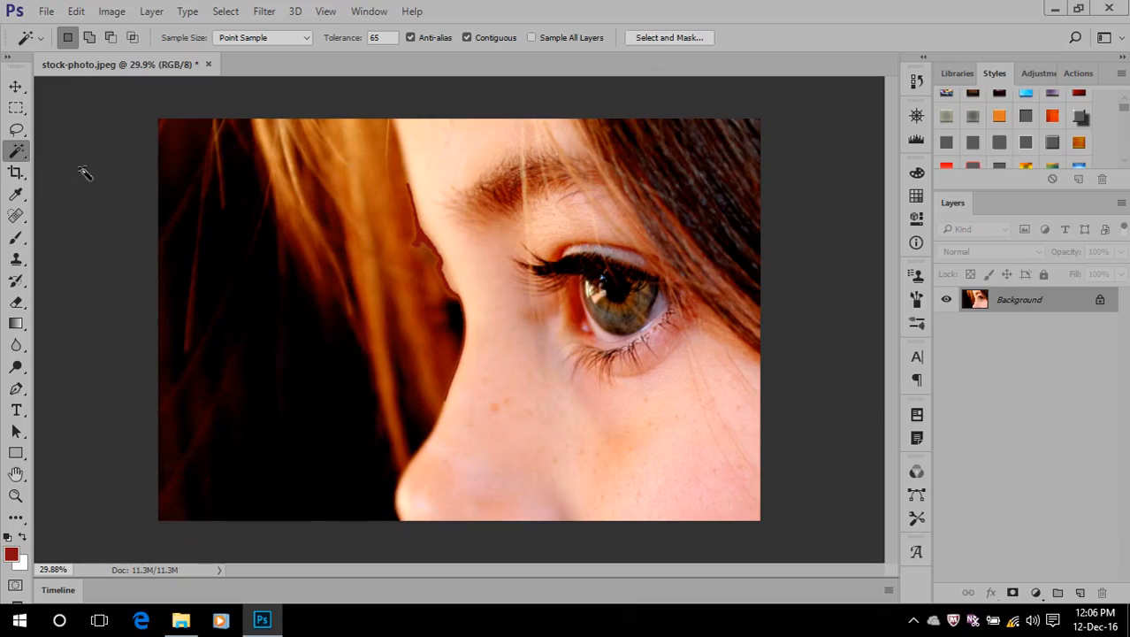
Brush over the forehead, nose and eye area with the Quick Selection Tool to select the face and the dark hair beside it
right_click(24, 156)
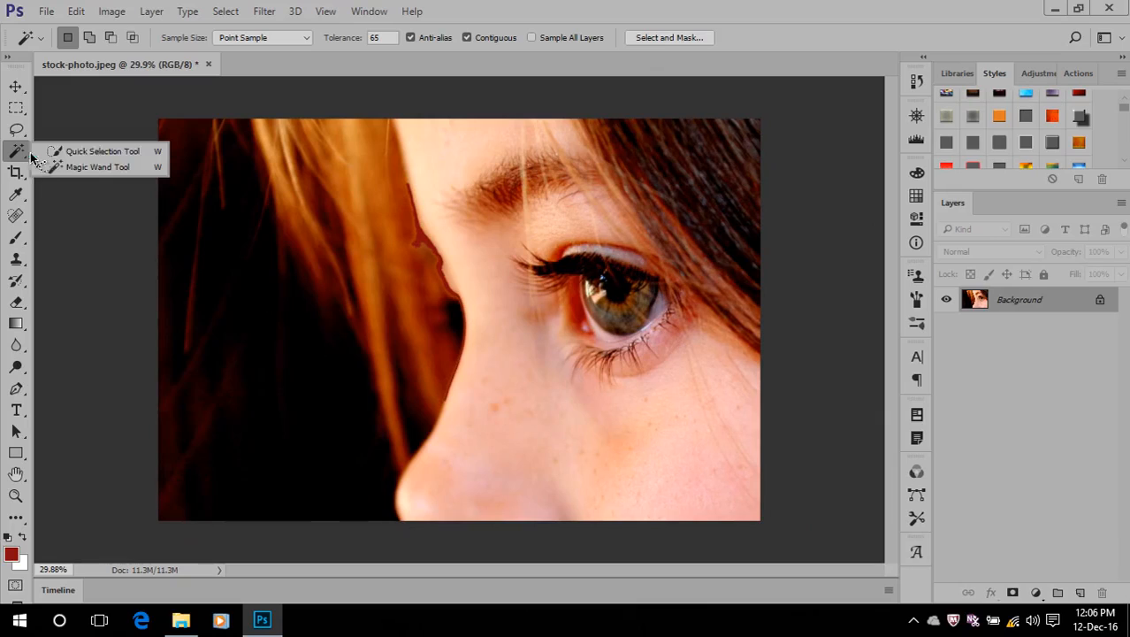
click(81, 157)
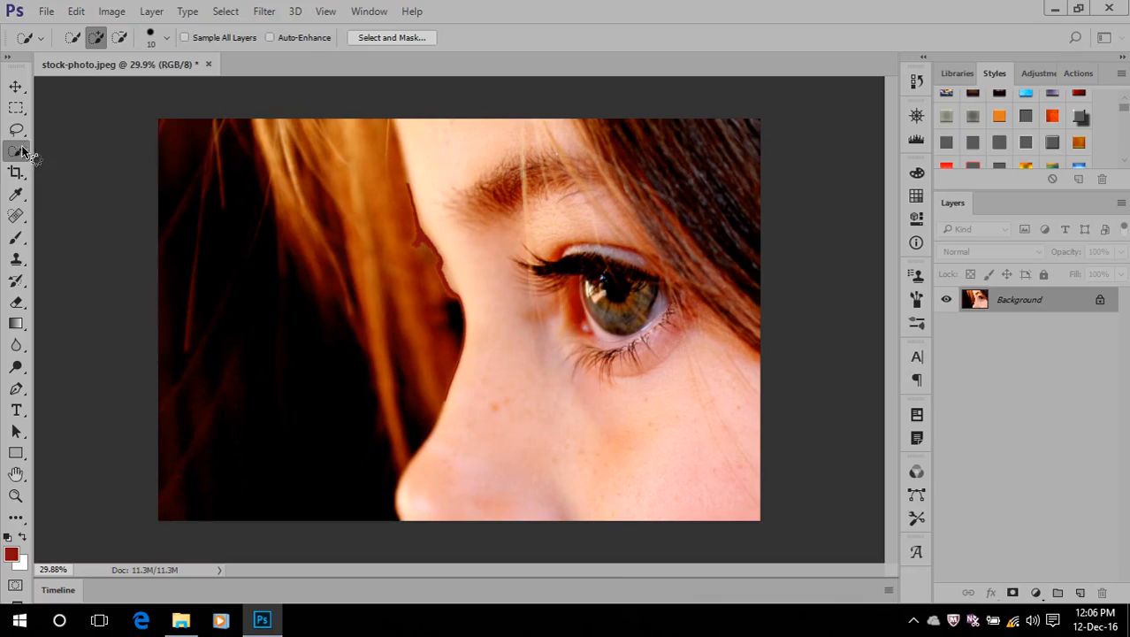
right_click(24, 153)
click(70, 155)
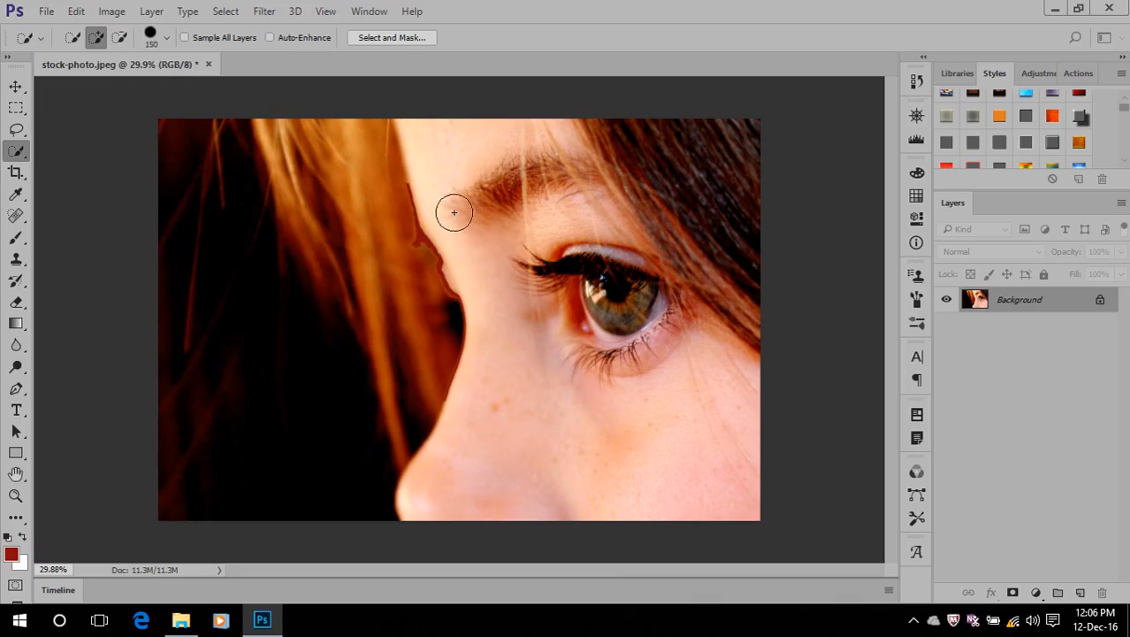
drag(430, 150, 451, 208)
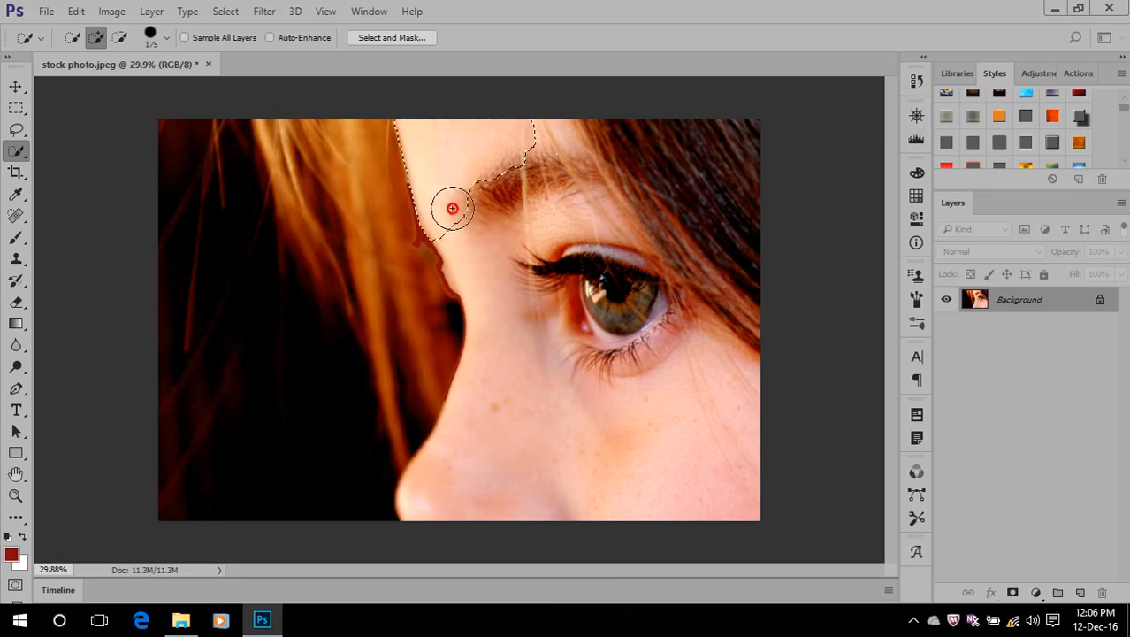
drag(481, 255, 488, 282)
mouse_move(503, 360)
mouse_down()
mouse_move(496, 472)
mouse_move(571, 215)
mouse_move(566, 181)
mouse_move(610, 298)
mouse_move(644, 312)
mouse_up()
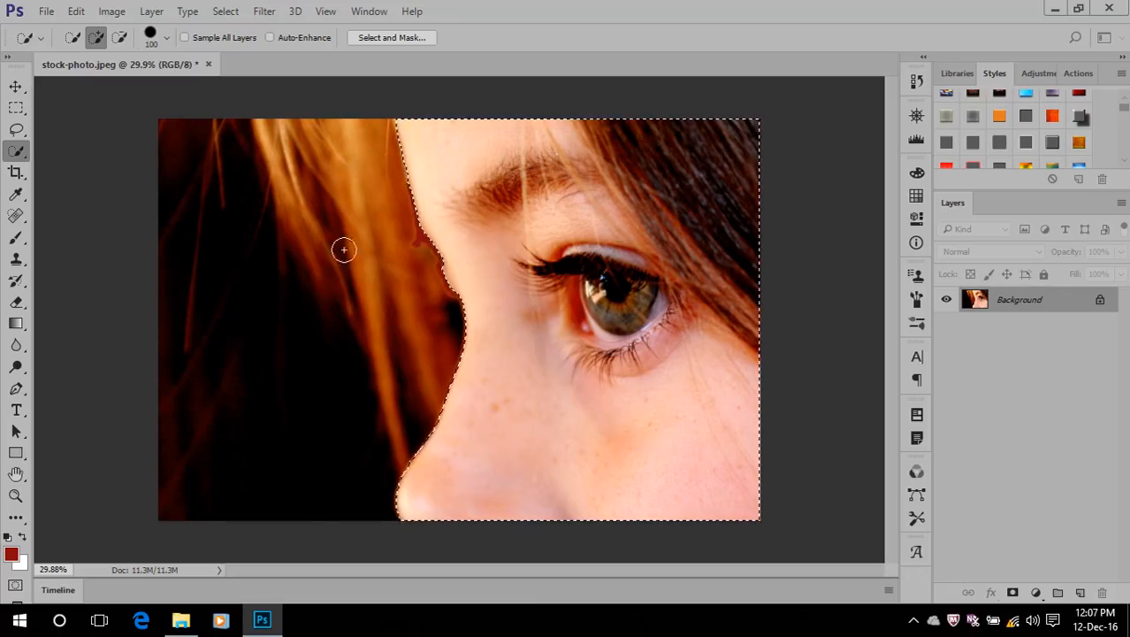
Activate the Spot Healing Brush Tool, display its group of healing variants, and clear the face selection
right_click(19, 150)
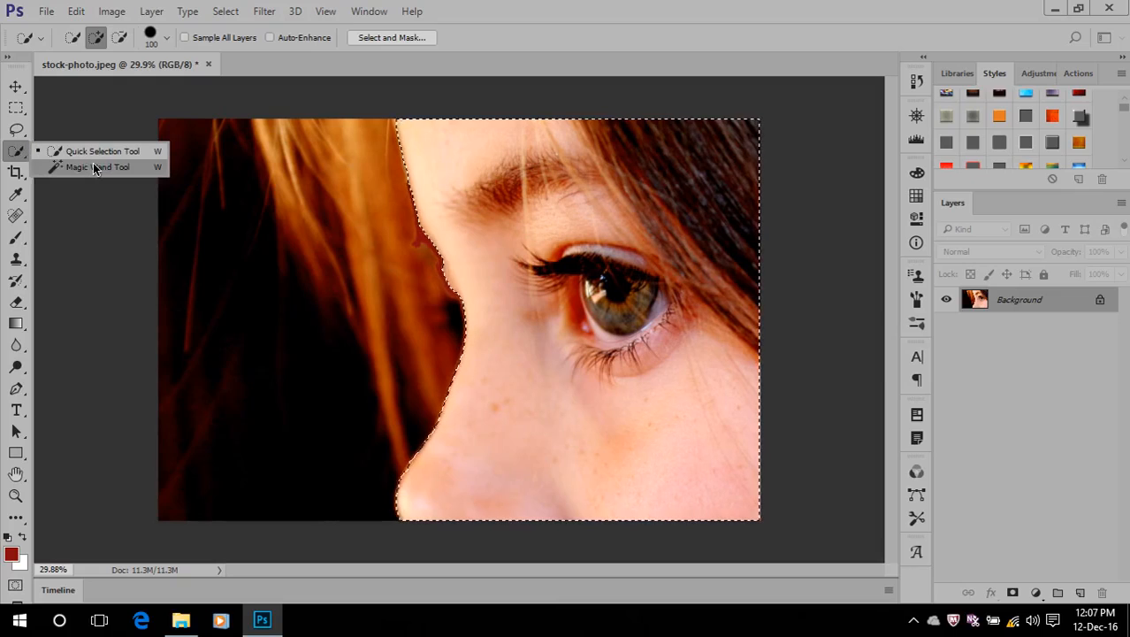
click(566, 7)
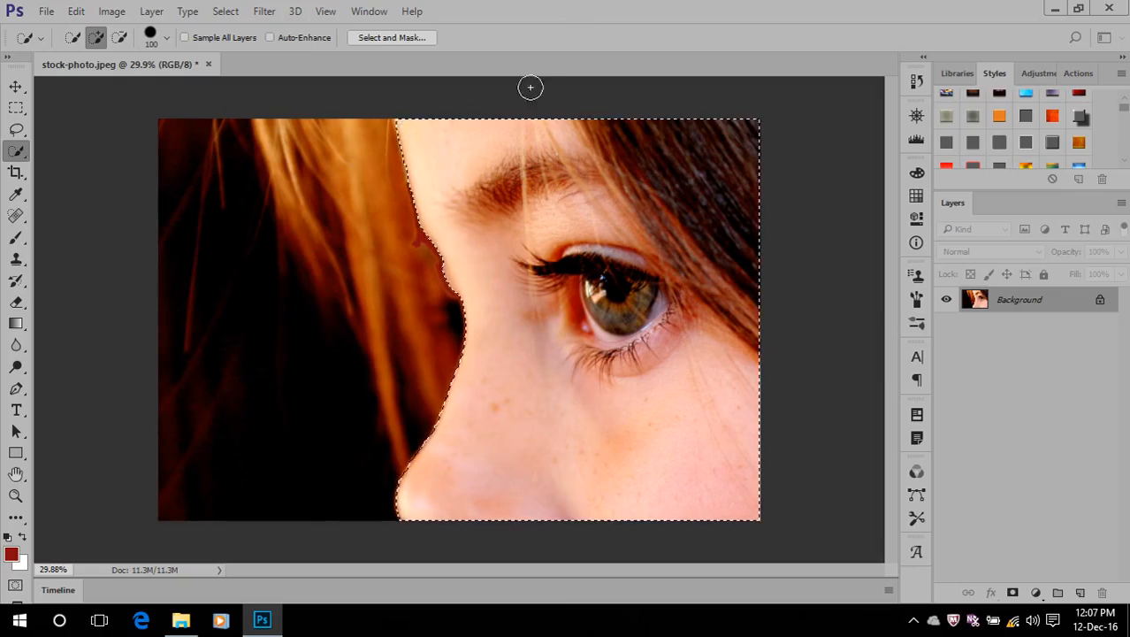
click(14, 217)
right_click(15, 219)
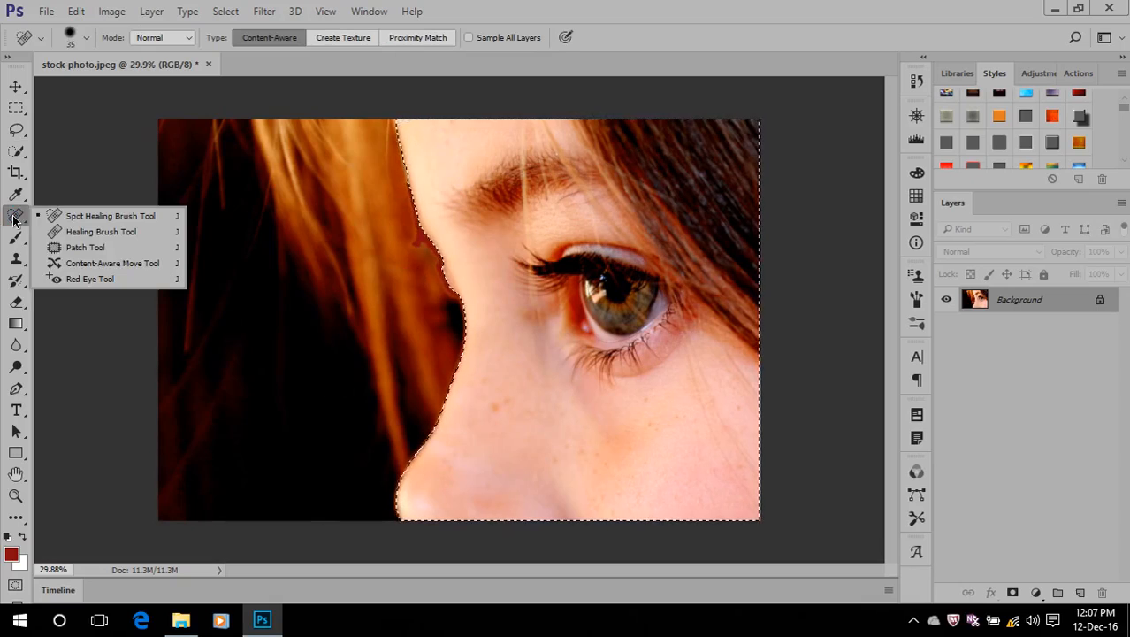
click(485, 7)
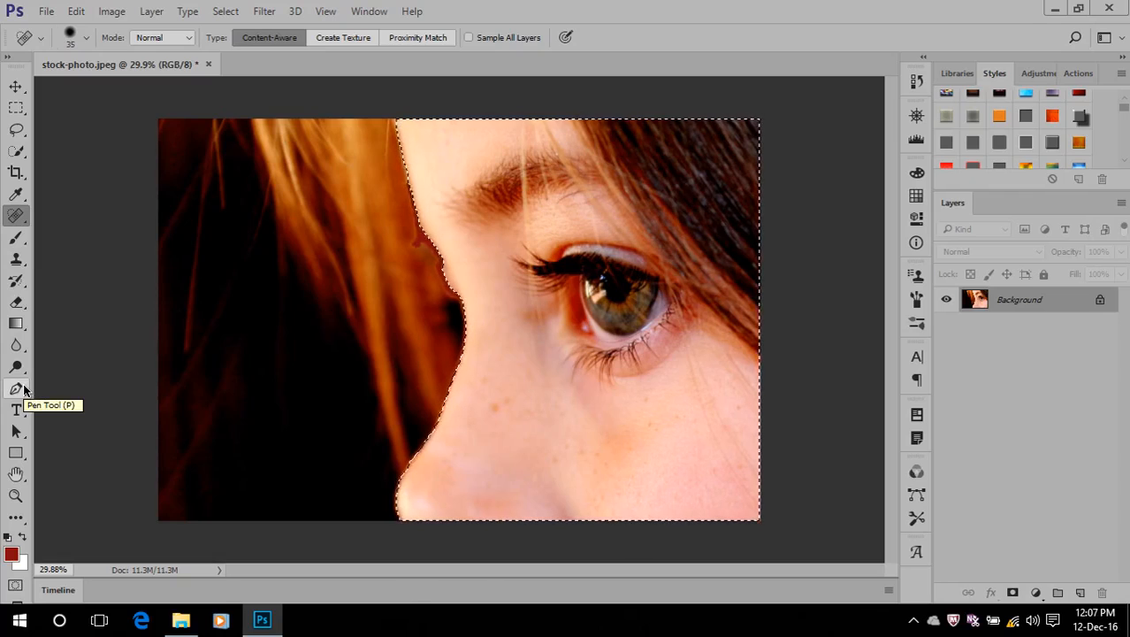
key(ctrl+d)
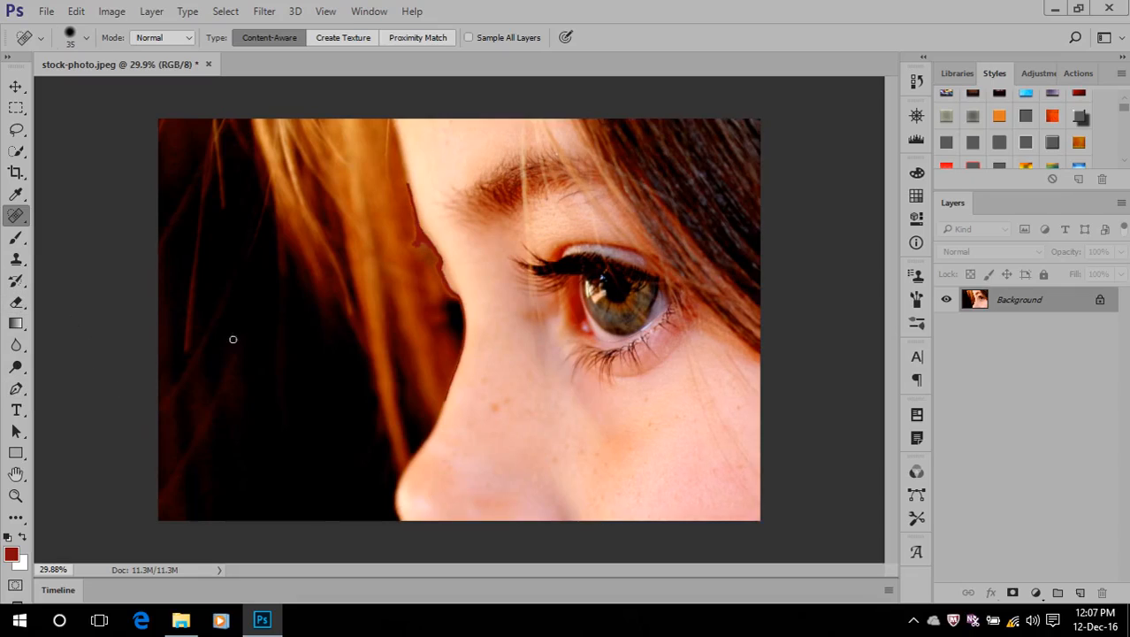
Add a horizontal text line with the person's name over the dark area beside the face and commit it
click(15, 410)
click(214, 282)
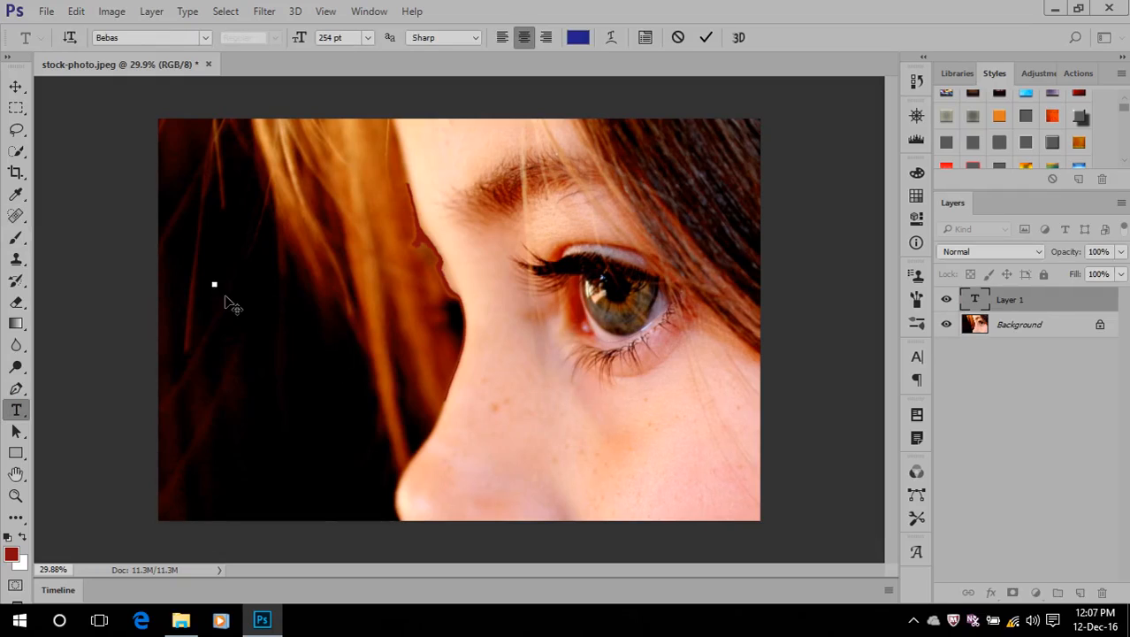
text(SHAKIB)
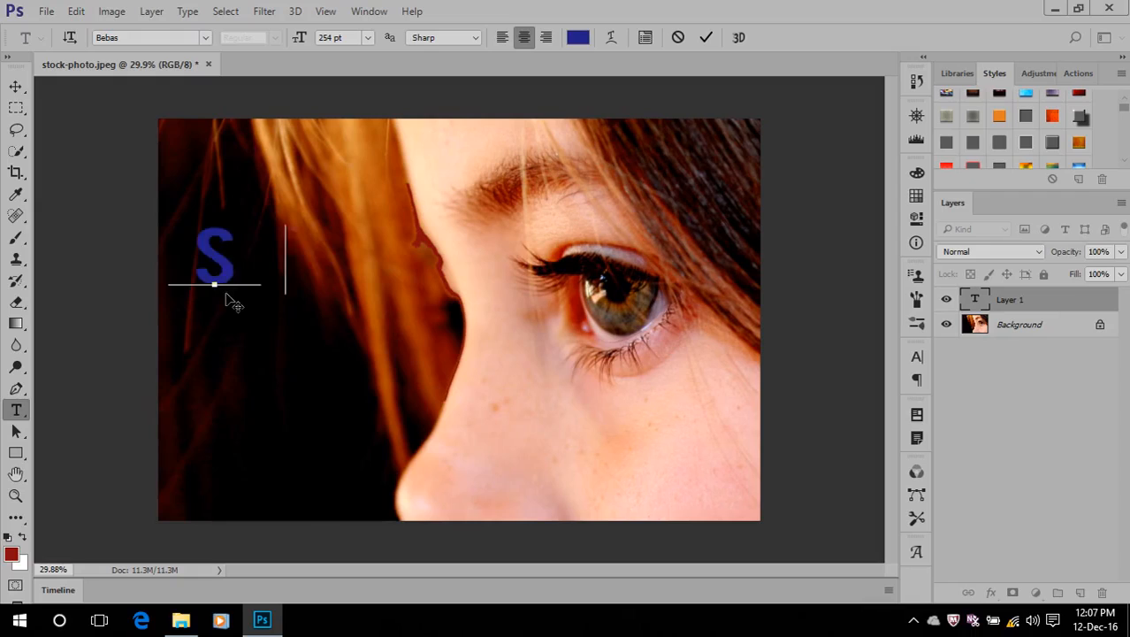
click(705, 37)
Move the name text with the Move Tool until it lies fully inside the photo, and make the Background layer active
click(14, 86)
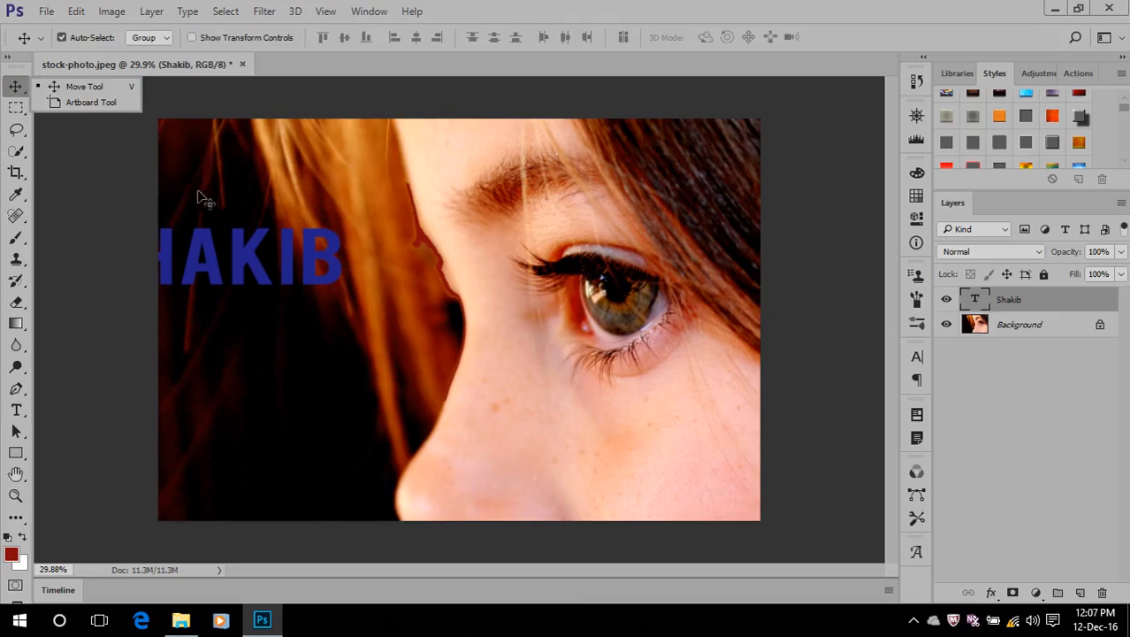
click(70, 91)
drag(309, 246, 417, 233)
click(1013, 331)
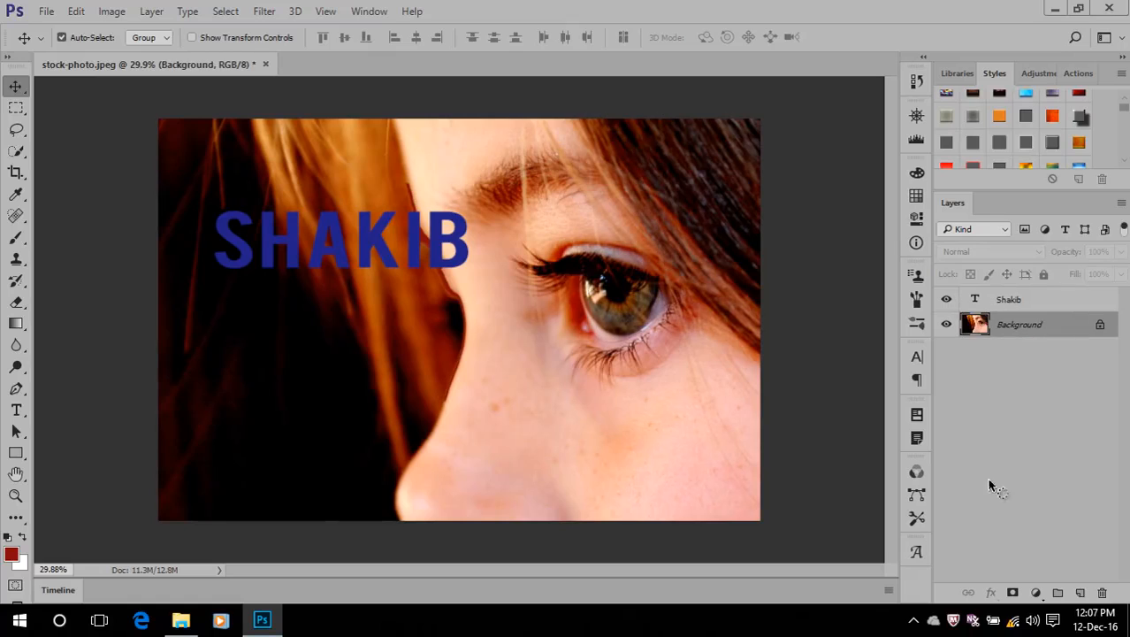
Close stock-photo.jpeg without saving its changes
click(76, 10)
click(570, 6)
click(265, 65)
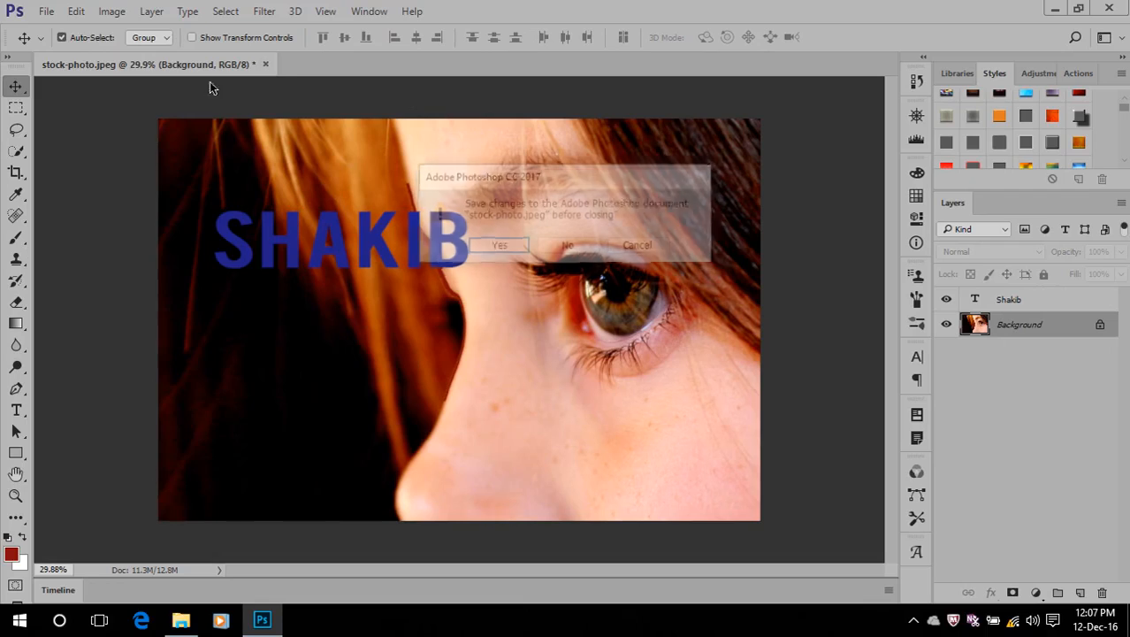
click(566, 234)
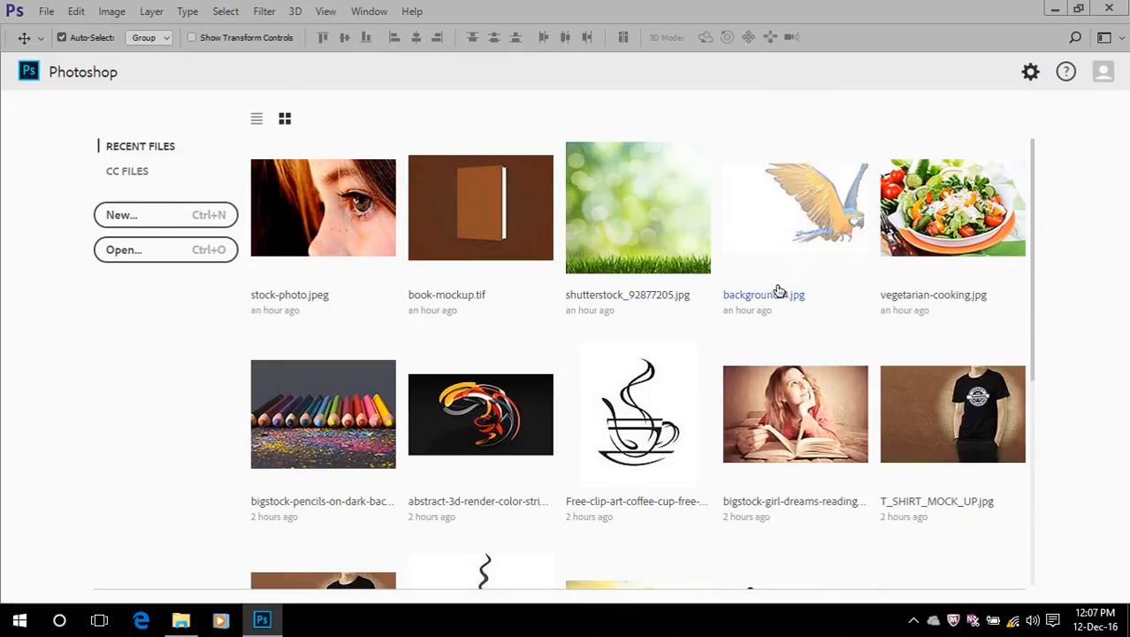
Open the recent file Bali+verde.jpg and fit the image to the screen
scroll(777, 293, down, 5)
click(631, 265)
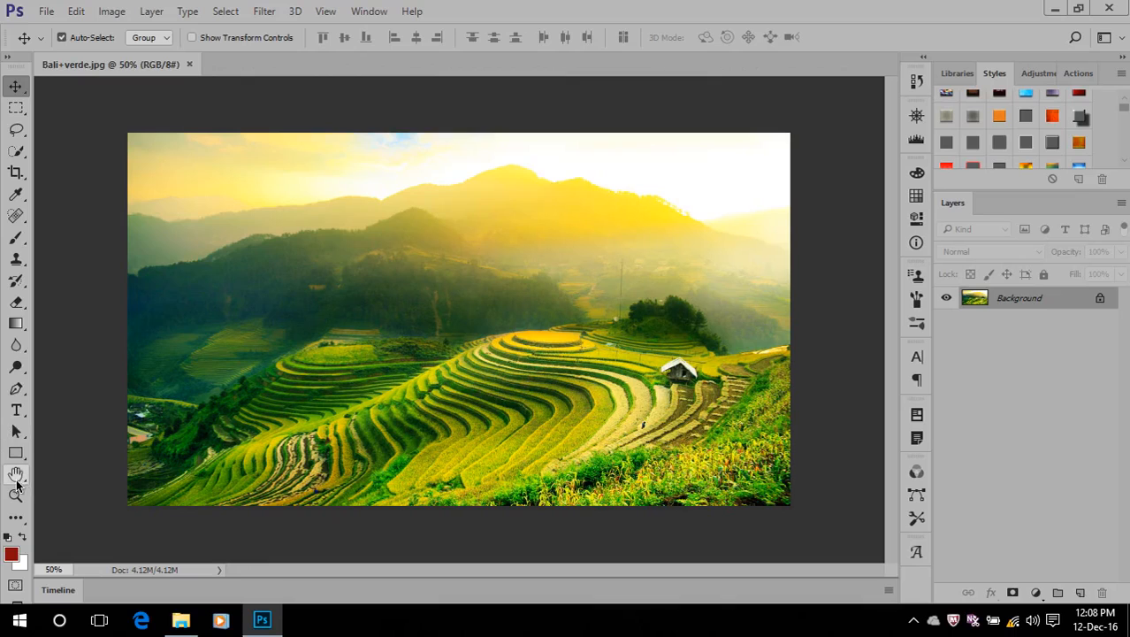
double_click(15, 476)
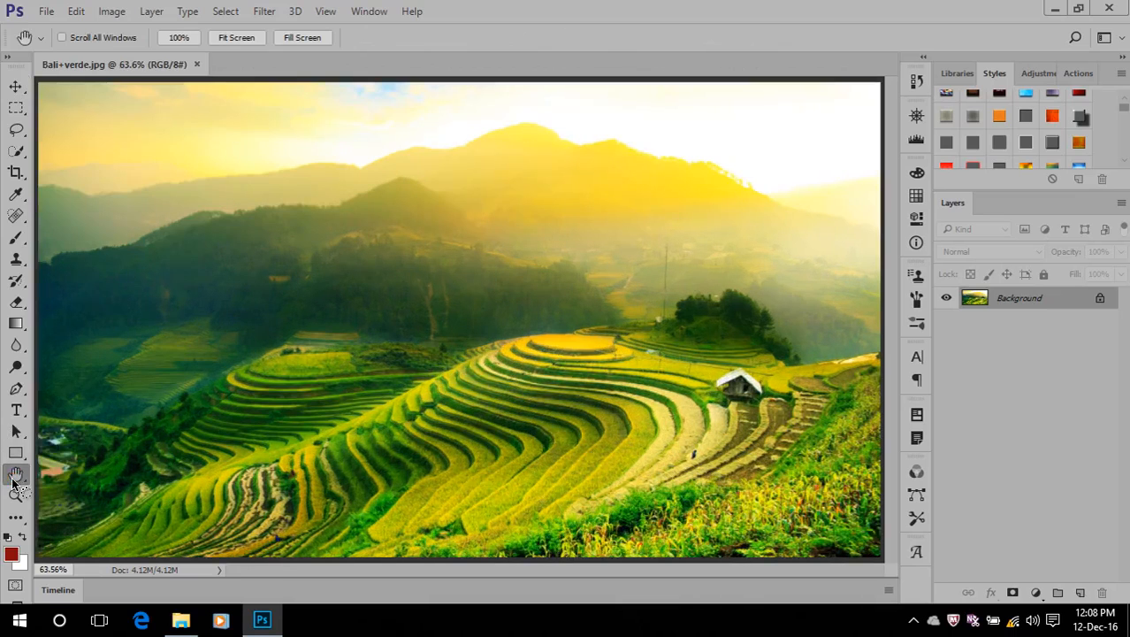
Duplicate the Background layer of the landscape image
click(326, 10)
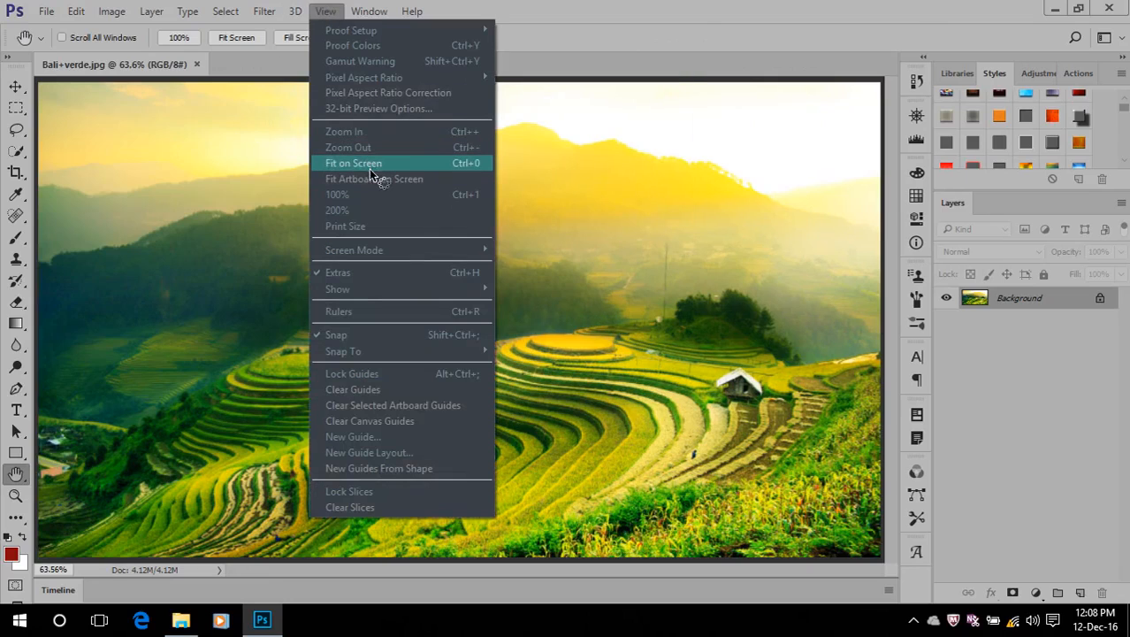
click(771, 20)
drag(1000, 299, 1079, 592)
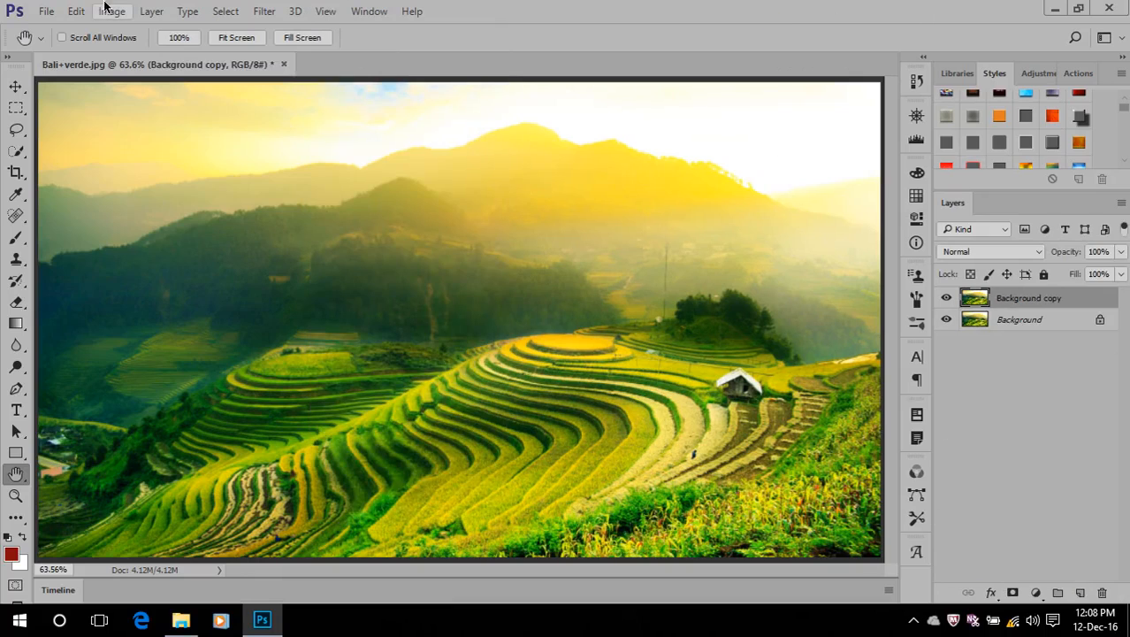
Apply a Gaussian Blur with a 15.3-pixel radius to the duplicated background layer
click(76, 11)
click(624, 9)
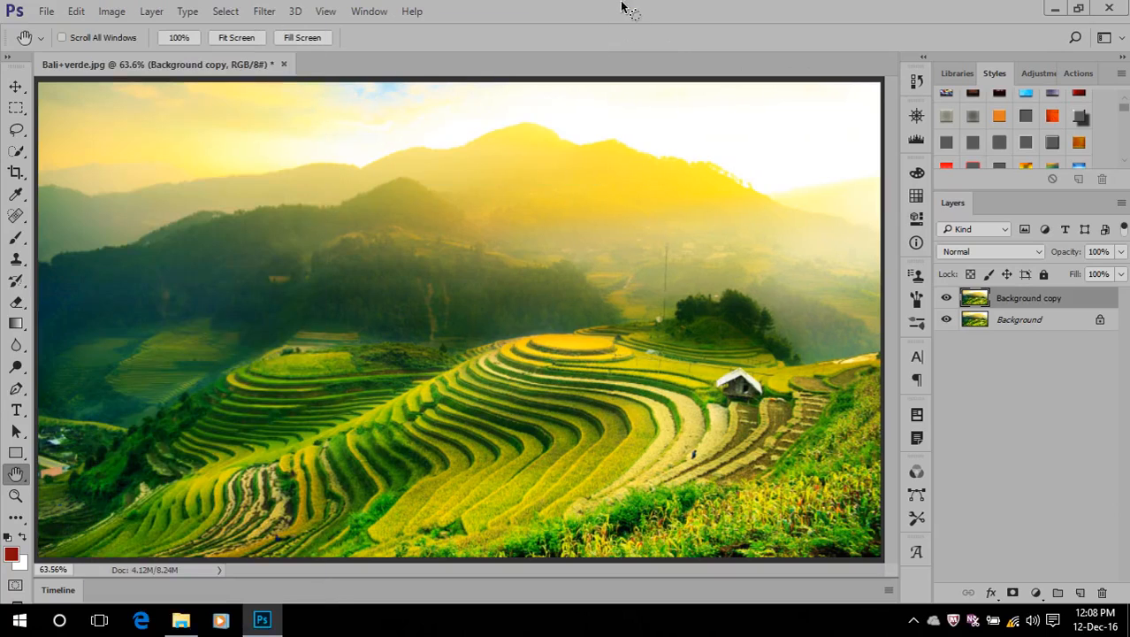
click(263, 11)
mouse_move(378, 195)
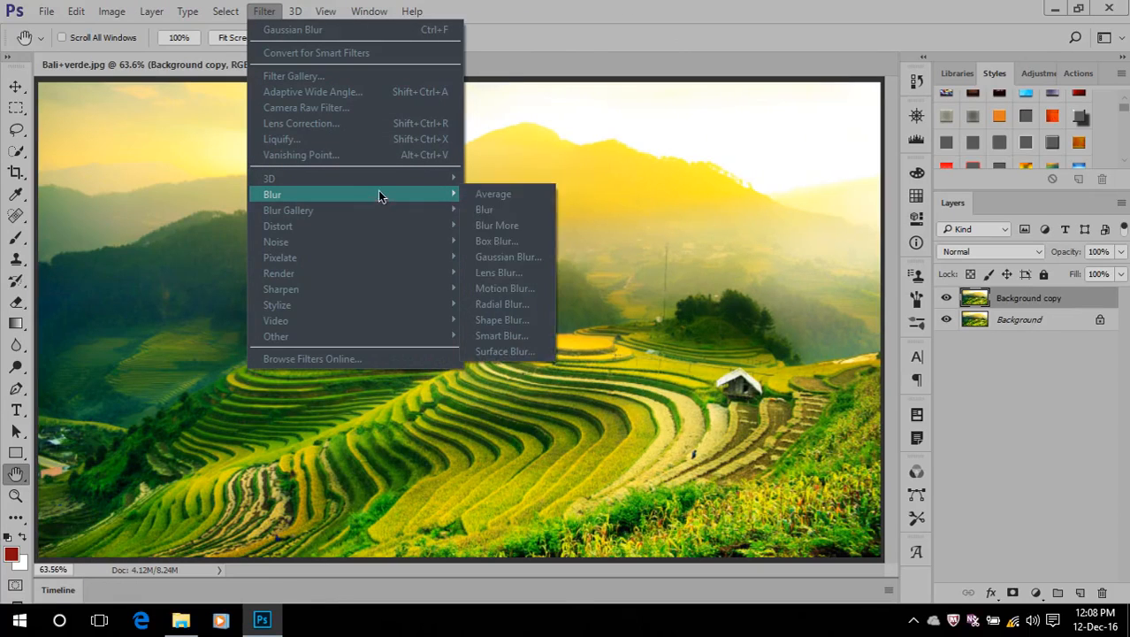
click(508, 257)
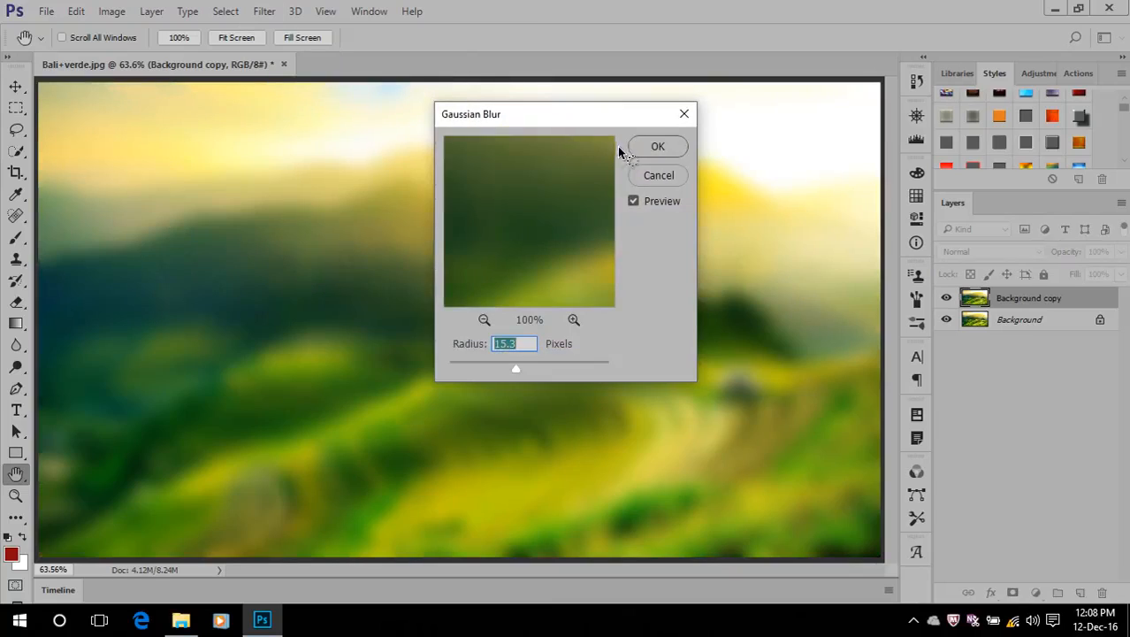
click(654, 151)
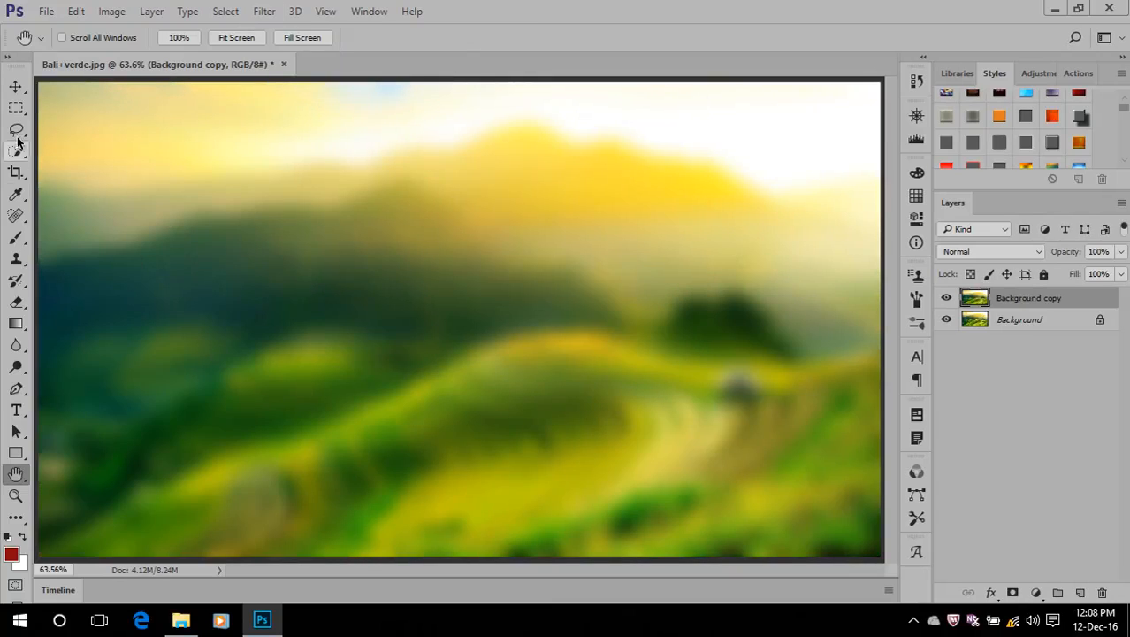
Select a large rectangle in the middle of the image, invert the selection and copy the outer frame to a new layer
click(16, 110)
drag(168, 177, 742, 460)
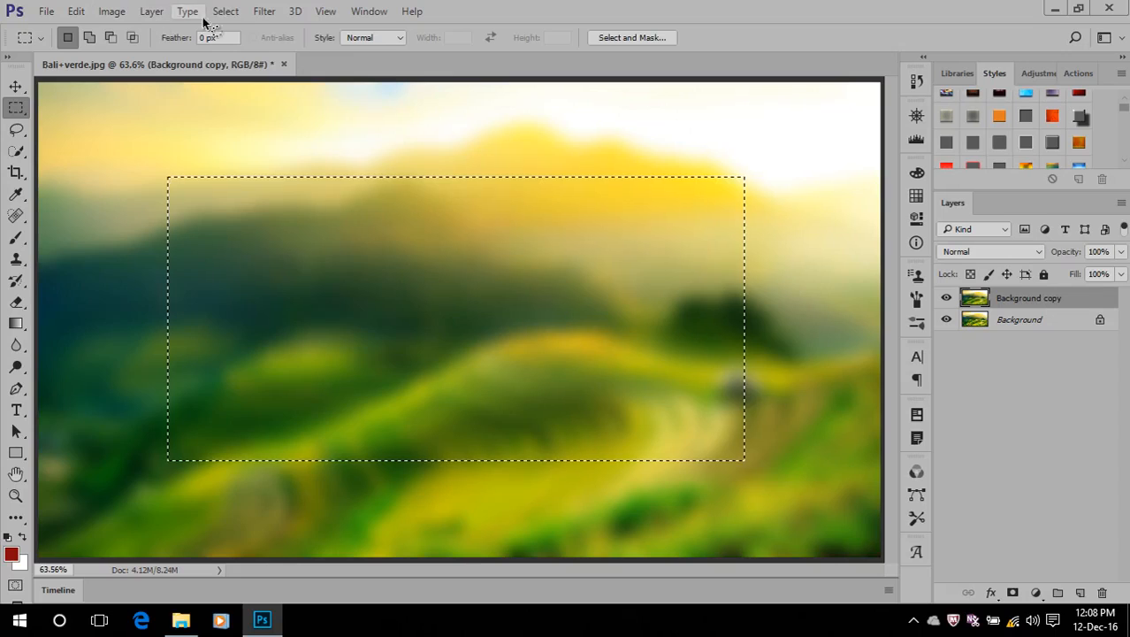
click(232, 12)
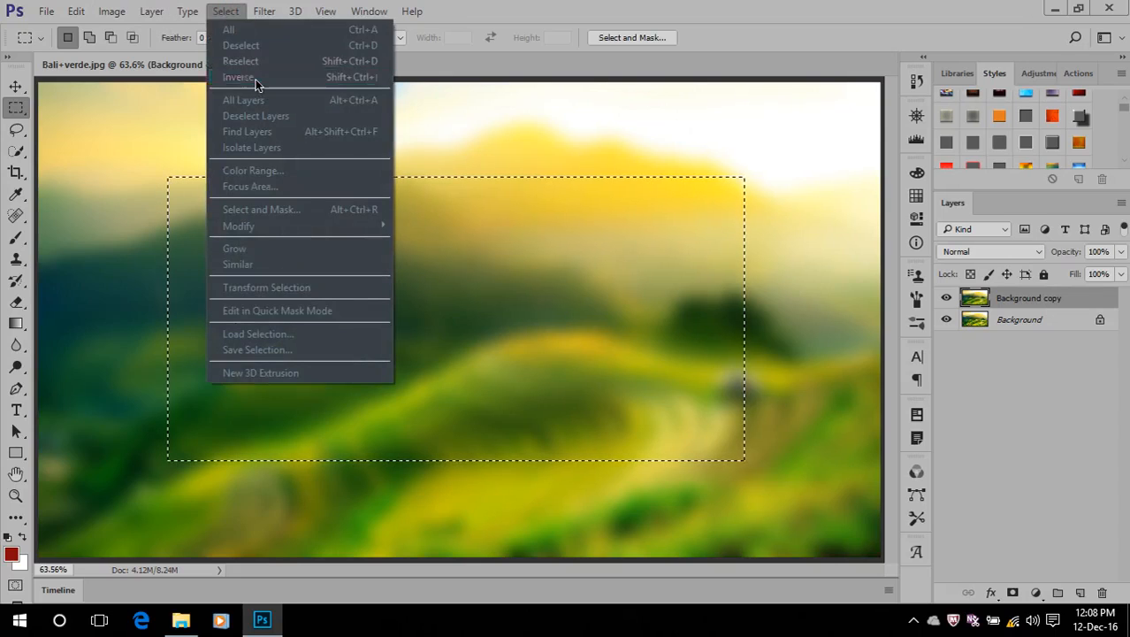
click(256, 77)
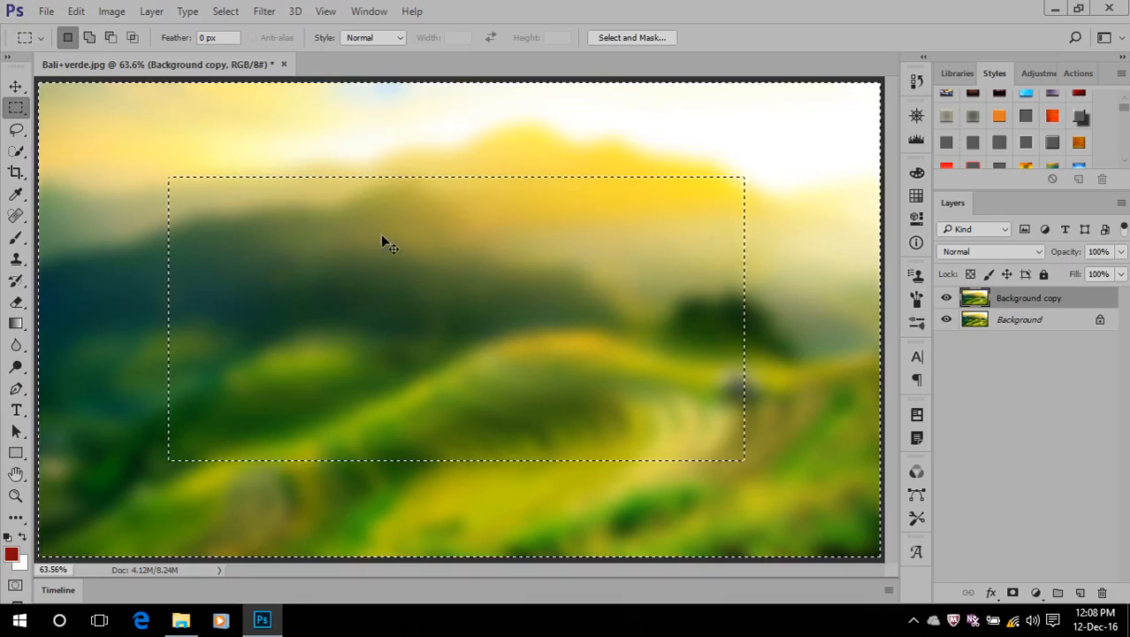
key(ctrl+j)
Apply the striped gold layer style Gold003 to the frame layer and delete that layer
scroll(1098, 106, down, 2)
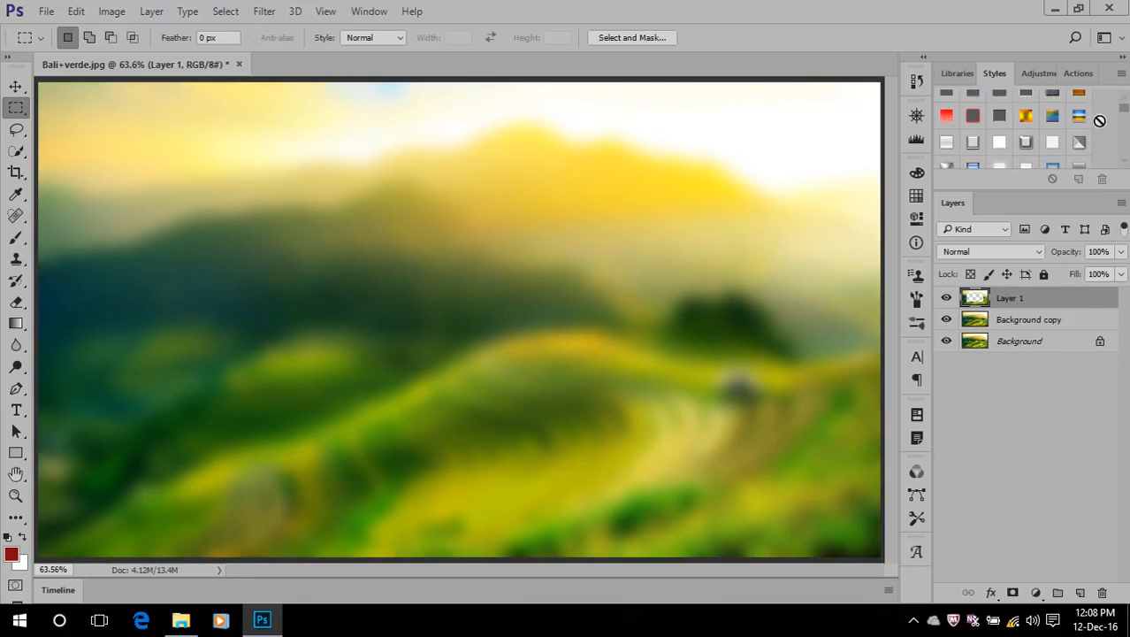
drag(1125, 110, 1128, 174)
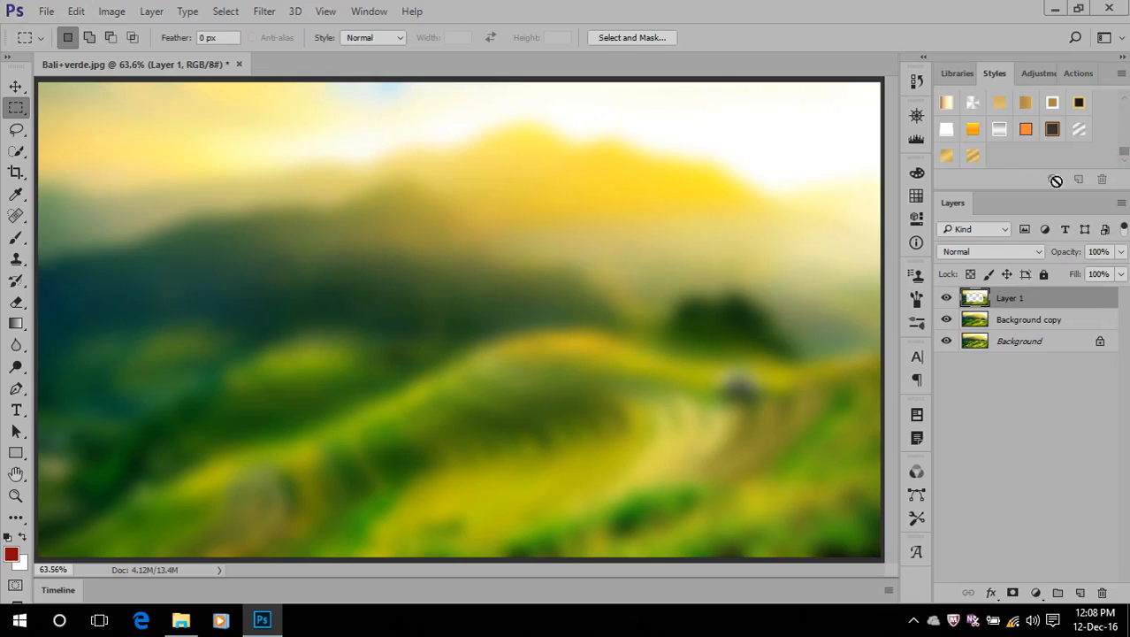
click(973, 156)
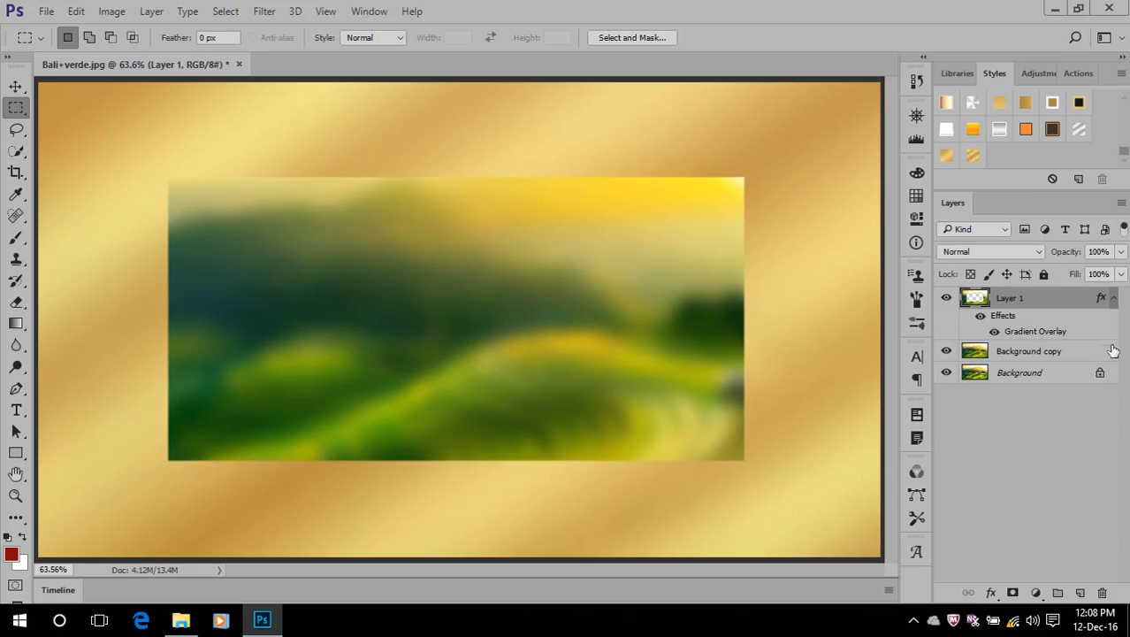
drag(1070, 298, 1102, 592)
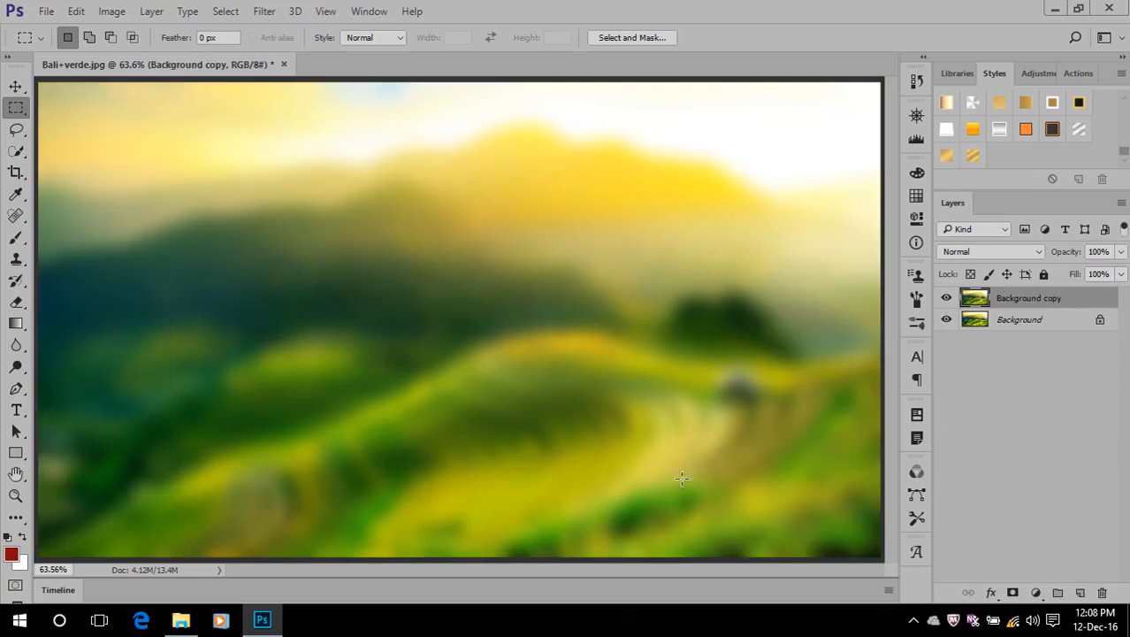
Create a new 2820 x 4500 pixel RGB document at 300 pixels/inch with black background contents
click(47, 12)
mouse_move(67, 18)
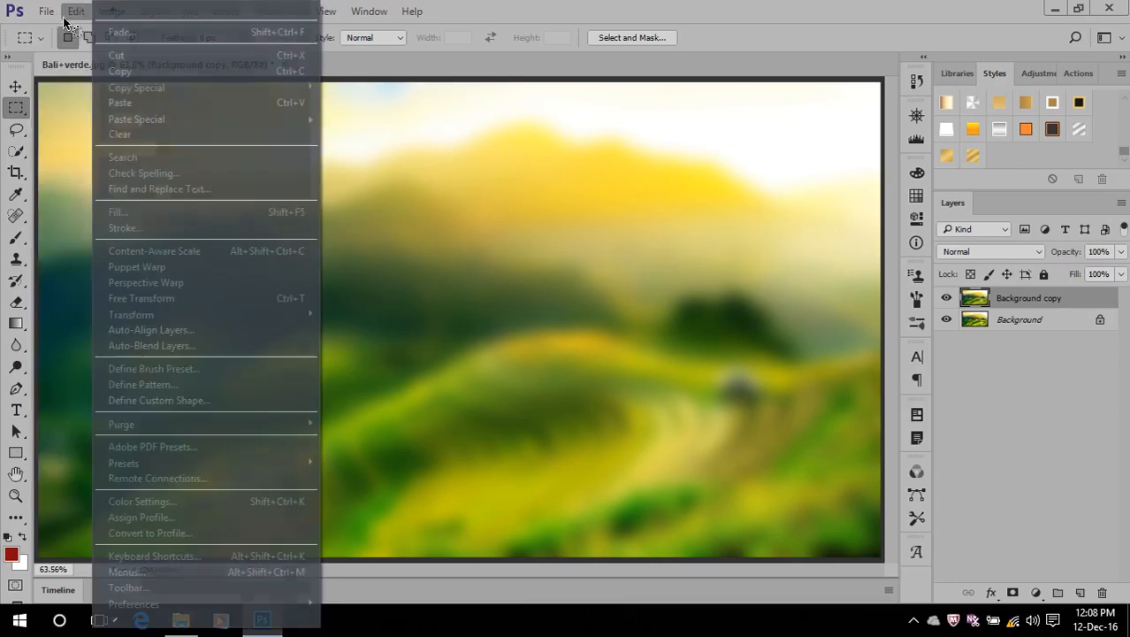
click(54, 30)
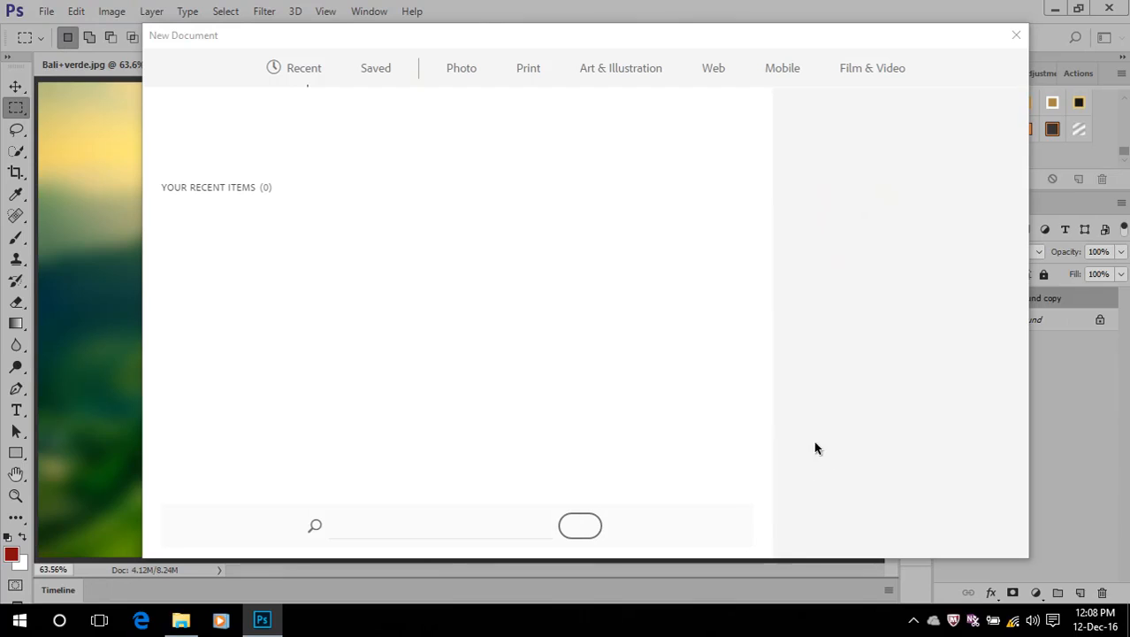
click(851, 393)
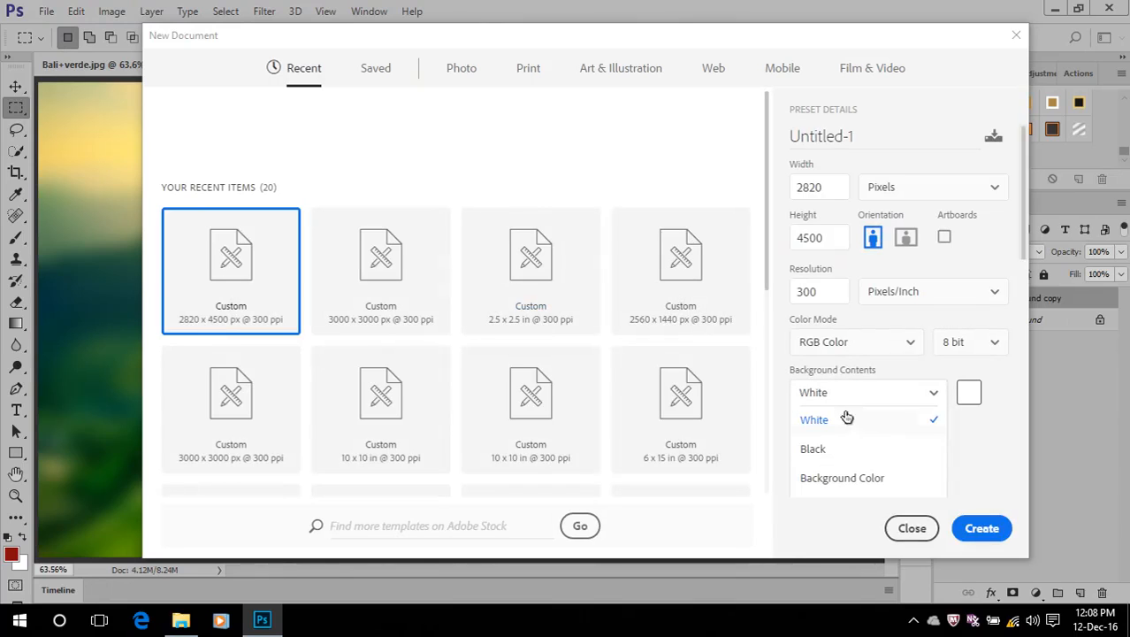
click(816, 450)
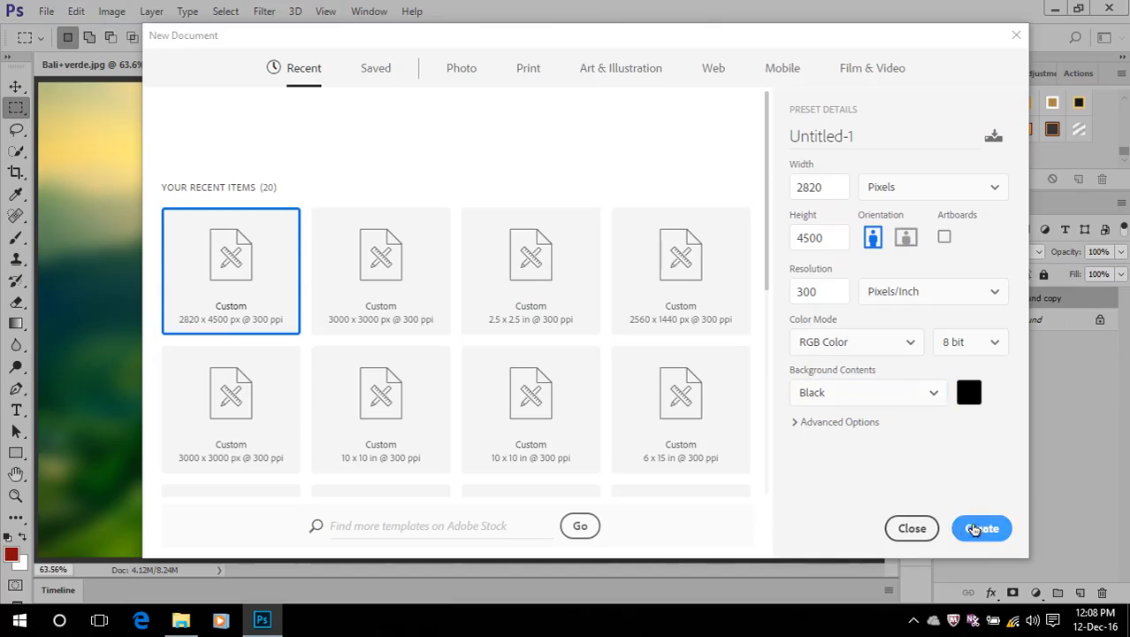
key(Return)
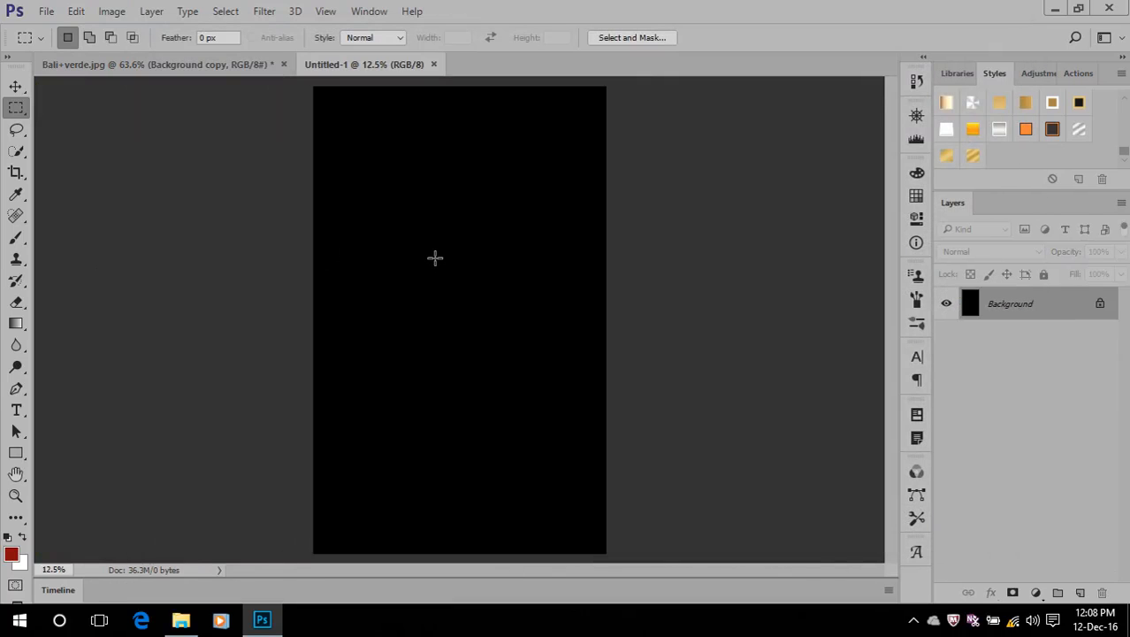
Add a horizontal text line with the person's name in red Bebas at 254 pt on the black canvas
scroll(435, 257, up, 12)
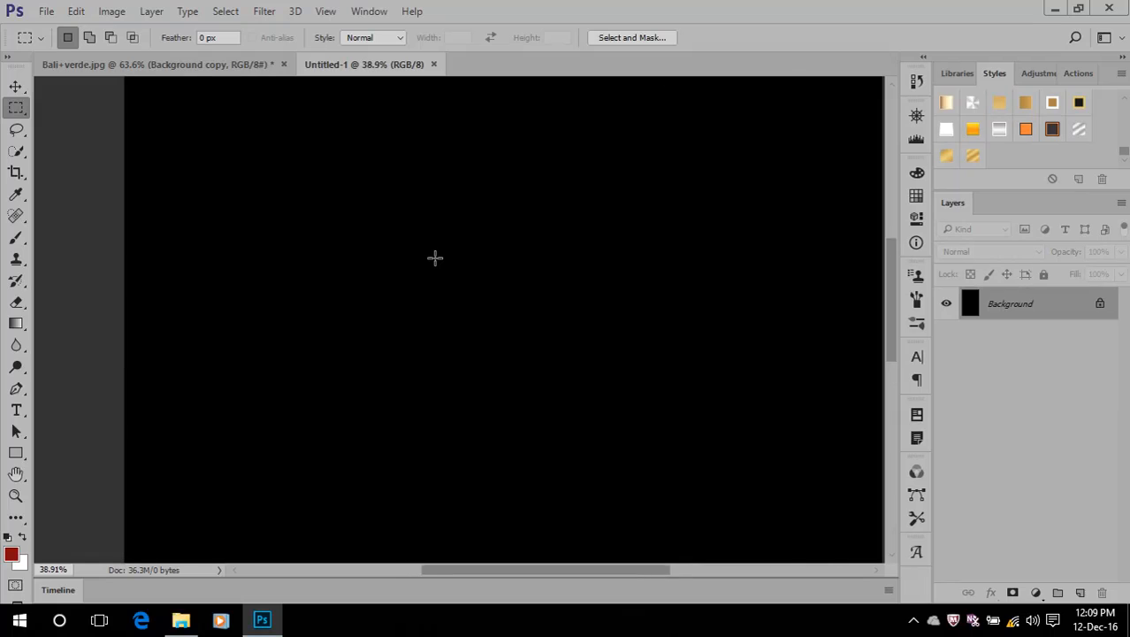
click(16, 409)
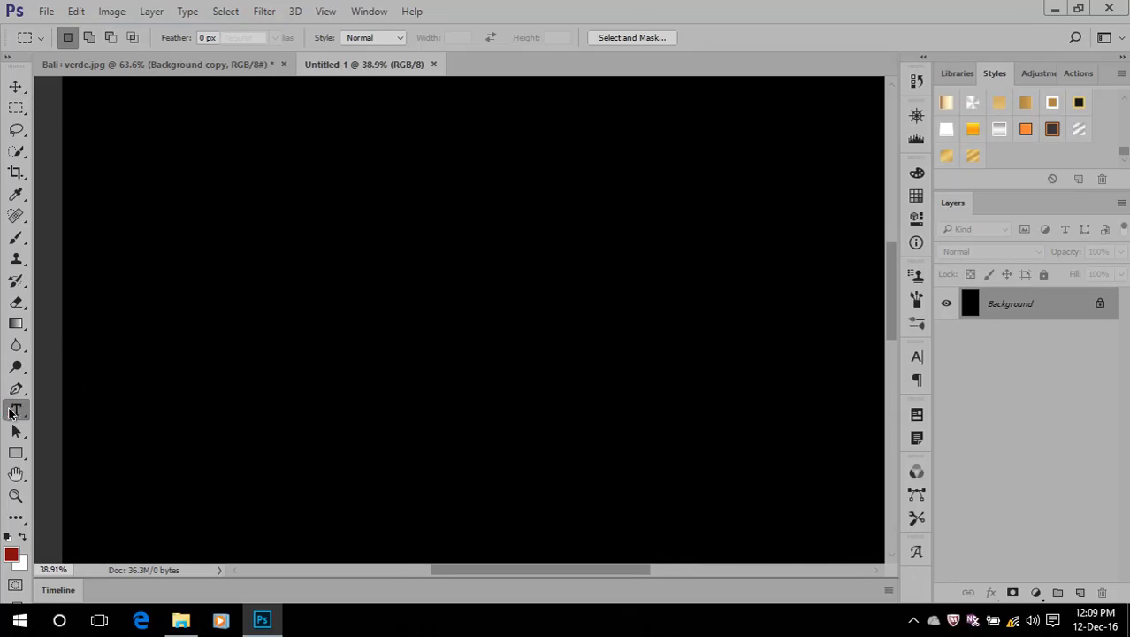
click(172, 360)
text(S)
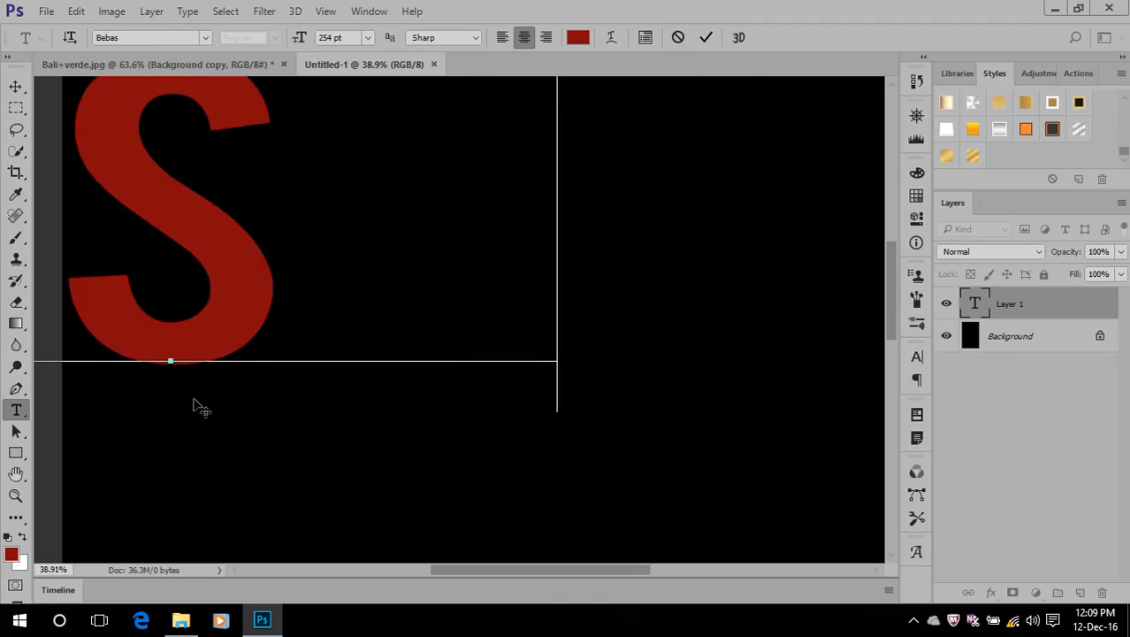
text(HAKIB)
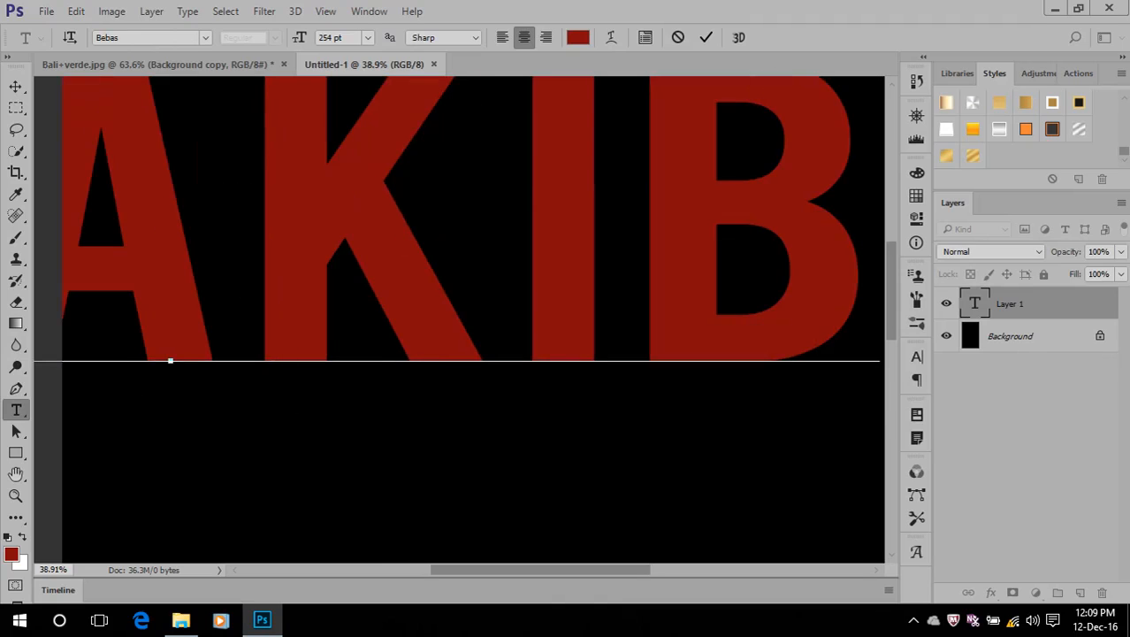
Reduce the name text's font size and move the text with the Move Tool until all letters lie inside the canvas
double_click(975, 304)
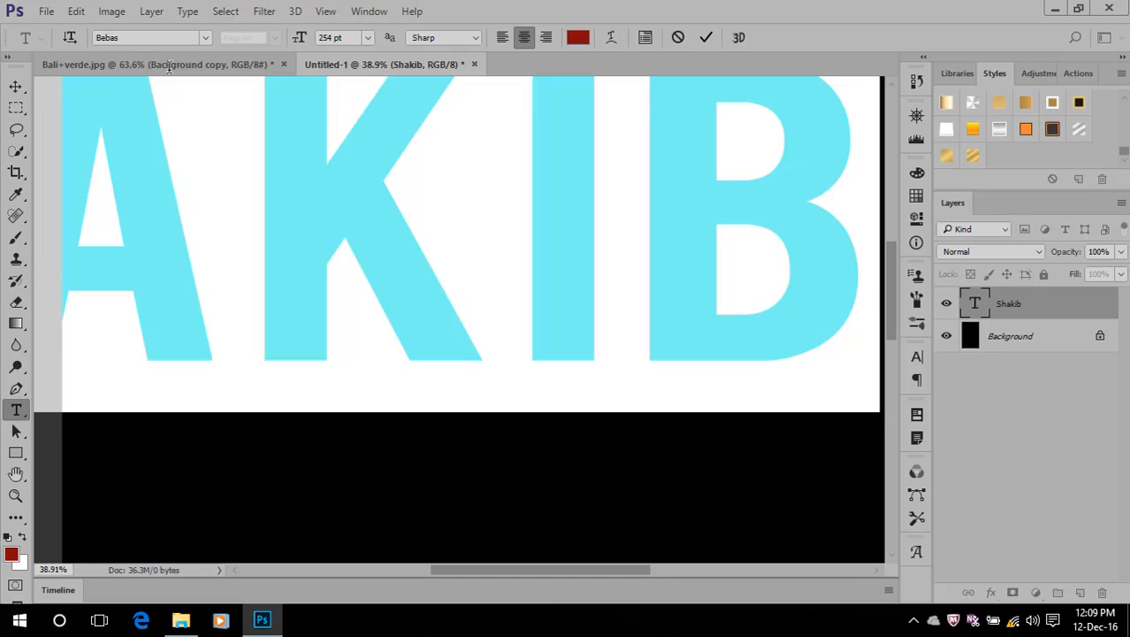
drag(308, 44, 40, 79)
click(16, 86)
drag(284, 290, 533, 305)
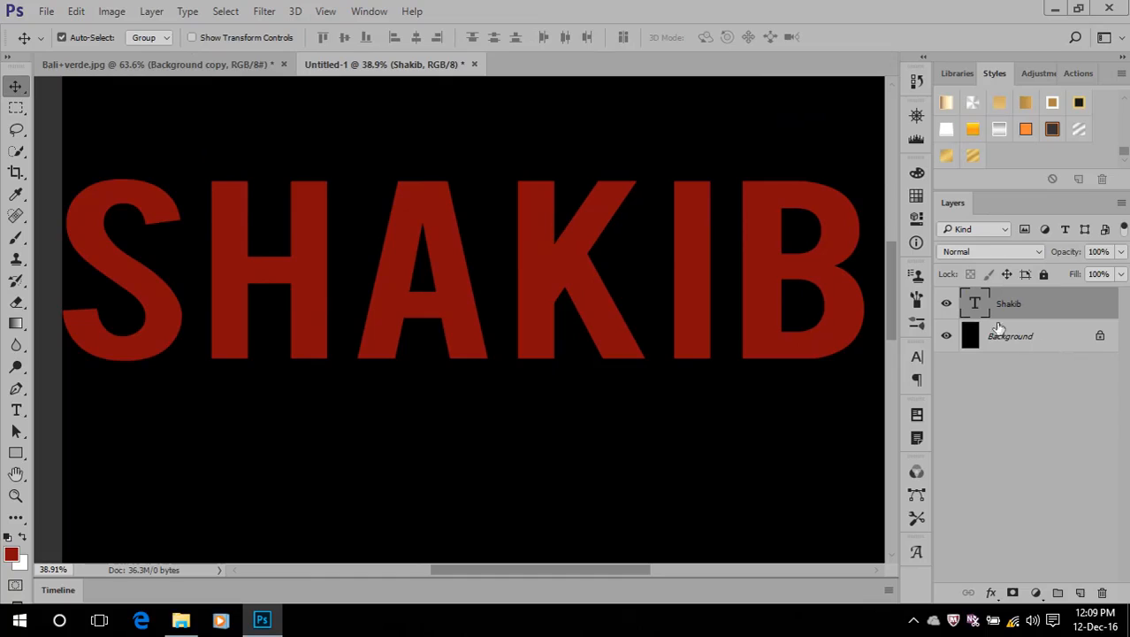
Try the Gold003 and neighbouring gold layer styles on the name text, ending with Gold003
click(973, 156)
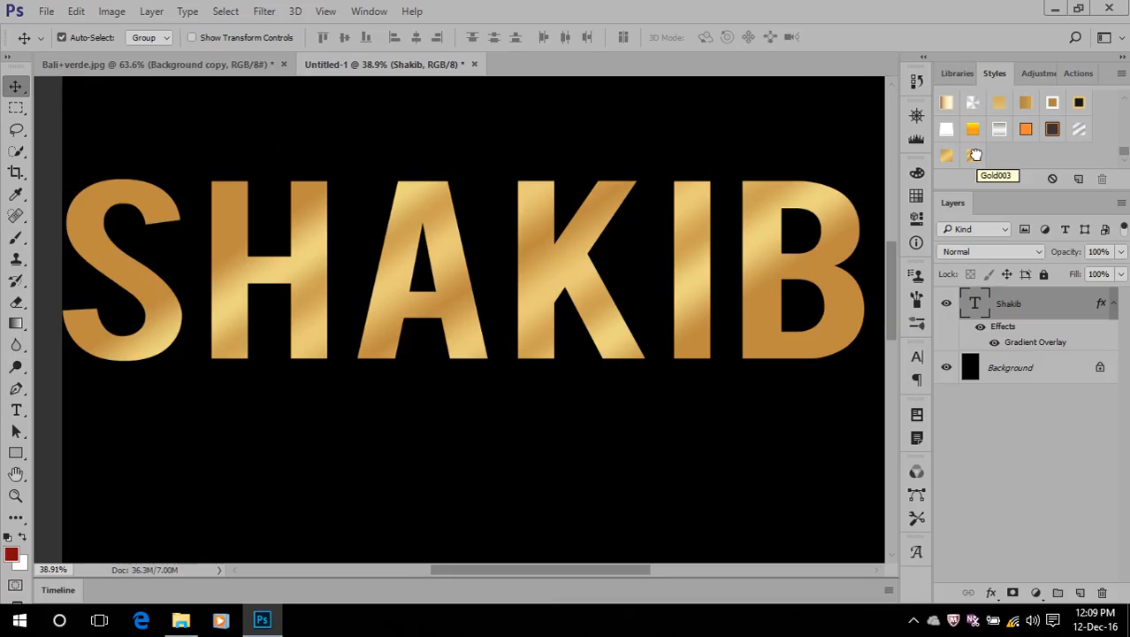
click(942, 158)
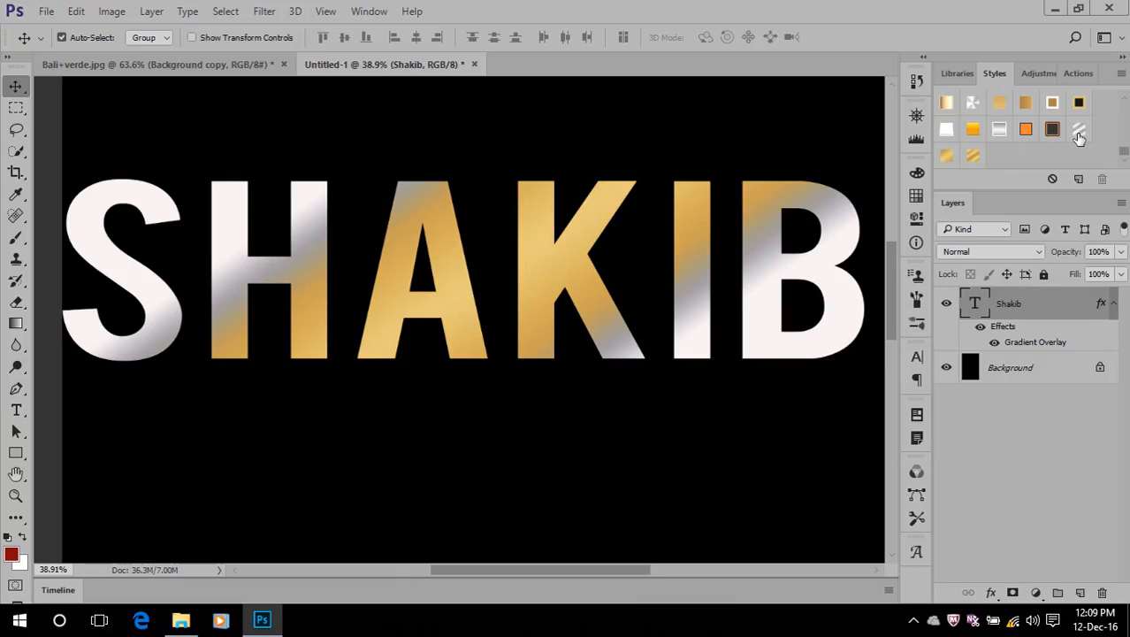
click(975, 155)
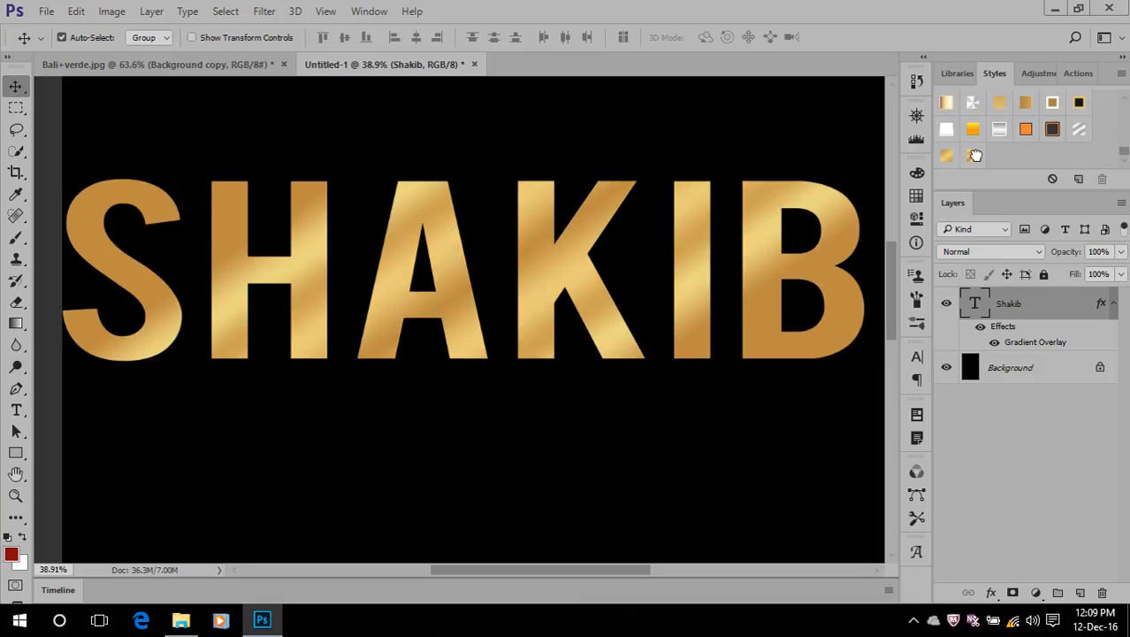
scroll(618, 260, down, 5)
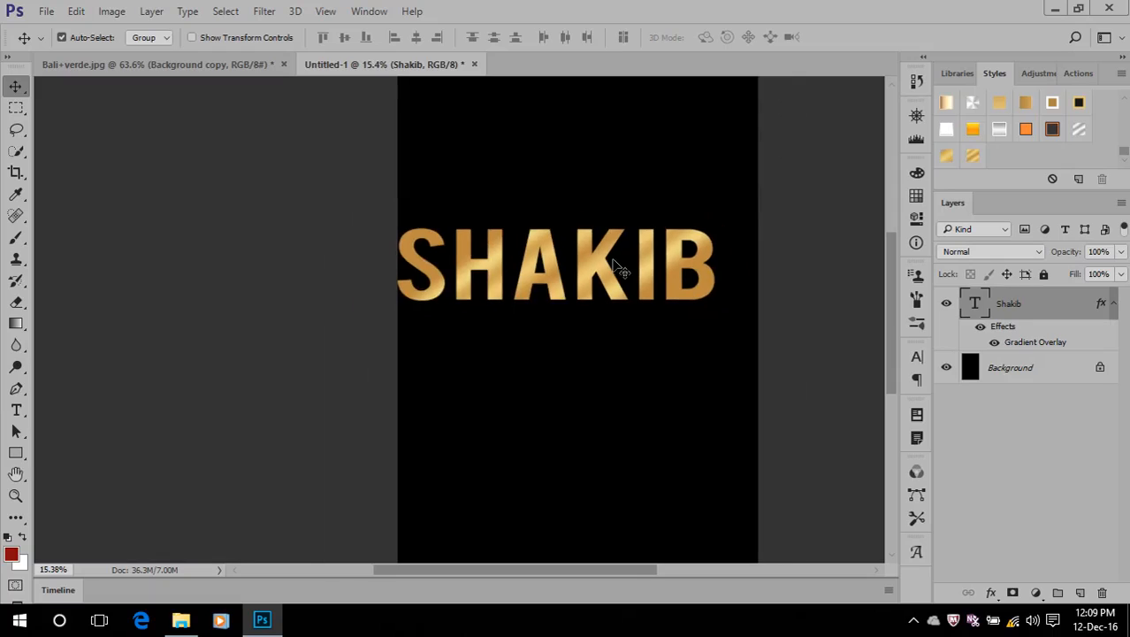
scroll(618, 267, down, 2)
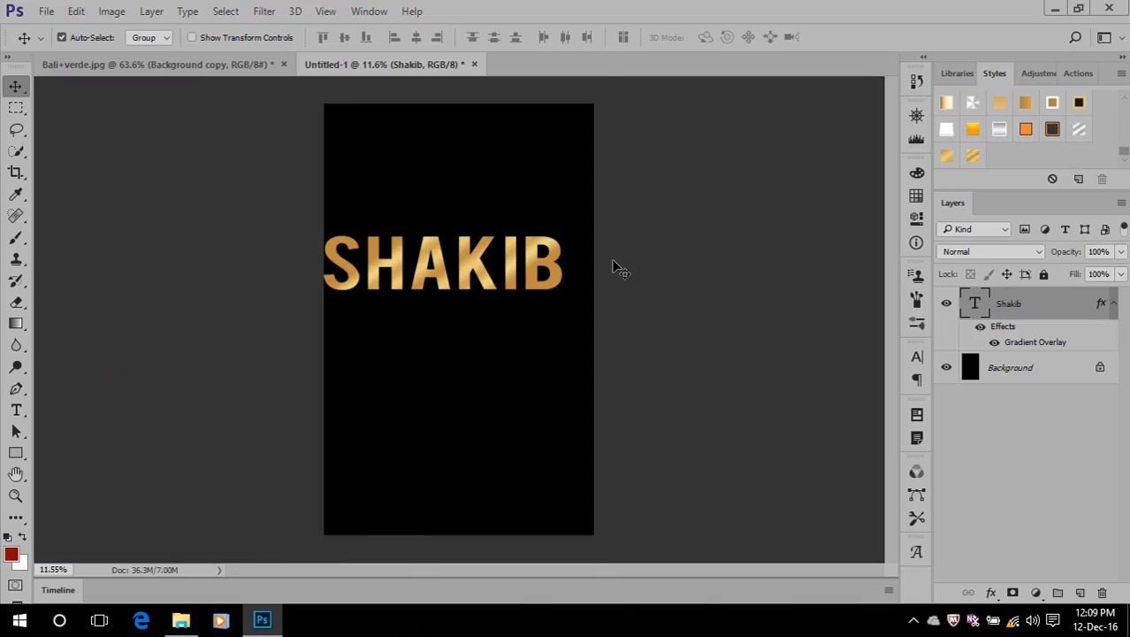
scroll(618, 267, up, 3)
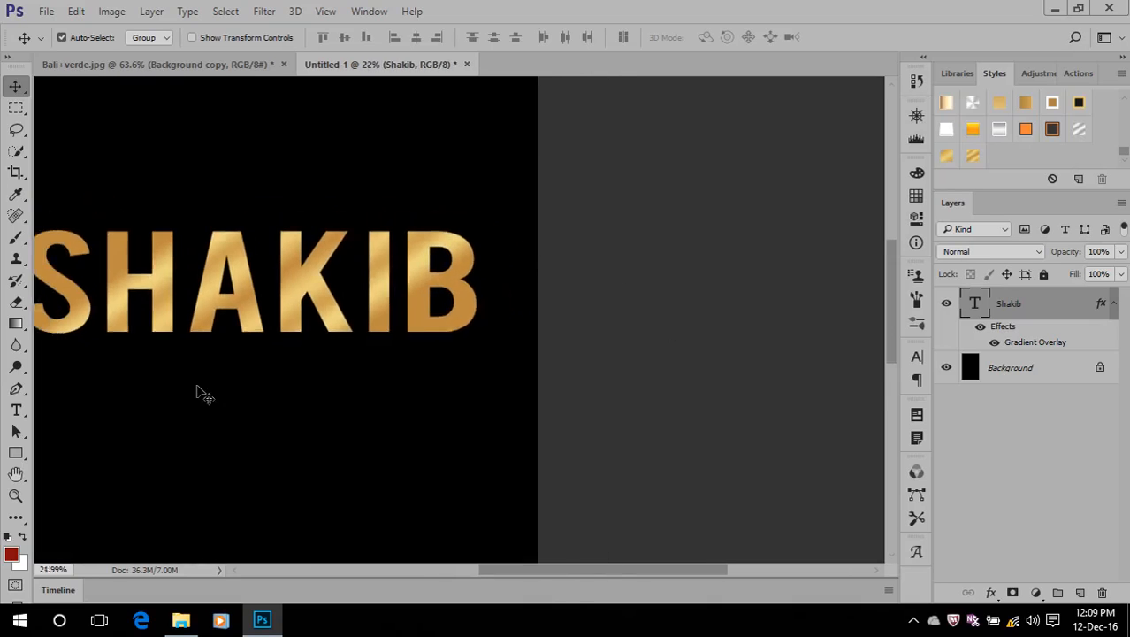
scroll(197, 389, down, 1)
drag(564, 575, 492, 575)
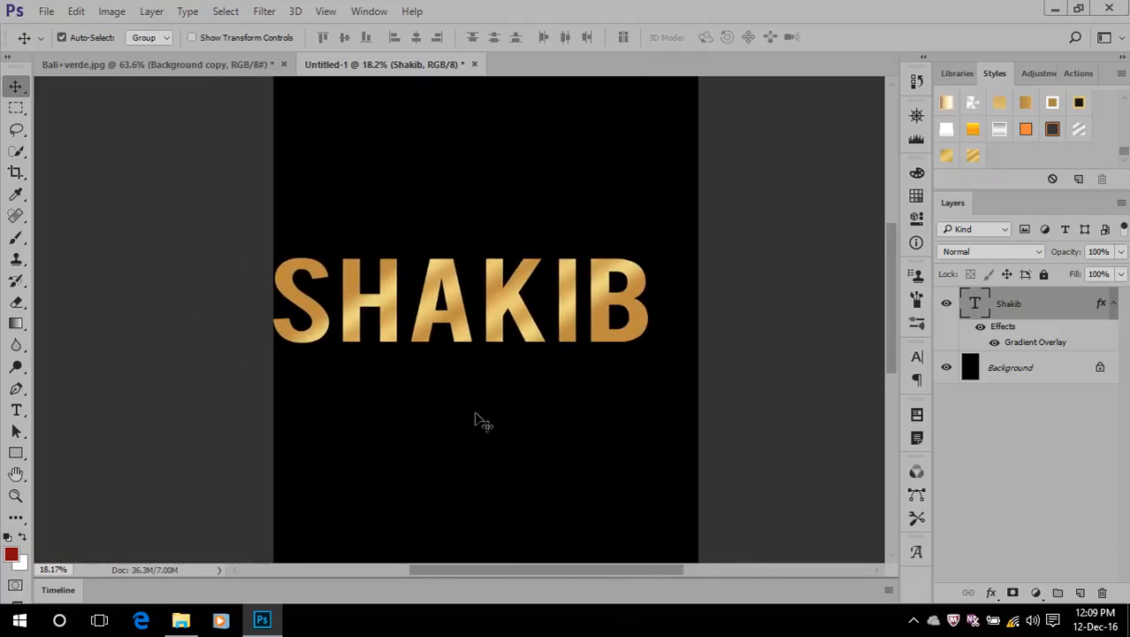
scroll(469, 359, up, 2)
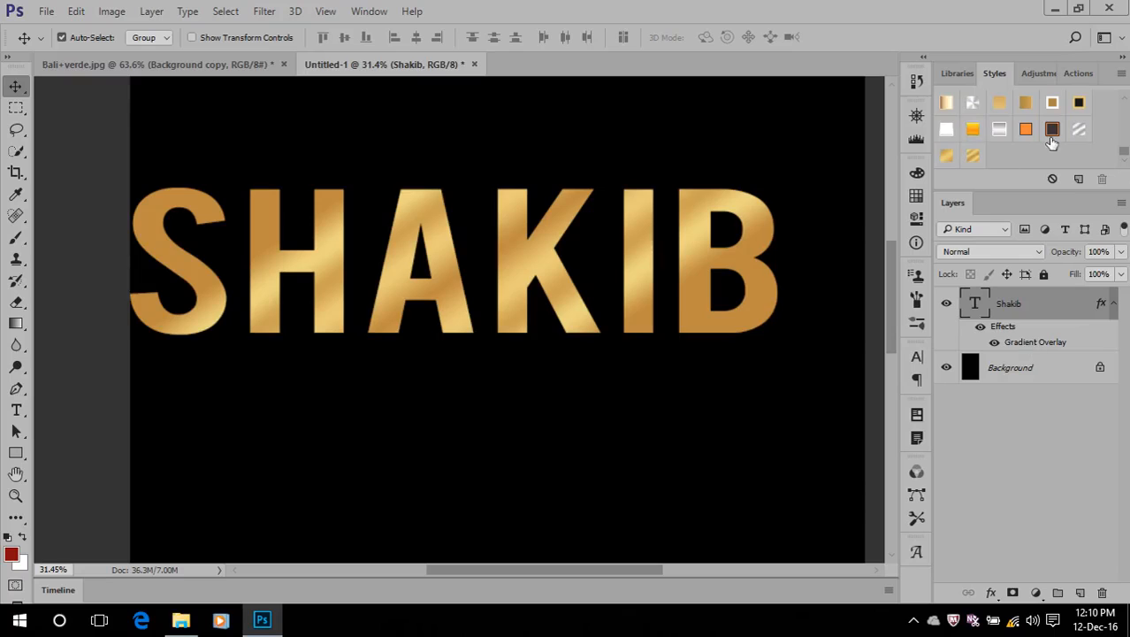
Apply the silver gradient layer style with a white stroke to the name text
click(999, 129)
scroll(1004, 142, up, 3)
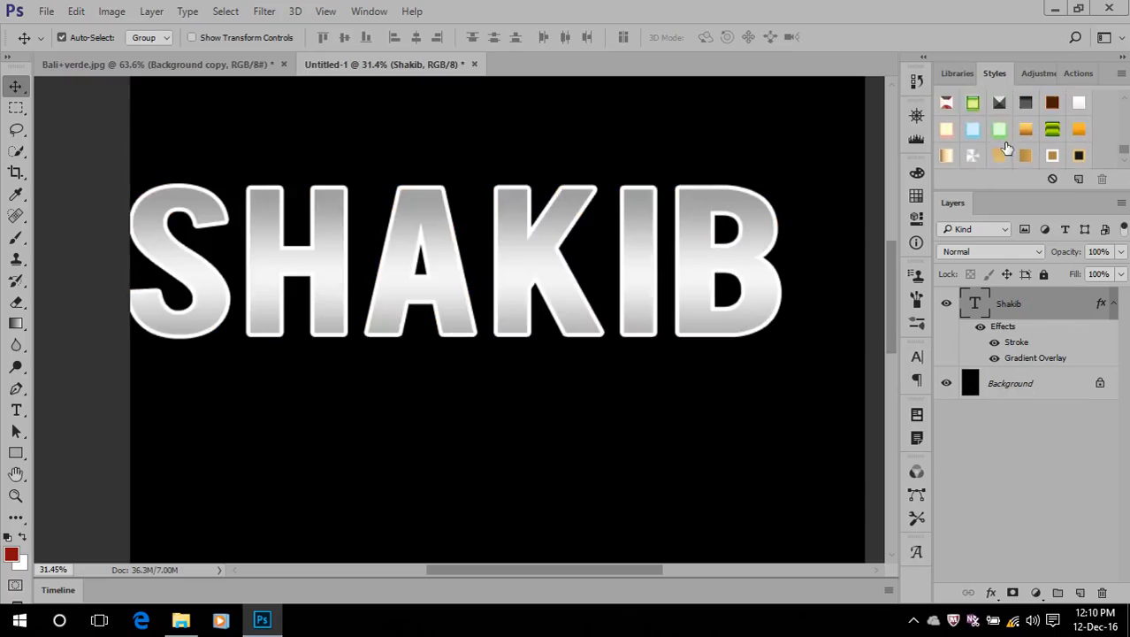
scroll(1010, 150, down, 1)
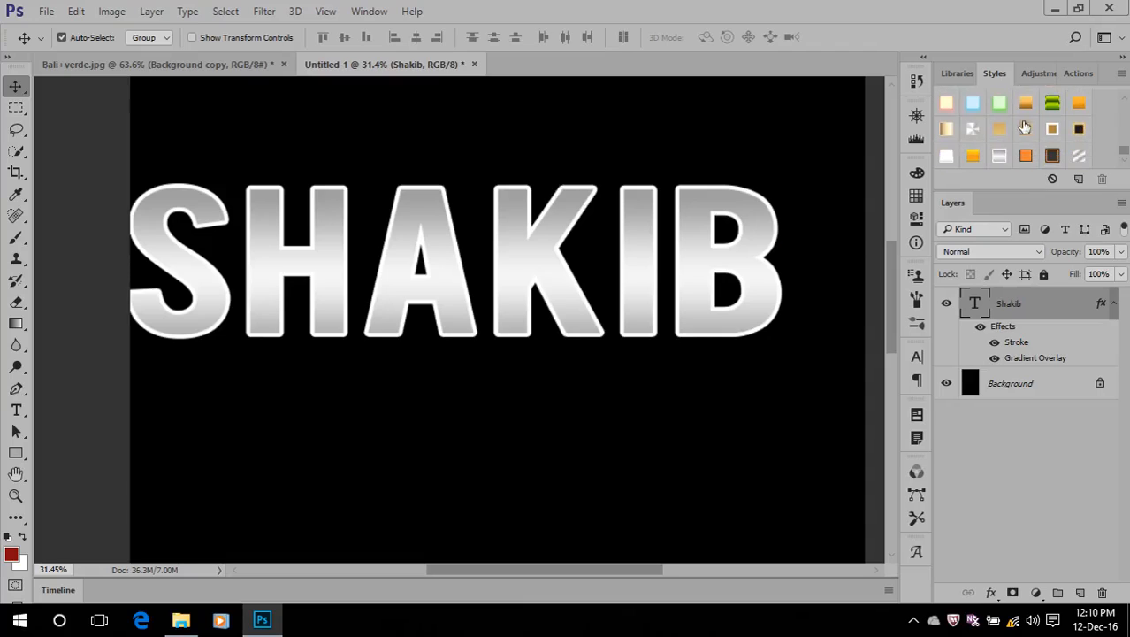
Apply the gold-to-brown gradient style to the name text, move it towards the canvas's horizontal centre and fit the document to the screen
click(1027, 102)
drag(460, 292, 501, 301)
key(ctrl+0)
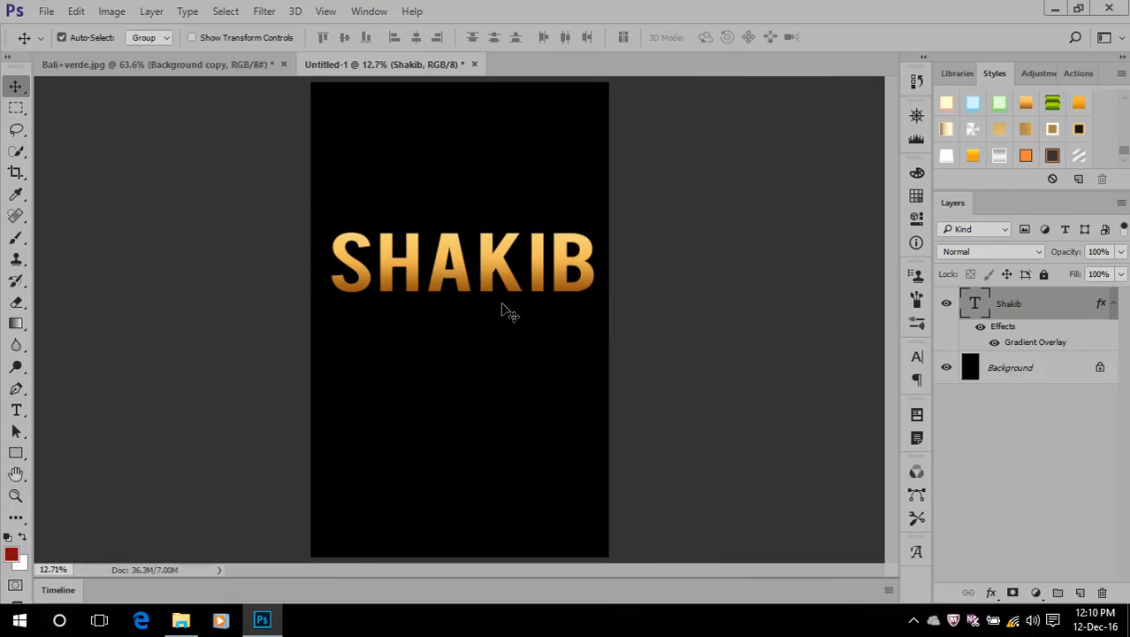
Try the cream-gold stroked, speckled orange, light gold and silver gradient layer styles on the name text
click(947, 125)
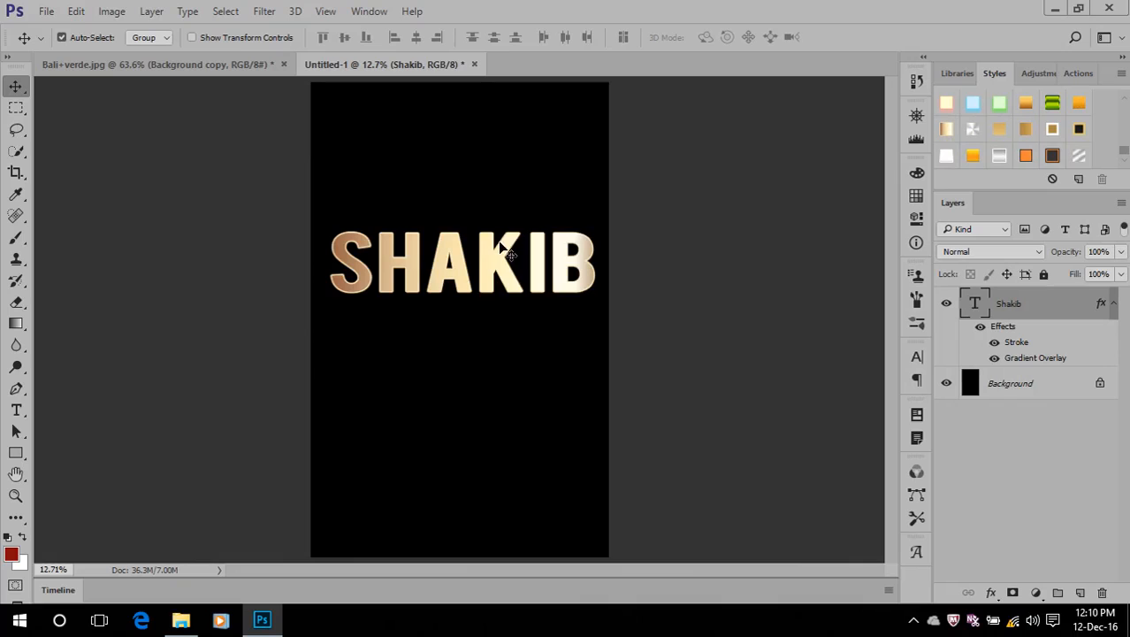
click(1079, 103)
scroll(504, 260, up, 2)
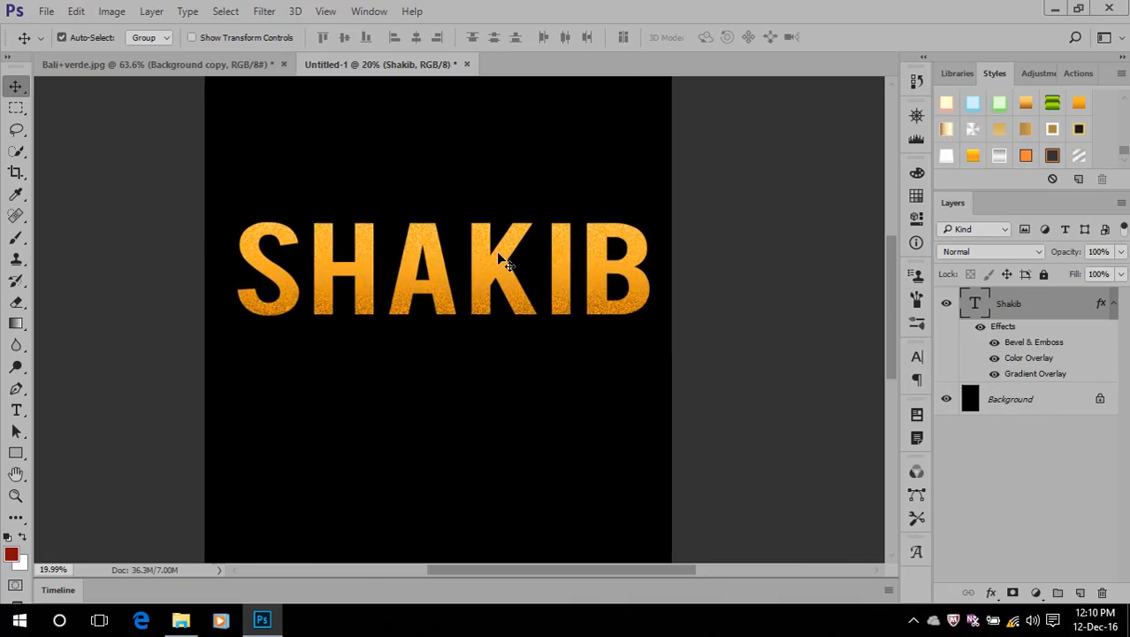
click(997, 131)
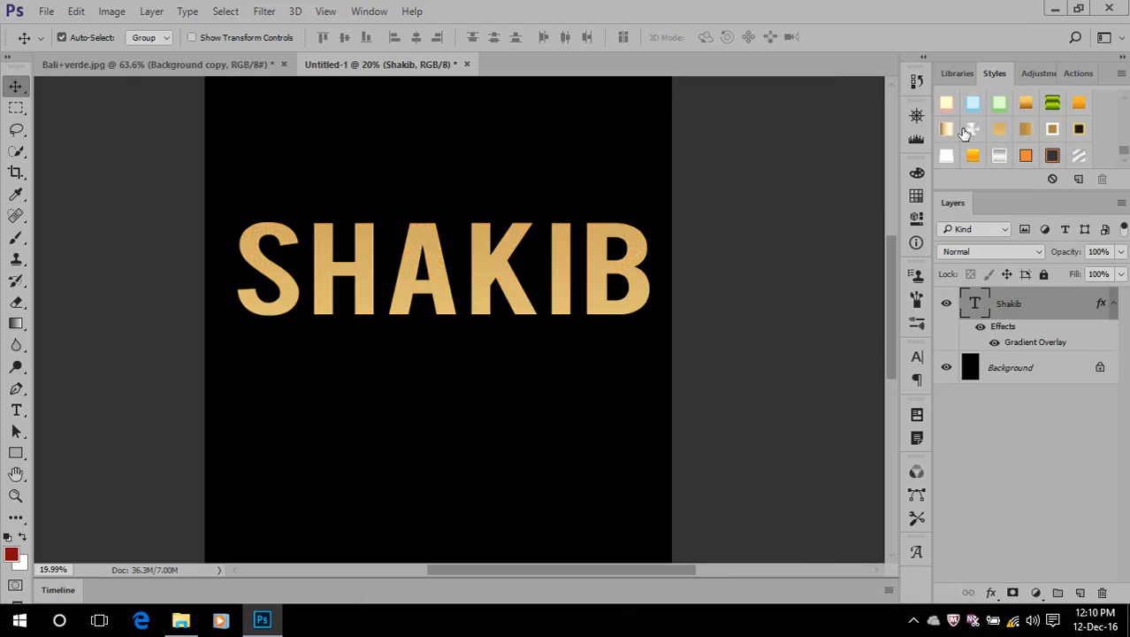
click(968, 131)
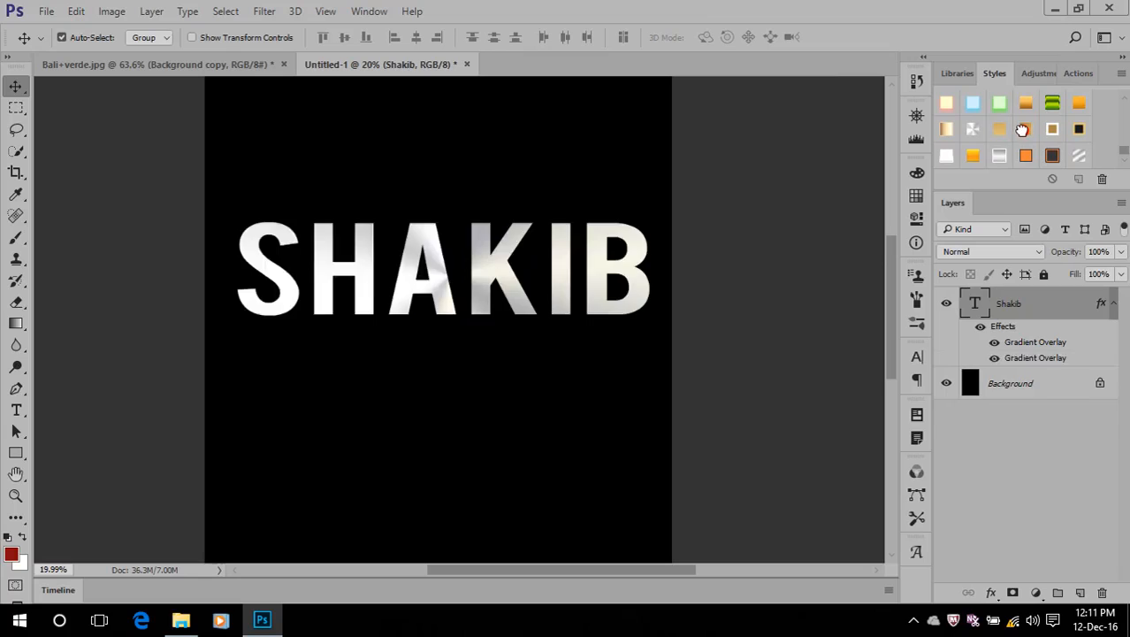
Try the brown-gold gradient style and the flat gold style with a thick white stroke on the name text
click(1022, 130)
click(1053, 131)
scroll(1056, 135, up, 1)
scroll(1056, 134, up, 1)
scroll(1056, 135, down, 3)
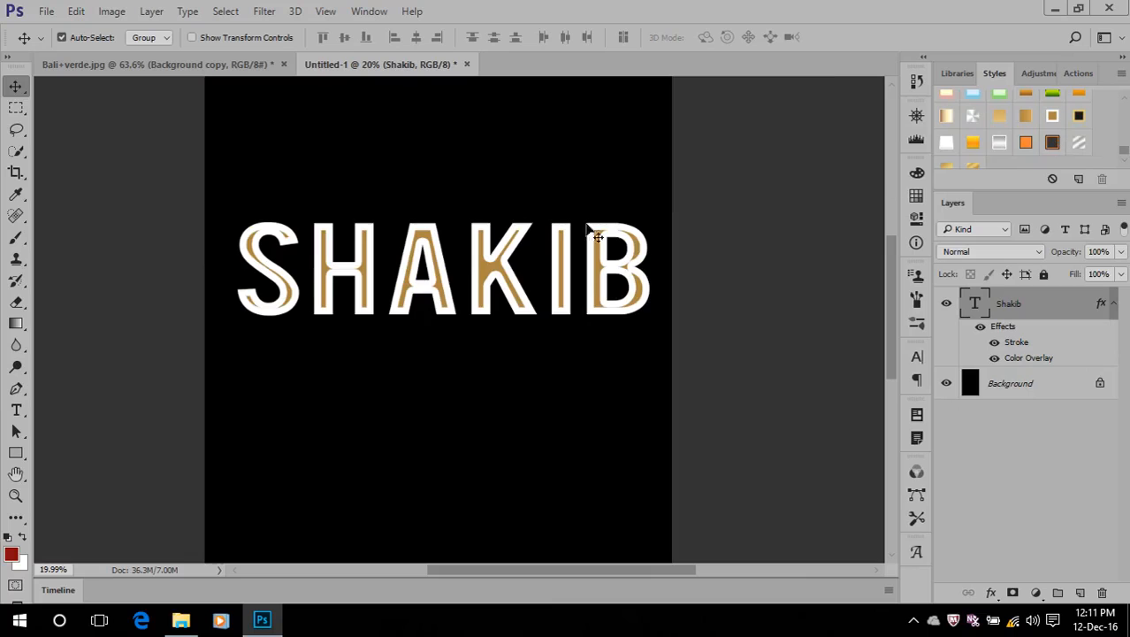
Apply the dark grey layer style with an orange inner stroke to the name text
click(1051, 141)
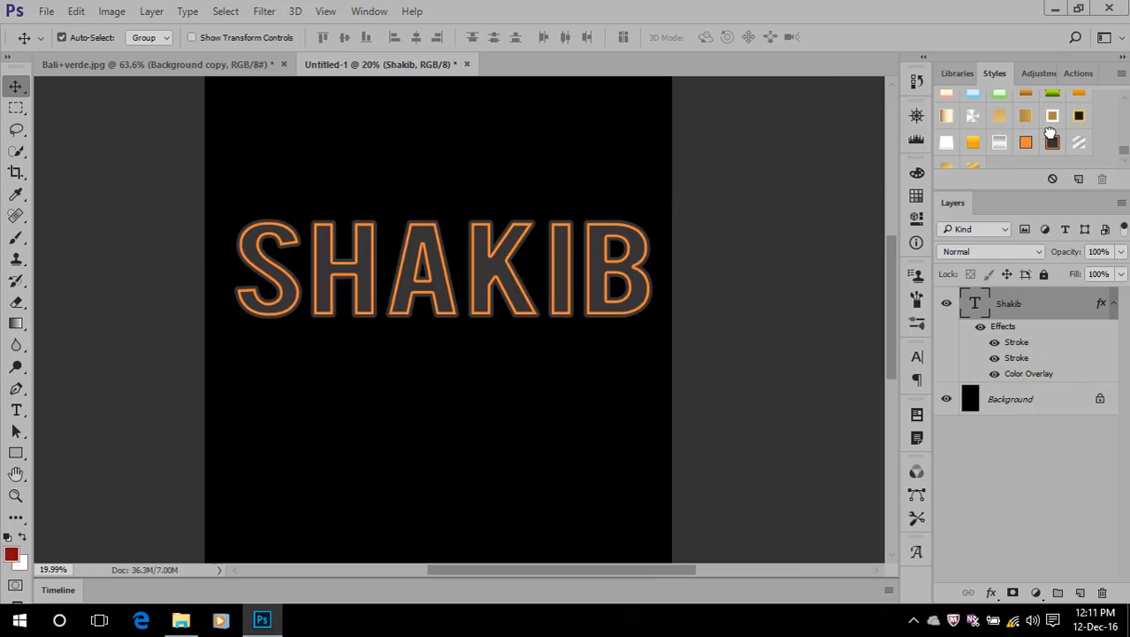
scroll(432, 305, up, 3)
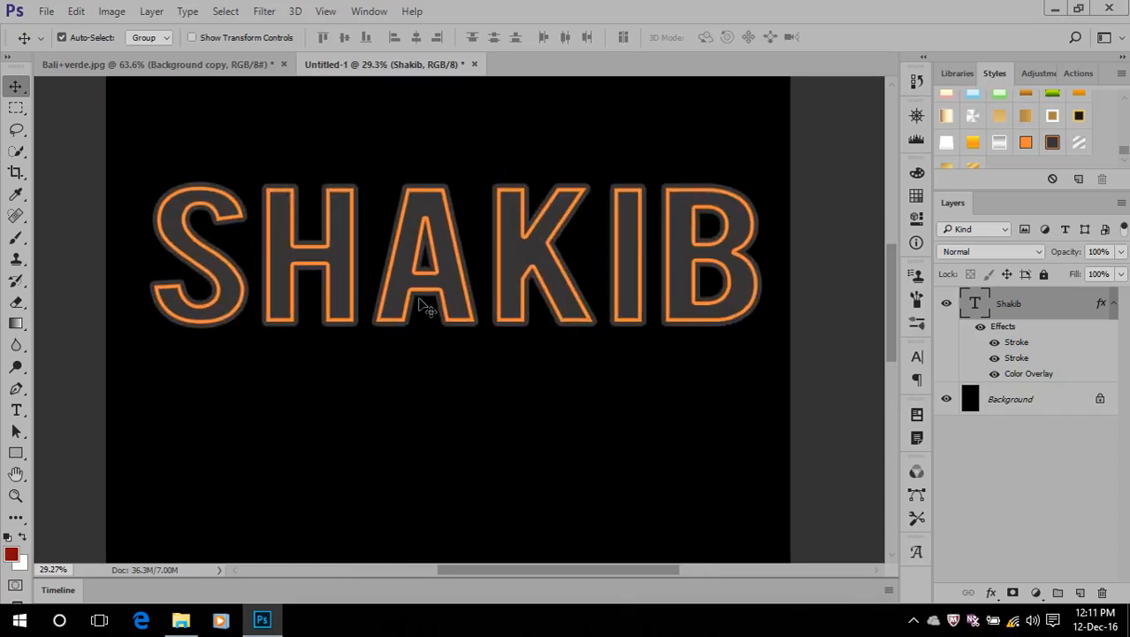
scroll(433, 305, down, 2)
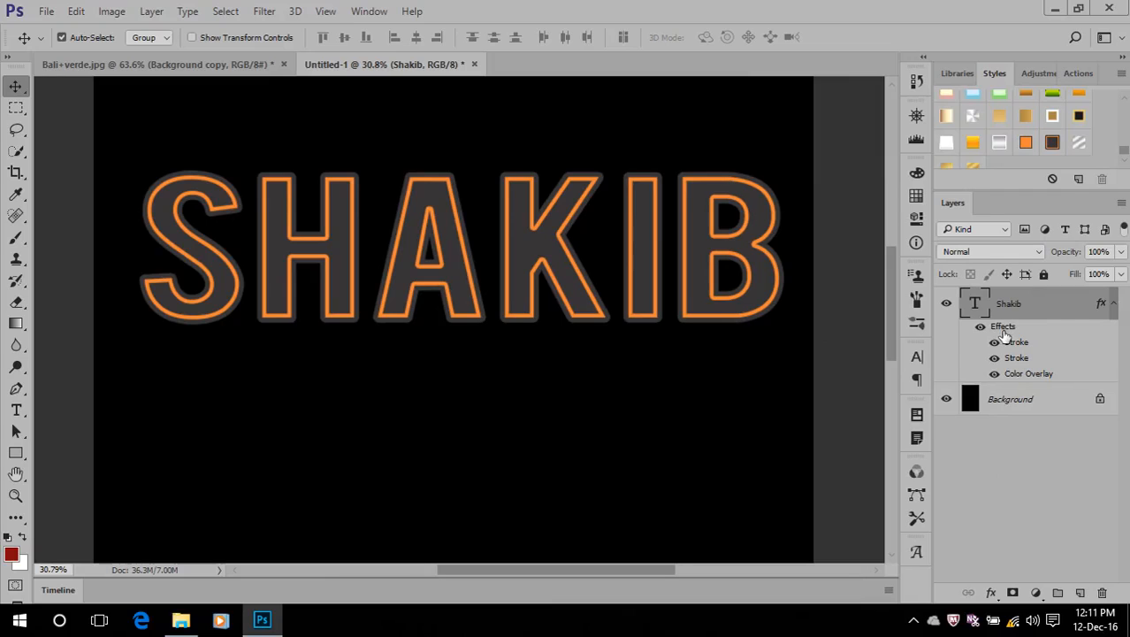
Examine the Color Overlay colour and the size, position and colour of both Stroke effects on the name text
double_click(1024, 375)
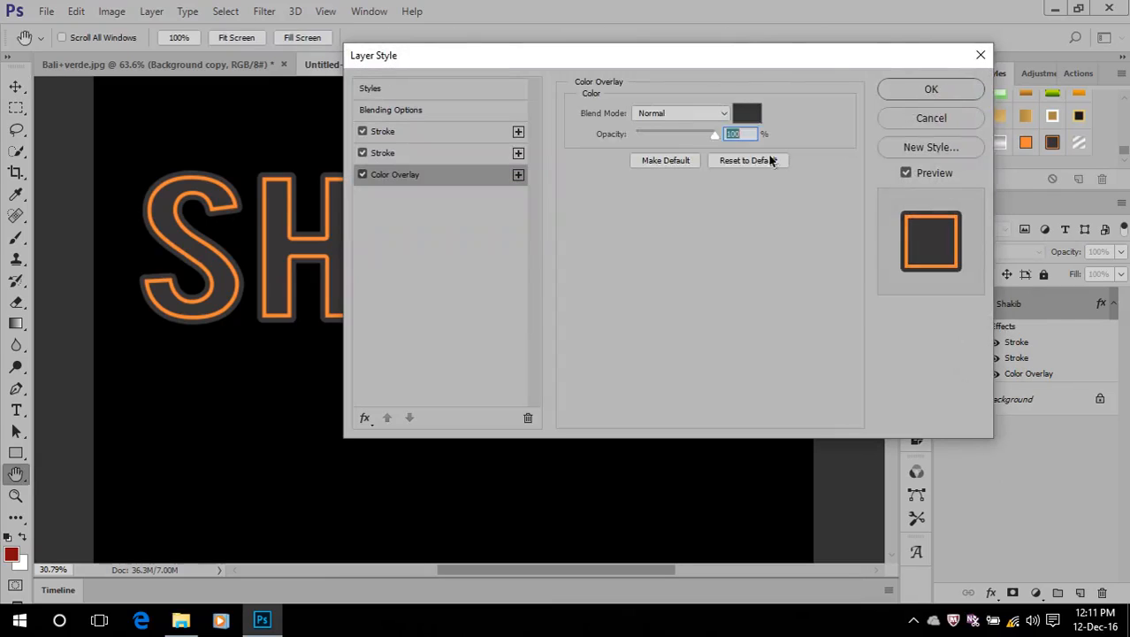
click(750, 115)
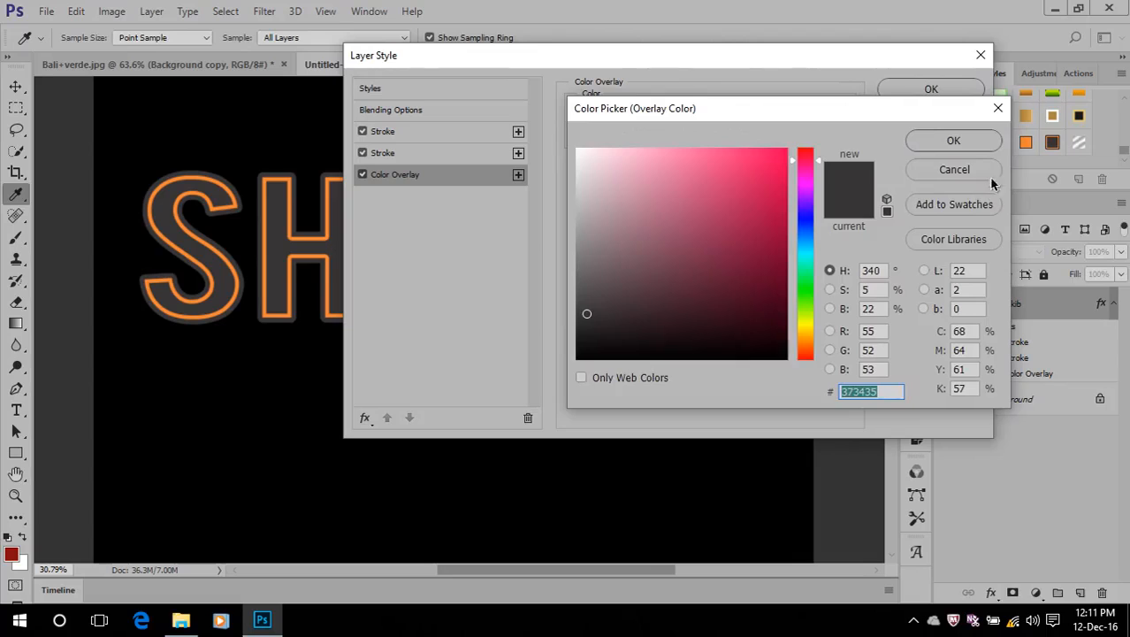
click(954, 169)
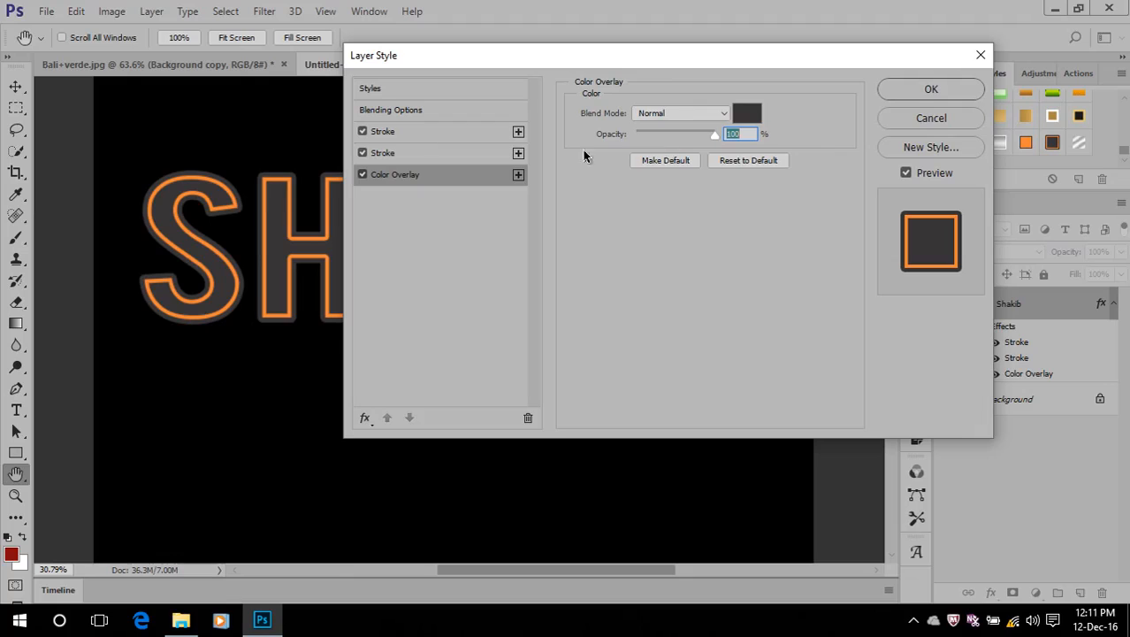
click(403, 155)
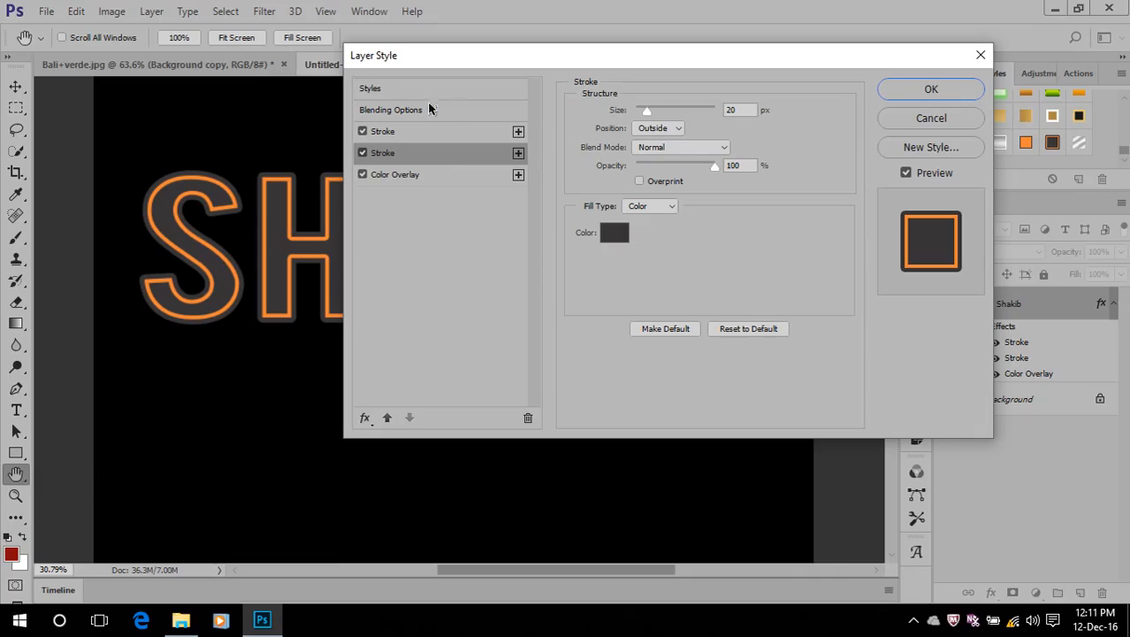
click(388, 136)
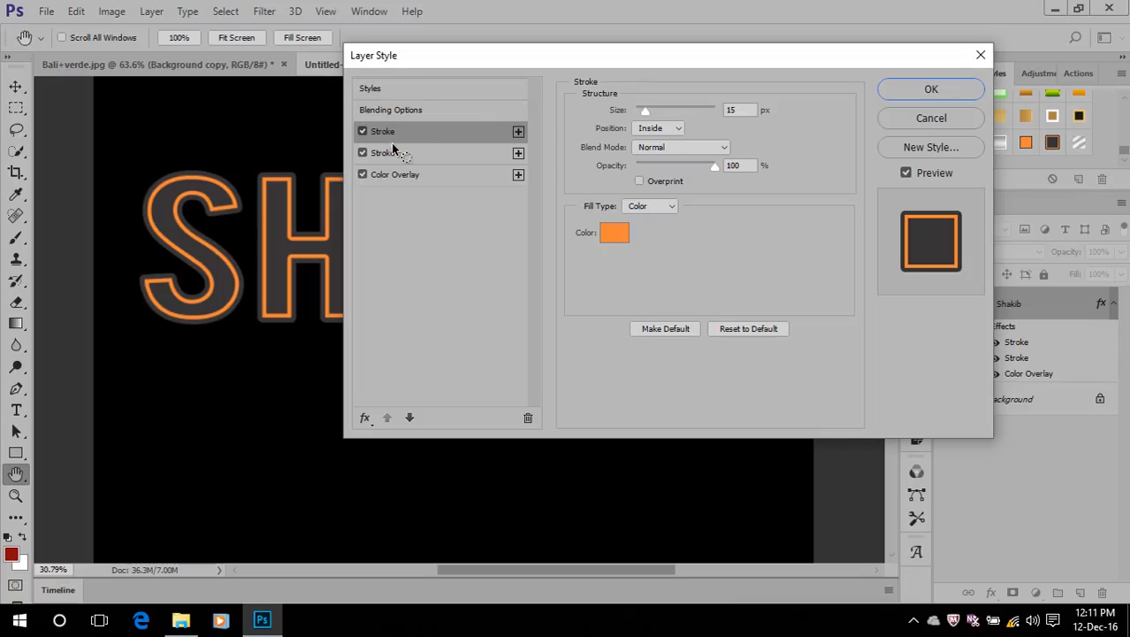
click(379, 148)
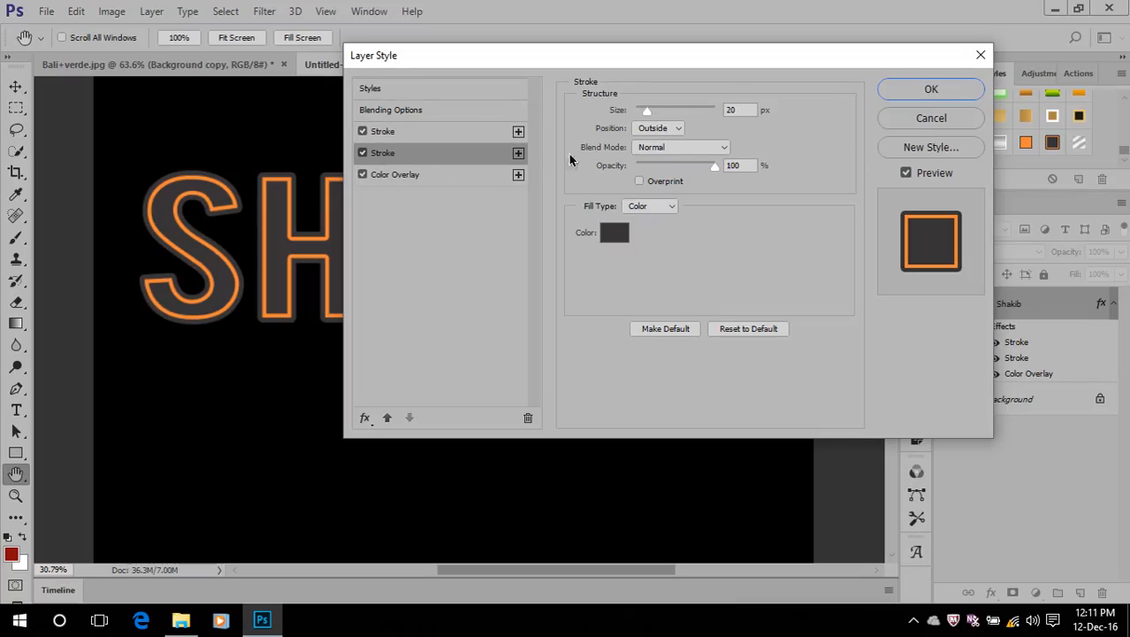
click(646, 110)
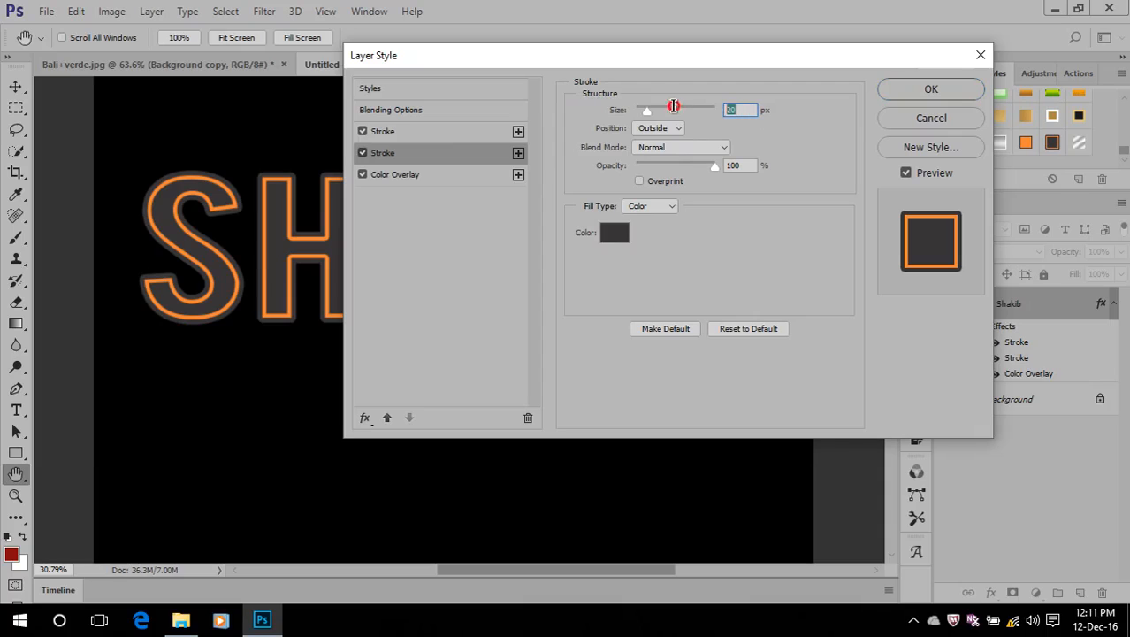
click(396, 133)
double_click(741, 111)
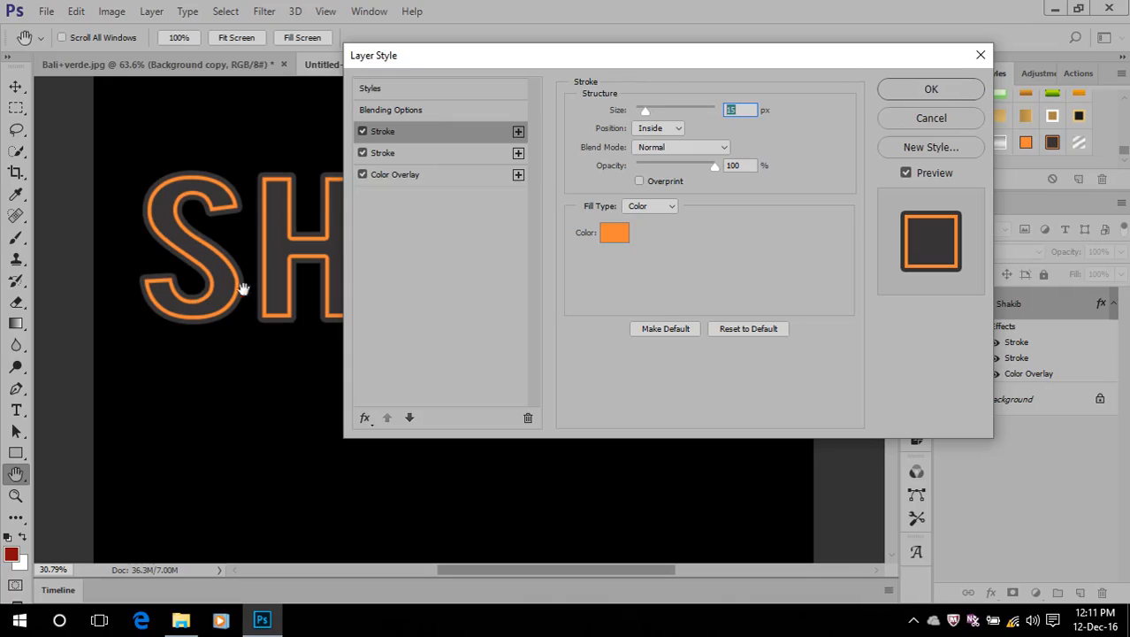
click(902, 91)
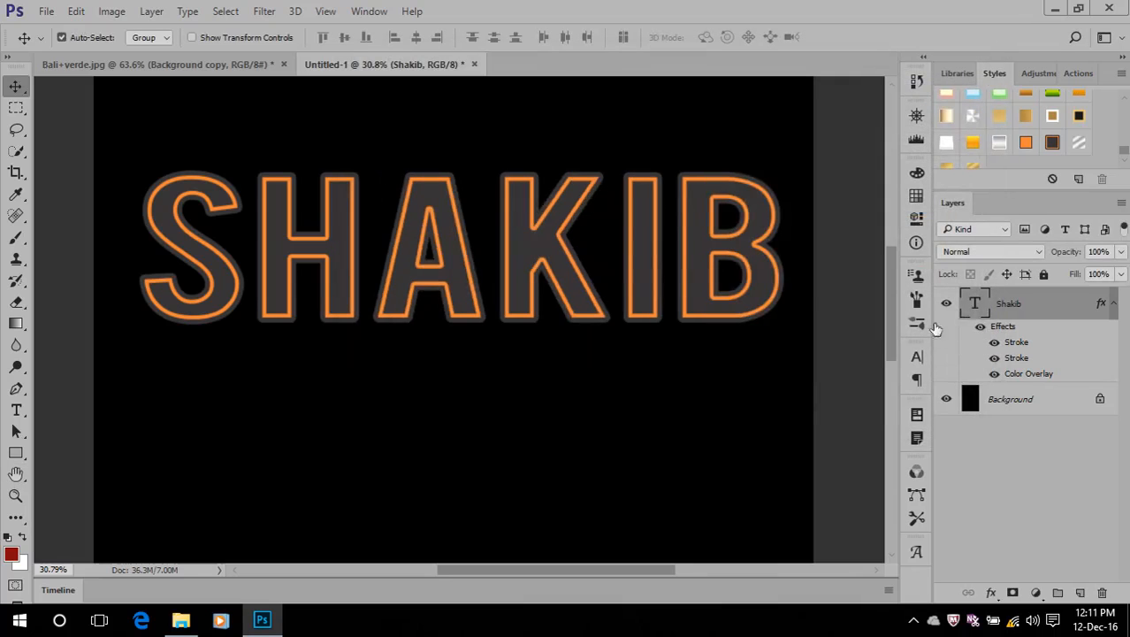
Apply the orange style with a dark grey stroke to the name text and view its Color Overlay settings
click(982, 326)
click(1026, 142)
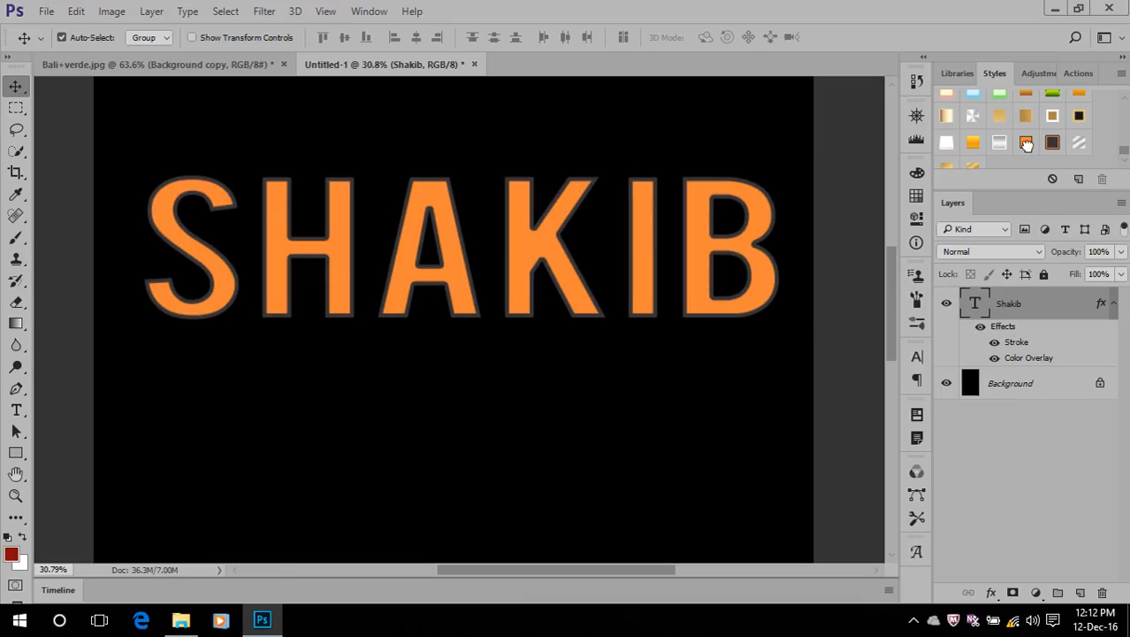
click(1041, 360)
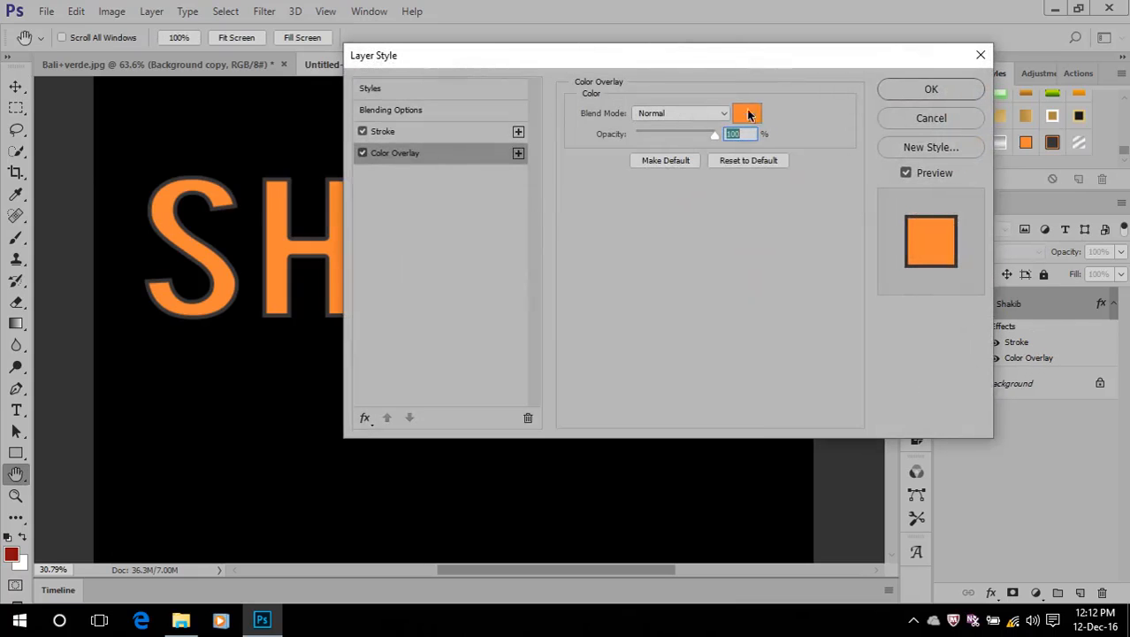
drag(754, 55, 840, 71)
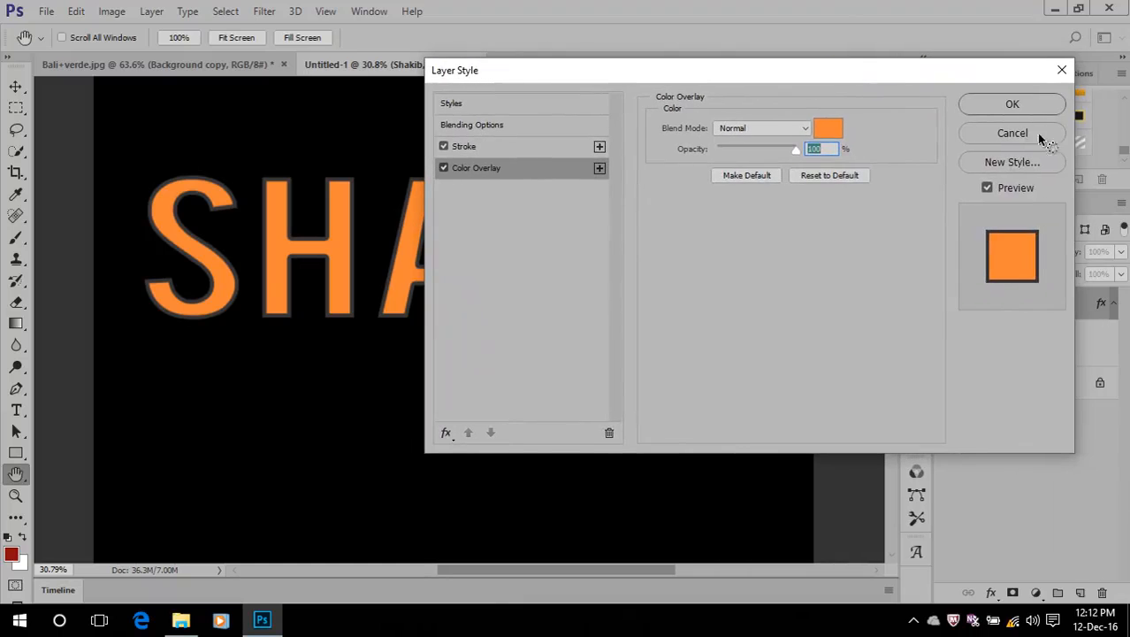
click(996, 104)
Remove all layer effects from the name text and add a Gradient Overlay, keeping the settings dialog clear of the letters
drag(1003, 326, 1104, 592)
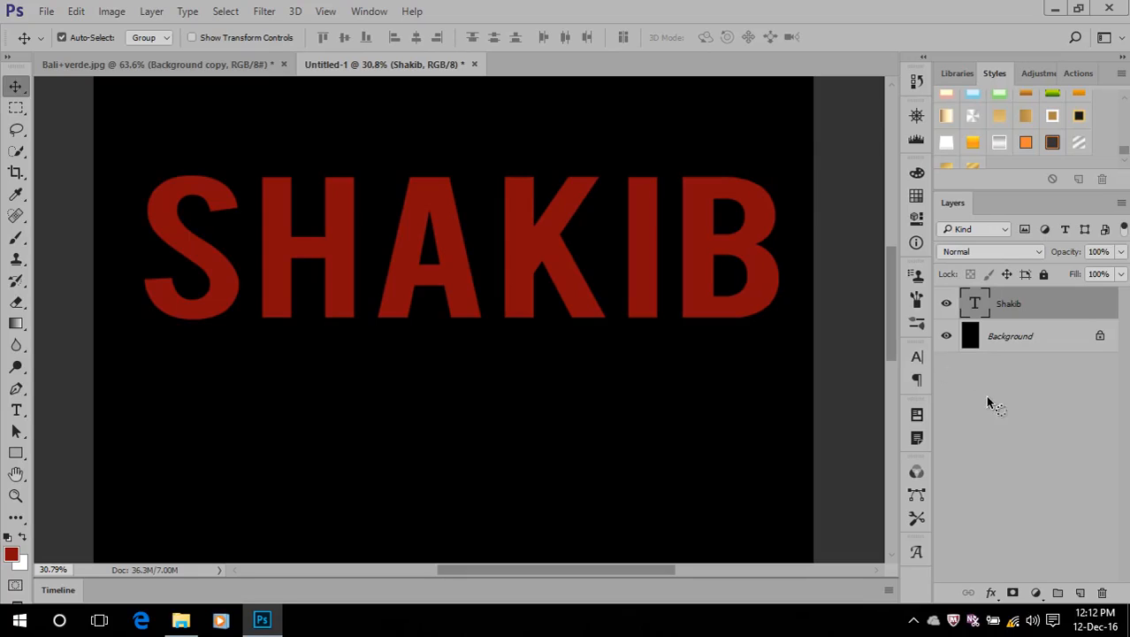
click(990, 592)
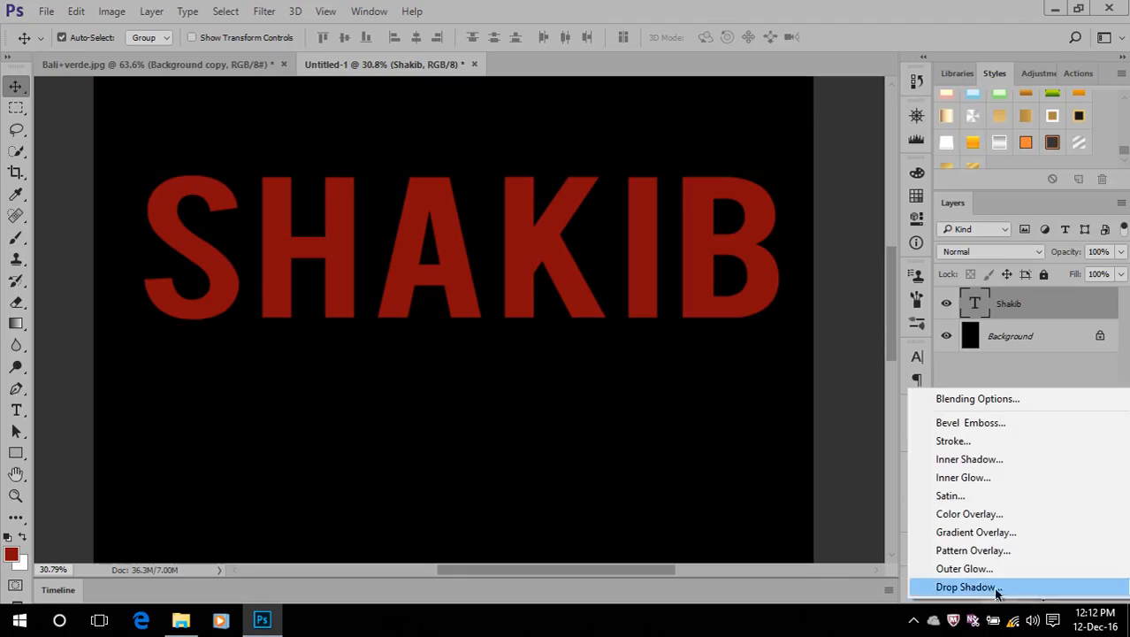
click(997, 533)
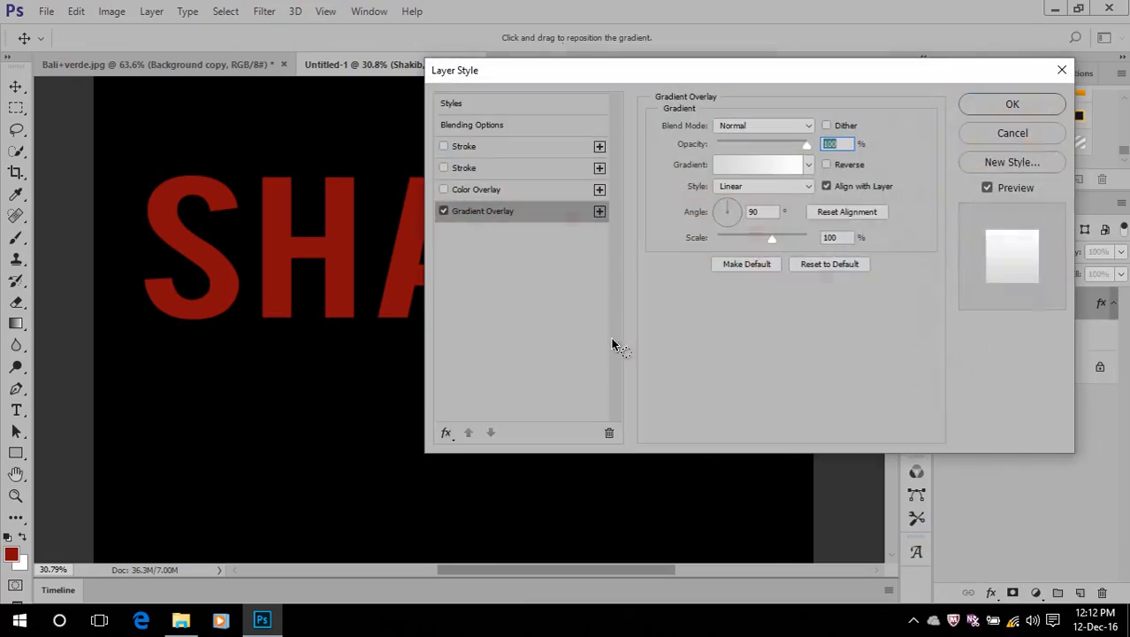
drag(714, 76, 885, 328)
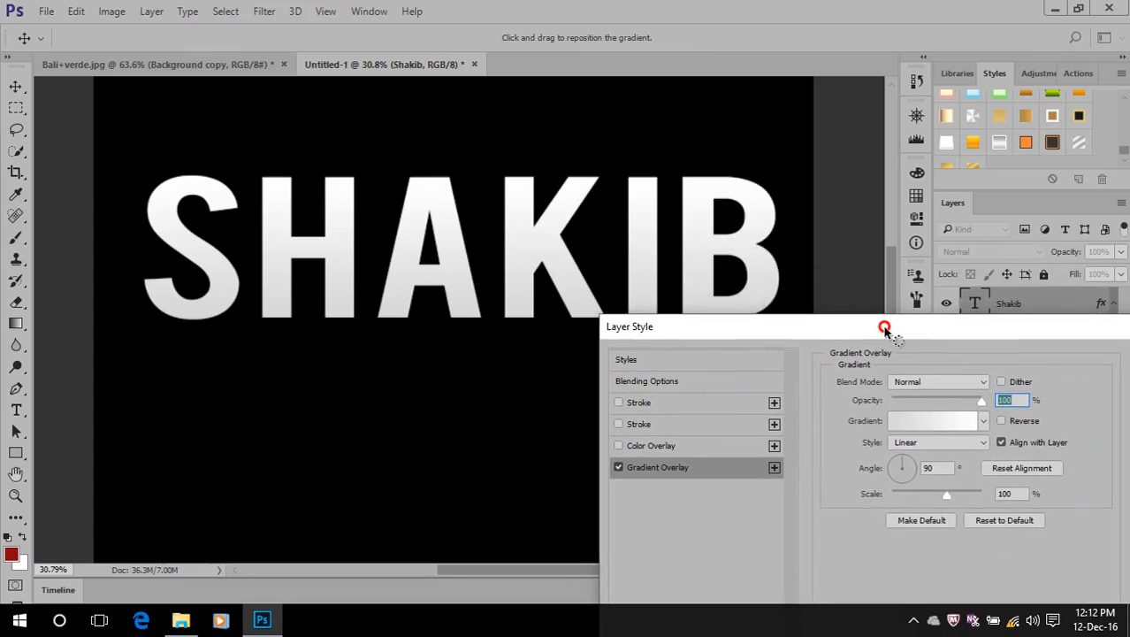
Set the overlay gradient's 0% colour stop to dark grey #595959
click(897, 422)
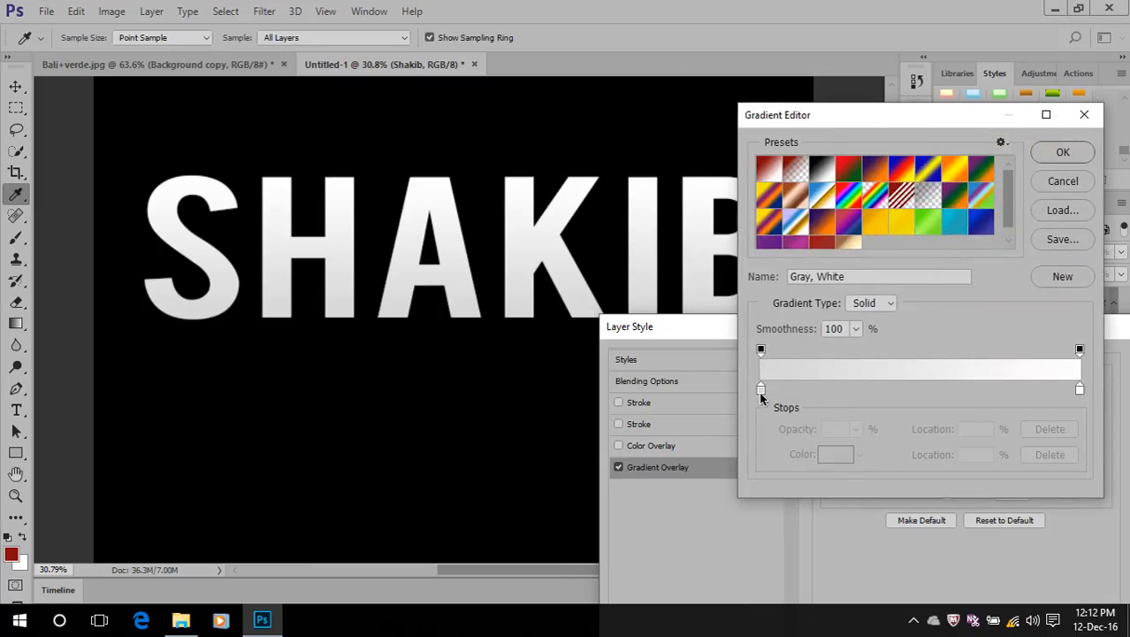
click(762, 392)
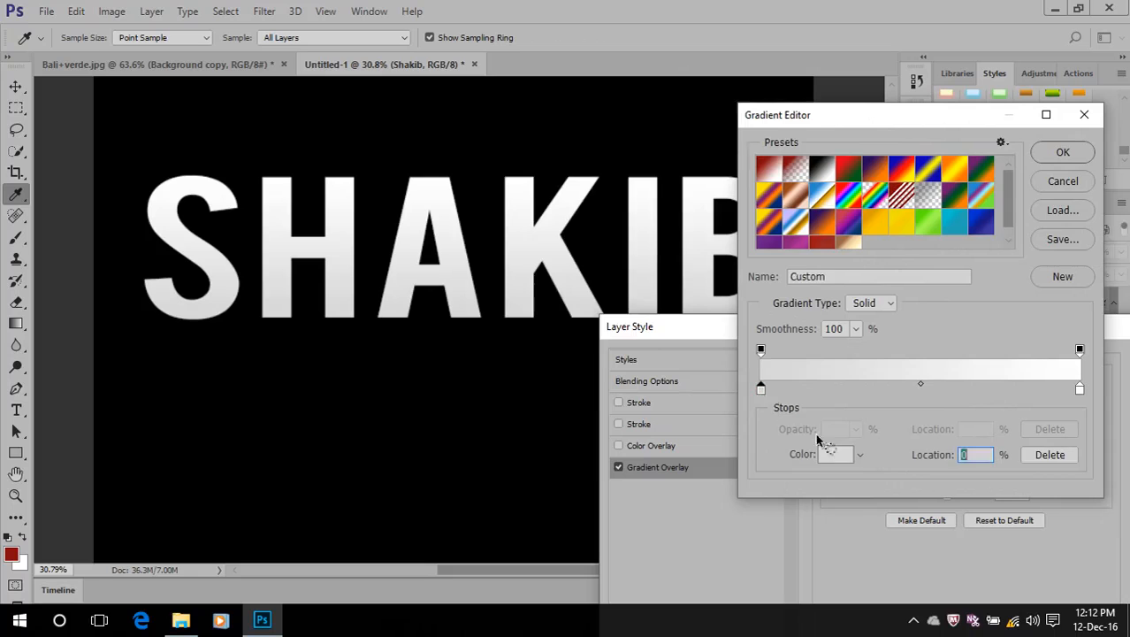
click(836, 453)
drag(571, 288, 568, 285)
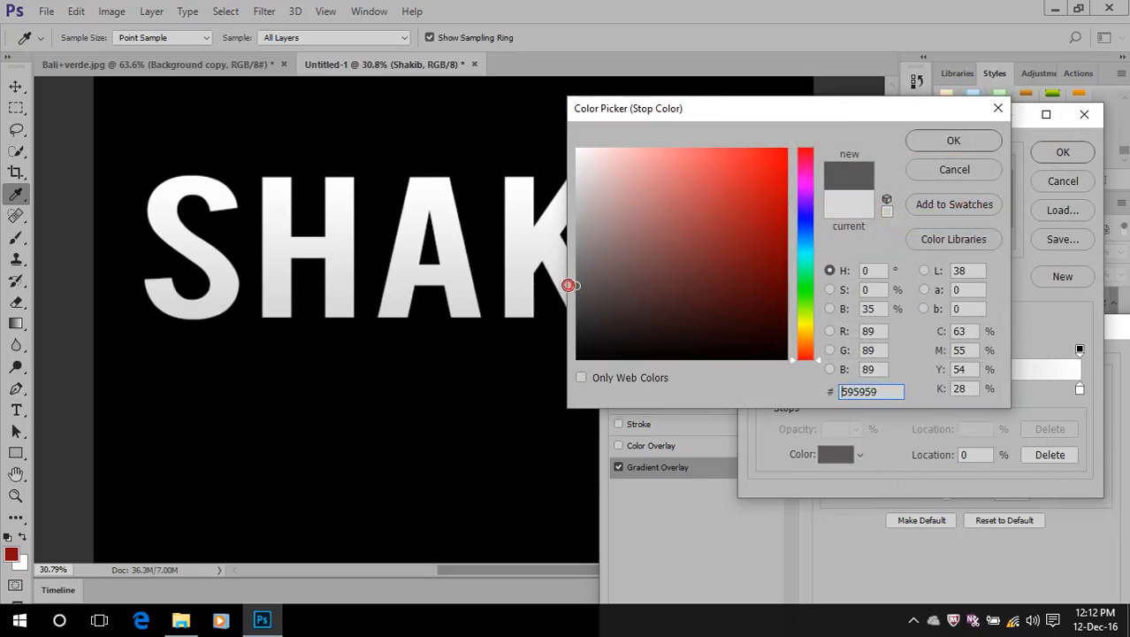
click(951, 140)
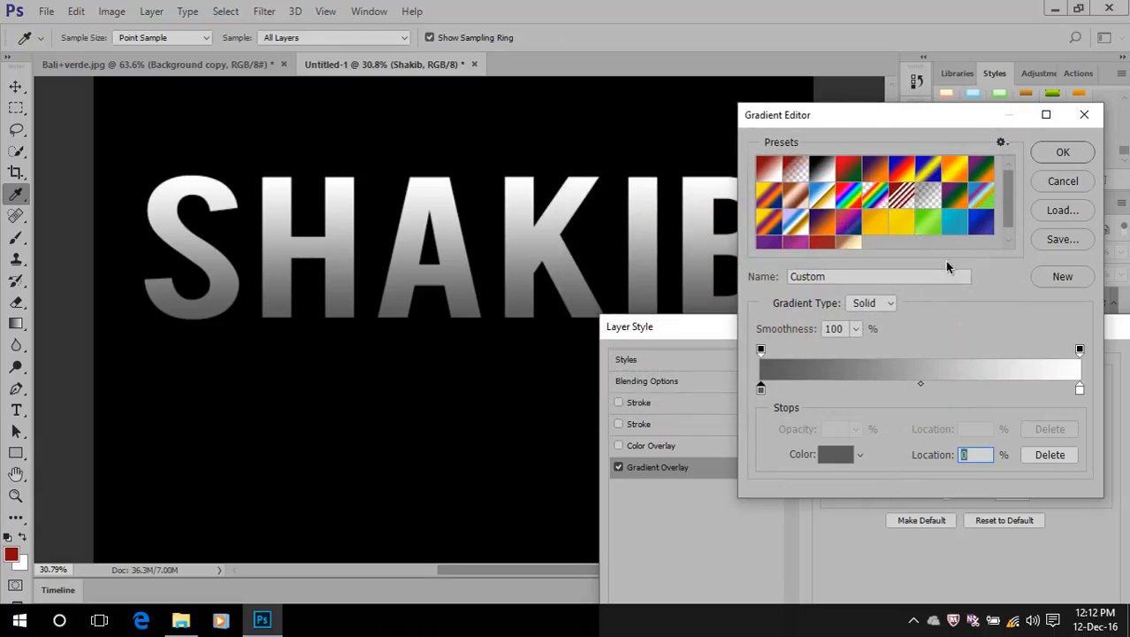
Set the overlay gradient's 100% colour stop to green #177f28 and accept the edited gradient
click(1078, 389)
click(834, 454)
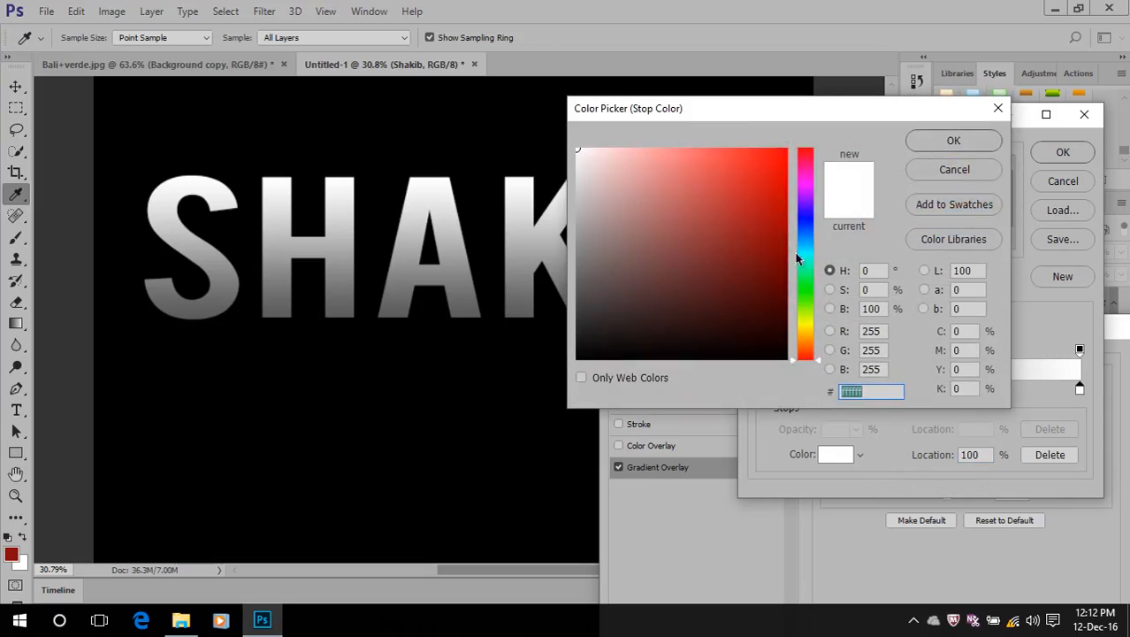
click(806, 284)
click(749, 254)
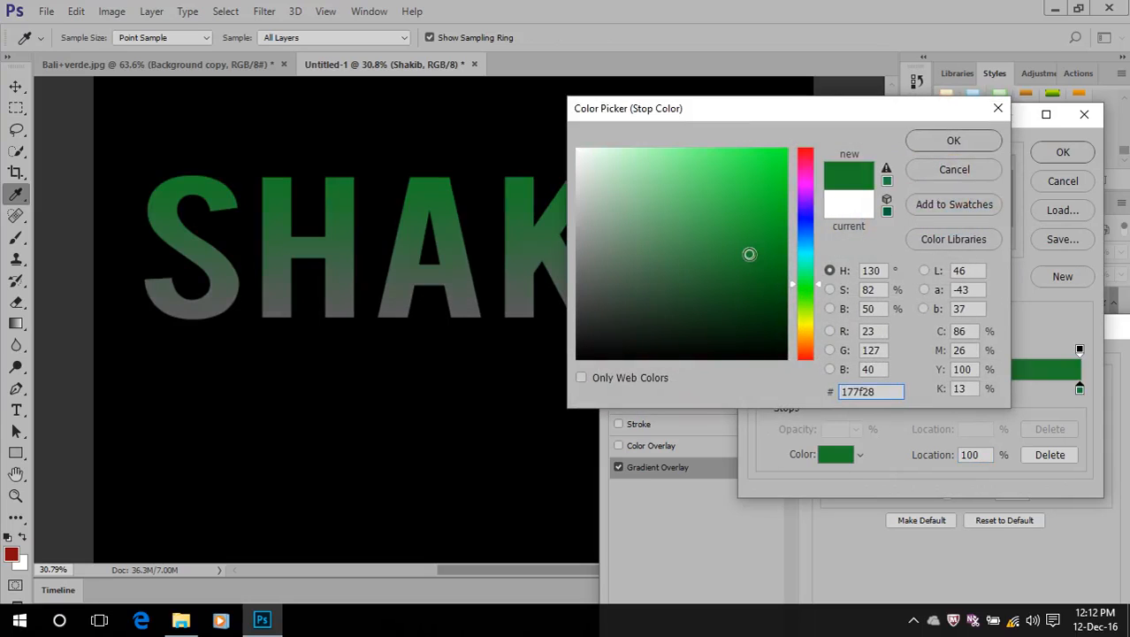
click(953, 141)
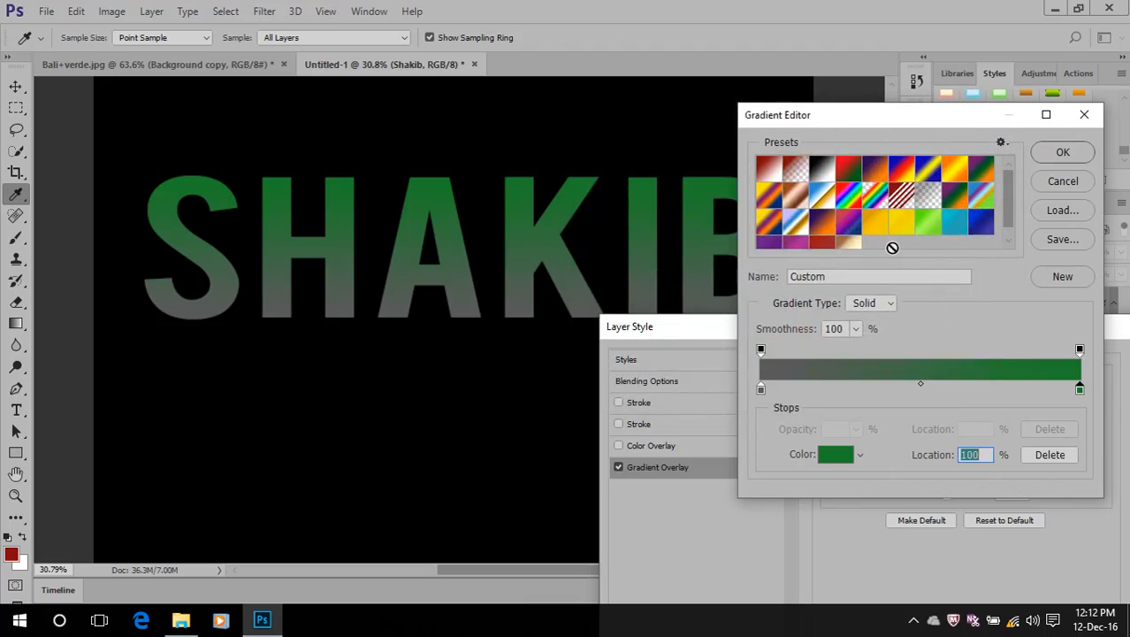
click(1058, 158)
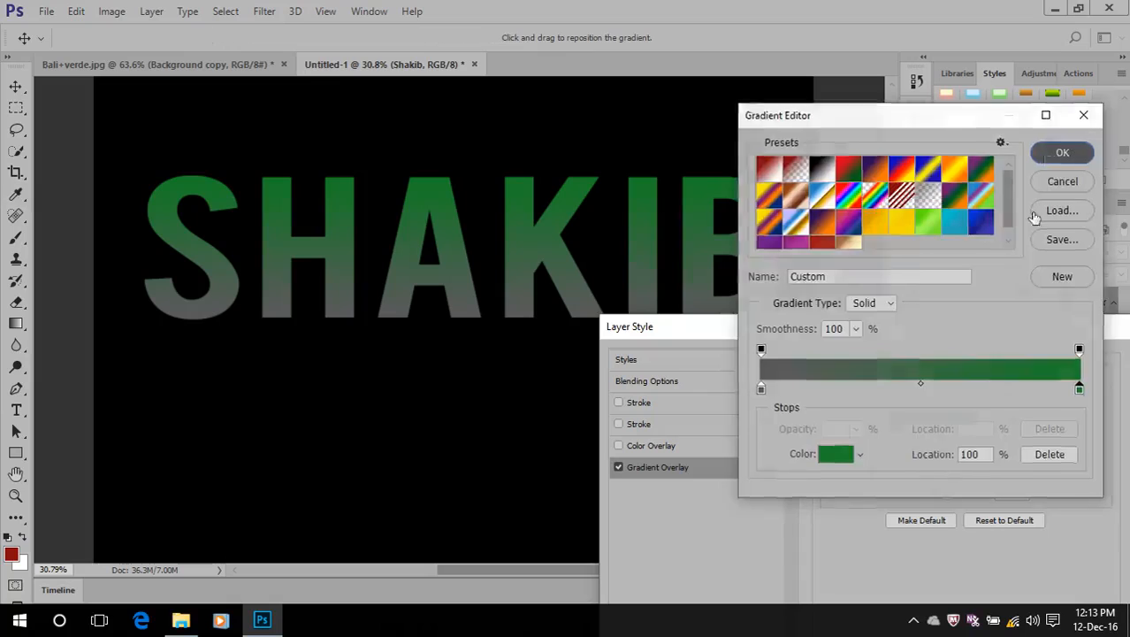
Add another Stroke effect to the name text's layer style, with the settings dialog placed clear of most letters
drag(908, 330, 929, 254)
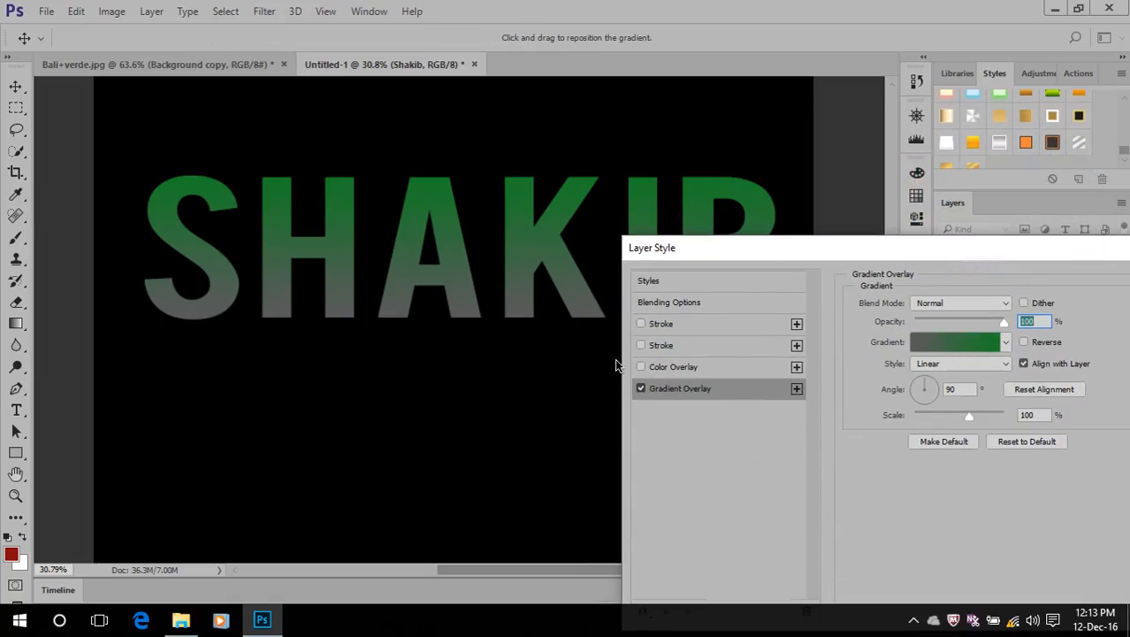
drag(771, 258, 830, 203)
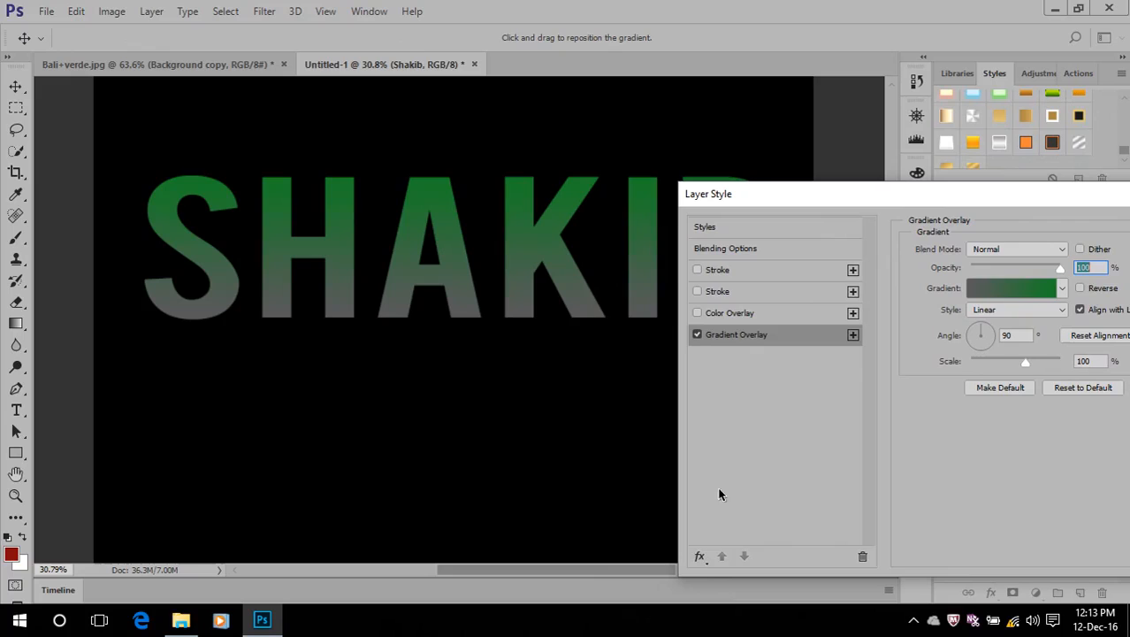
click(700, 555)
click(747, 350)
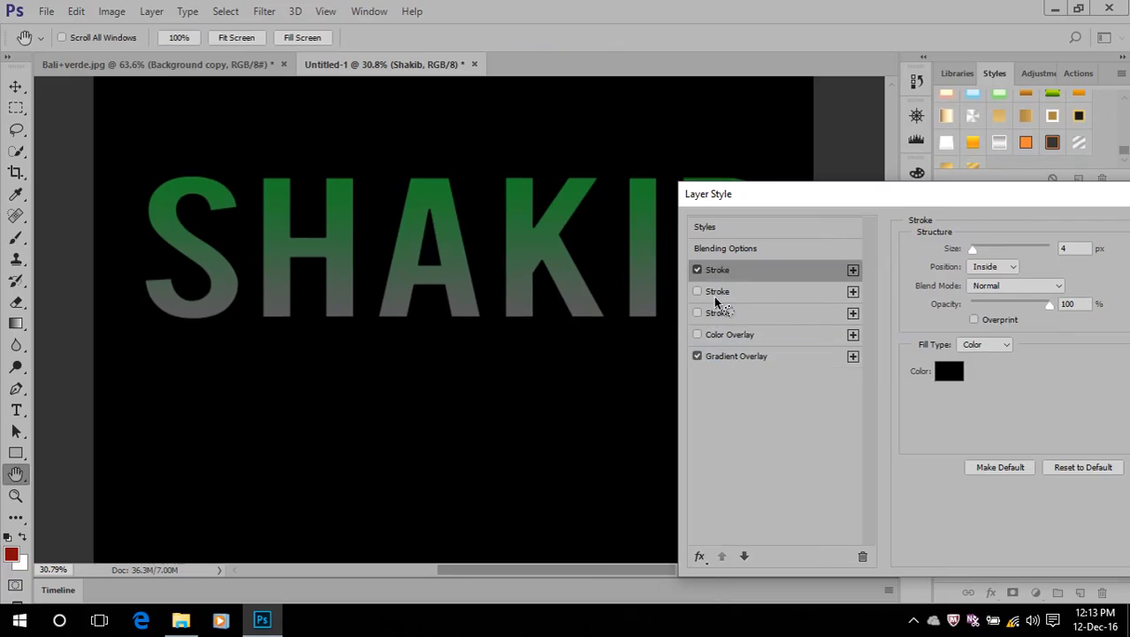
Set the new stroke's colour to white #ffffff
click(949, 371)
drag(734, 270, 500, 37)
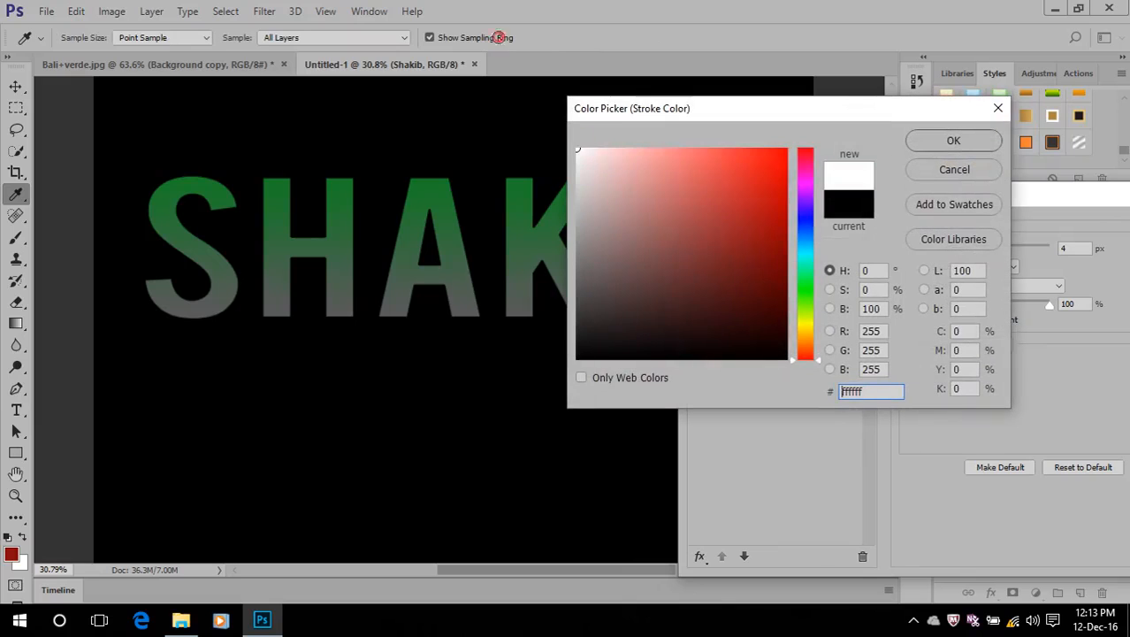
click(953, 141)
Set the white stroke's position to Outside and make it slightly thicker
click(990, 266)
click(982, 290)
click(989, 269)
click(989, 291)
click(990, 266)
click(988, 280)
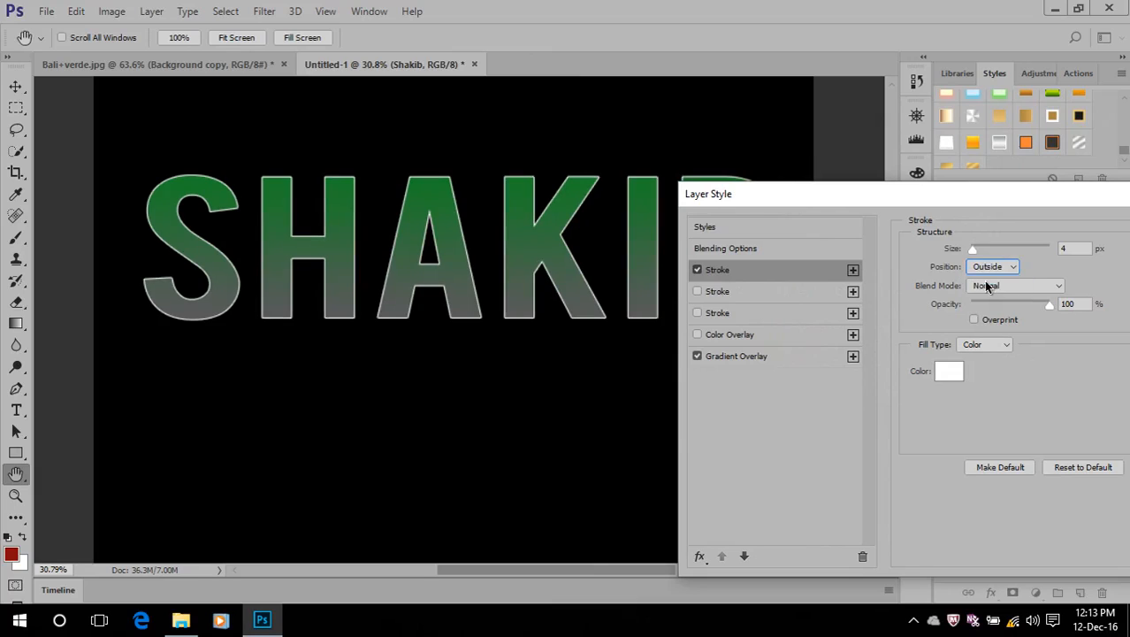
drag(974, 249, 977, 253)
Change the overlay gradient's 0% colour stop to golden brown #a37d2d
click(723, 357)
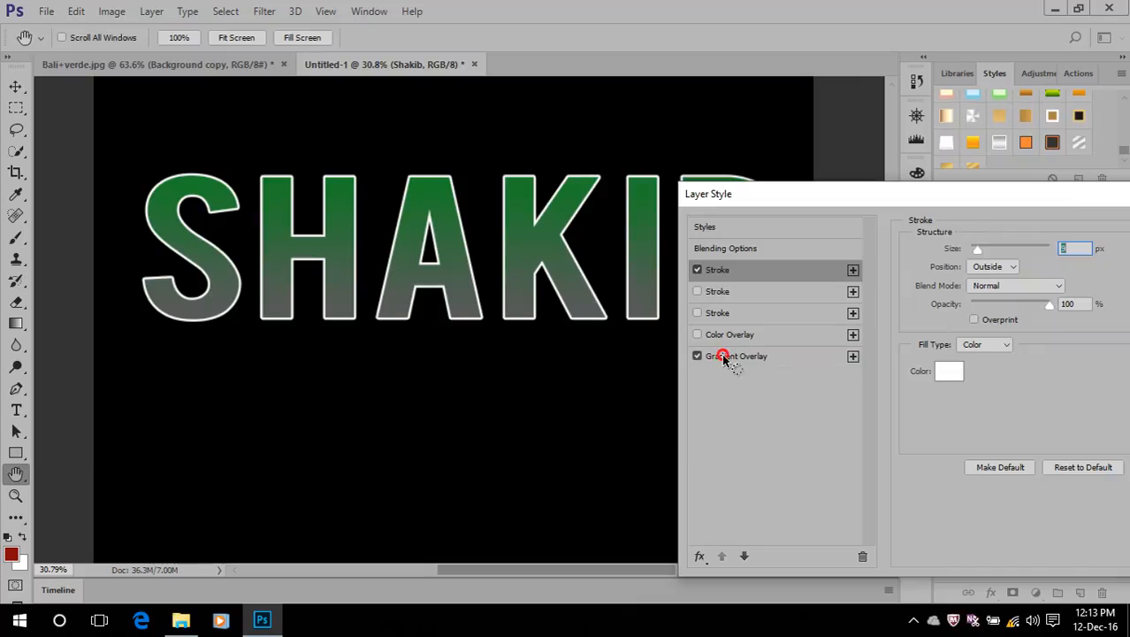
click(999, 294)
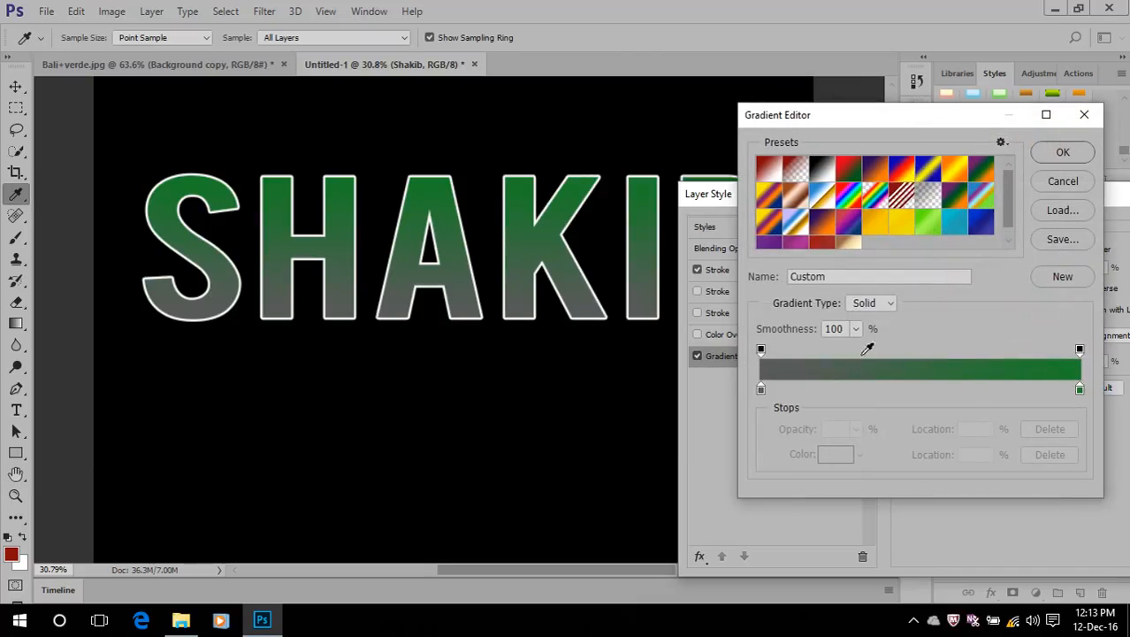
click(760, 389)
click(836, 454)
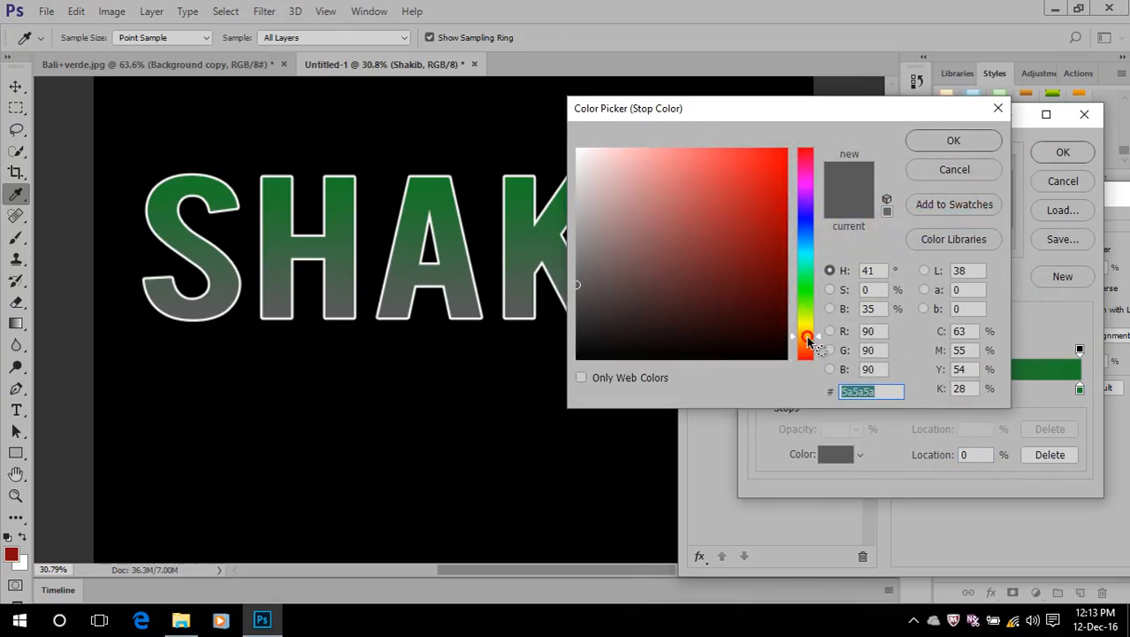
click(772, 244)
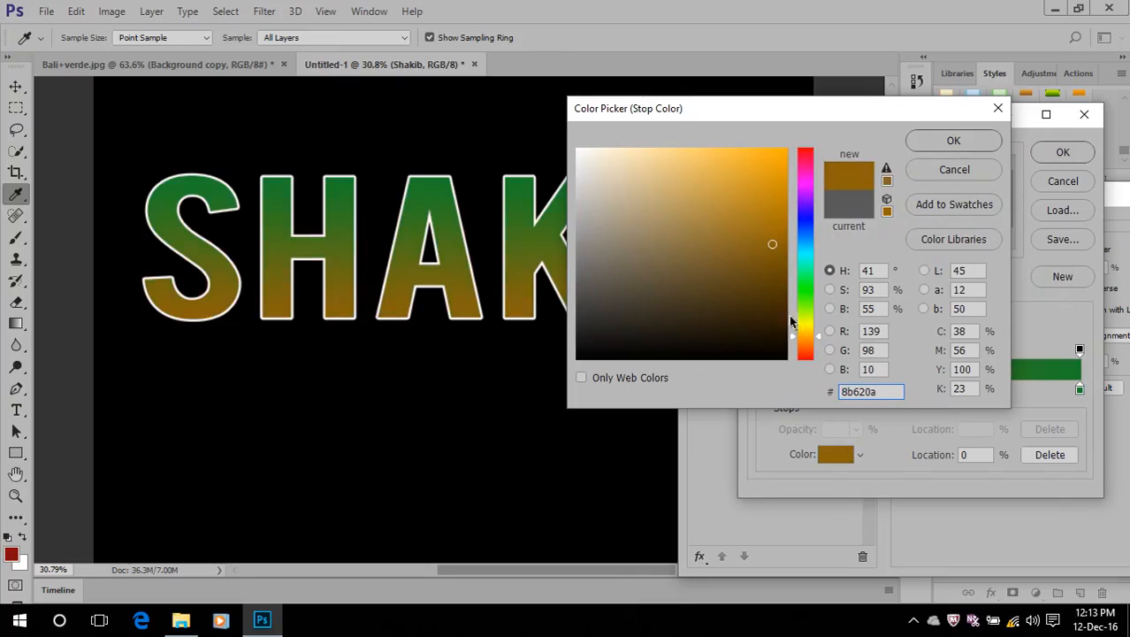
click(729, 225)
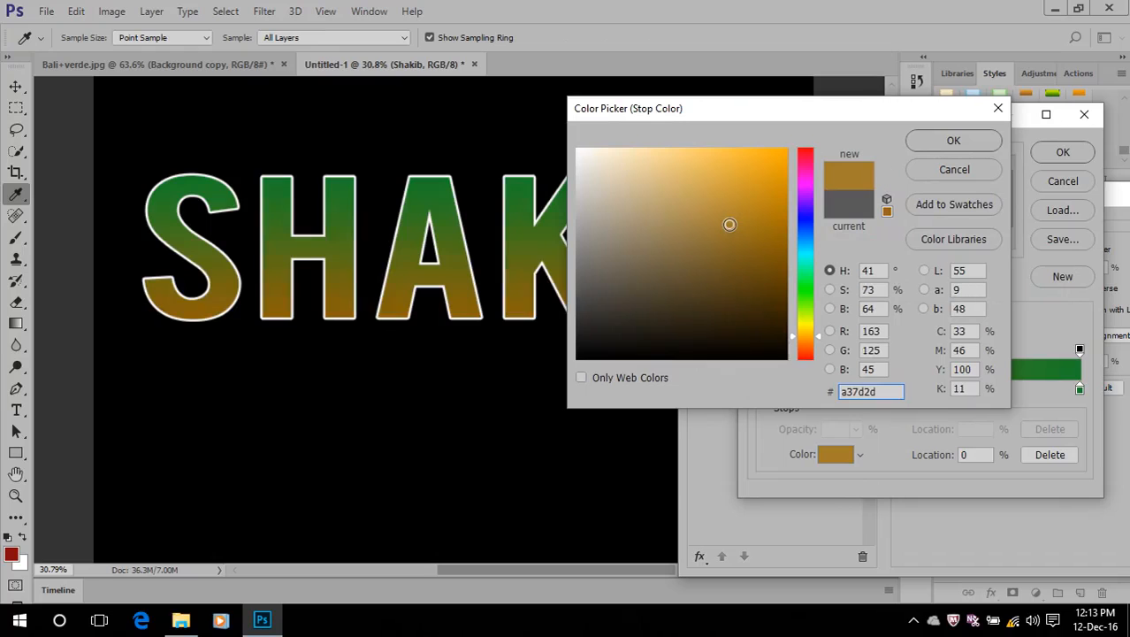
click(953, 140)
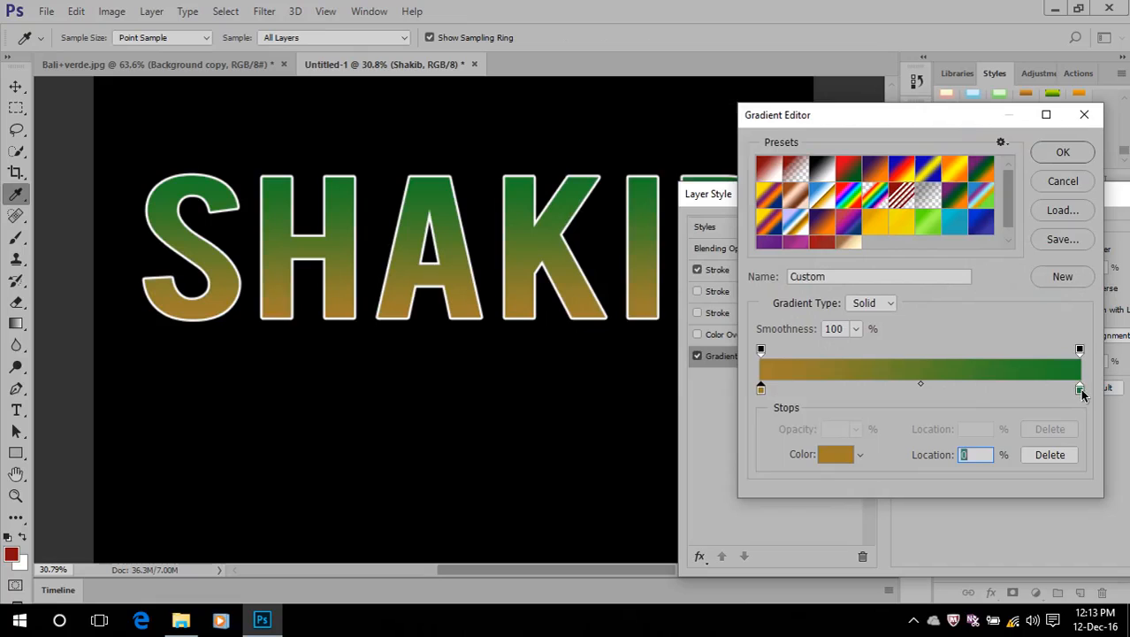
Change the overlay gradient's 100% colour stop to light gold #e7d067 and apply the layer style to the name text
click(1079, 390)
click(835, 454)
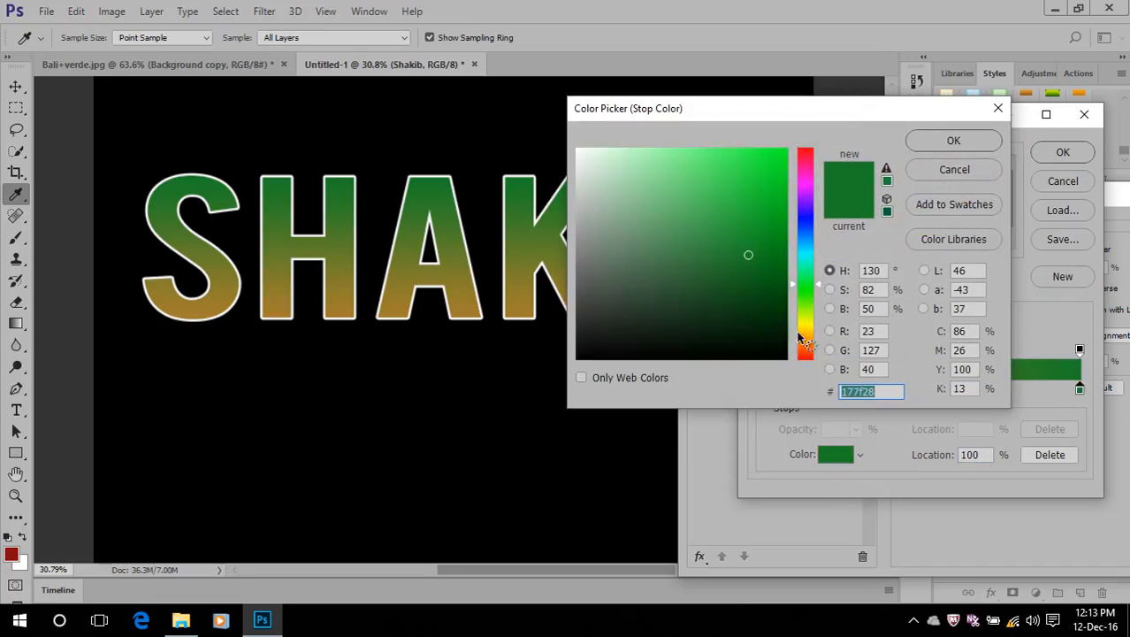
click(805, 332)
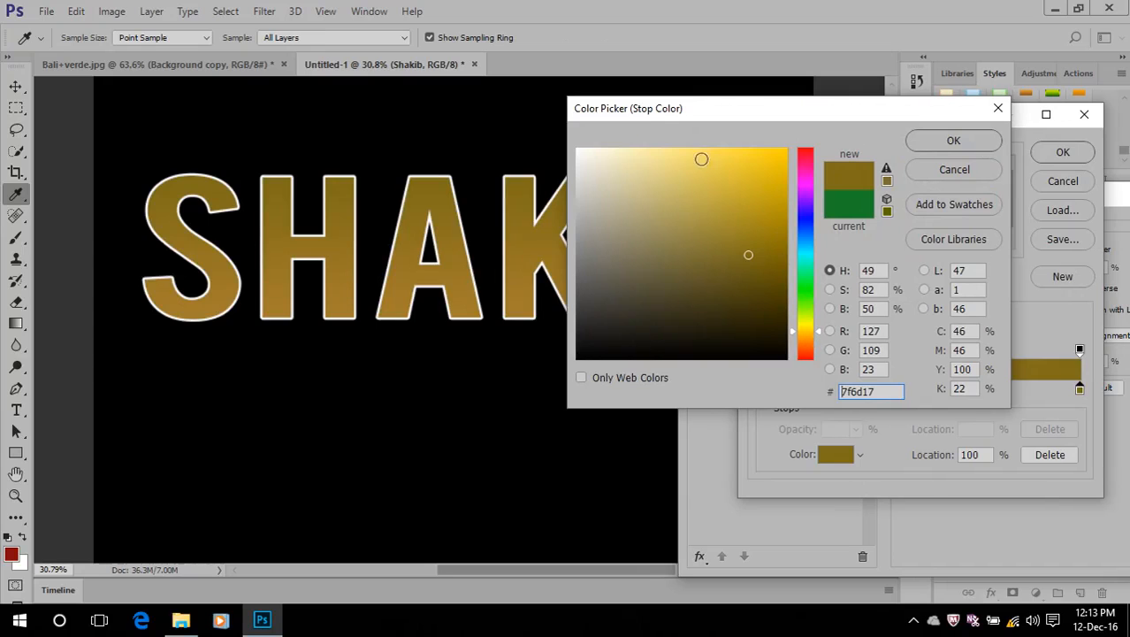
click(693, 168)
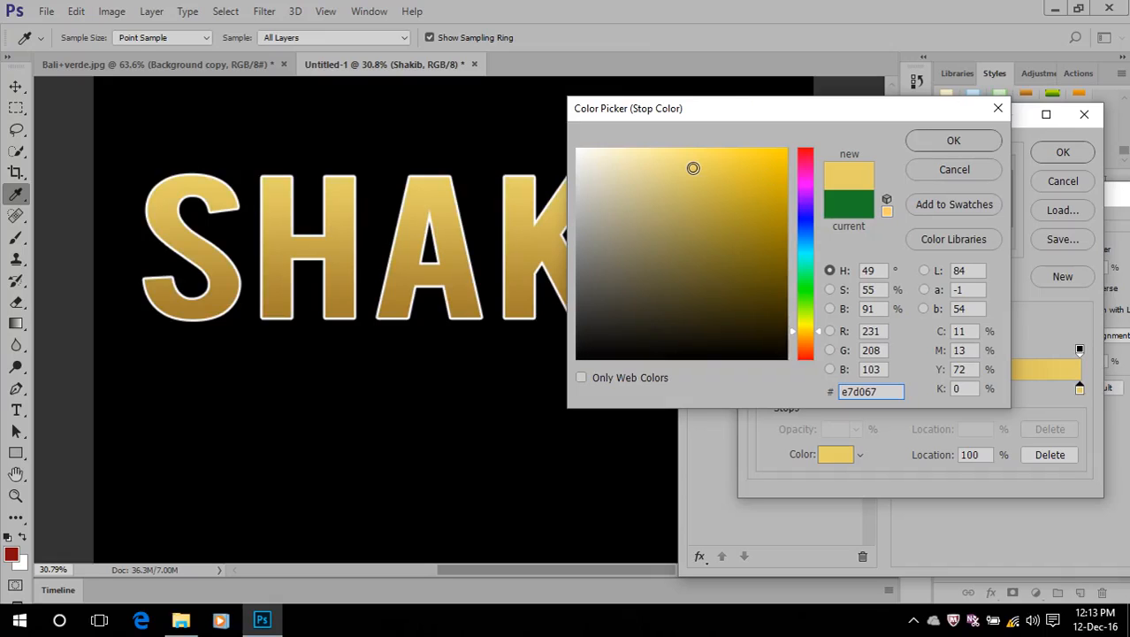
click(965, 142)
click(1066, 152)
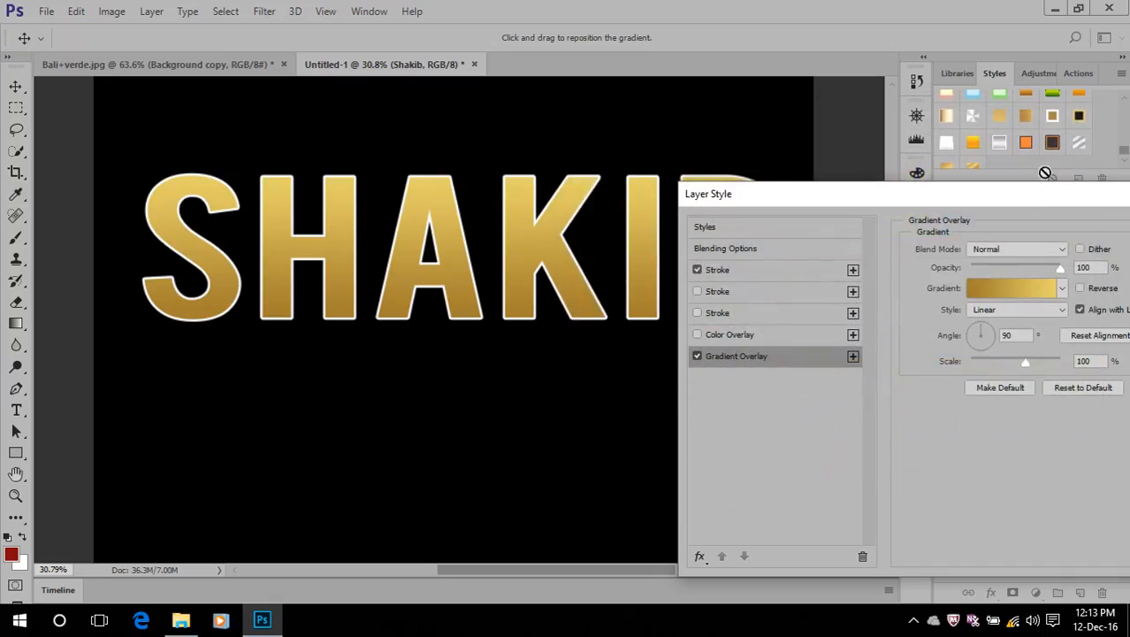
mouse_move(1025, 200)
mouse_down()
mouse_move(827, 232)
mouse_move(680, 338)
mouse_move(696, 341)
mouse_move(727, 300)
mouse_up()
click(928, 332)
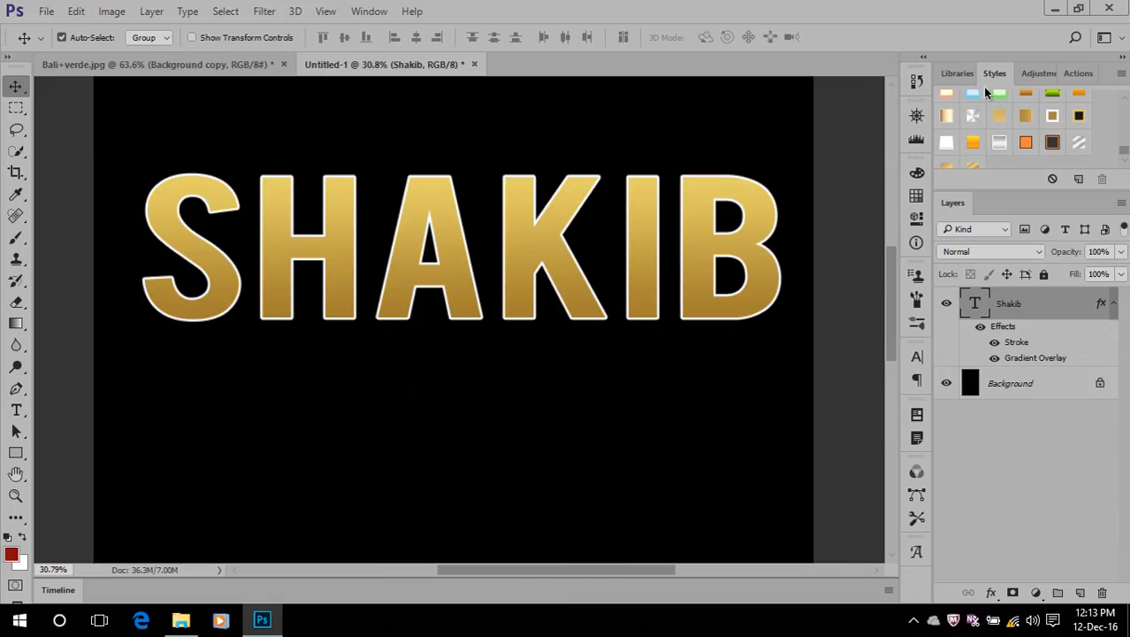
Save the name text's gold look as a new style preset with layer effects included, also adding it to the current library
click(369, 10)
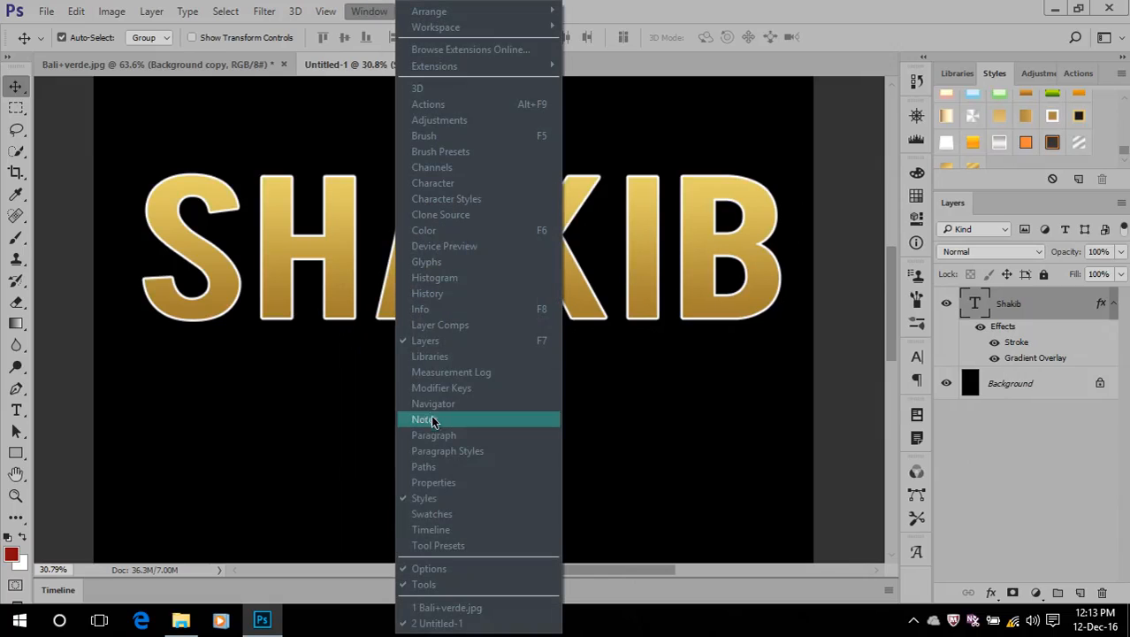
click(754, 8)
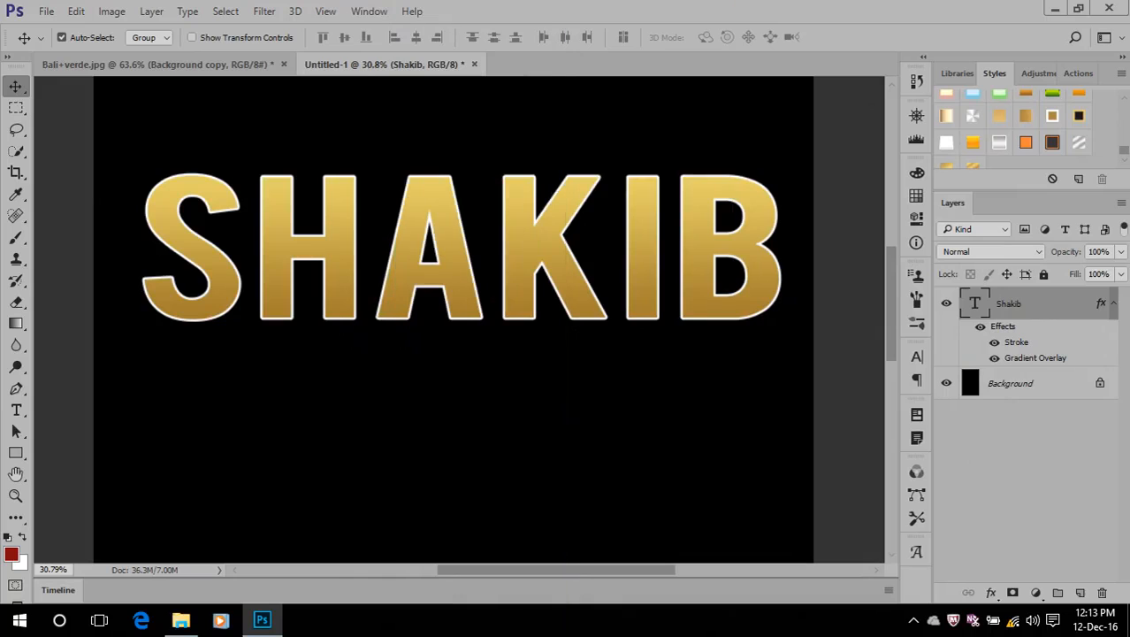
click(1018, 168)
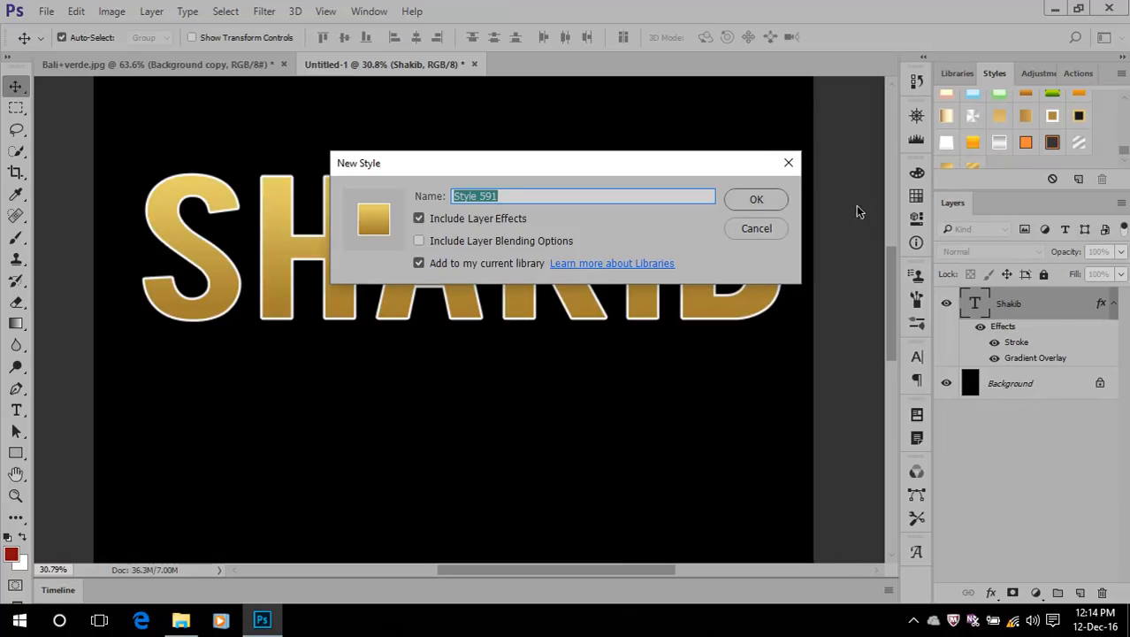
click(760, 201)
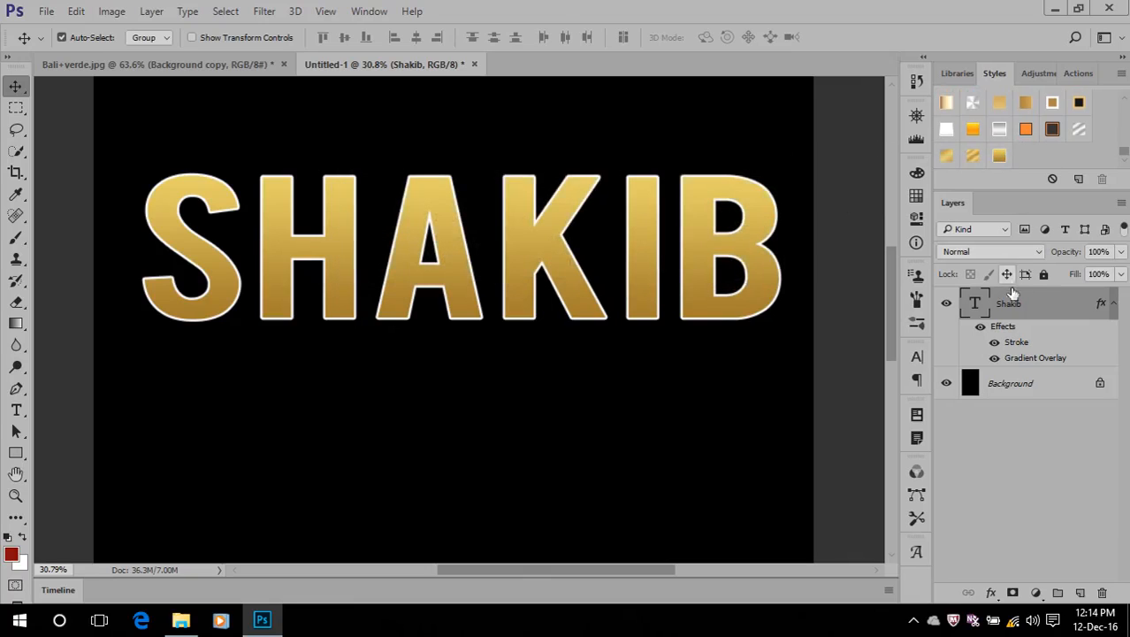
Delete the name text's layer effects and reapply the look with the newly saved gold style preset
mouse_move(989, 328)
mouse_down()
mouse_move(1039, 386)
mouse_move(1103, 593)
mouse_up()
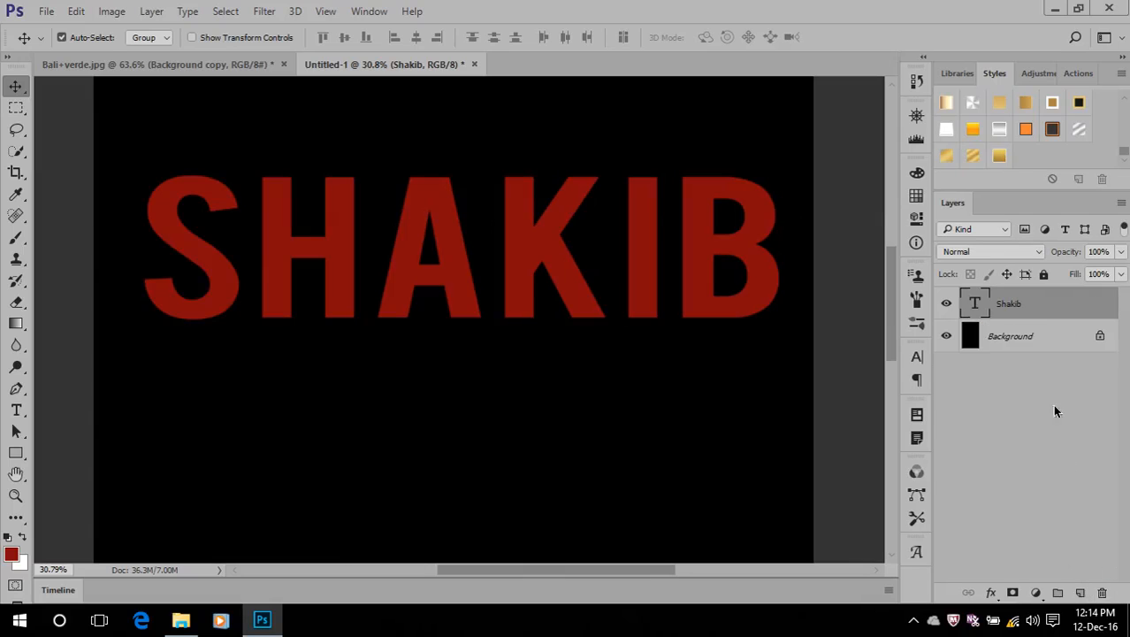
click(998, 157)
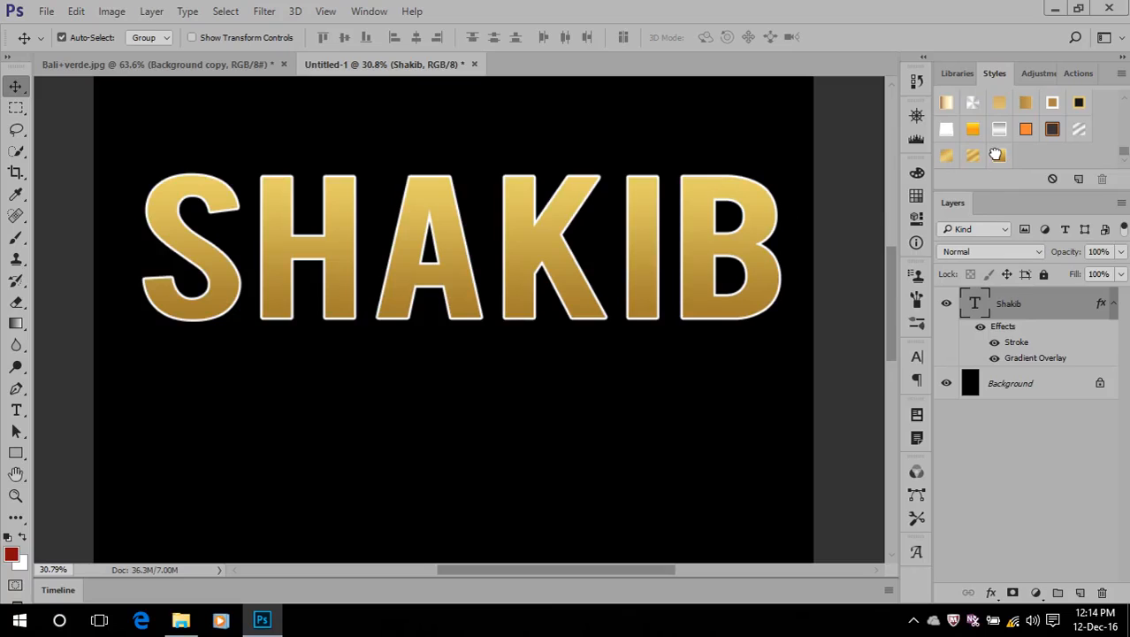
Remove all layer effects from the name text, leaving it in plain red
mouse_move(1003, 328)
mouse_down()
mouse_move(1044, 478)
mouse_move(1006, 320)
mouse_move(1001, 328)
mouse_up()
drag(1005, 327, 1101, 589)
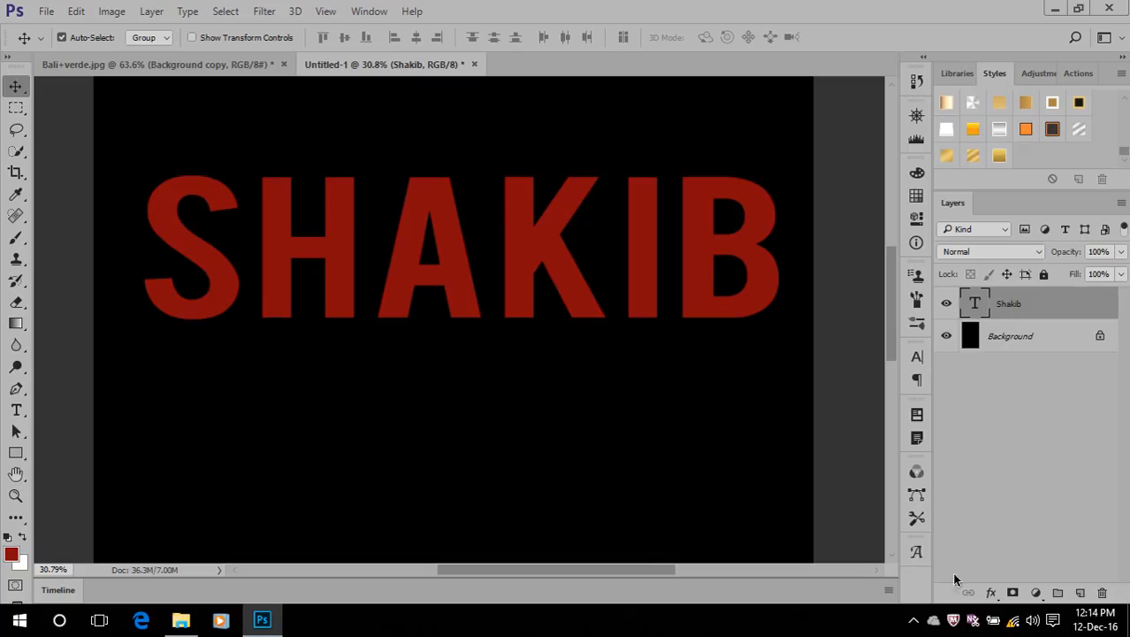
click(993, 596)
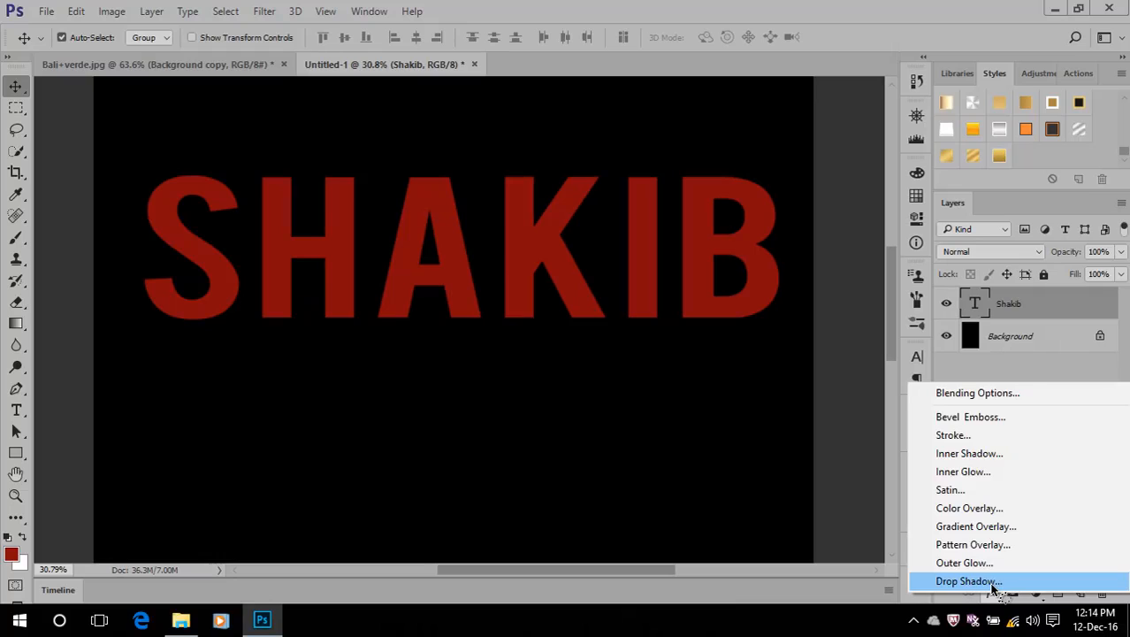
click(990, 398)
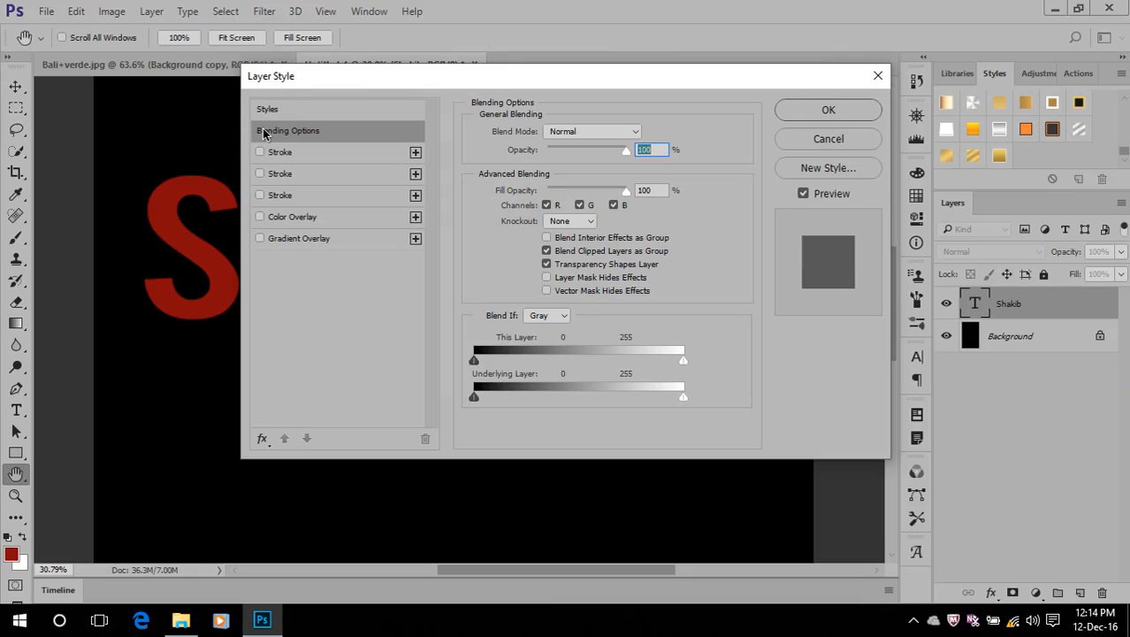
click(829, 139)
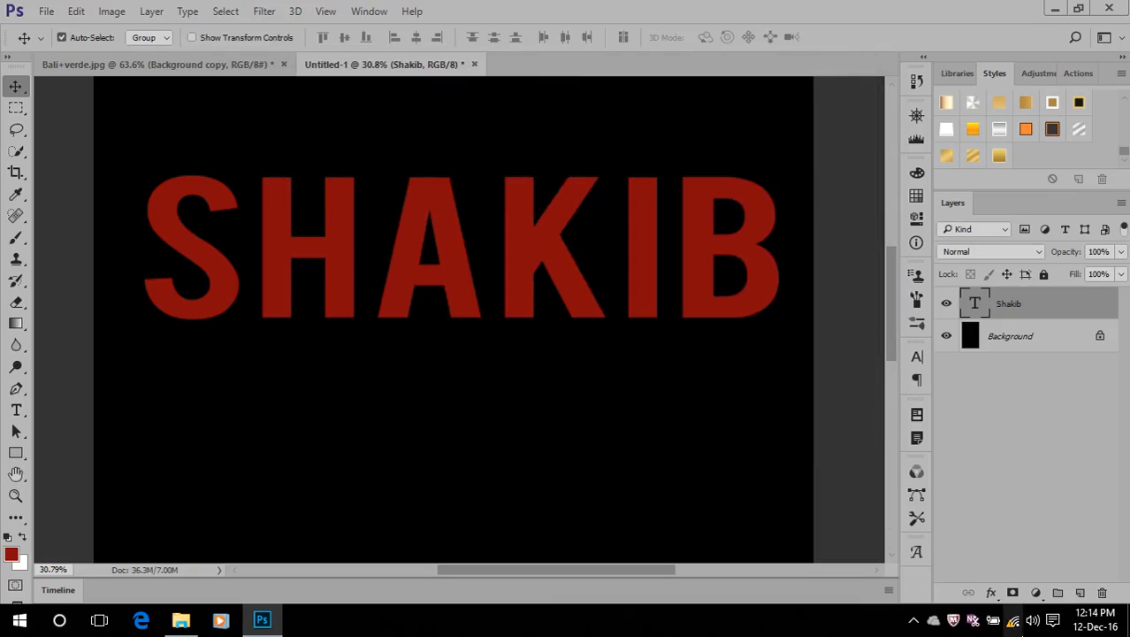
click(991, 592)
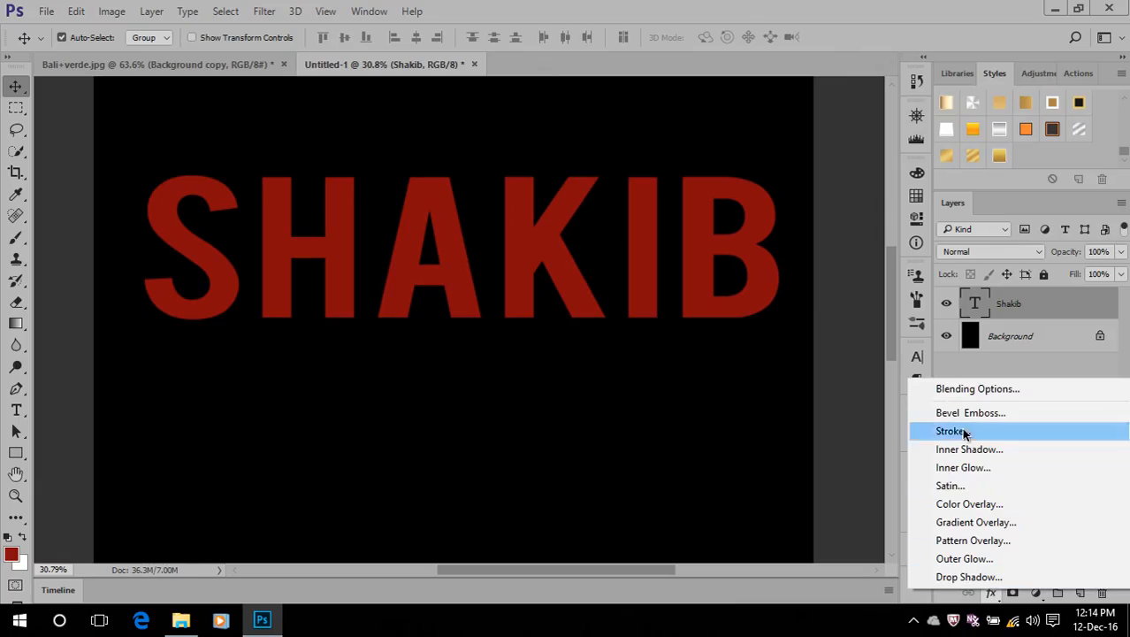
click(822, 3)
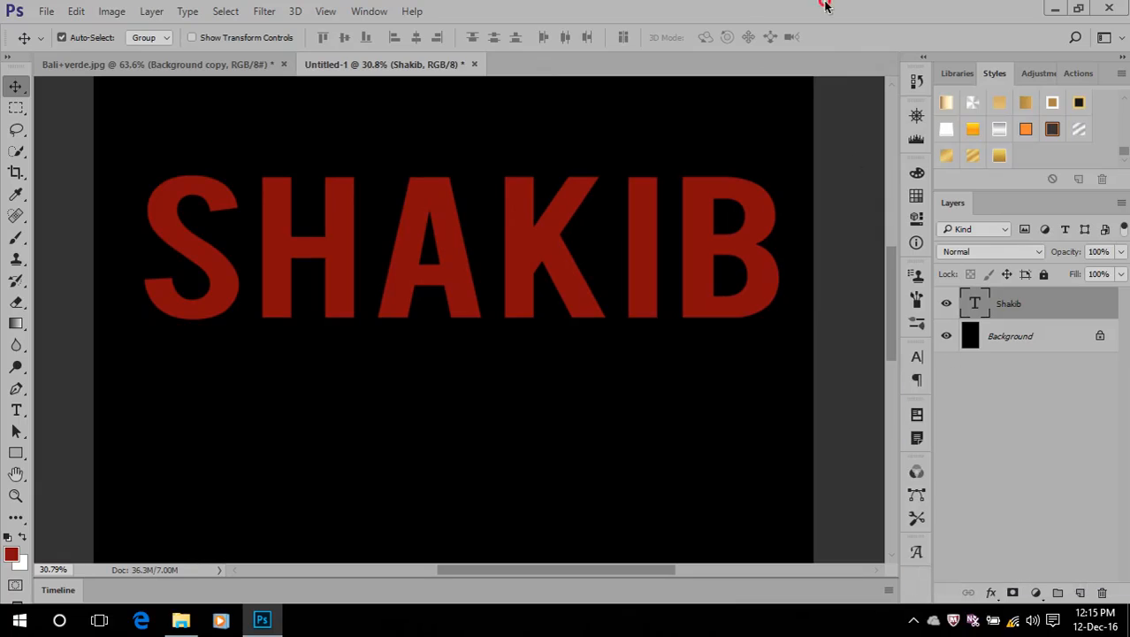
Open the name text's Blending Options and show all available effects in the layer style list
click(991, 595)
click(958, 403)
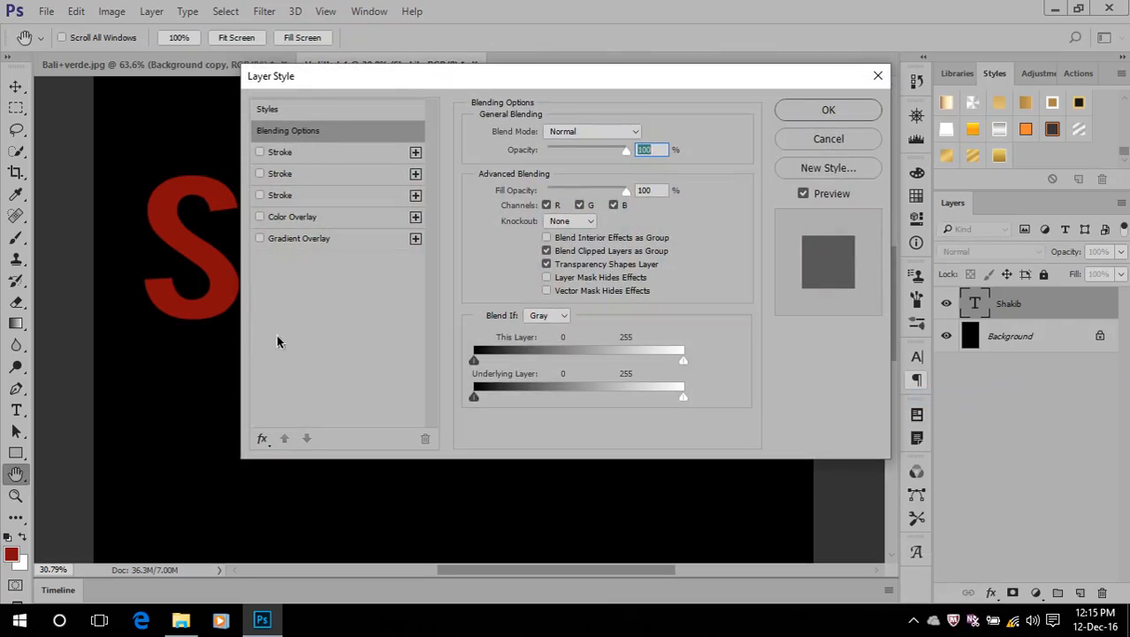
click(262, 438)
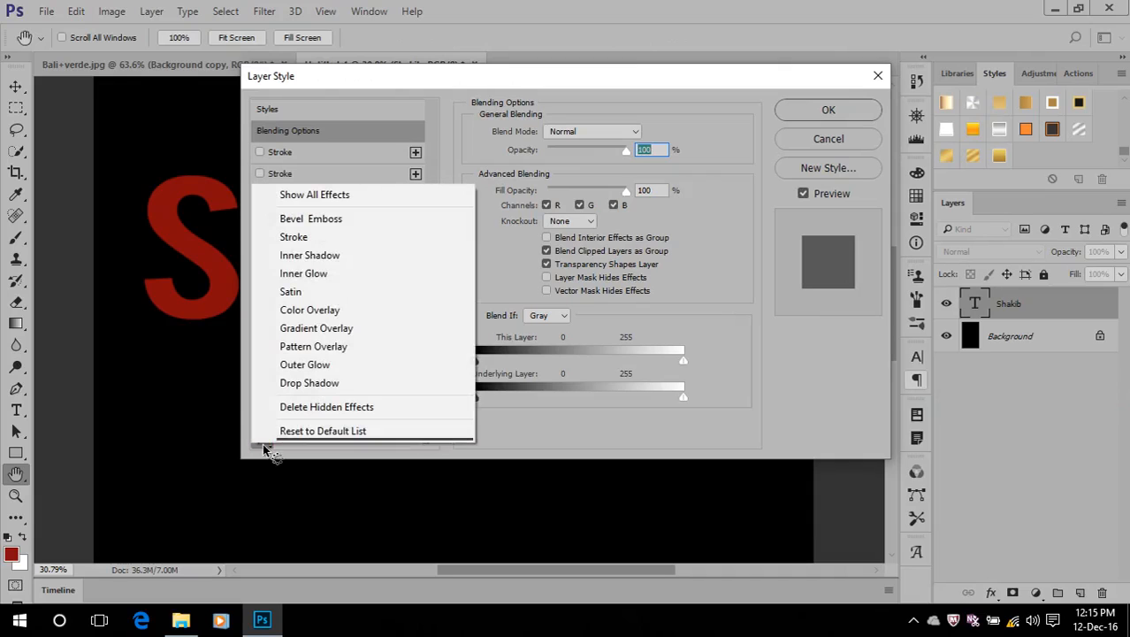
click(338, 195)
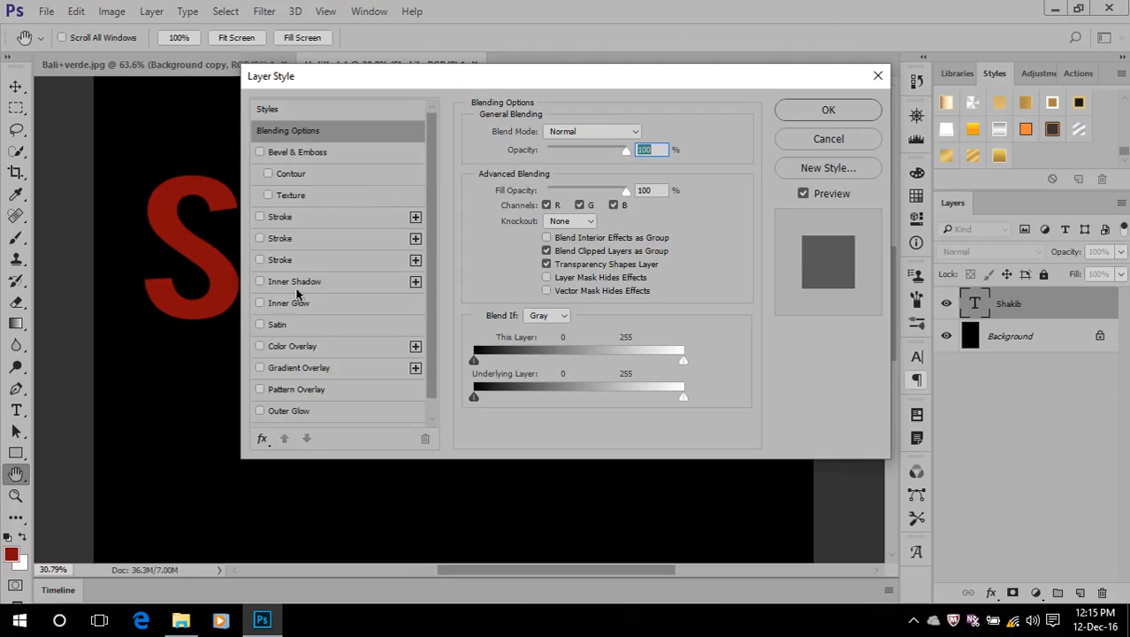
click(263, 441)
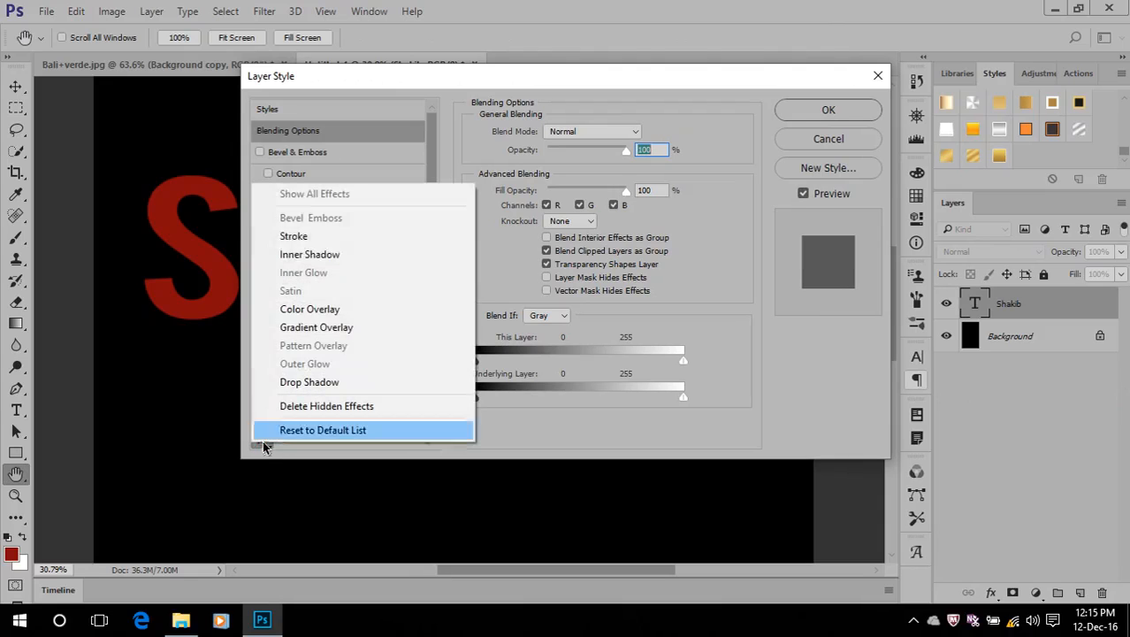
click(311, 195)
scroll(323, 218, down, 1)
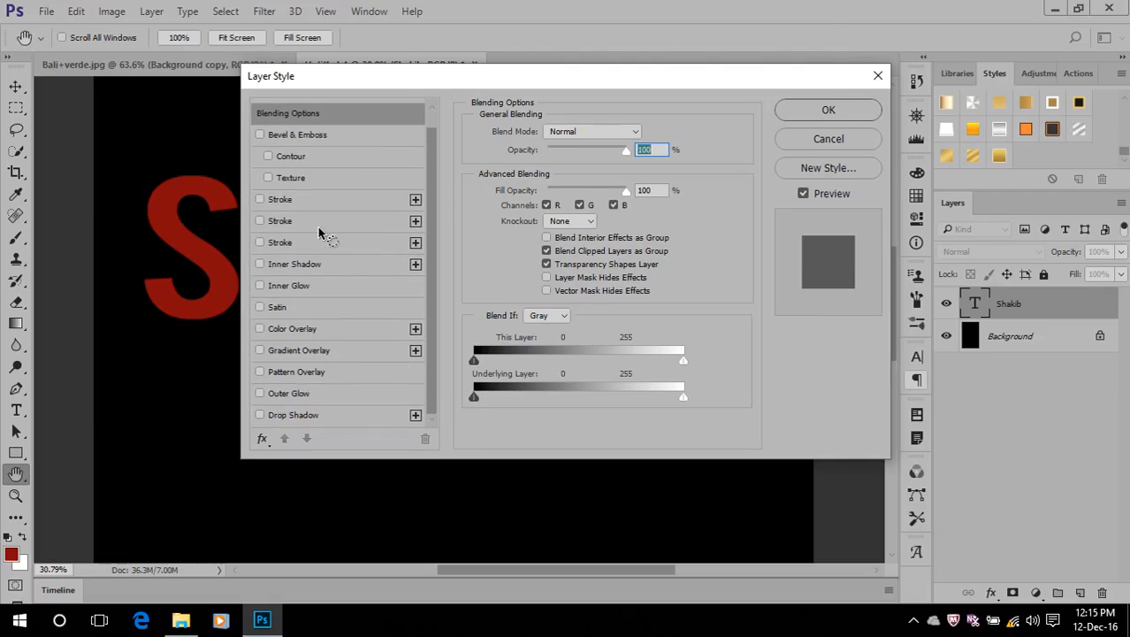
scroll(318, 232, up, 1)
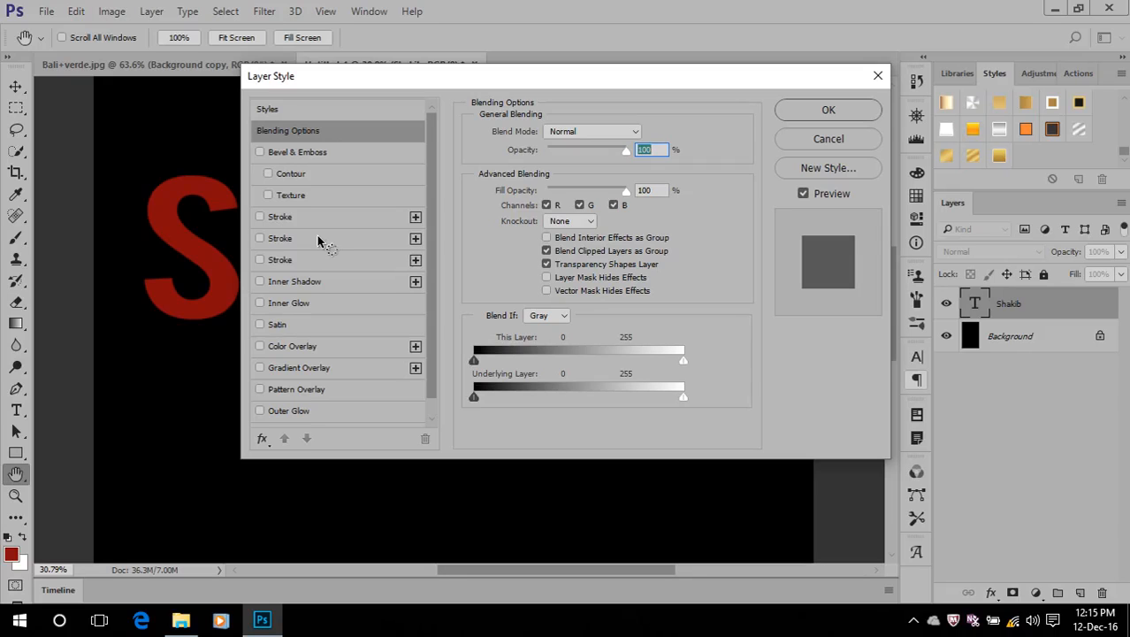
Cancel the open layer style settings without applying any changes to the name text
click(263, 442)
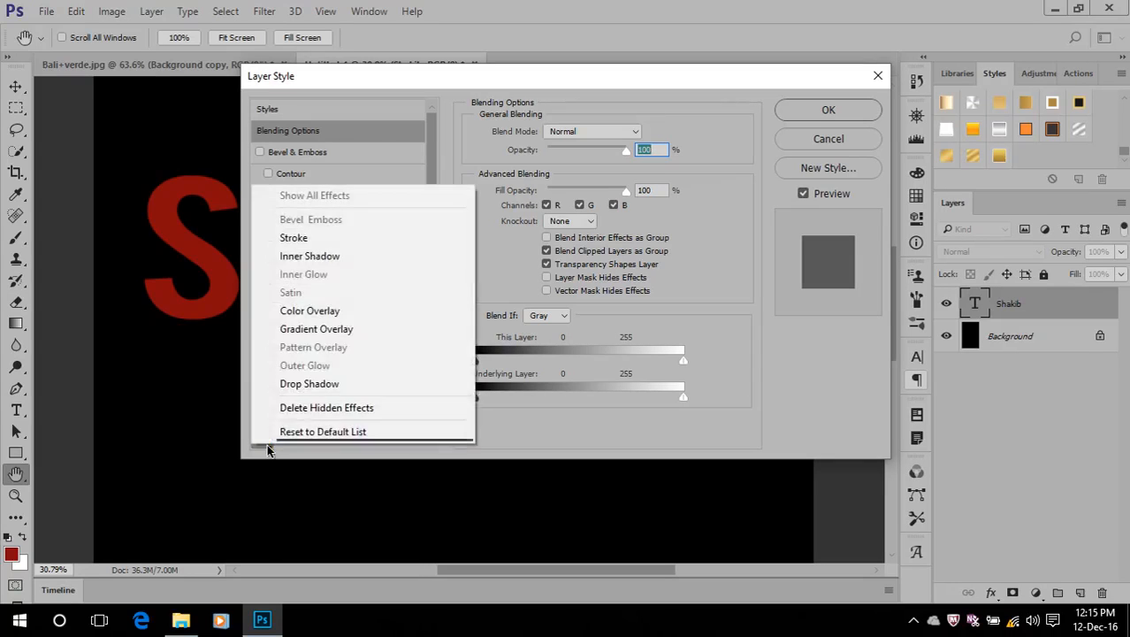
click(840, 142)
click(827, 145)
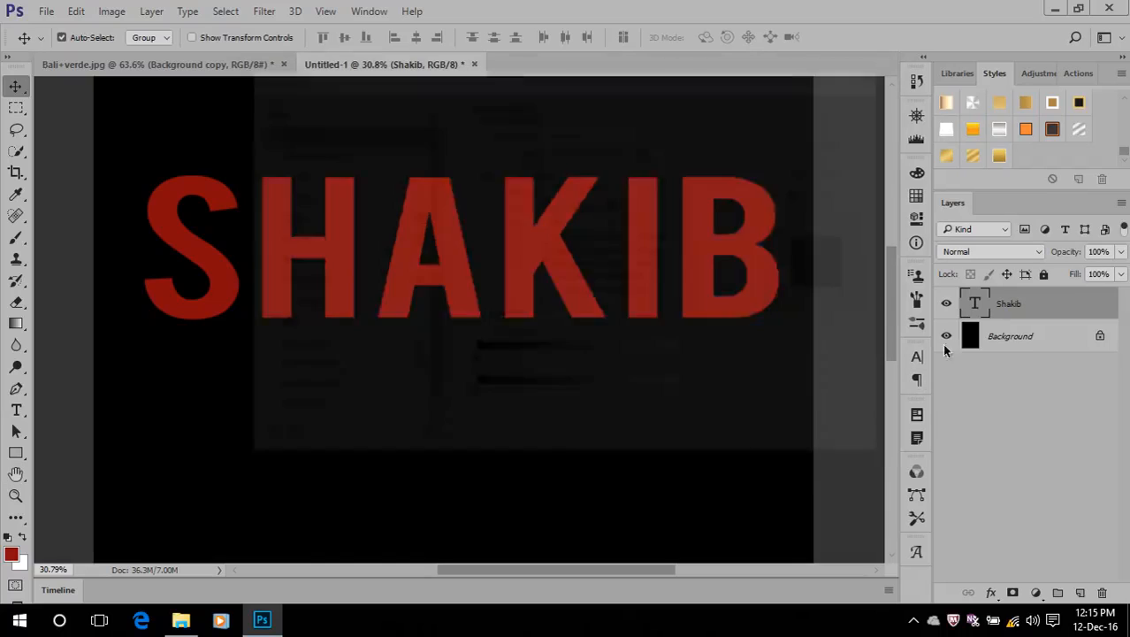
Add a Bevel & Emboss effect to the name text with depth 282% and size 59 px
click(991, 592)
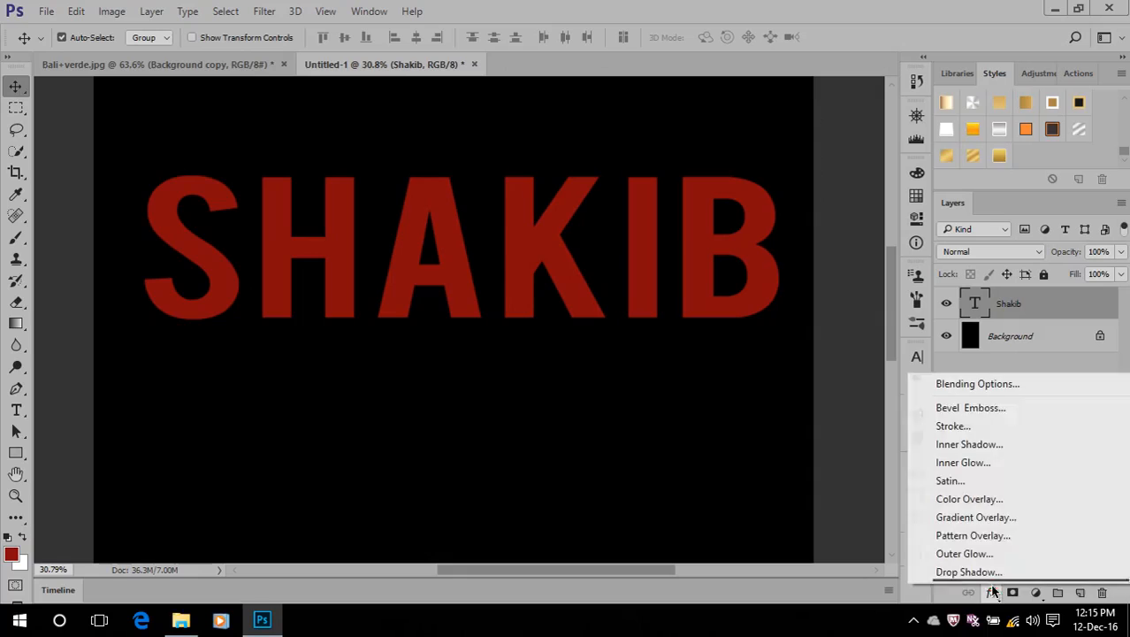
click(971, 408)
drag(471, 79, 838, 111)
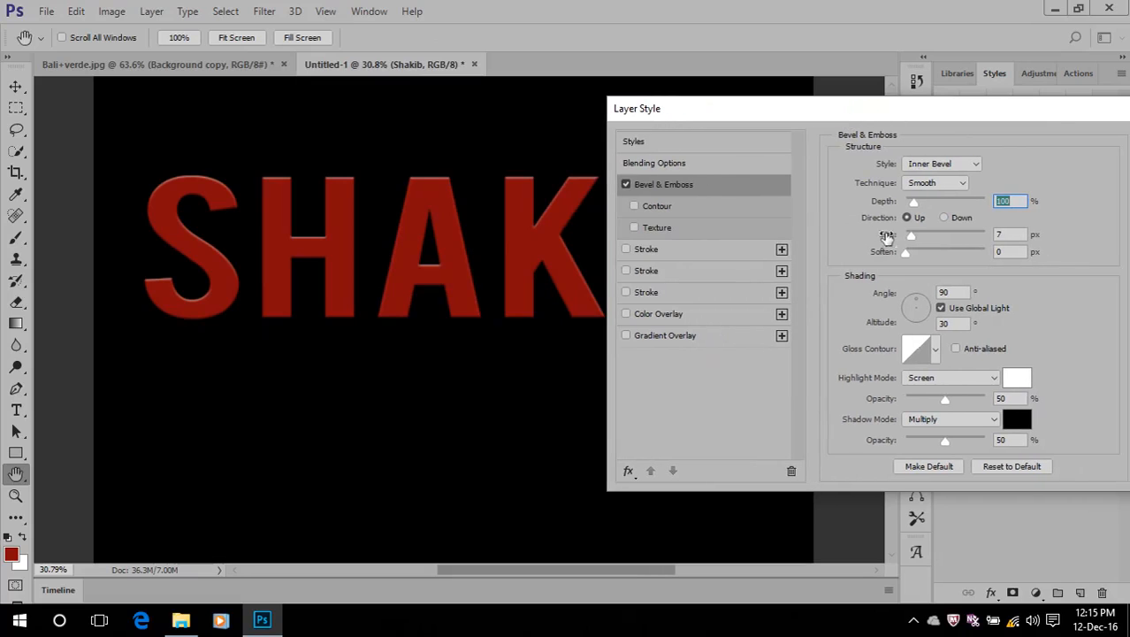
drag(920, 205, 930, 237)
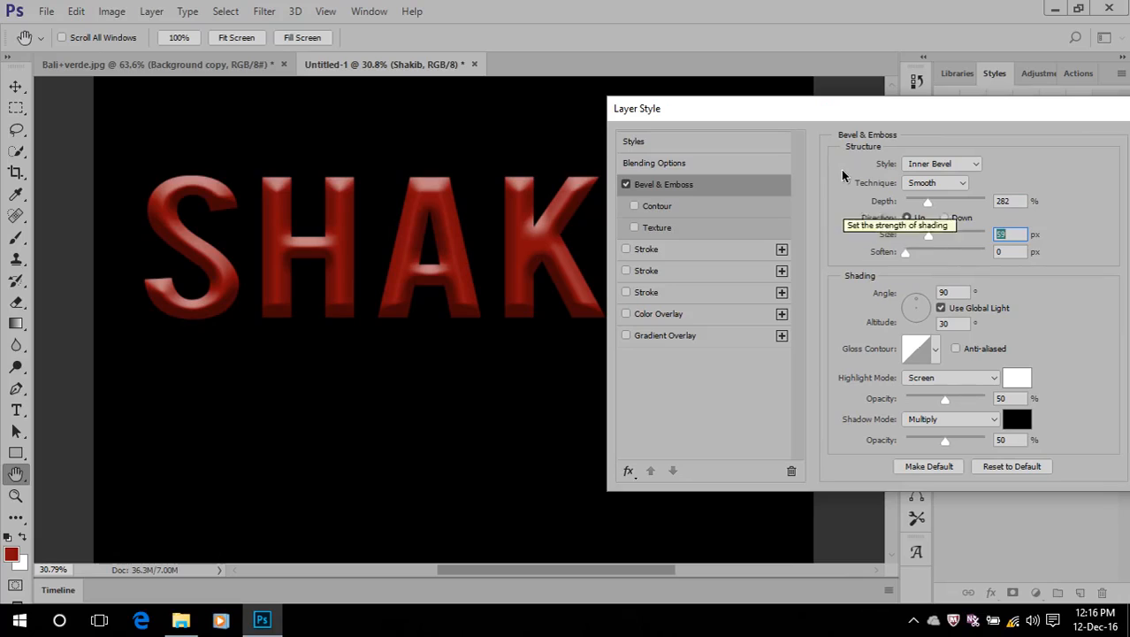
Try the Outer Bevel, Emboss, Pillow Emboss and Stroke Emboss styles on the text, and return to Inner Bevel
click(931, 164)
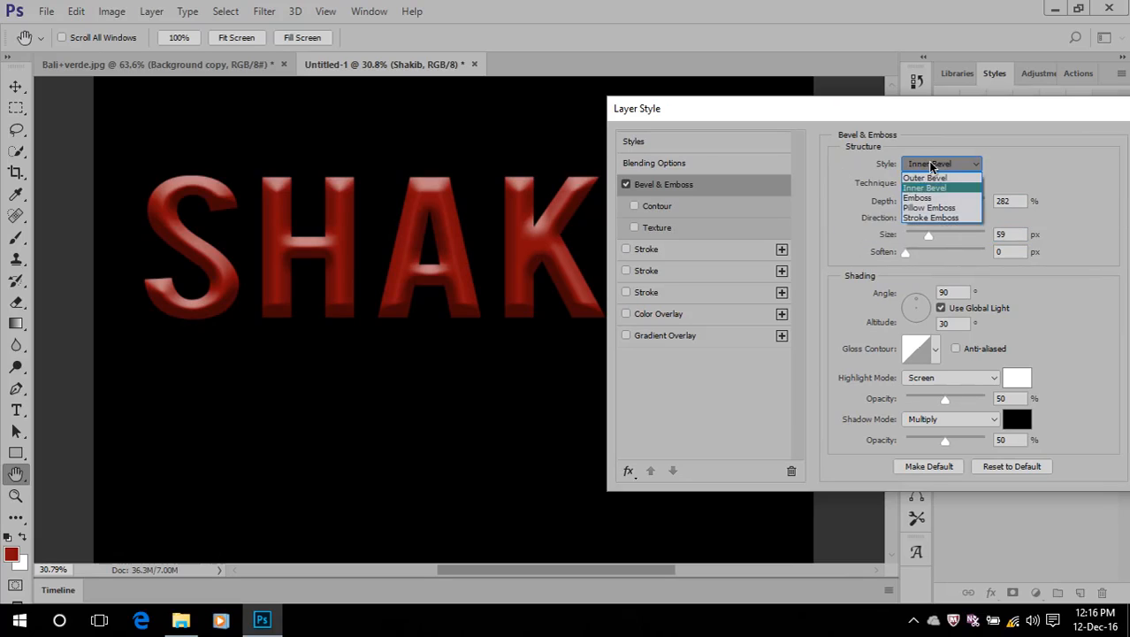
click(931, 178)
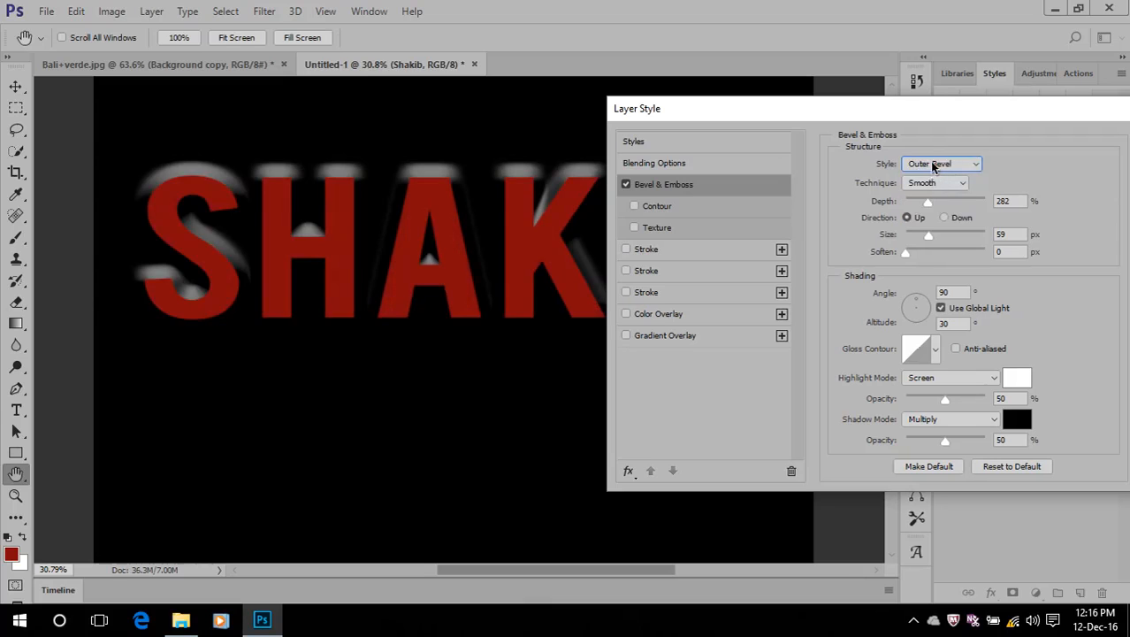
click(936, 164)
click(933, 198)
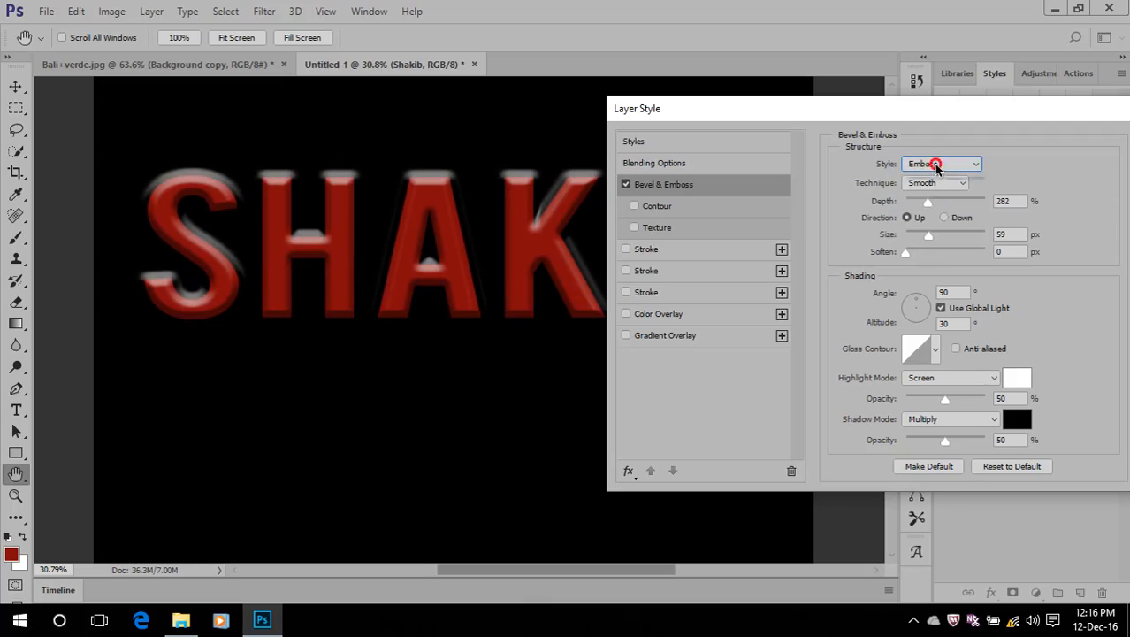
click(936, 165)
click(936, 207)
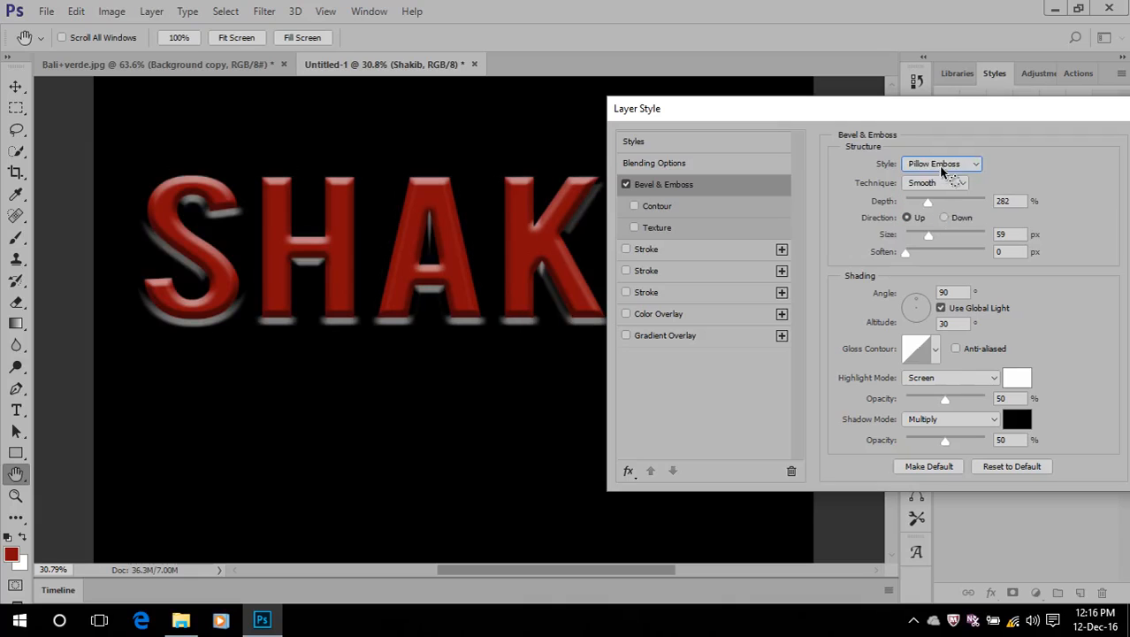
click(936, 164)
click(936, 218)
click(924, 164)
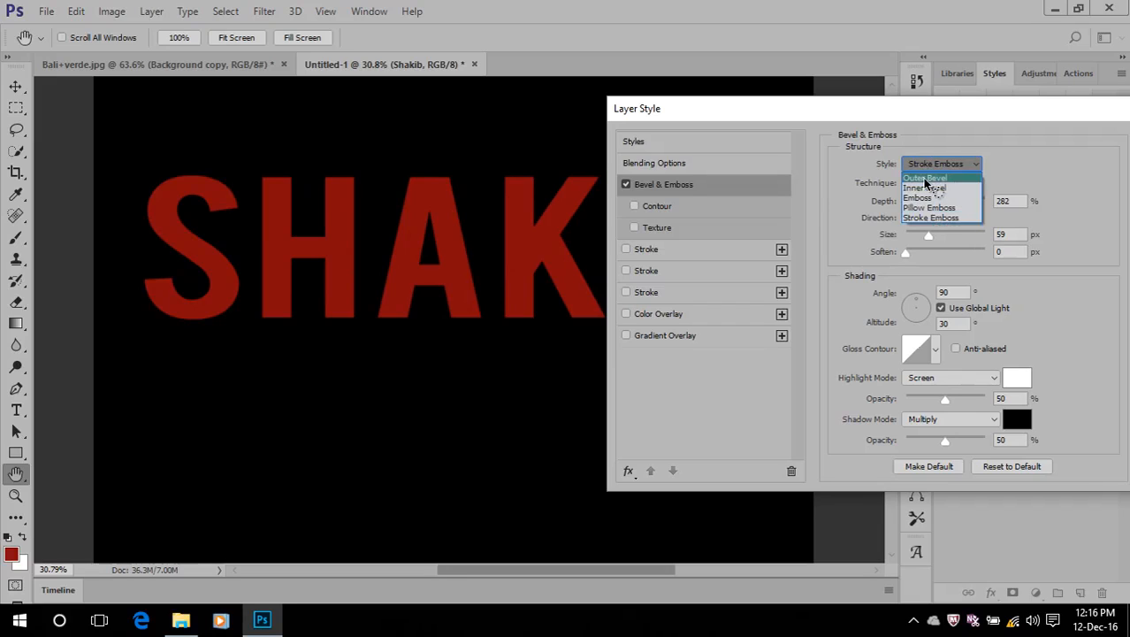
click(925, 180)
click(927, 163)
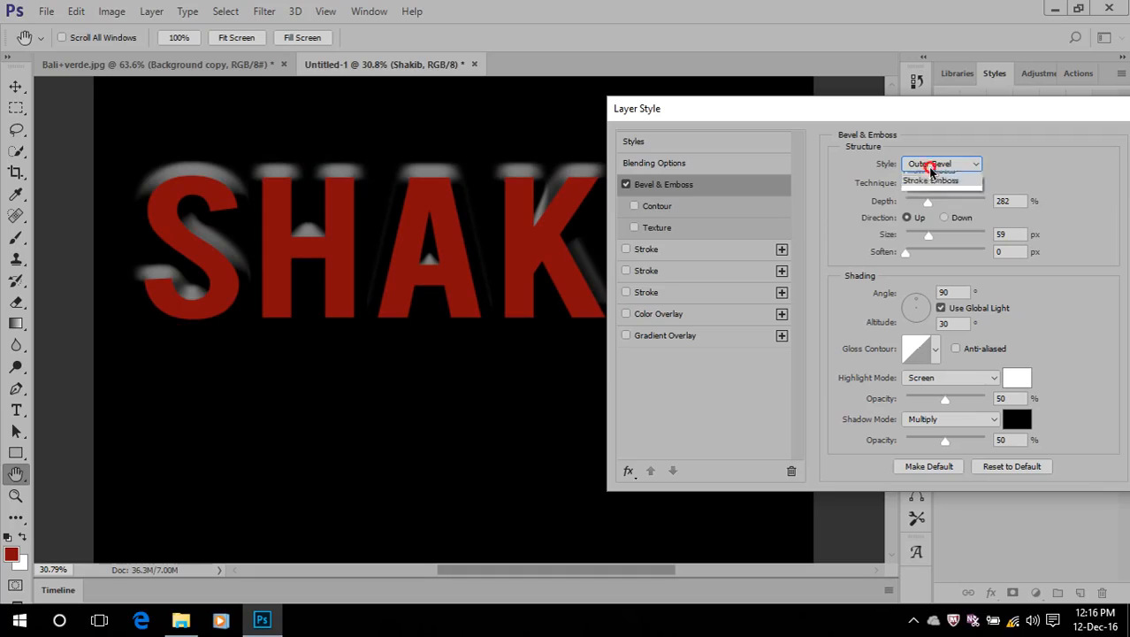
click(924, 187)
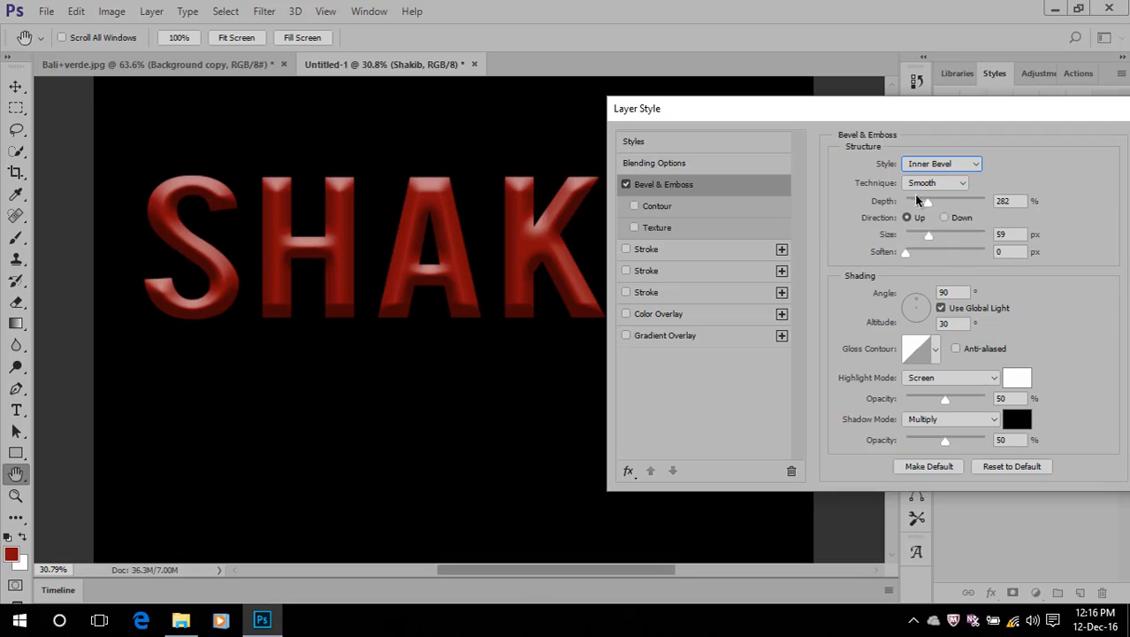
Raise the bevel's depth to 1000% and try larger and smaller sizes, ending at 24 px
drag(929, 202, 1022, 196)
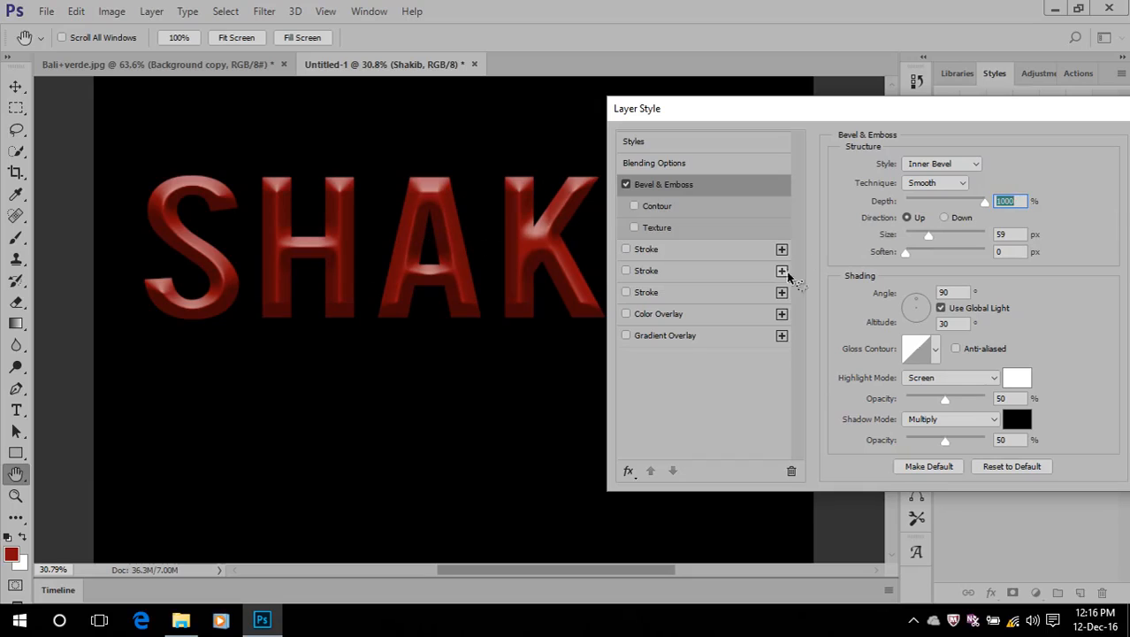
drag(926, 239, 947, 240)
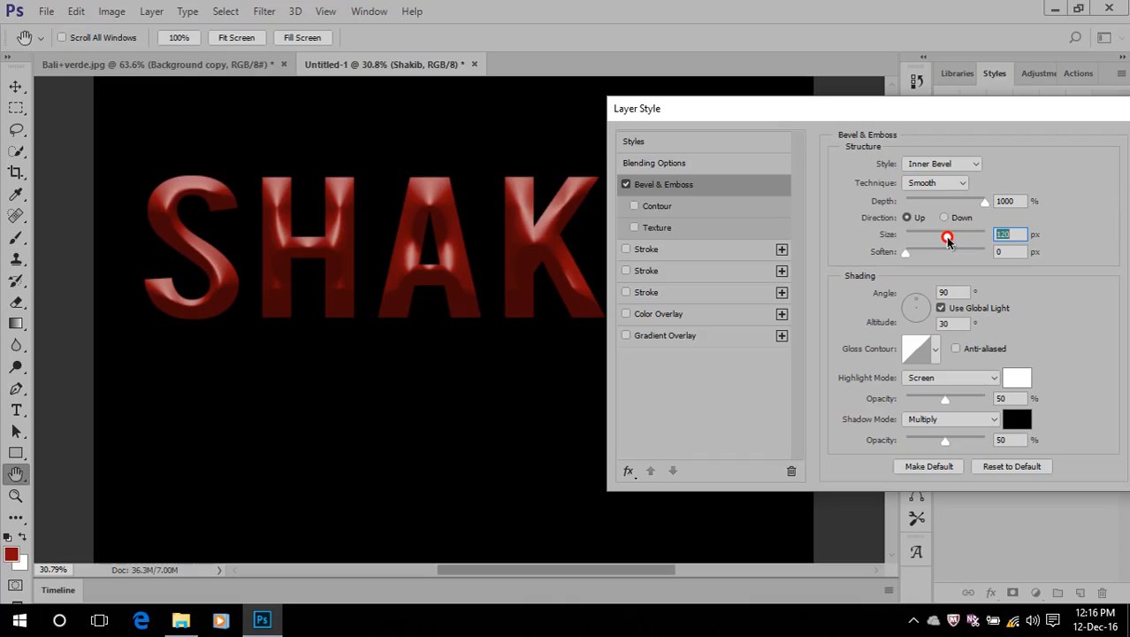
drag(947, 238, 948, 238)
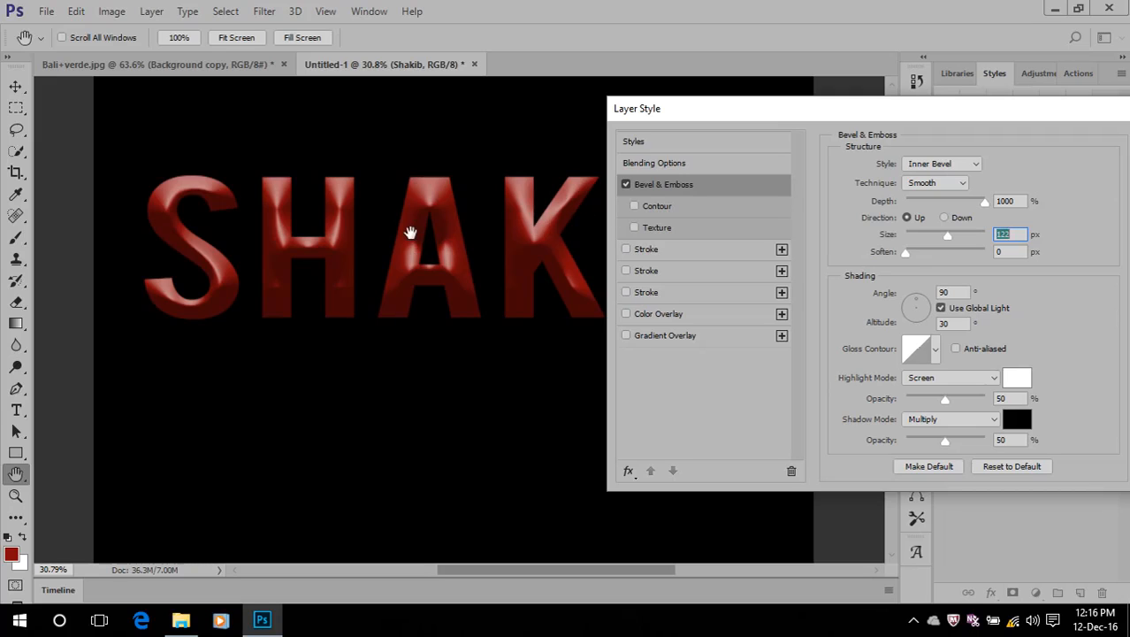
drag(947, 235, 914, 256)
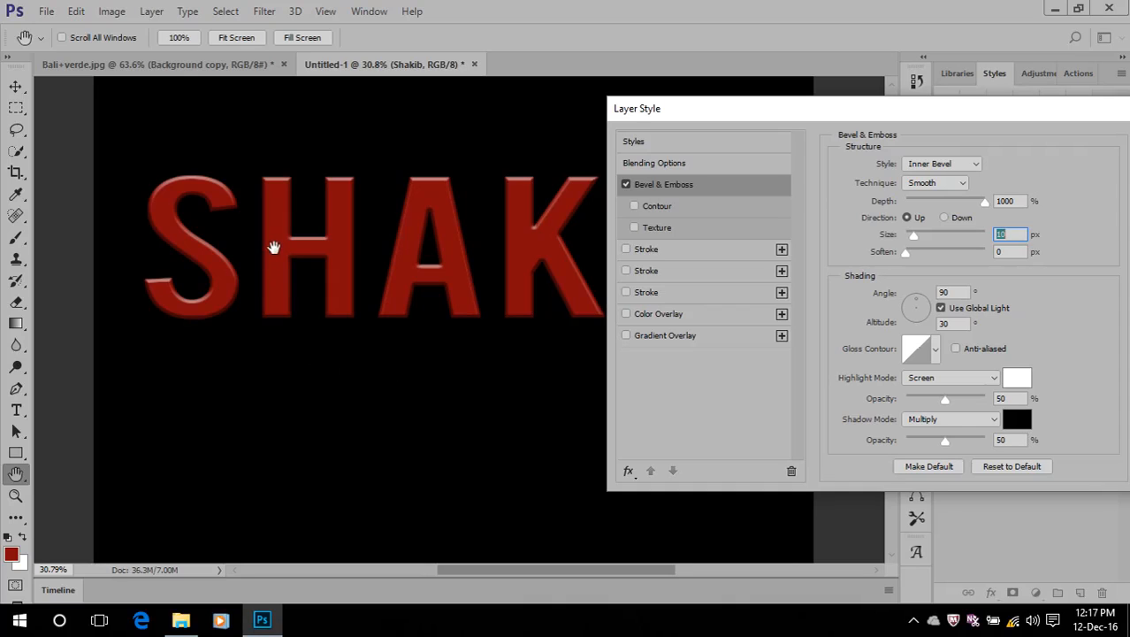
mouse_move(912, 237)
mouse_down()
mouse_move(980, 233)
mouse_move(918, 234)
mouse_up()
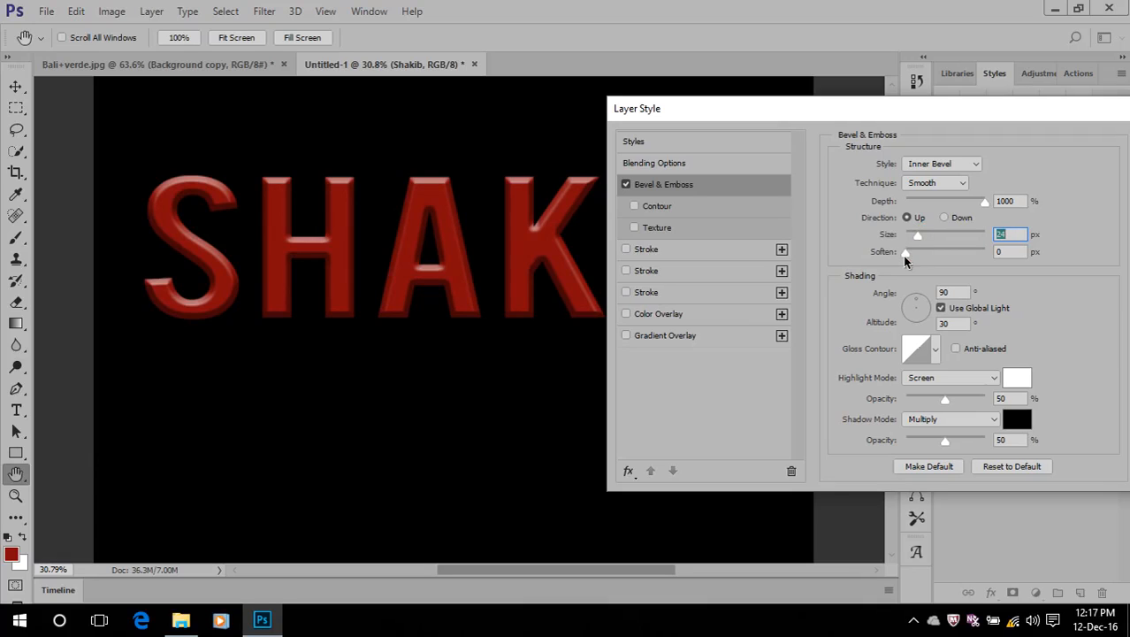
Set the bevel's size to 57 px and its soften value to 3 px
click(906, 252)
mouse_move(909, 254)
mouse_down()
mouse_move(921, 254)
mouse_move(828, 279)
mouse_up()
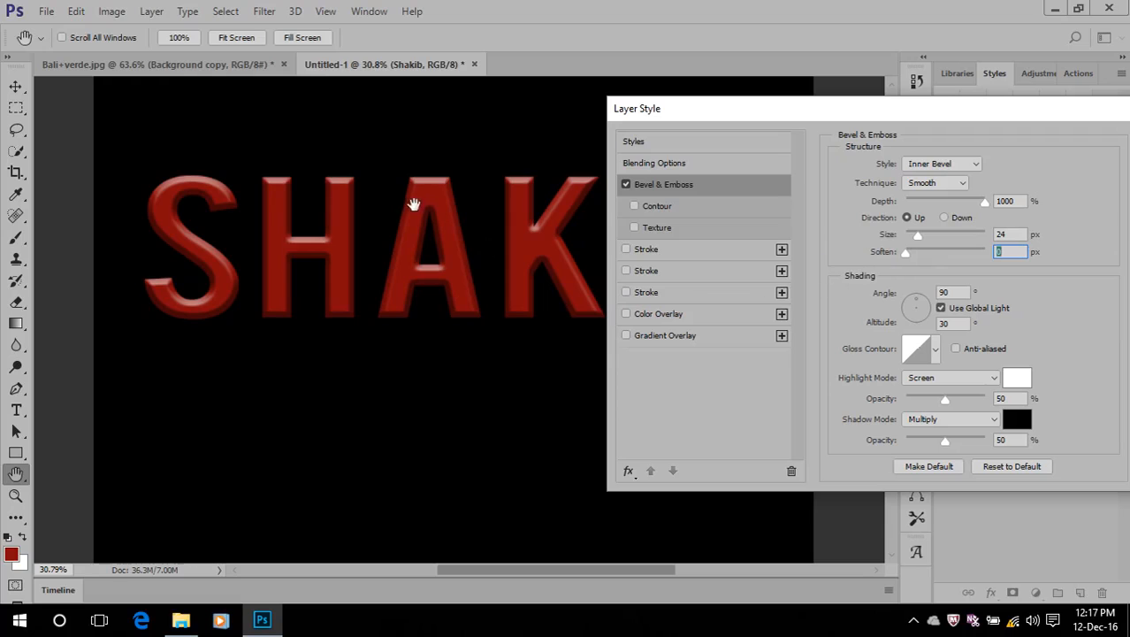
drag(918, 236, 928, 239)
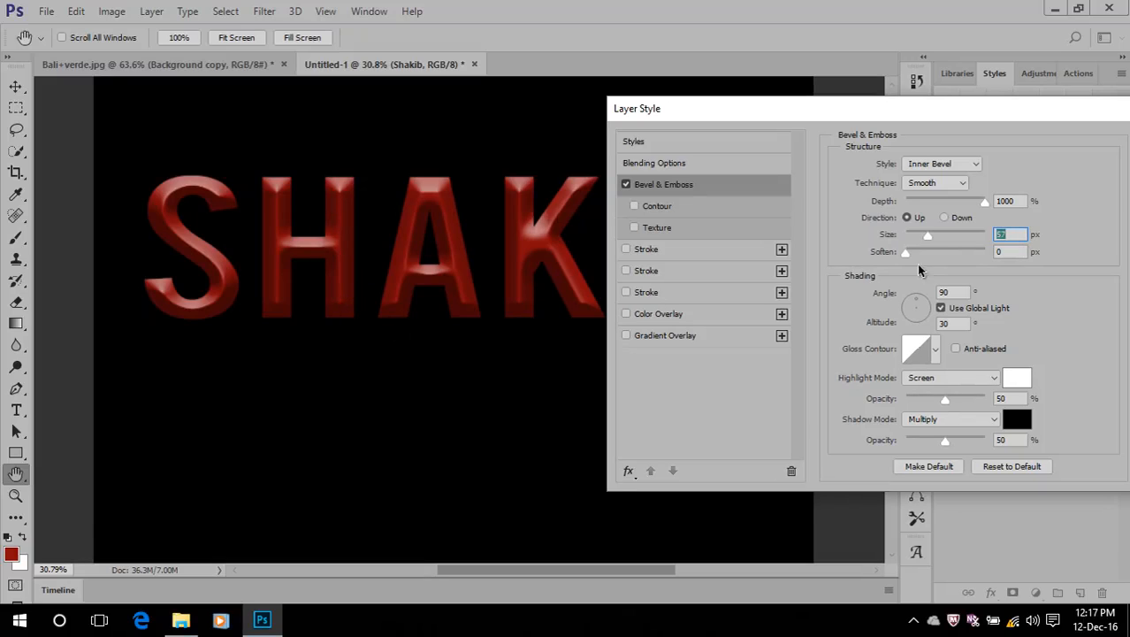
mouse_move(906, 254)
mouse_down()
mouse_move(981, 251)
mouse_move(923, 254)
mouse_up()
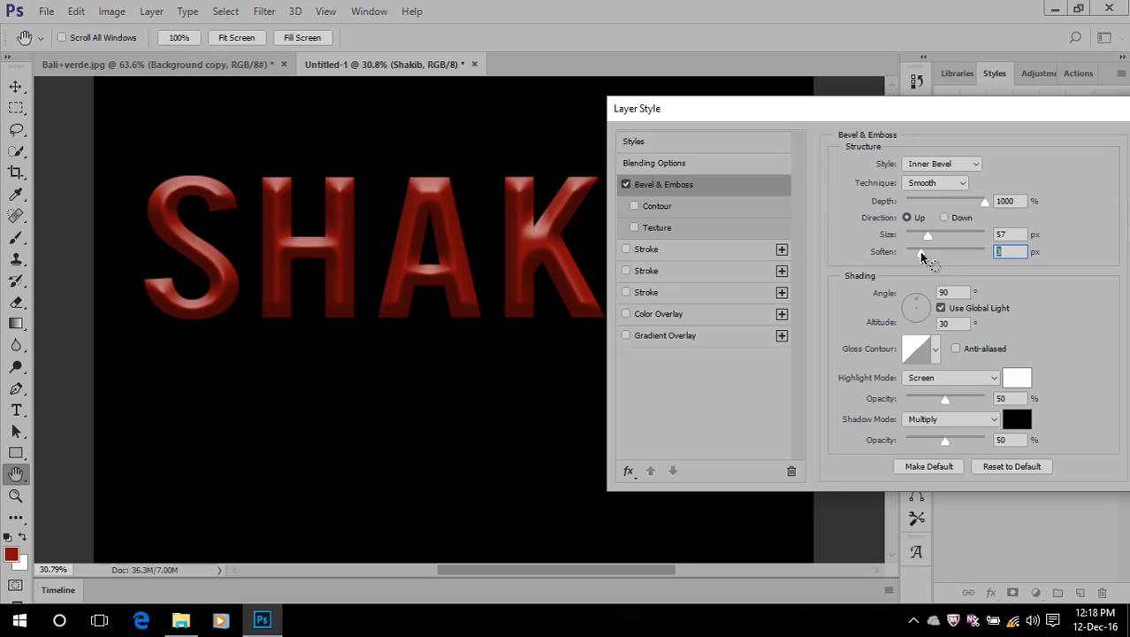
Try several light directions for the bevel shading, ending at a 5° angle and 26° altitude
click(931, 300)
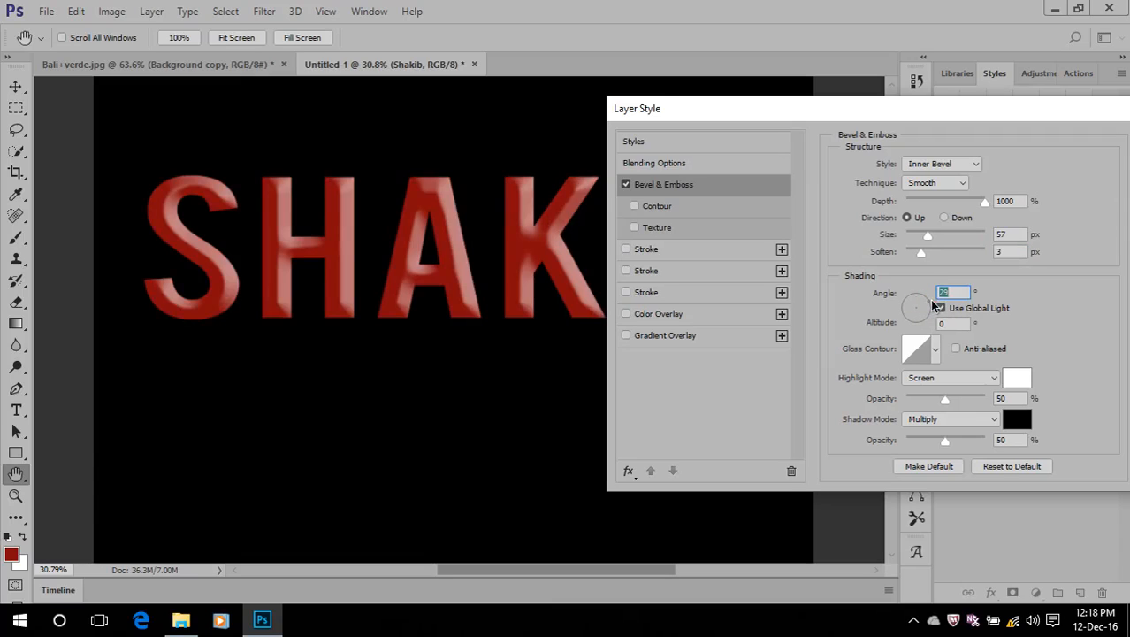
click(918, 297)
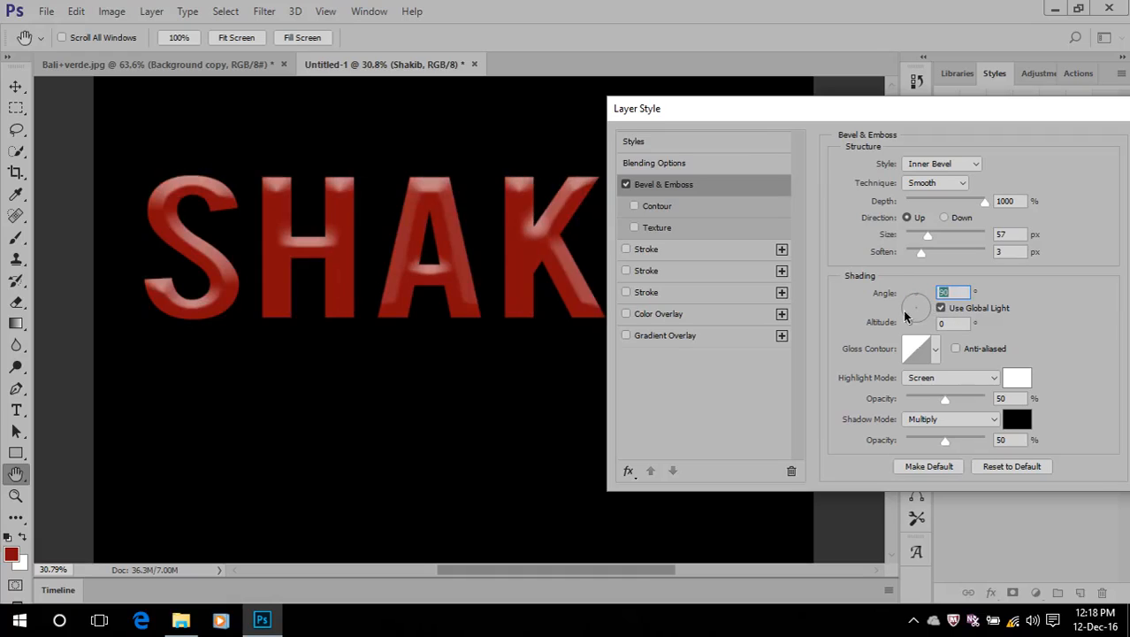
click(907, 315)
click(919, 325)
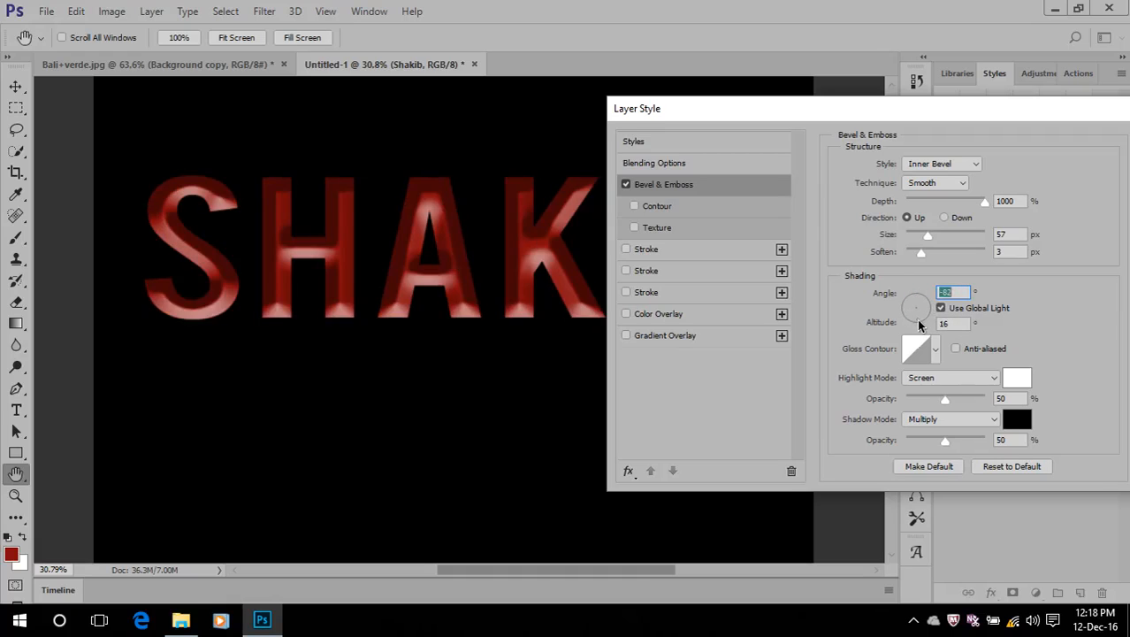
click(926, 307)
Switch Use Global Light off and on for the bevel shading, leaving it enabled
click(941, 307)
click(941, 308)
click(943, 308)
click(942, 307)
click(941, 308)
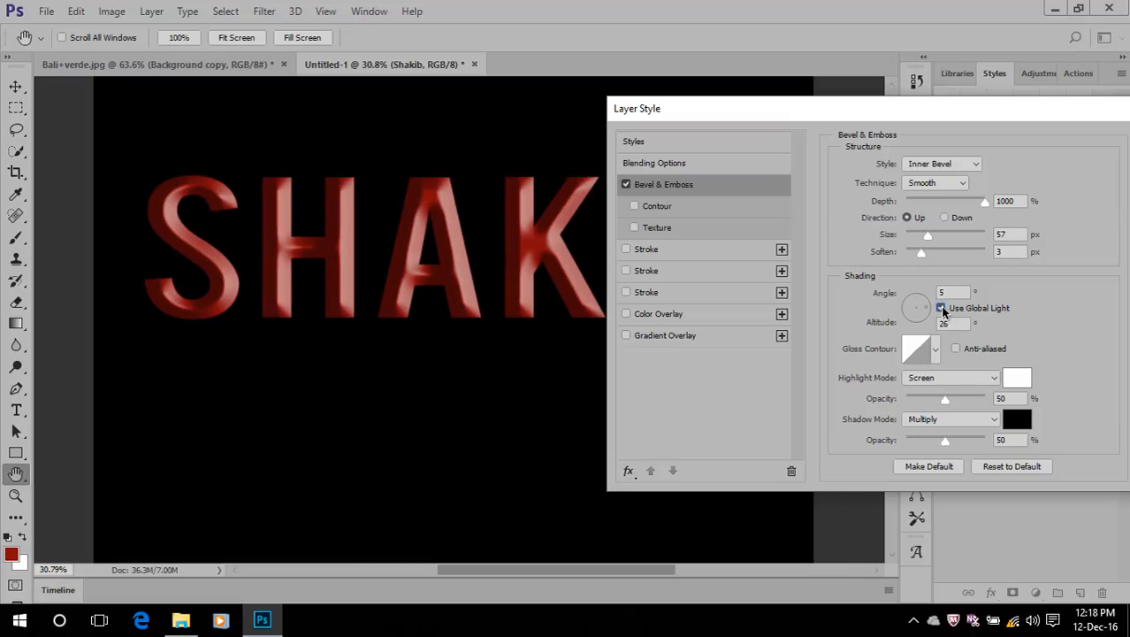
Try the single-peak and single-valley gloss contours on the bevel, and return to the straight diagonal contour
click(935, 350)
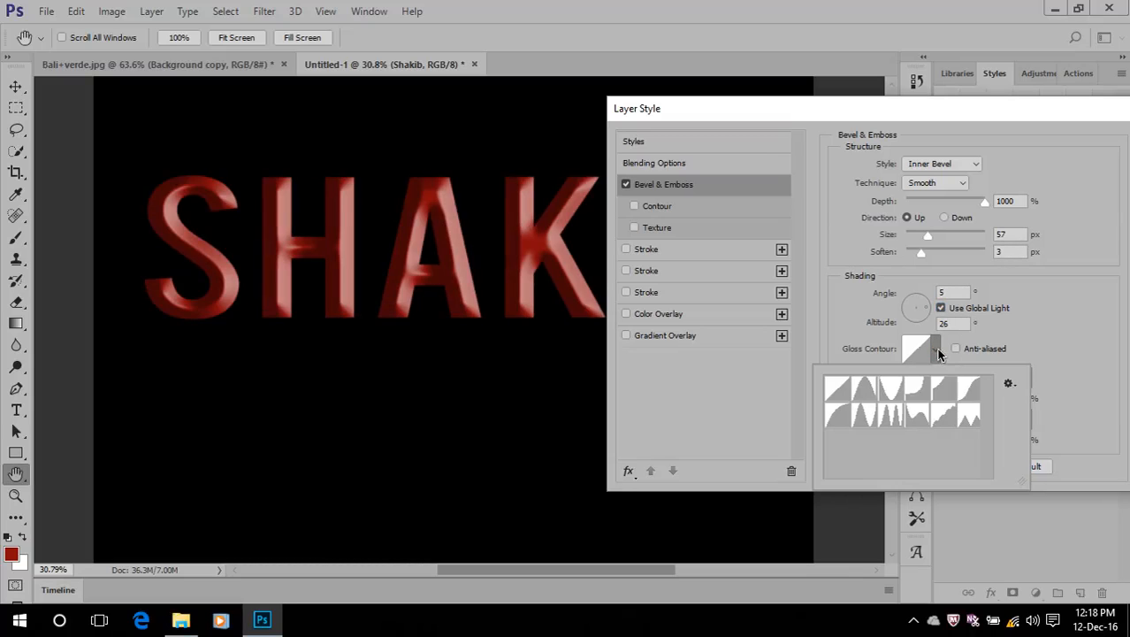
click(850, 327)
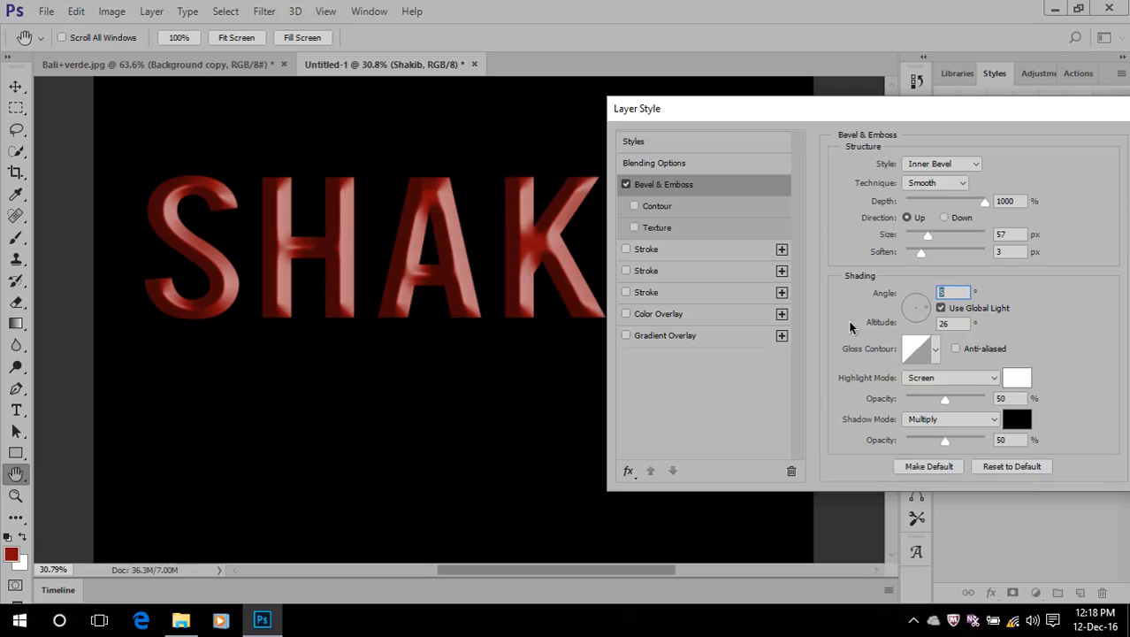
click(935, 350)
click(861, 387)
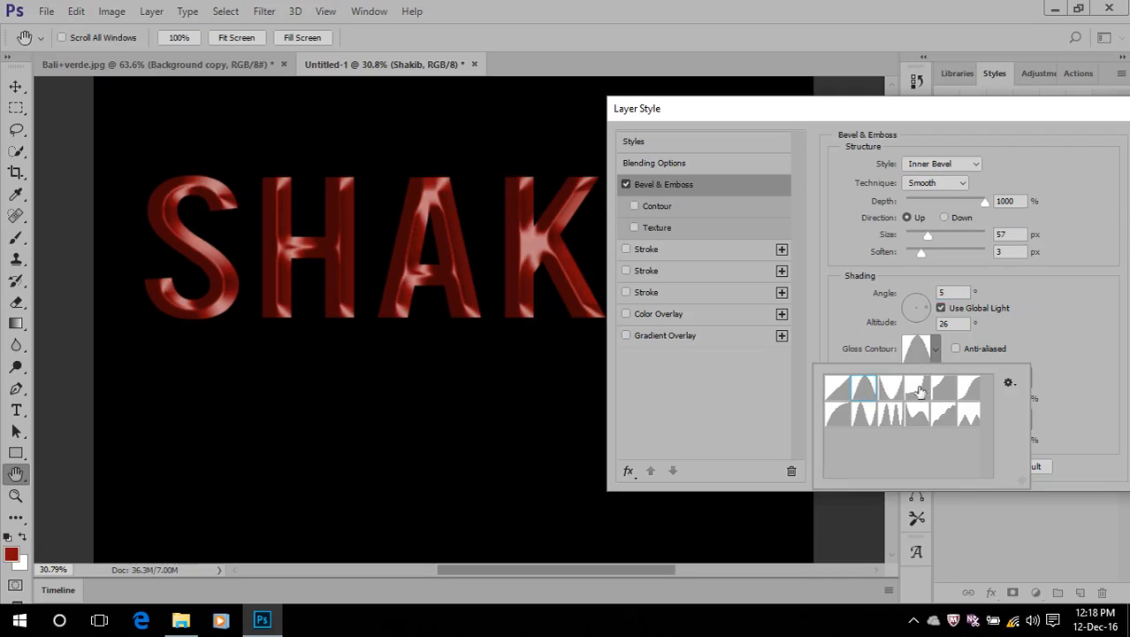
click(939, 352)
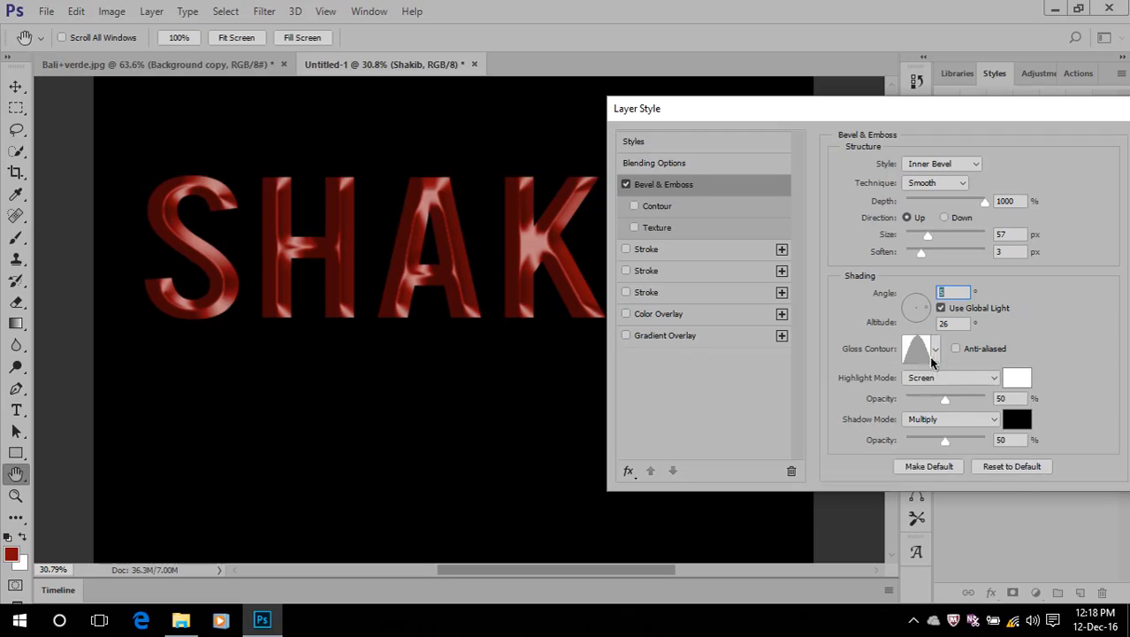
click(934, 351)
click(894, 390)
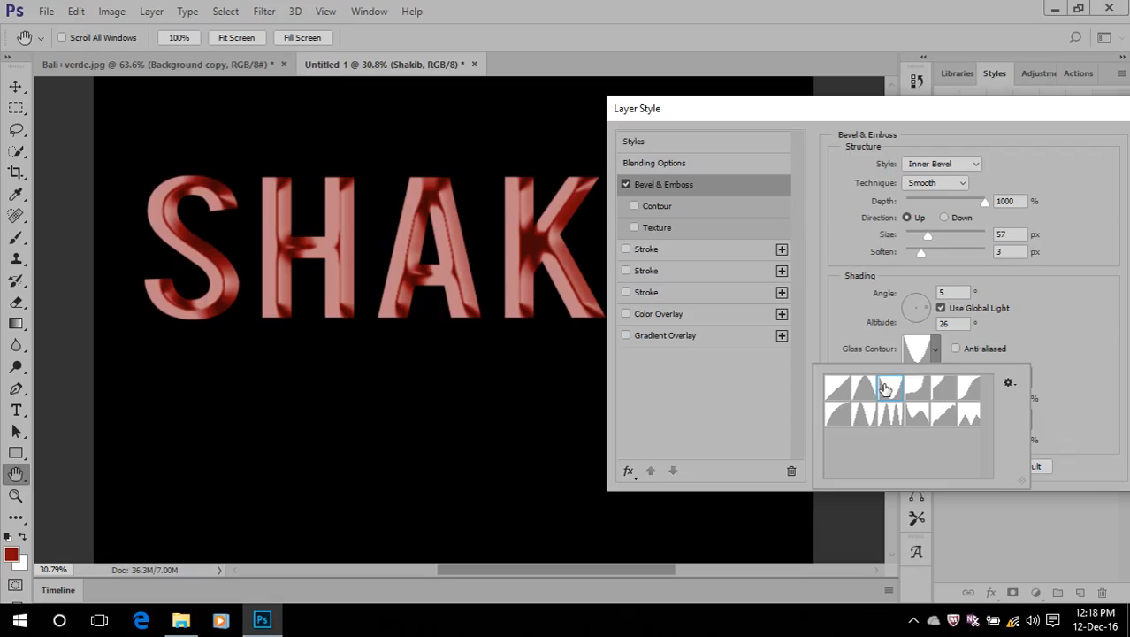
click(937, 352)
click(937, 353)
click(840, 389)
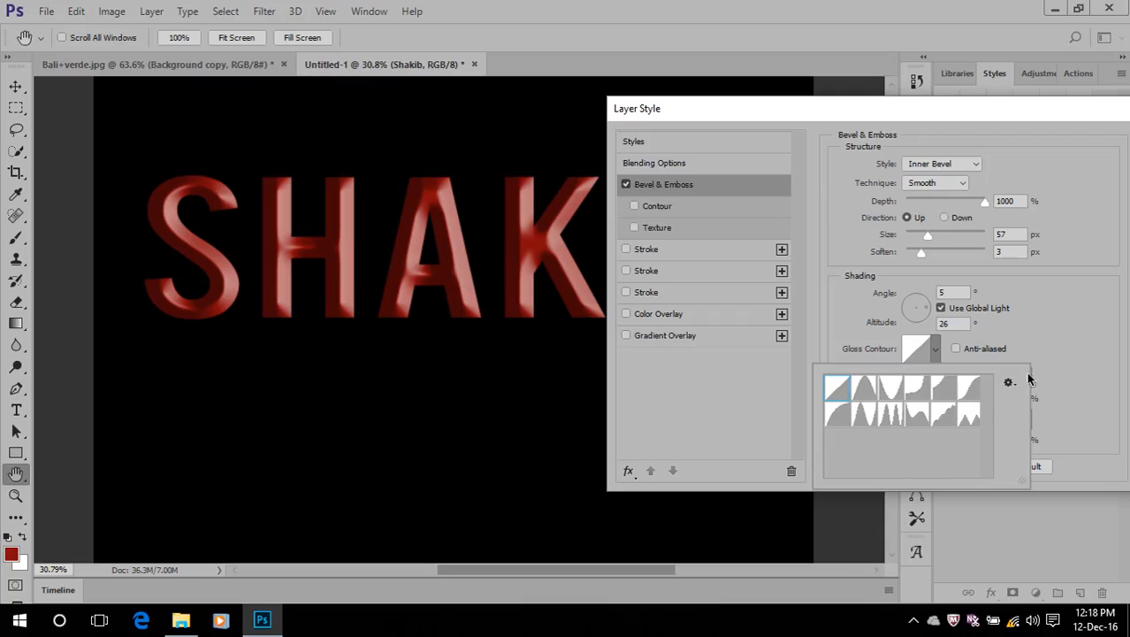
click(1069, 345)
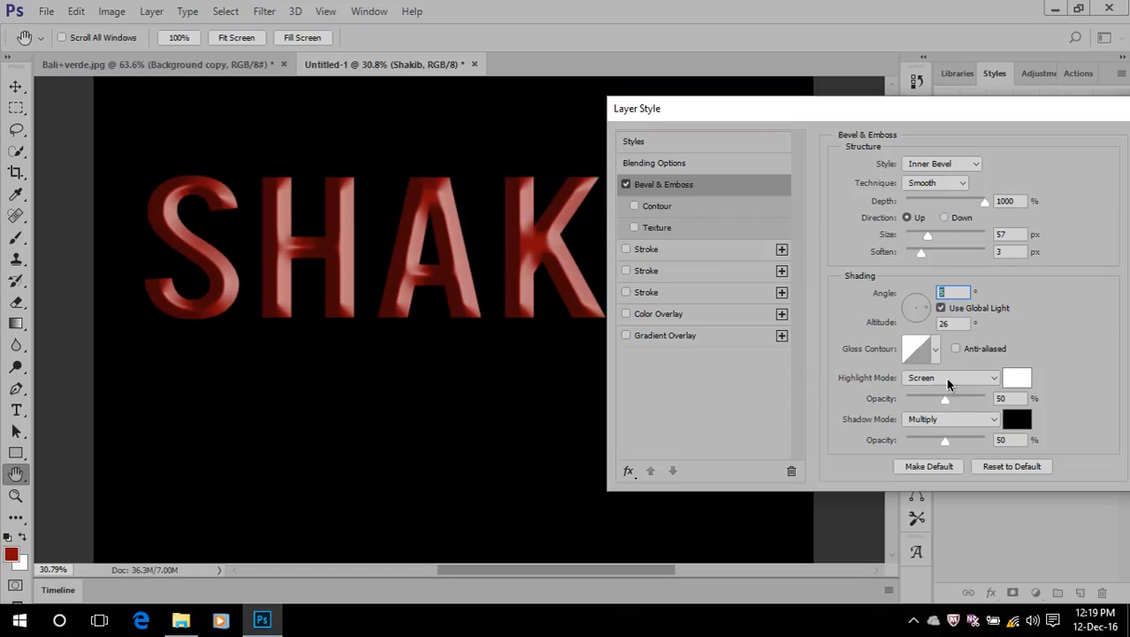
Turn off Bevel & Emboss and add a new stroke to the name text in white (ffffff)
click(626, 186)
click(628, 472)
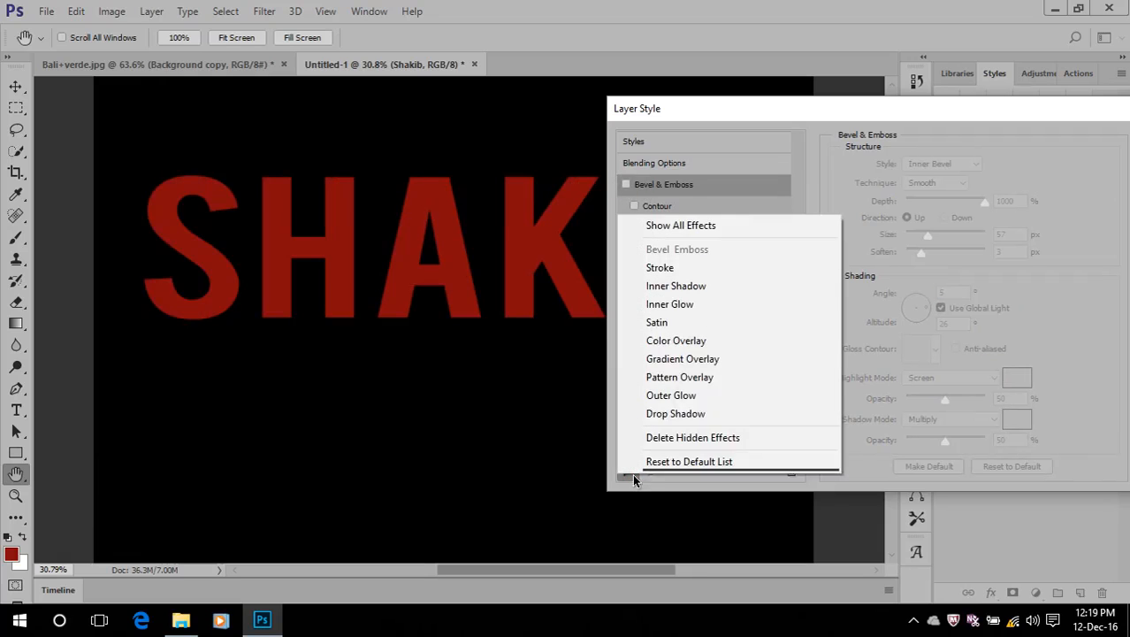
click(682, 268)
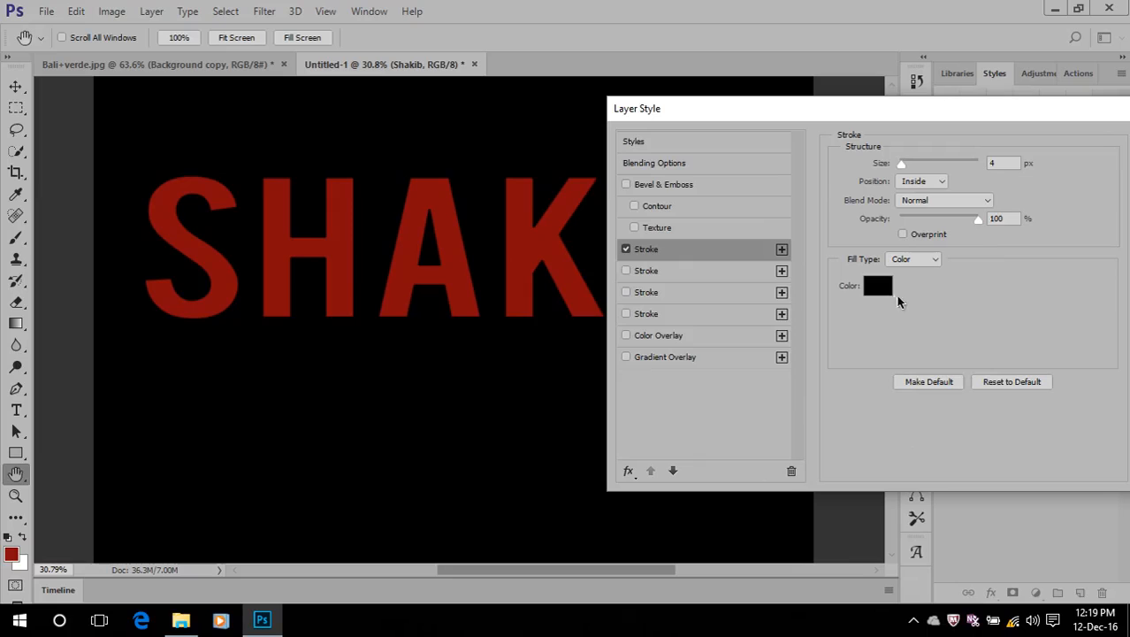
click(880, 286)
text(ffffff)
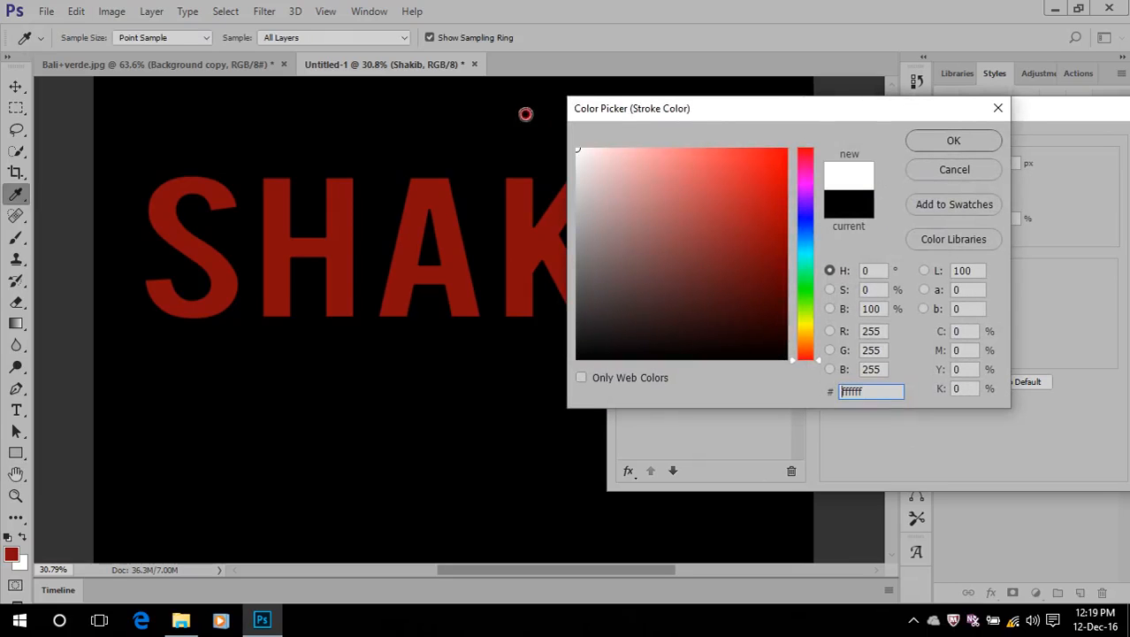
click(952, 140)
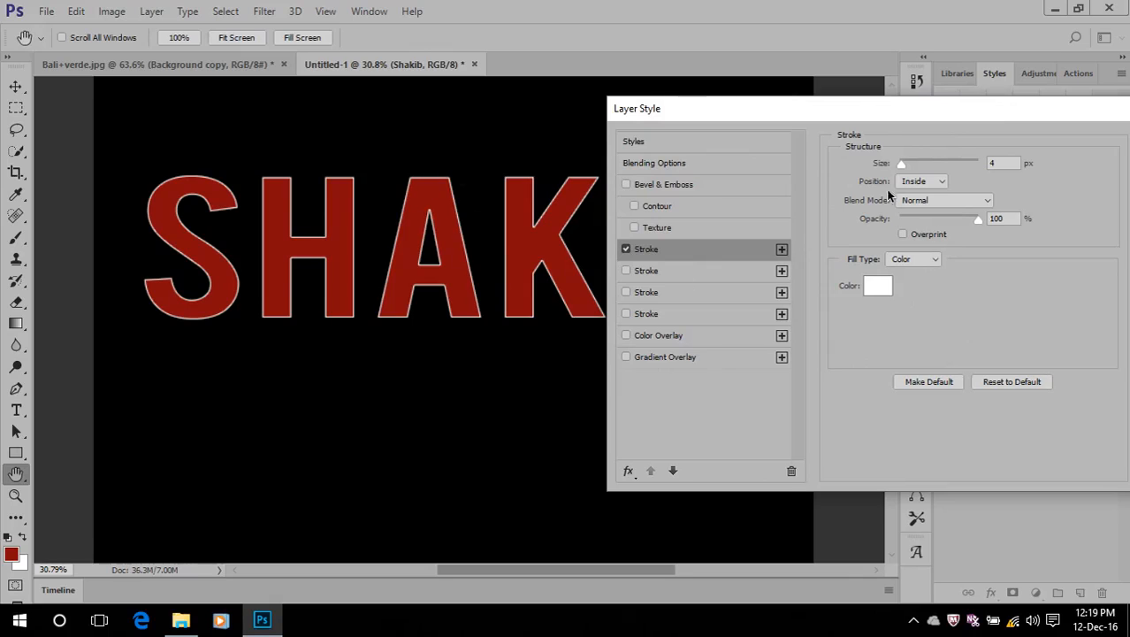
Set the name text's stroke size to 6 px and apply the layer style
drag(905, 164, 904, 166)
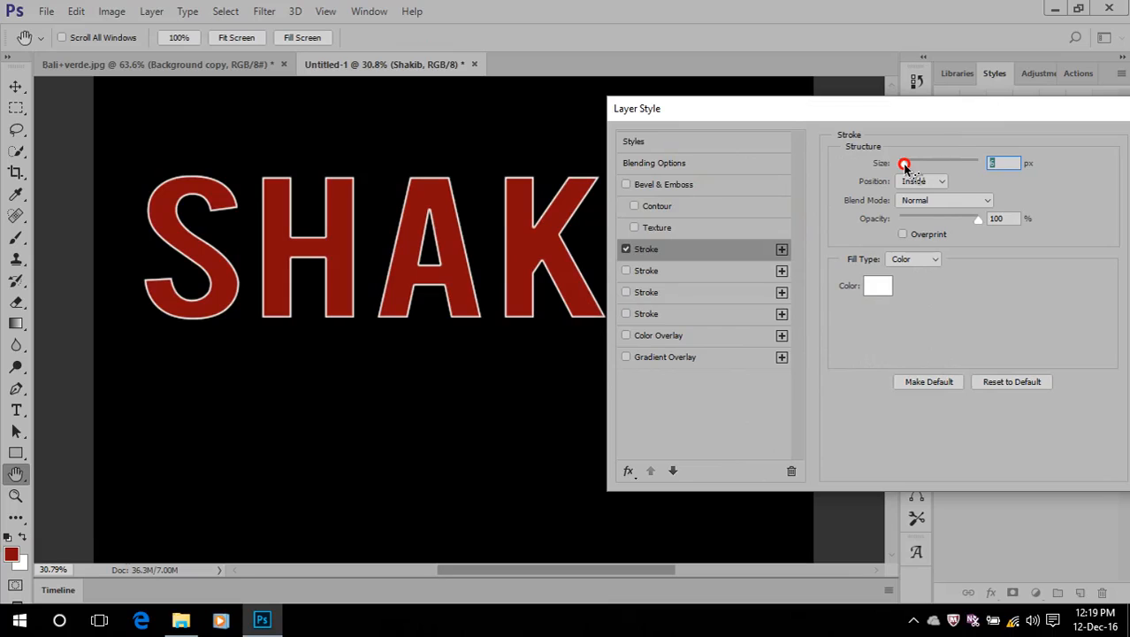
drag(1020, 107, 901, 109)
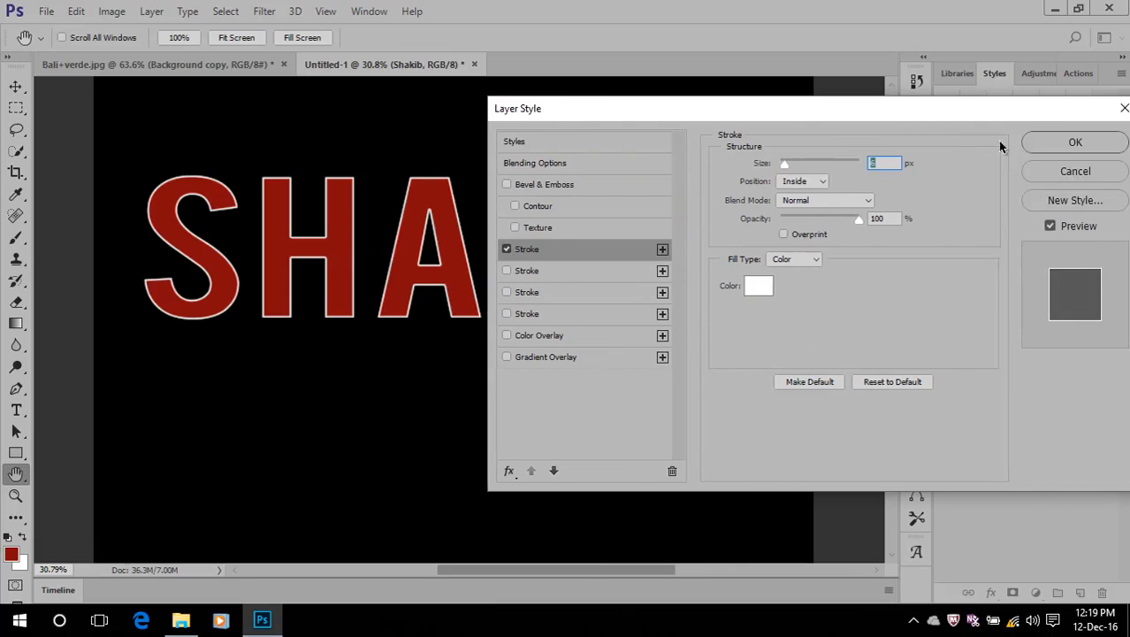
click(1075, 141)
scroll(186, 208, up, 5)
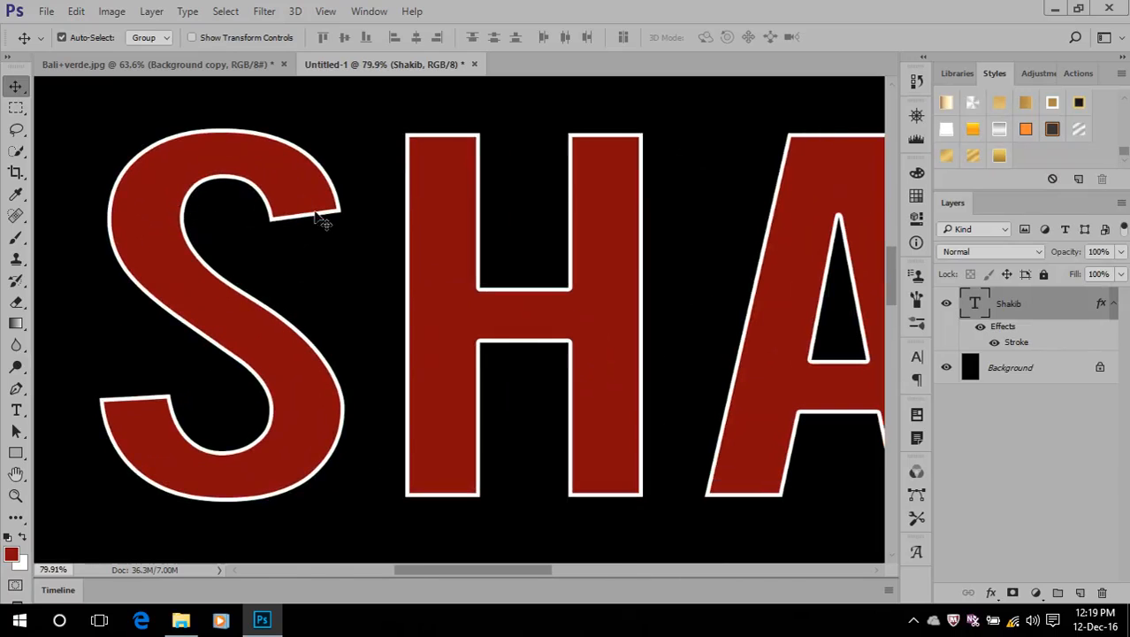
Reopen the text's stroke settings, try the Outside position, and set the stroke position to Center
click(1013, 343)
double_click(1012, 343)
mouse_move(534, 86)
mouse_down()
mouse_move(721, 118)
mouse_move(847, 107)
mouse_up()
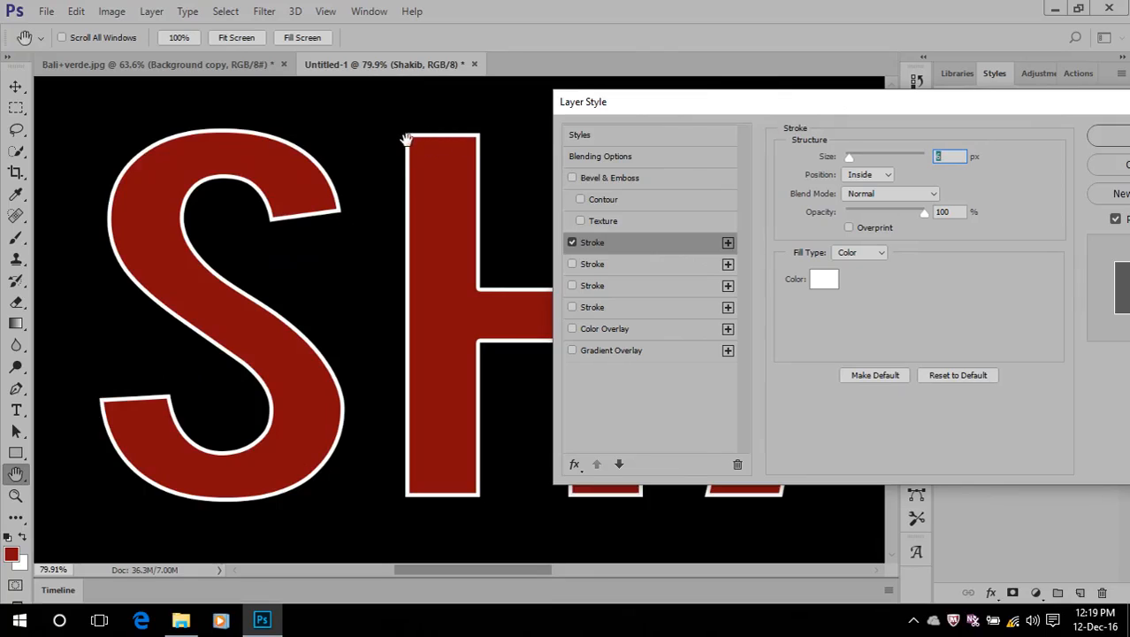
text(6)
click(868, 175)
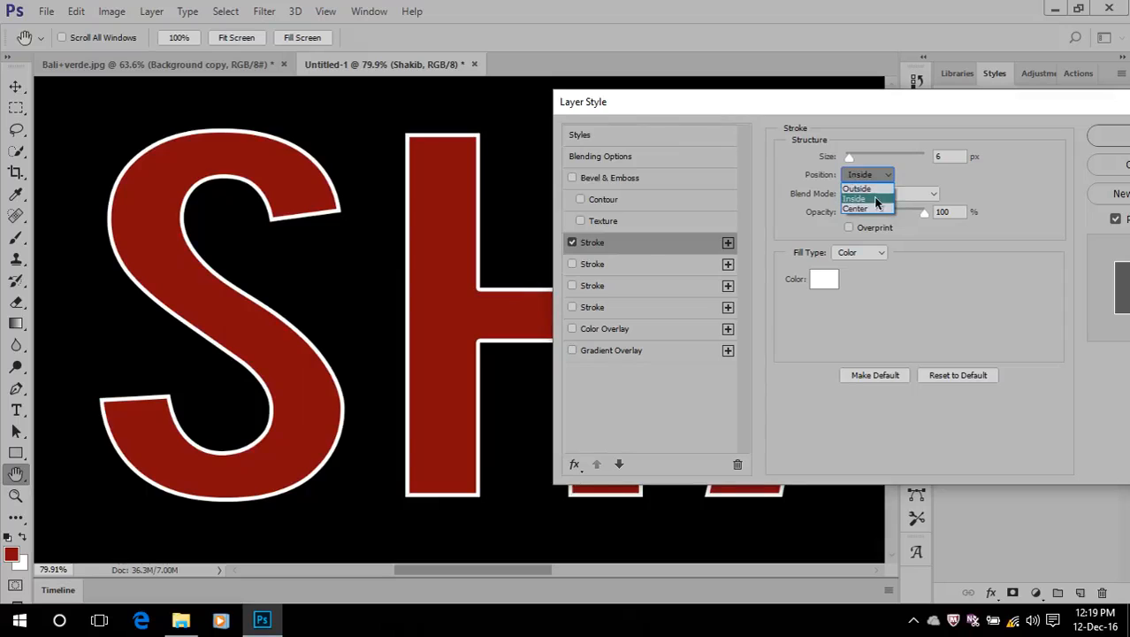
click(868, 189)
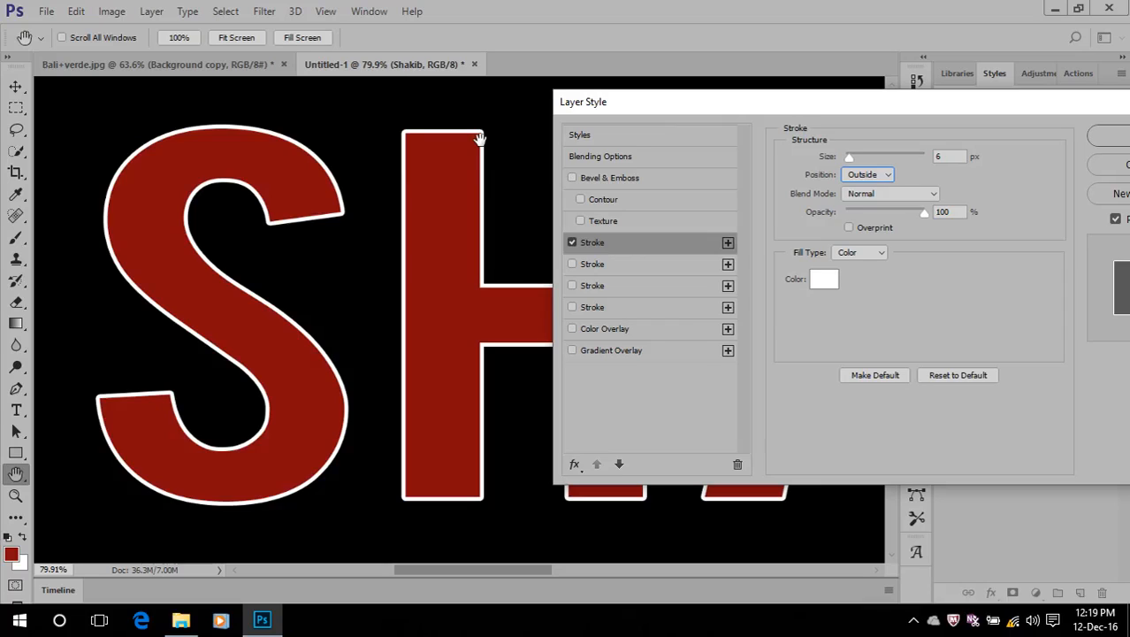
click(850, 176)
click(854, 208)
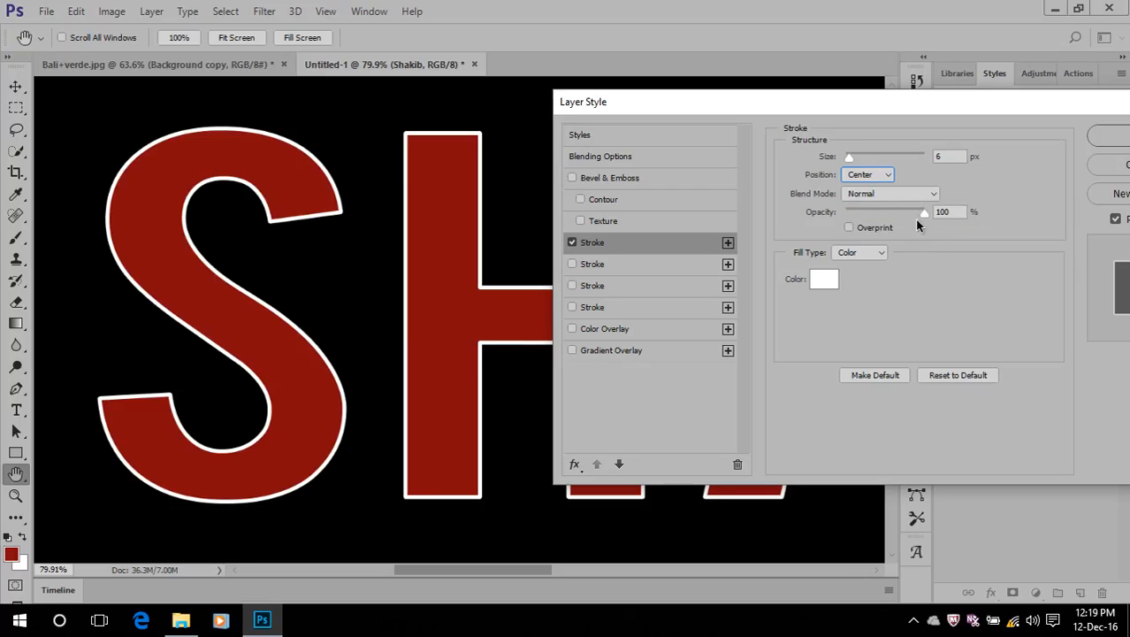
Change the stroke's fill type to Gradient and apply the brown-to-cream gold preset, the last one in the gradient presets
click(862, 253)
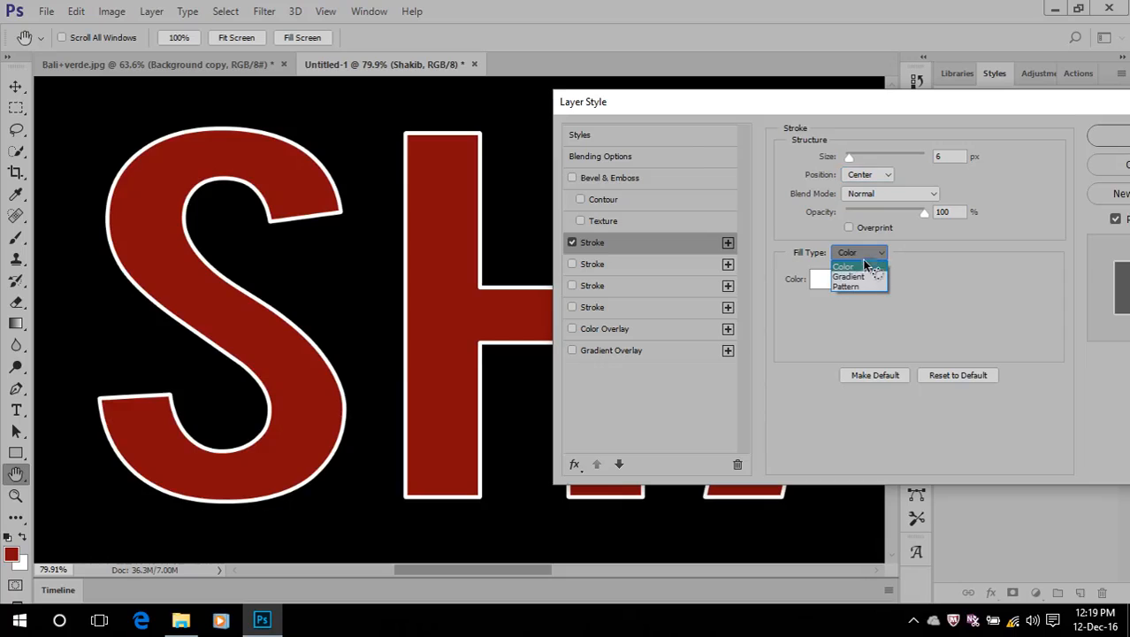
click(854, 277)
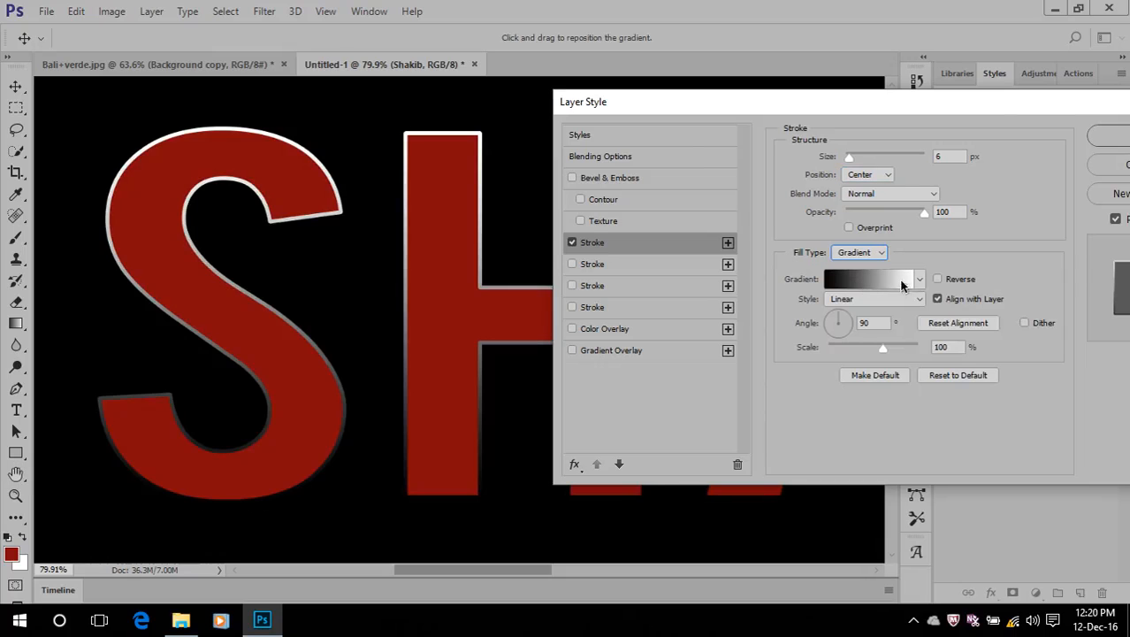
click(878, 283)
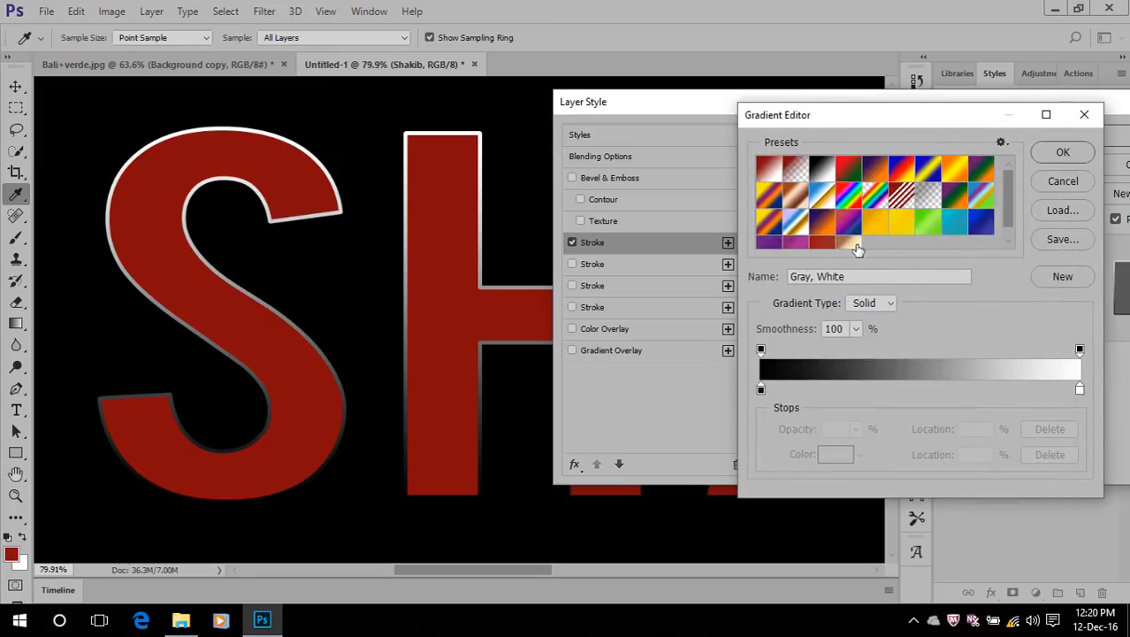
scroll(842, 246, down, 1)
click(847, 239)
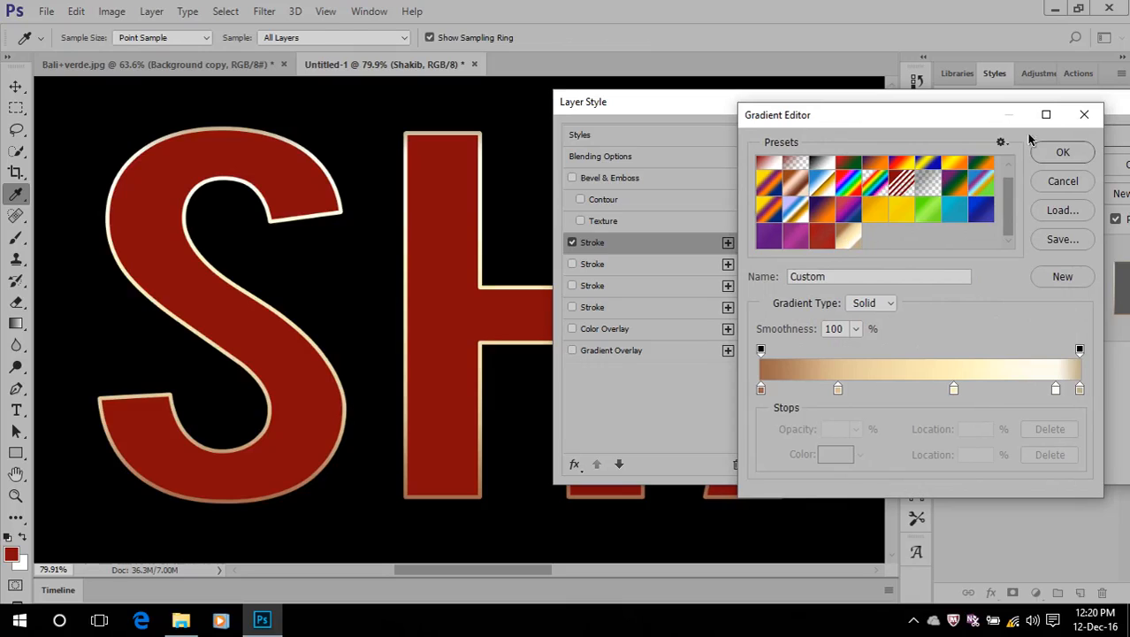
click(1053, 150)
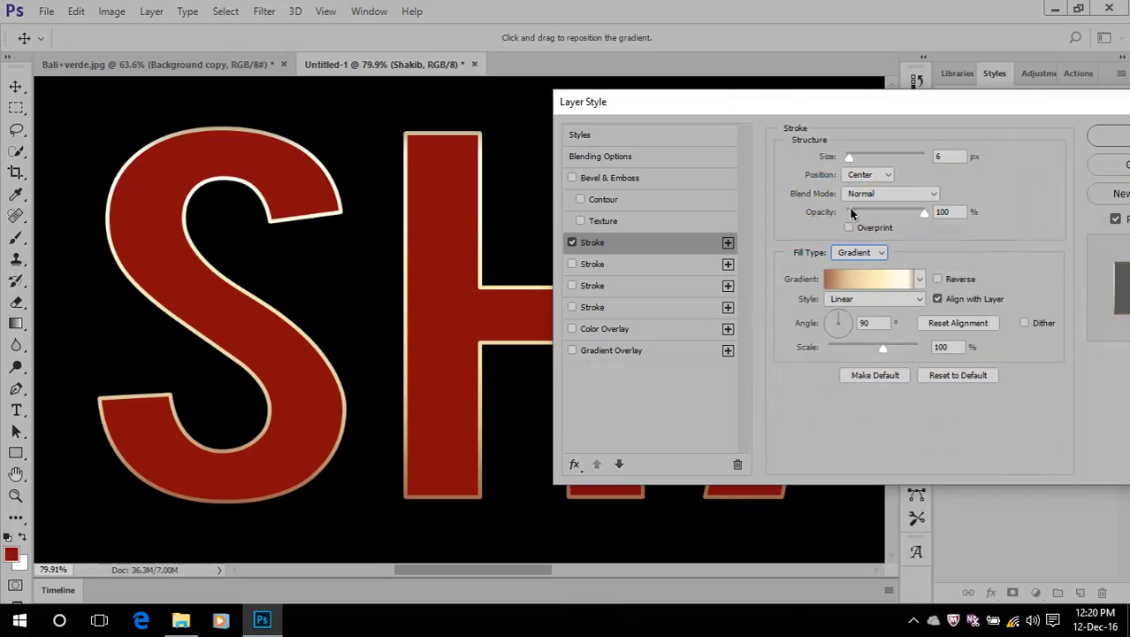
Try the Angle style for the stroke gradient, and set the gradient style to Reflected
click(868, 301)
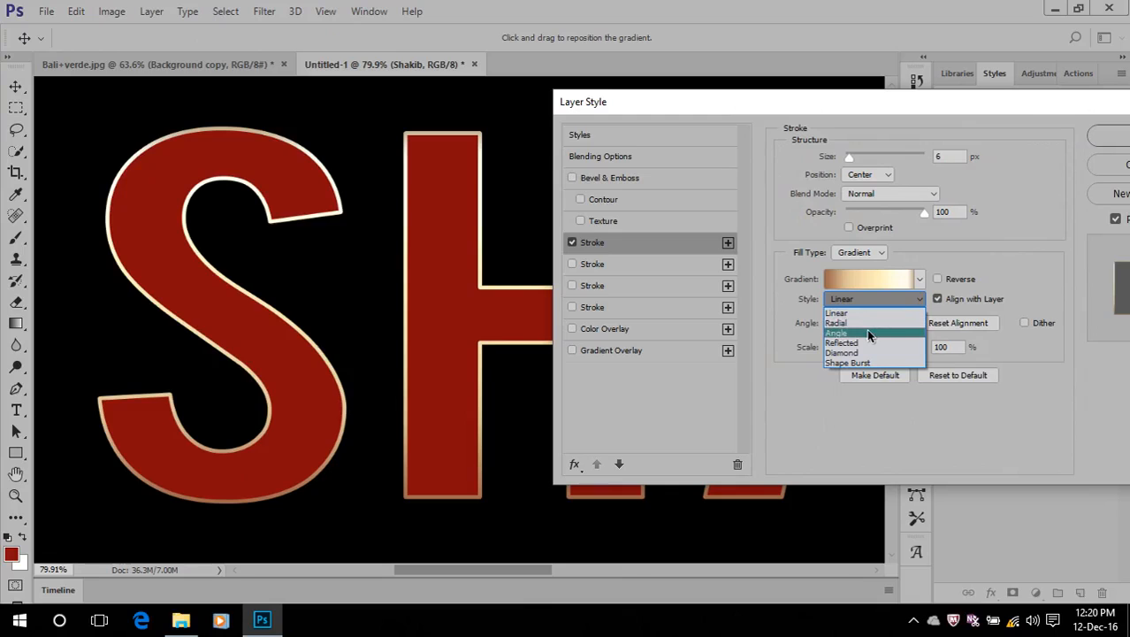
click(820, 117)
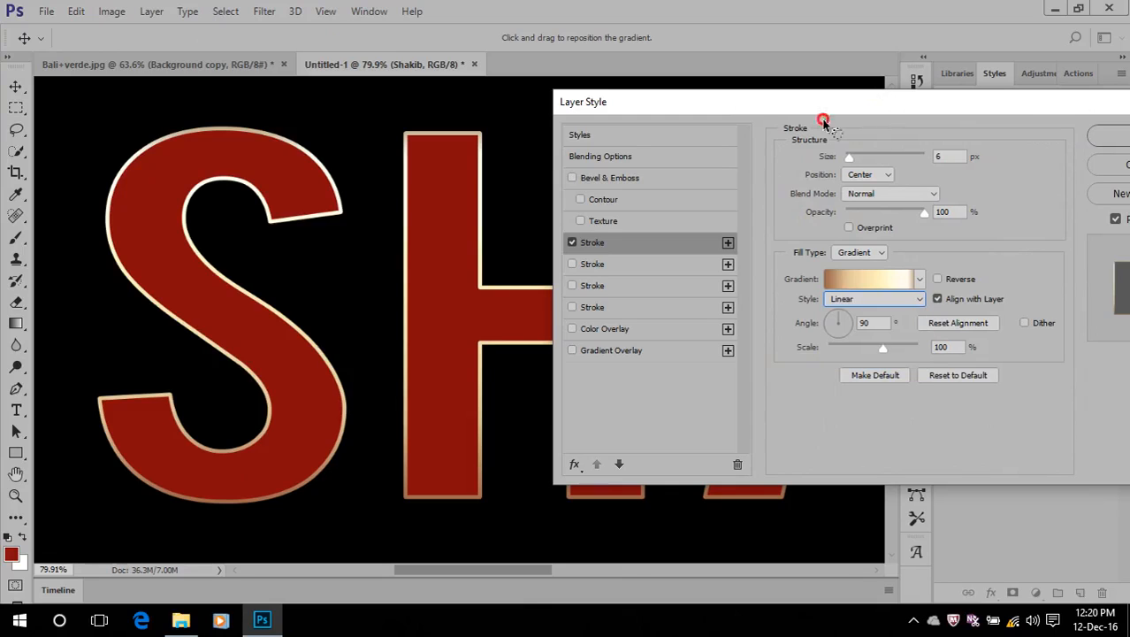
drag(830, 100, 715, 106)
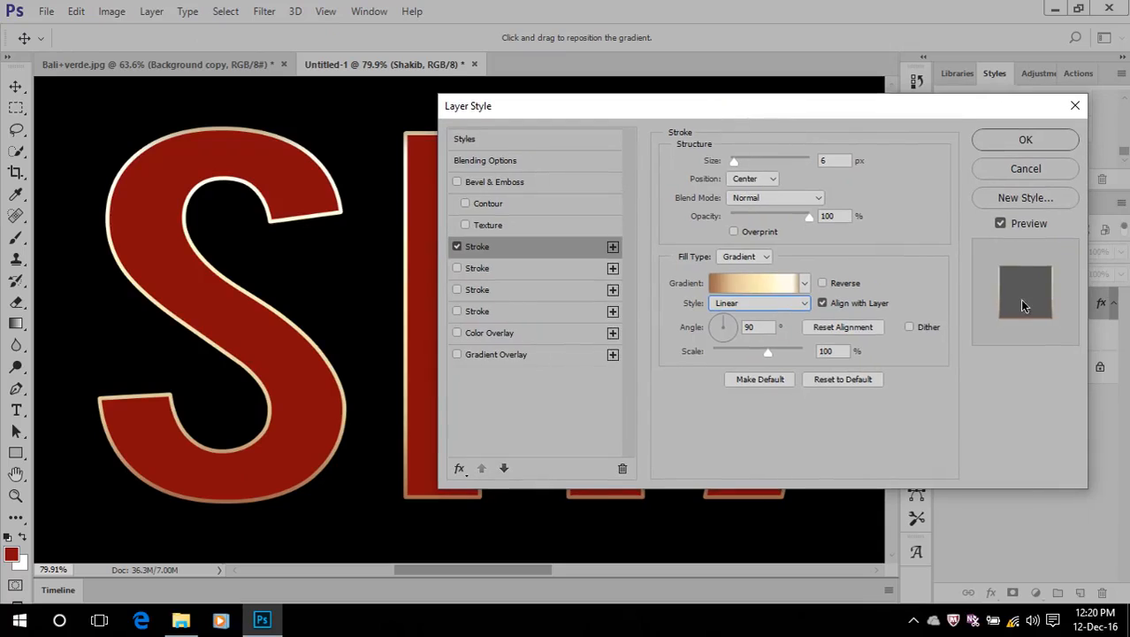
click(805, 283)
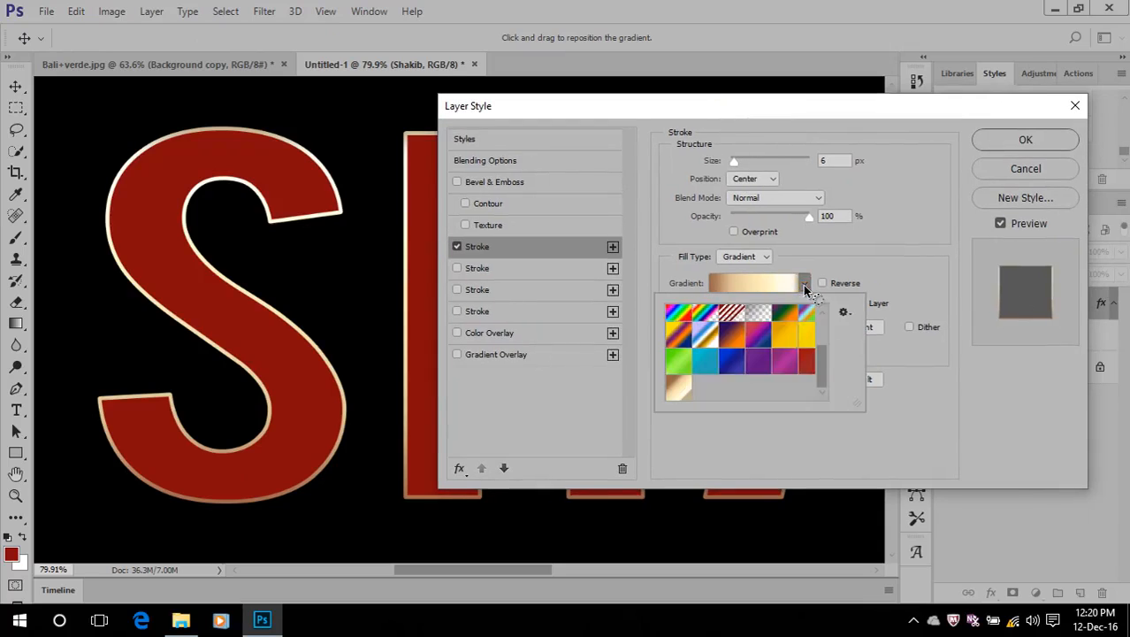
click(807, 285)
click(801, 303)
click(802, 307)
key(Down)
key(Down)
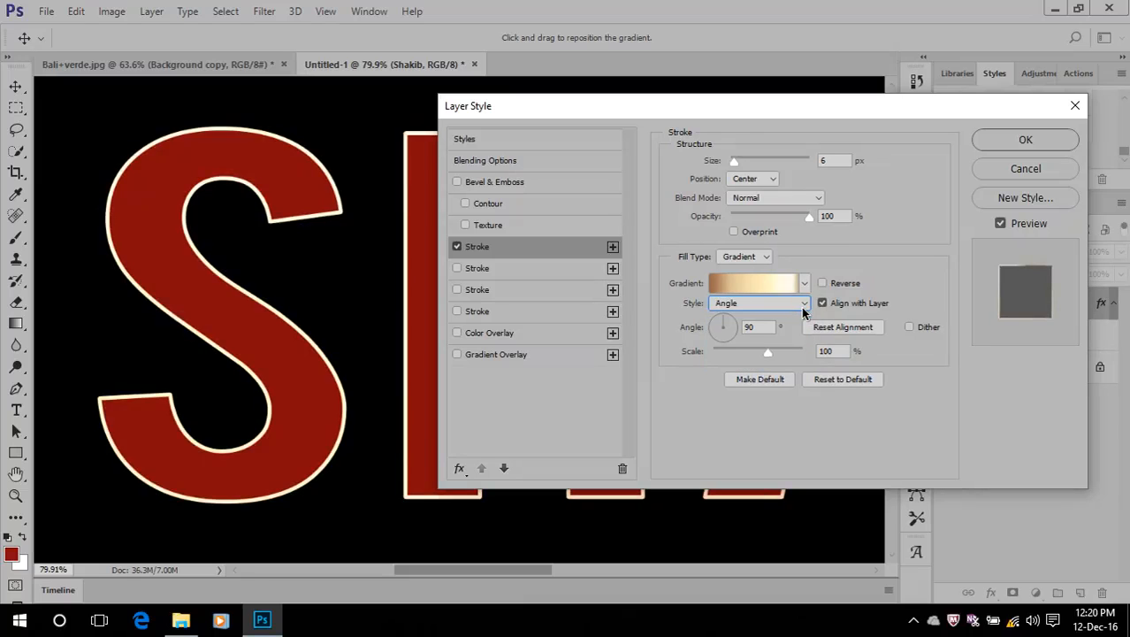
key(Down)
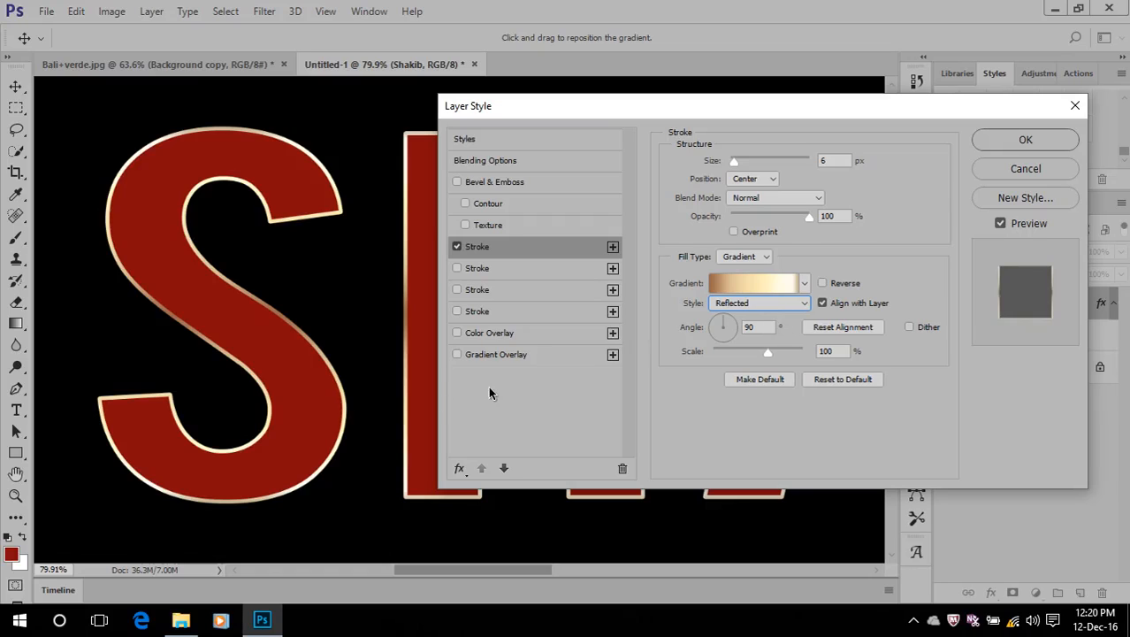
Turn off the stroke, add an Inner Shadow to the name text, and apply the layer style
click(457, 248)
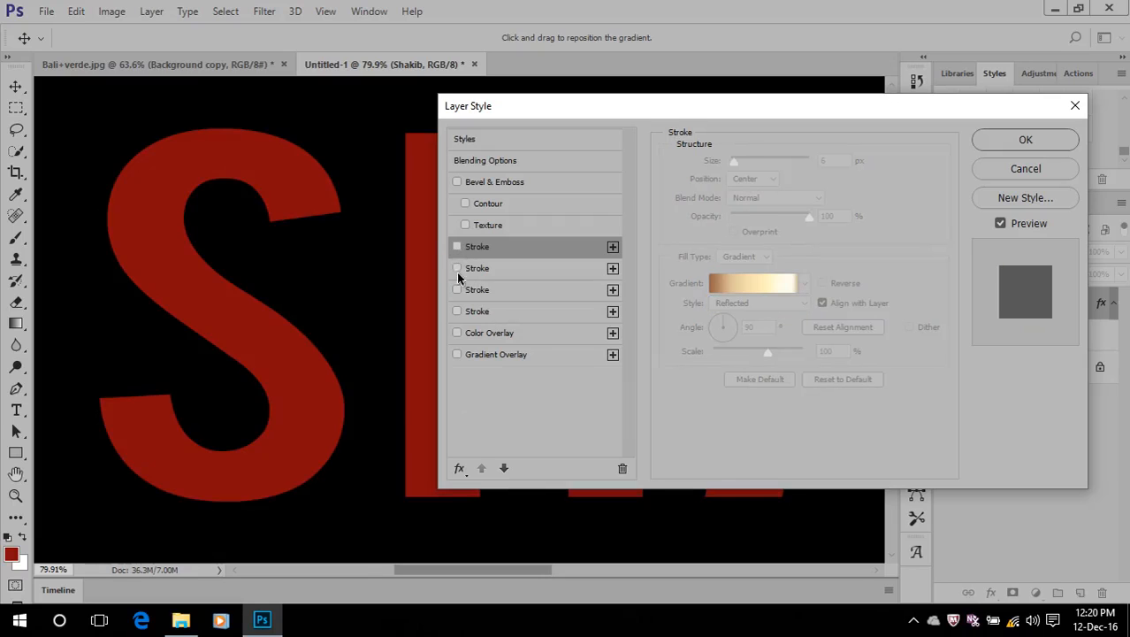
click(459, 471)
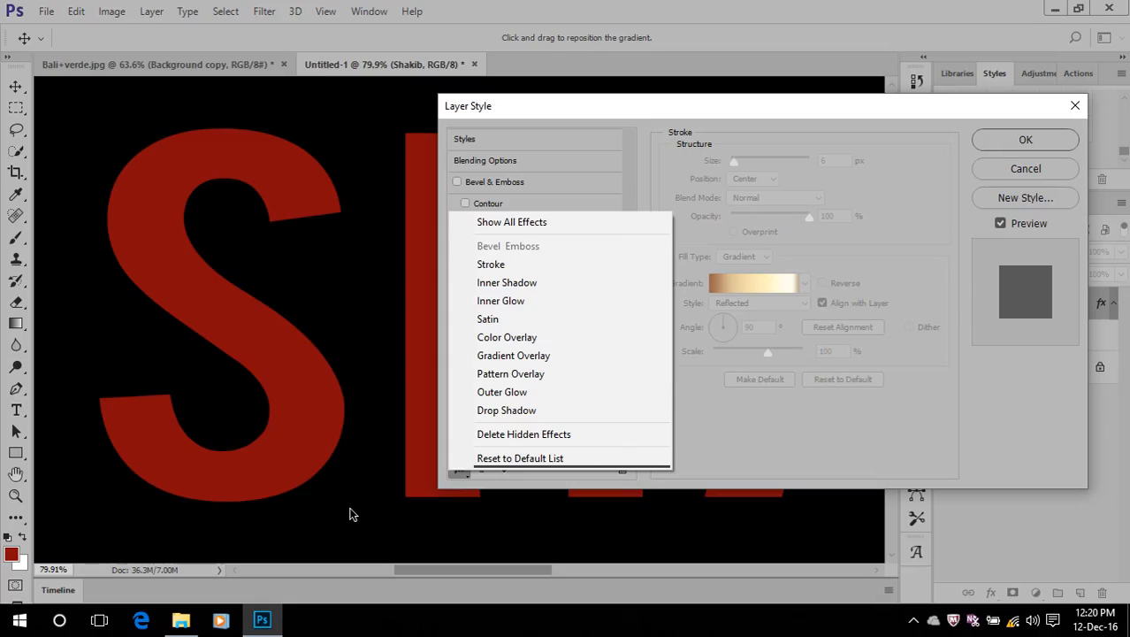
click(509, 283)
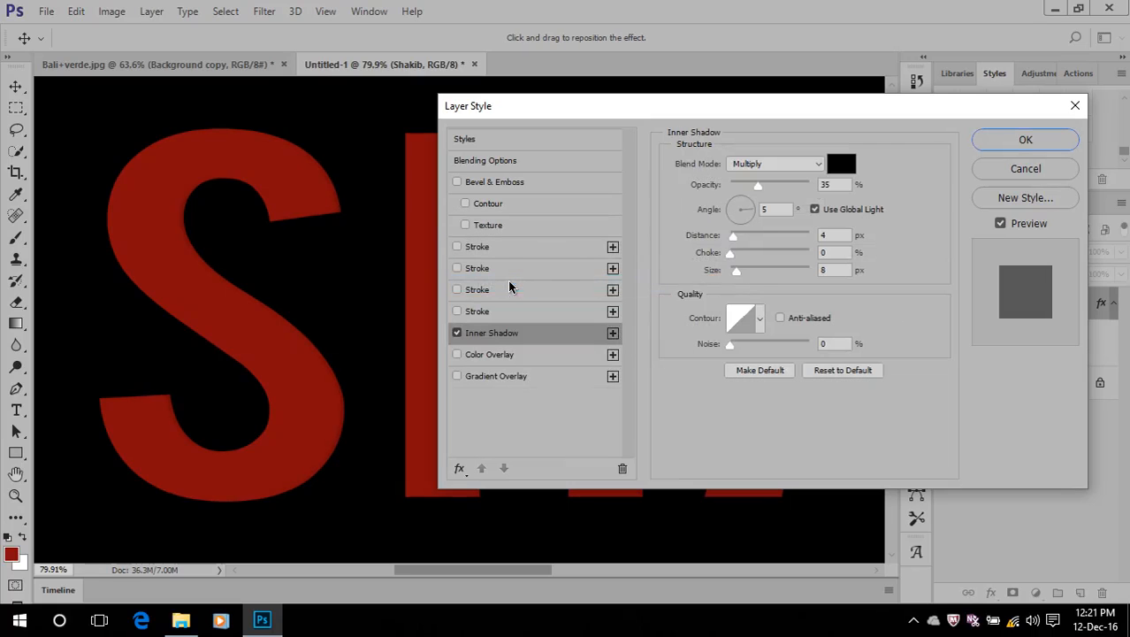
click(1026, 141)
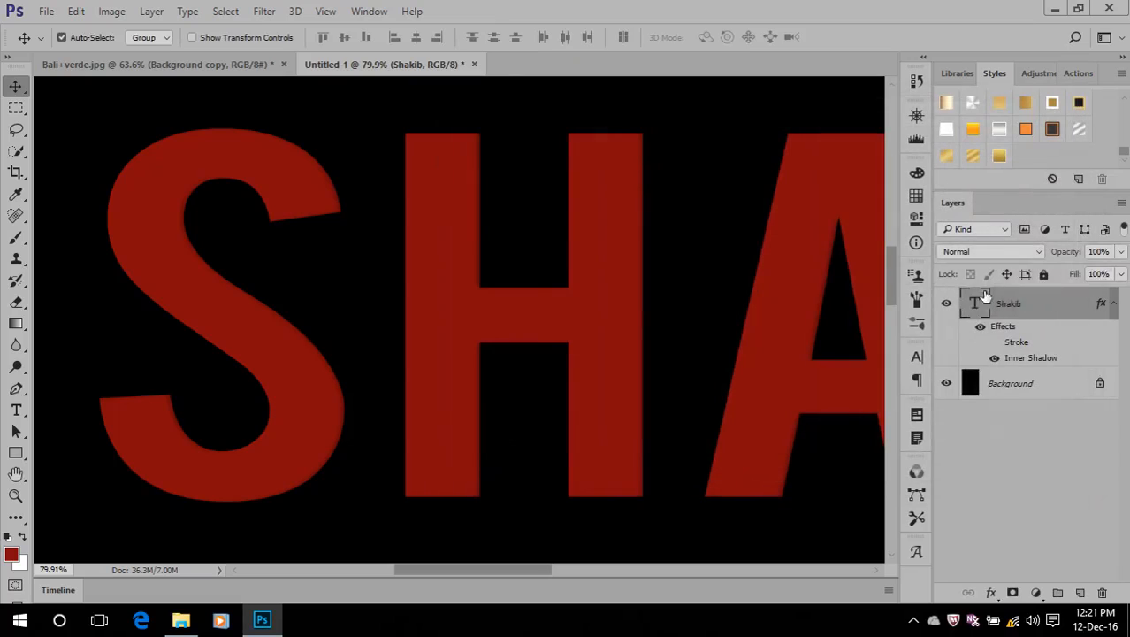
Fill the Background layer with the greyish-brown colour 9b8d86 in Normal mode at 100% opacity
click(969, 383)
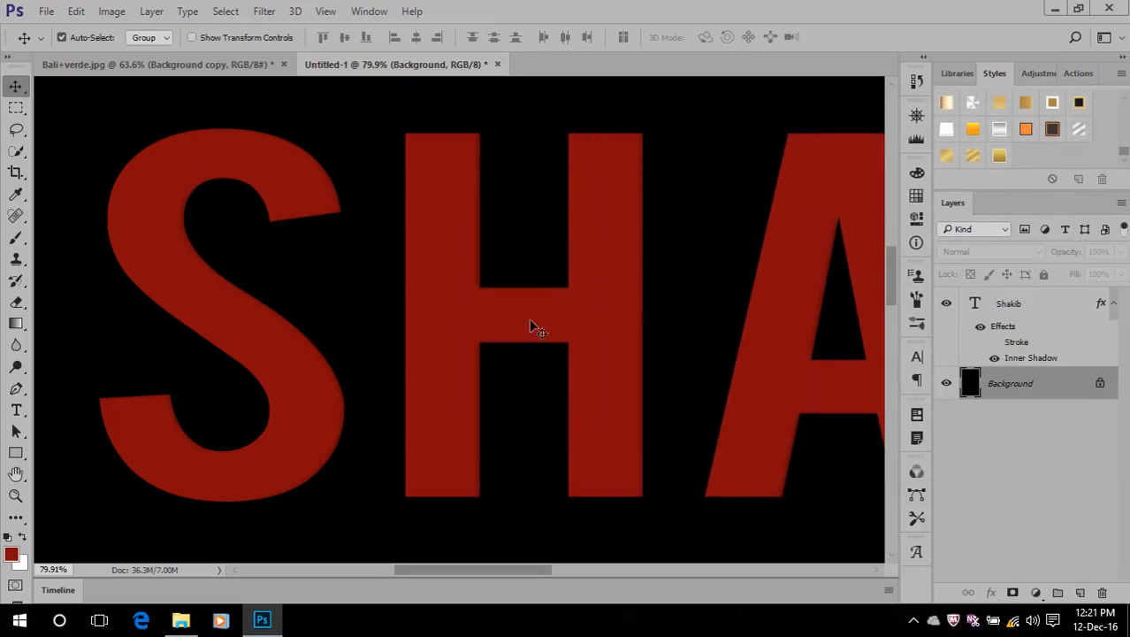
click(78, 10)
click(154, 214)
click(819, 158)
click(815, 191)
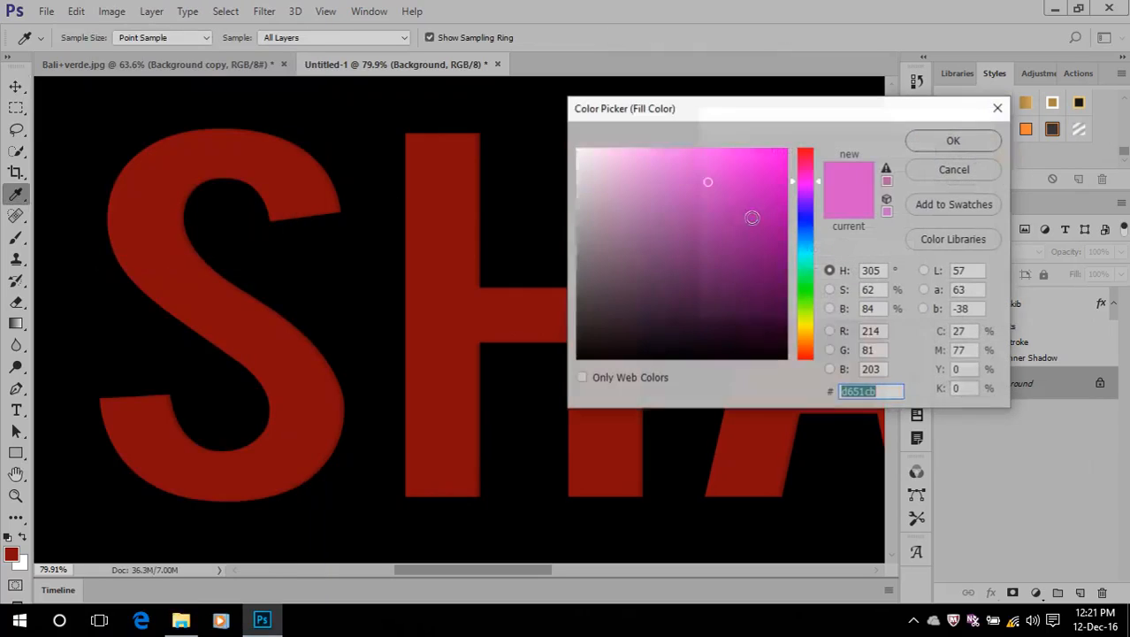
click(600, 183)
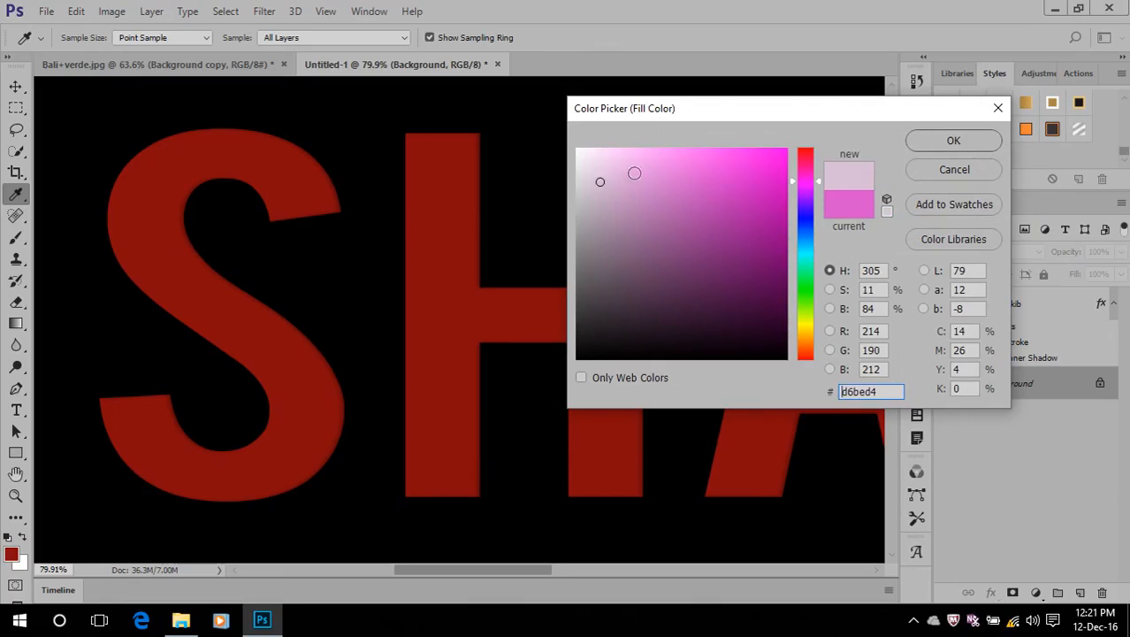
click(605, 230)
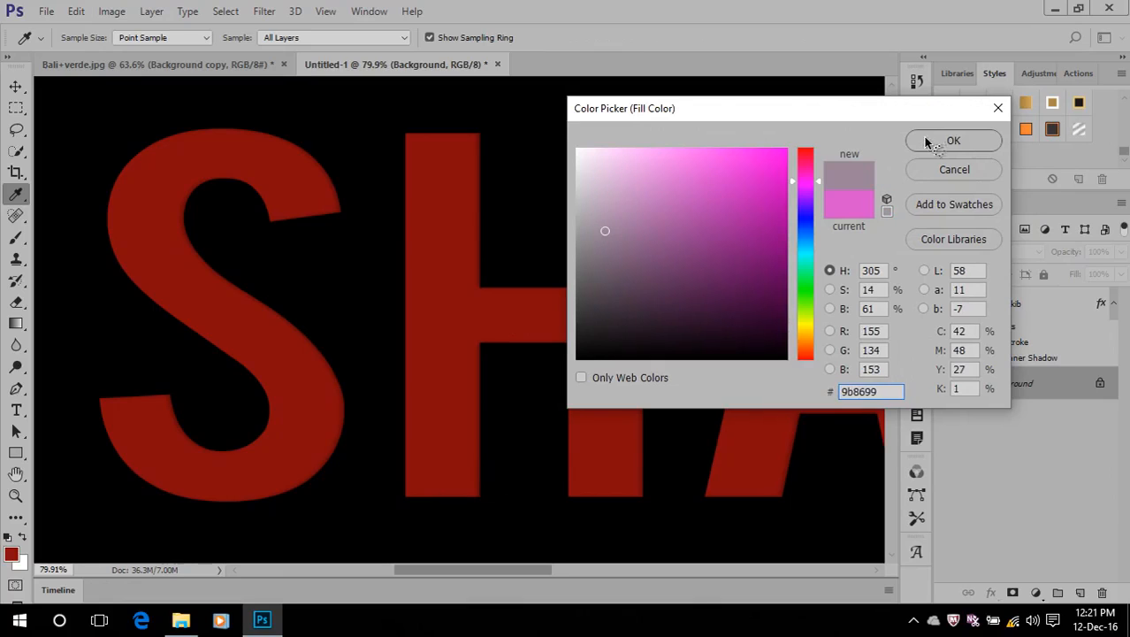
drag(809, 315, 807, 353)
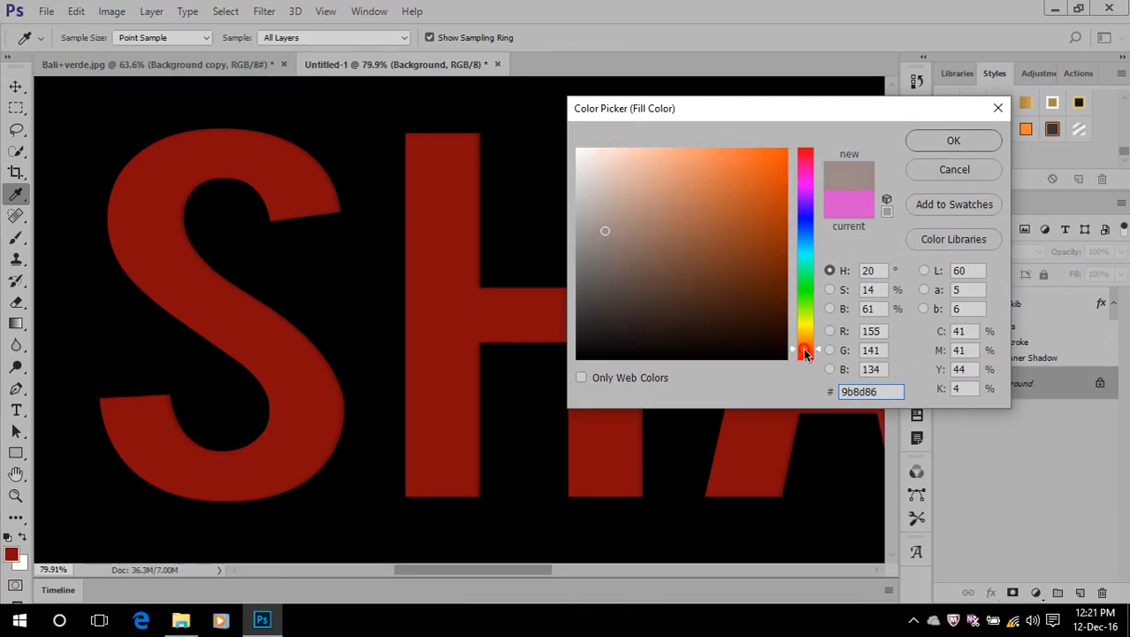
click(953, 140)
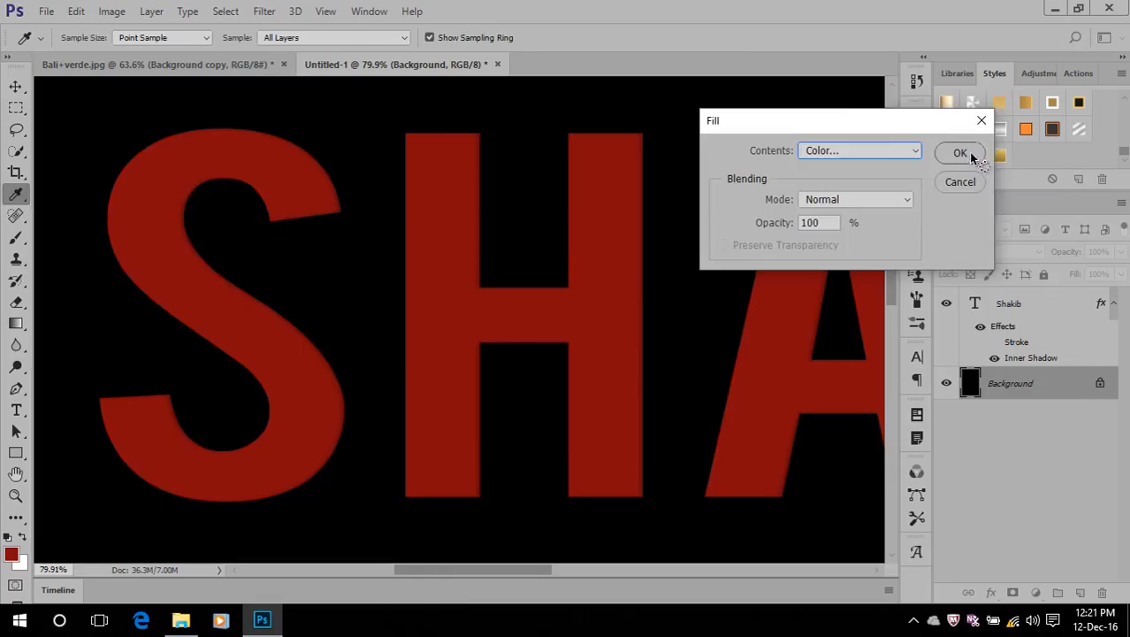
click(960, 153)
Delete the disabled Stroke effect from the name text layer
key(v)
scroll(377, 267, down, 2)
scroll(323, 221, up, 2)
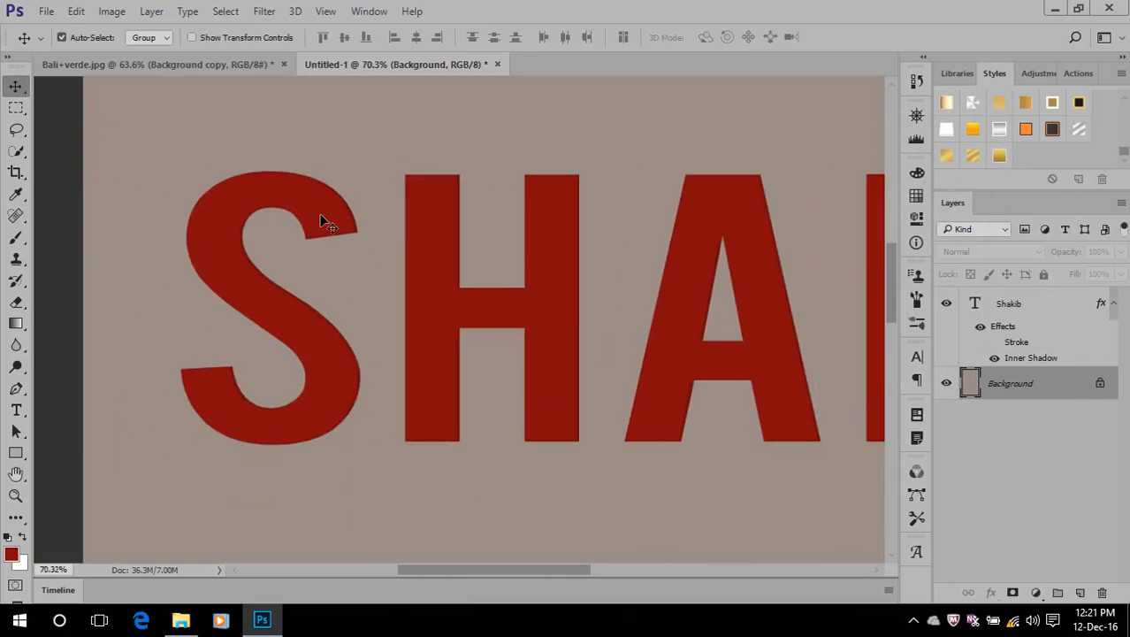
scroll(323, 221, up, 2)
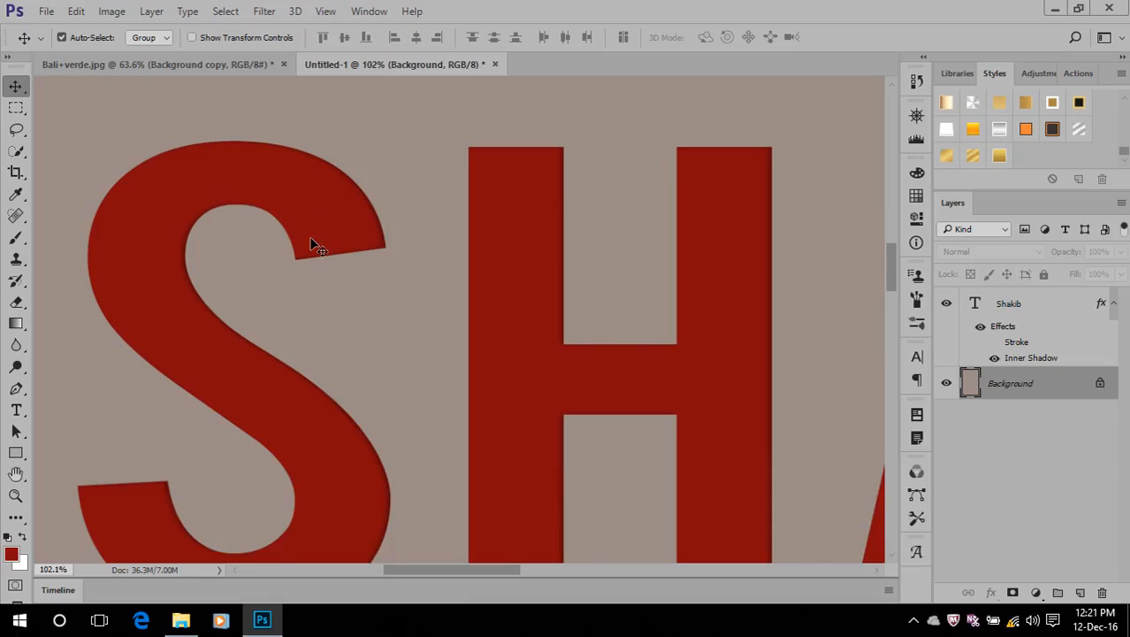
scroll(311, 240, up, 1)
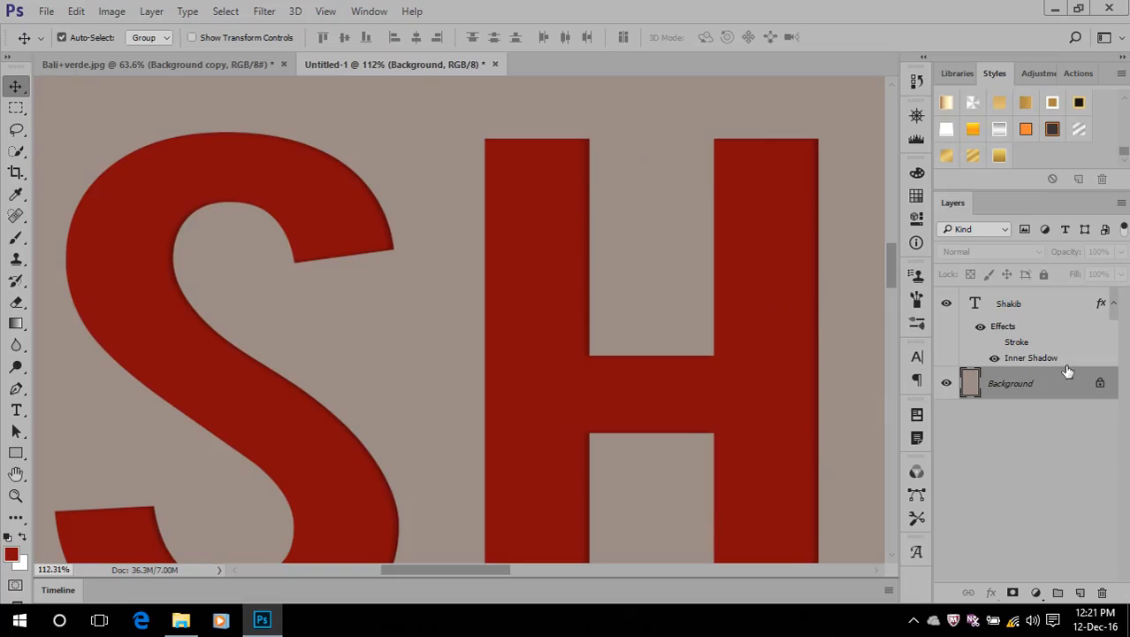
mouse_move(1015, 343)
mouse_down()
mouse_move(1052, 350)
mouse_move(1102, 592)
mouse_up()
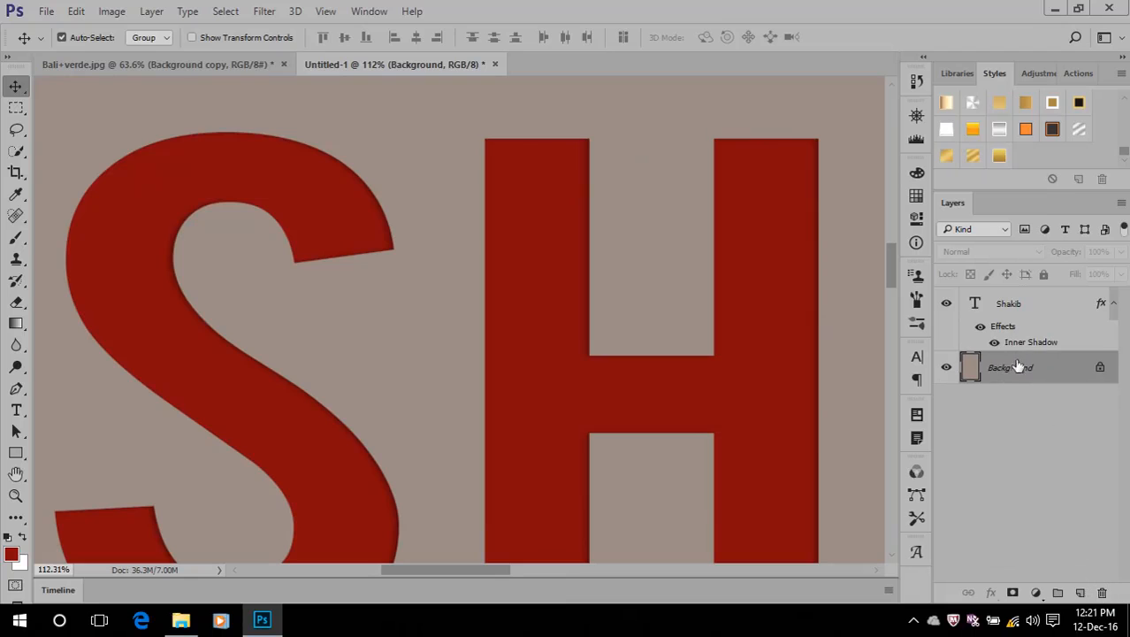
Set the text's Inner Shadow distance to 20 px and its size to 0 px
double_click(1033, 343)
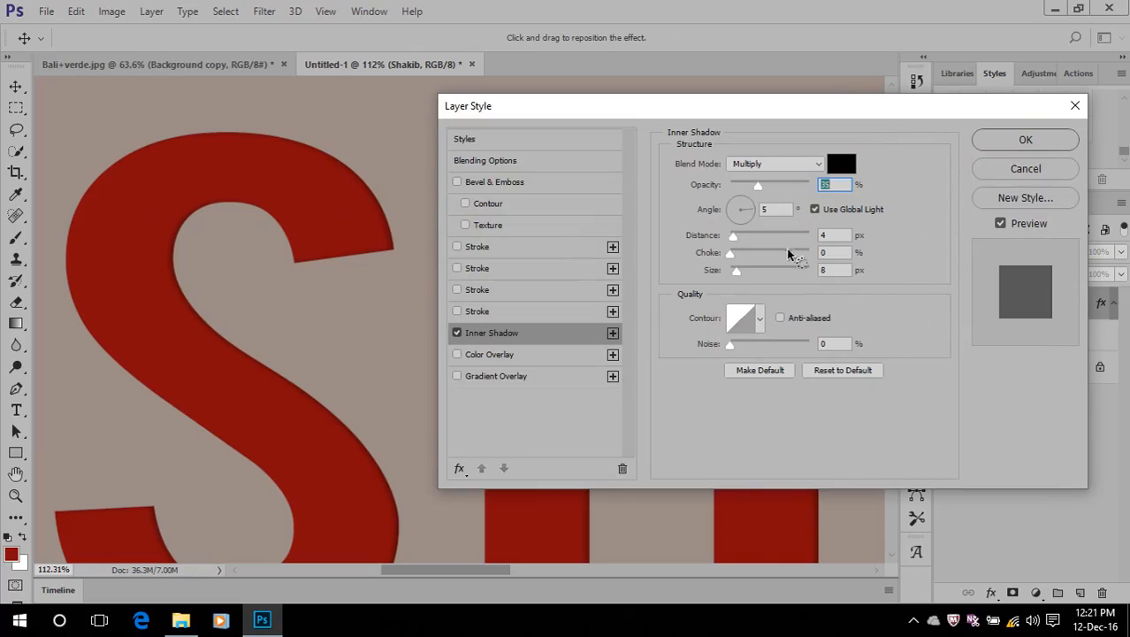
drag(734, 239, 747, 245)
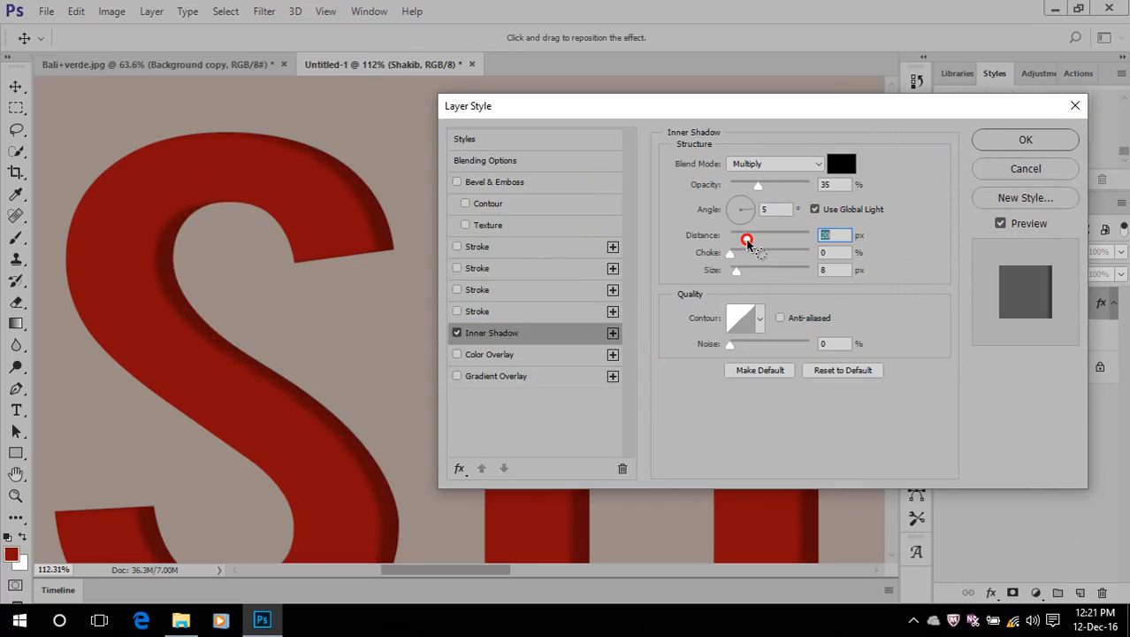
mouse_move(733, 272)
mouse_down()
mouse_move(742, 277)
mouse_move(710, 281)
mouse_up()
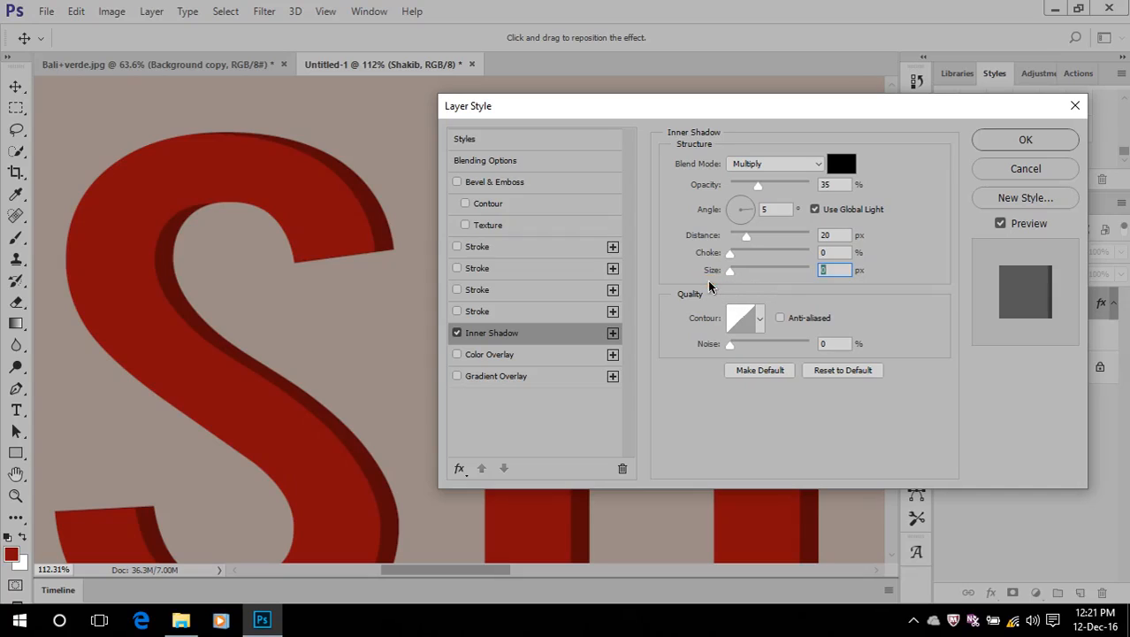
Try the inverted cone-shaped and cove-shaped contours on the text's Inner Shadow, and turn the Inner Shadow off
click(759, 320)
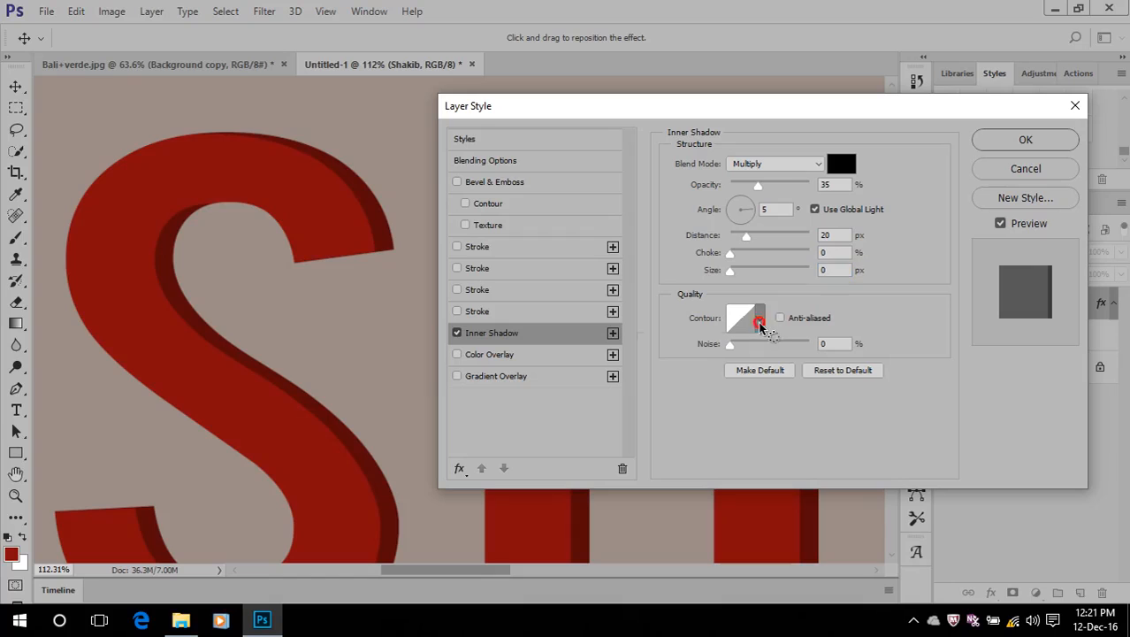
click(715, 357)
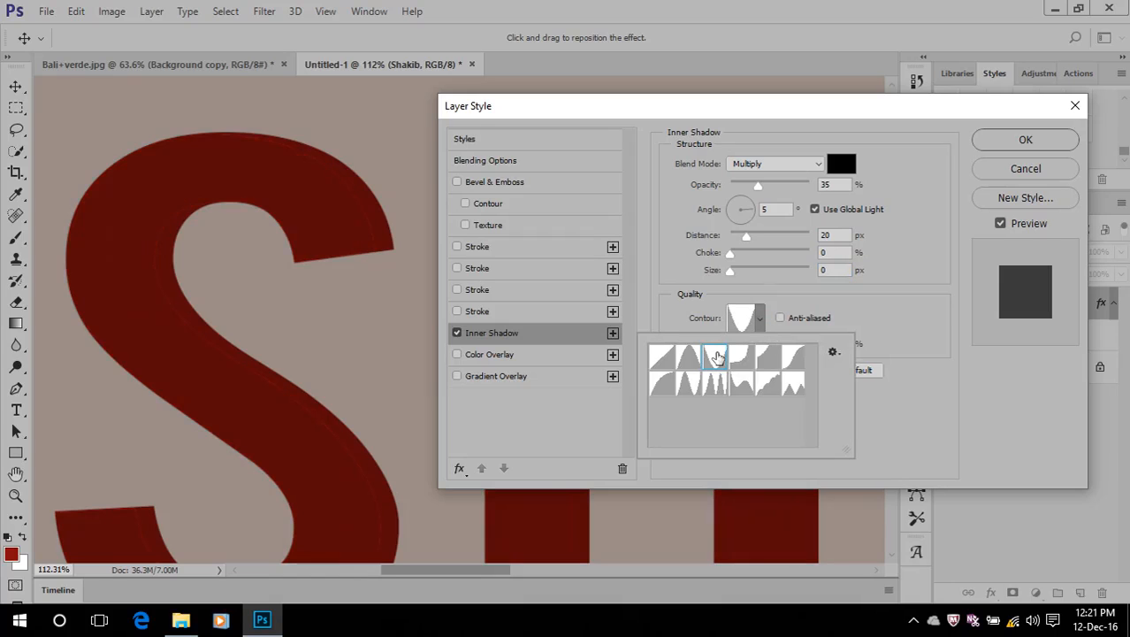
click(767, 320)
click(762, 320)
click(747, 358)
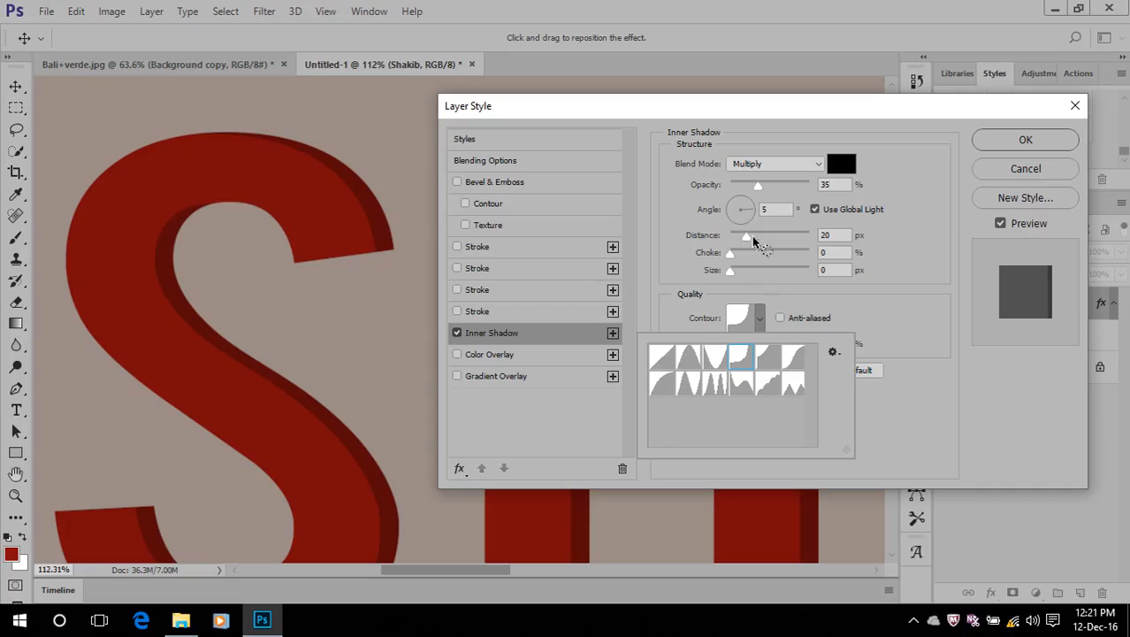
click(457, 332)
Add an Inner Glow to the text, raise its opacity to 100%, and turn the glow off
click(459, 469)
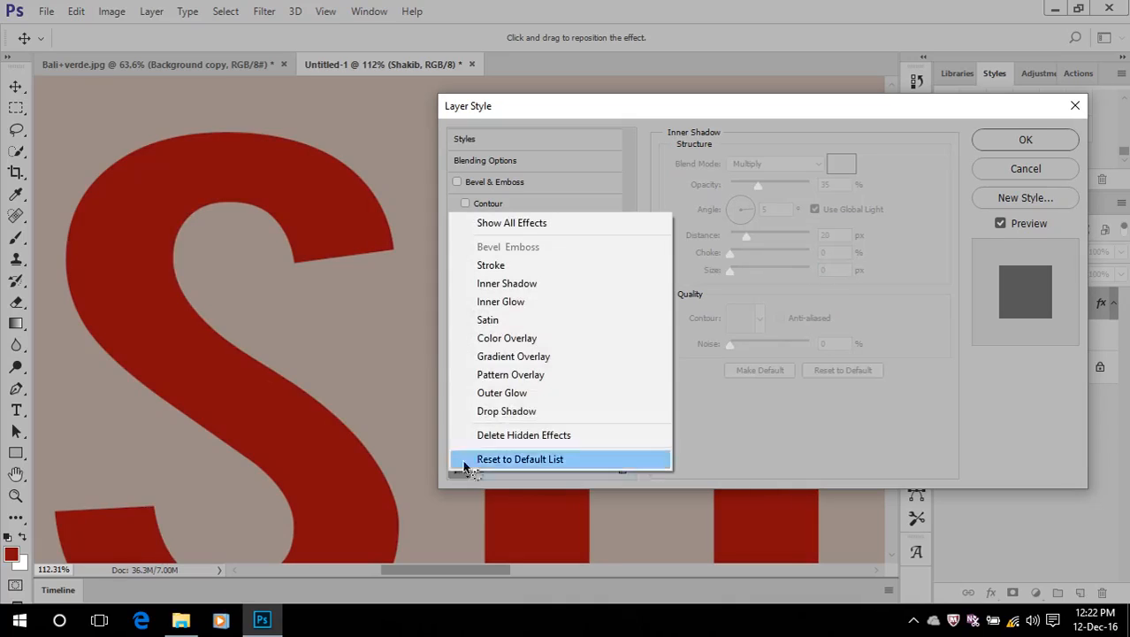
click(503, 302)
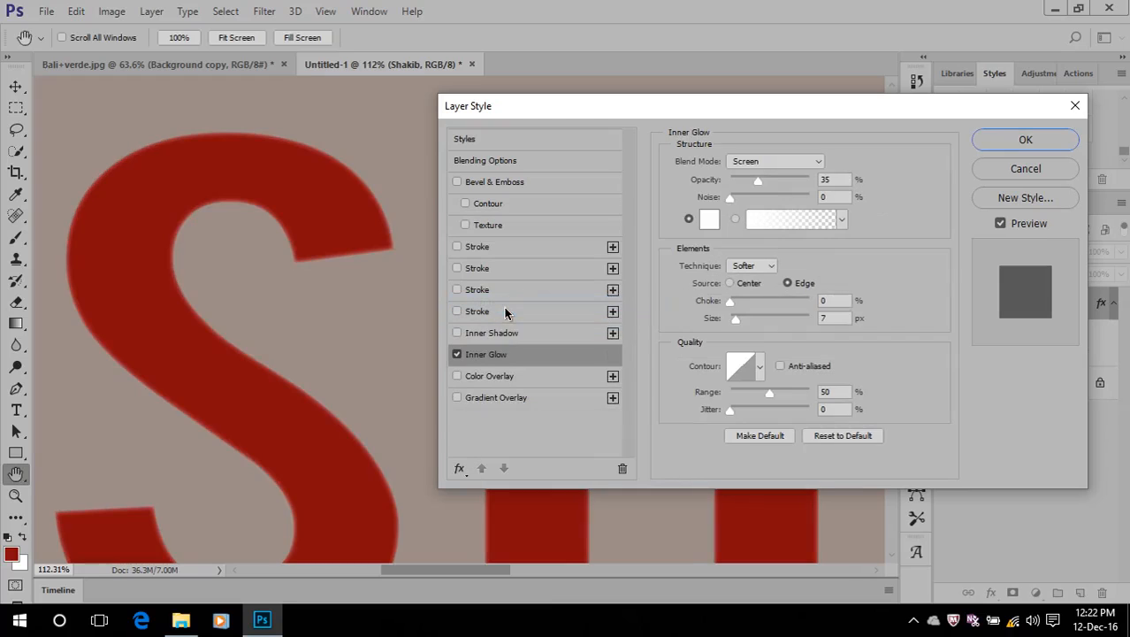
drag(758, 181, 814, 179)
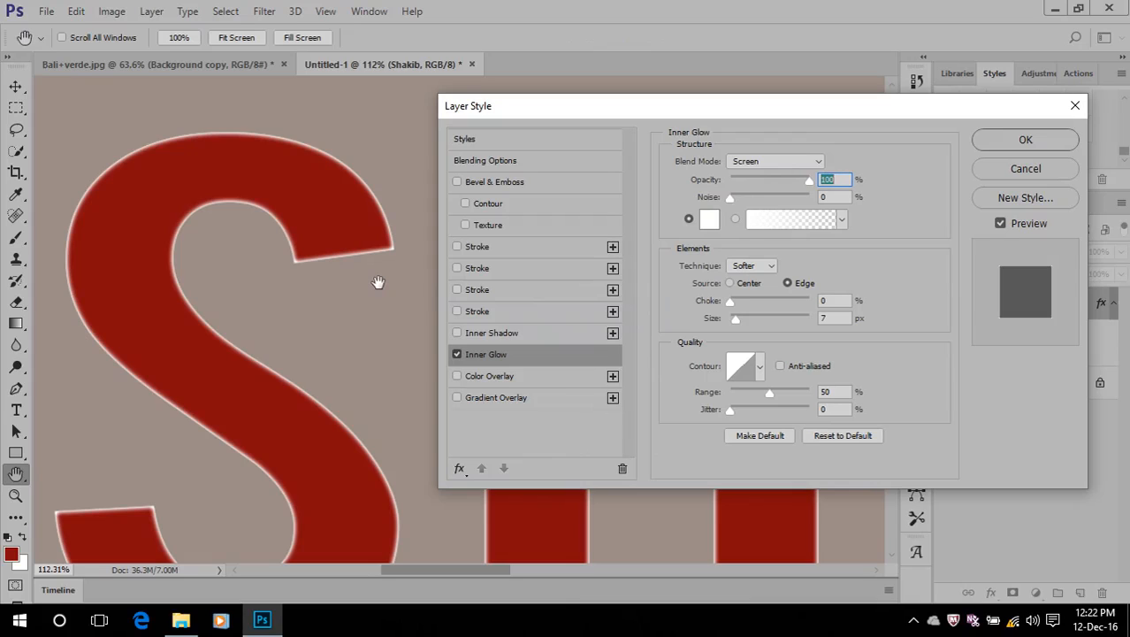
click(456, 354)
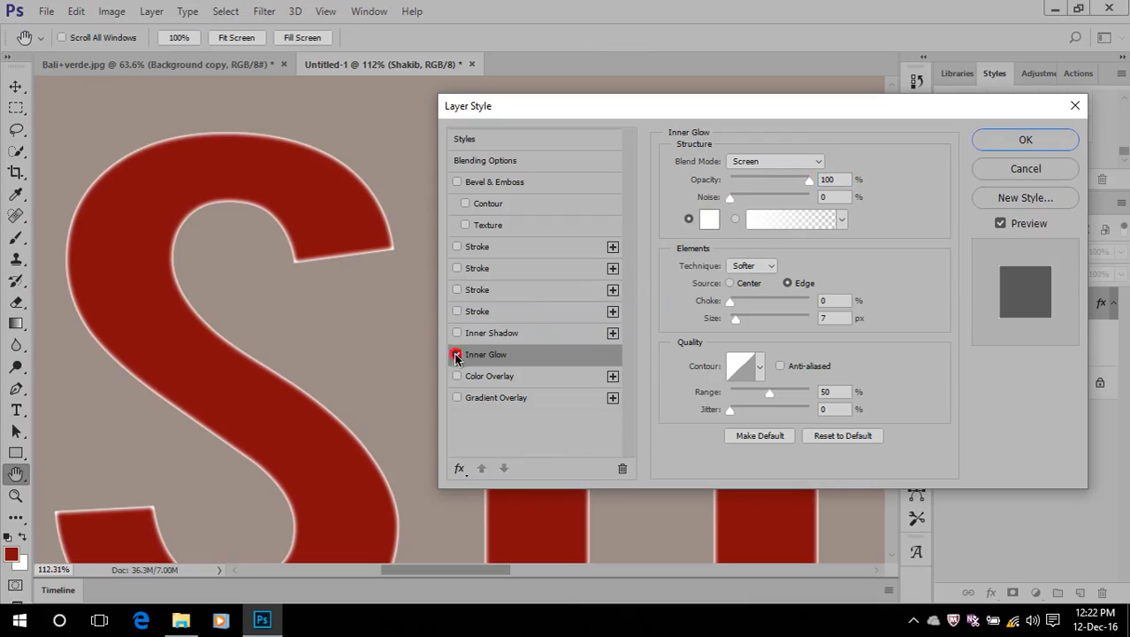
Add a Satin effect to the text and lower its opacity to 42%
click(459, 469)
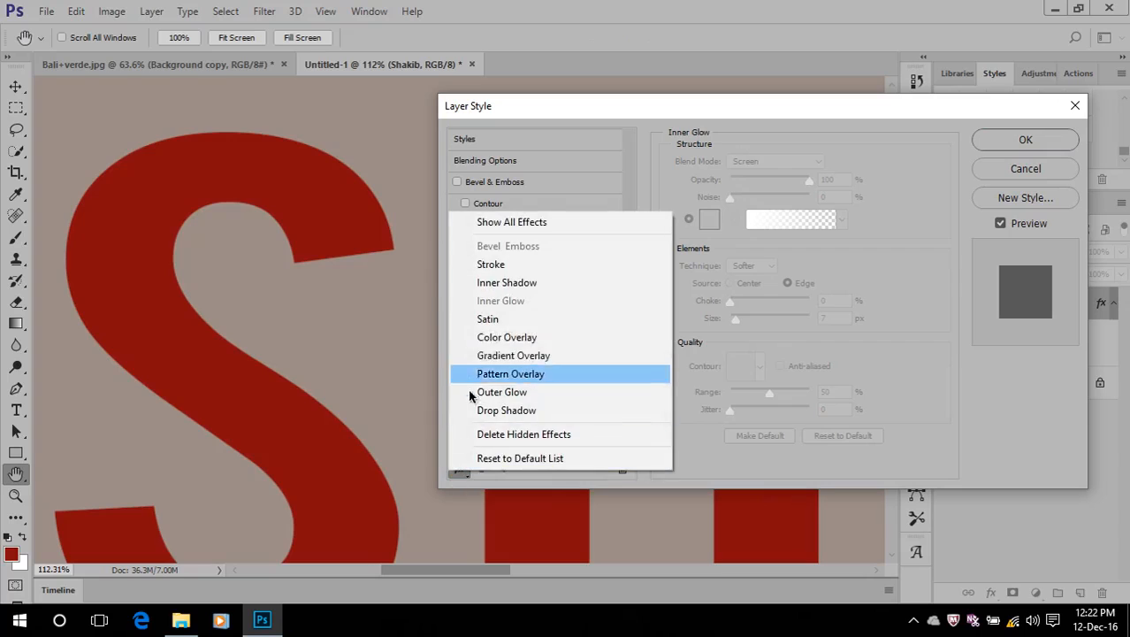
click(488, 320)
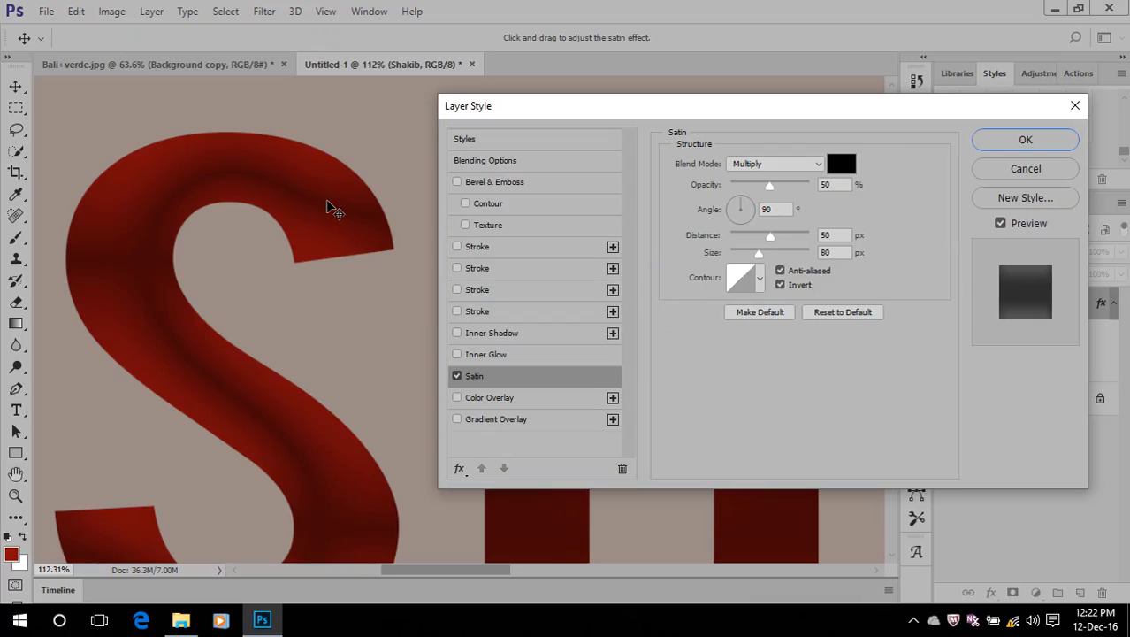
mouse_move(769, 186)
mouse_down()
mouse_move(828, 188)
mouse_move(757, 186)
mouse_up()
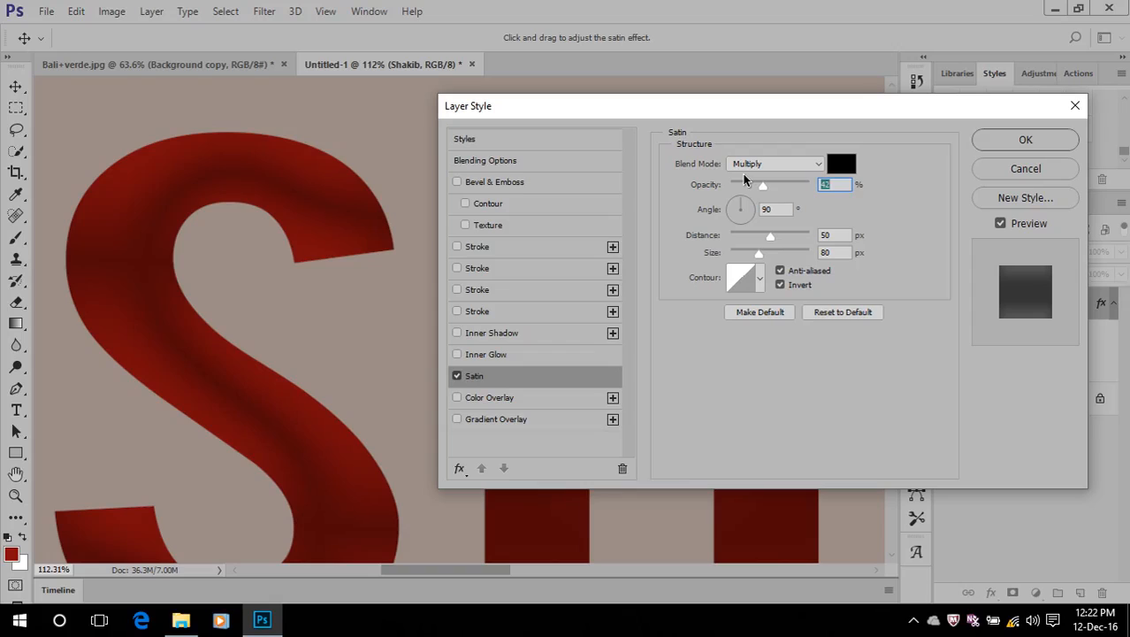
click(744, 180)
Give the Satin effect colour cb8e8e, Normal blend mode and 100% opacity, and switch the effect off
click(841, 164)
click(640, 191)
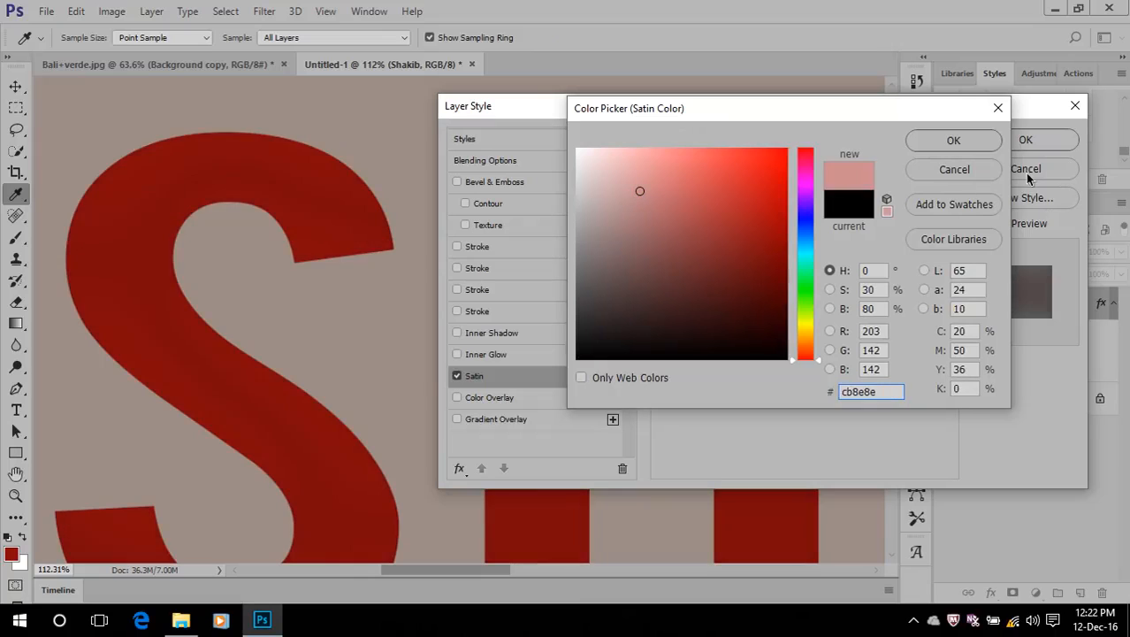
click(952, 142)
click(770, 163)
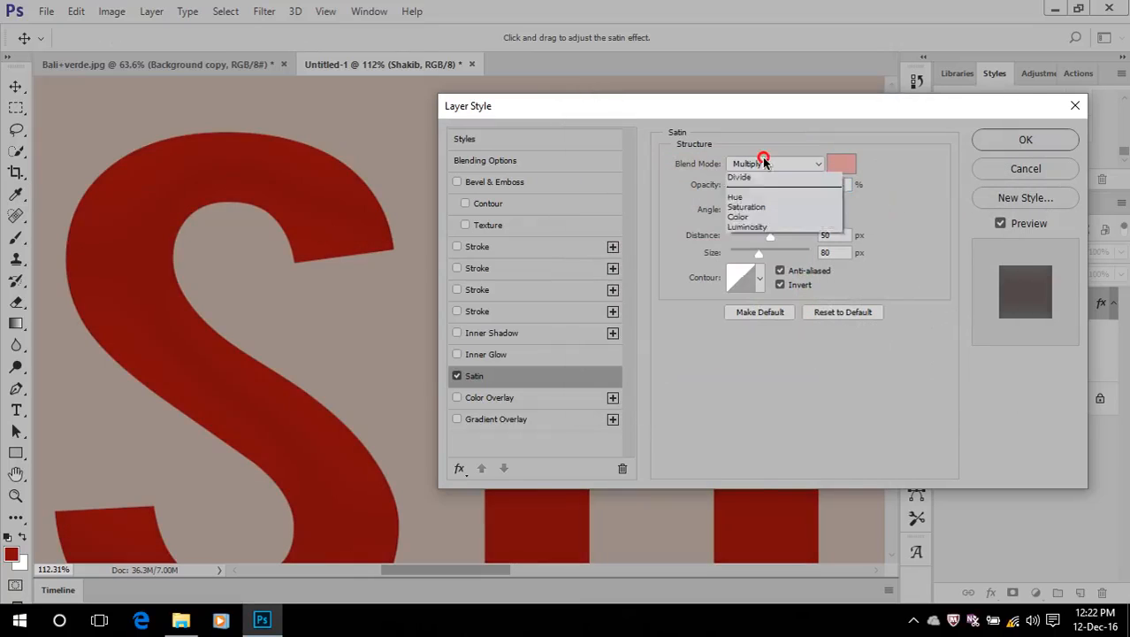
click(764, 166)
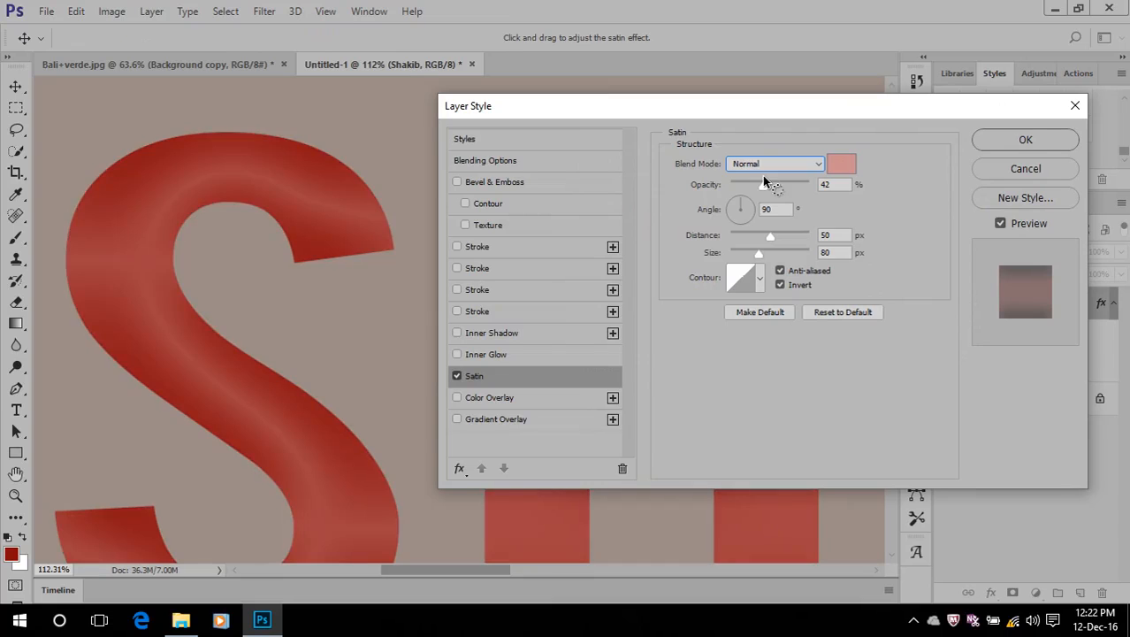
drag(761, 183, 841, 190)
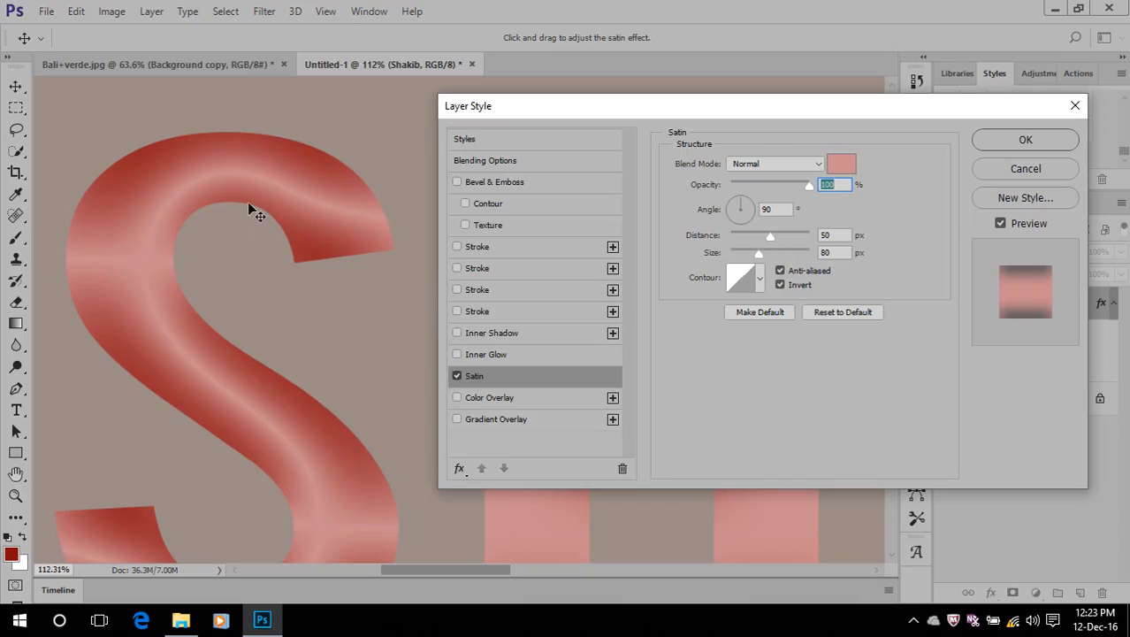
click(458, 377)
Add a dark green Color Overlay to the text in Normal mode at 100% opacity, and turn it off
click(459, 467)
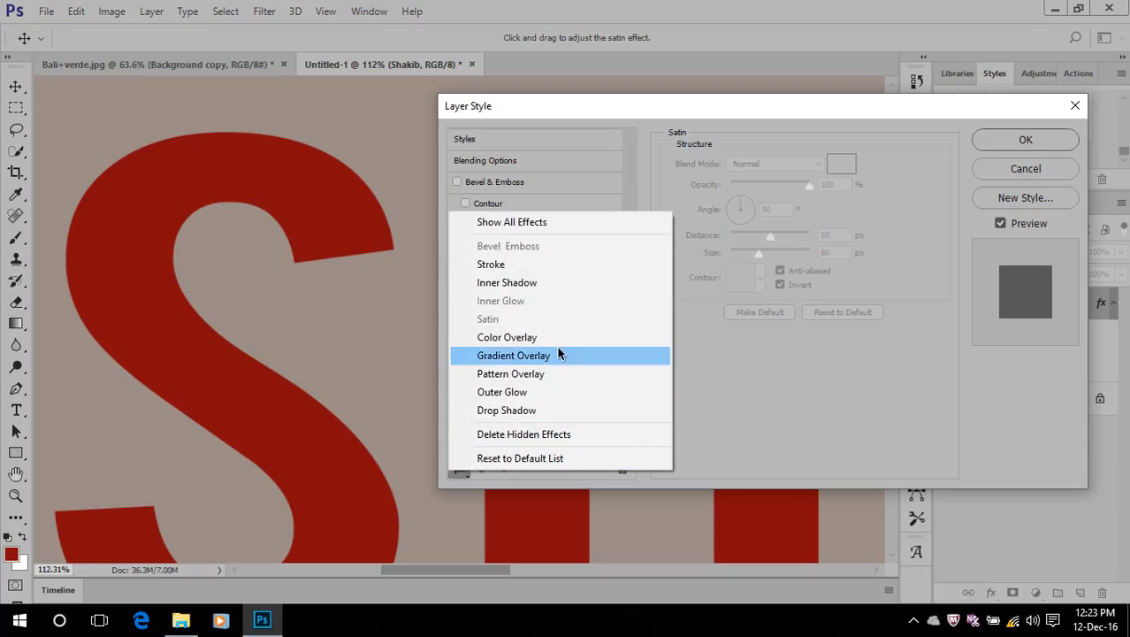
click(531, 337)
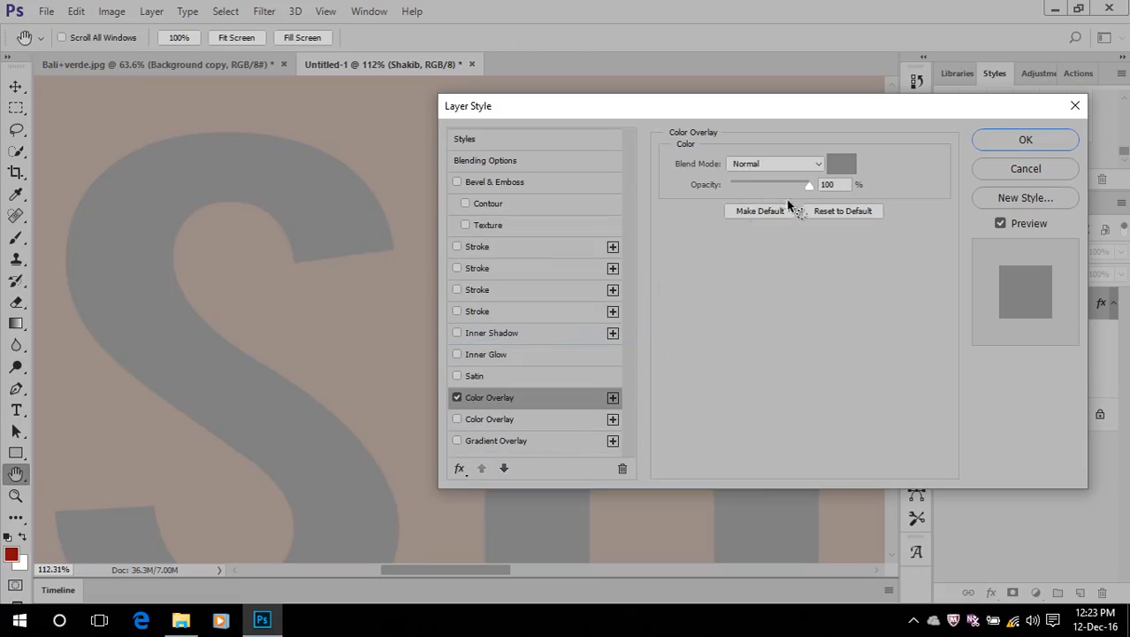
click(841, 164)
click(676, 184)
mouse_move(774, 210)
mouse_down()
mouse_move(772, 176)
mouse_move(772, 251)
mouse_up()
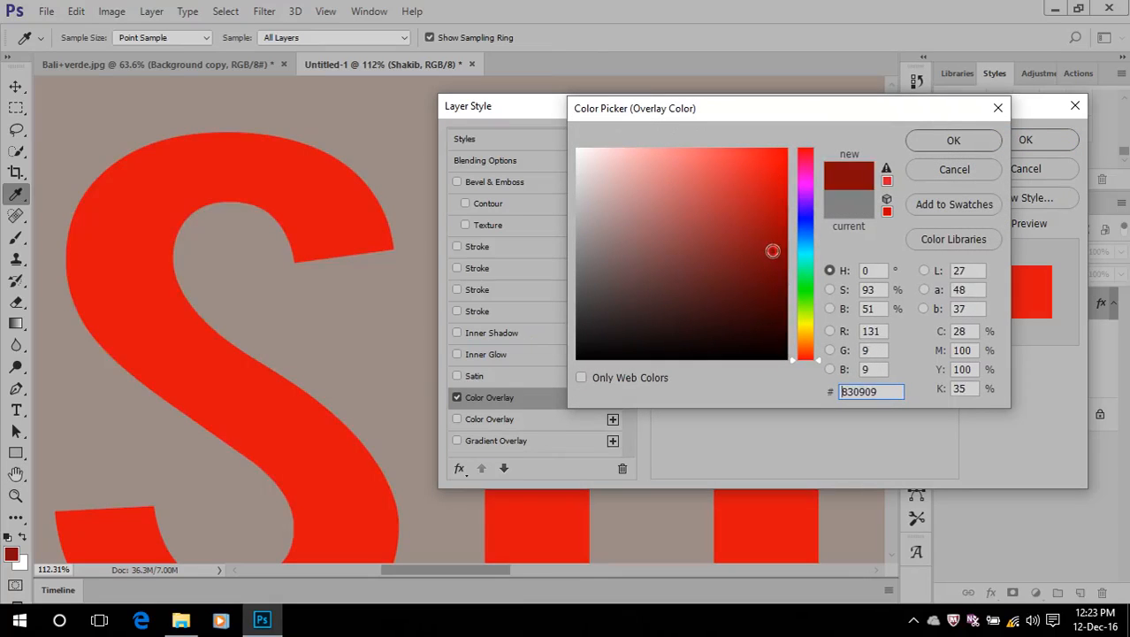
click(805, 288)
click(778, 201)
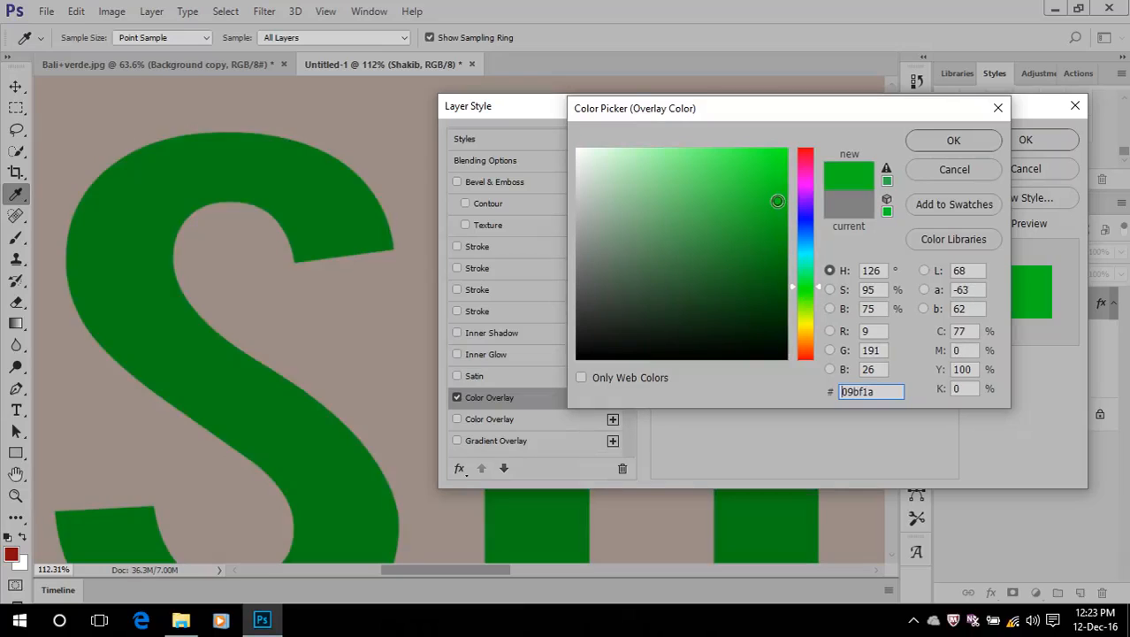
click(776, 244)
click(932, 143)
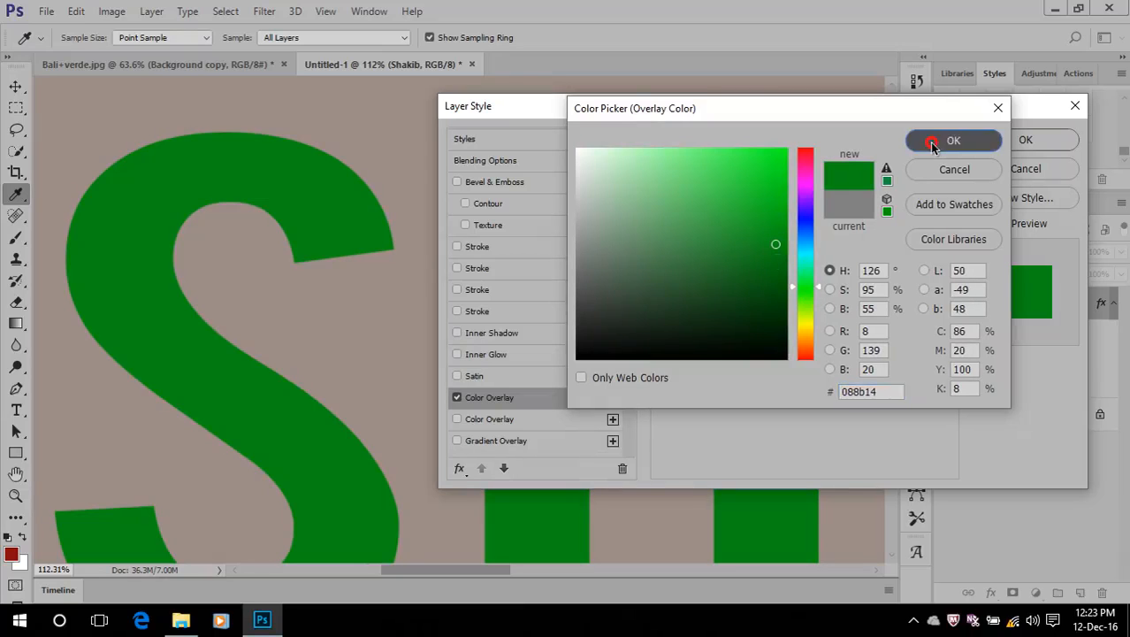
click(457, 397)
Add a linear Gradient Overlay to the text using the last brown-to-cream gold preset, and reduce the gradient's scale
click(459, 468)
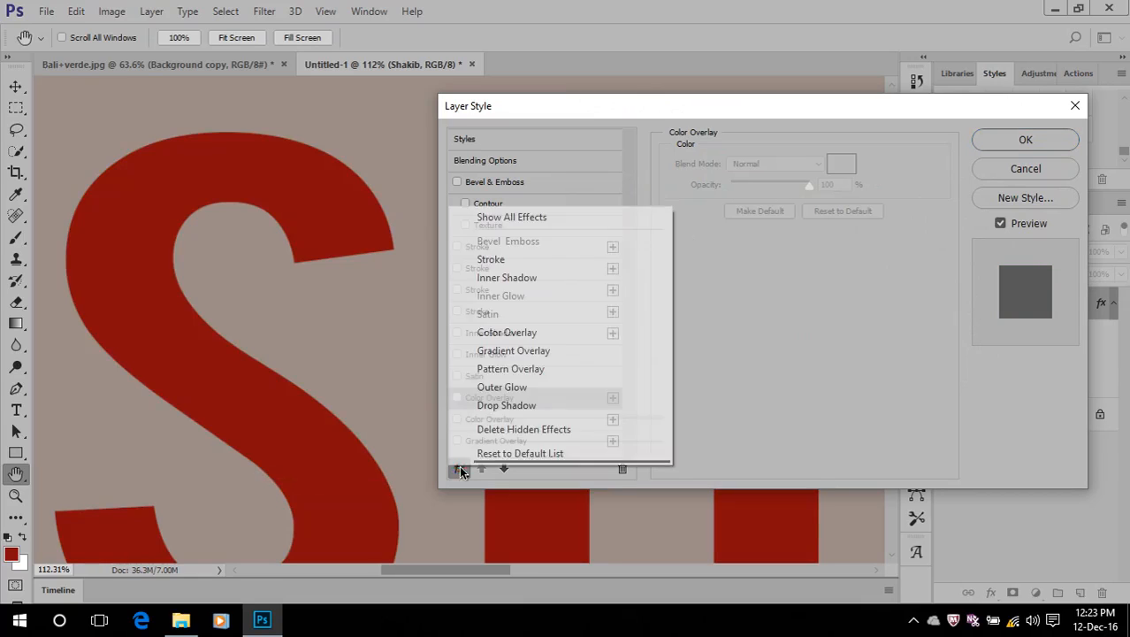
click(497, 352)
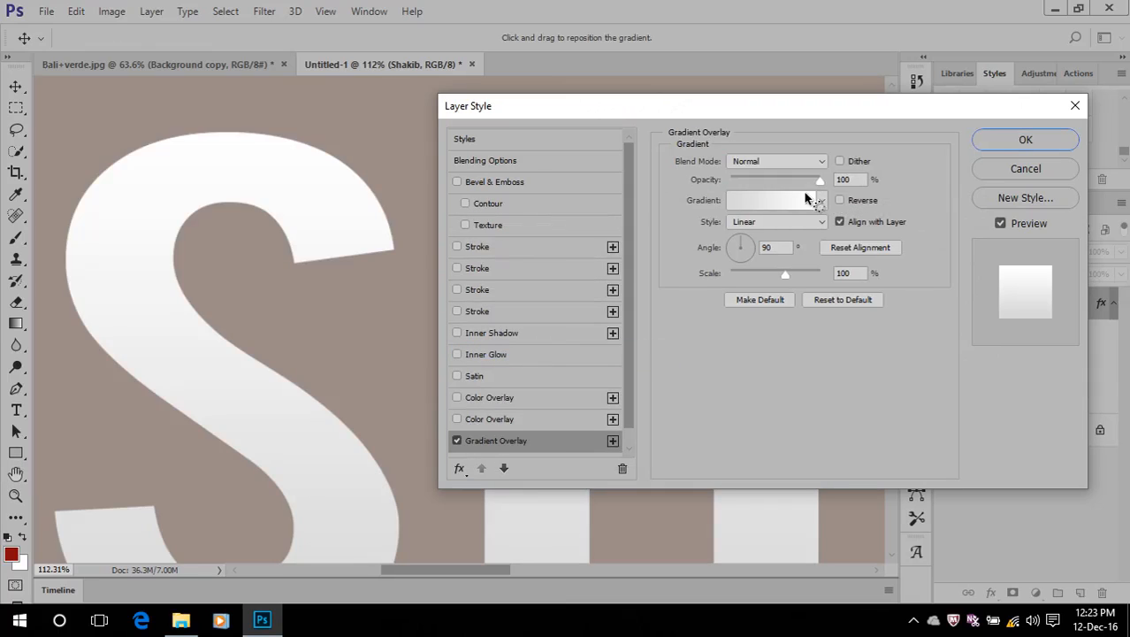
click(769, 205)
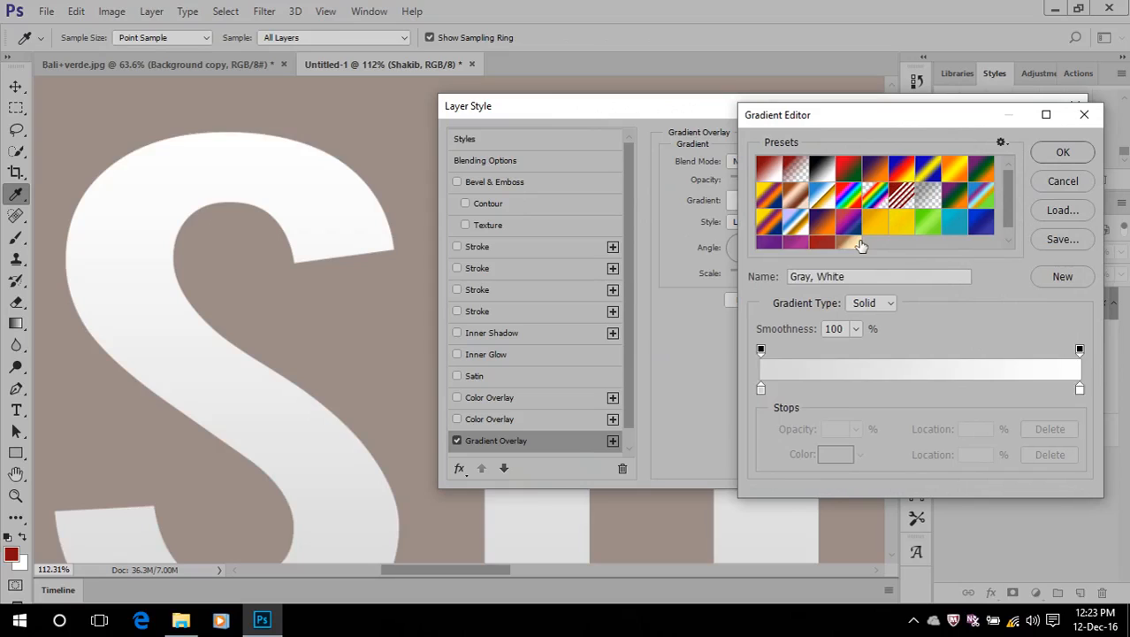
click(847, 245)
click(1063, 154)
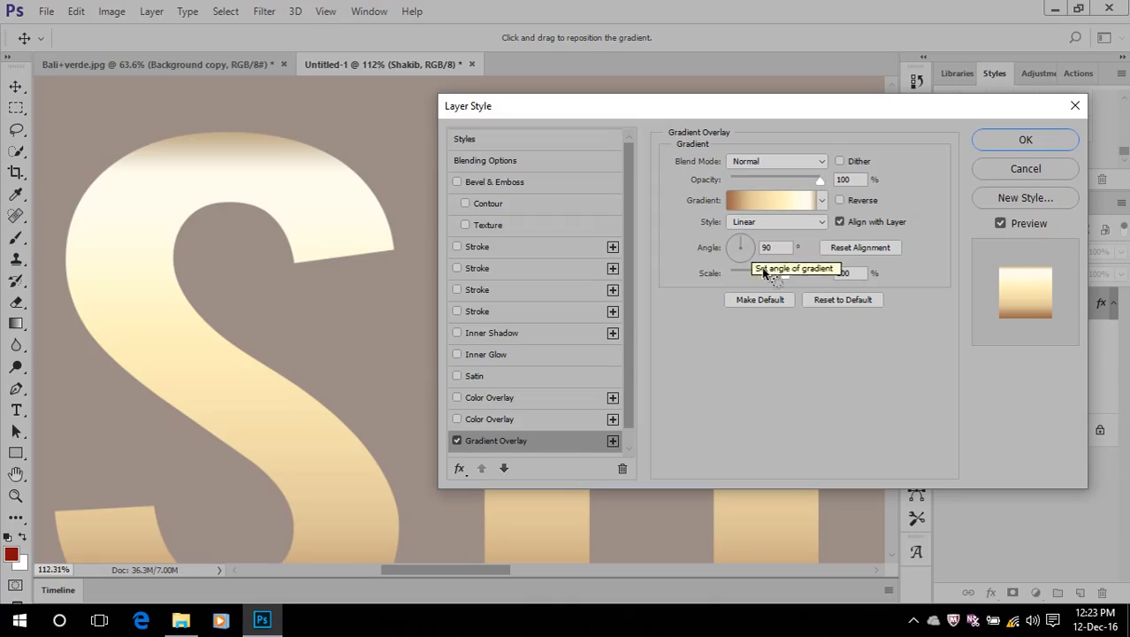
mouse_move(786, 274)
mouse_down()
mouse_move(709, 280)
mouse_move(771, 280)
mouse_up()
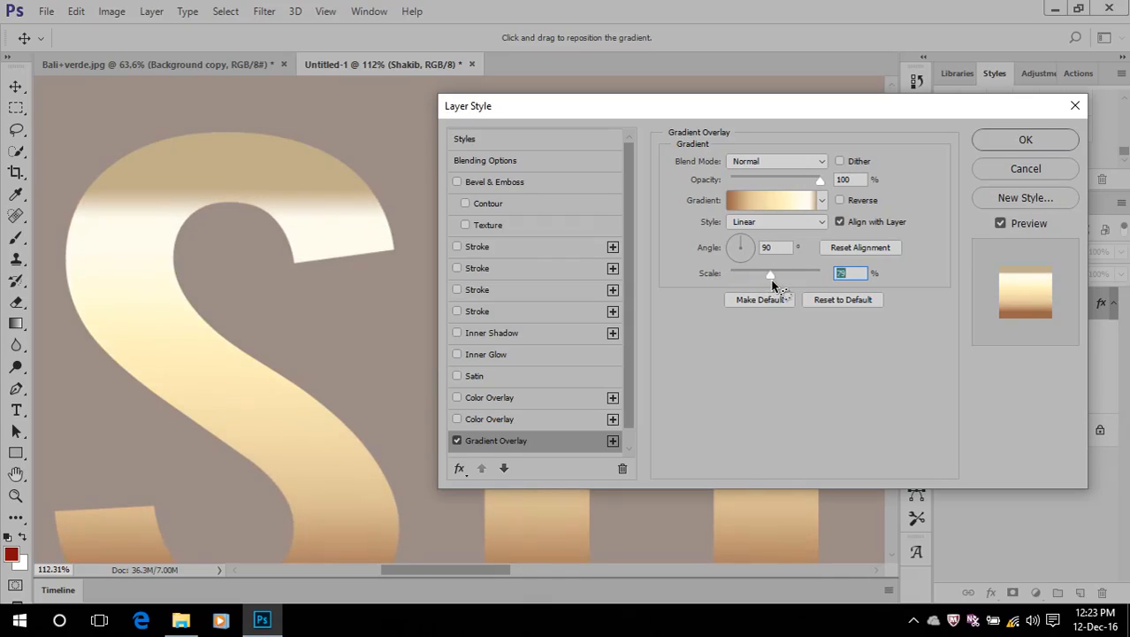
Delete the three intermediate colour stops at 24%, 61% and 92% from the overlay gradient
click(778, 201)
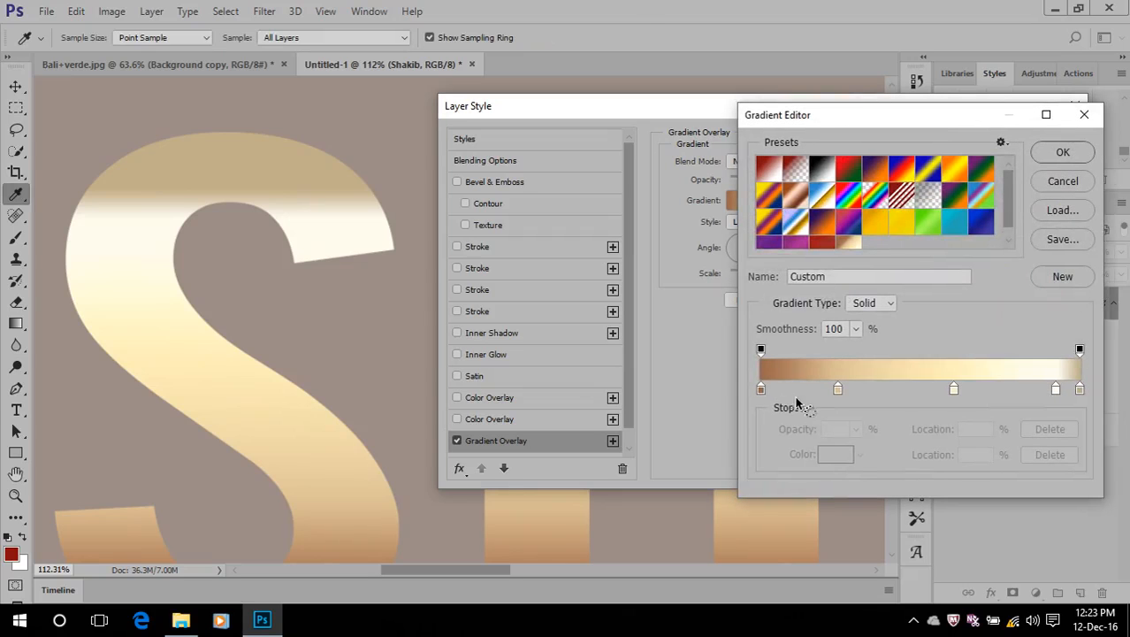
click(840, 390)
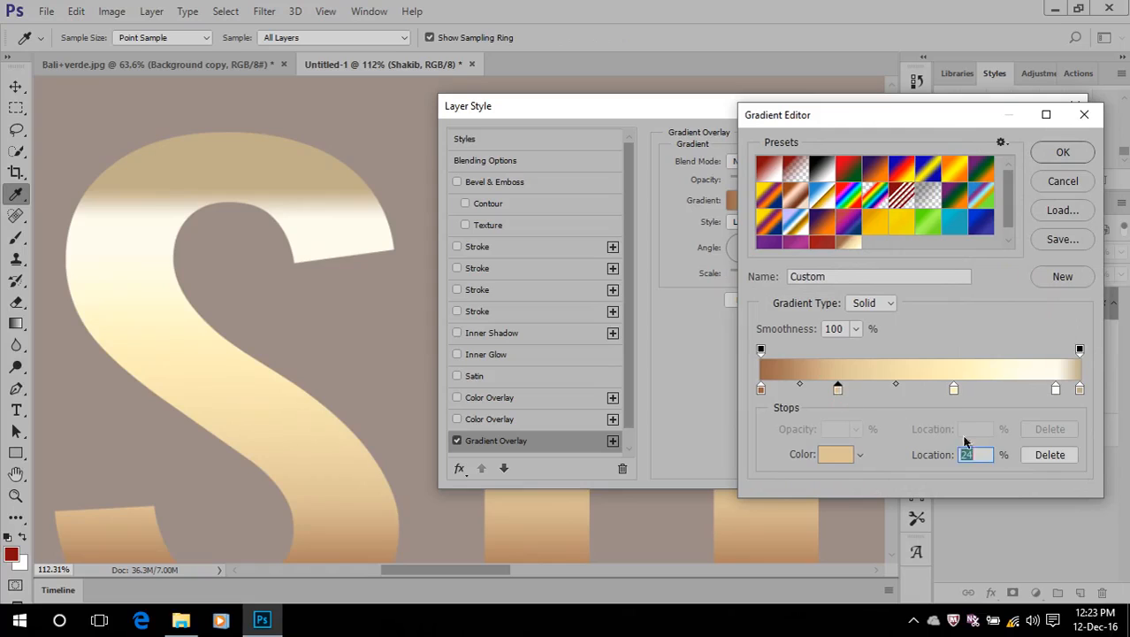
click(1048, 453)
click(953, 389)
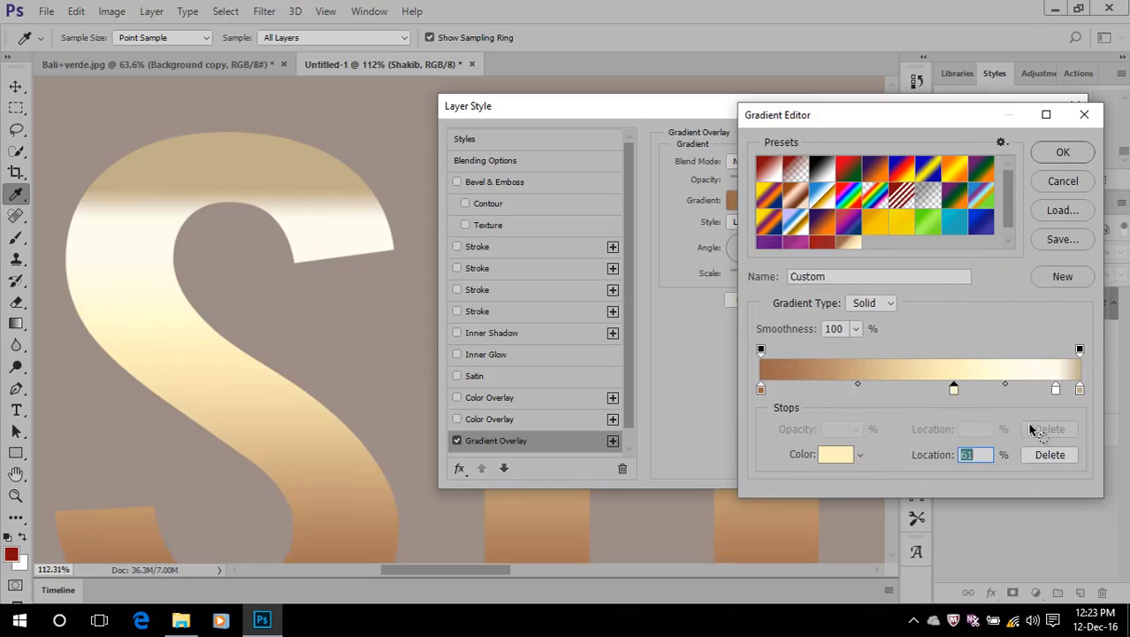
click(1048, 454)
click(1055, 389)
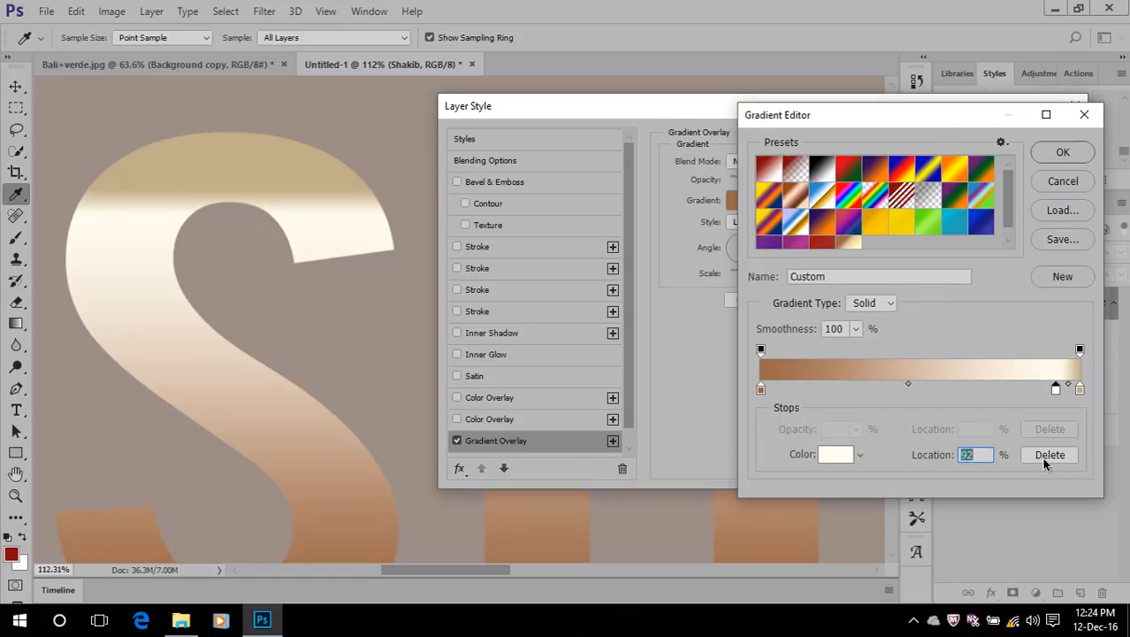
click(1049, 454)
Change the gradient's end stop at 100% to the orange-yellow colour f2b036
click(1078, 389)
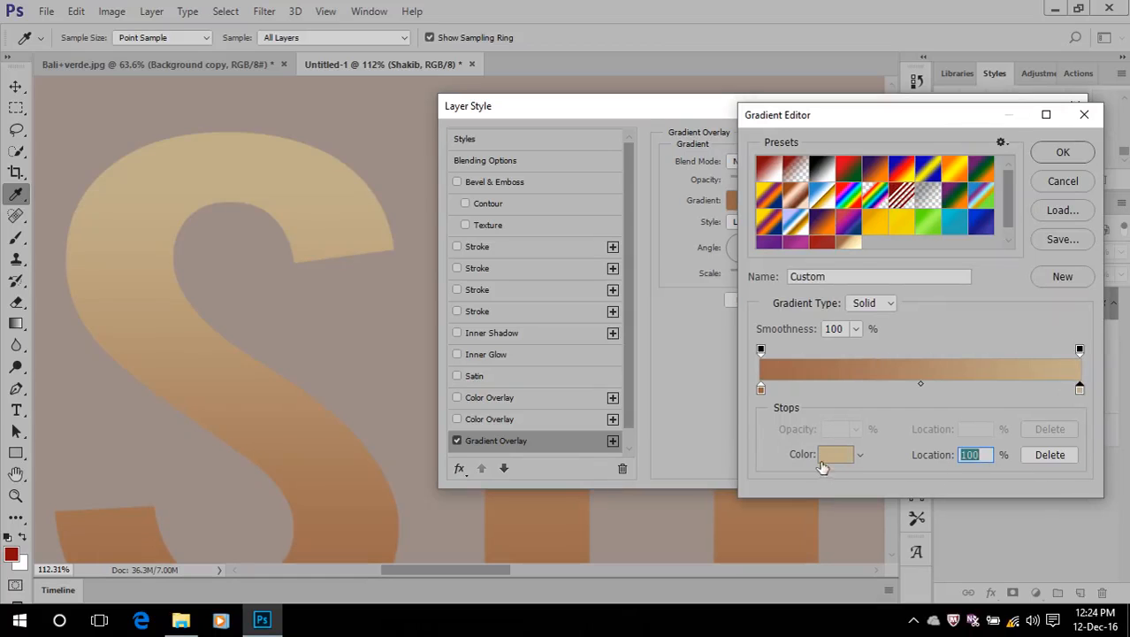
click(847, 453)
click(740, 158)
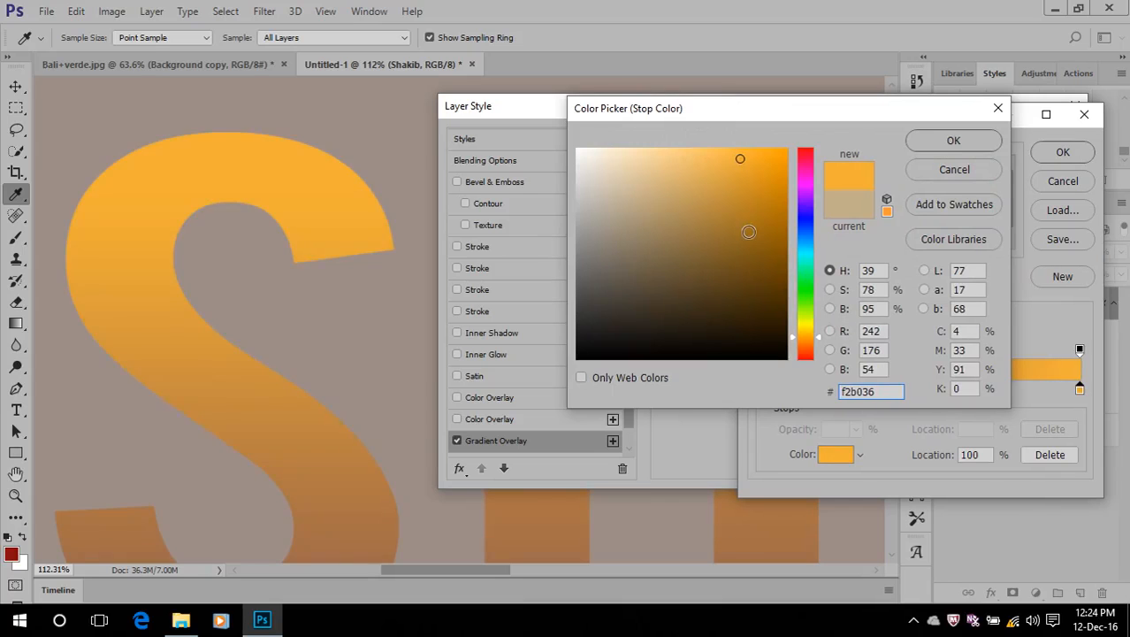
click(977, 142)
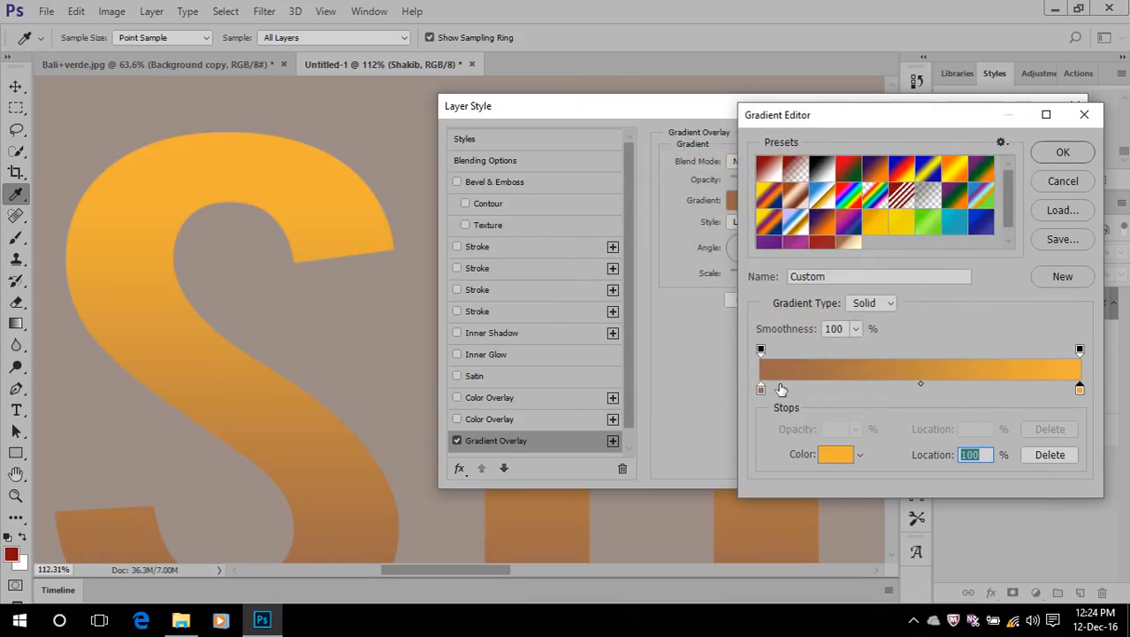
Change the gradient's start stop at 0% to the red-orange colour da3806
click(760, 389)
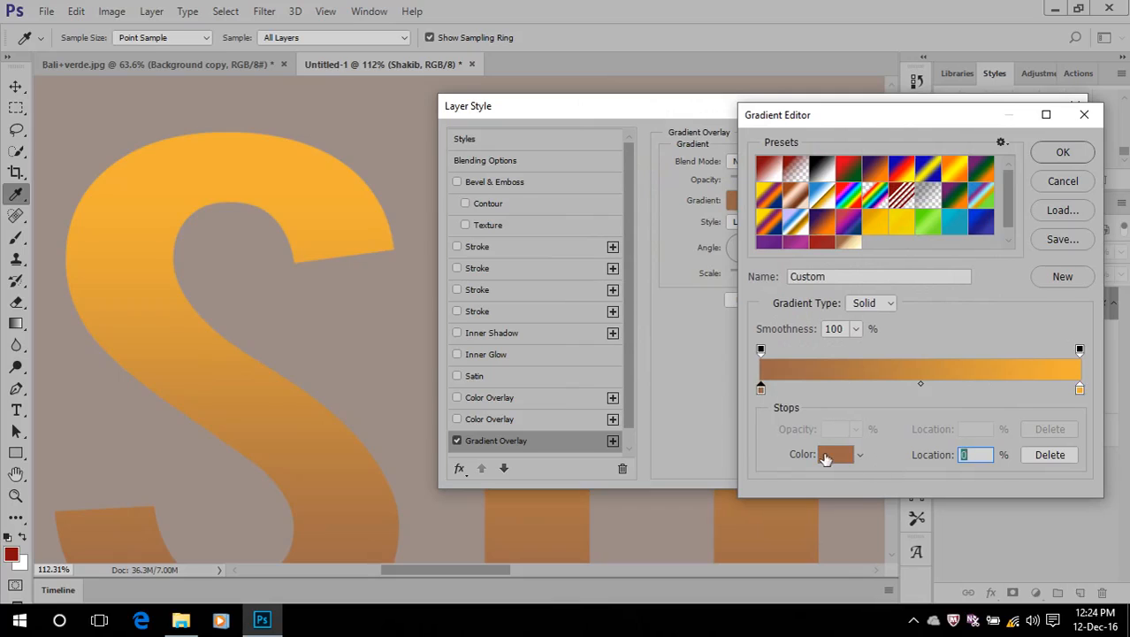
click(825, 457)
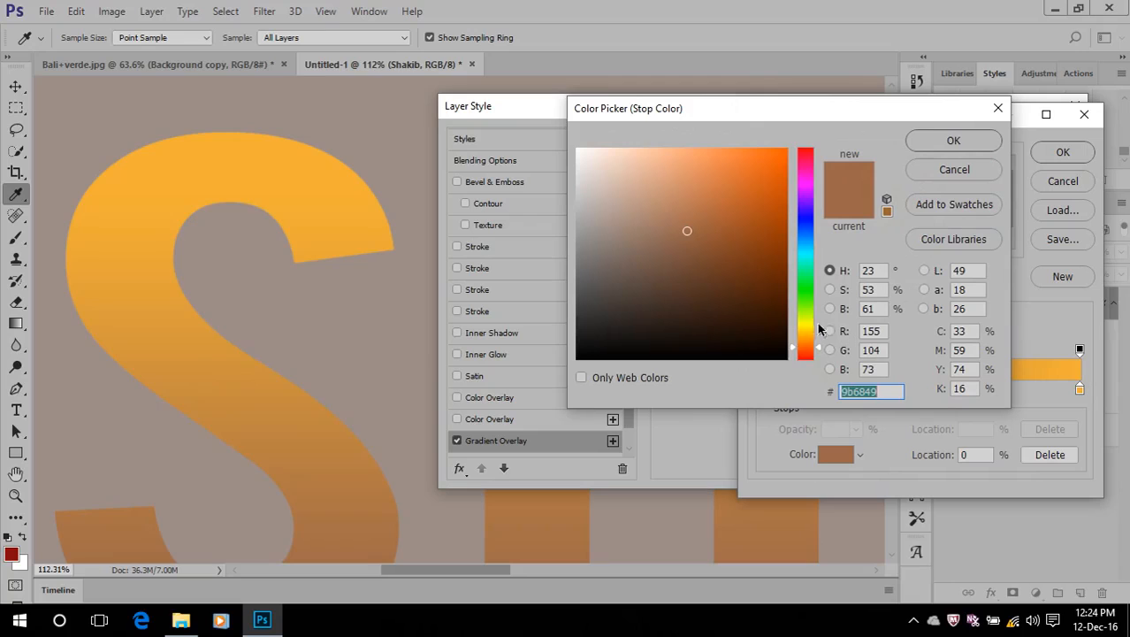
drag(803, 352, 805, 352)
drag(795, 233, 806, 142)
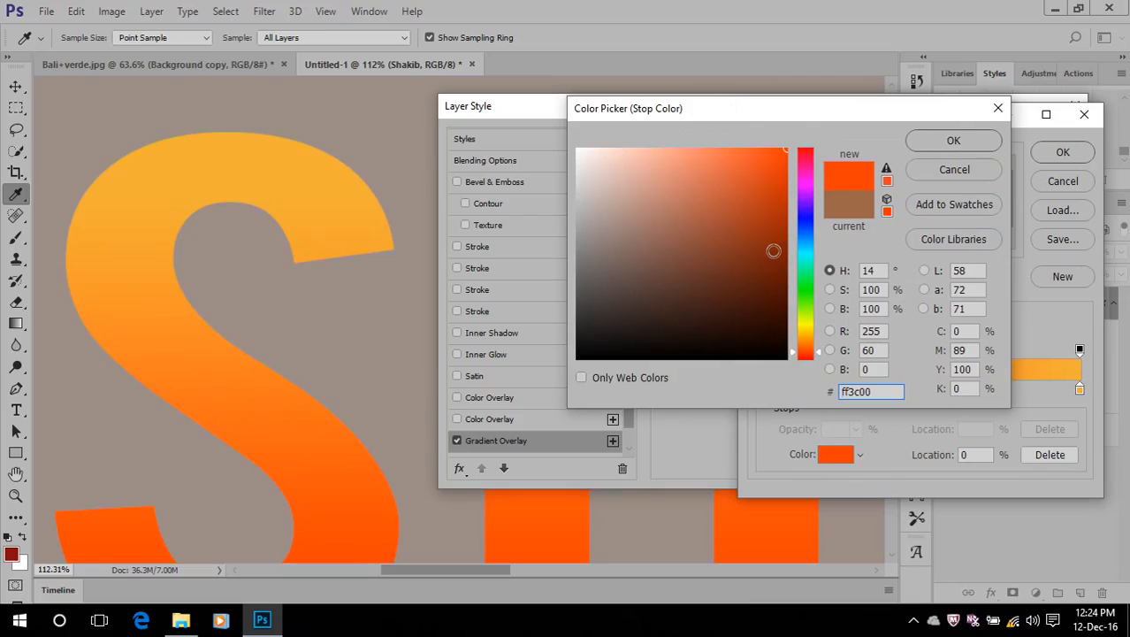
click(781, 179)
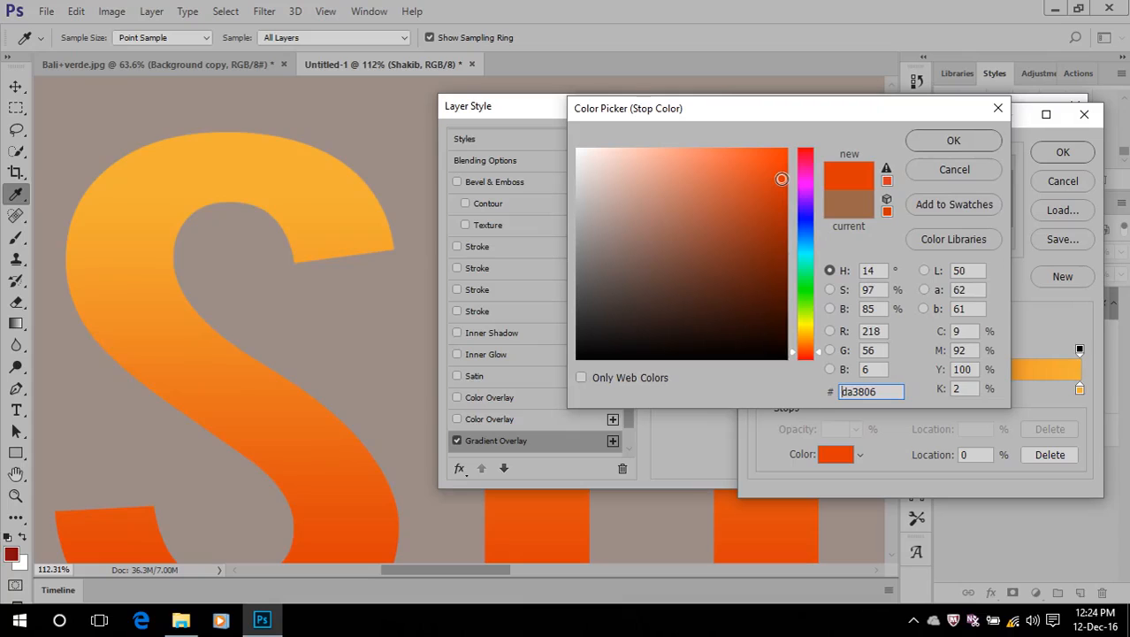
click(924, 150)
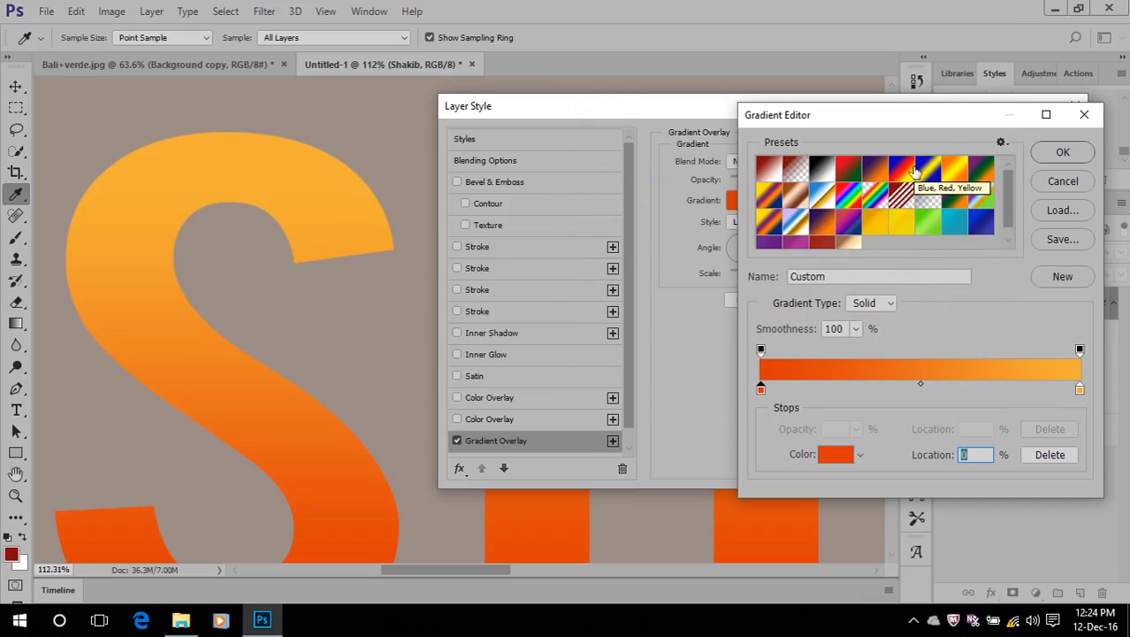
Accept the edited red-orange to yellow gradient, increase the Gradient Overlay's scale, and apply the layer style to the text
click(1053, 155)
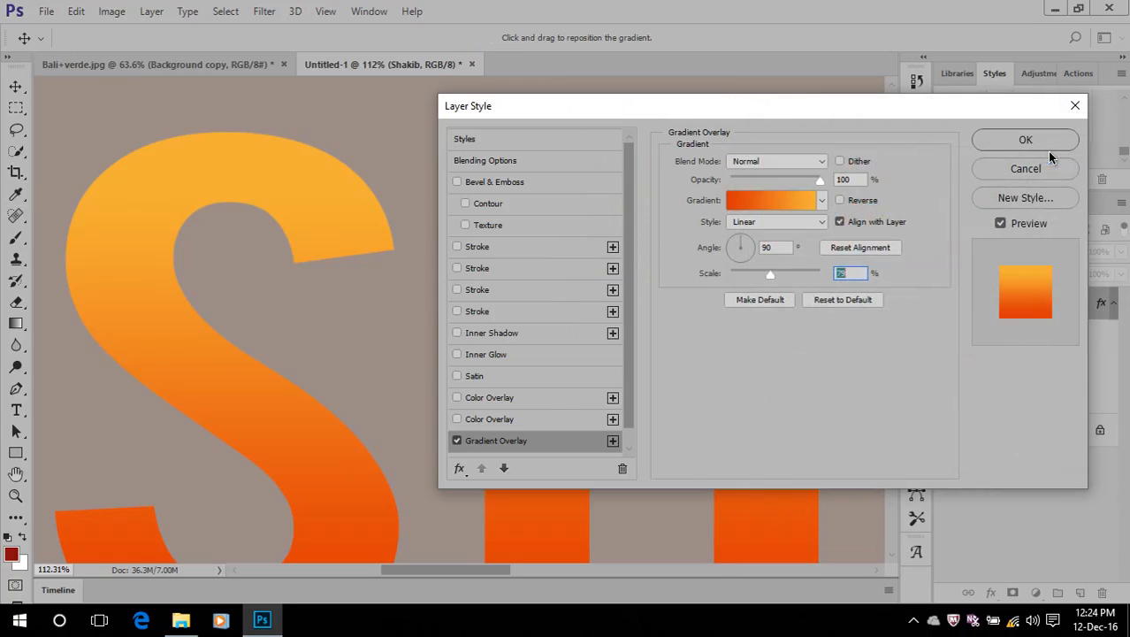
mouse_move(772, 278)
mouse_down()
mouse_move(711, 277)
mouse_move(807, 293)
mouse_move(790, 289)
mouse_up()
click(1023, 141)
scroll(389, 347, down, 3)
scroll(389, 347, down, 1)
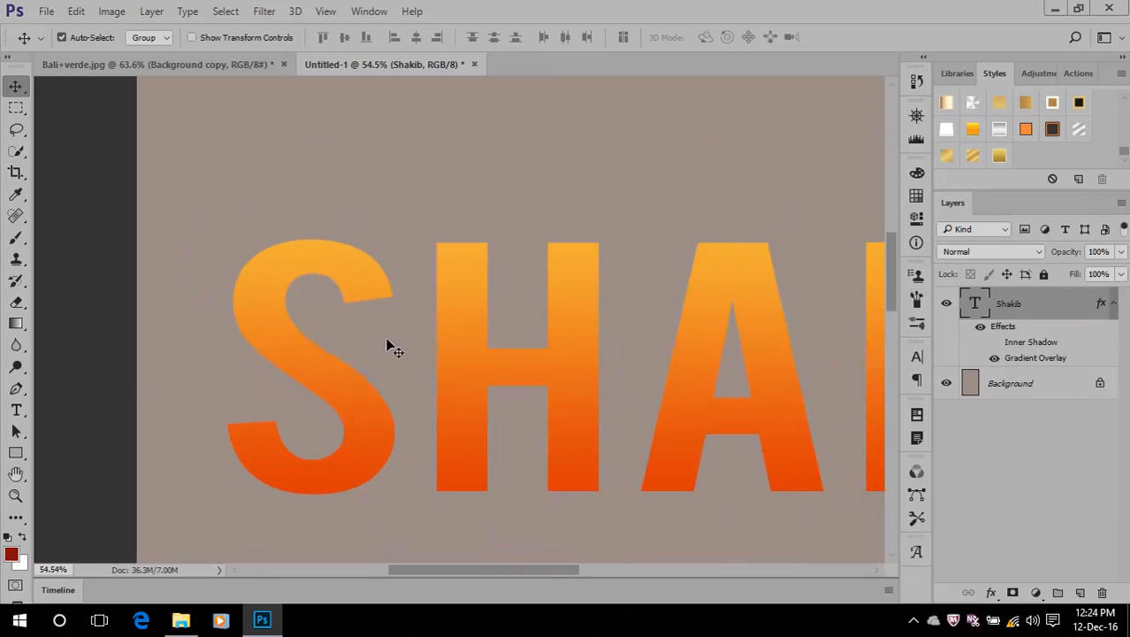
scroll(389, 347, up, 1)
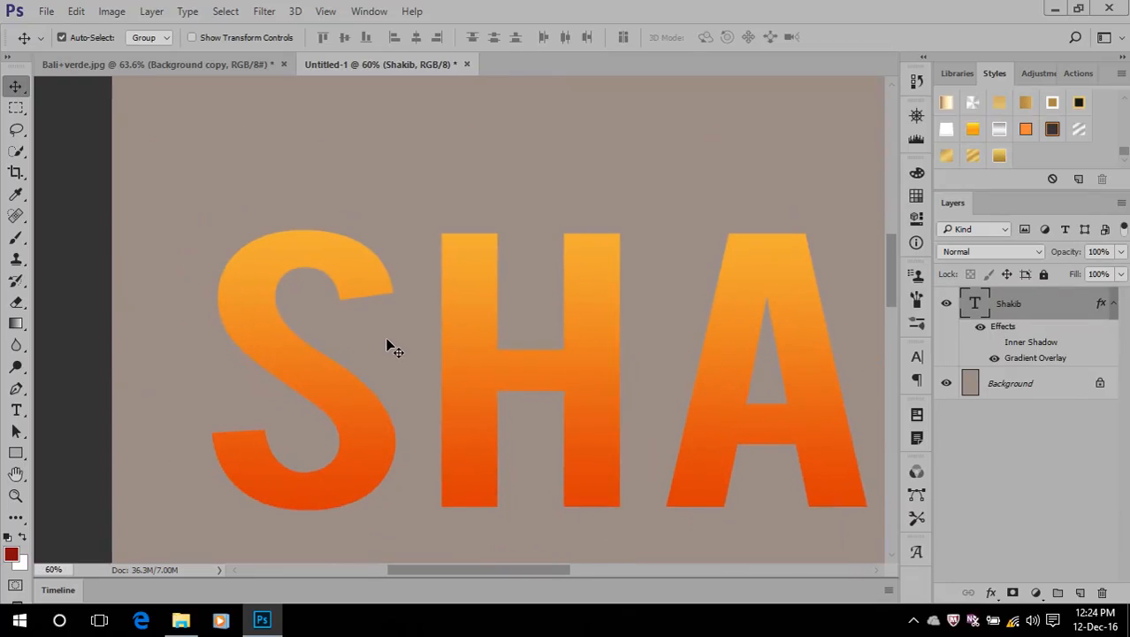
scroll(389, 346, up, 1)
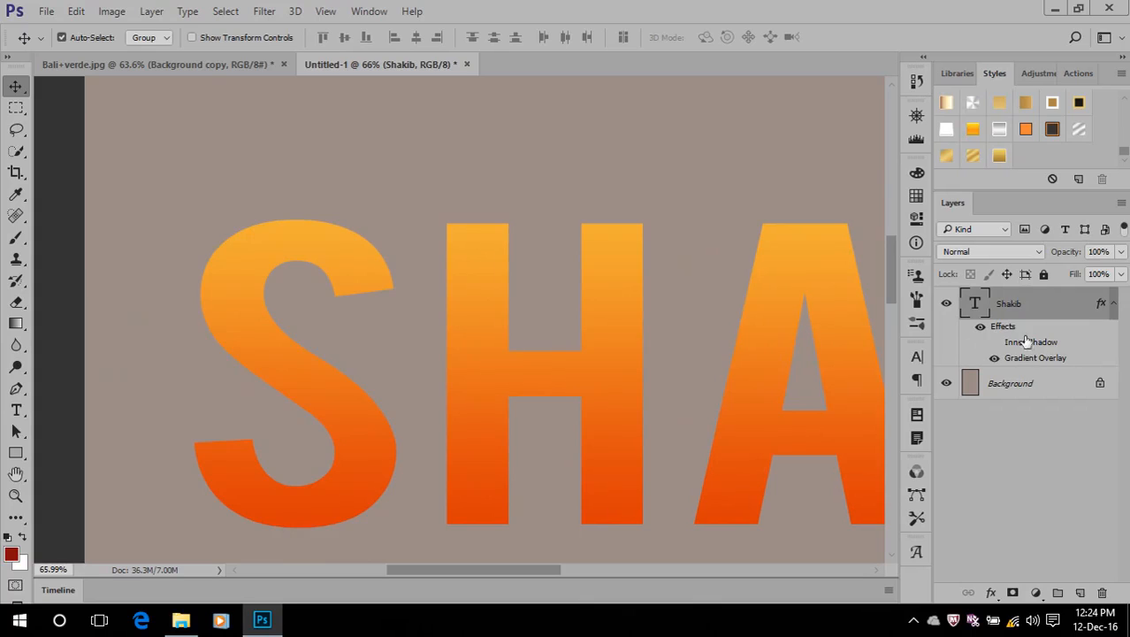
Remove all existing effects from the text layer and add a Pattern Overlay to it
drag(1003, 326, 1103, 592)
click(991, 592)
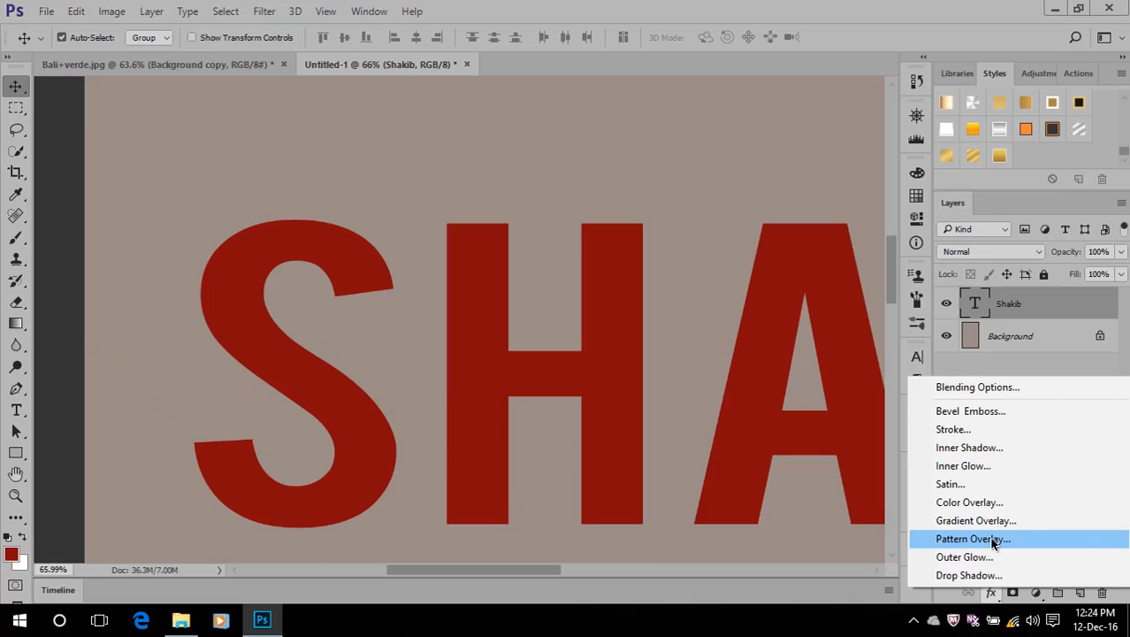
click(993, 539)
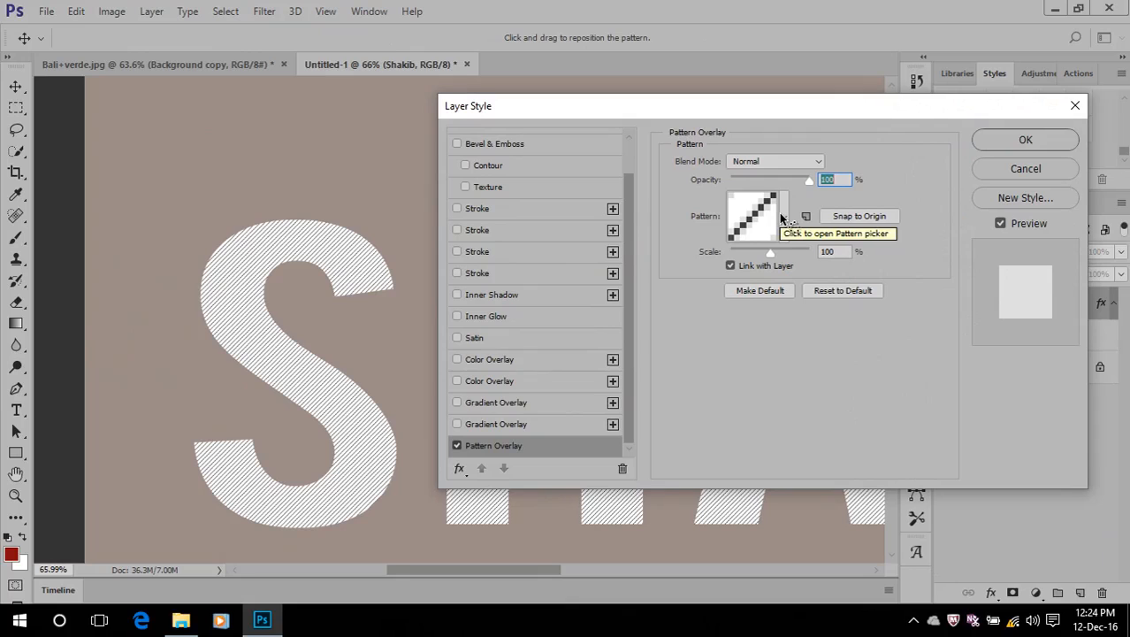
Try the concentric-squares pattern and the orange, green, red, blue and beige woven patterns on the text
click(782, 217)
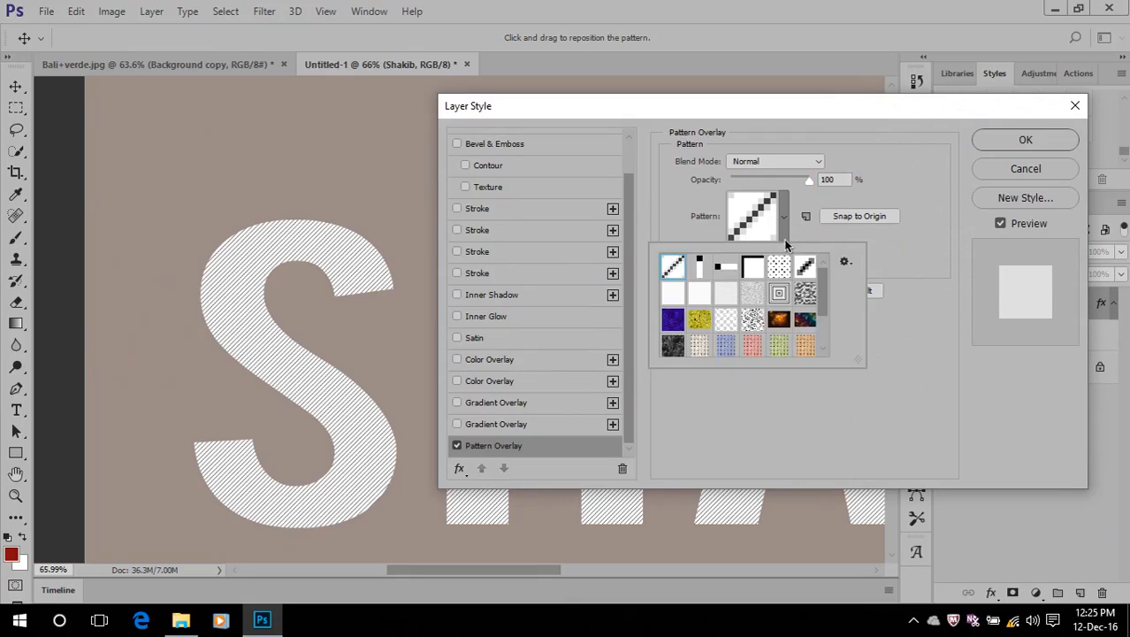
click(782, 295)
click(799, 343)
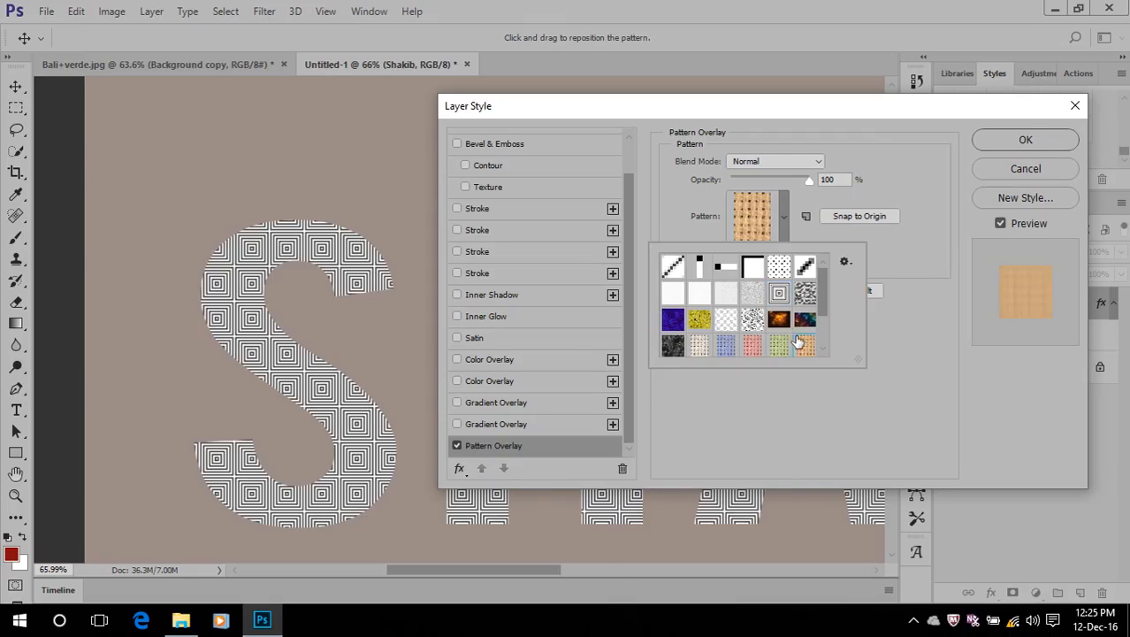
click(778, 345)
click(751, 345)
click(725, 348)
click(698, 345)
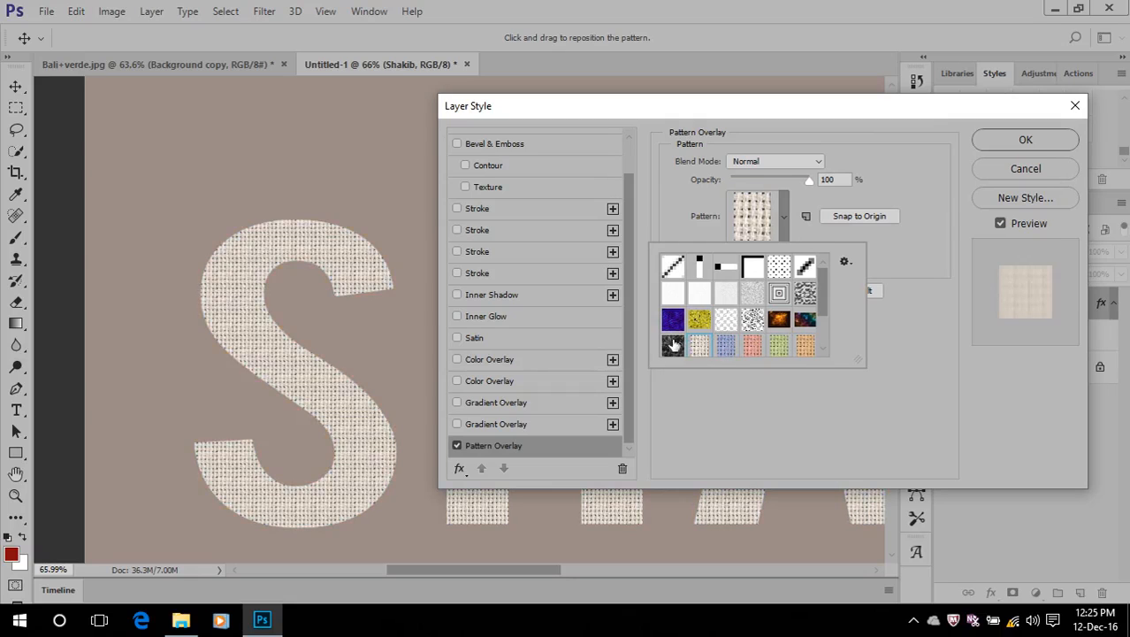
Choose the black-and-white smoke pattern for the overlay and apply the layer style to the text
click(672, 345)
scroll(681, 328, down, 2)
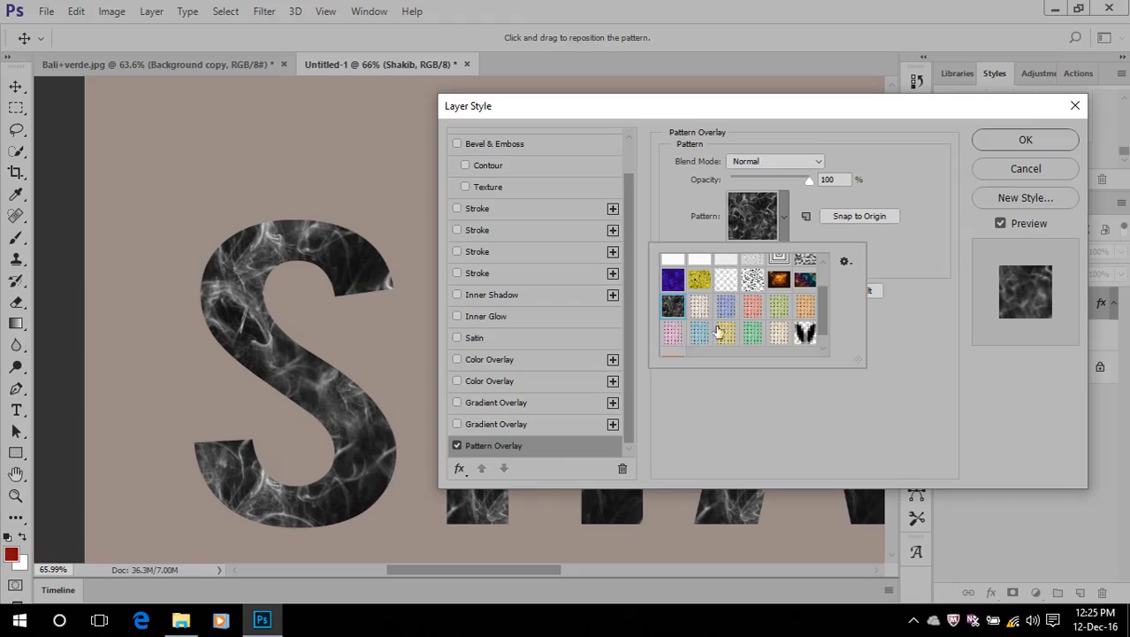
click(950, 213)
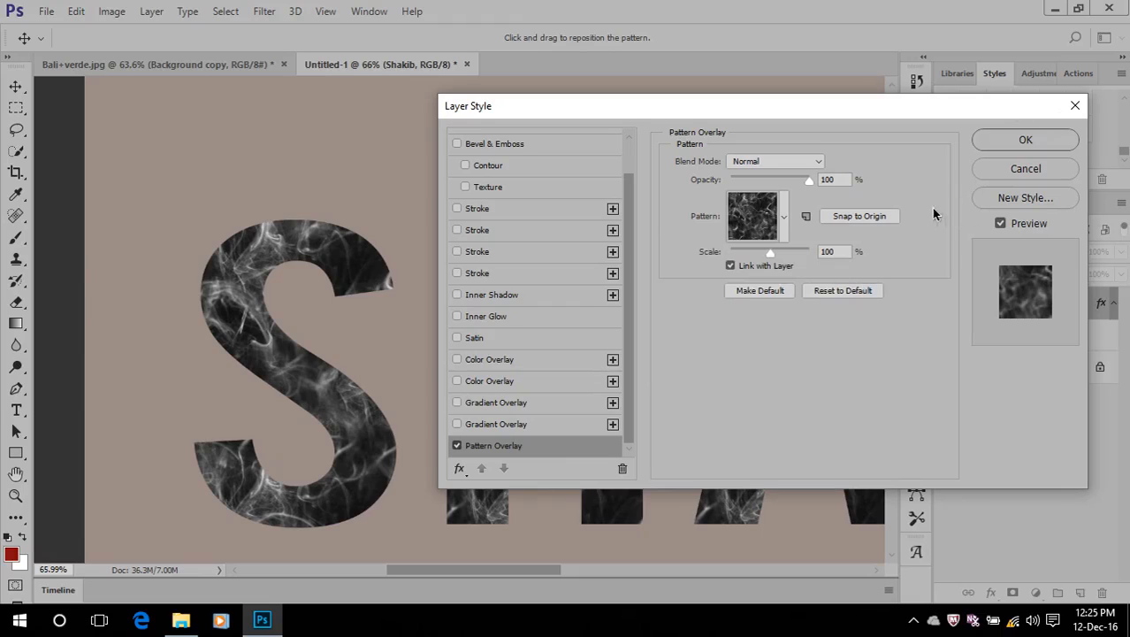
click(783, 216)
click(947, 185)
click(1019, 137)
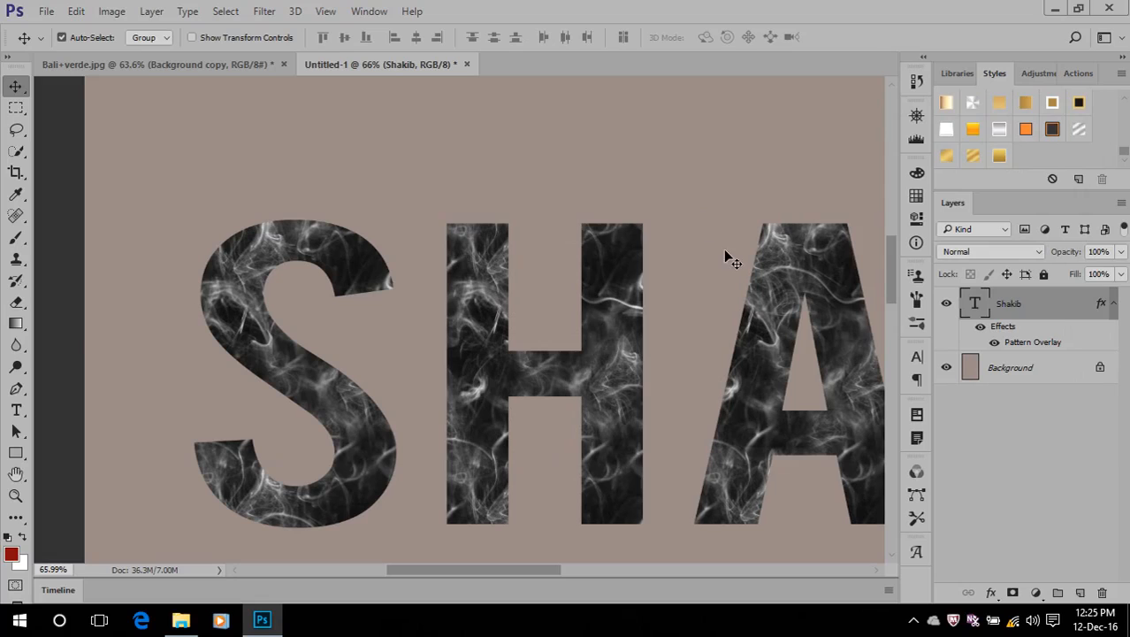
In Bali+verde.jpg, make a rectangular marquee selection over the blurred yellow mountain peak
click(168, 62)
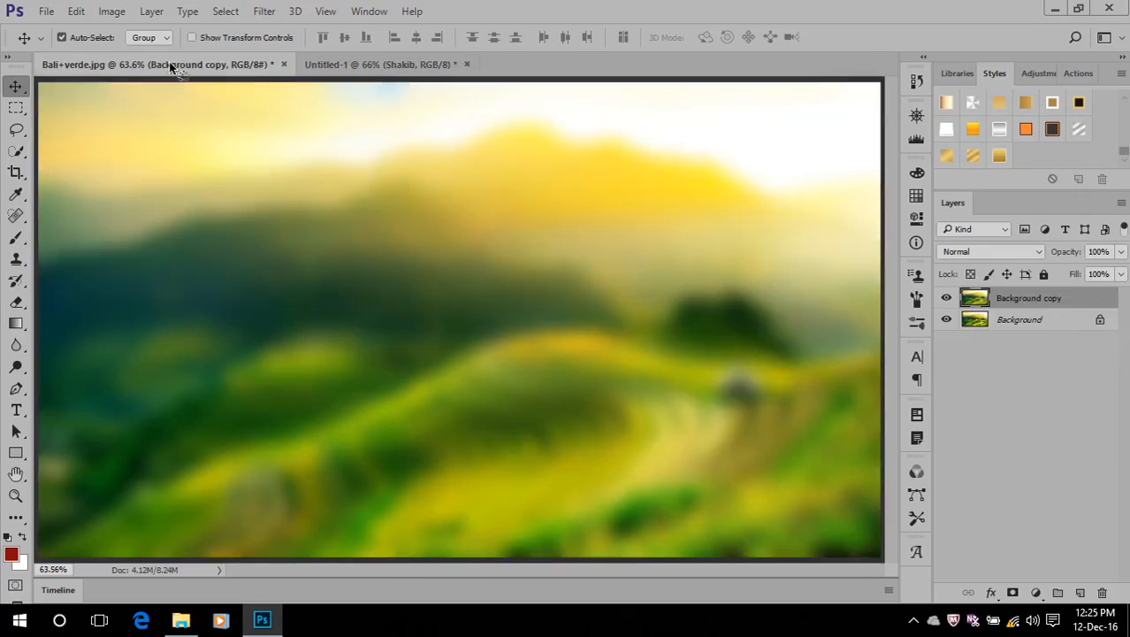
scroll(375, 206, down, 1)
scroll(376, 212, up, 1)
scroll(255, 181, up, 1)
key(m)
drag(473, 142, 617, 268)
Define the selected yellow area as a new pattern with the default name Pattern 1
click(74, 13)
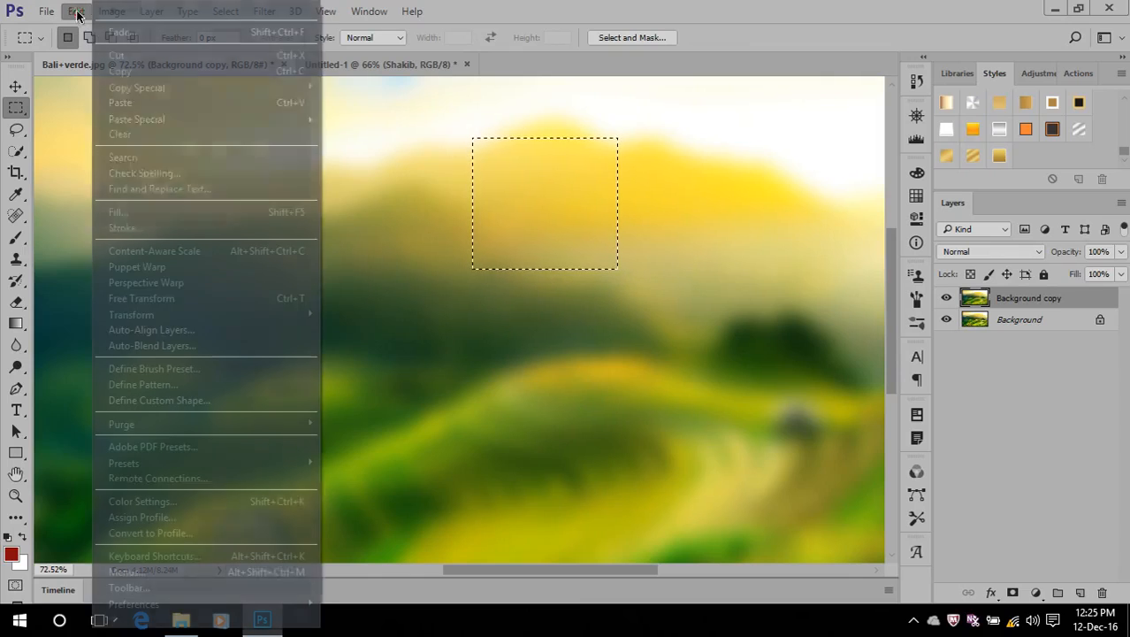
click(197, 383)
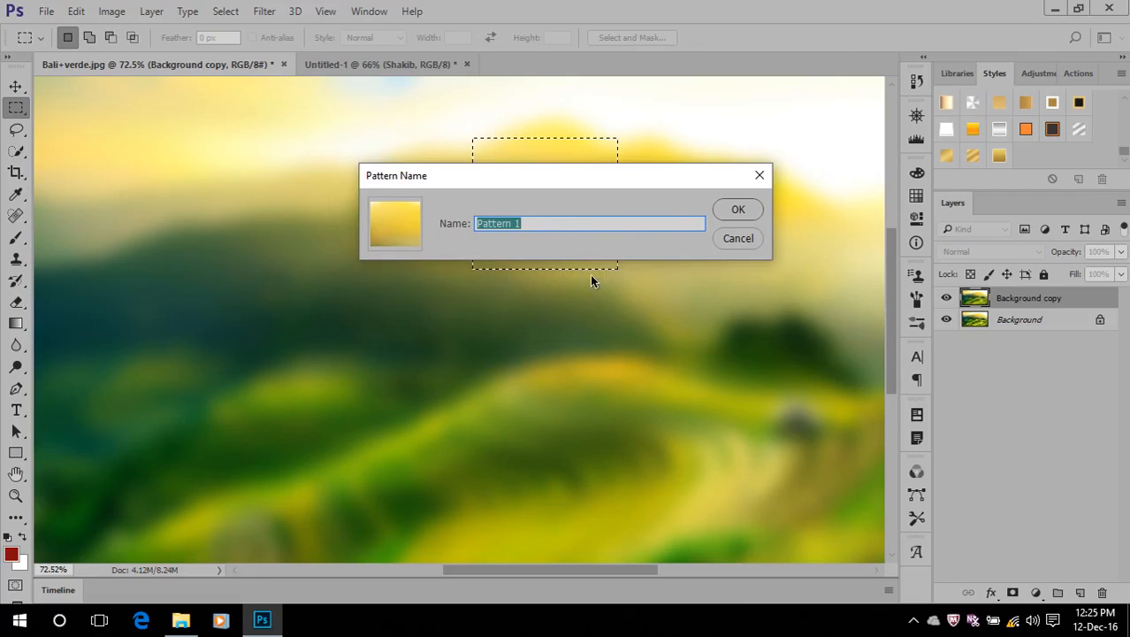
click(734, 211)
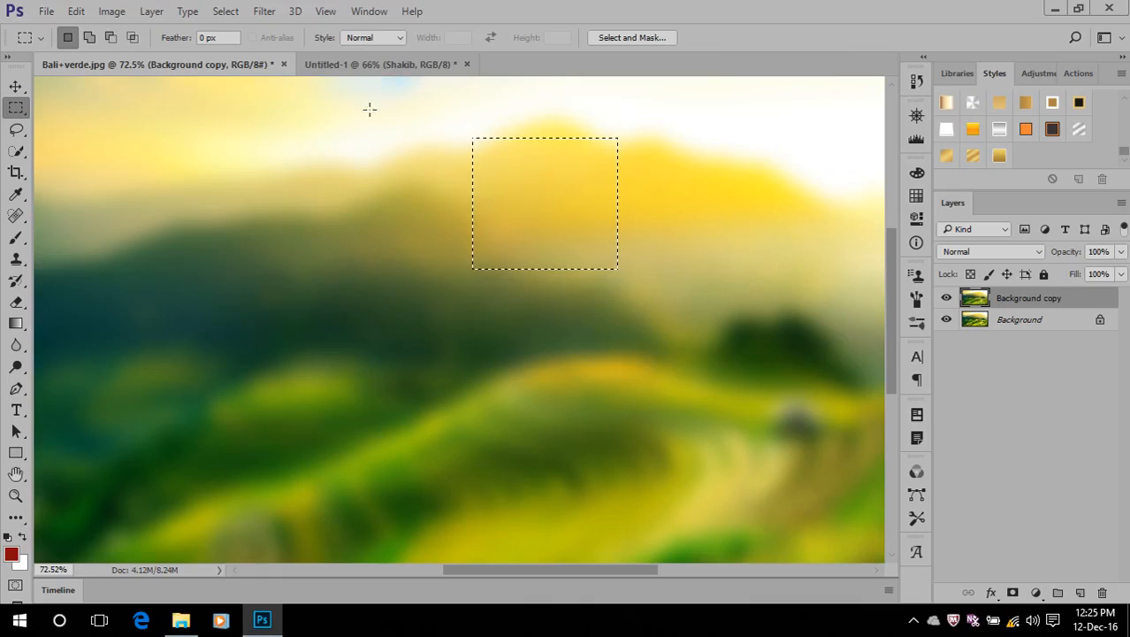
Try the custom yellow pattern in the text's Pattern Overlay in Untitled-1, and discard the change
click(378, 65)
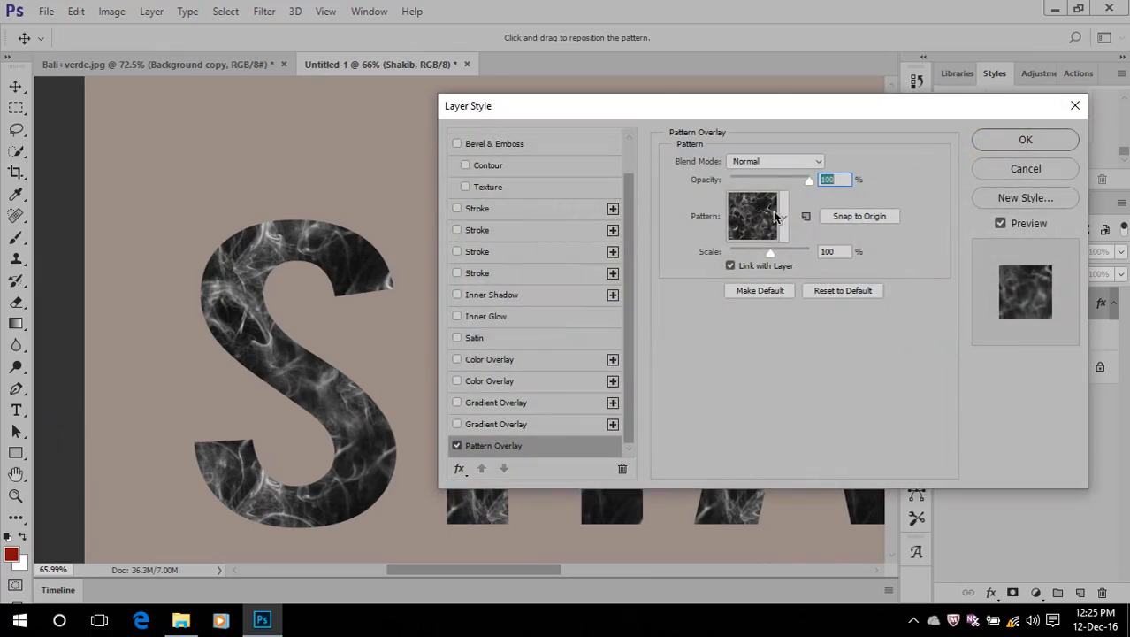
click(782, 218)
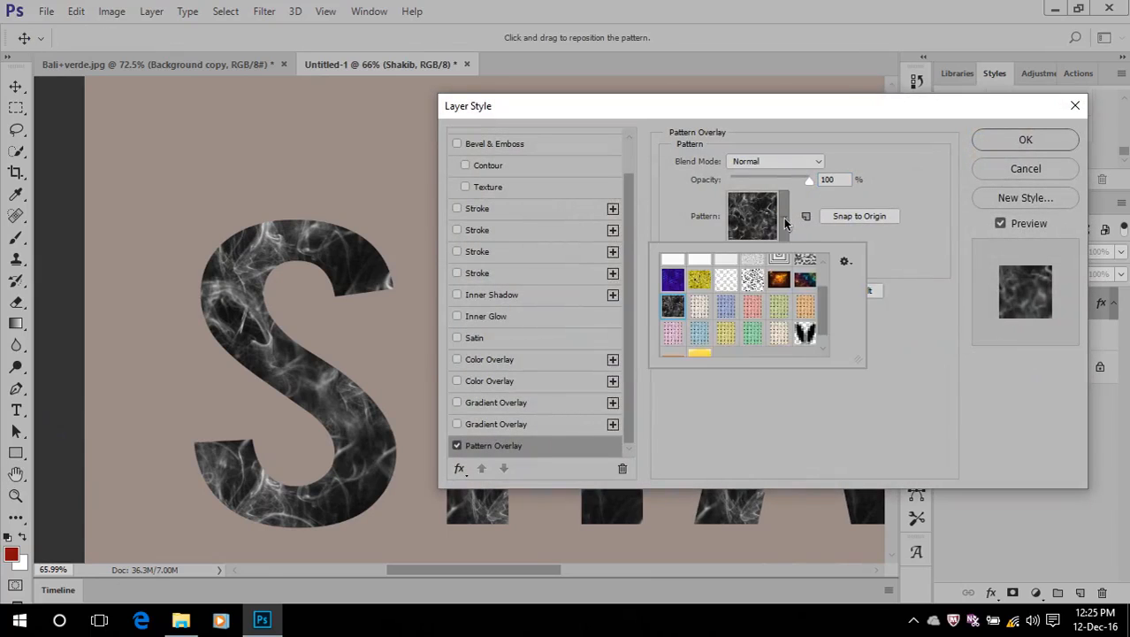
scroll(763, 307, down, 1)
click(703, 342)
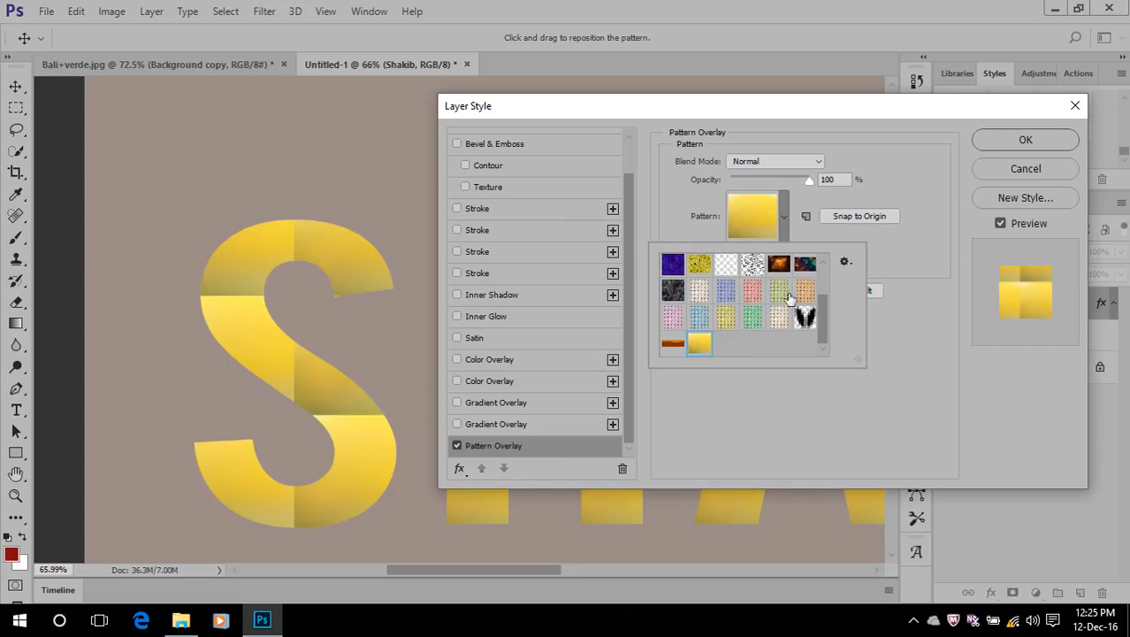
click(945, 207)
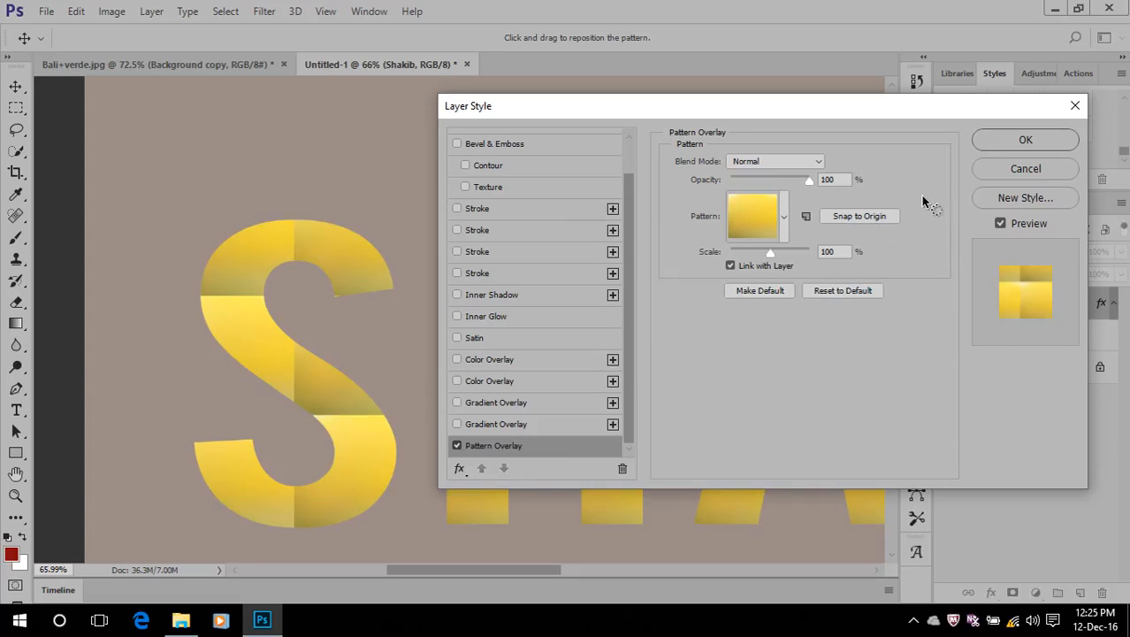
click(1012, 172)
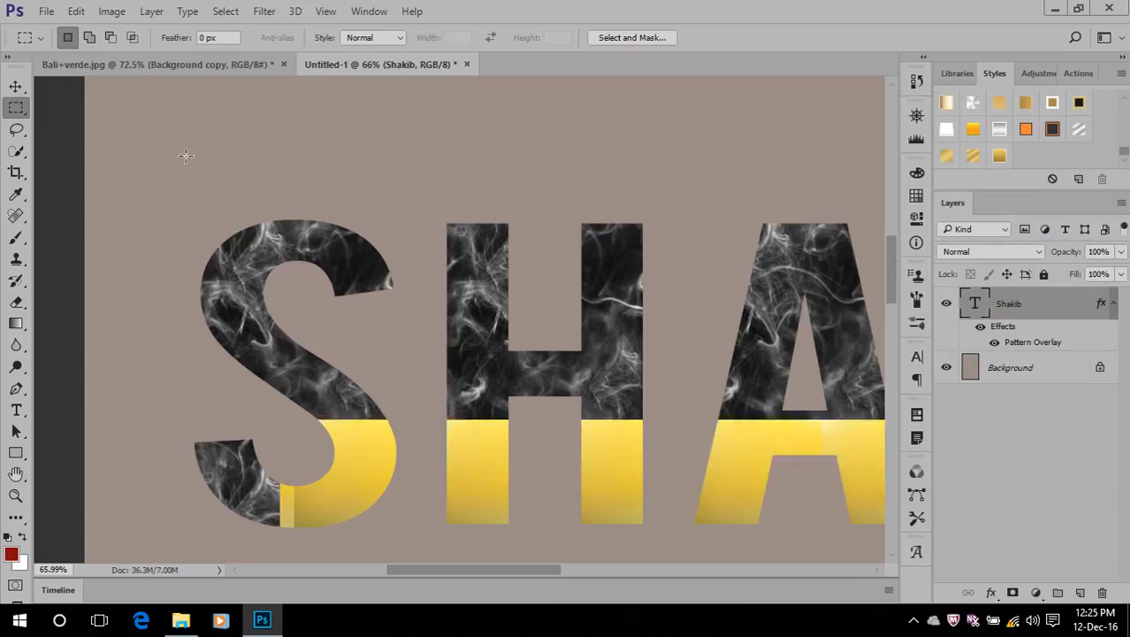
Open the Free-clip-art-coffee-cup image from the Wallpaper folder as a new document
click(138, 65)
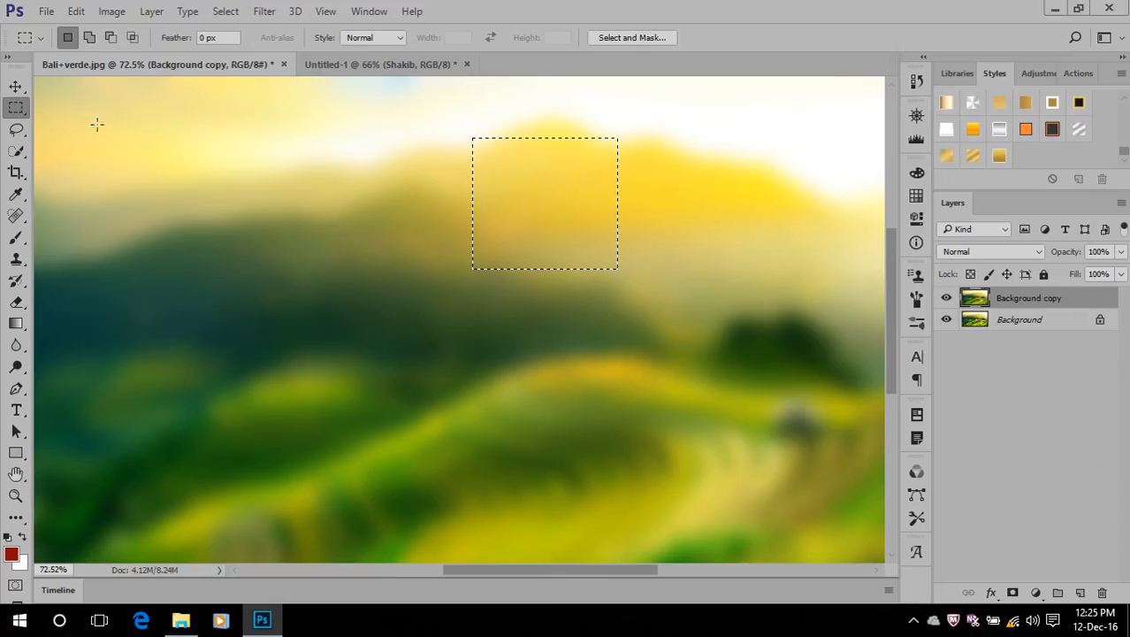
click(48, 11)
click(57, 42)
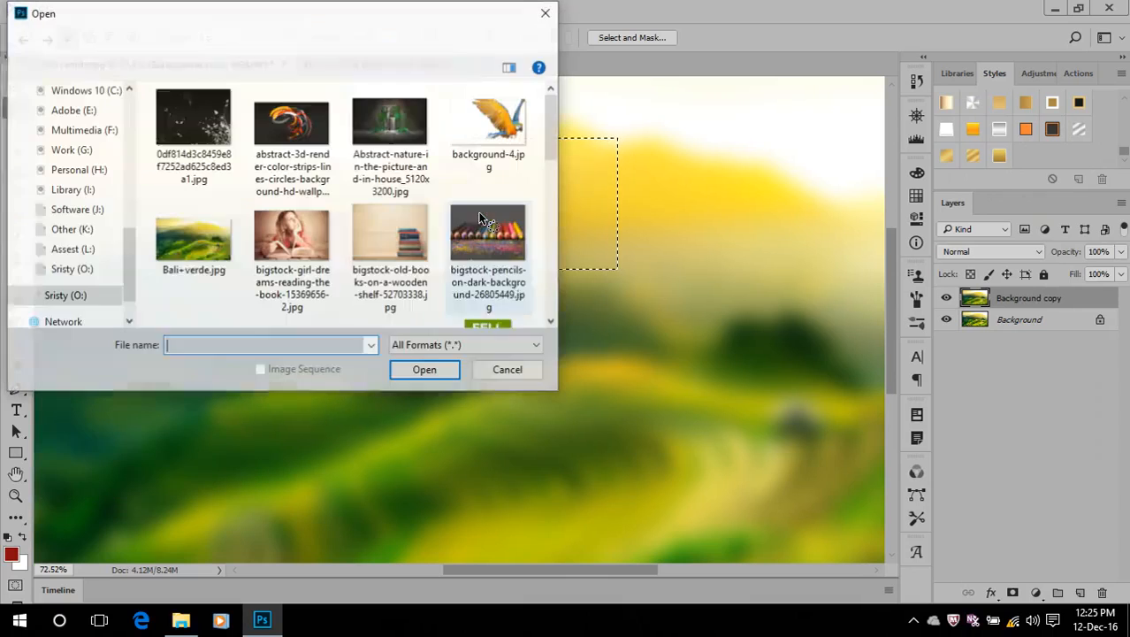
scroll(227, 203, down, 6)
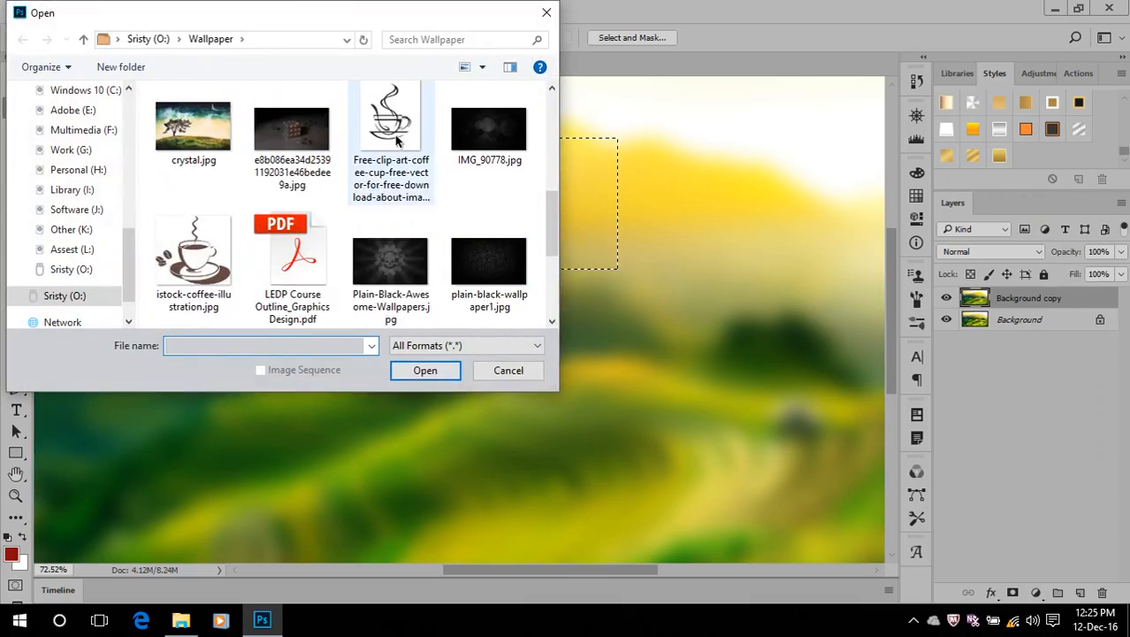
double_click(396, 137)
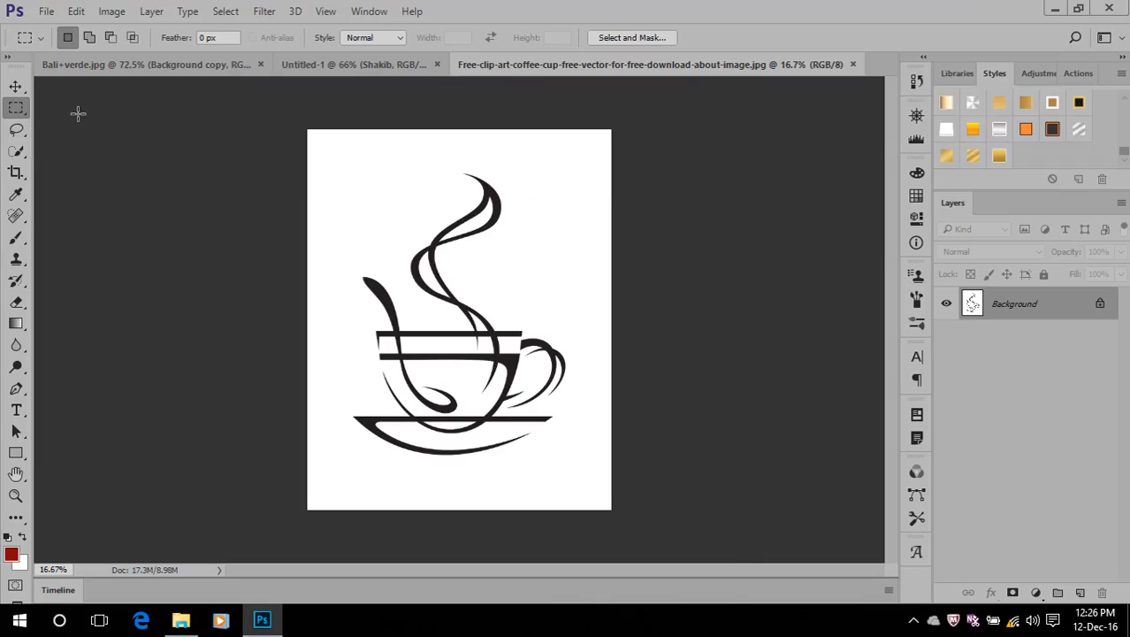
Copy the black coffee-cup artwork to a new layer using a non-contiguous Magic Wand selection, and hide the Background layer
click(21, 152)
click(70, 167)
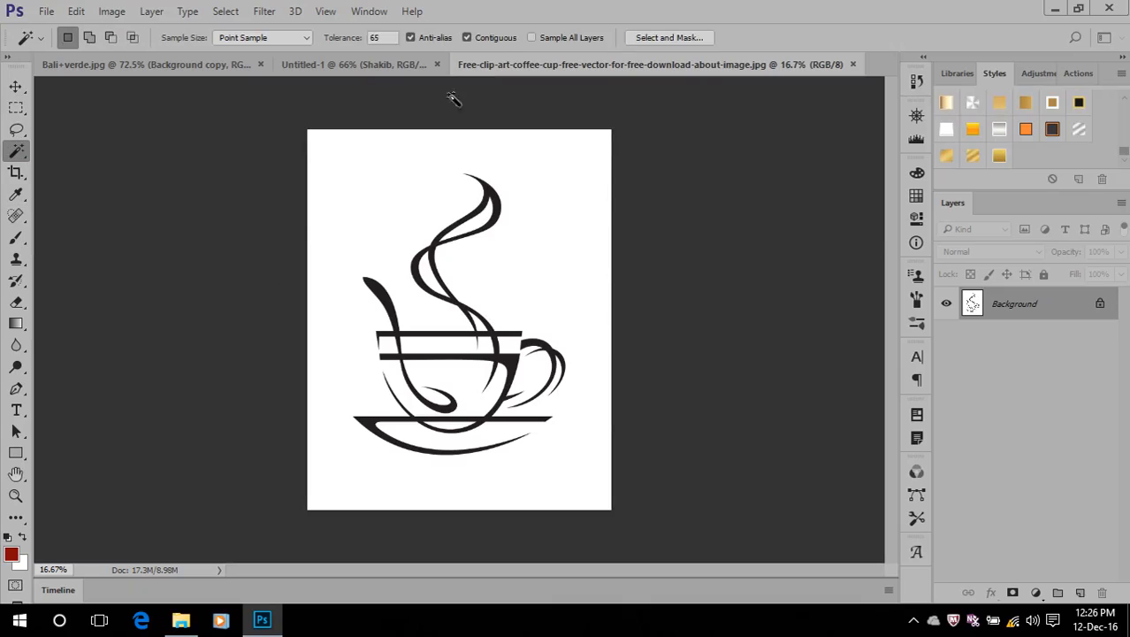
click(468, 37)
click(497, 219)
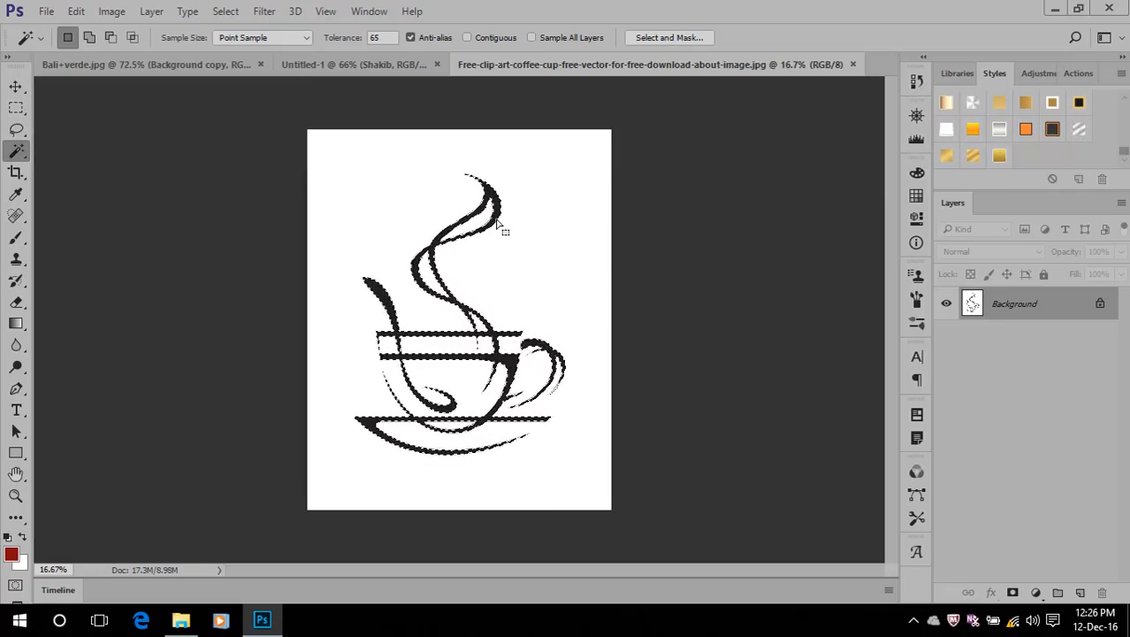
key(ctrl+j)
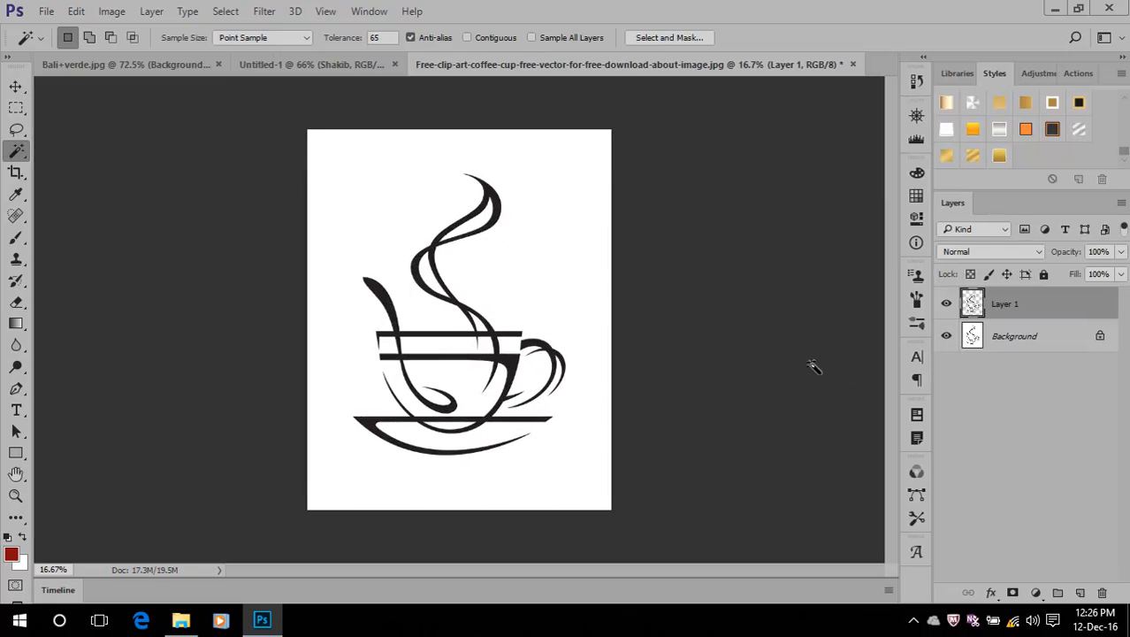
click(947, 336)
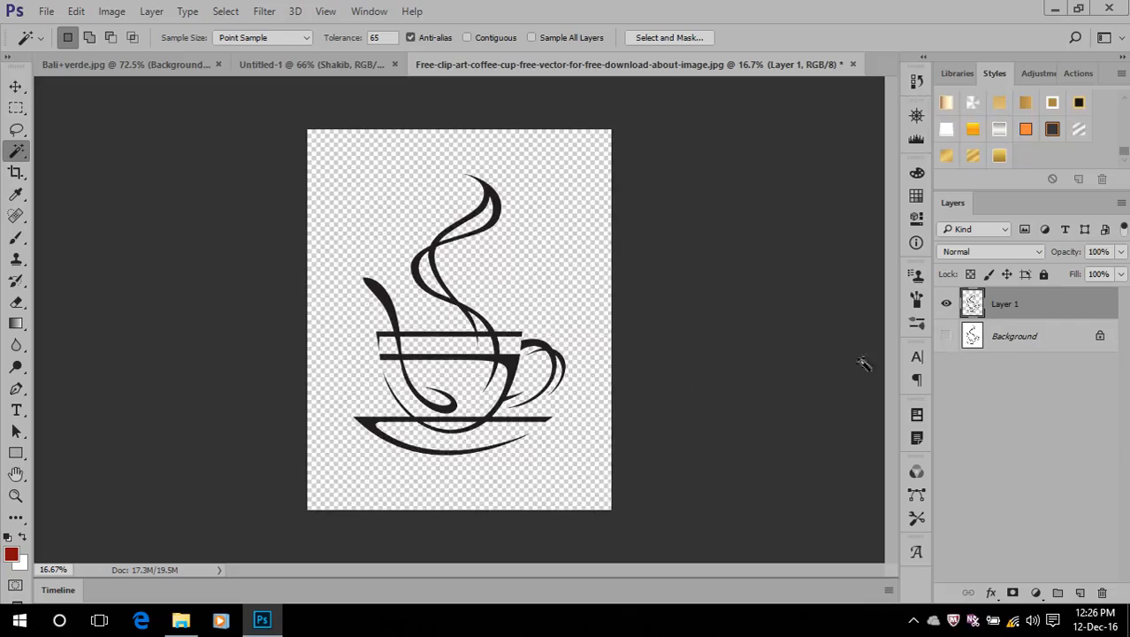
Make a rectangular selection around the whole coffee cup and define it as a brush preset named Sampled Brush 4
click(16, 107)
drag(326, 140, 591, 483)
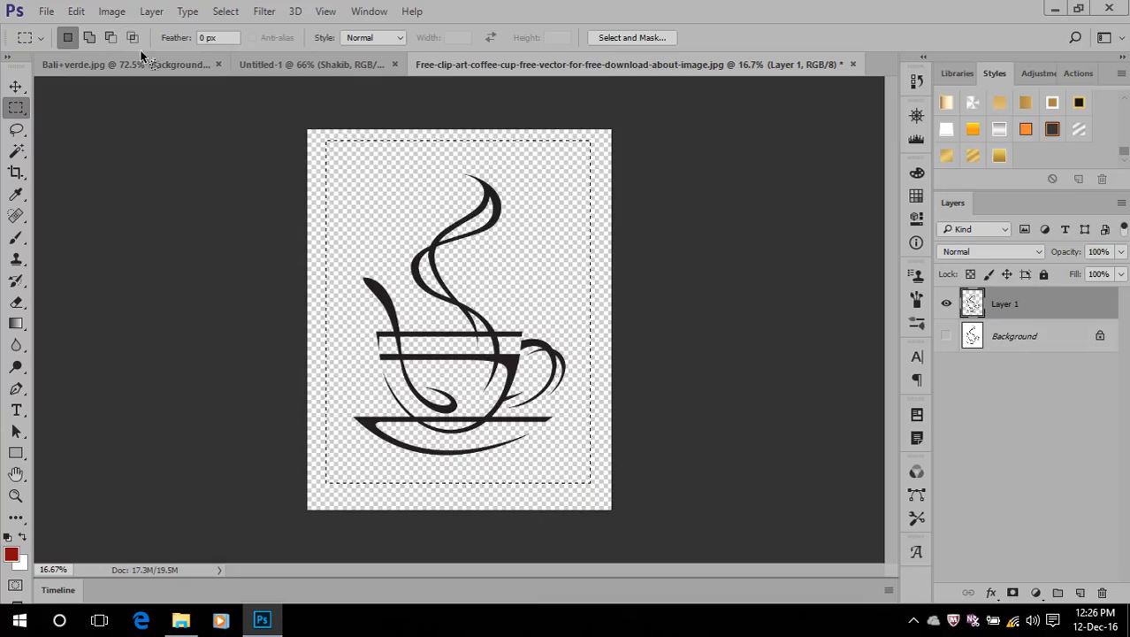
click(76, 10)
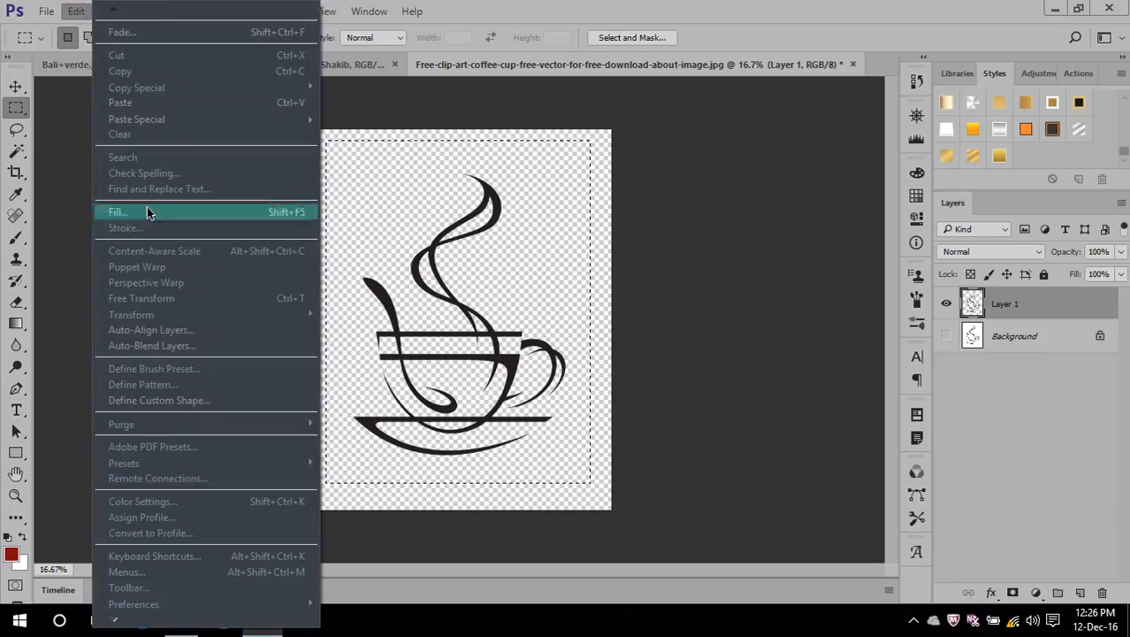
click(187, 369)
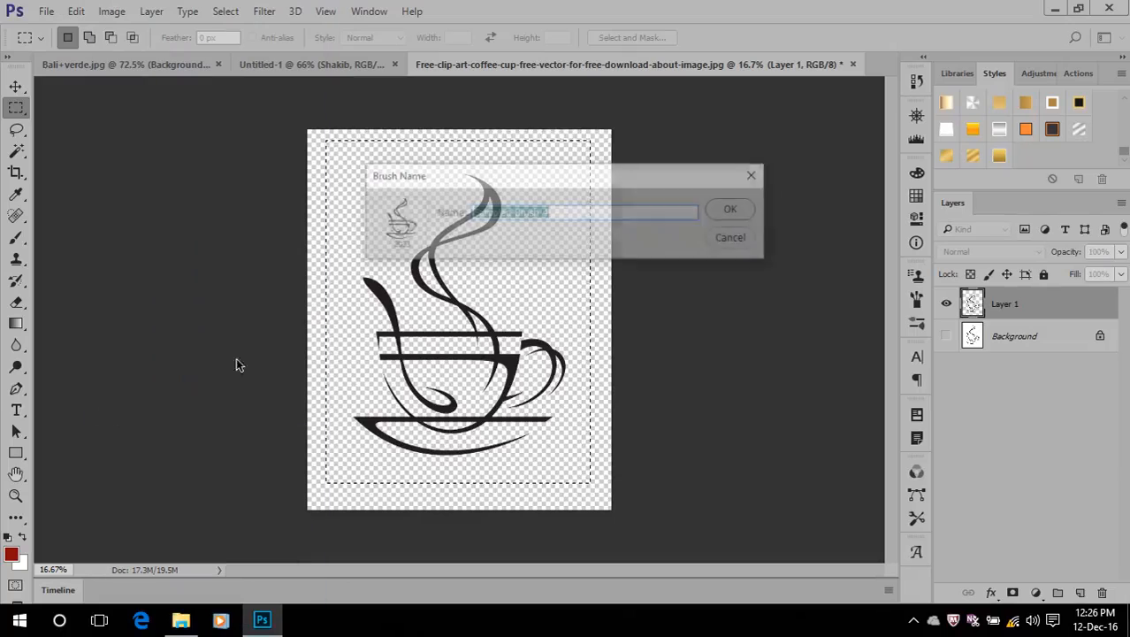
click(732, 211)
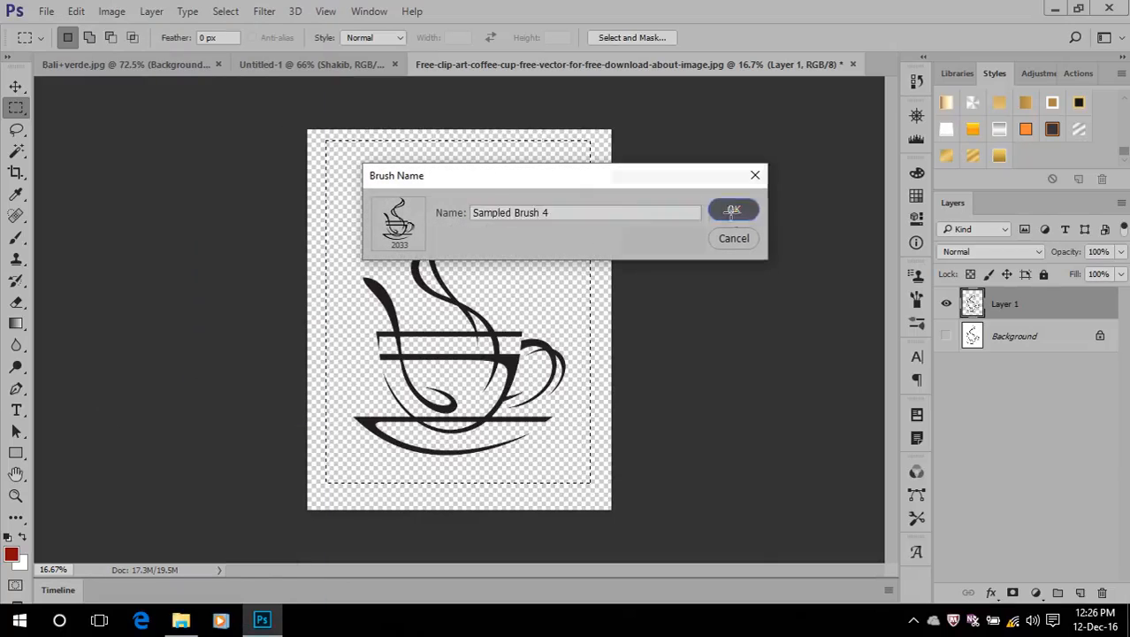
click(290, 63)
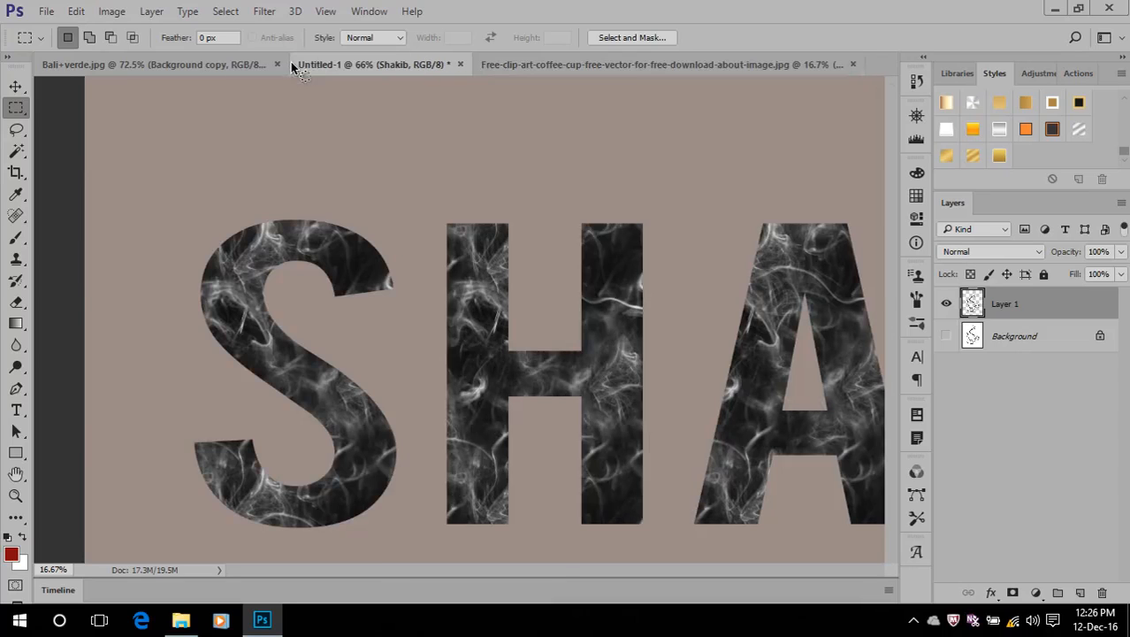
click(659, 65)
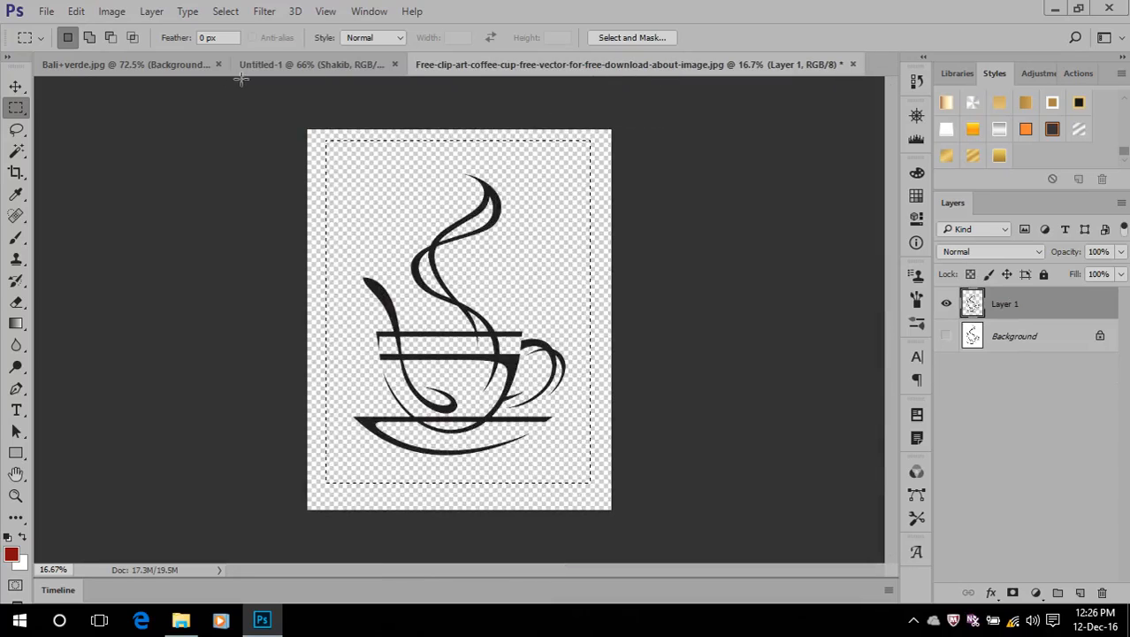
In Bali+verde.jpg, reduce the coffee-cup brush to 150 px and stamp one dark red cup on the upper part of the landscape
click(142, 65)
key(ctrl+d)
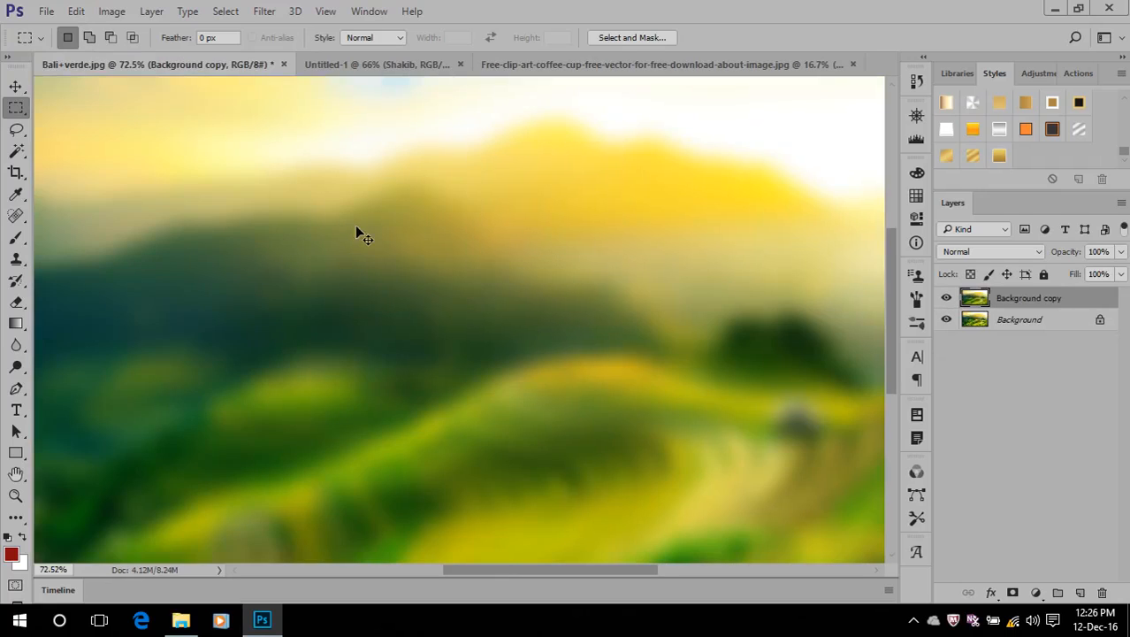
click(16, 237)
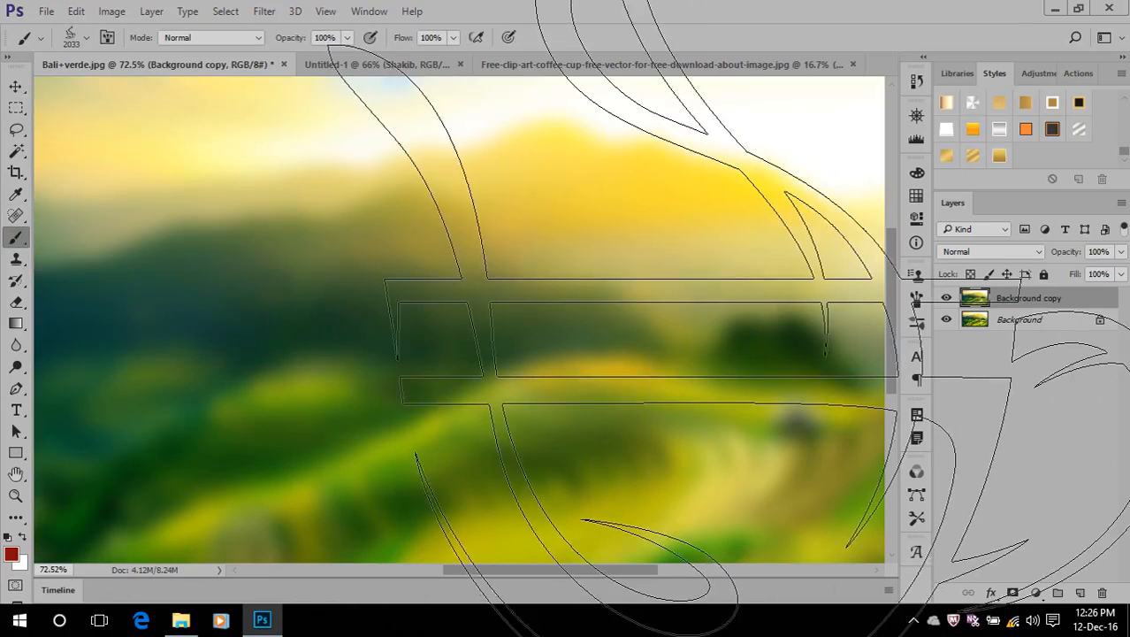
key(p)
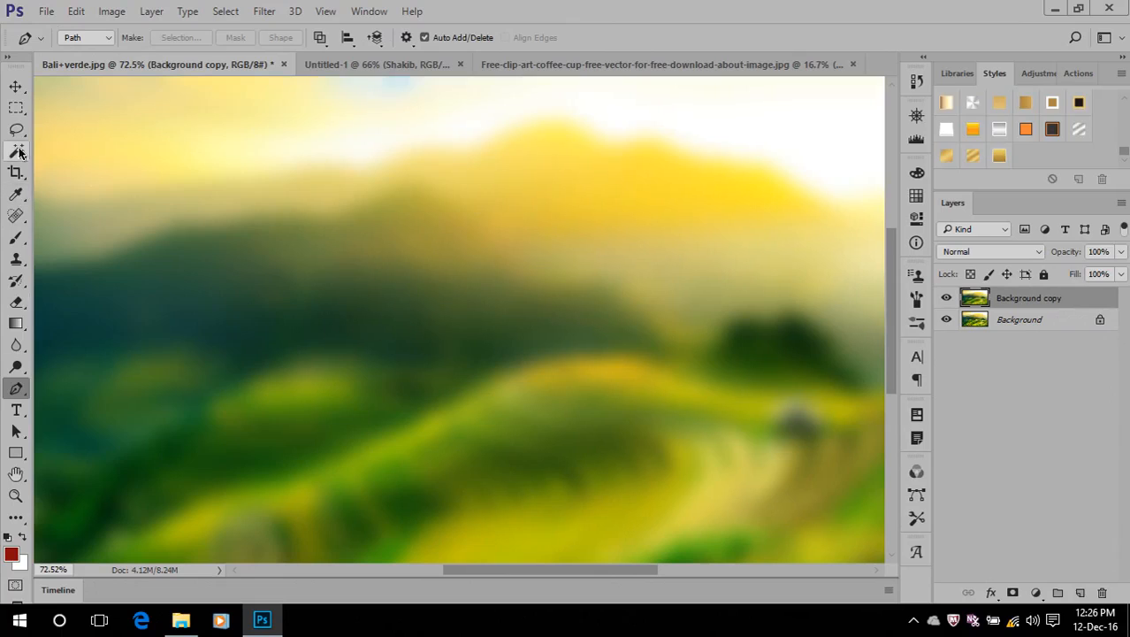
click(16, 237)
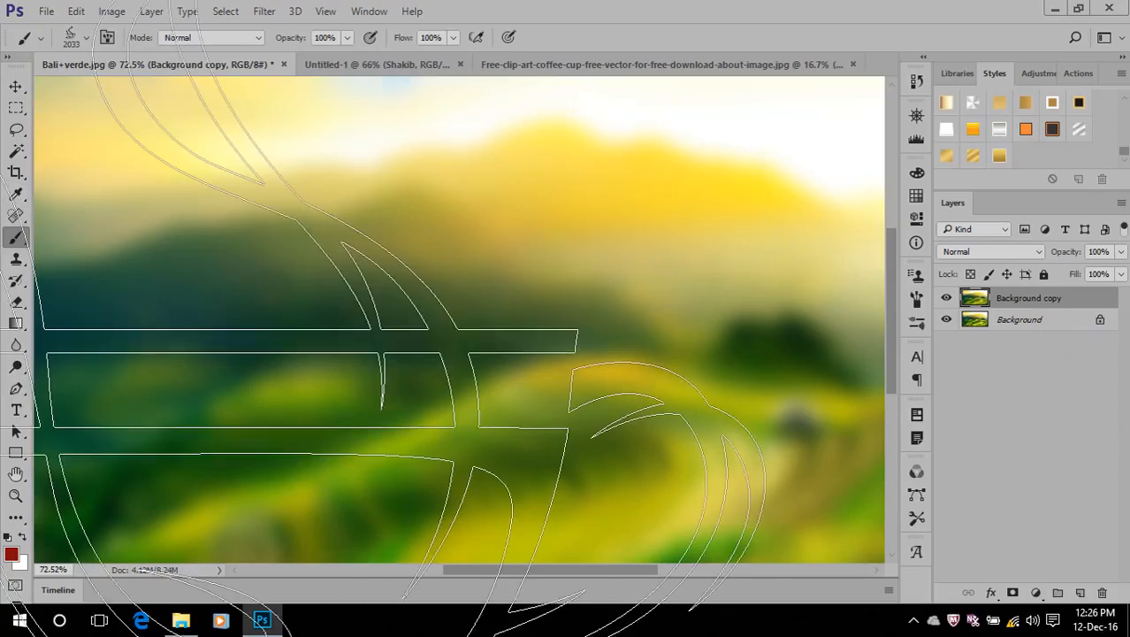
key(bracketleft)
key(bracketleft)
key(bracketleft)
key(bracketleft)
key(bracketleft)
key(bracketleft)
key(bracketleft)
key(bracketleft)
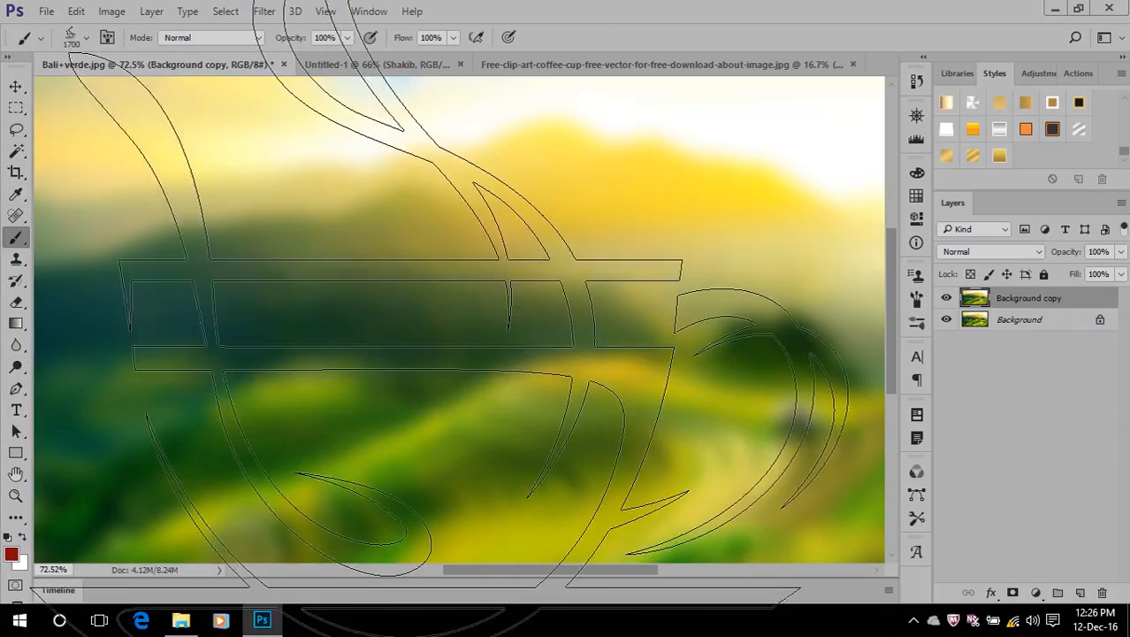
key(bracketleft)
key(bracketleft)
key(bracketleft)
key(bracketleft)
key(bracketleft)
key(bracketleft)
key(bracketleft)
key(bracketleft)
key(bracketleft)
key(bracketleft)
key(bracketleft)
key(bracketleft)
key(bracketleft)
key(bracketleft)
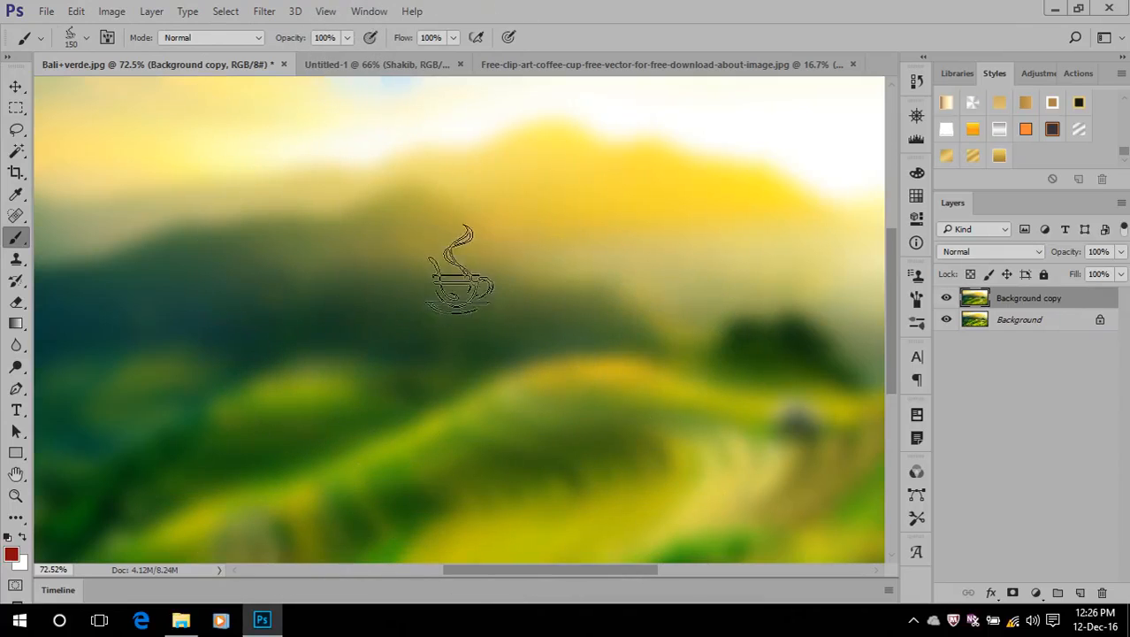
click(463, 151)
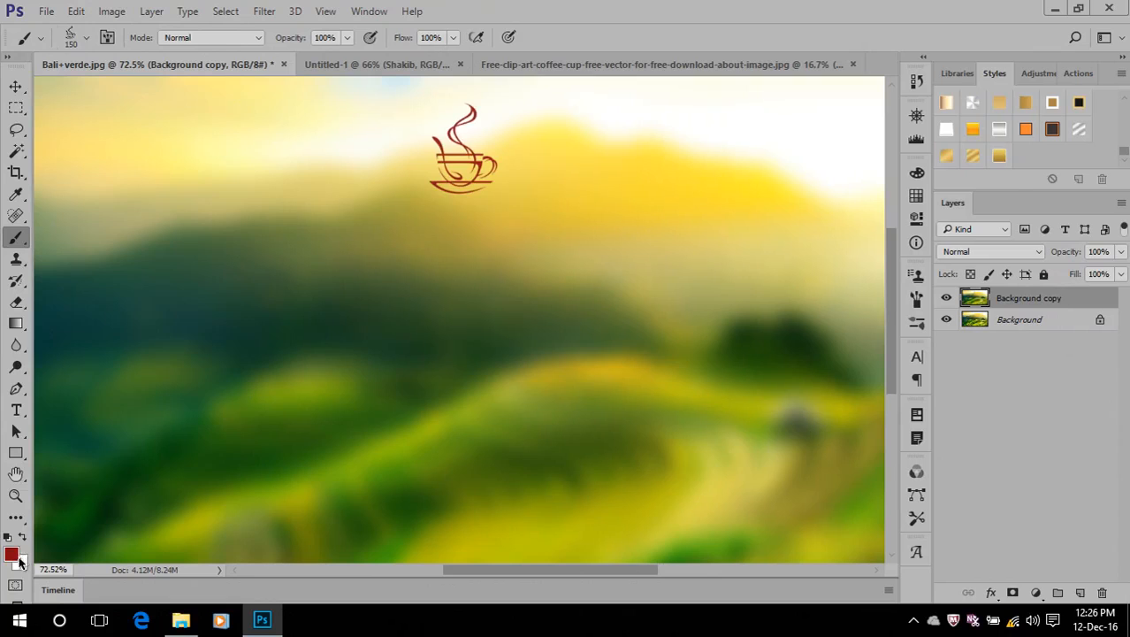
Set the foreground colour to orange #cf8e1c and stamp a second 150 px coffee cup beside the red one
click(18, 558)
click(809, 339)
click(759, 187)
click(953, 140)
key(b)
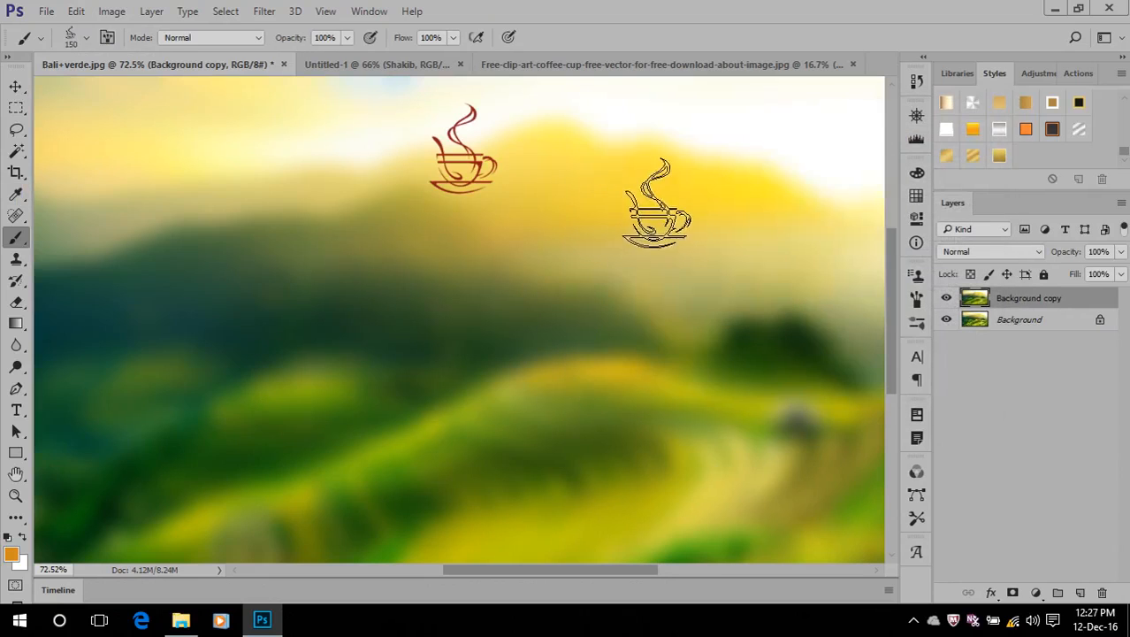
click(616, 150)
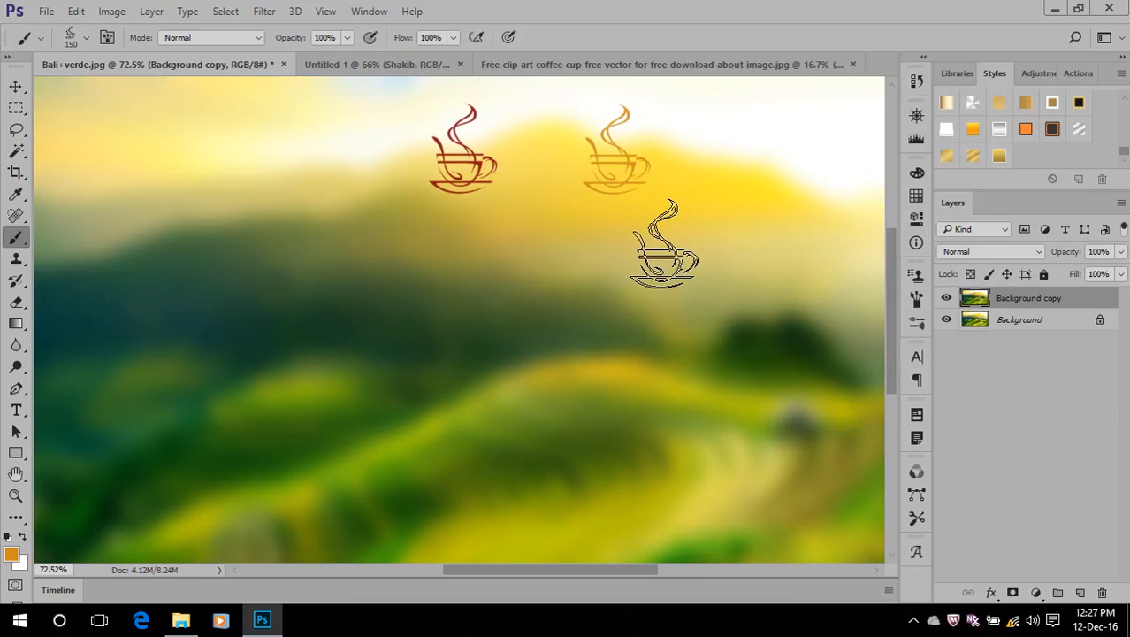
Enlarge the coffee-cup brush to 500 px and stamp a large orange cup on the left side of the landscape
key(bracketright)
key(bracketright)
key(bracketright)
key(bracketright)
key(bracketright)
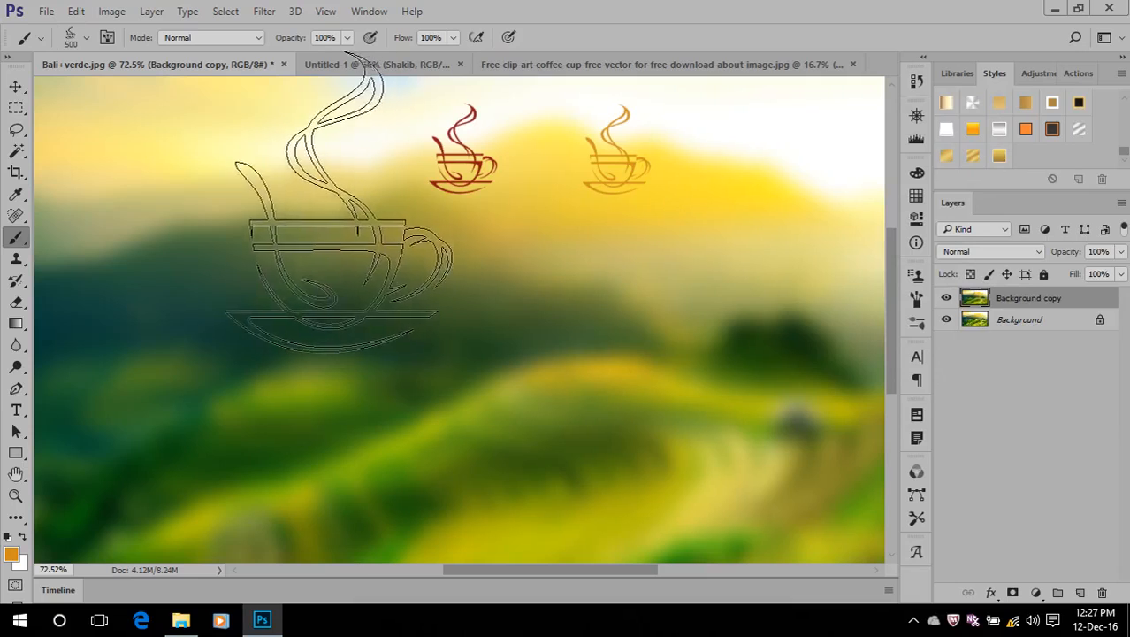
click(304, 248)
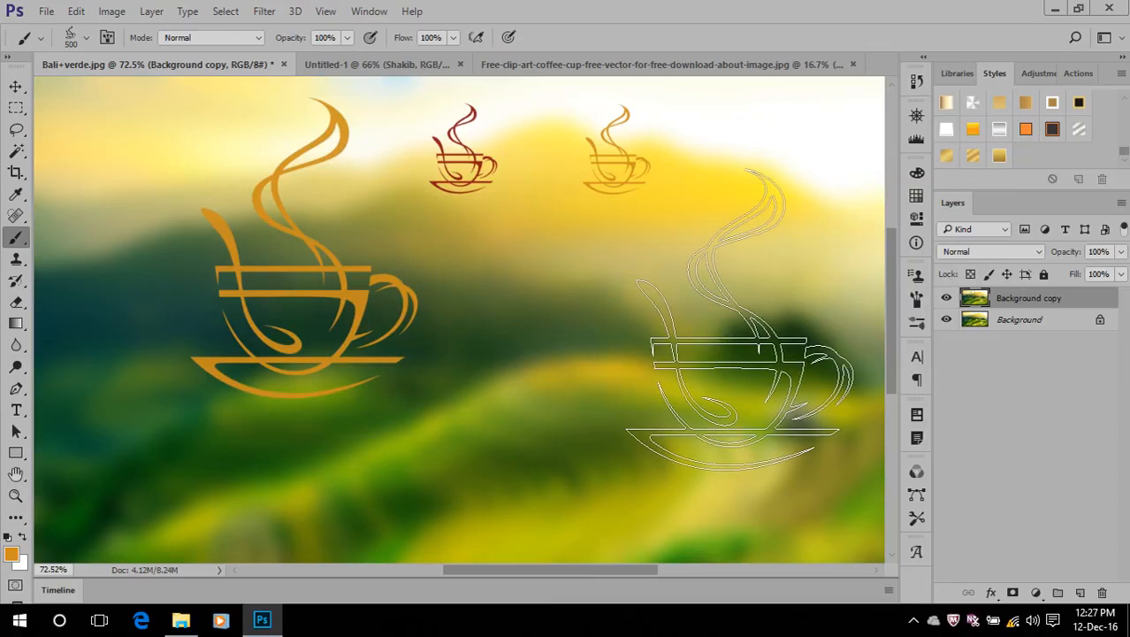
Change the foreground colour to bright orange-red and stamp a 500 px coffee cup on the right side of the landscape
click(15, 555)
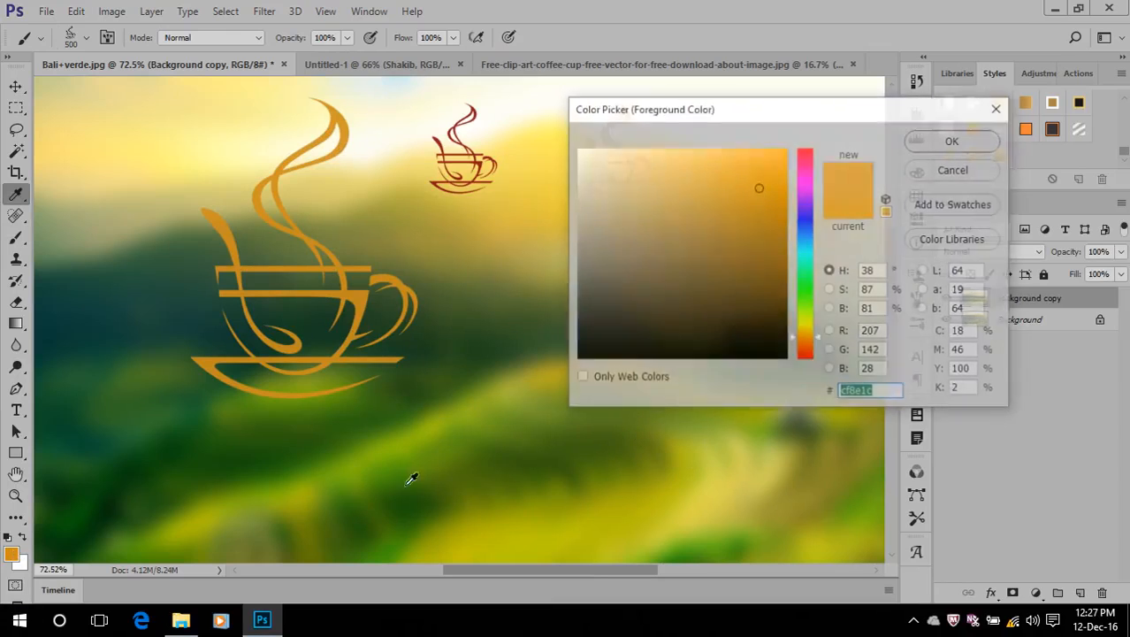
click(805, 352)
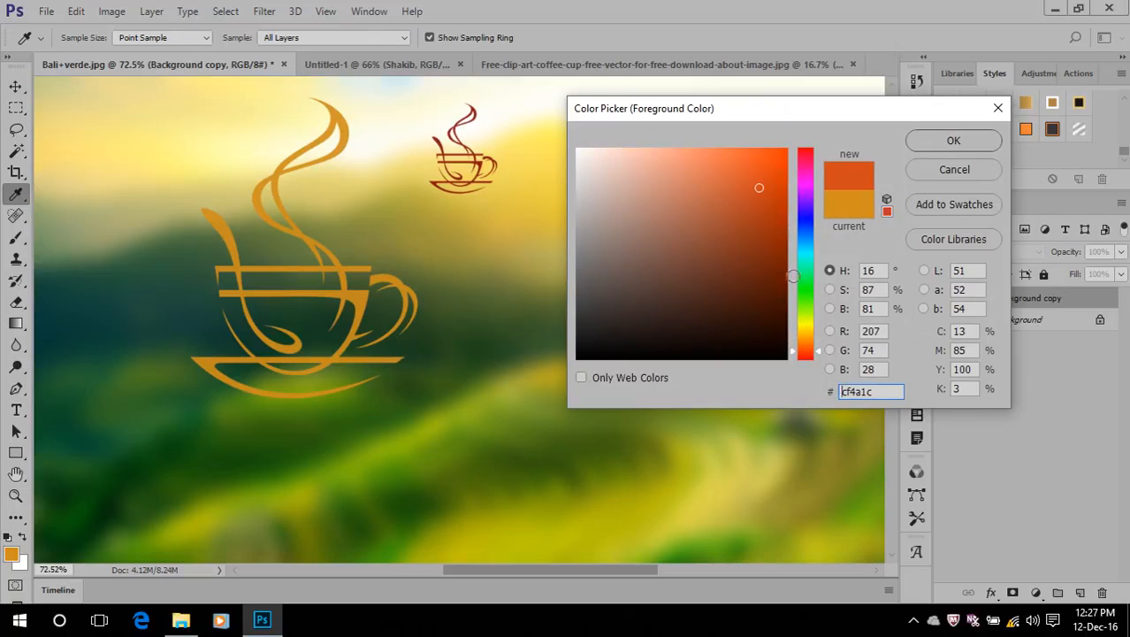
click(772, 164)
click(953, 142)
key(b)
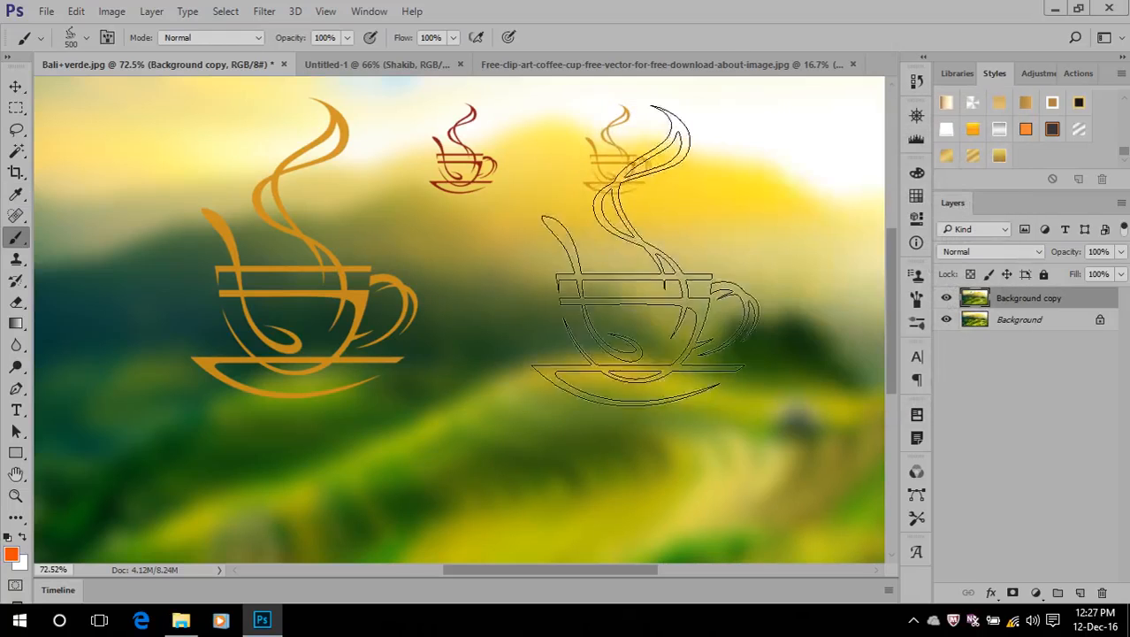
click(708, 257)
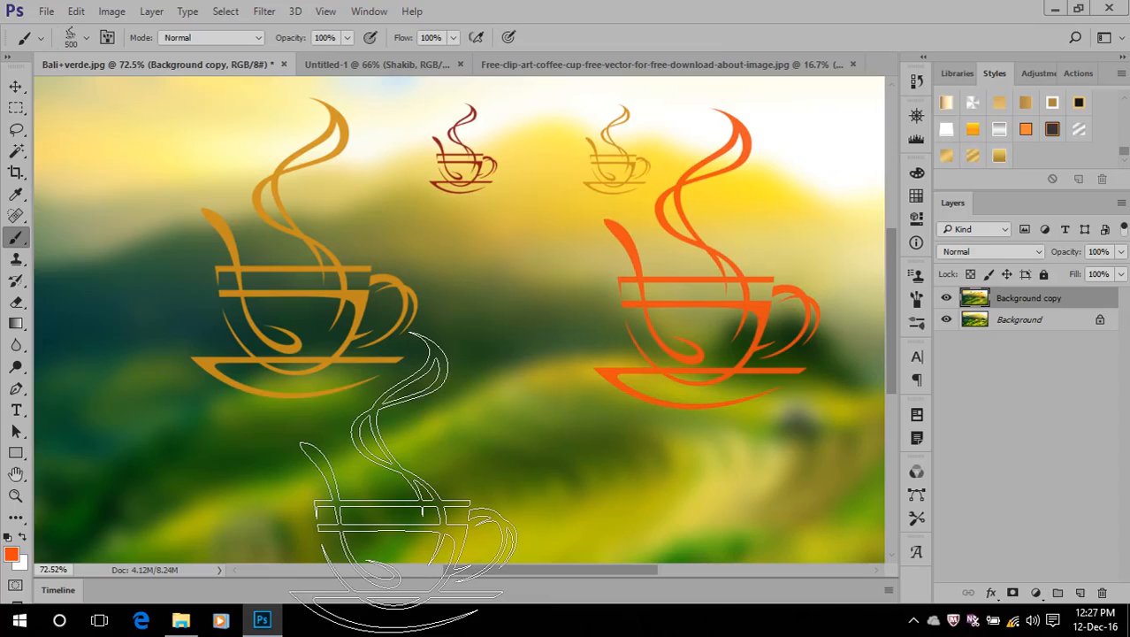
Create a new 3000 x 3000 pixel RGB document at 300 pixels/inch with a black background
click(48, 12)
click(54, 32)
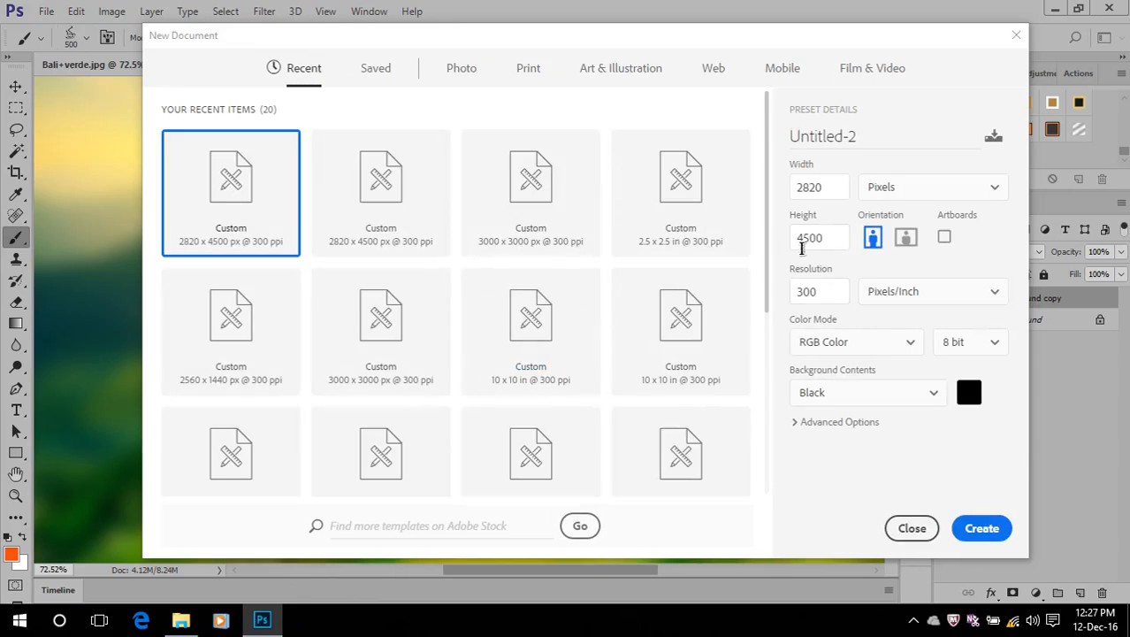
drag(829, 239, 771, 242)
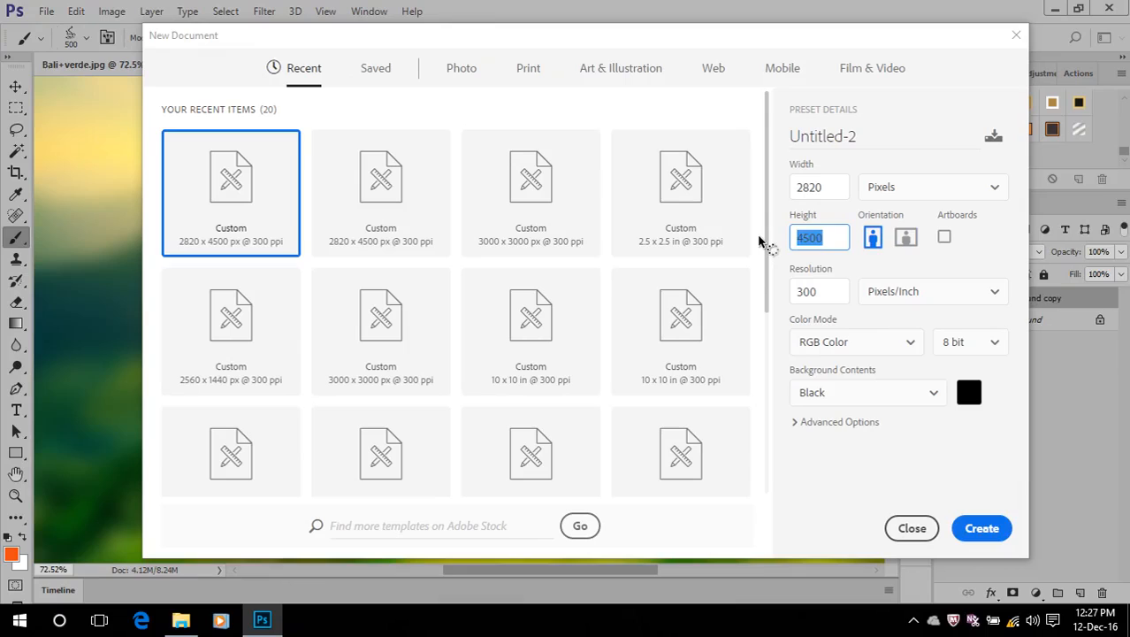
text(3000)
drag(815, 190, 769, 207)
text(30)
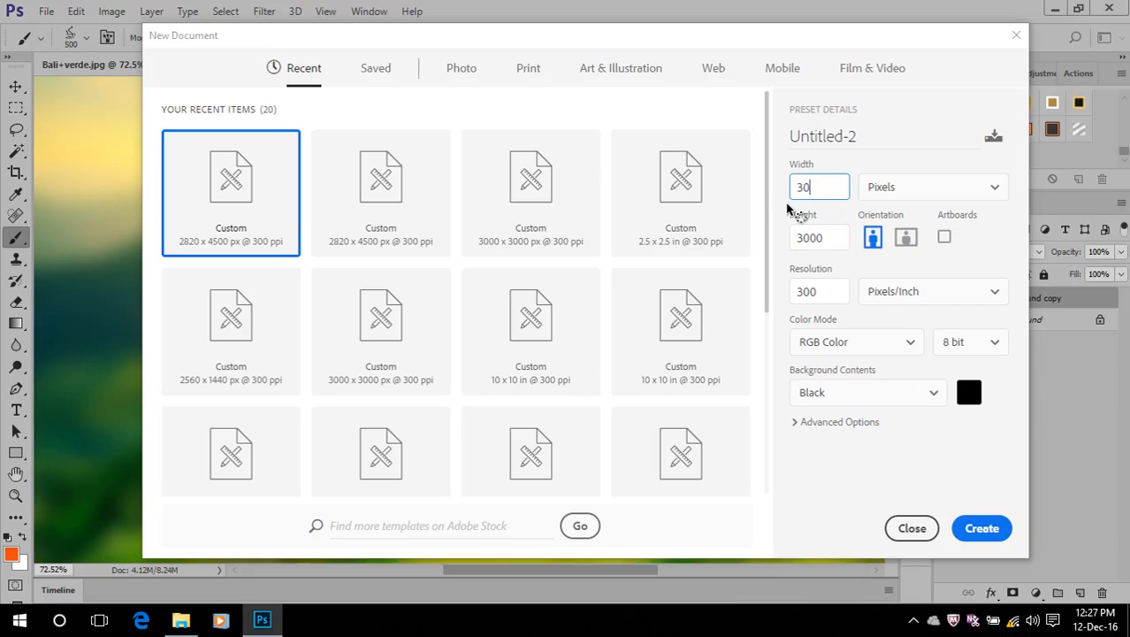
text(00)
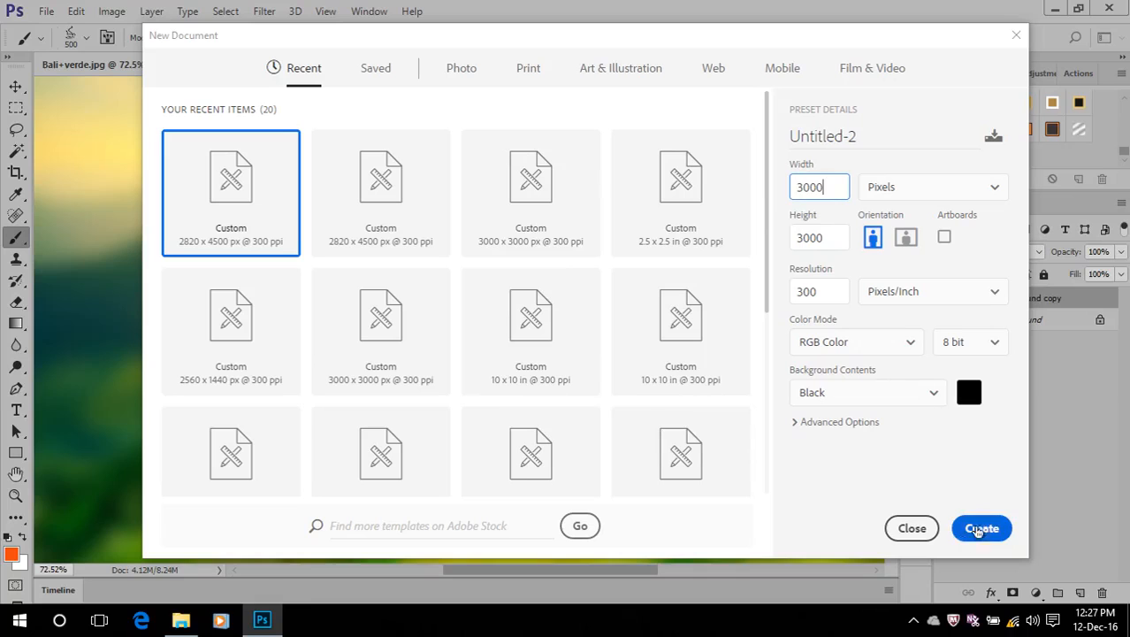
click(982, 528)
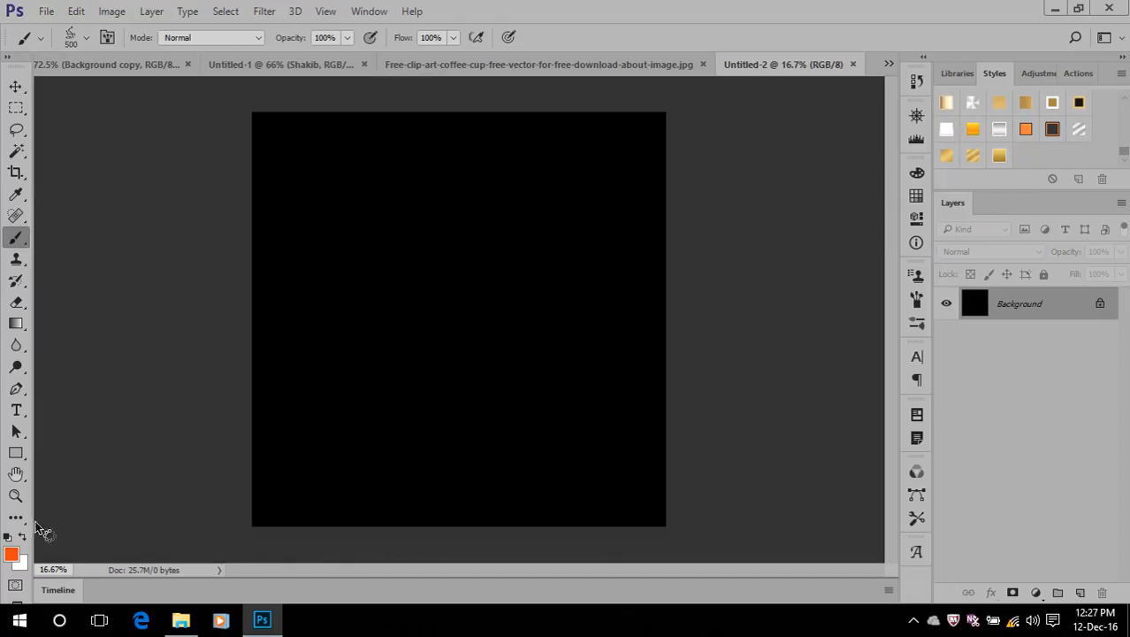
Set the foreground colour to light grey and stamp one coffee cup with a 2100 px brush at the centre of the black canvas
click(11, 554)
drag(580, 181, 566, 176)
key(b)
click(935, 140)
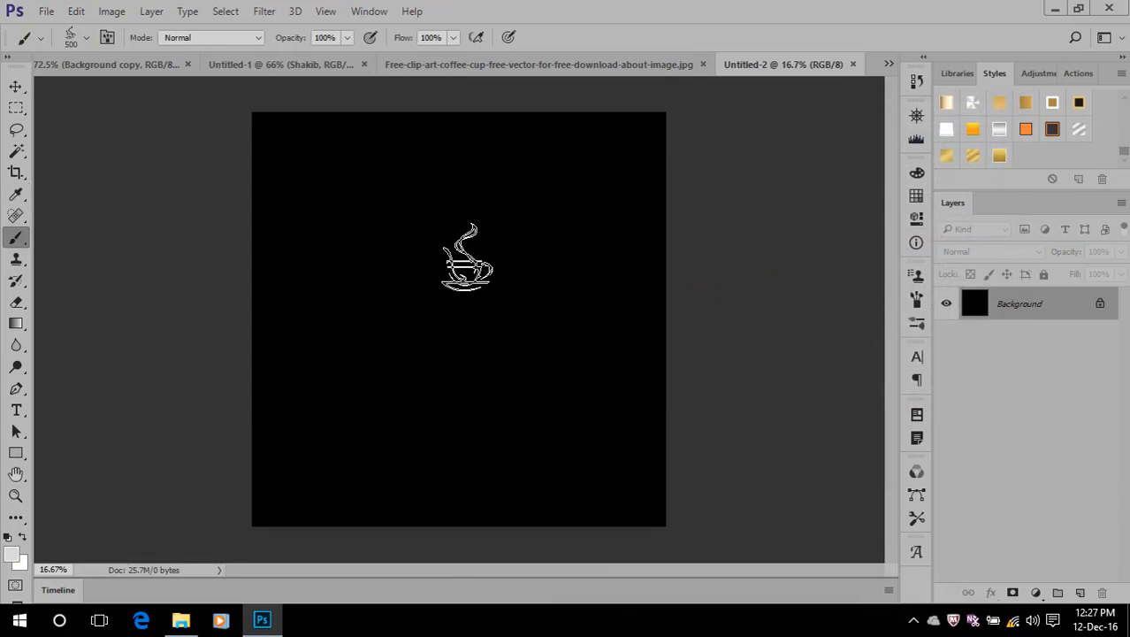
key(bracketright)
key(bracketright)
key(bracketright)
key(bracketright)
key(bracketright)
key(bracketright)
key(bracketright)
key(bracketright)
key(bracketright)
key(bracketright)
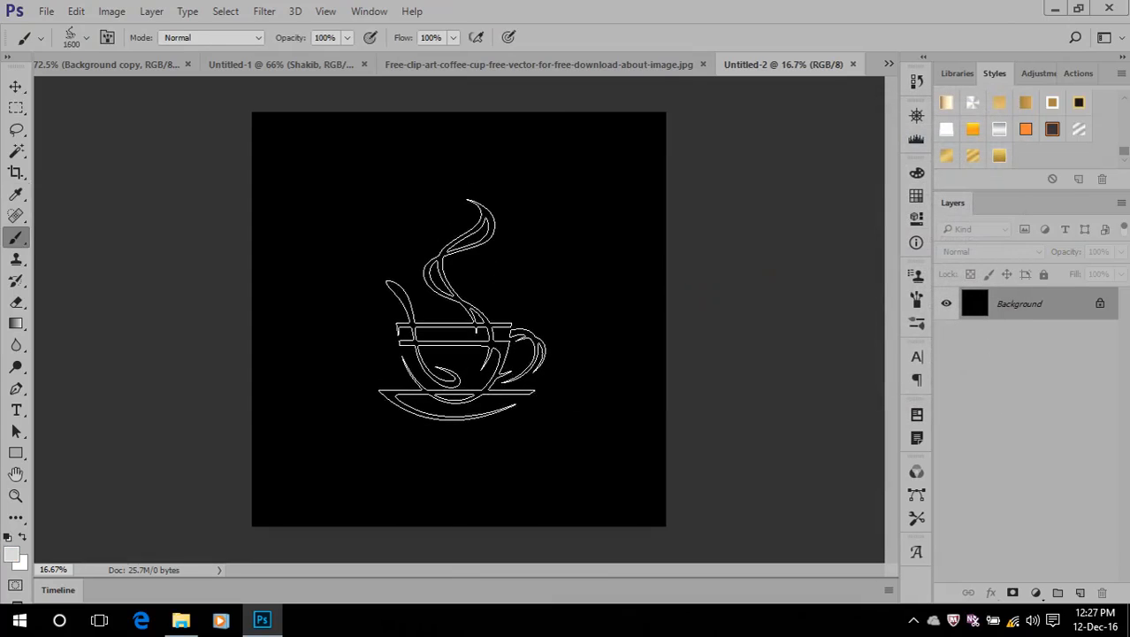
key(bracketright)
key(bracketright)
key(bracketright)
key(bracketright)
click(455, 301)
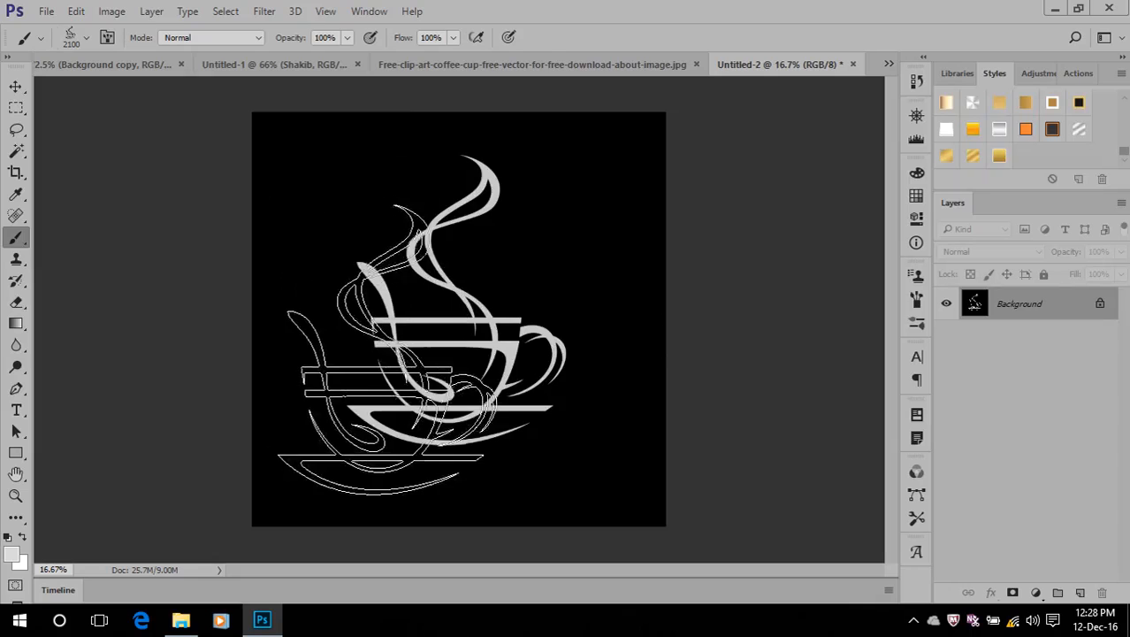
Close Untitled-2 and the coffee-cup image without saving, and reduce the brush size to 175 px in Bali+verde.jpg
click(852, 65)
click(577, 249)
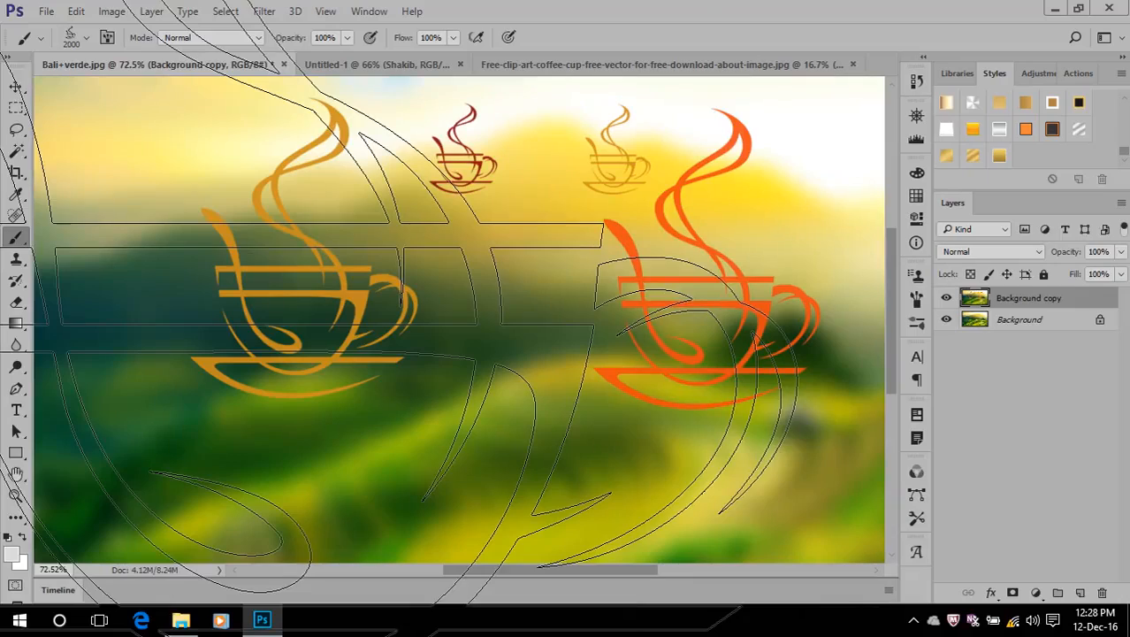
key(bracketleft)
key(bracketleft)
key(bracketleft)
key(bracketleft)
key(bracketleft)
key(bracketleft)
key(bracketleft)
key(bracketleft)
key(bracketleft)
key(bracketleft)
key(bracketleft)
key(bracketleft)
key(bracketleft)
key(bracketleft)
key(bracketleft)
key(bracketleft)
key(bracketleft)
key(bracketleft)
key(bracketleft)
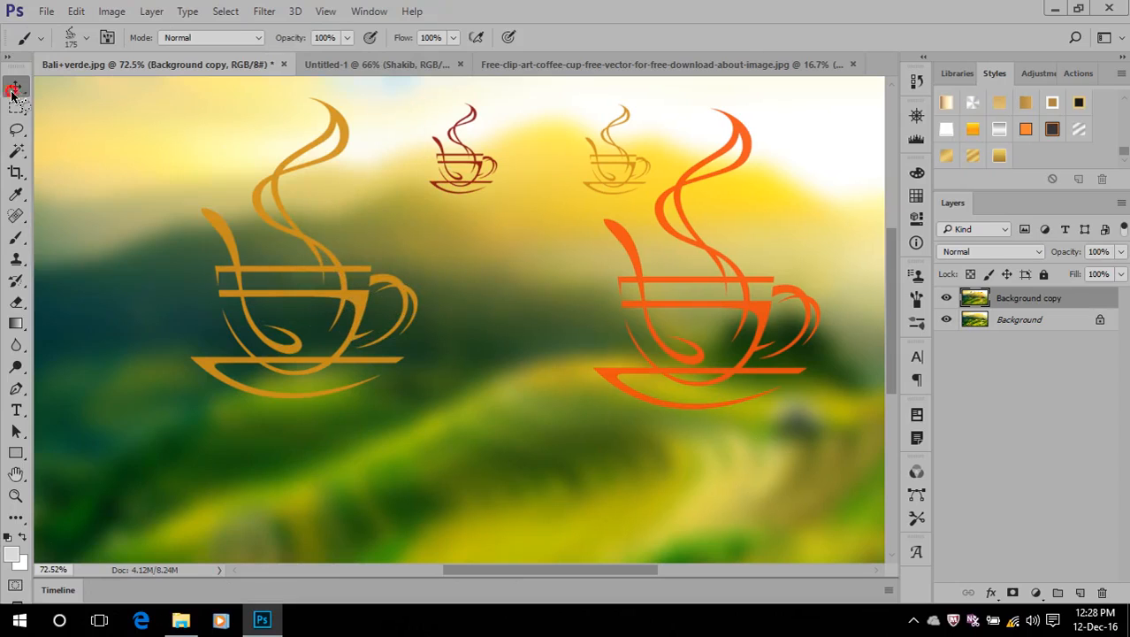
click(15, 87)
click(578, 71)
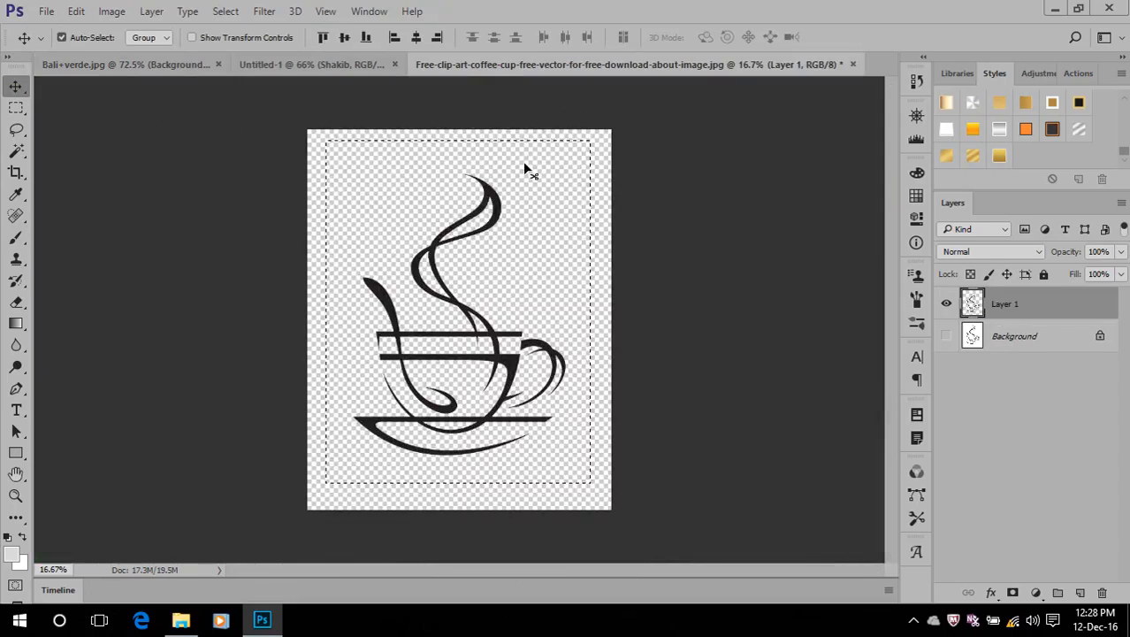
click(853, 64)
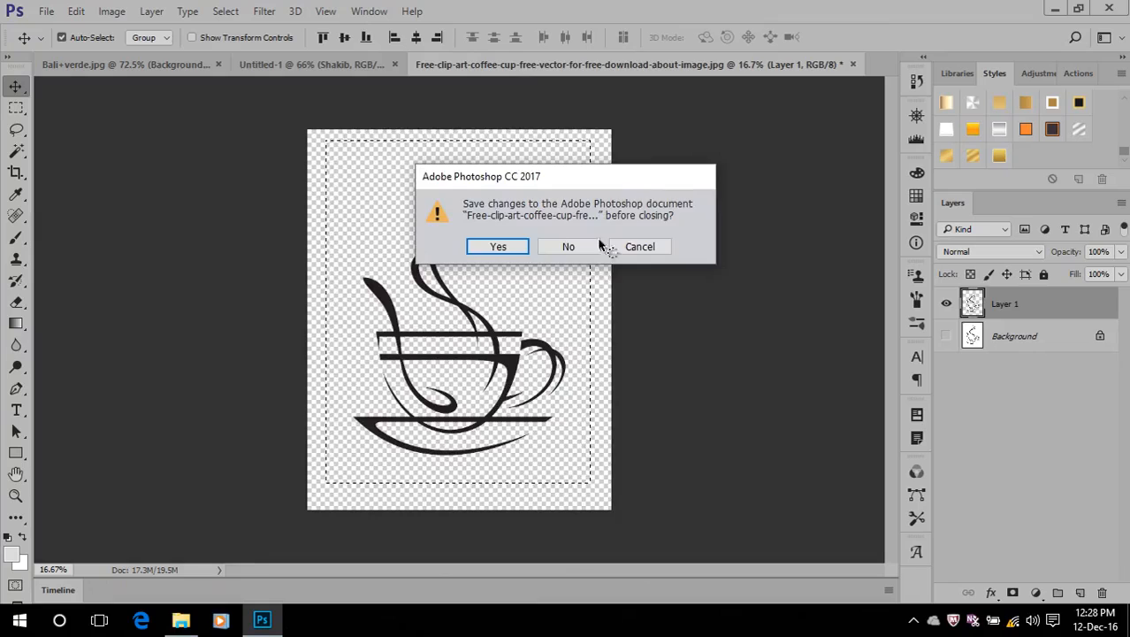
click(572, 246)
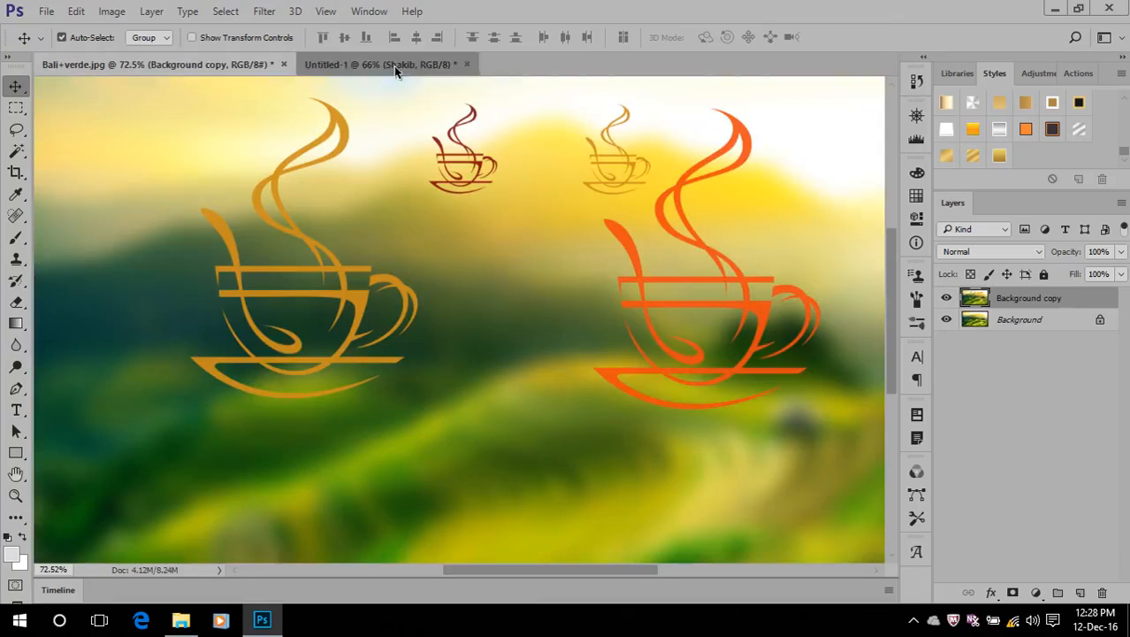
Remove the Pattern Overlay effect from the name text layer in Untitled-1
click(394, 65)
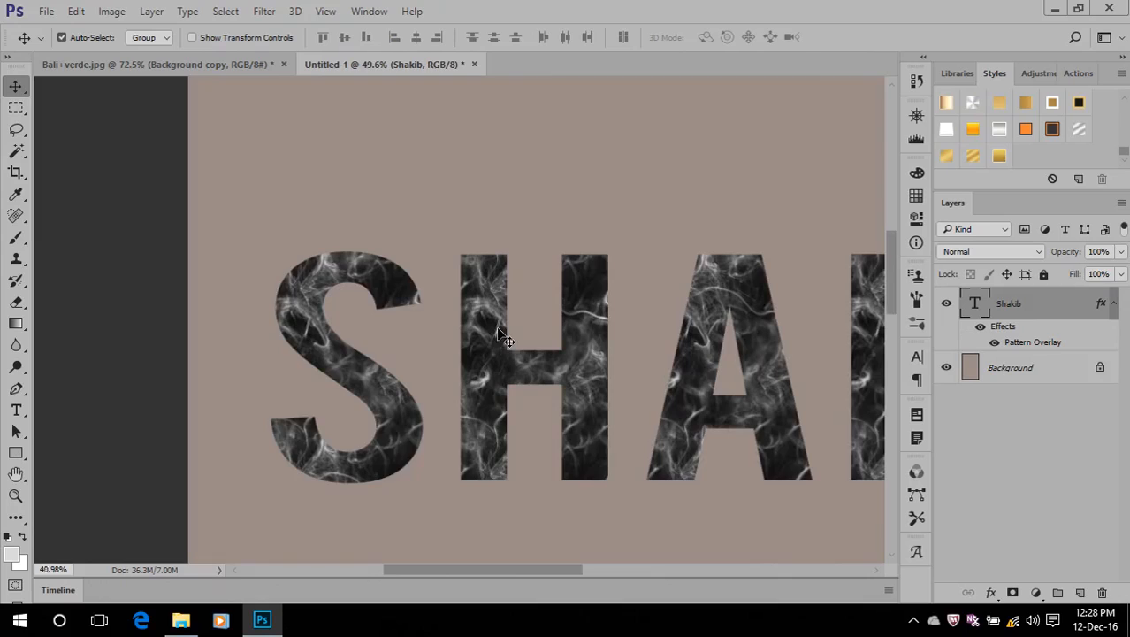
scroll(501, 335, down, 2)
drag(448, 567, 505, 586)
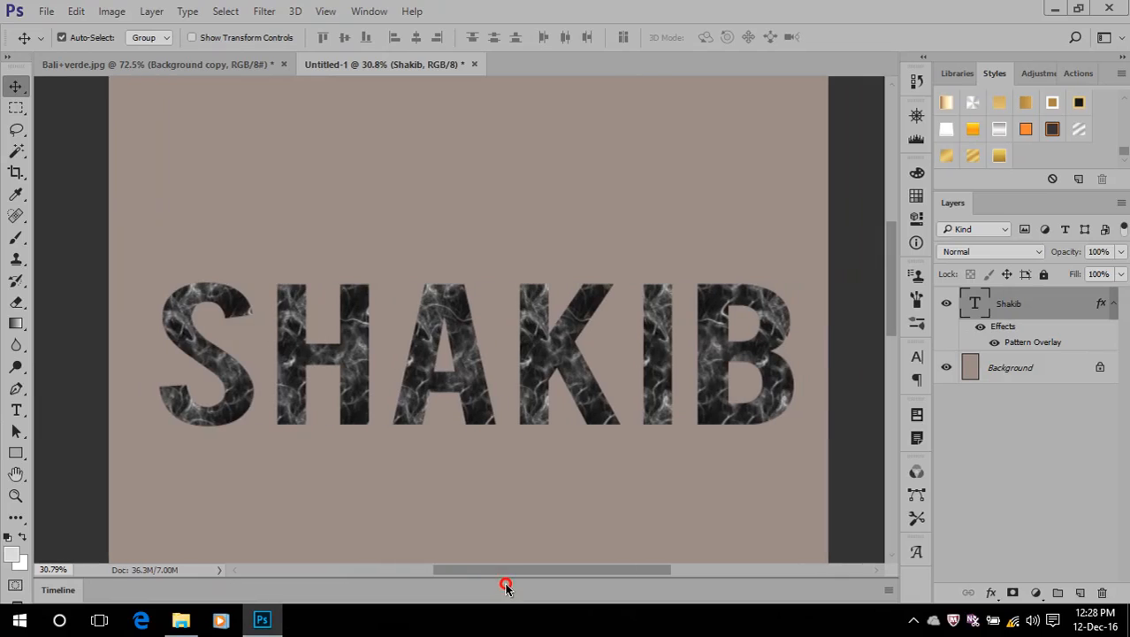
scroll(533, 325, up, 2)
drag(1010, 330, 1102, 592)
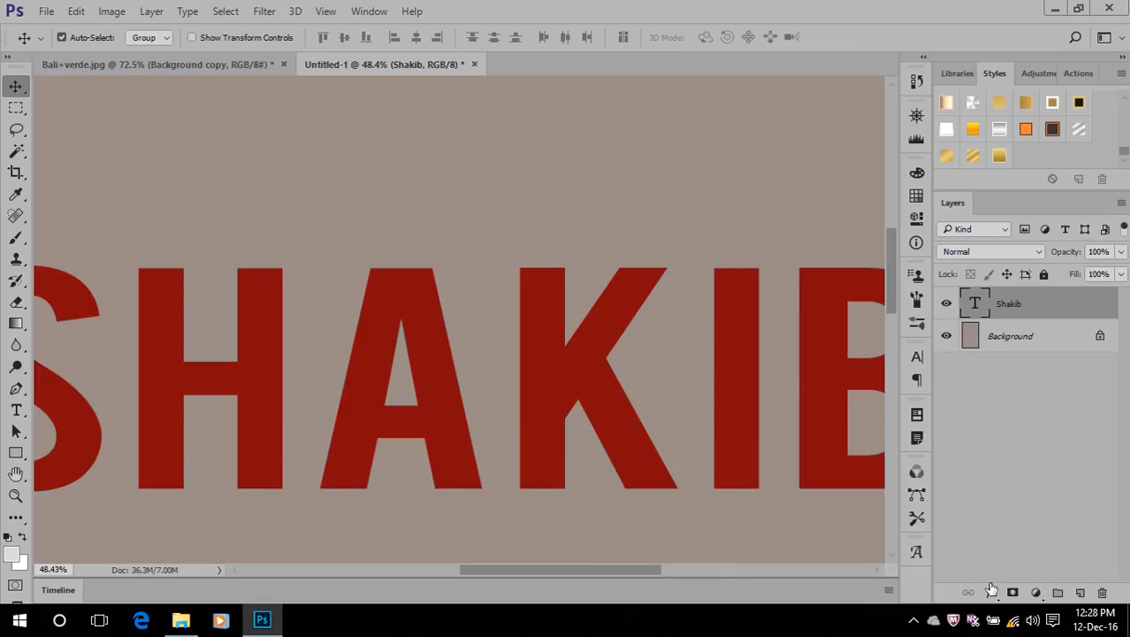
Add an Outer Glow to the name text with 100% opacity and a size of 150 px
click(990, 591)
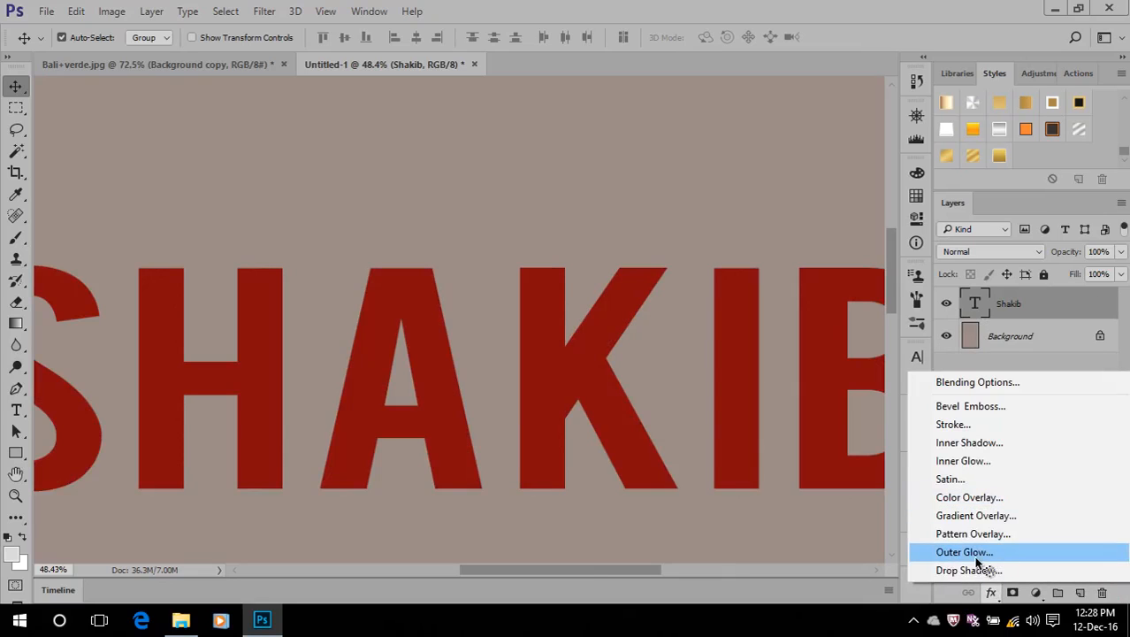
click(973, 557)
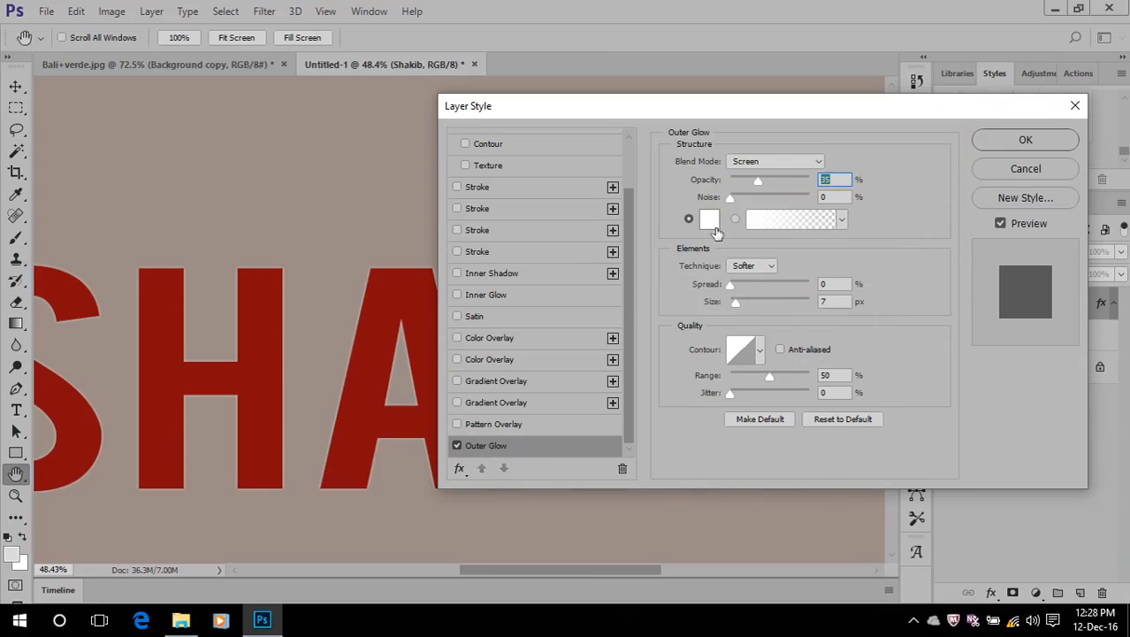
drag(759, 182, 853, 221)
drag(735, 307, 781, 318)
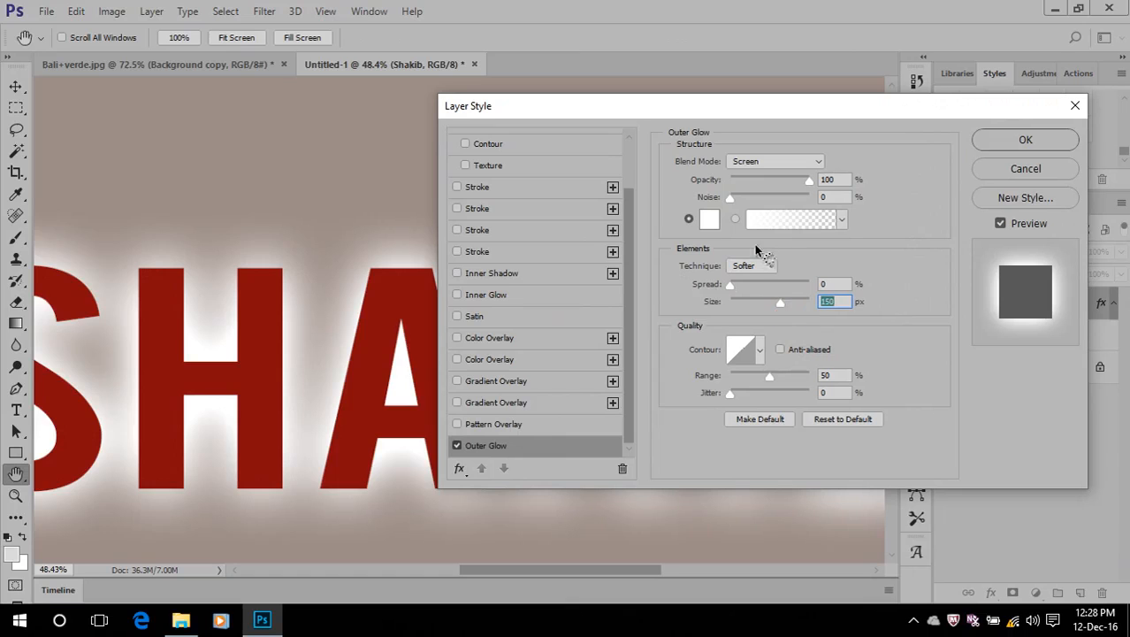
Set the Outer Glow colour to black (000000) with Normal blend mode and apply it to the name text
click(710, 220)
click(577, 305)
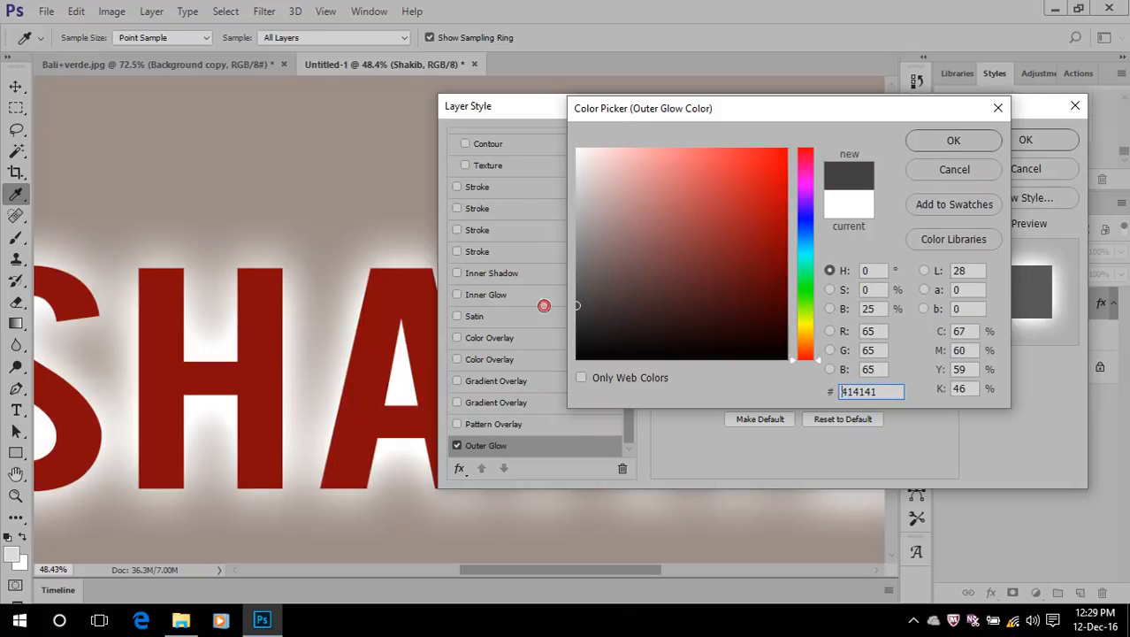
drag(625, 331, 504, 378)
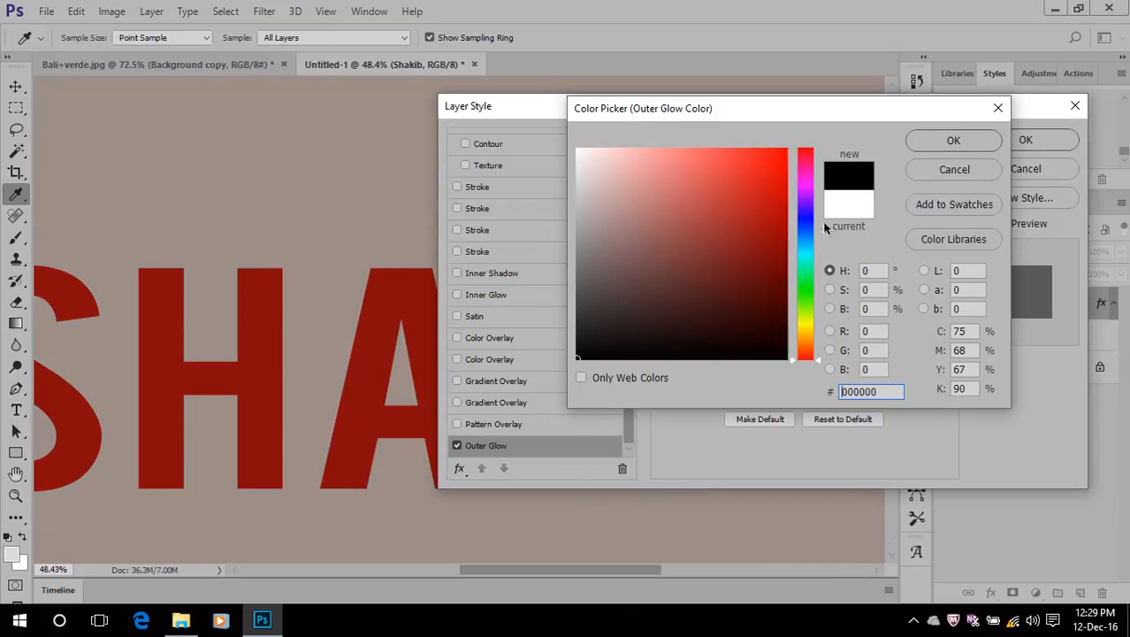
click(953, 140)
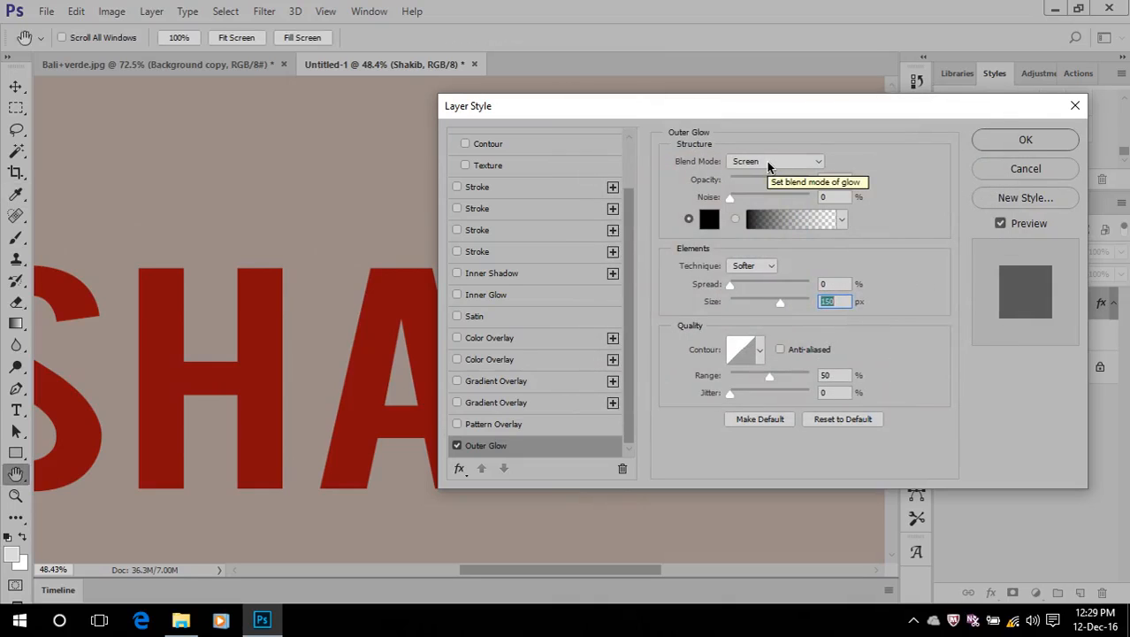
click(768, 163)
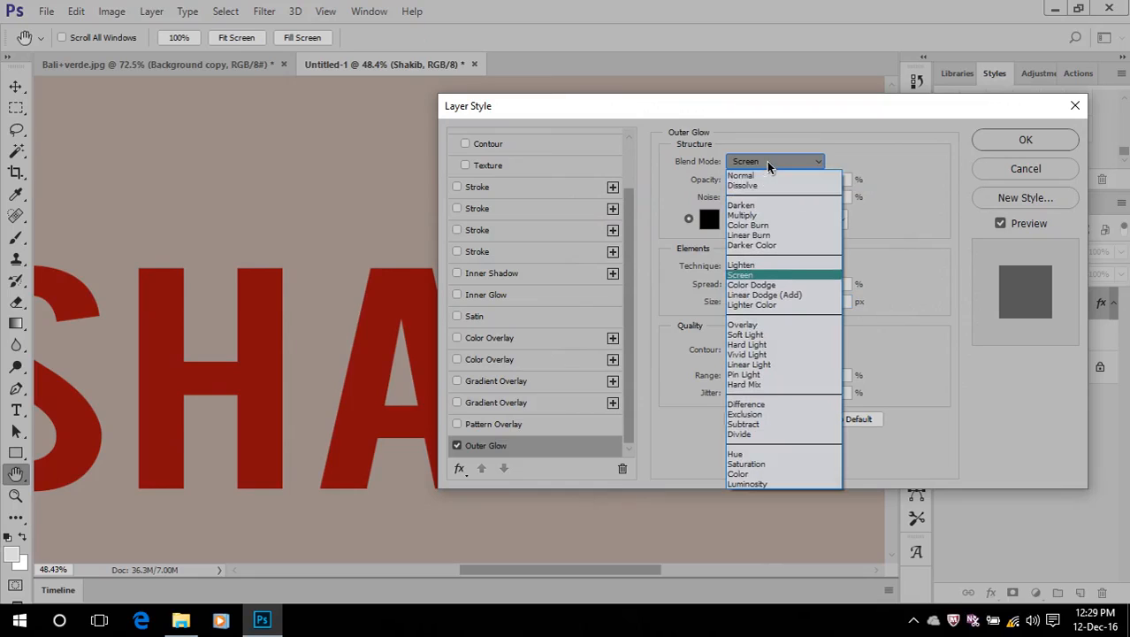
click(748, 181)
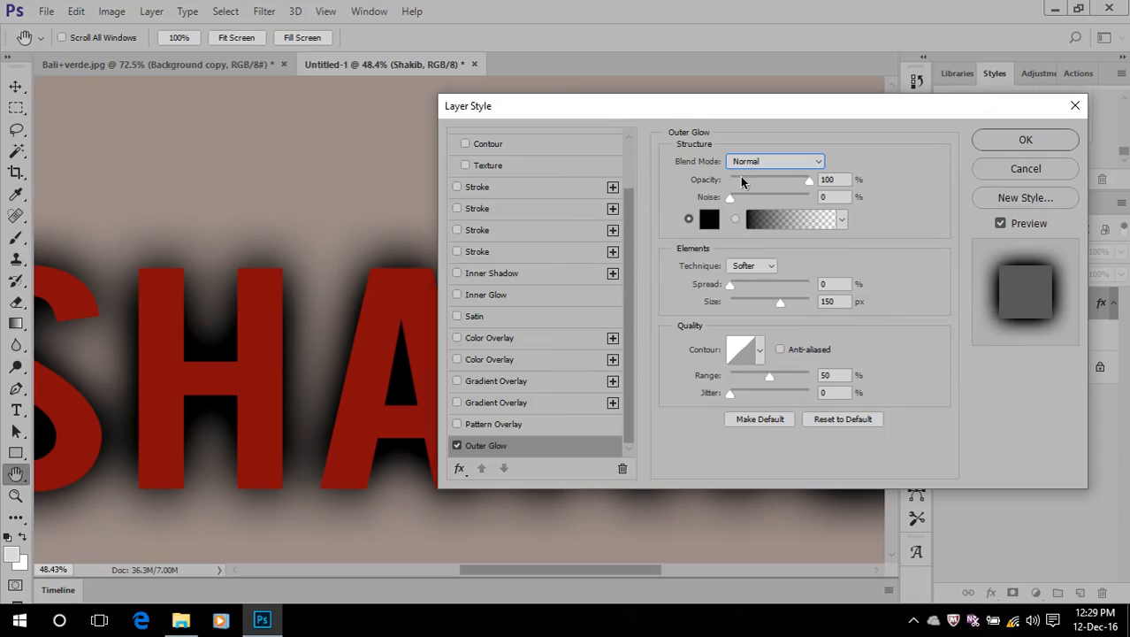
click(993, 144)
key(ctrl+0)
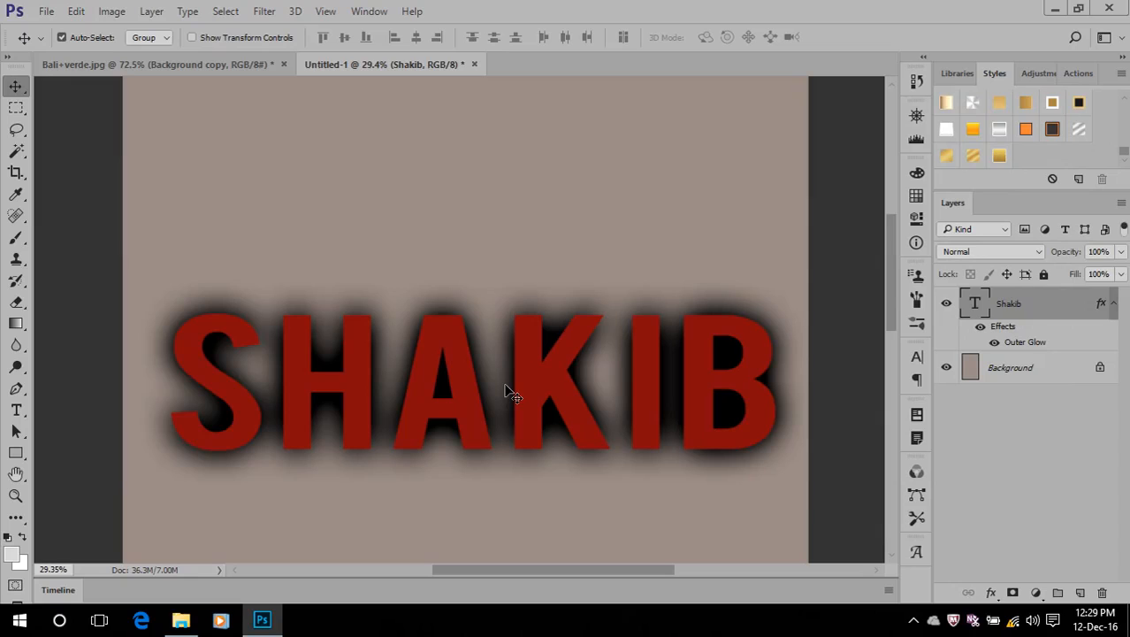
scroll(513, 394, down, 1)
scroll(512, 393, up, 3)
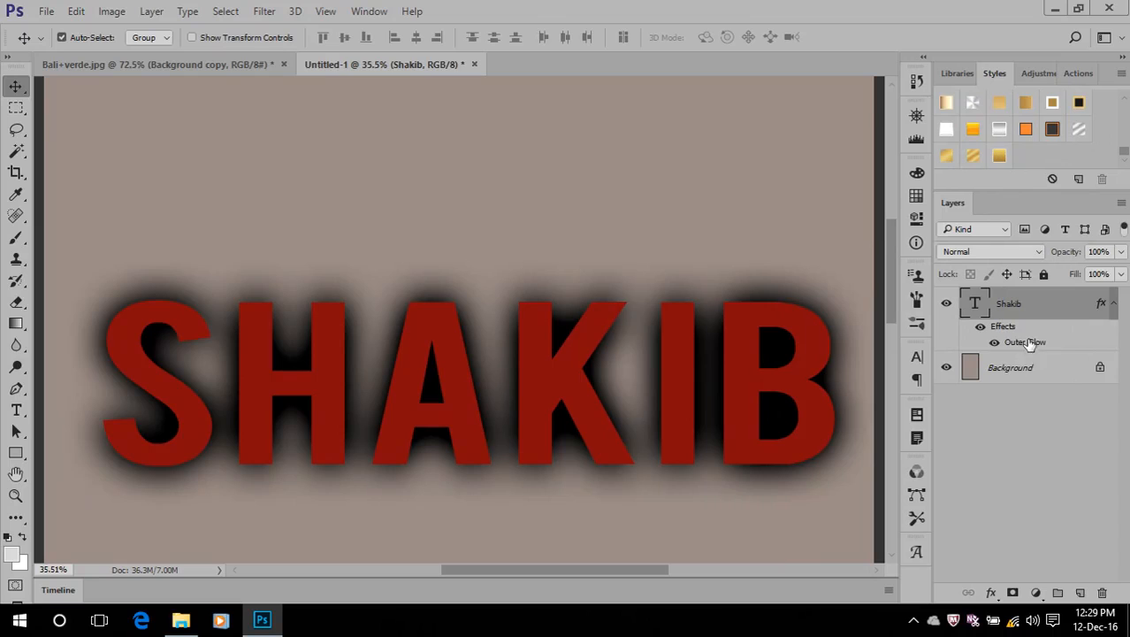
Replace the name text's Outer Glow with a Drop Shadow at 19 px distance and 51 px size
drag(1002, 327, 1103, 595)
click(990, 592)
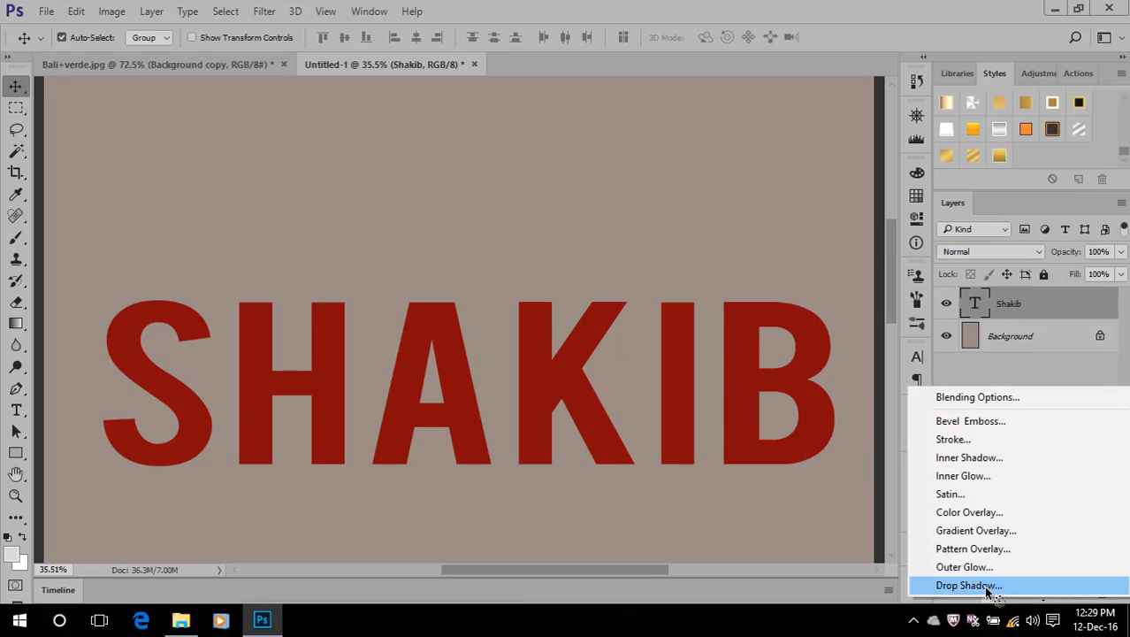
click(987, 586)
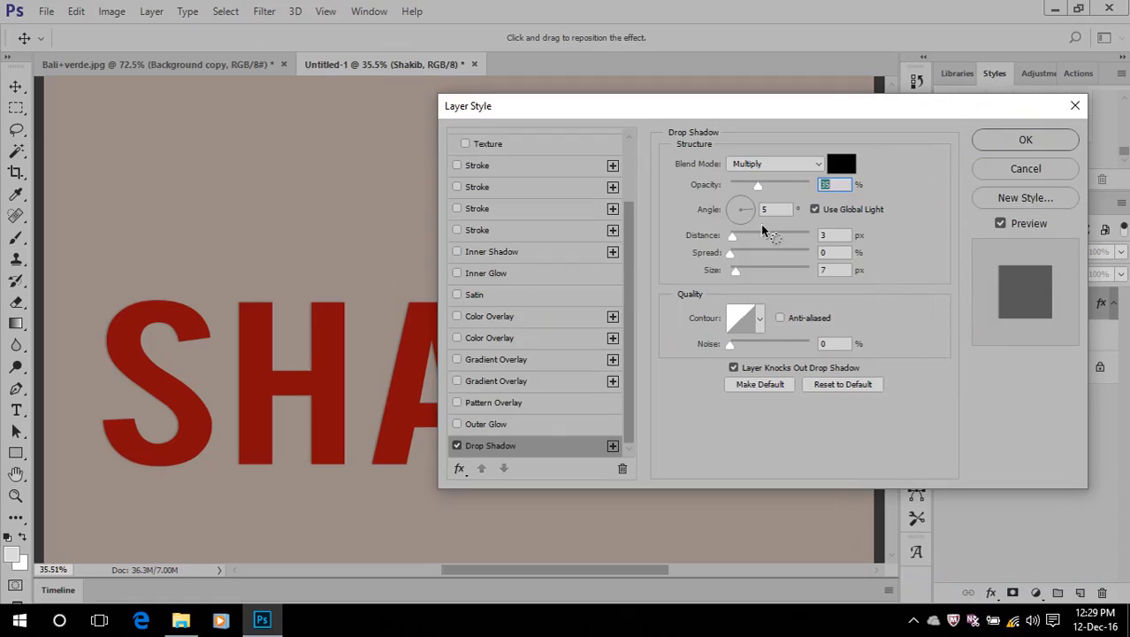
drag(702, 107, 817, 133)
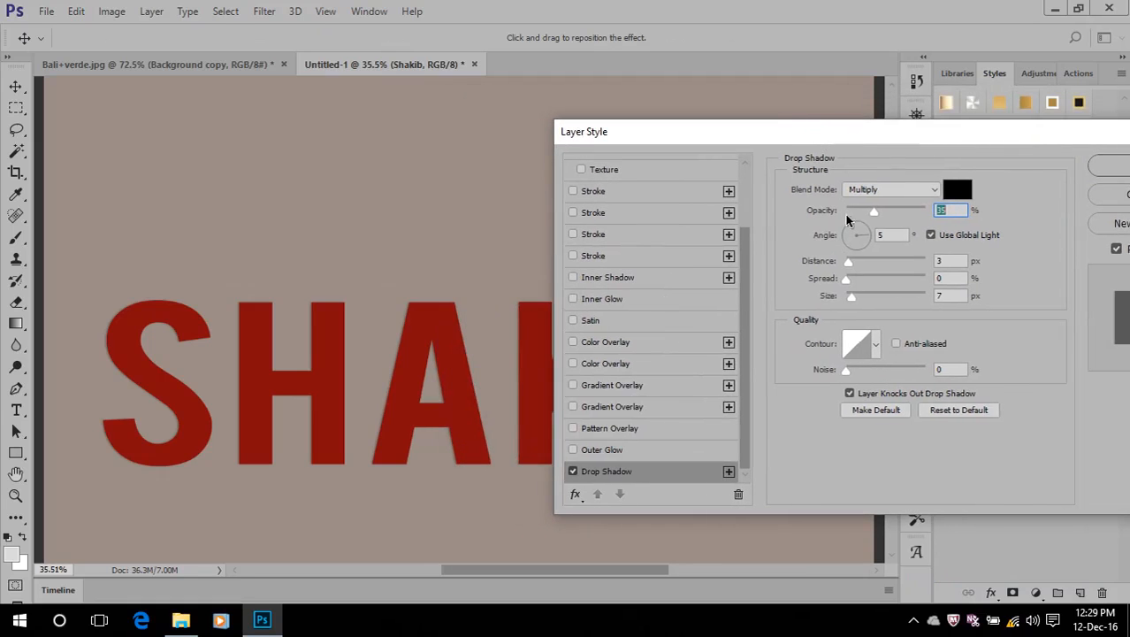
drag(848, 261, 868, 300)
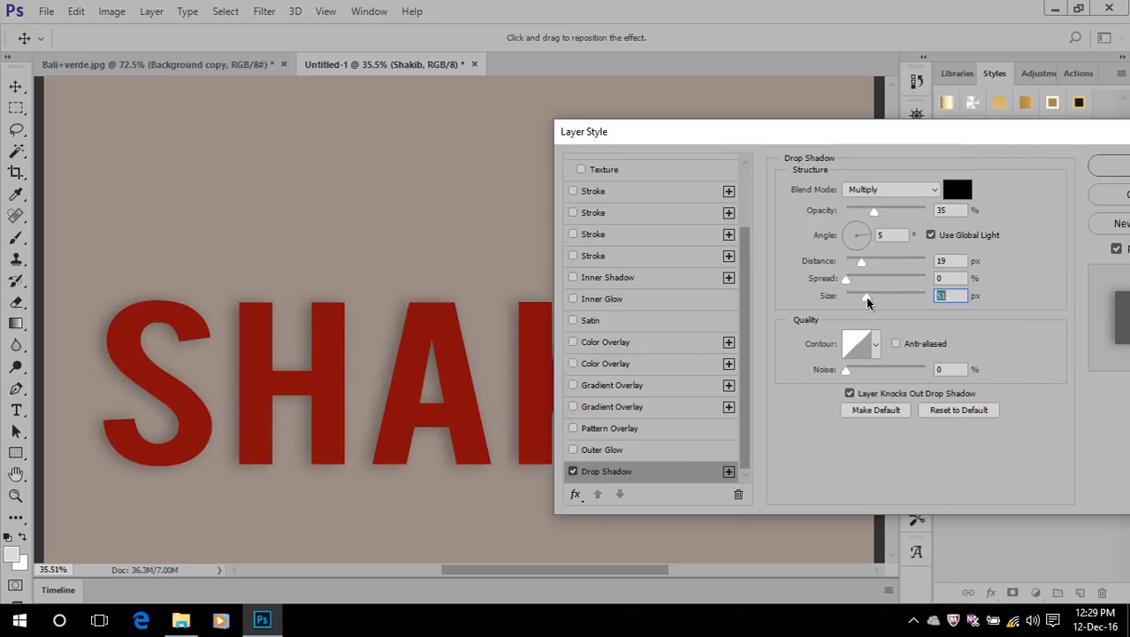
Set the Drop Shadow to Normal blend mode, 100% opacity, 46 px distance and 131 px size, and apply it
click(893, 190)
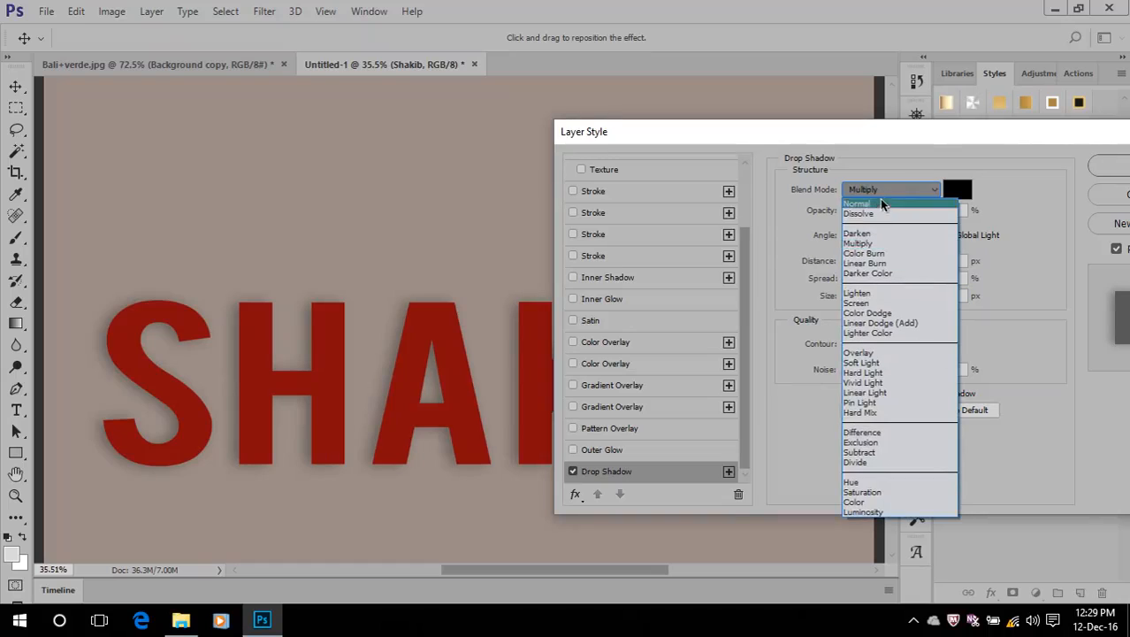
click(882, 205)
click(966, 219)
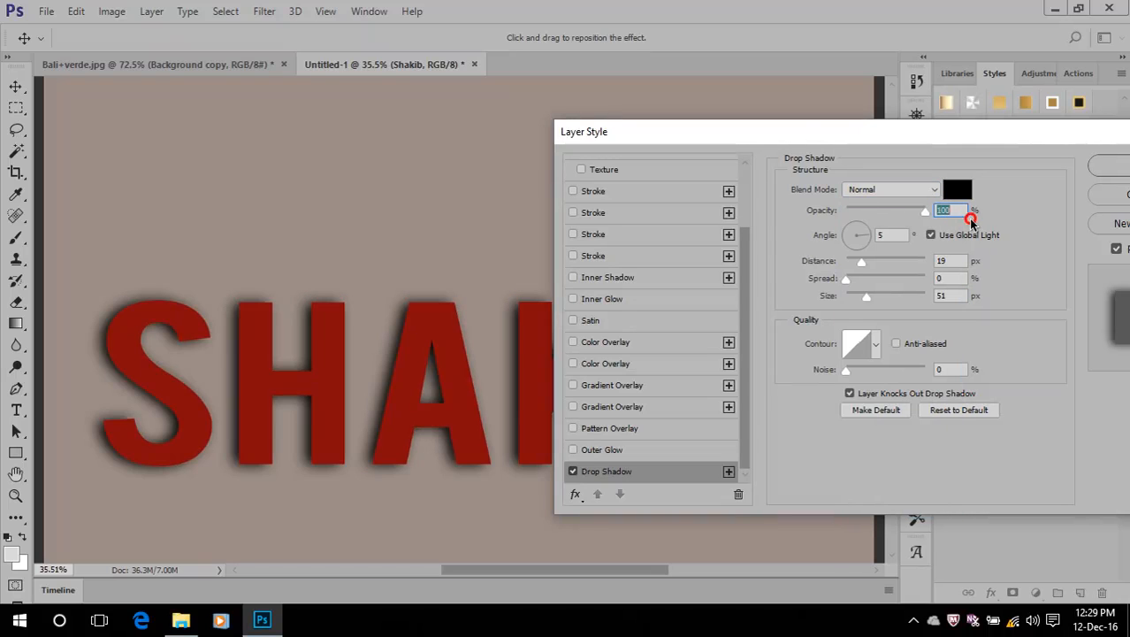
drag(862, 265, 885, 270)
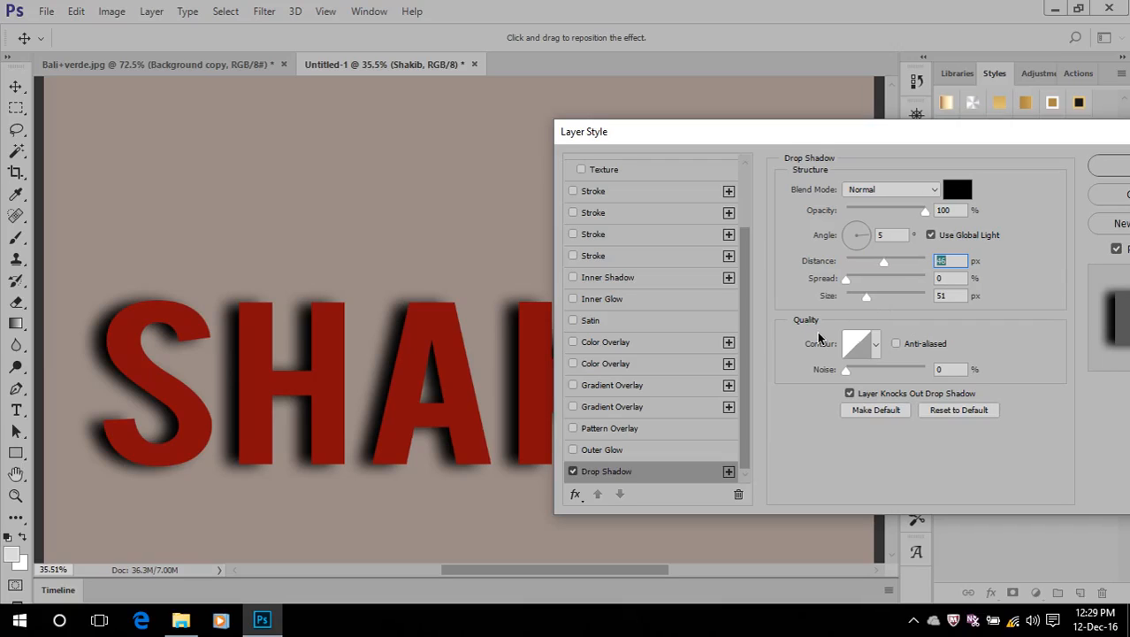
drag(866, 297, 888, 298)
click(1106, 166)
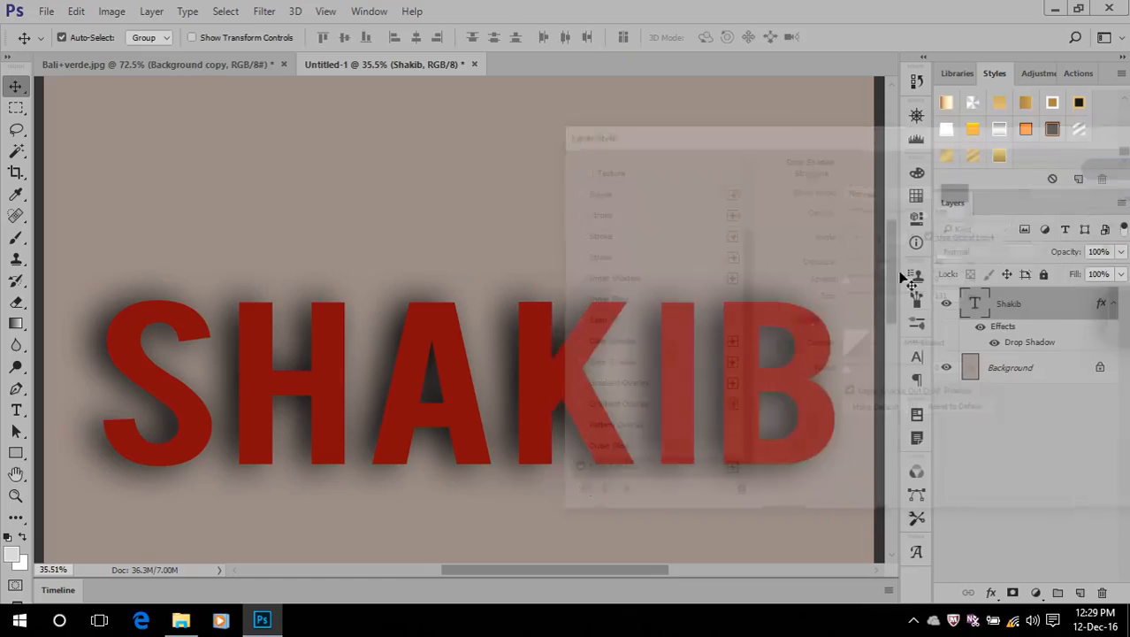
scroll(576, 413, down, 4)
scroll(576, 413, up, 5)
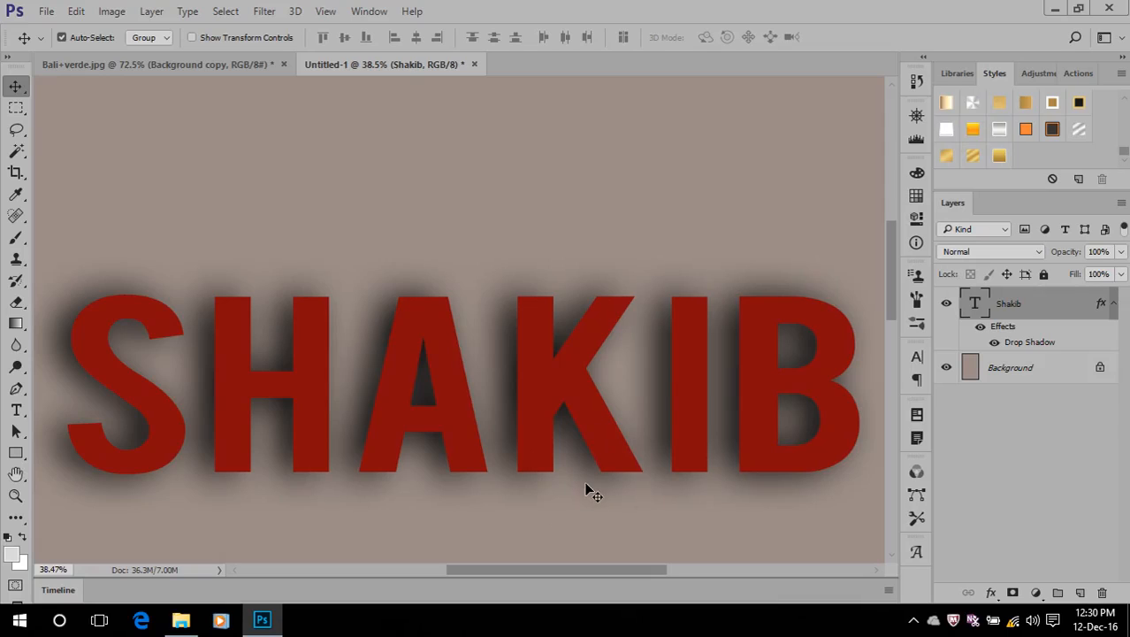
Reopen the name text's Drop Shadow settings and set the light angle to 90°
double_click(1027, 341)
drag(589, 84, 742, 90)
click(737, 189)
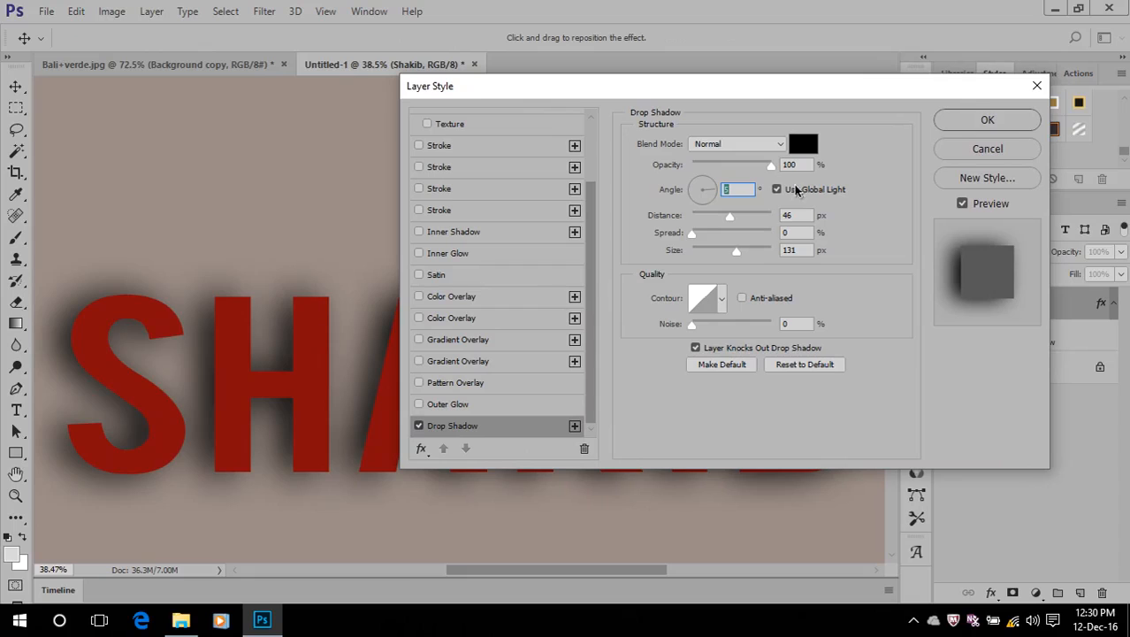
drag(705, 198, 707, 163)
text(90)
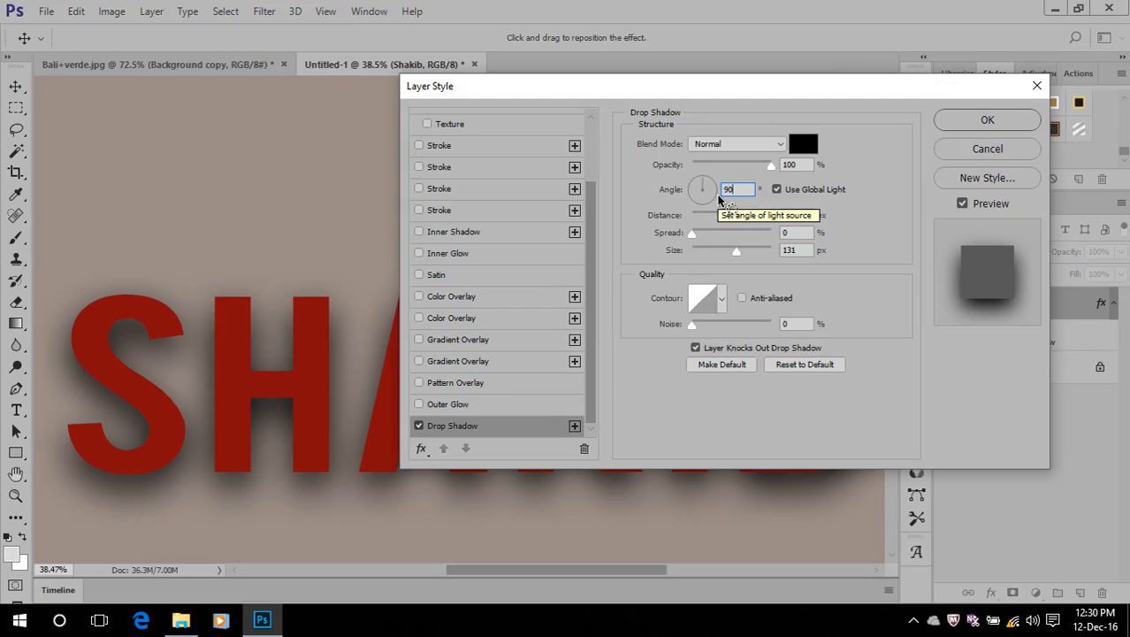
Set both the distance and the size of the Drop Shadow to 10 px
click(796, 216)
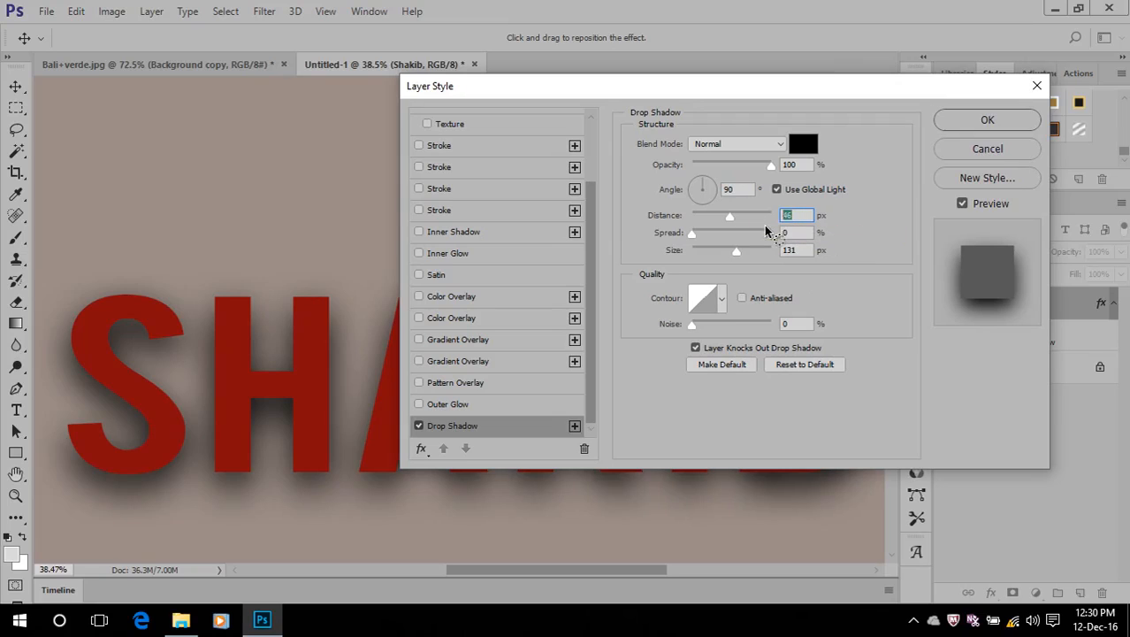
text(10)
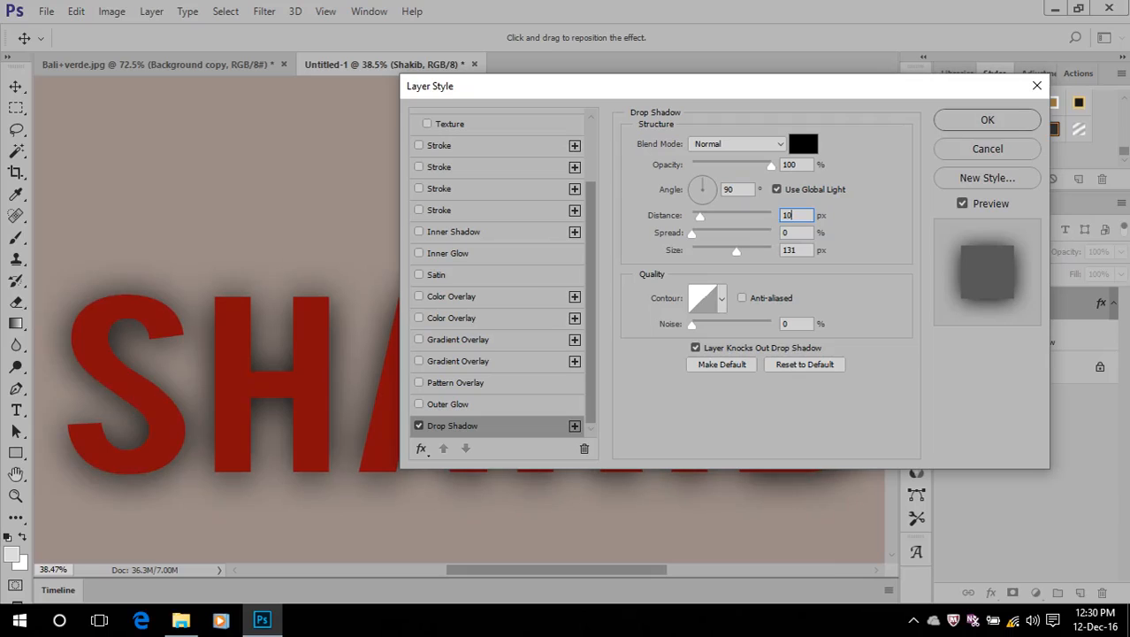
click(796, 249)
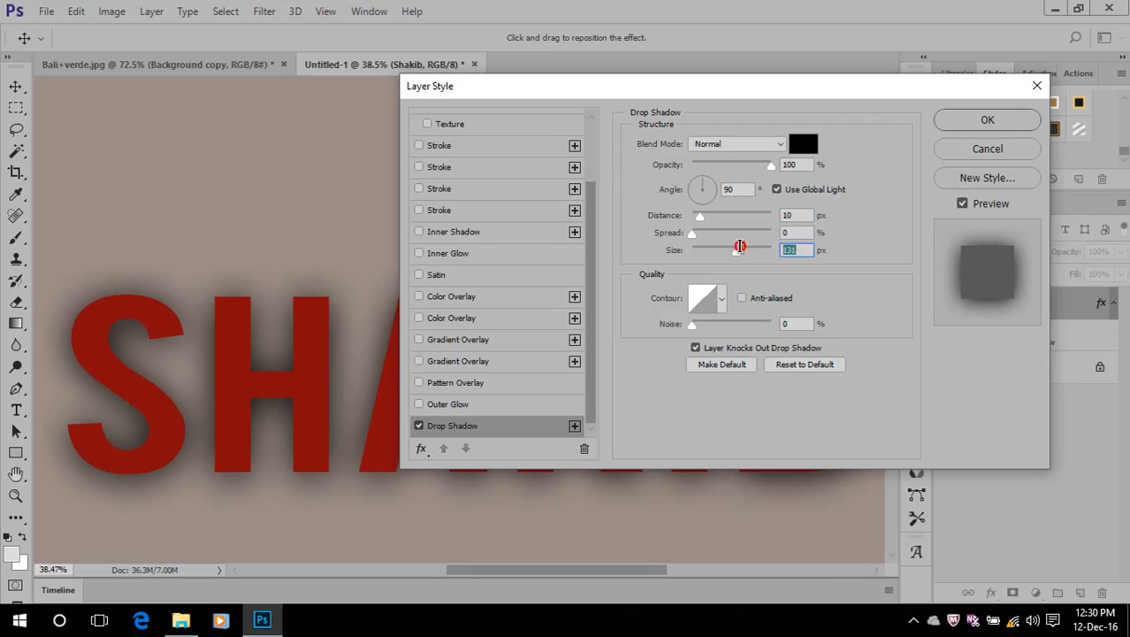
text(10)
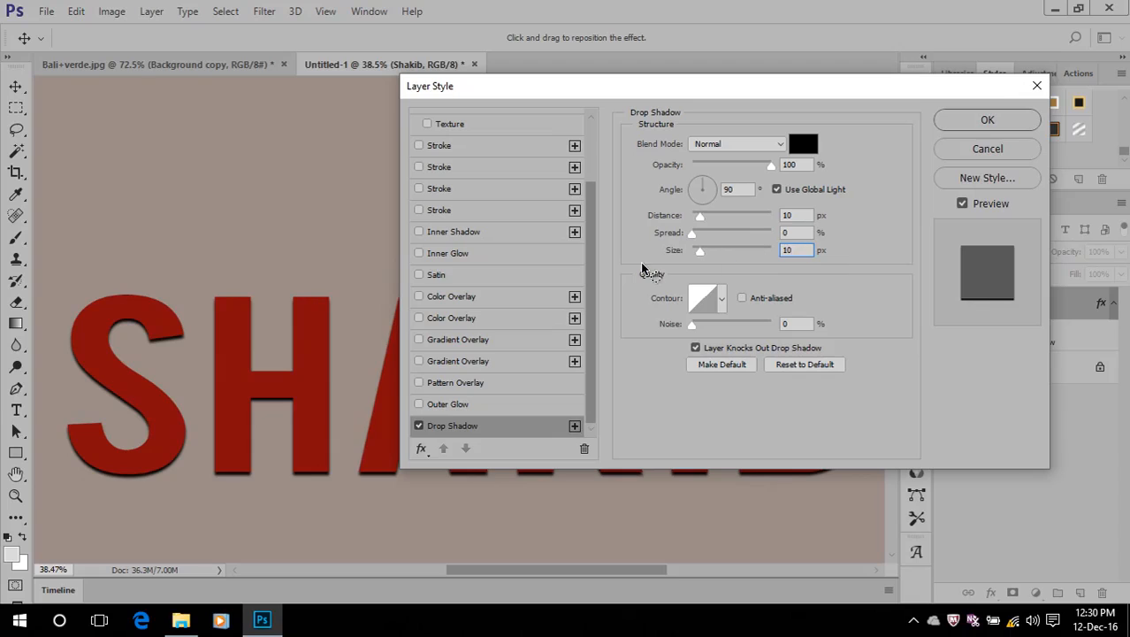
key(shift+Tab)
Reposition the Drop Shadow to a -46° angle and 40 px distance, set its size to 114 px, and apply it
drag(755, 91, 894, 100)
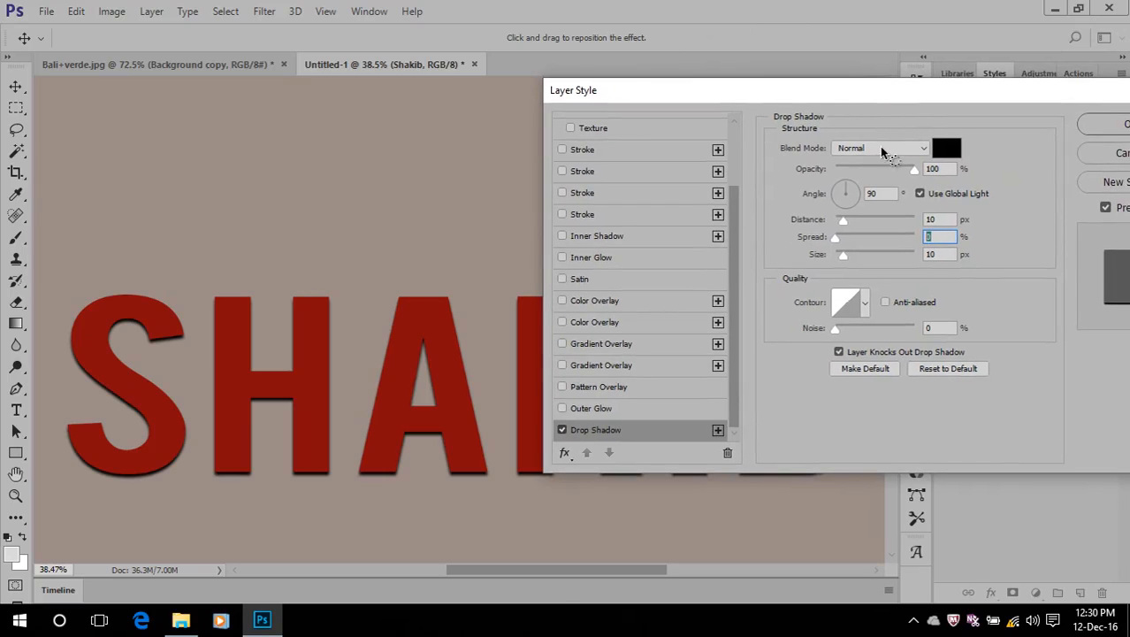
click(948, 98)
drag(301, 375, 309, 320)
drag(847, 263, 875, 262)
drag(450, 274, 425, 312)
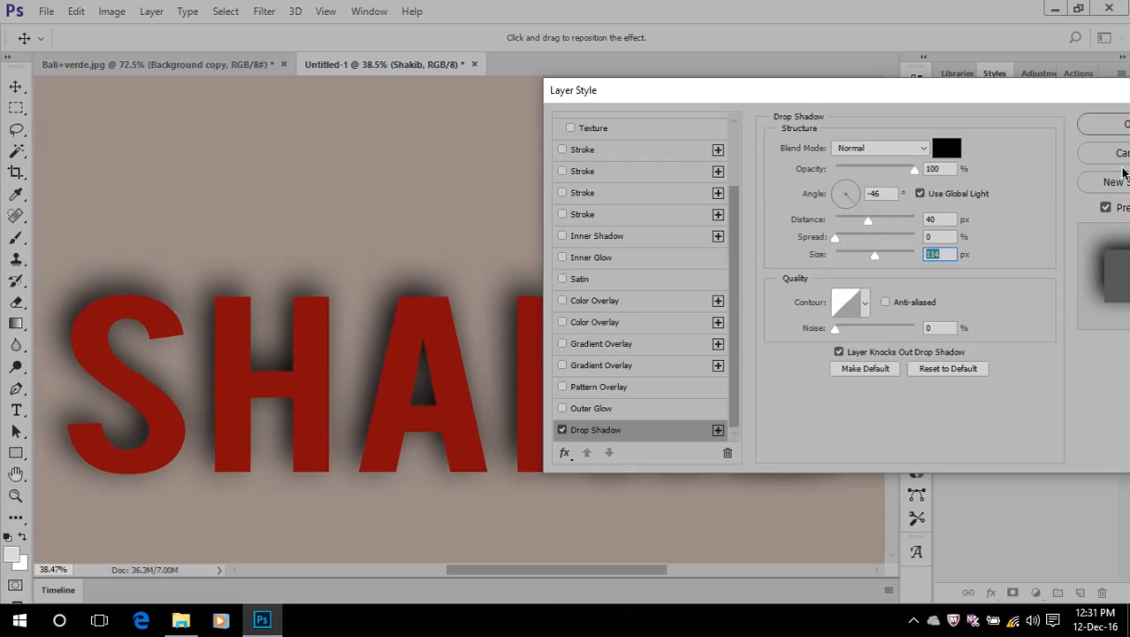
click(1121, 125)
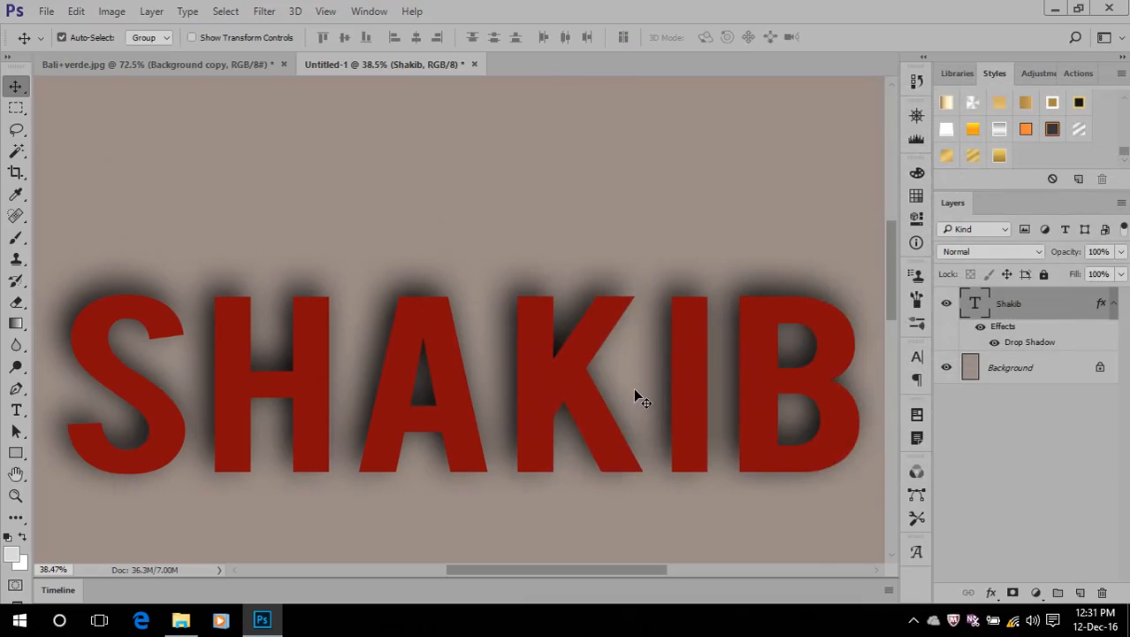
Remove the Drop Shadow effect from the name text and delete the text layer
key(ctrl+0)
drag(1003, 328, 1102, 590)
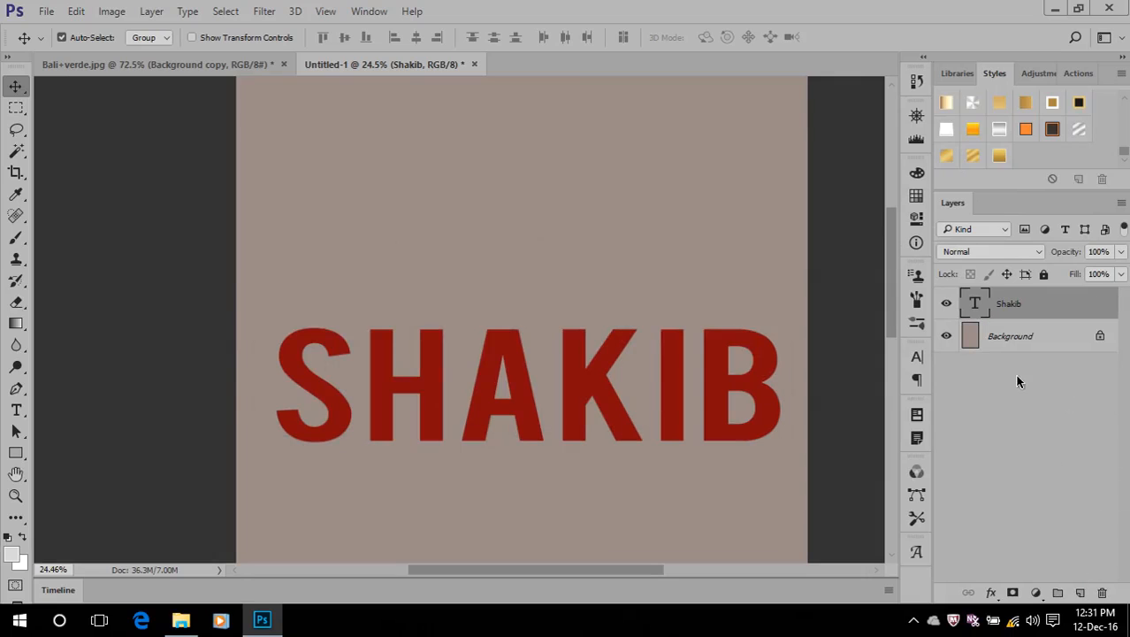
click(990, 593)
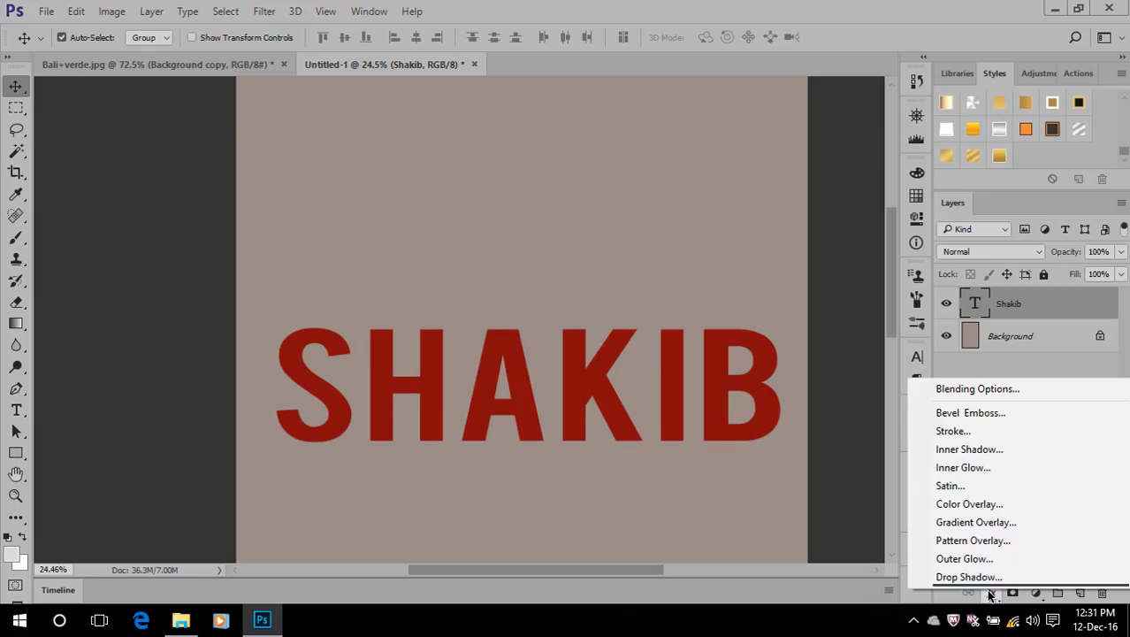
click(773, 3)
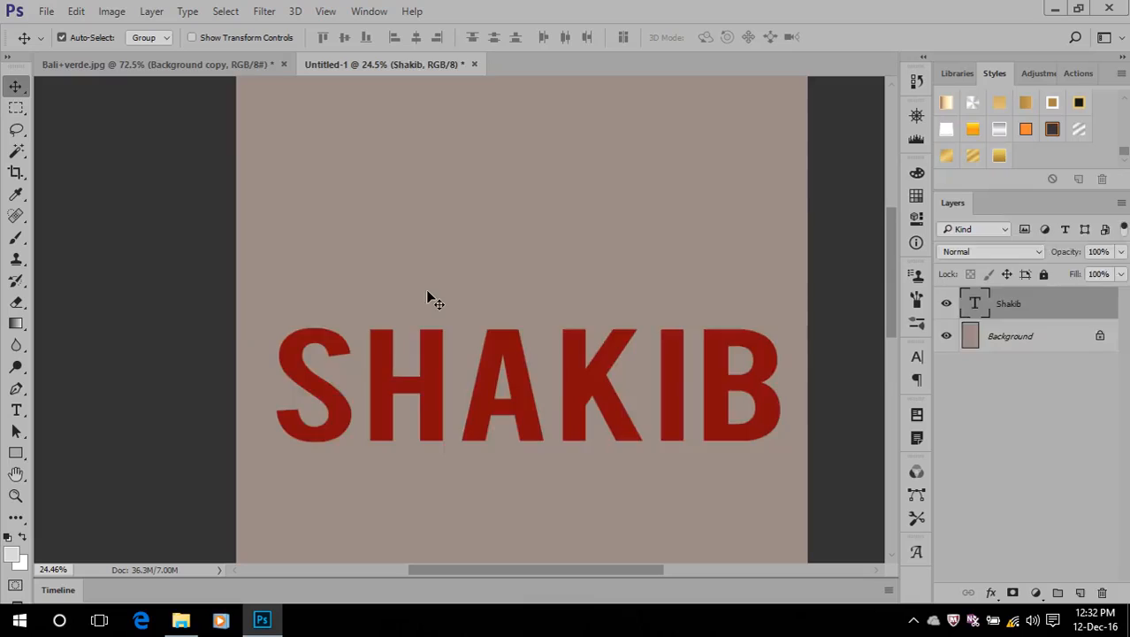
key(Delete)
Activate the Rectangle Tool and review the other shape tools in its group
click(21, 462)
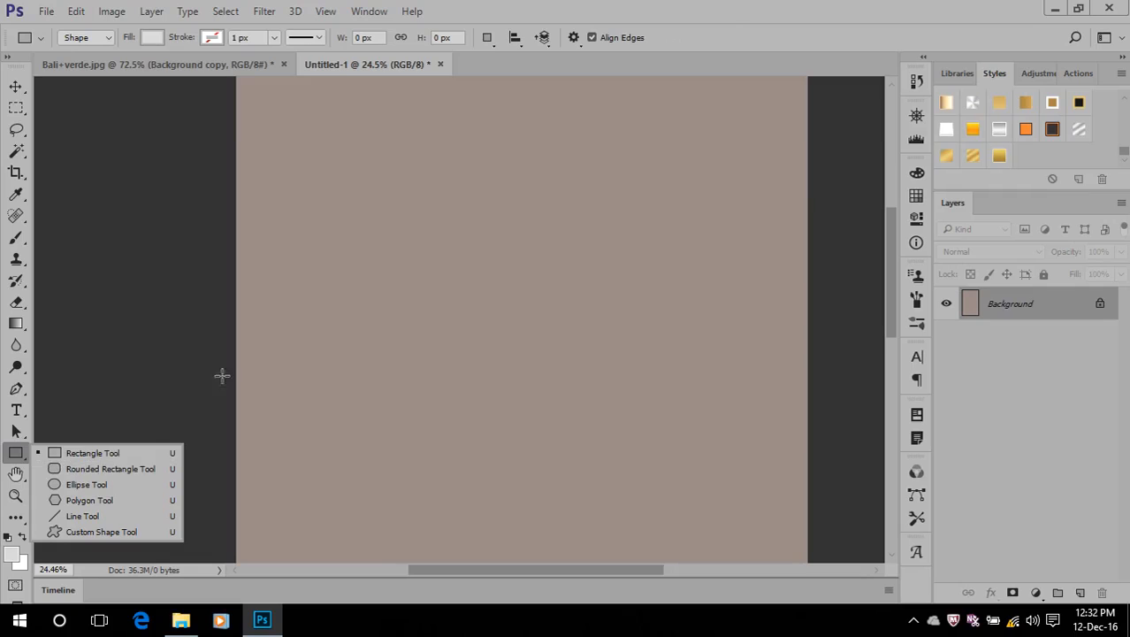
click(704, 5)
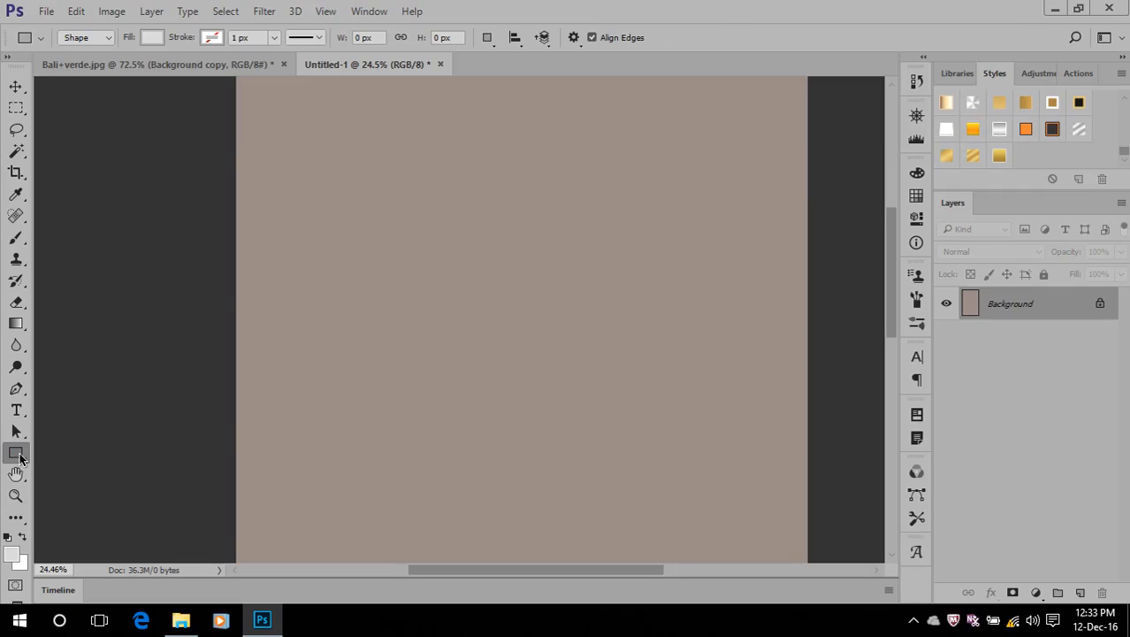
click(20, 456)
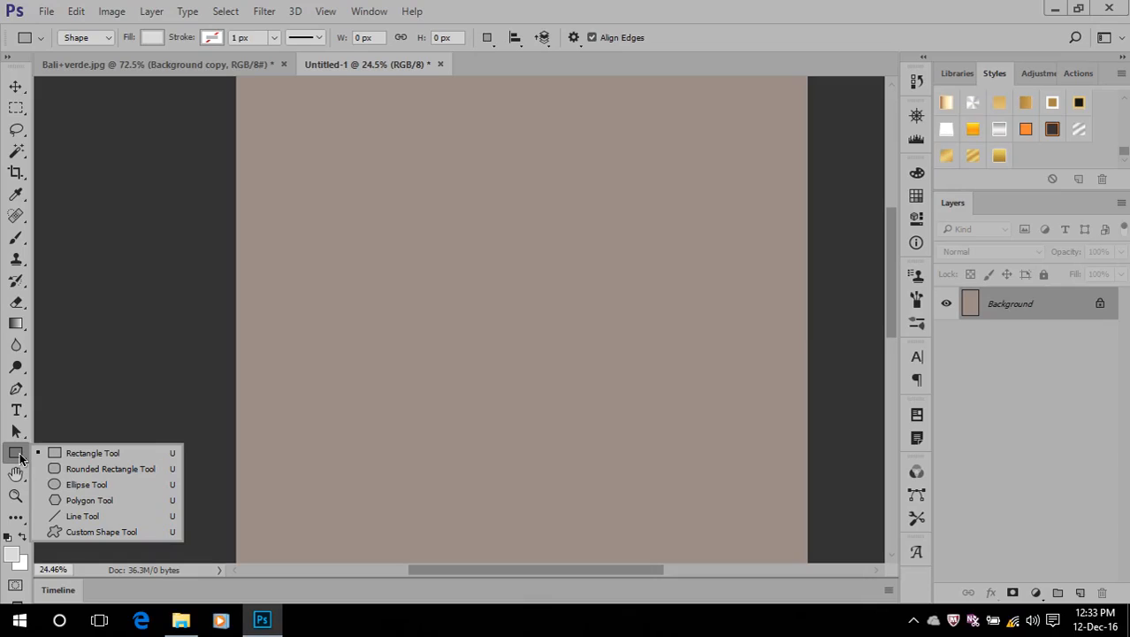
click(684, 5)
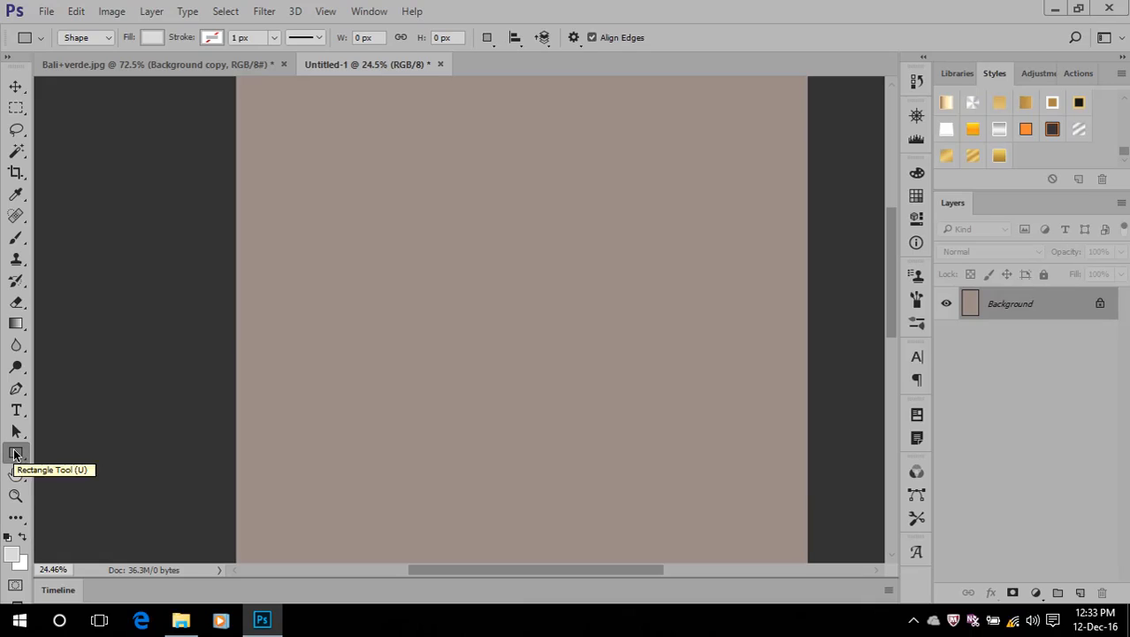
Draw a rectangle about 954 by 798 px on the canvas with the Rectangle Tool
click(15, 455)
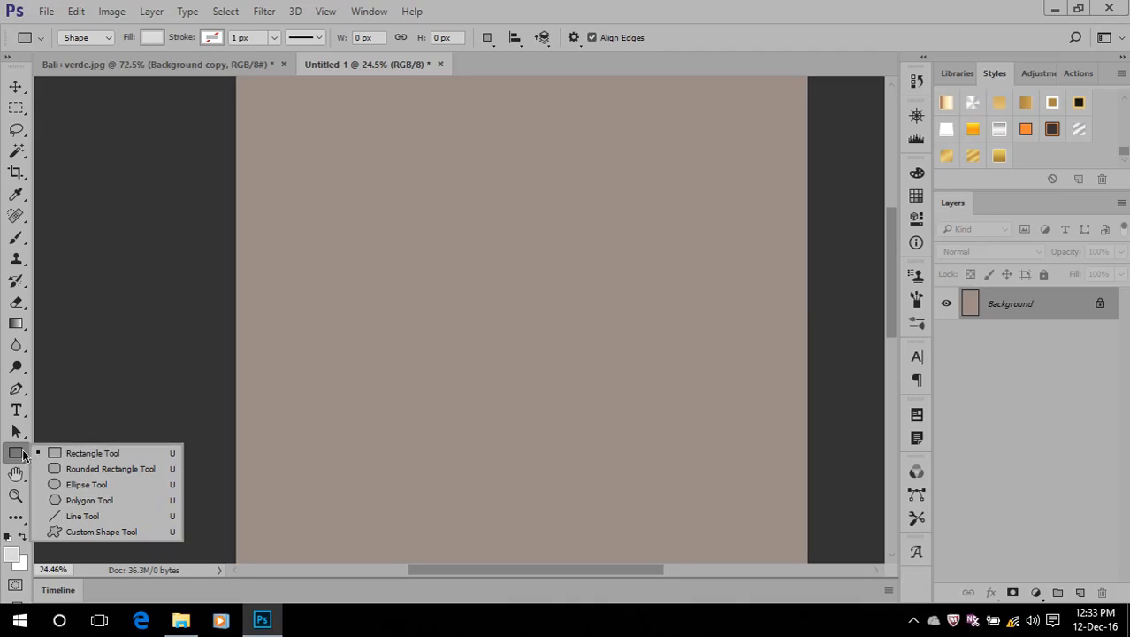
click(76, 456)
drag(321, 249, 512, 409)
click(869, 174)
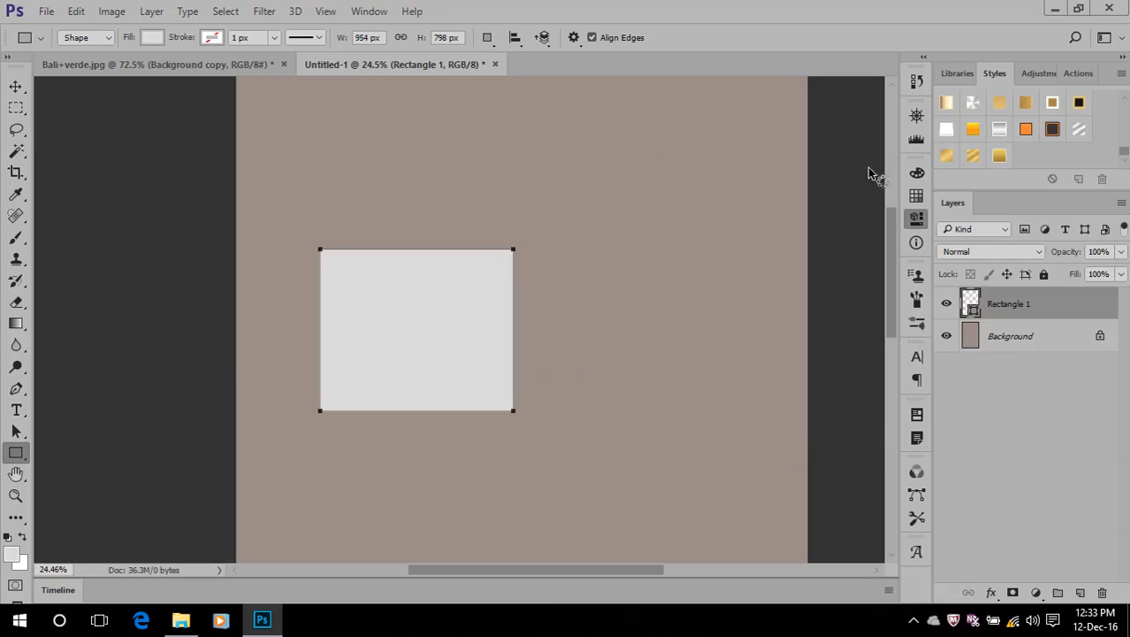
Recolor the rectangle's fill to green #0c811f
double_click(971, 304)
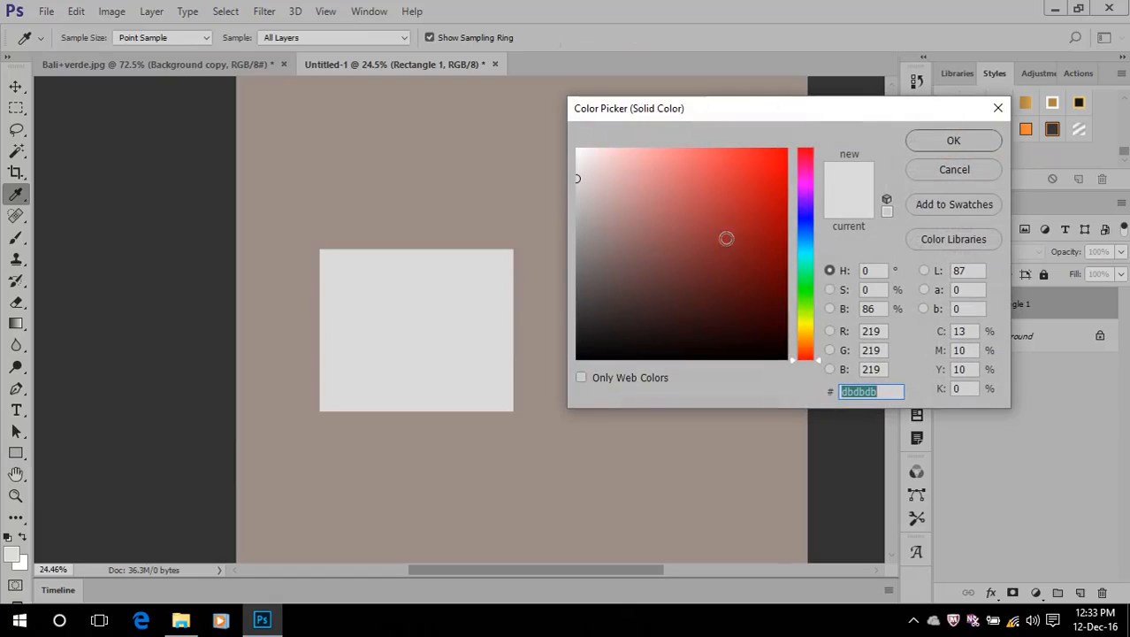
click(807, 284)
click(769, 253)
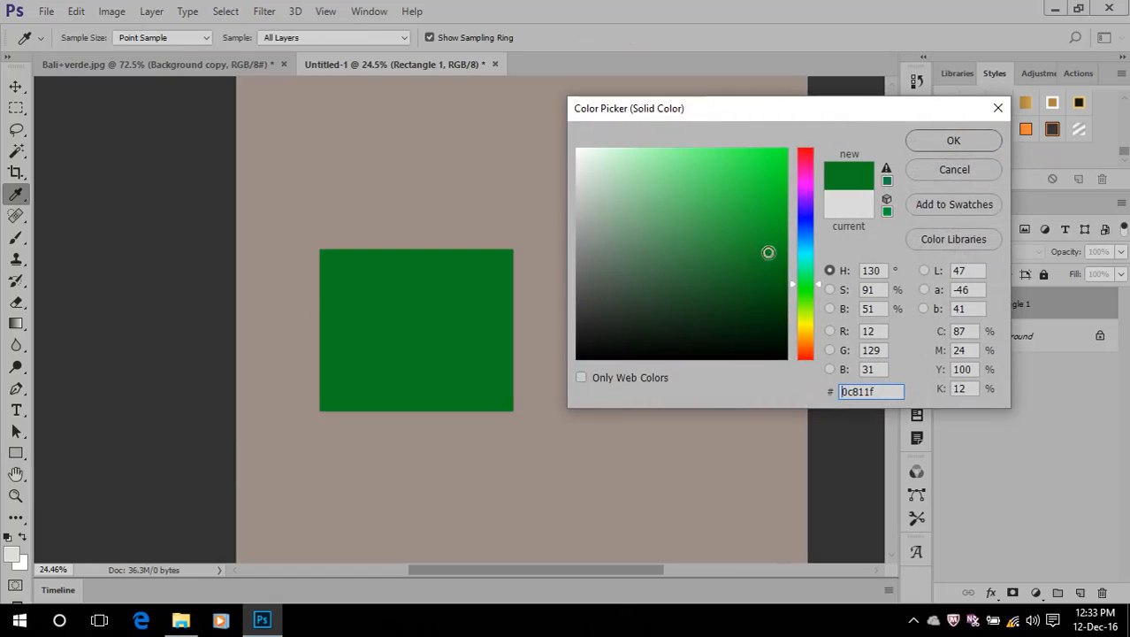
click(954, 140)
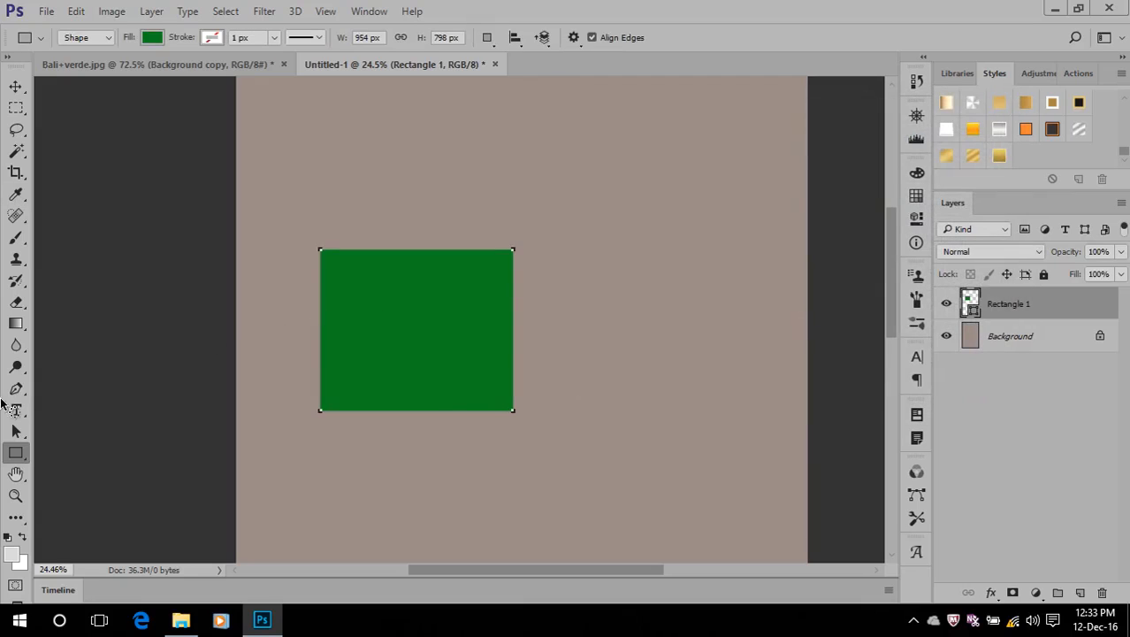
Draw a rounded rectangle with a 10 px radius, about 888 by 459 px, above and to the right of the green rectangle
right_click(16, 452)
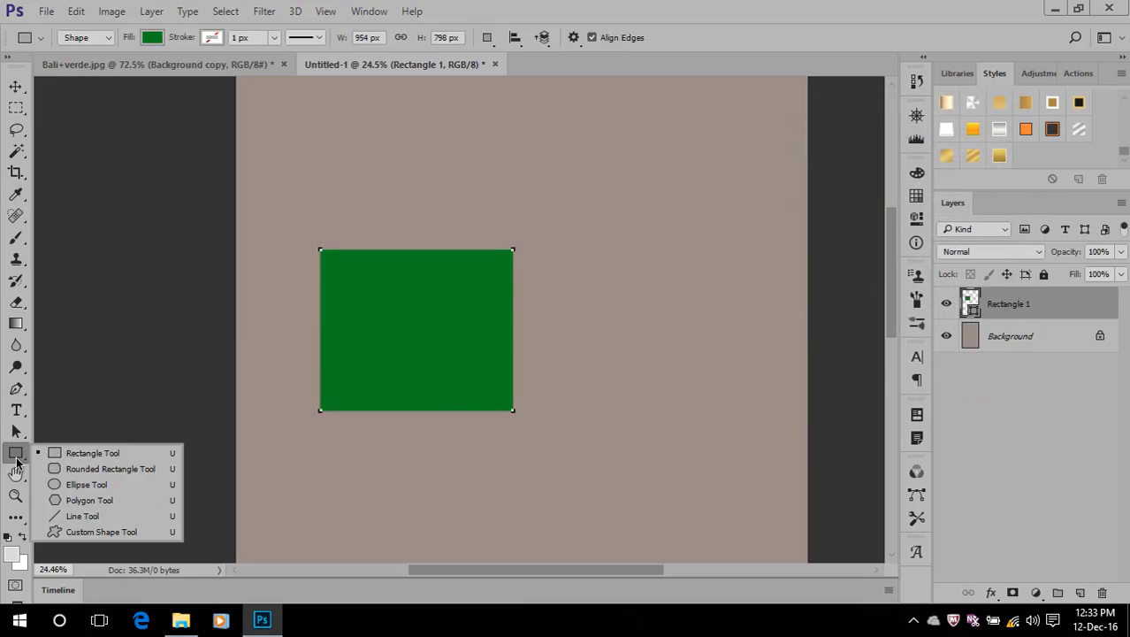
click(106, 468)
drag(530, 170, 710, 261)
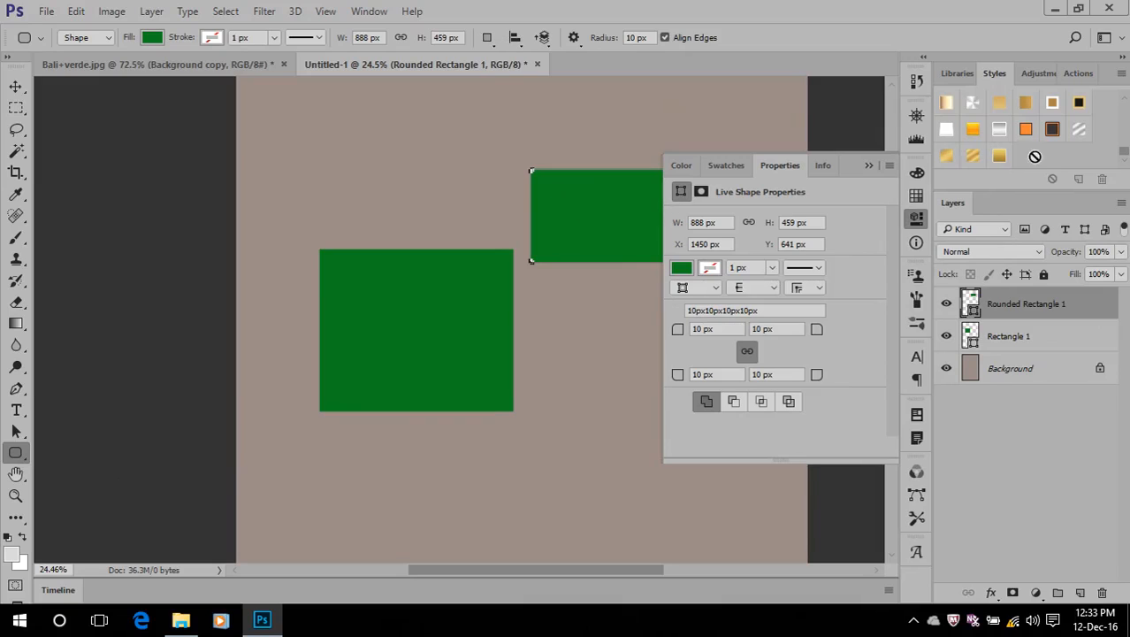
click(867, 165)
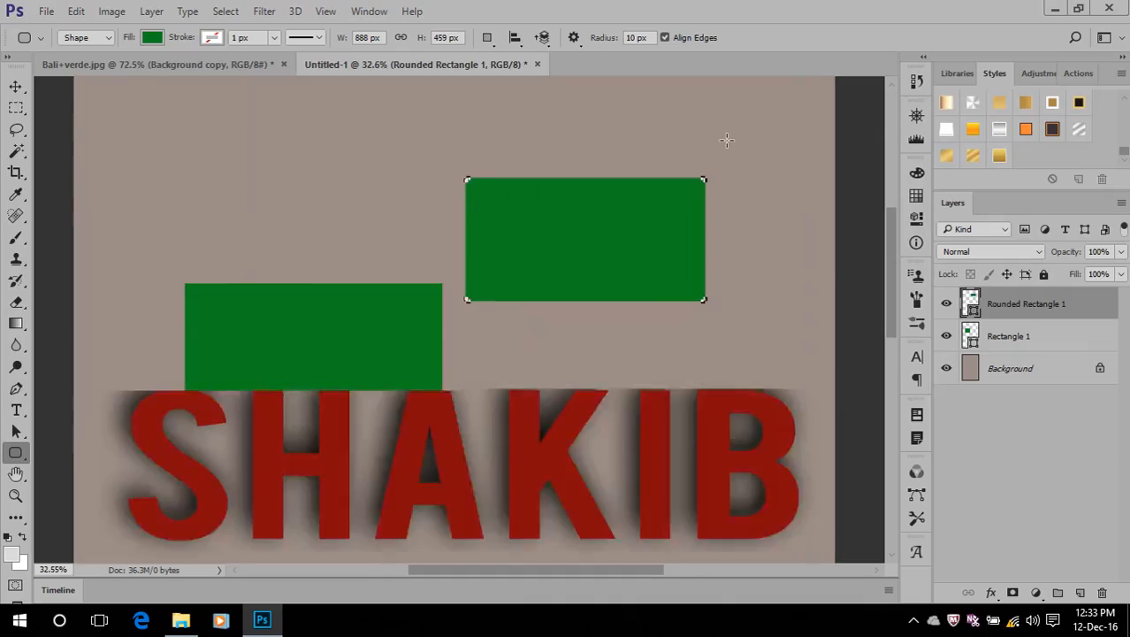
Set the corner radius to 100 px and draw a rounded rectangle about 645 by 562 px above the first rectangle
scroll(724, 140, up, 2)
click(636, 38)
text(0)
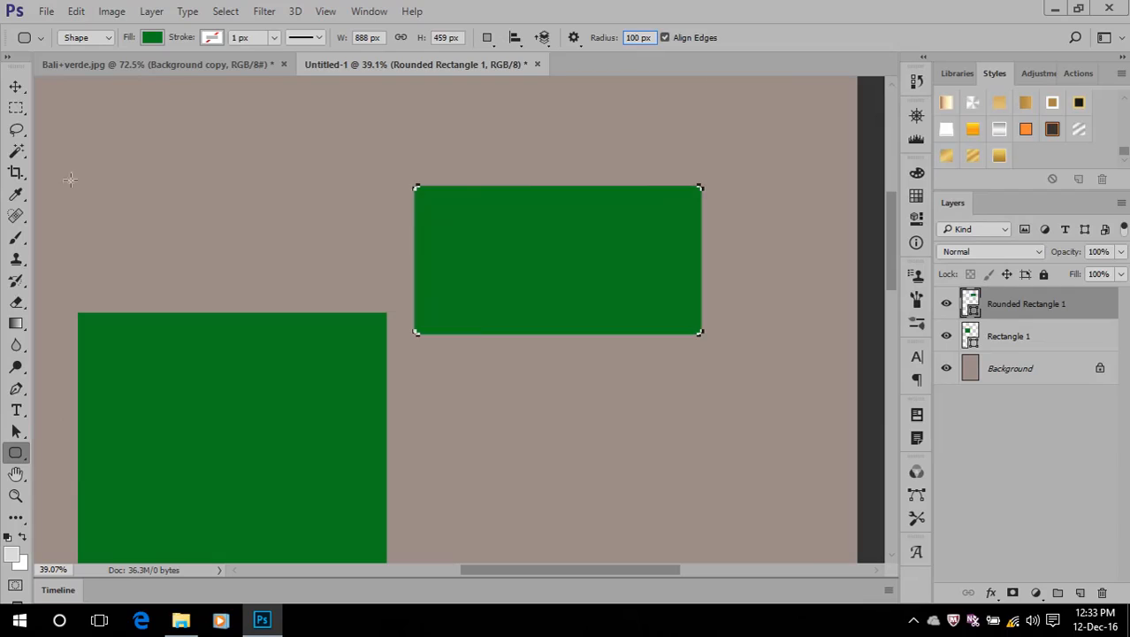
drag(199, 109, 406, 289)
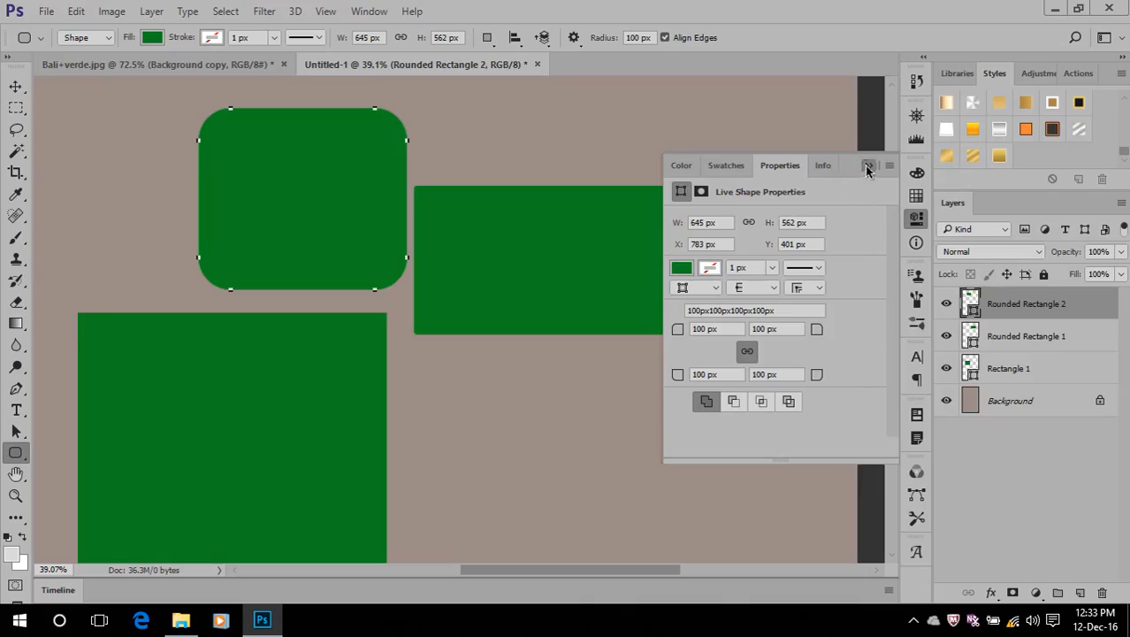
click(869, 166)
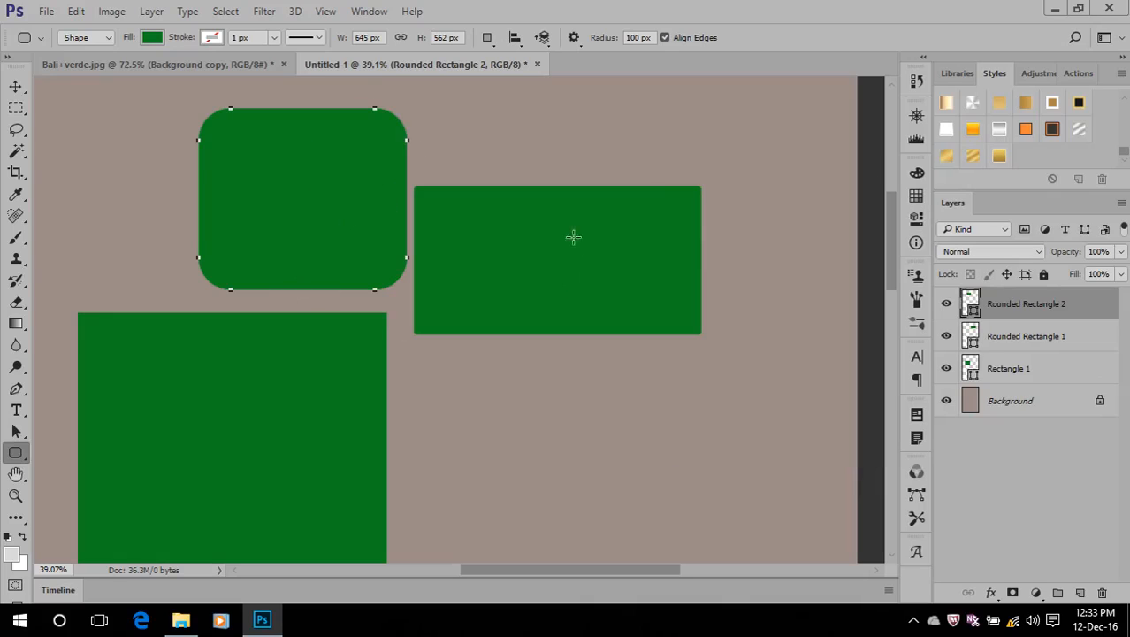
Add two more 100 px radius rounded rectangles, about 546 by 178 px above and 1153 by 392 px below the 10 px radius one
drag(572, 109, 746, 166)
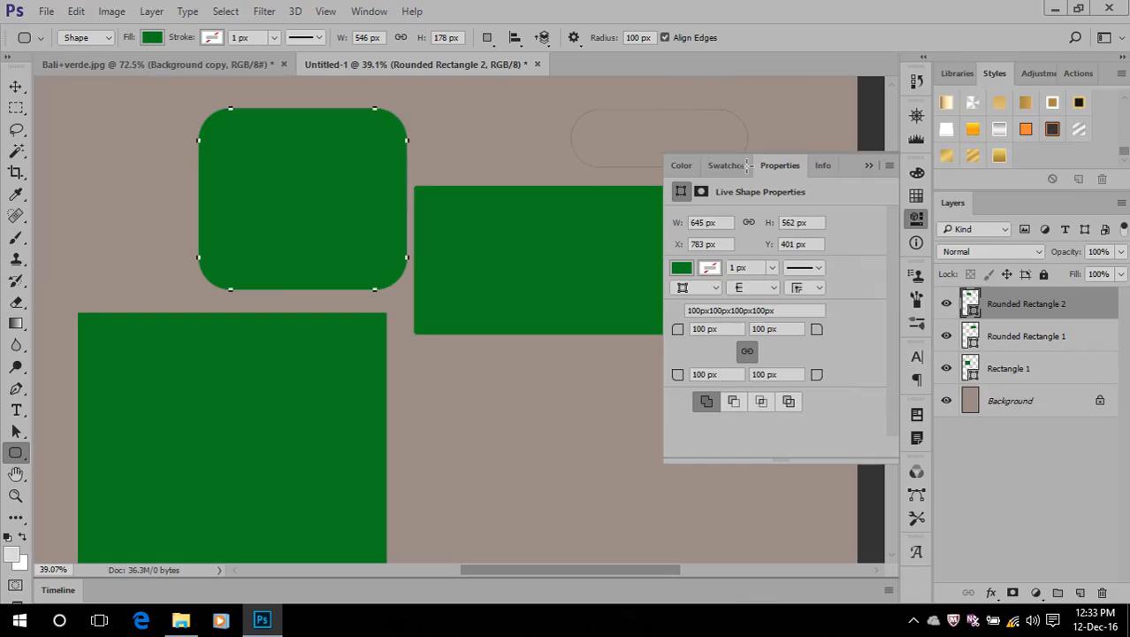
click(867, 168)
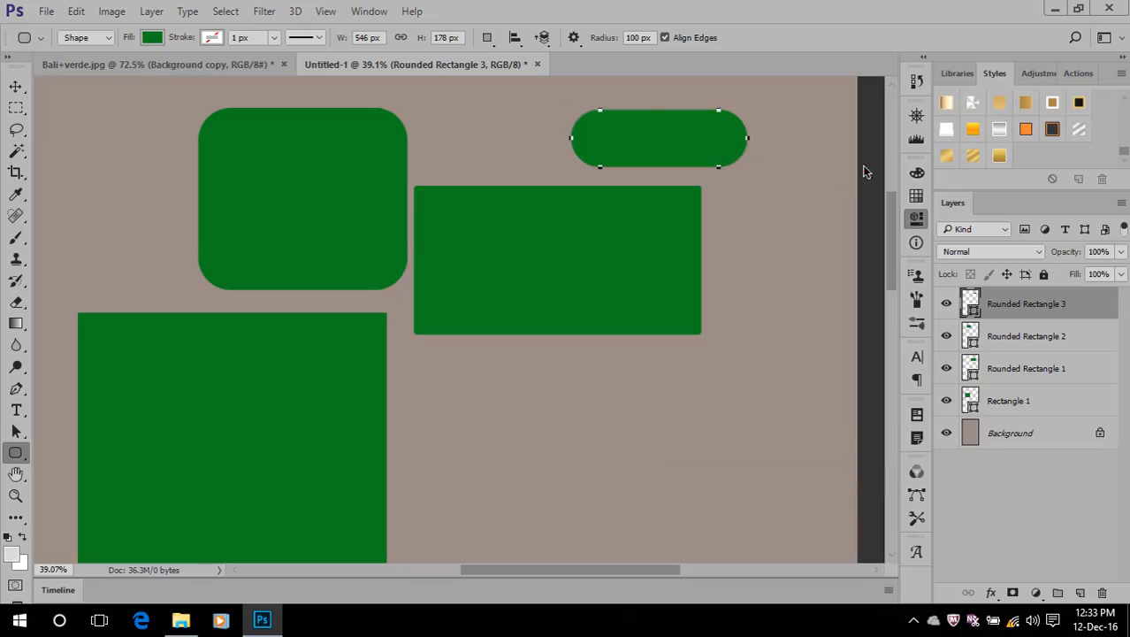
drag(449, 378, 820, 503)
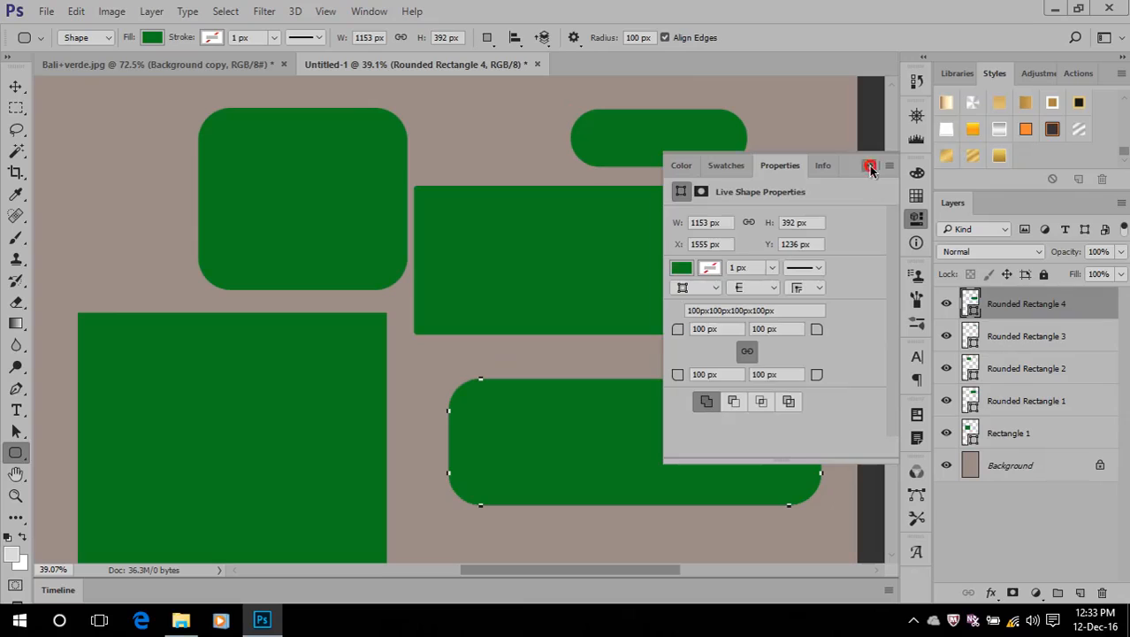
click(868, 166)
Draw a circle about 374 px across with the Ellipse Tool, left of the upper-left rounded rectangle
right_click(16, 452)
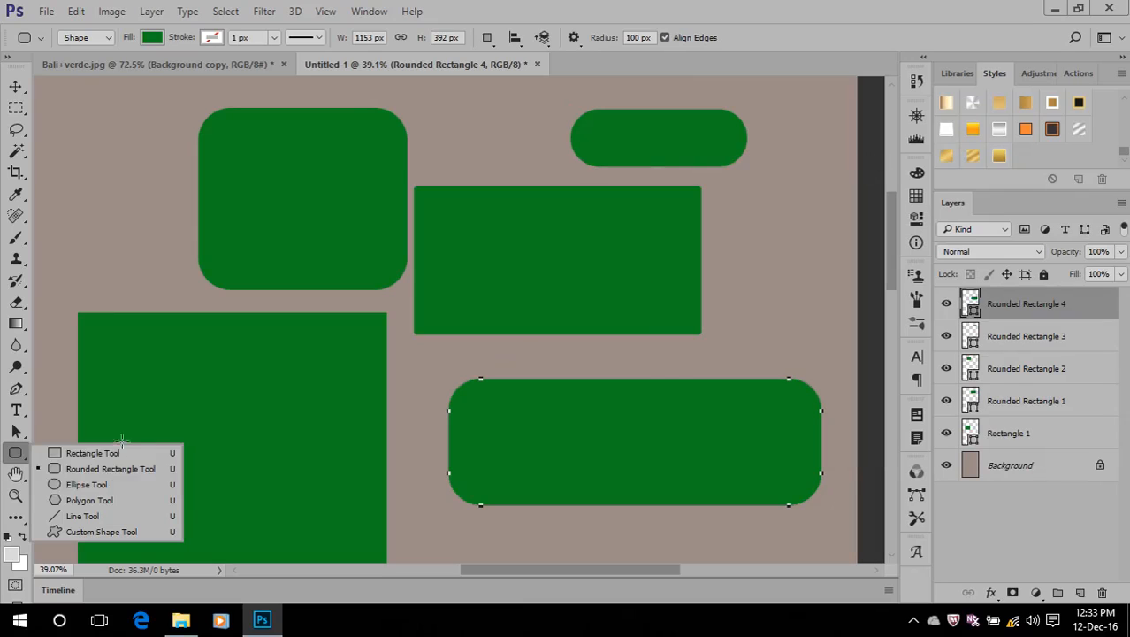
click(112, 485)
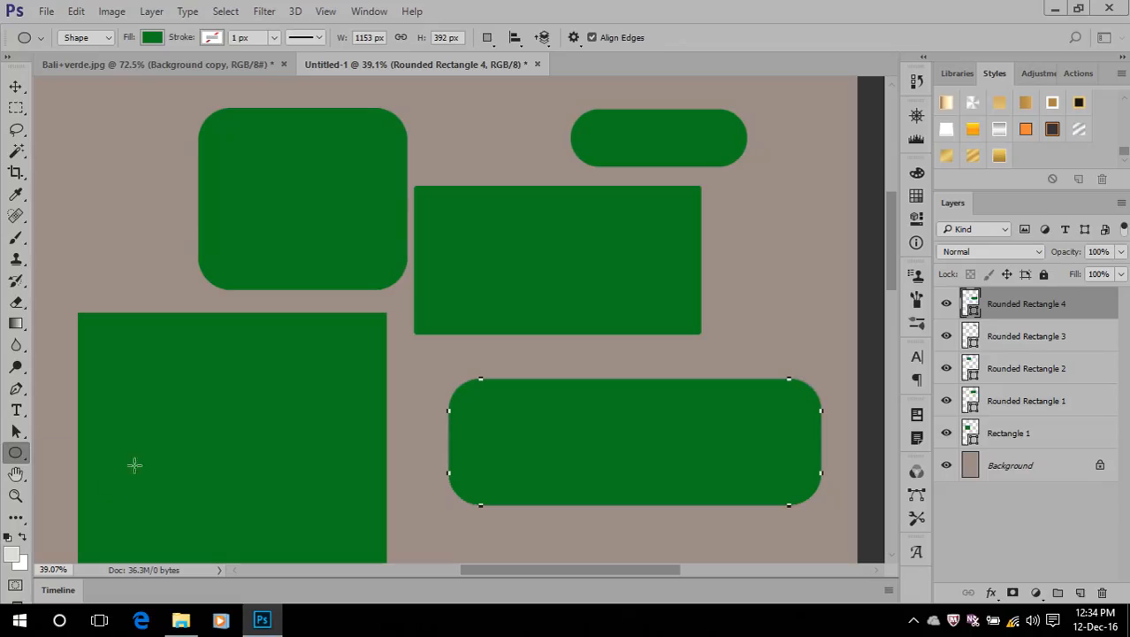
drag(57, 94, 178, 253)
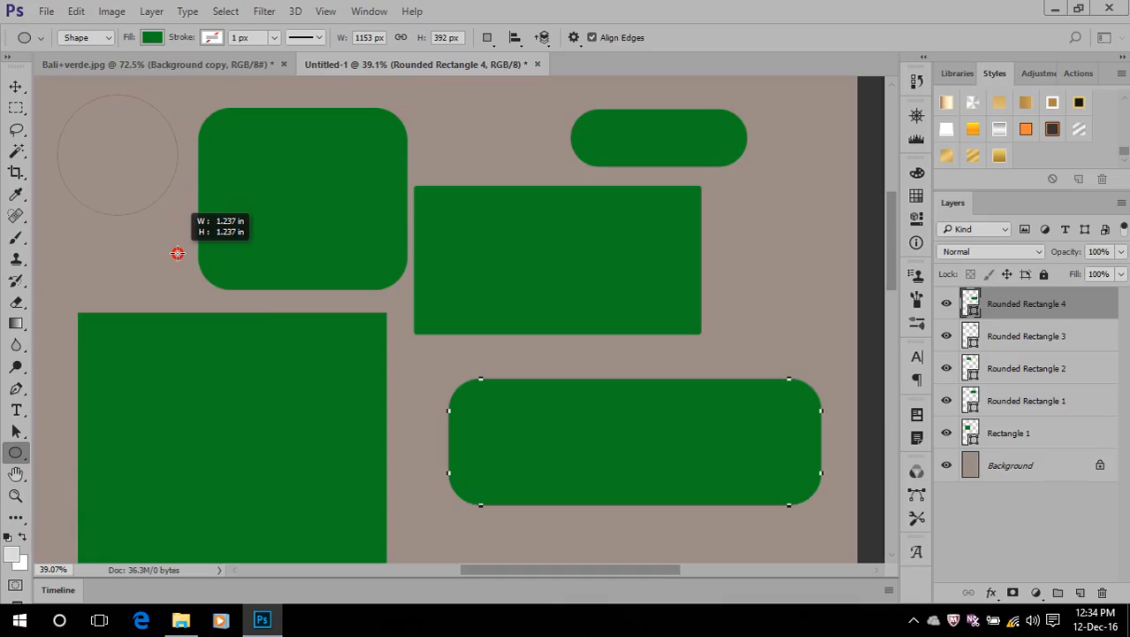
drag(178, 253, 178, 254)
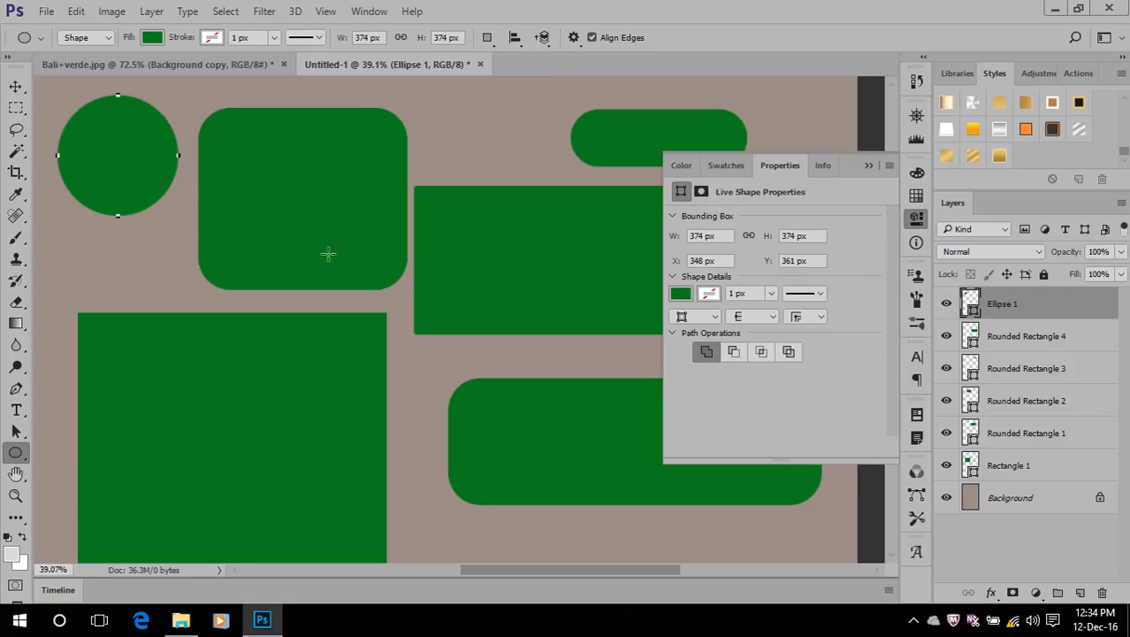
click(868, 165)
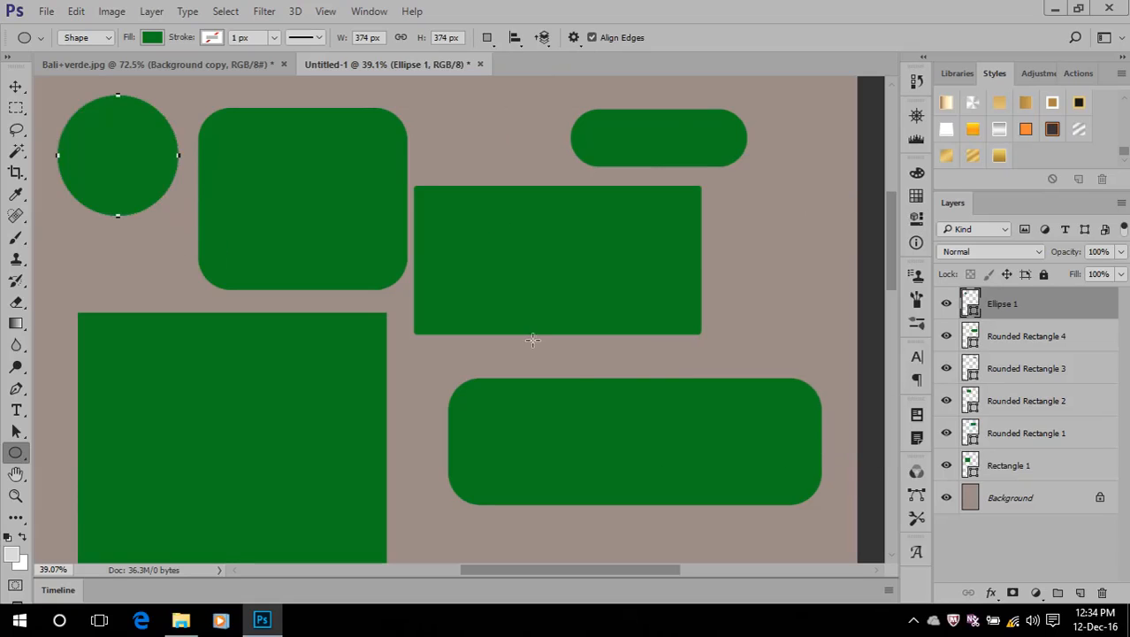
Delete all the shape layers, from the ellipse down to the first rectangle, keeping only the background
shift+click(1043, 473)
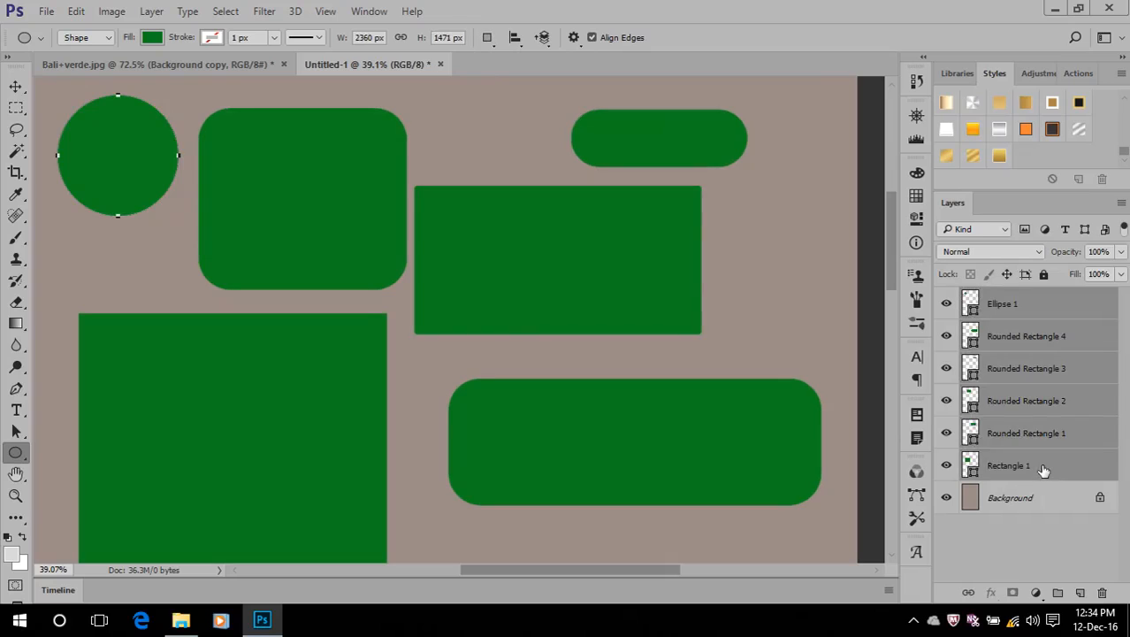
key(Delete)
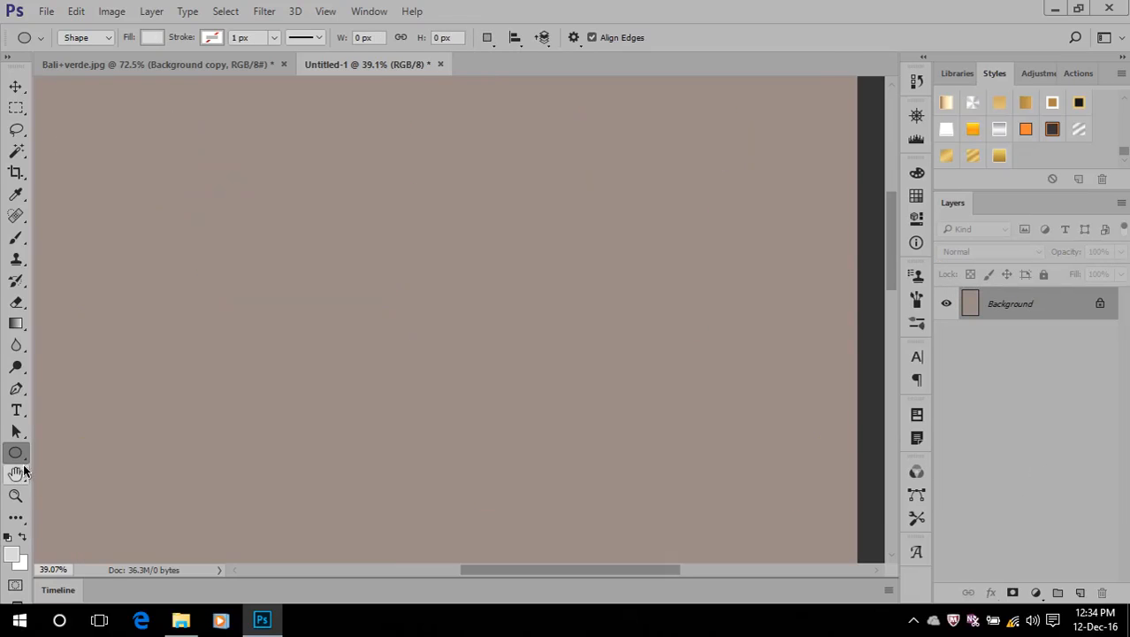
Draw a five-sided polygon about 609 by 603 px with the Polygon Tool and delete its layer
right_click(20, 454)
click(89, 500)
drag(228, 183, 323, 139)
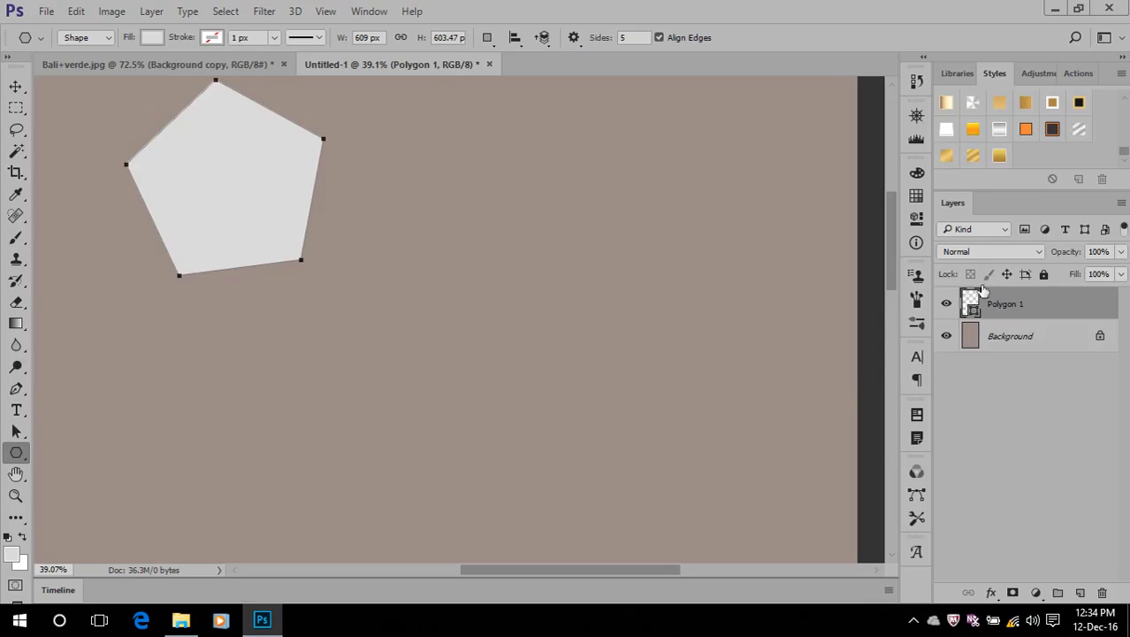
key(Delete)
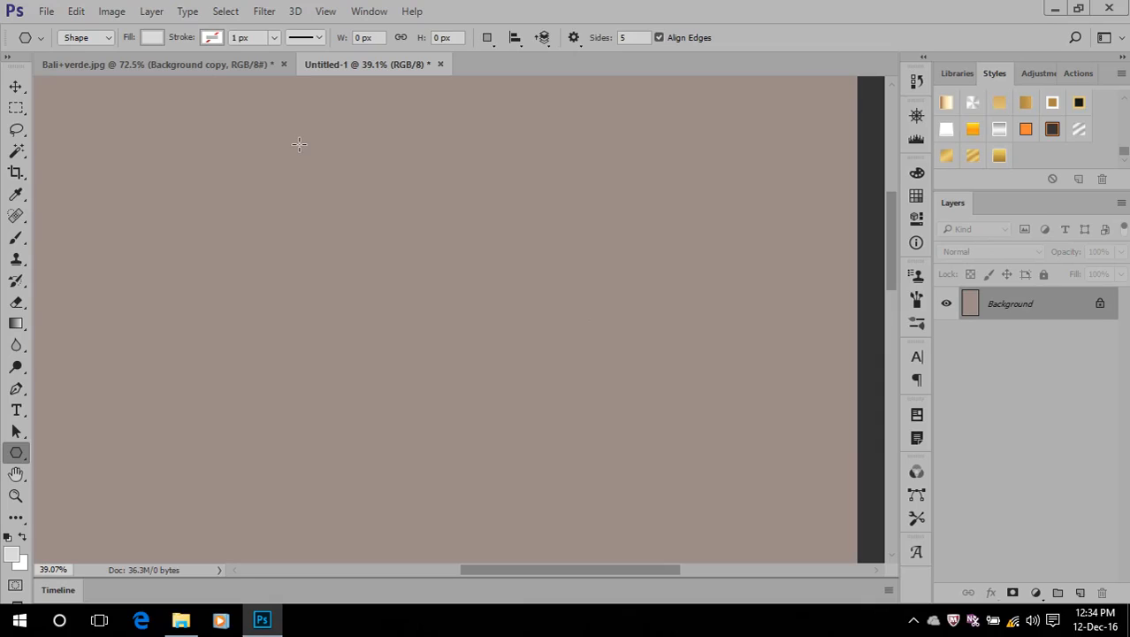
Set the polygon to 3 sides, draw a triangle near the canvas's upper middle, and undo it
click(633, 37)
text(3)
drag(358, 118, 451, 154)
key(ctrl+z)
Set the polygon to 10 sides, draw one about 788 by 795 px, and undo it
click(637, 38)
text(10)
drag(260, 335, 388, 359)
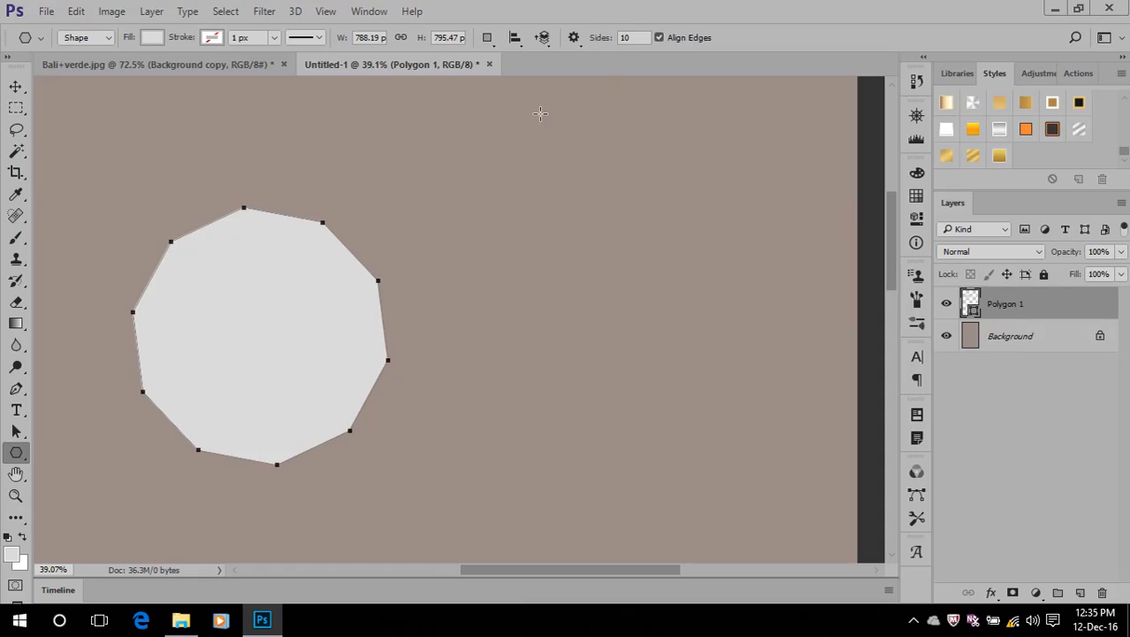
key(ctrl+z)
Draw a horizontal line about 1763 px long with the Line Tool at 1 px weight
right_click(20, 453)
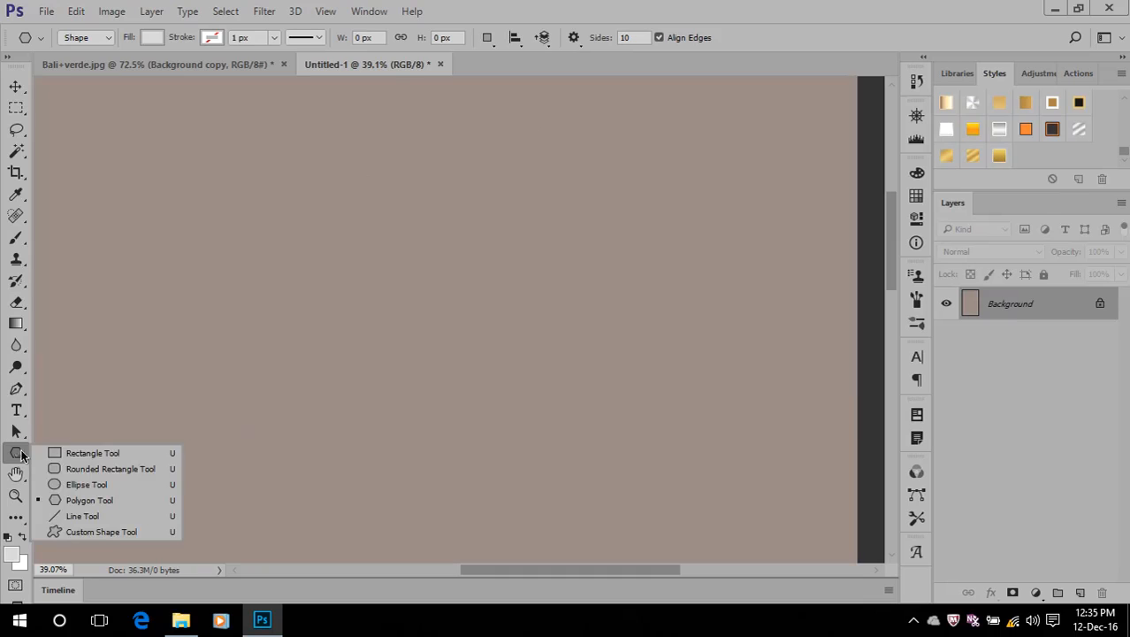
click(78, 516)
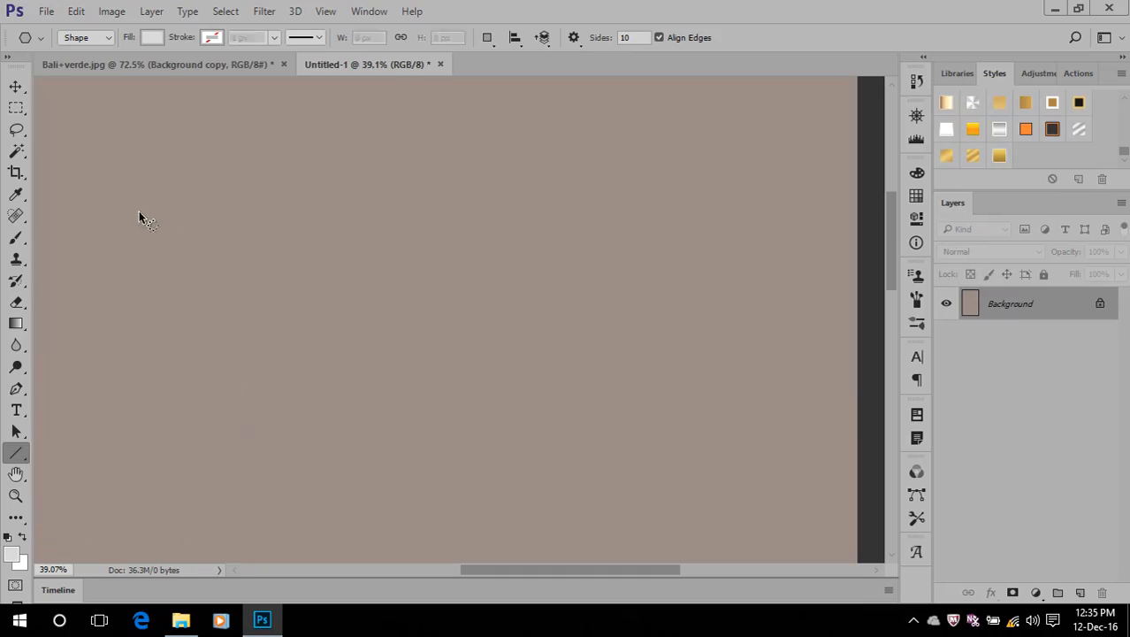
drag(115, 218, 686, 221)
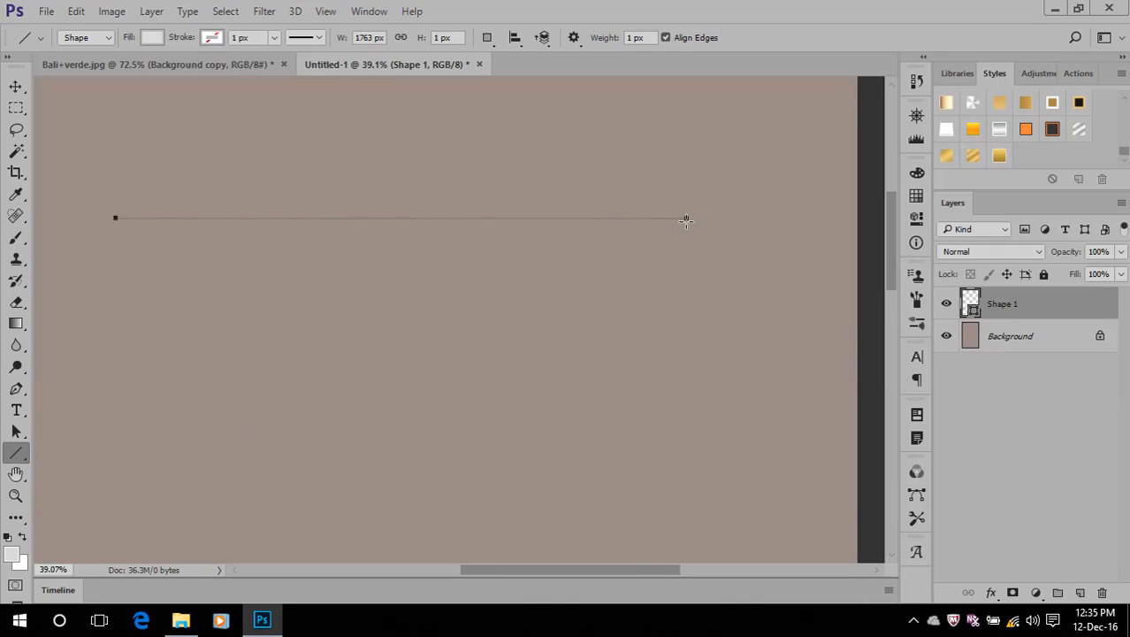
Switch to the Rectangular Marquee Tool, review its related marquee tools, and delete the line's layer
click(19, 110)
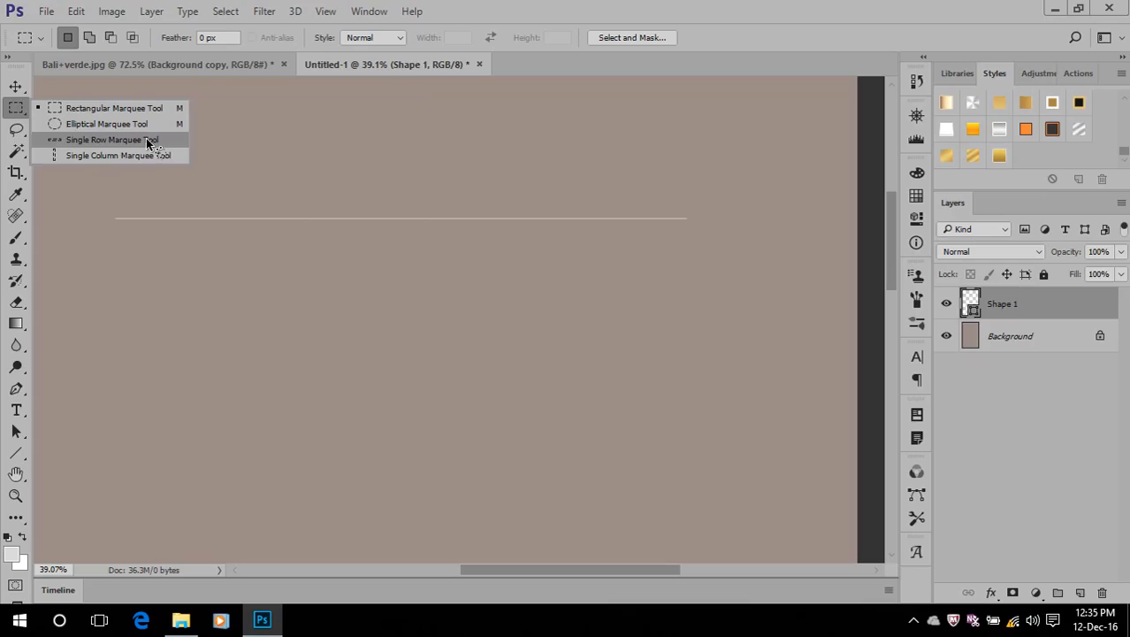
click(710, 9)
scroll(343, 241, up, 4)
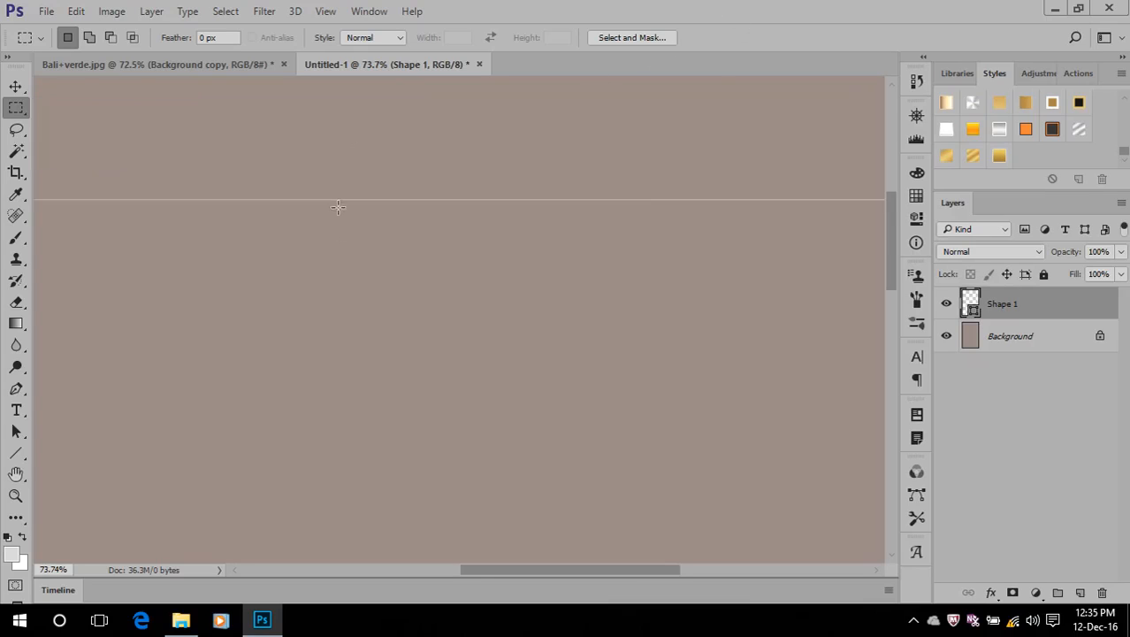
drag(1017, 311, 1102, 592)
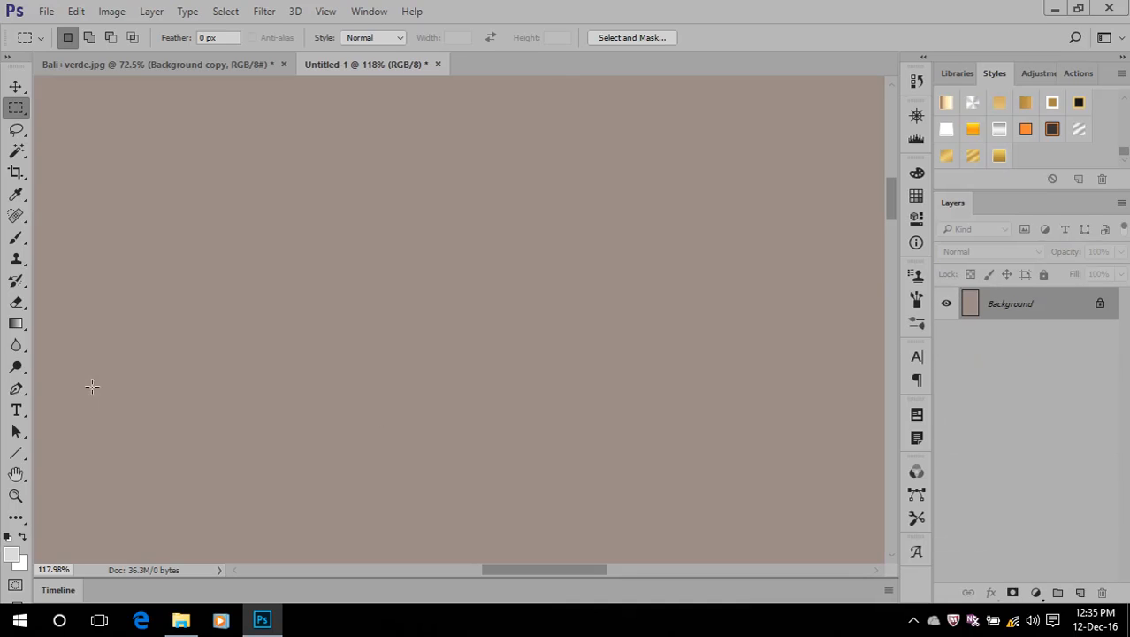
Activate the Custom Shape Tool and browse its shape presets
click(26, 458)
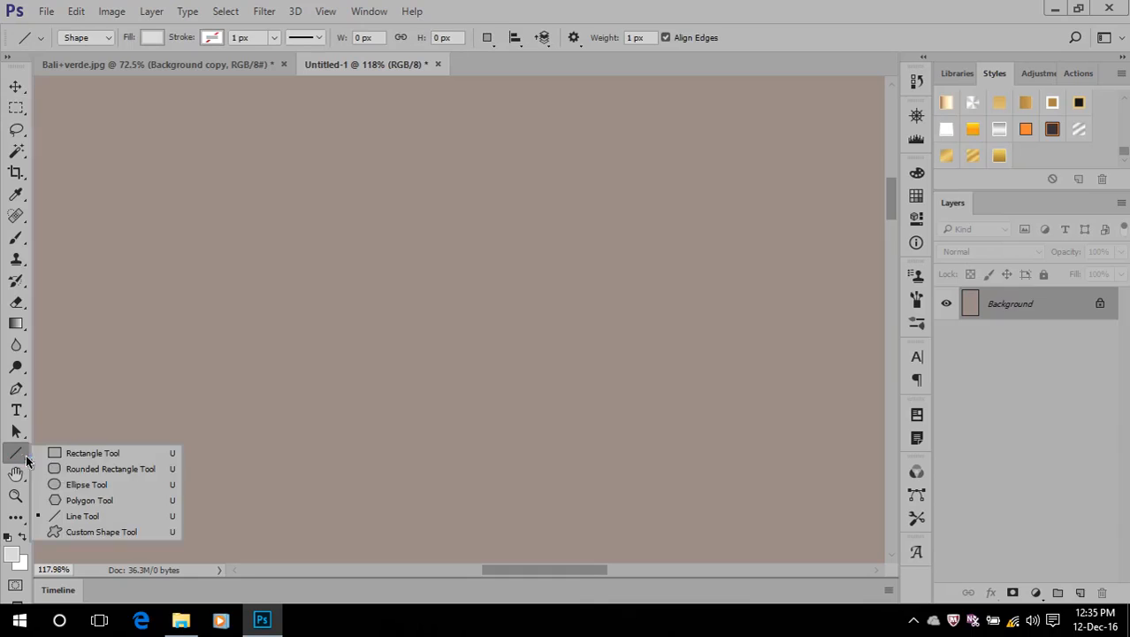
click(95, 532)
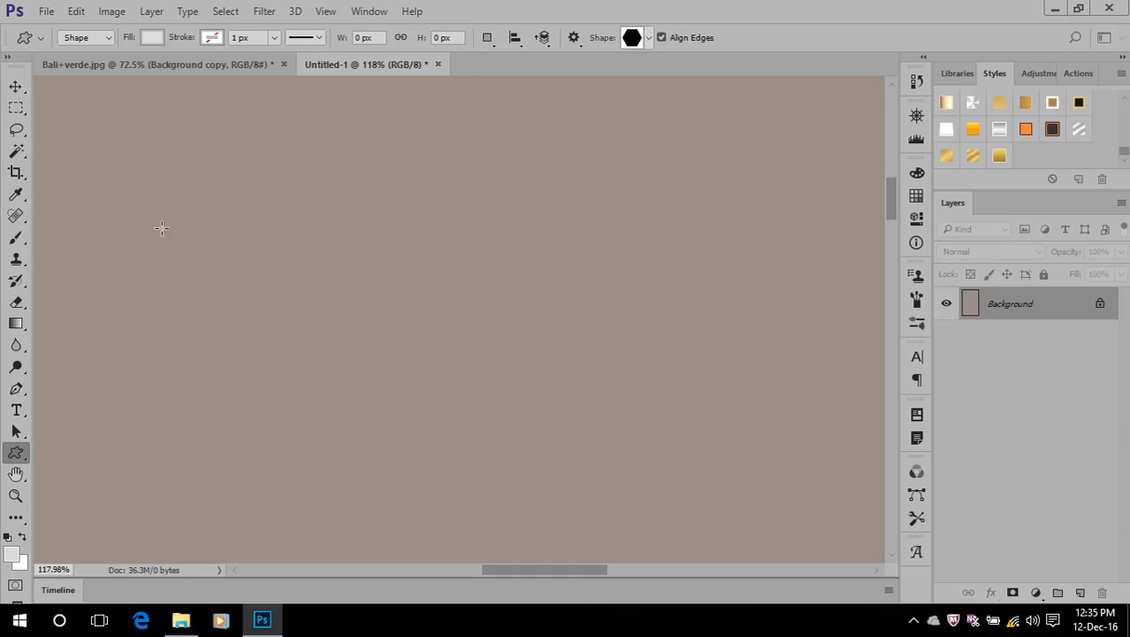
click(649, 46)
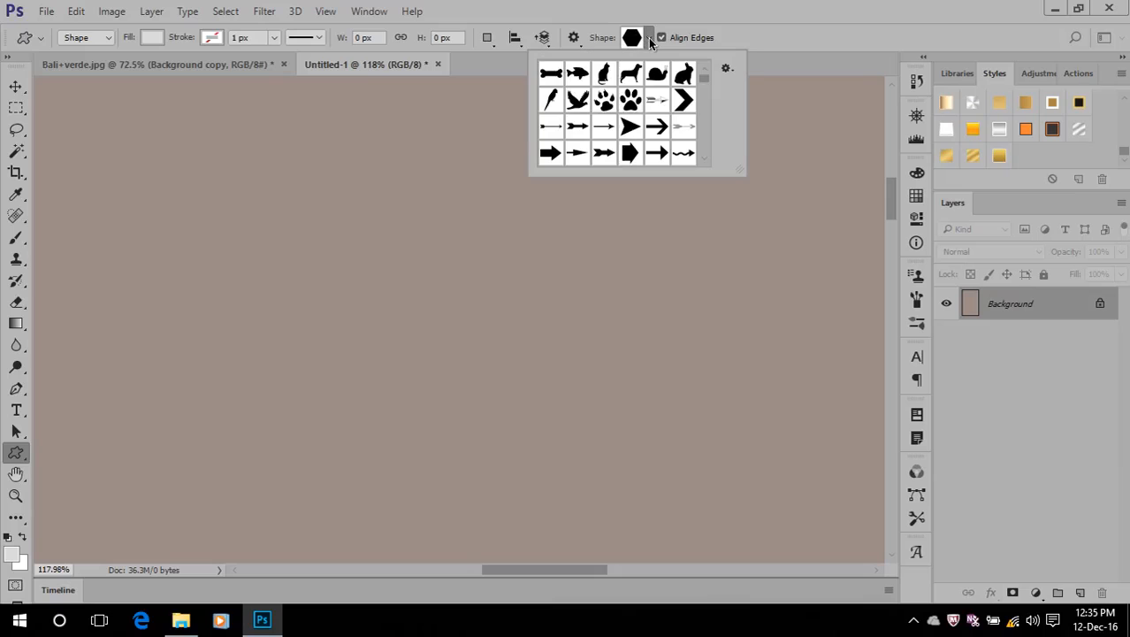
scroll(625, 98, down, 5)
scroll(624, 97, down, 10)
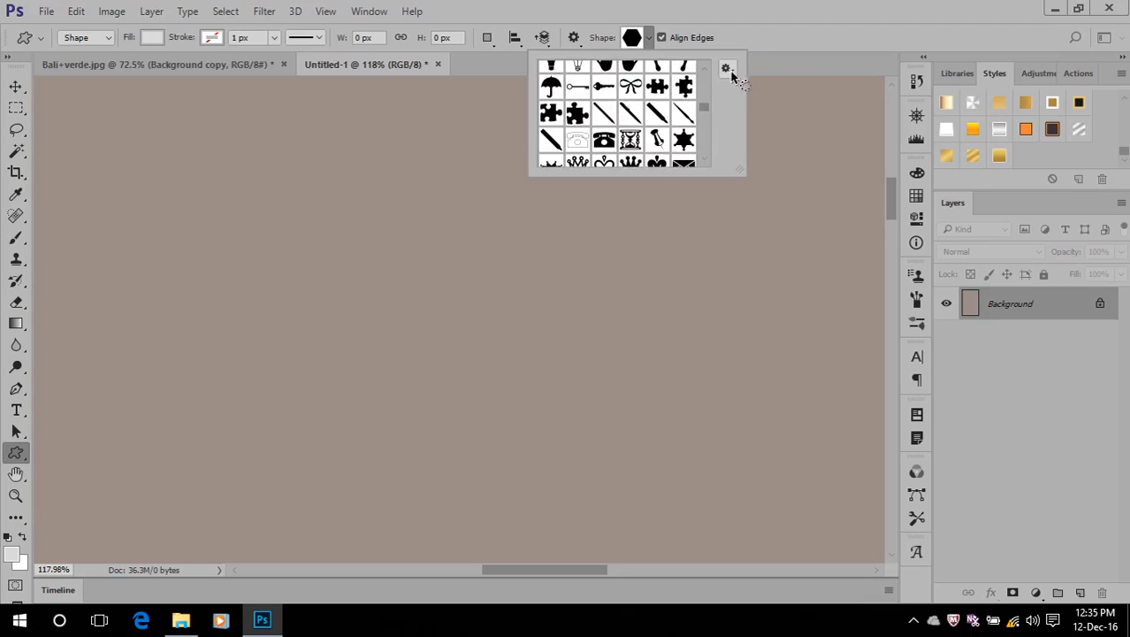
Start replacing the current custom shapes with the All set, and cancel the replacement
click(726, 69)
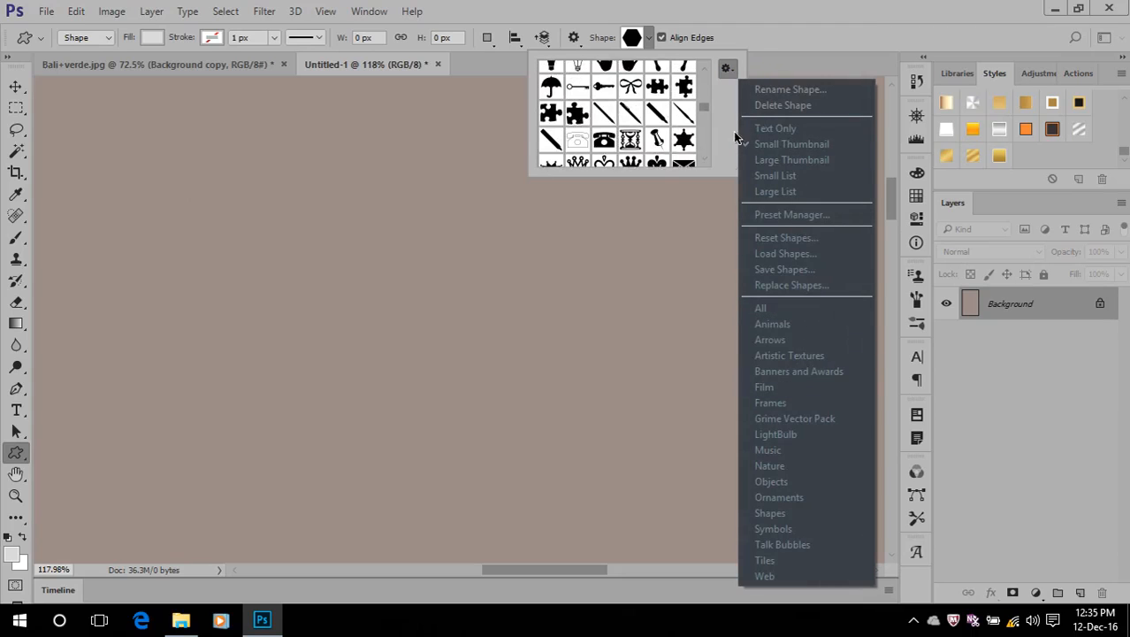
click(726, 71)
click(726, 72)
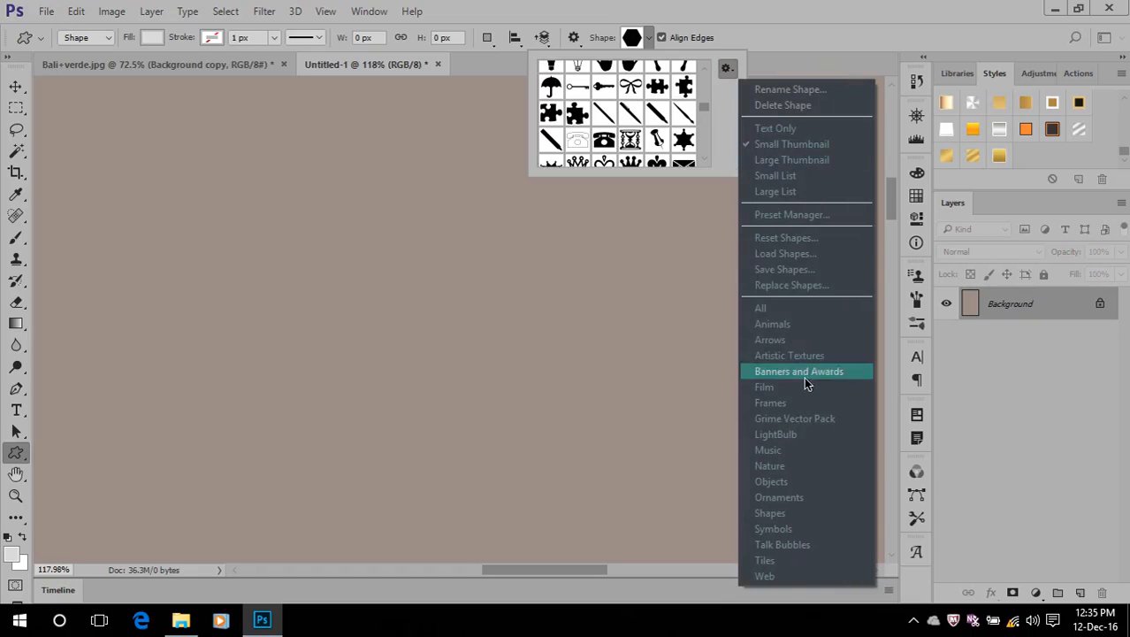
click(786, 308)
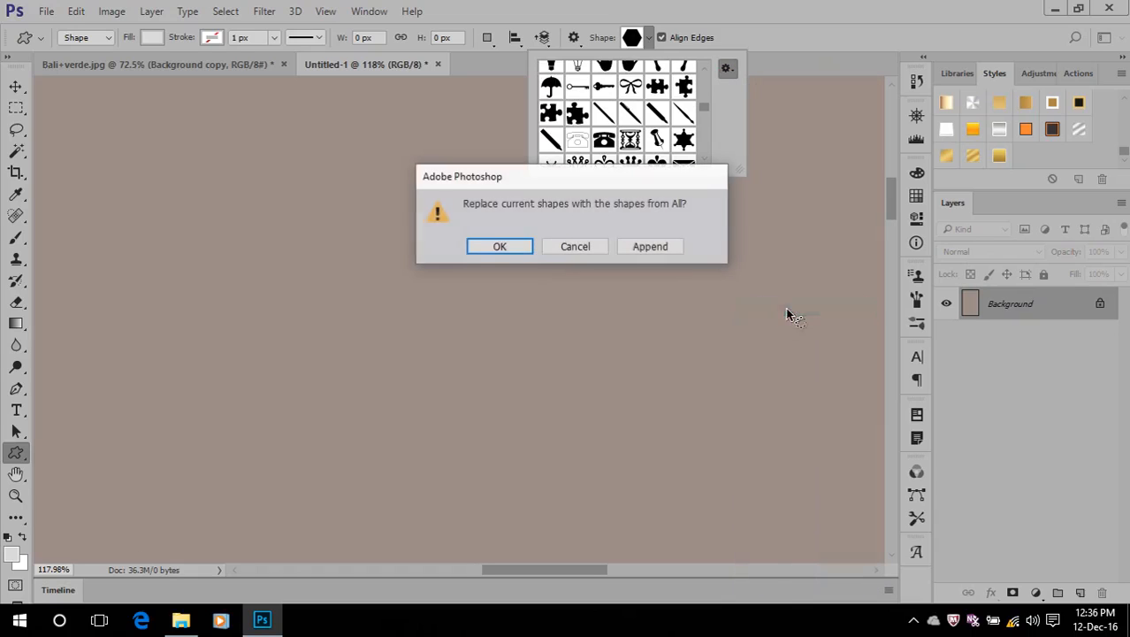
click(527, 251)
click(567, 245)
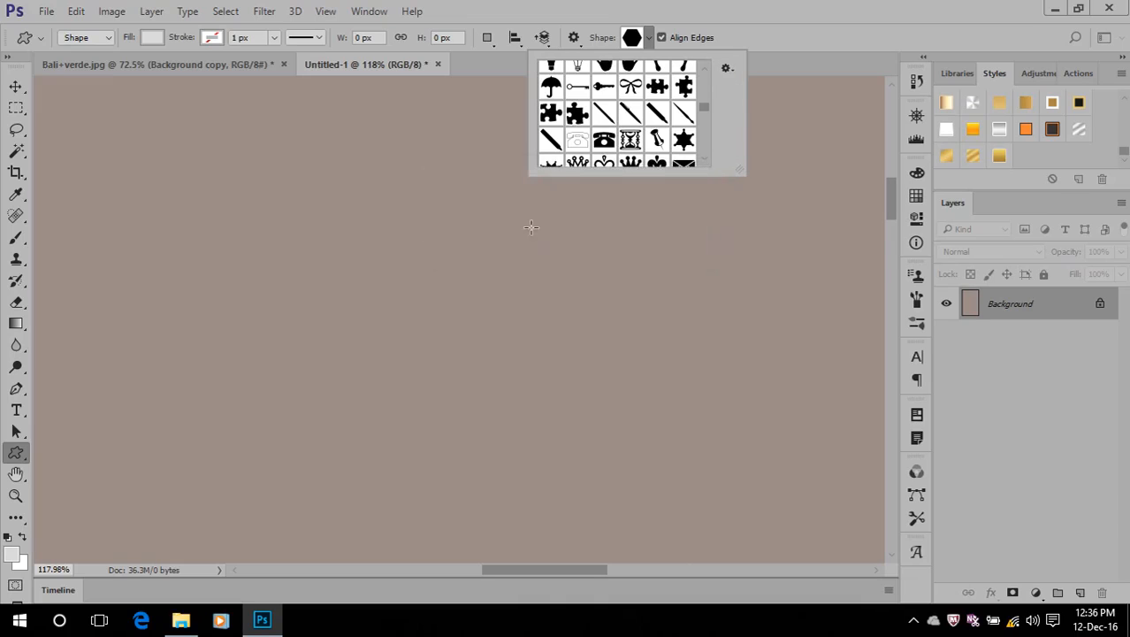
Choose the solid light bulb preset and draw it about 96 by 174 px in the canvas's upper left area
scroll(630, 91, up, 3)
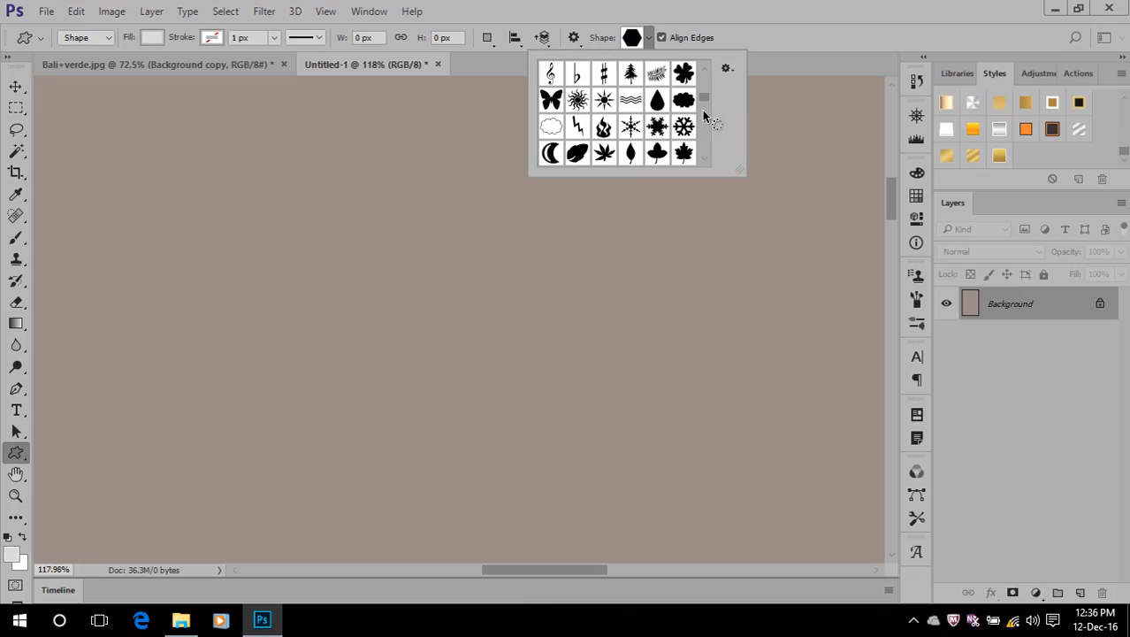
click(605, 153)
scroll(606, 154, down, 1)
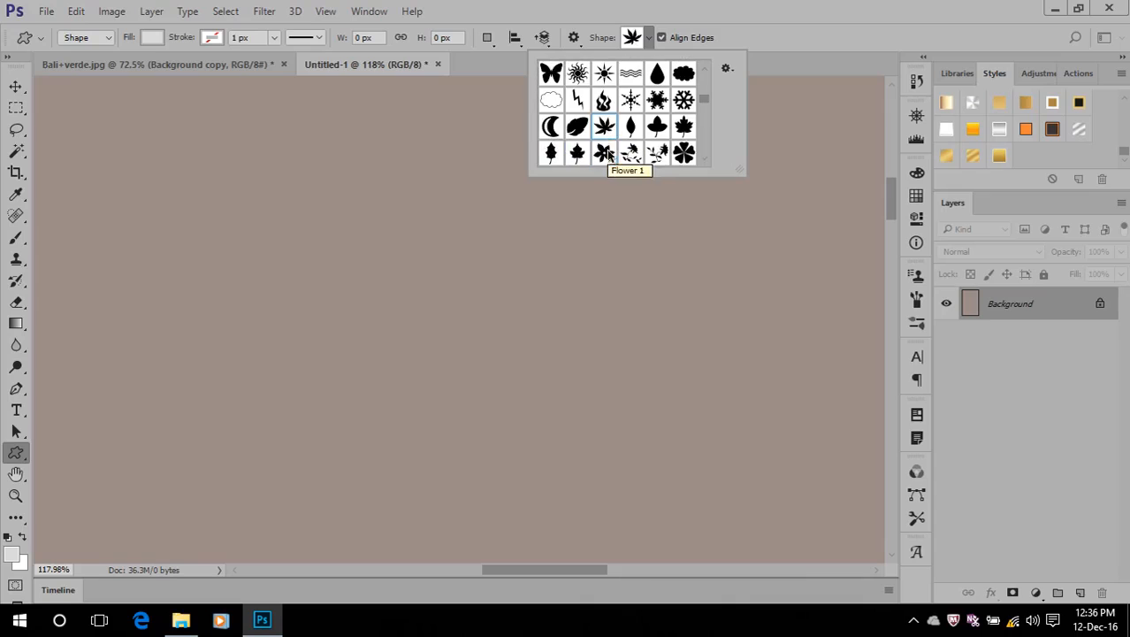
scroll(604, 150, down, 1)
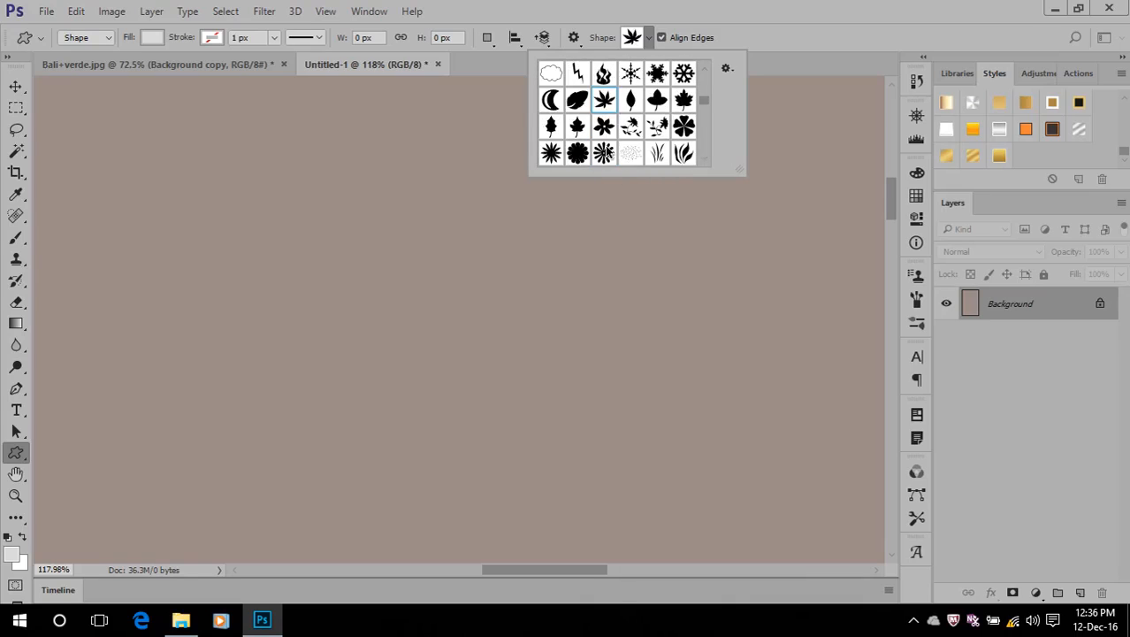
click(685, 127)
click(577, 153)
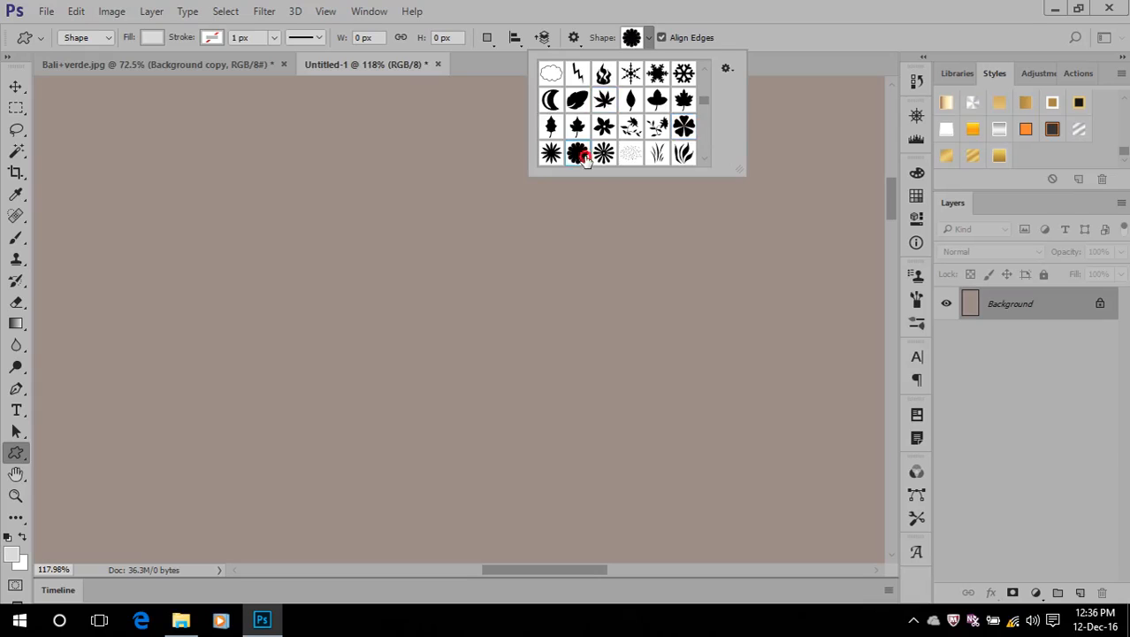
scroll(579, 152, down, 2)
click(577, 139)
click(550, 139)
click(259, 181)
drag(258, 181, 469, 349)
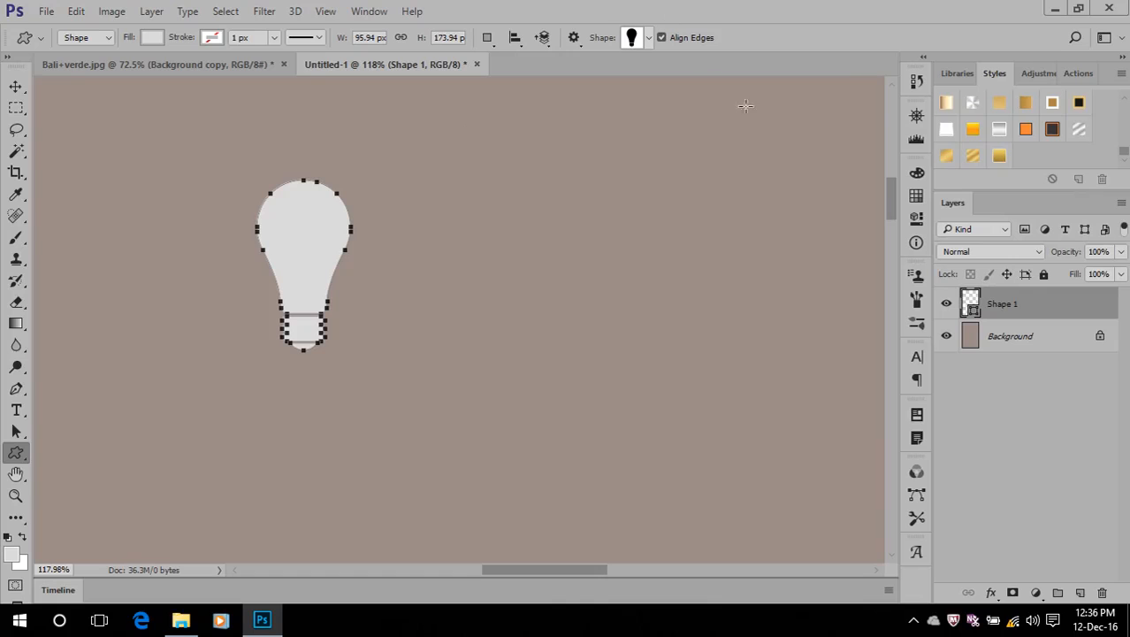
Change the light bulb's solid fill to green, hex 11931a
double_click(970, 304)
click(710, 200)
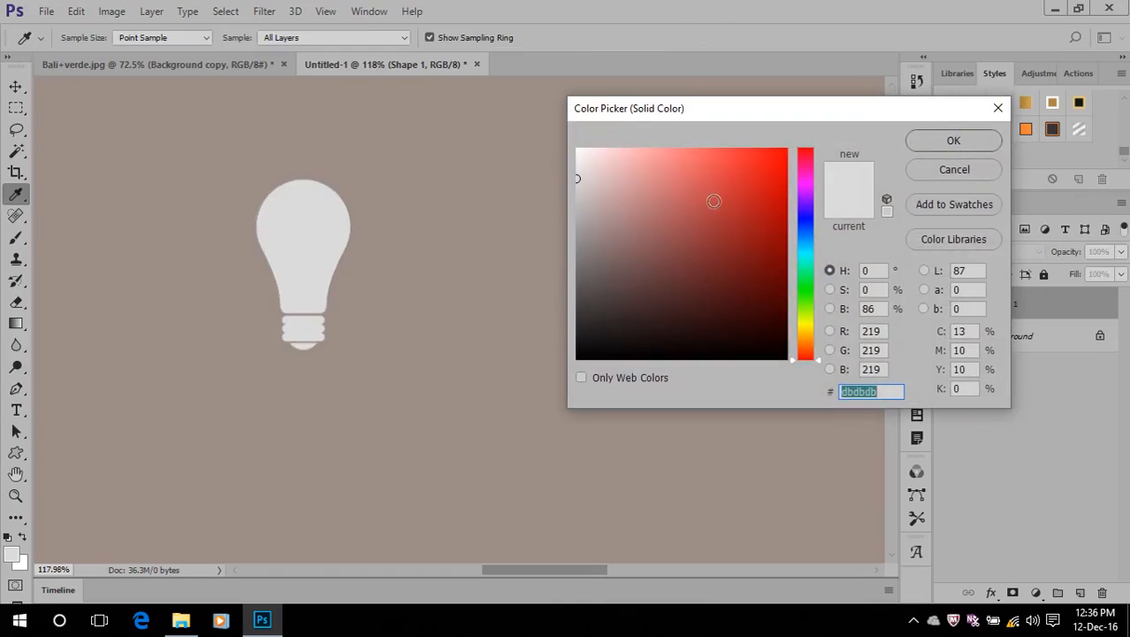
click(795, 283)
text(11931a)
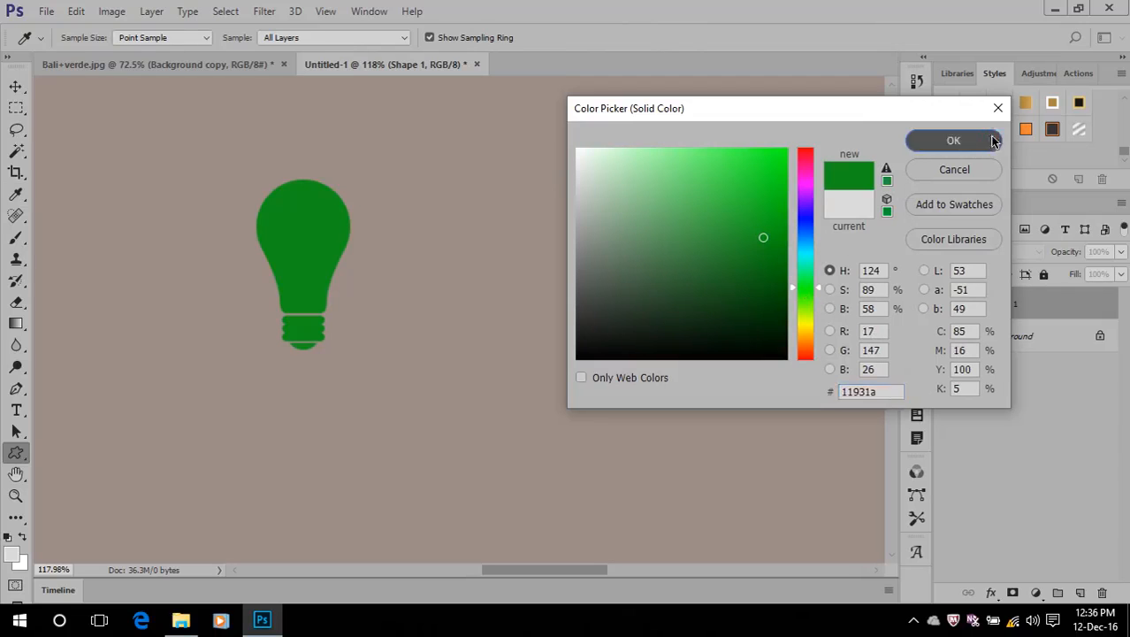
click(952, 140)
Switch to the Move Tool and recolour the light bulb's fill to brownish orange, hex 933f11
click(16, 85)
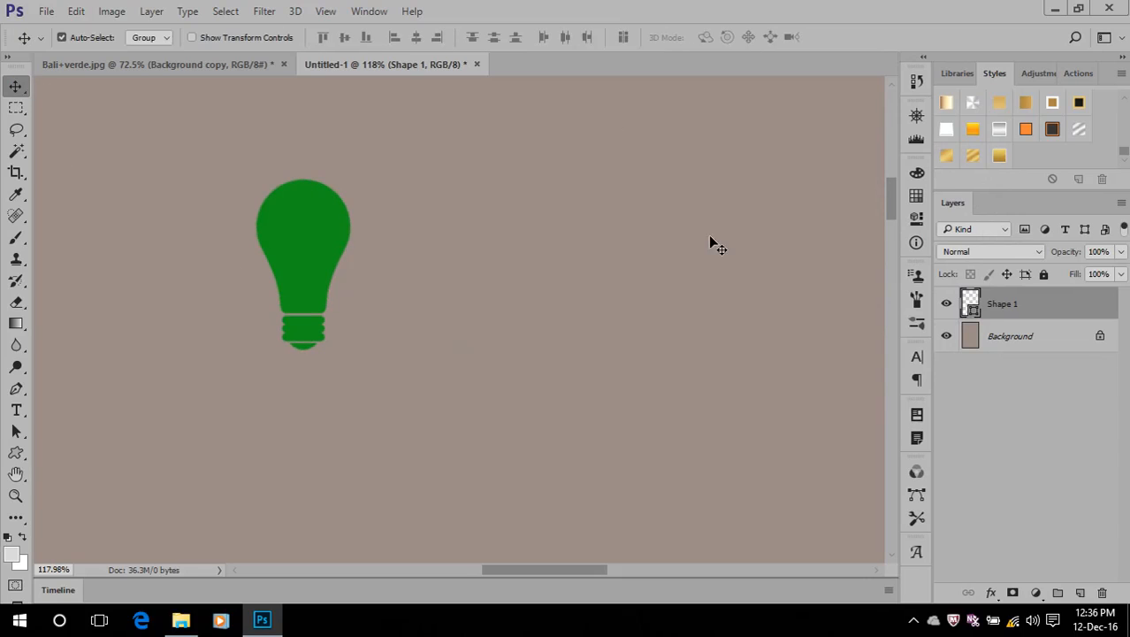
double_click(972, 305)
click(810, 350)
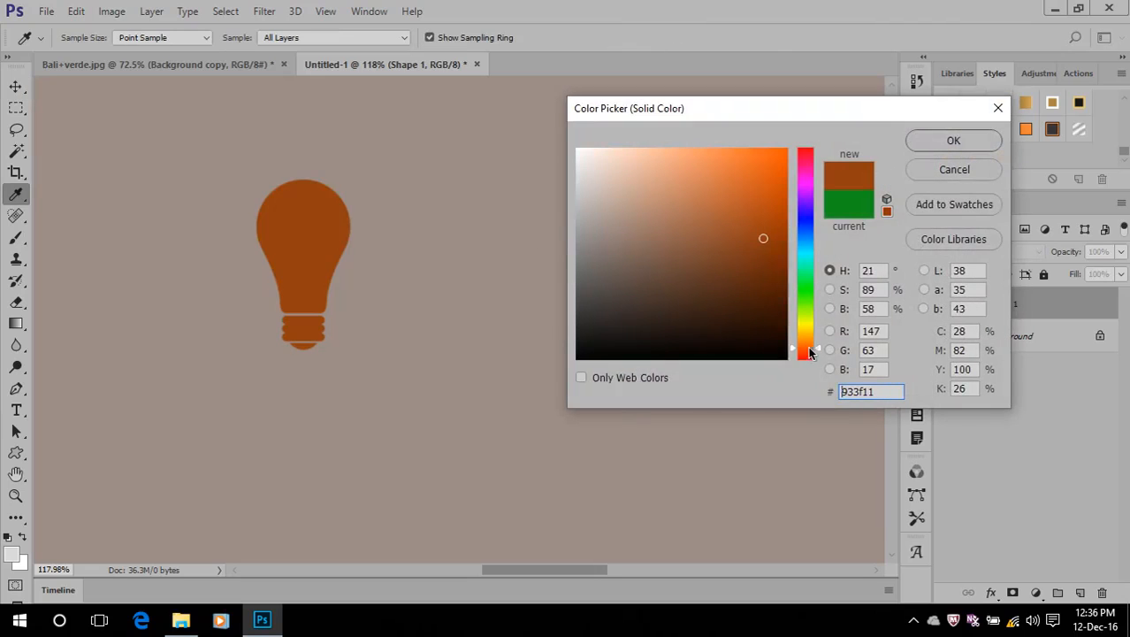
click(954, 141)
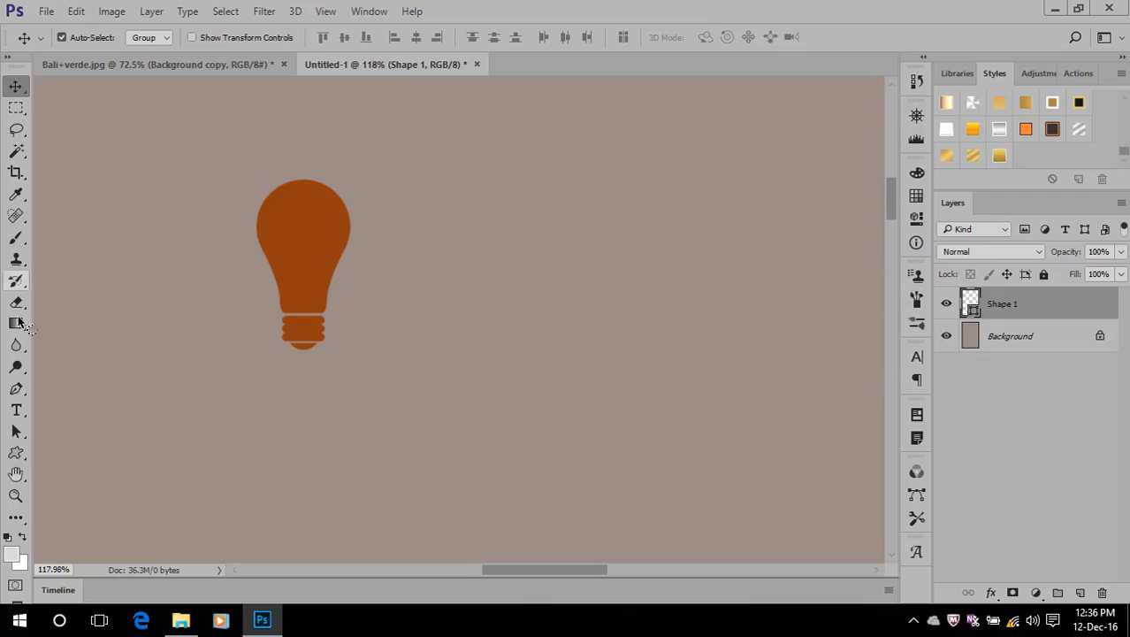
Draw a solid telephone custom shape about 193 by 150 px beside the light bulb
click(16, 452)
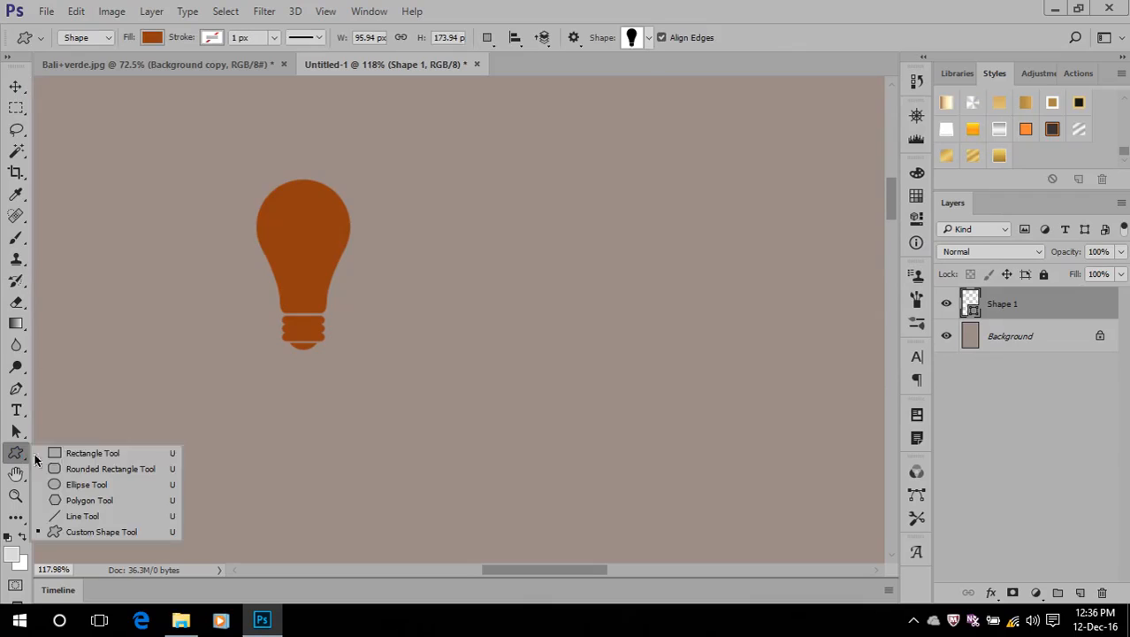
click(88, 531)
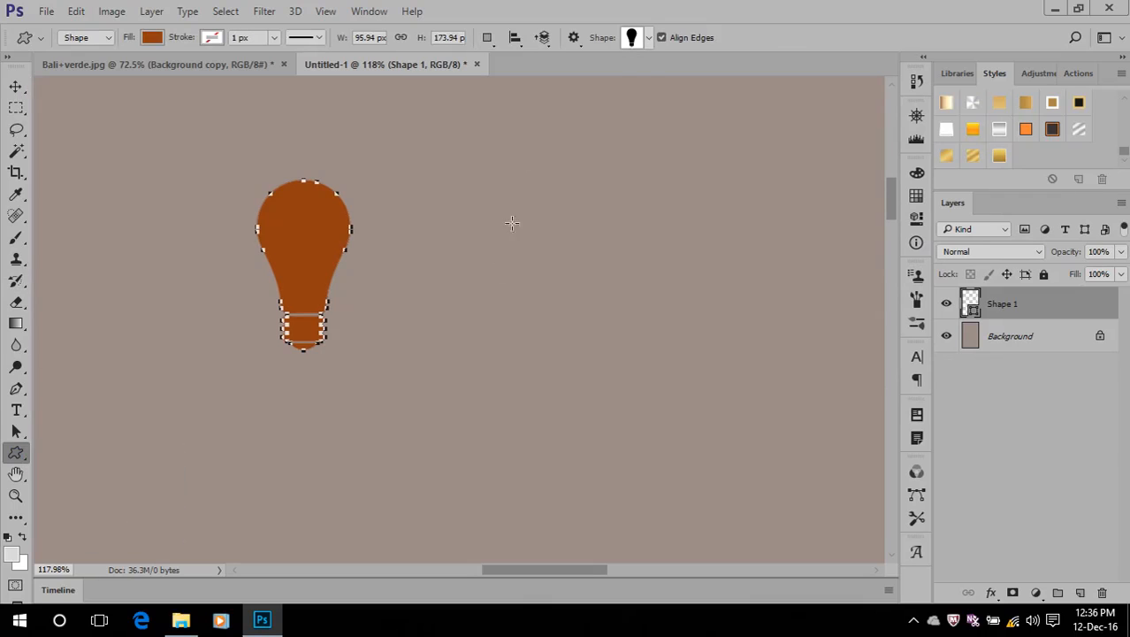
click(650, 38)
scroll(633, 128, down, 6)
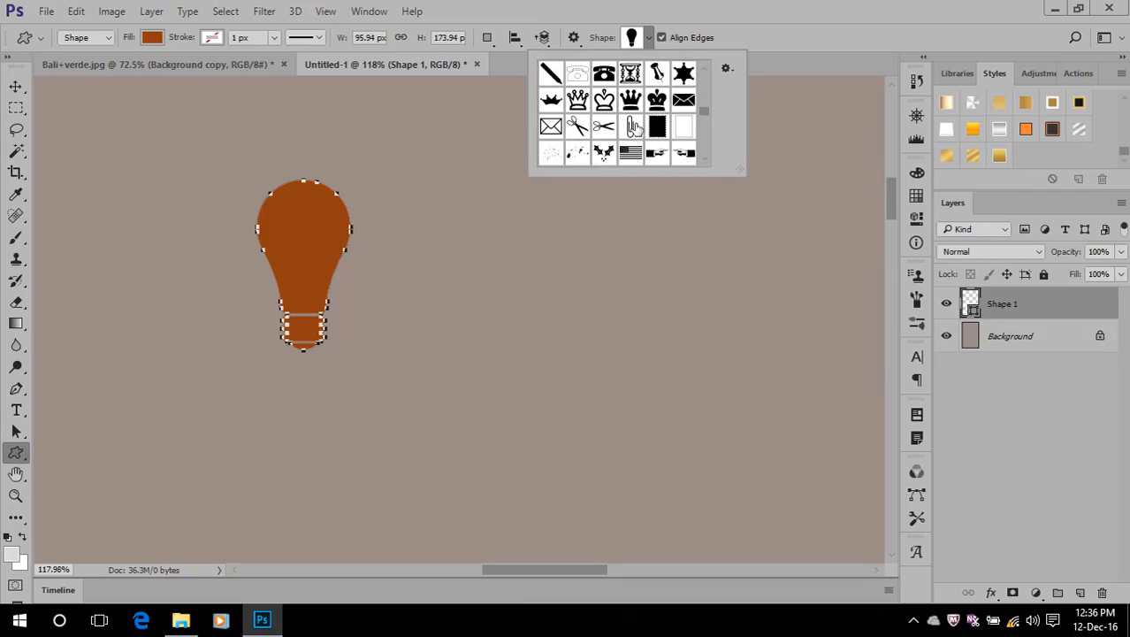
scroll(633, 127, up, 1)
click(603, 116)
click(746, 18)
drag(482, 161, 667, 305)
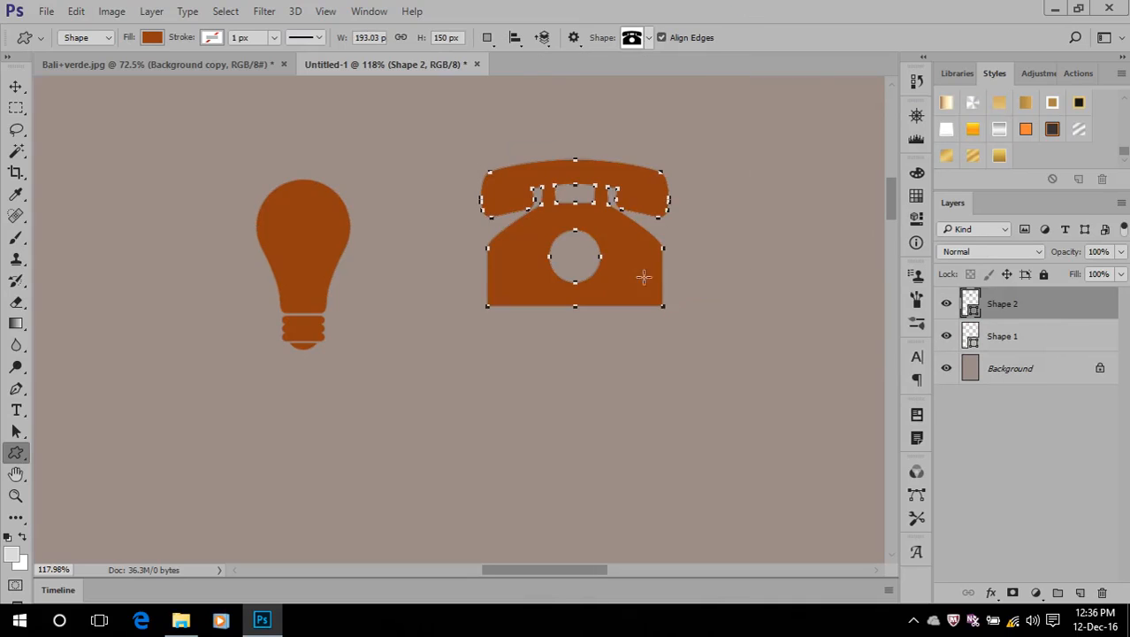
Examine the remaining custom shape presets through to the end of the library, and close the list
click(649, 38)
scroll(650, 119, down, 3)
scroll(655, 122, down, 2)
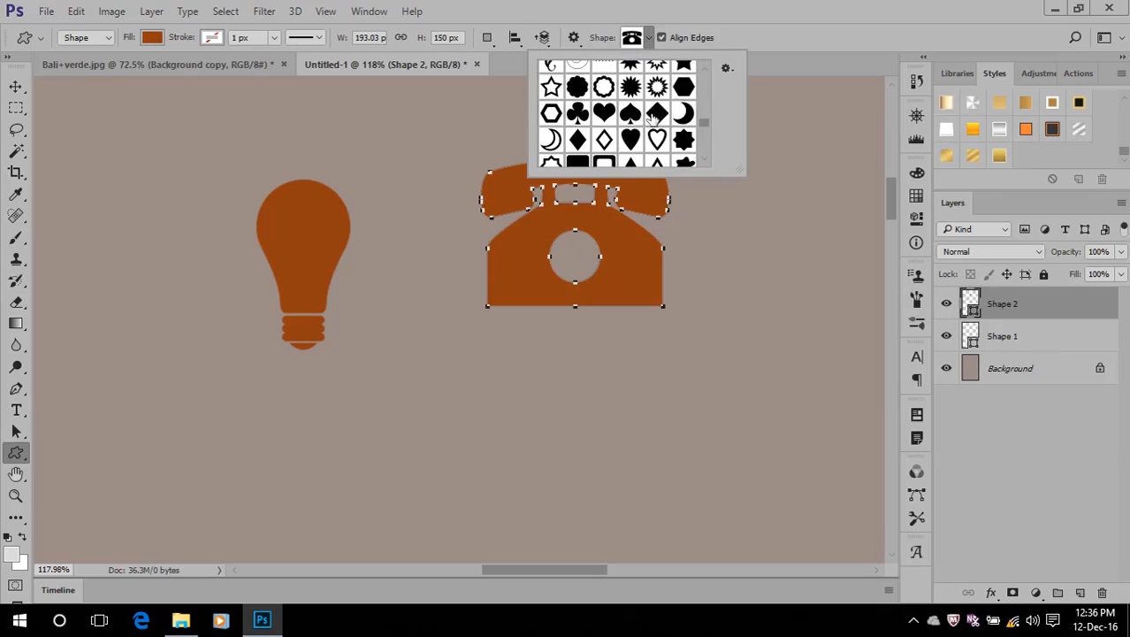
scroll(609, 95, down, 1)
scroll(605, 96, down, 5)
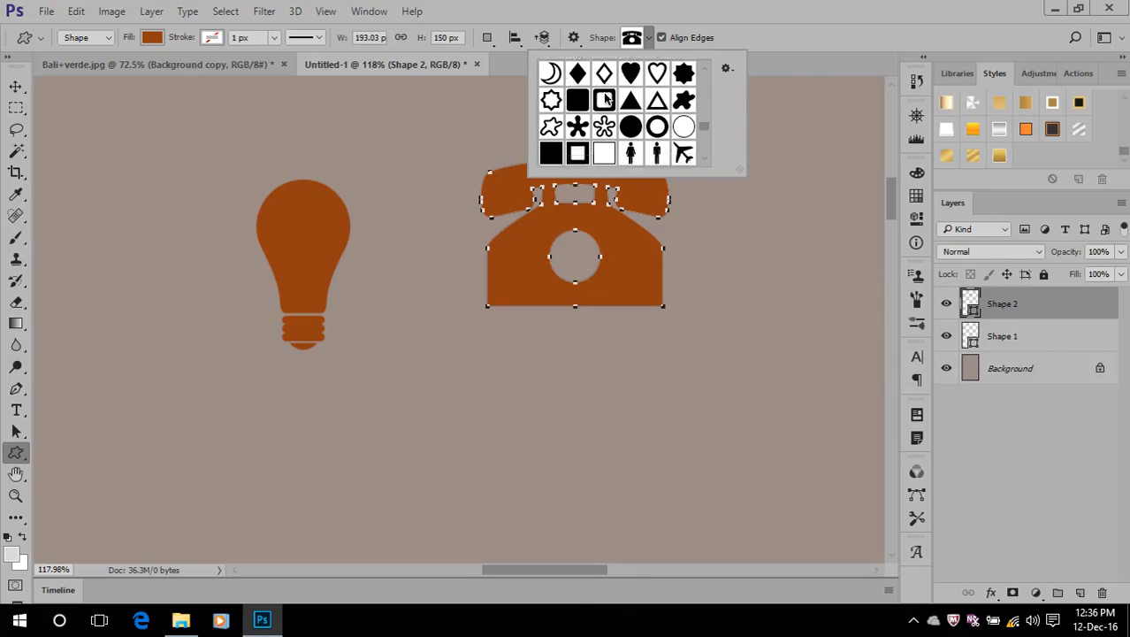
scroll(605, 98, down, 8)
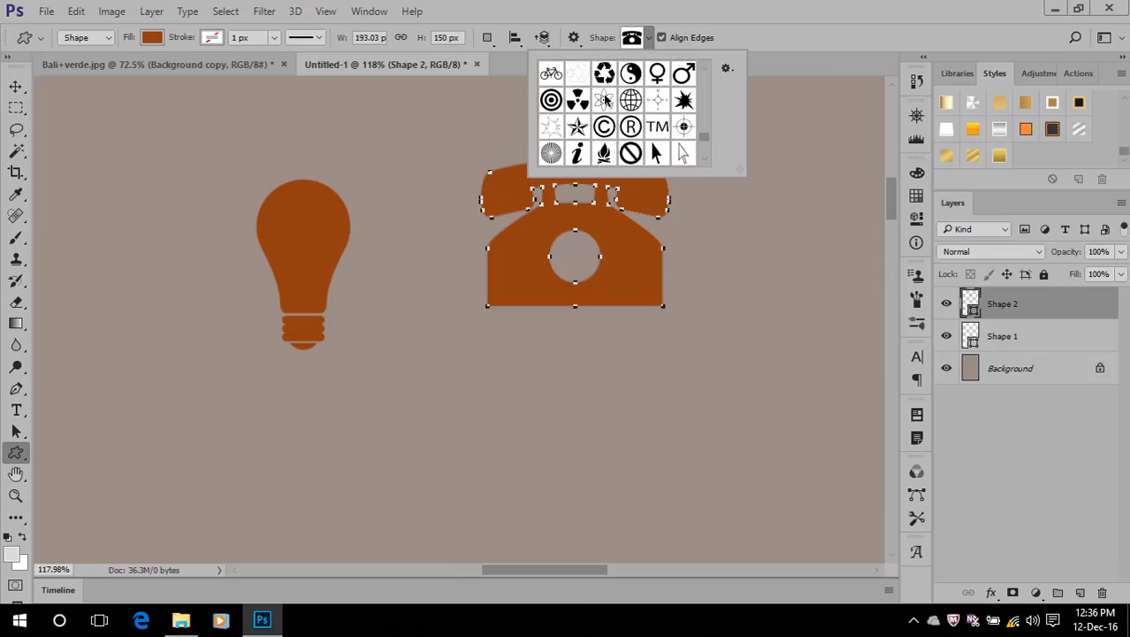
scroll(605, 99, down, 3)
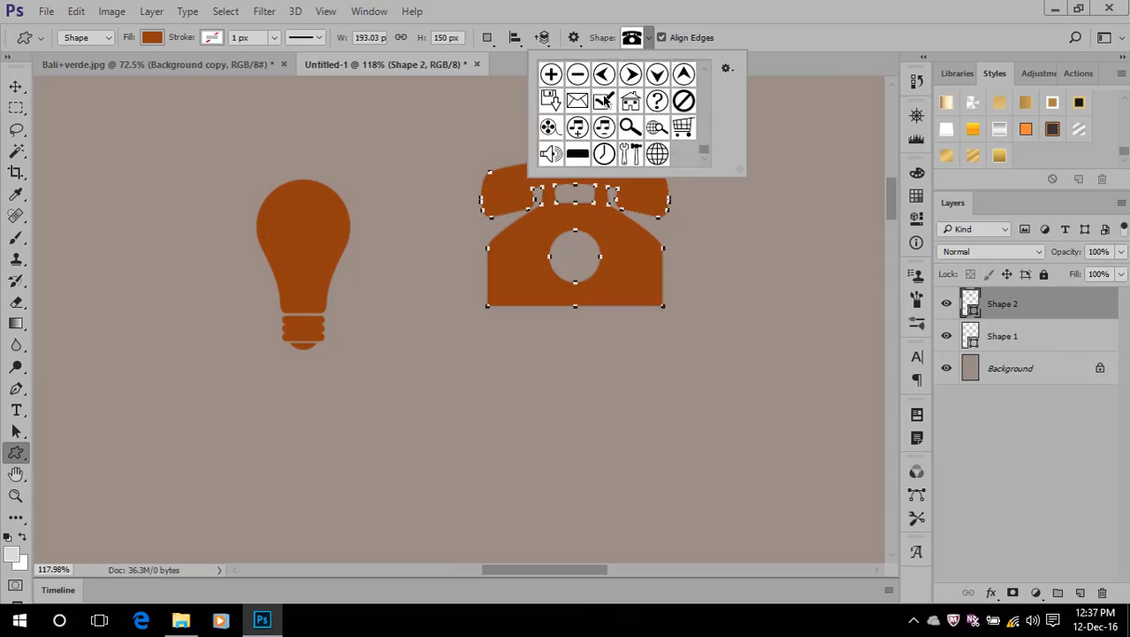
click(814, 6)
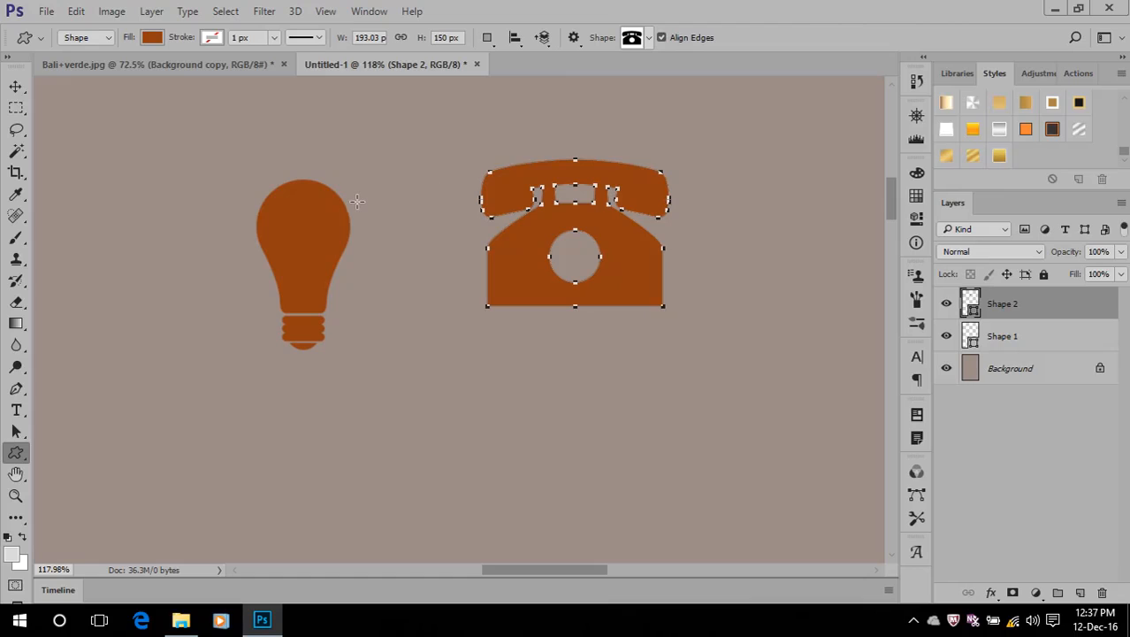
Delete the telephone and light bulb shape layers and switch to the Rectangle Tool
key(Delete)
key(Delete)
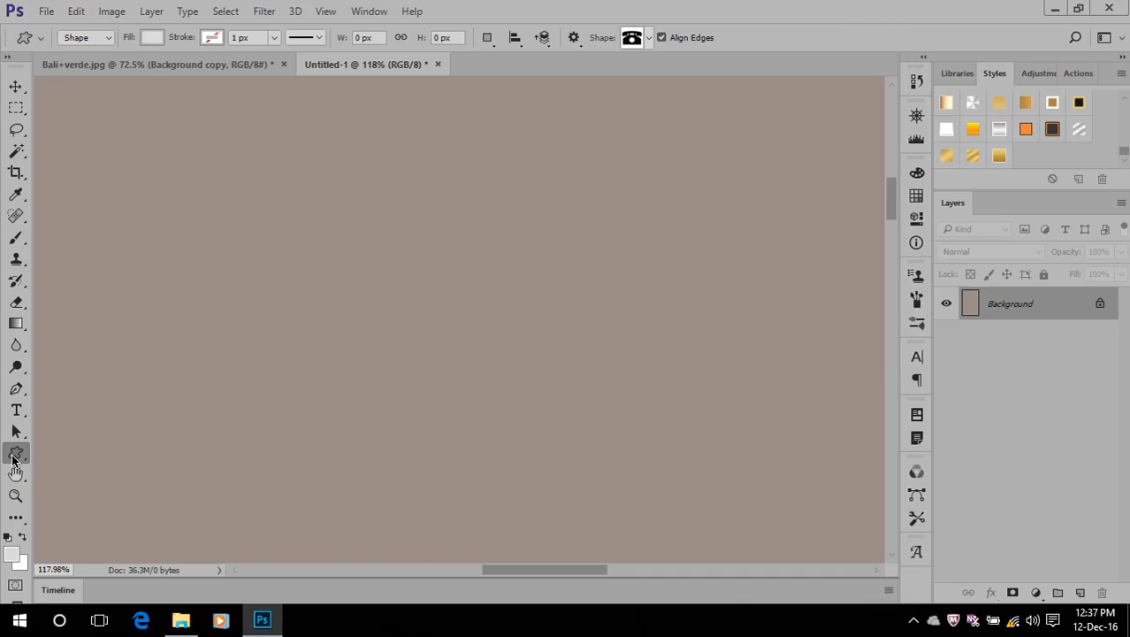
right_click(13, 459)
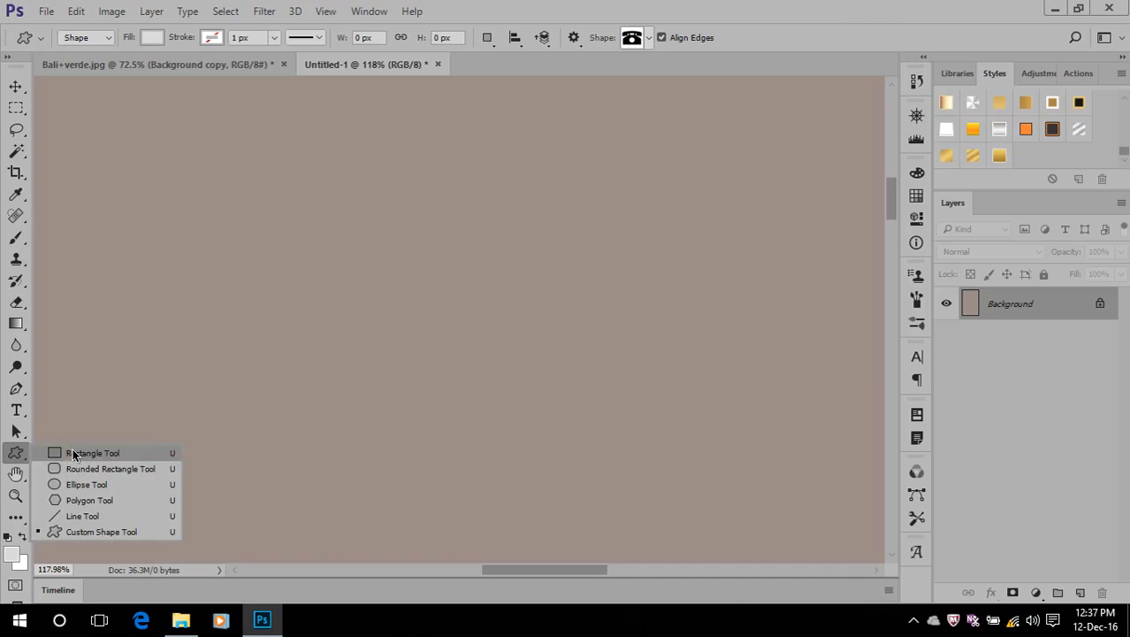
click(70, 452)
Switch to the Pen Tool in Path mode and review its related pen and anchor point tools
click(16, 391)
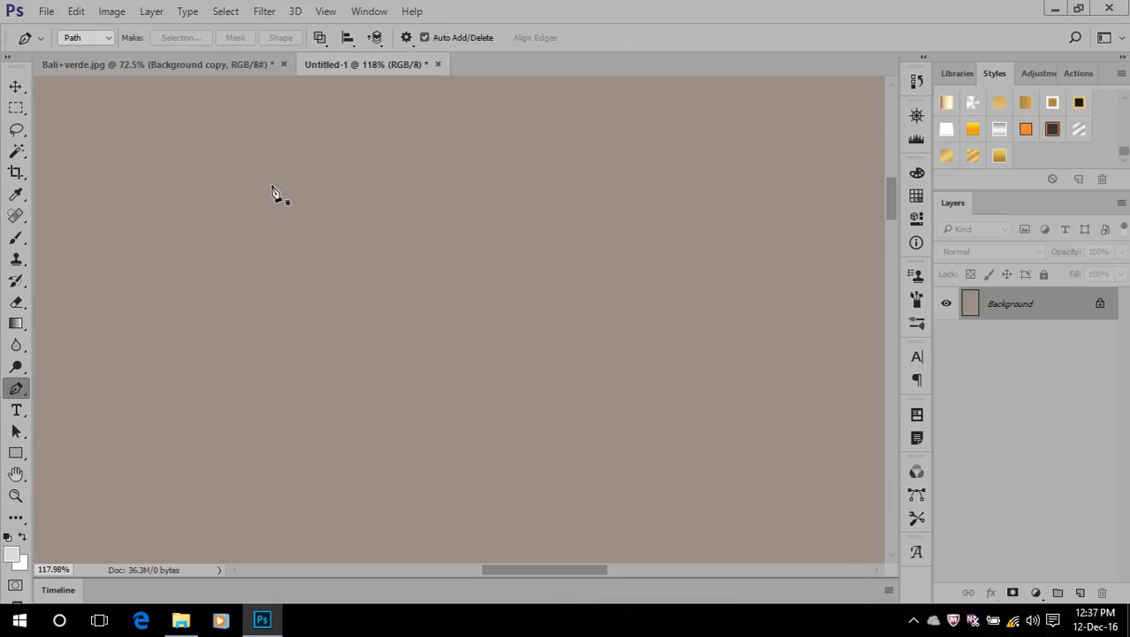
right_click(16, 390)
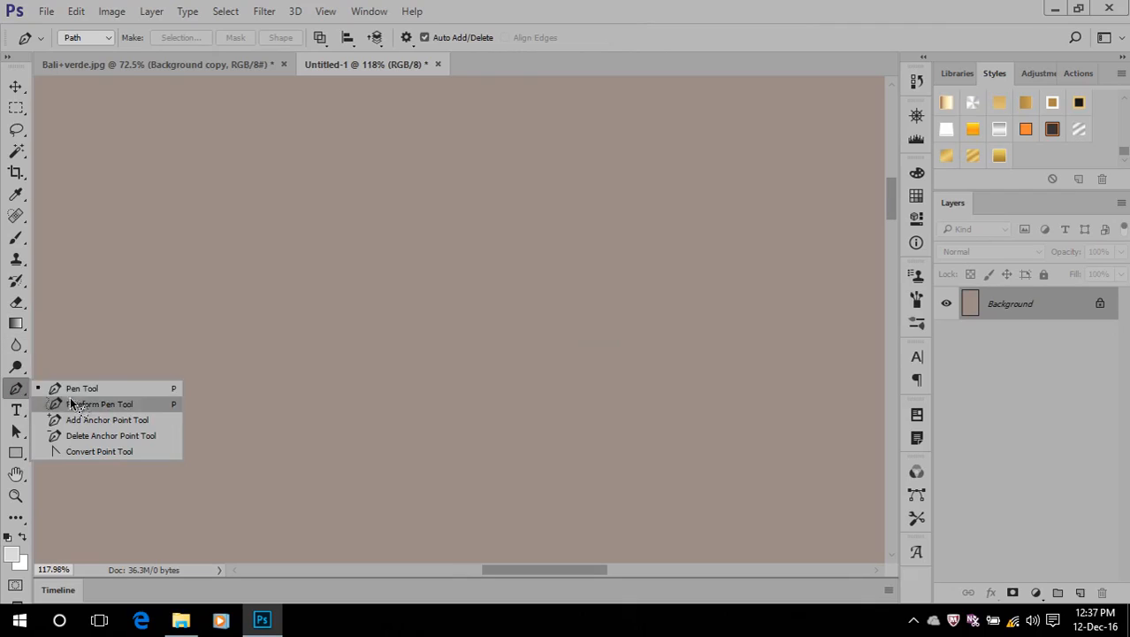
click(645, 11)
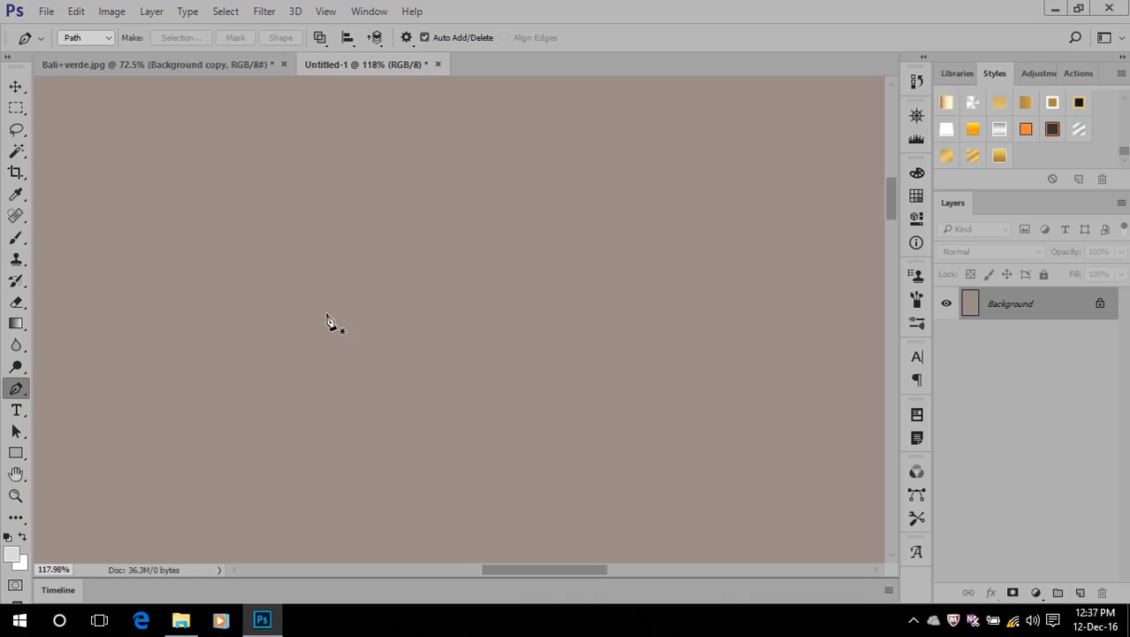
right_click(12, 398)
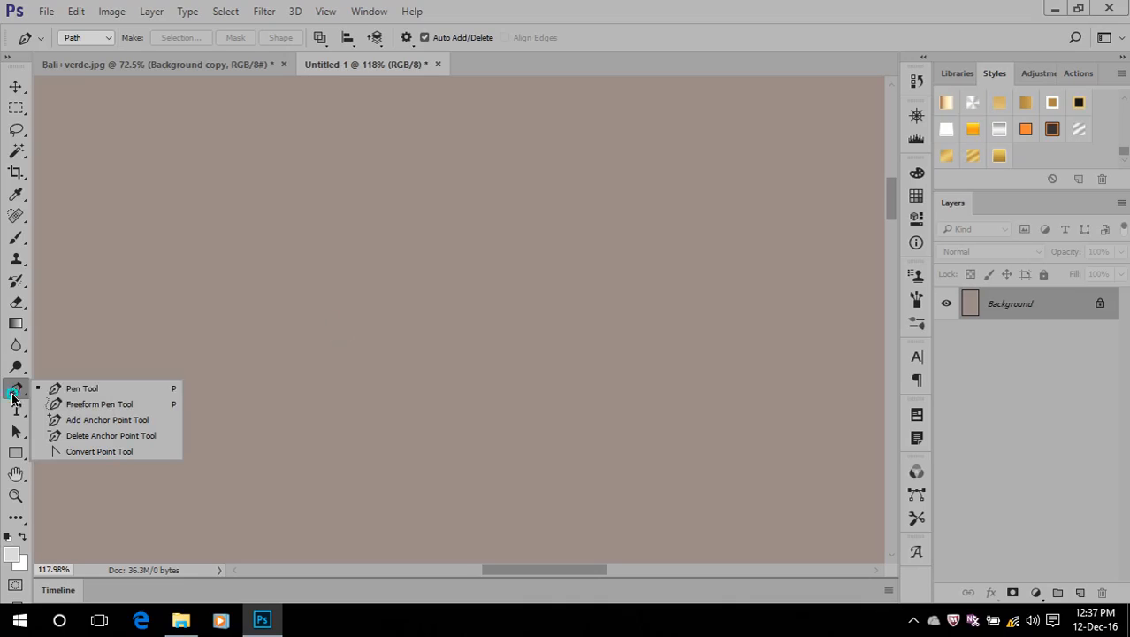
click(73, 390)
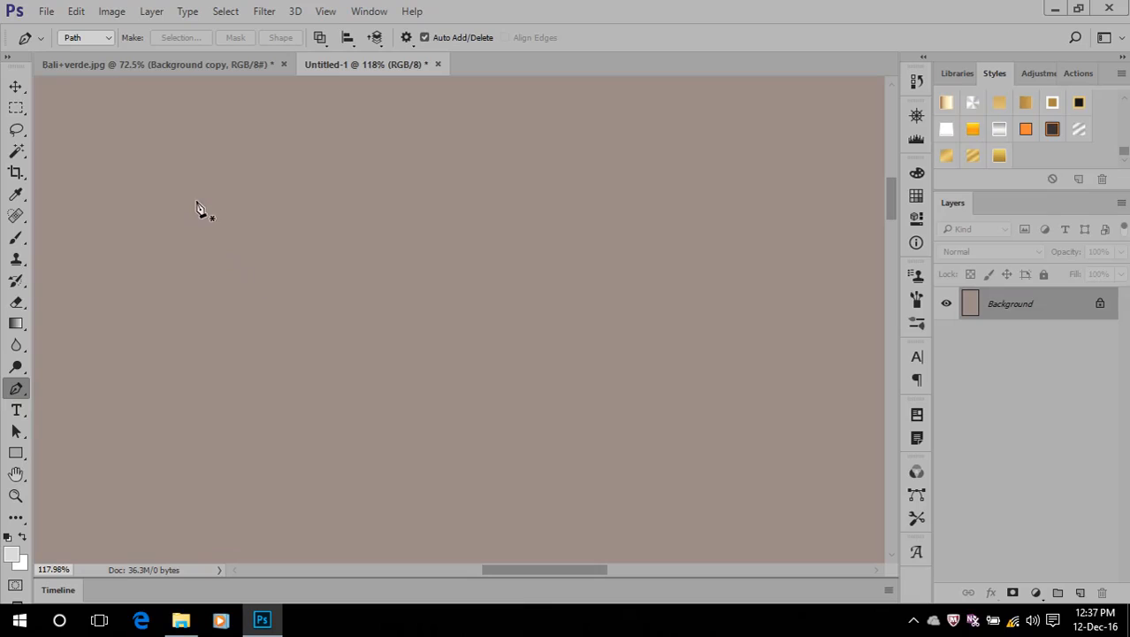
click(203, 227)
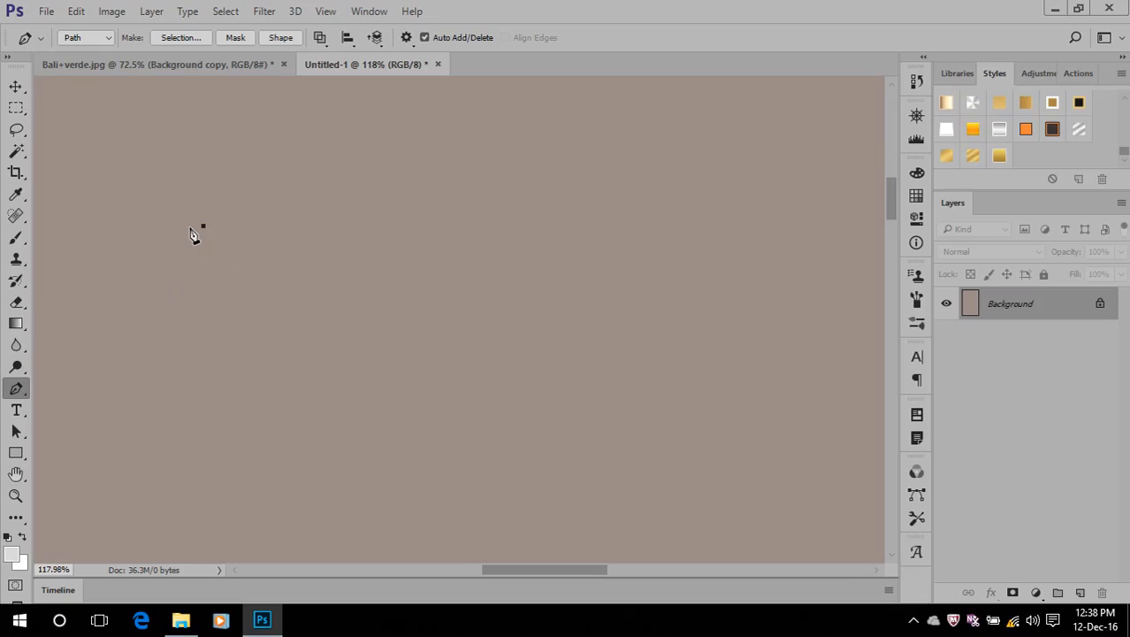
key(ctrl+z)
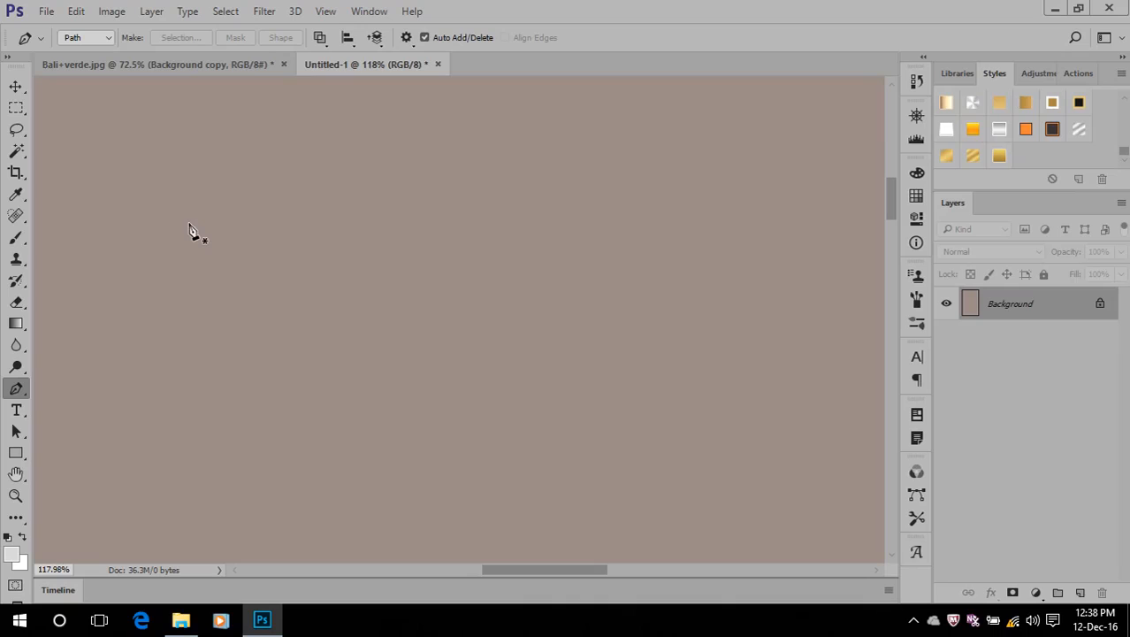
Draw a closed curved path with three anchor points across the upper part of the canvas using the Pen Tool
click(189, 225)
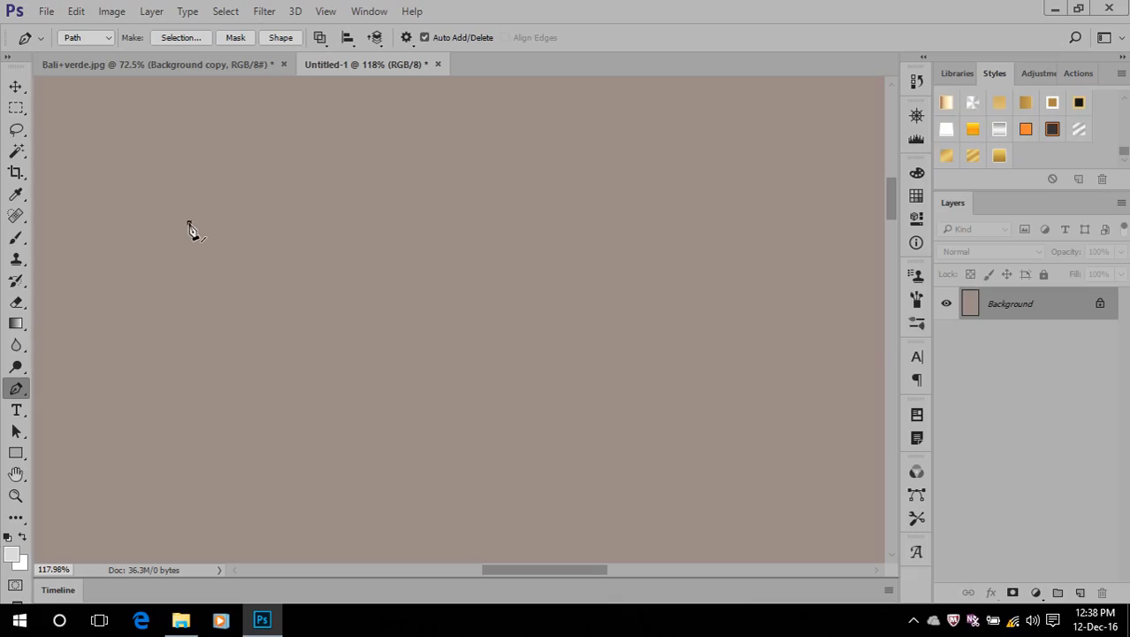
click(563, 167)
drag(563, 167, 574, 168)
drag(574, 168, 704, 322)
drag(346, 409, 184, 421)
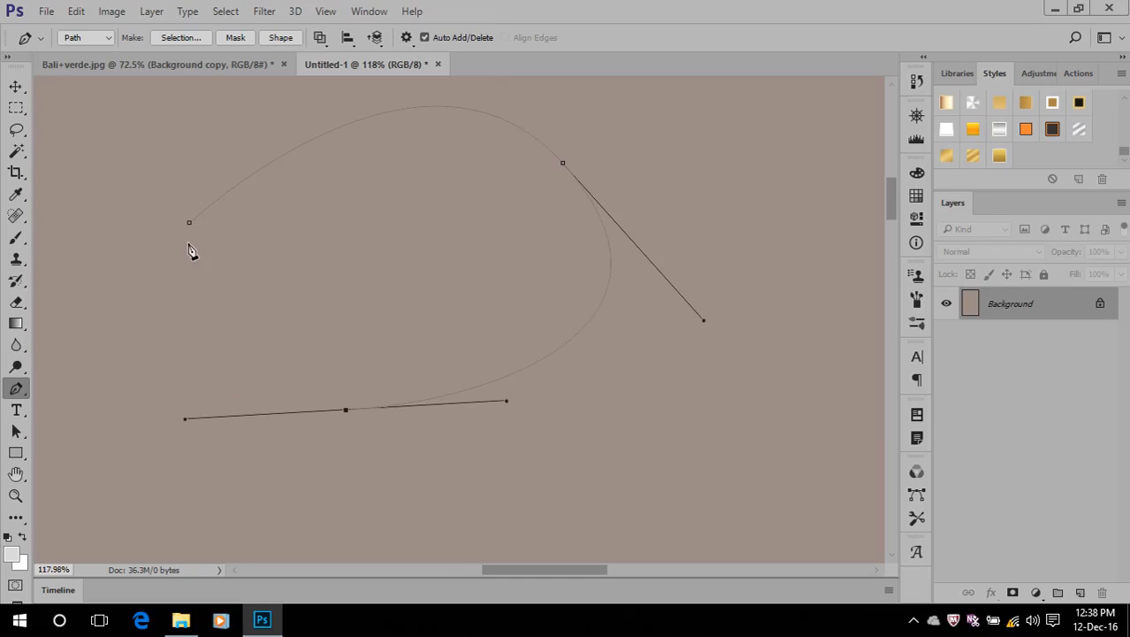
click(191, 227)
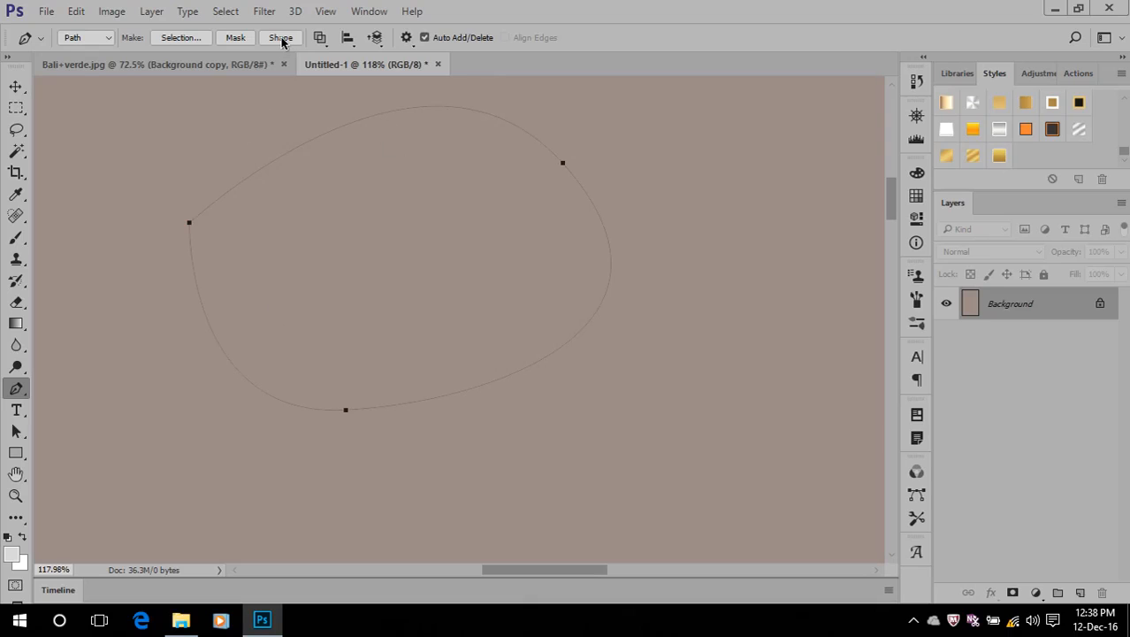
Convert the path into a new anti-aliased selection with a feather radius of 0 pixels, and deselect it
click(188, 37)
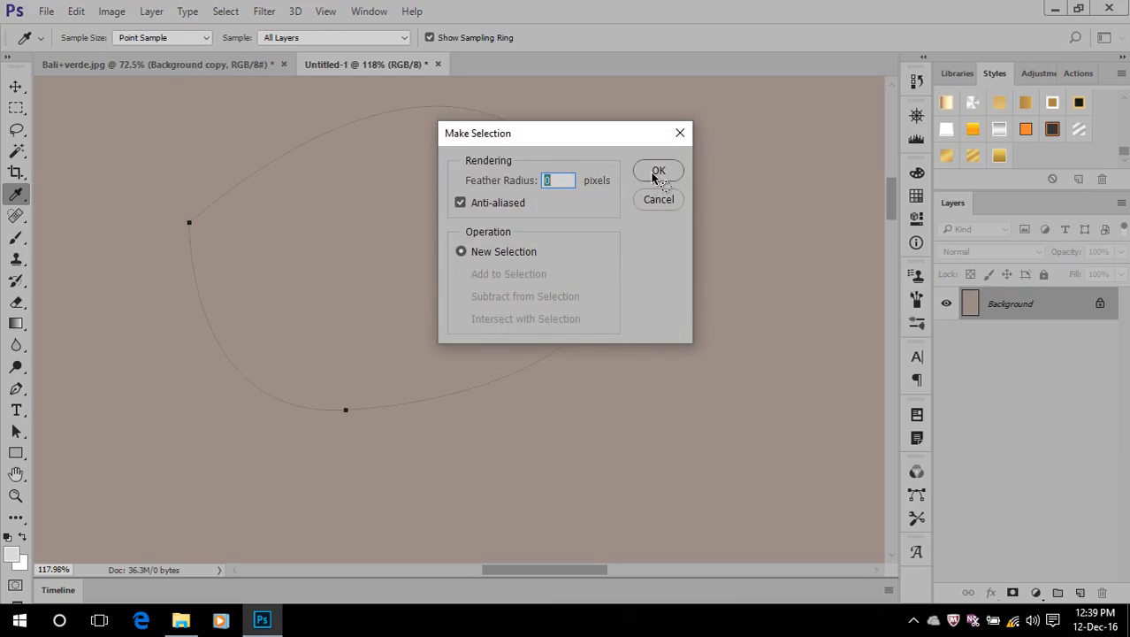
click(656, 172)
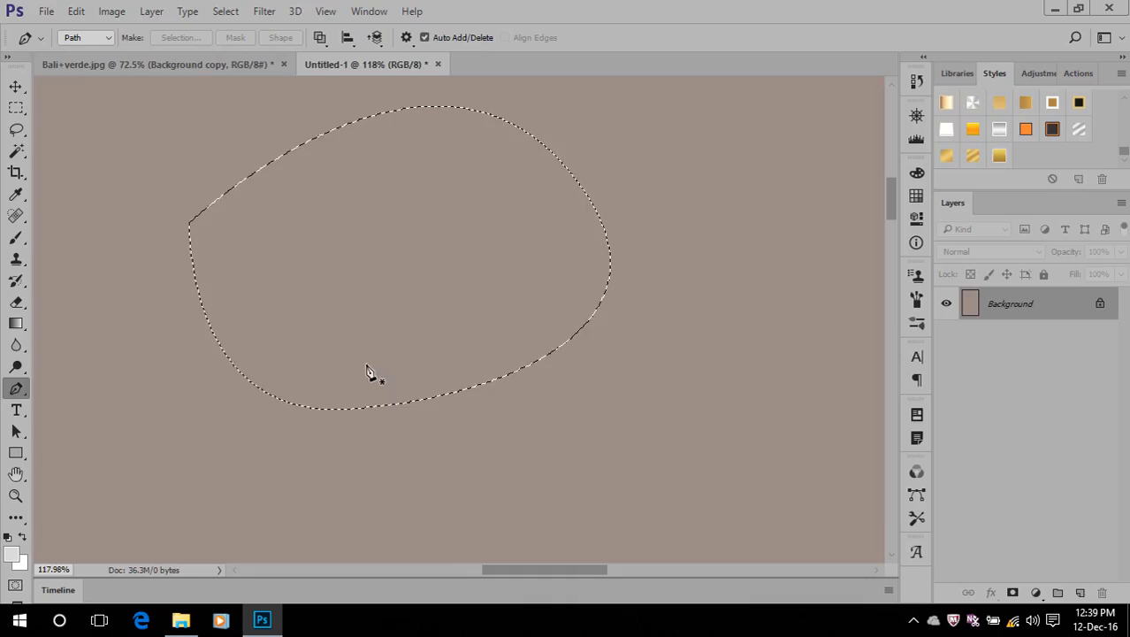
key(ctrl+d)
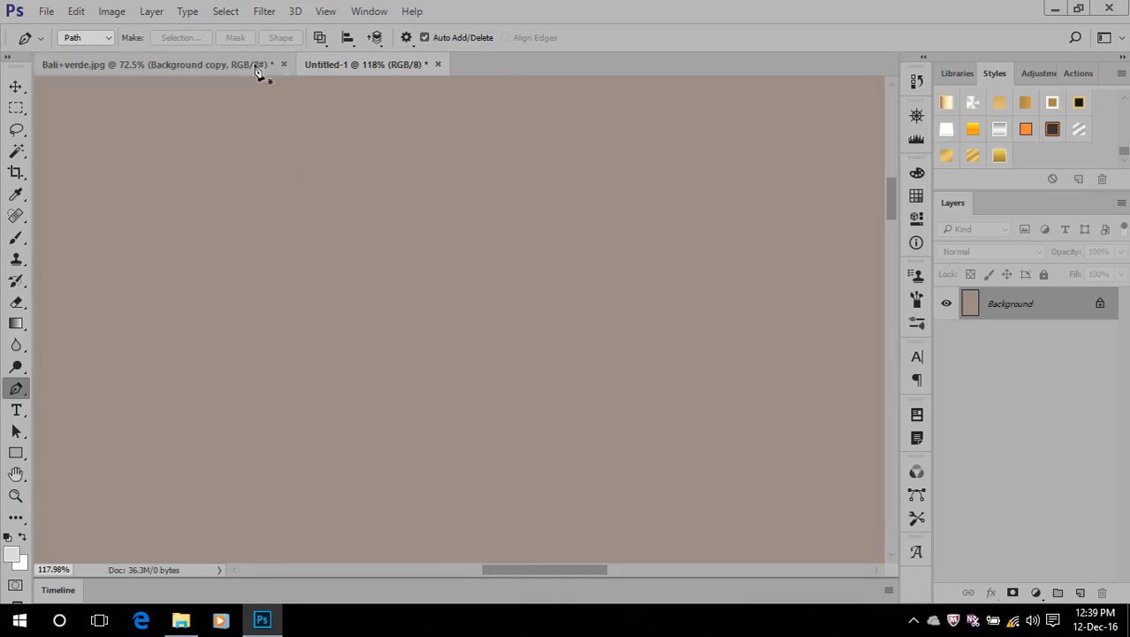
Draw another closed curved path with three anchor points on the empty canvas
click(219, 213)
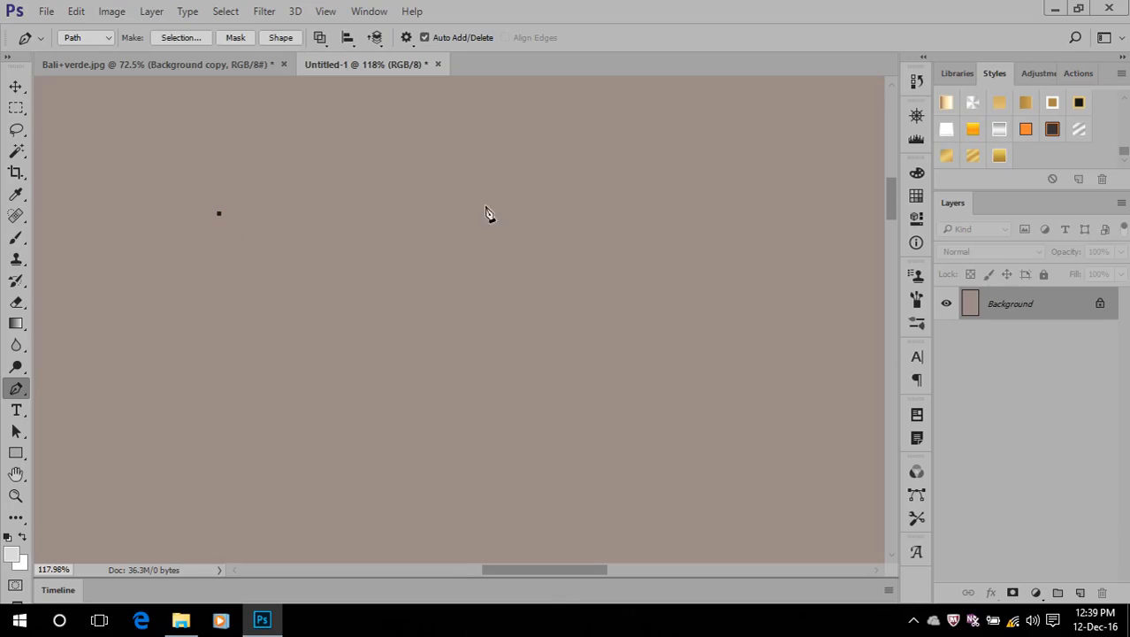
drag(589, 230, 625, 382)
drag(392, 483, 357, 481)
drag(219, 213, 283, 18)
Convert the closed path into a filled shape layer, and delete that layer
click(281, 40)
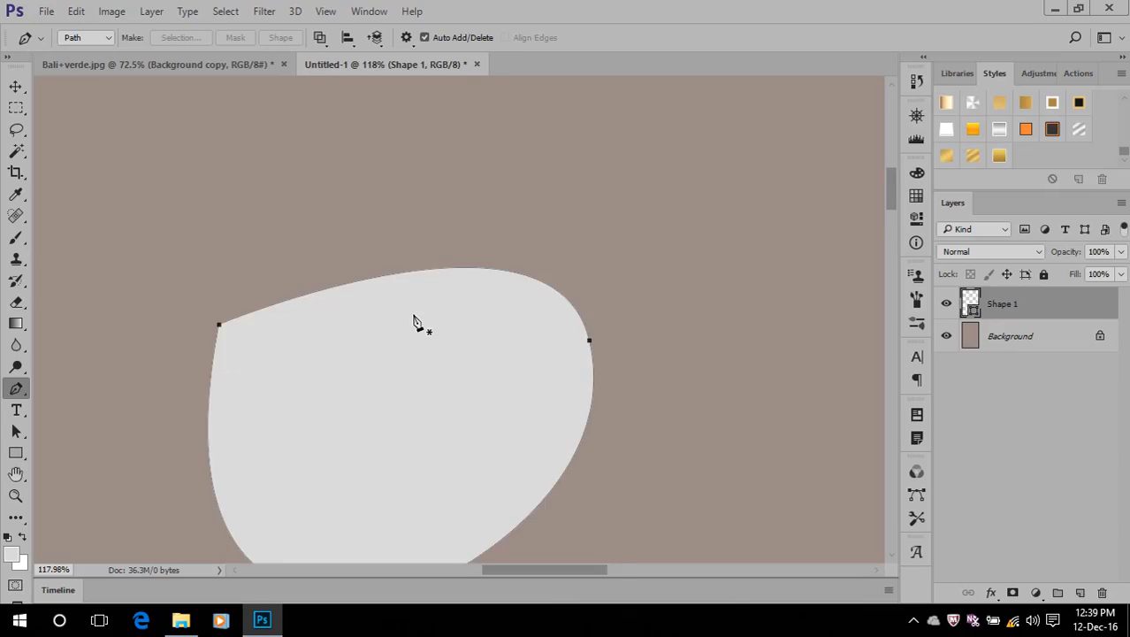
scroll(416, 318, down, 2)
scroll(398, 369, up, 1)
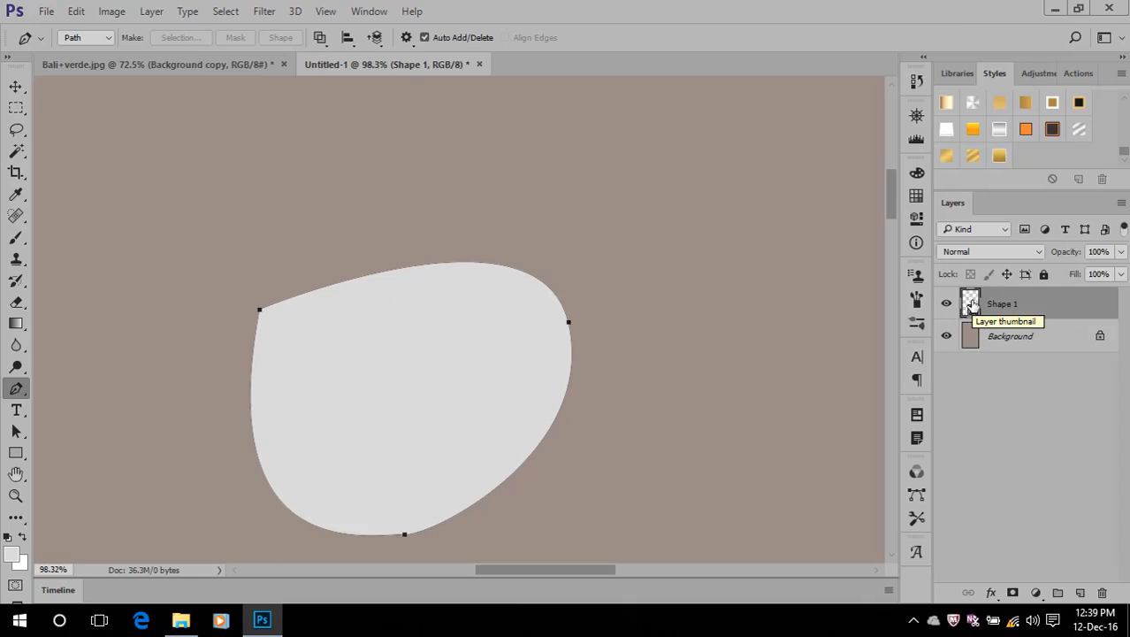
drag(999, 305, 1102, 593)
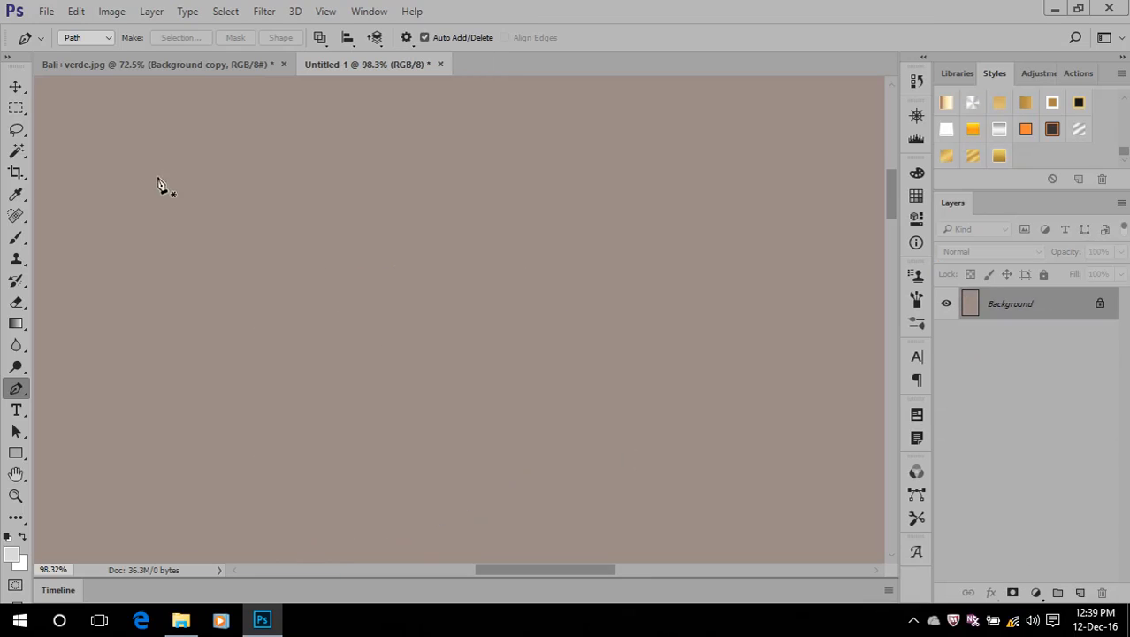
Draw a closed curved path through three anchor points, and undo its closing segment
click(252, 209)
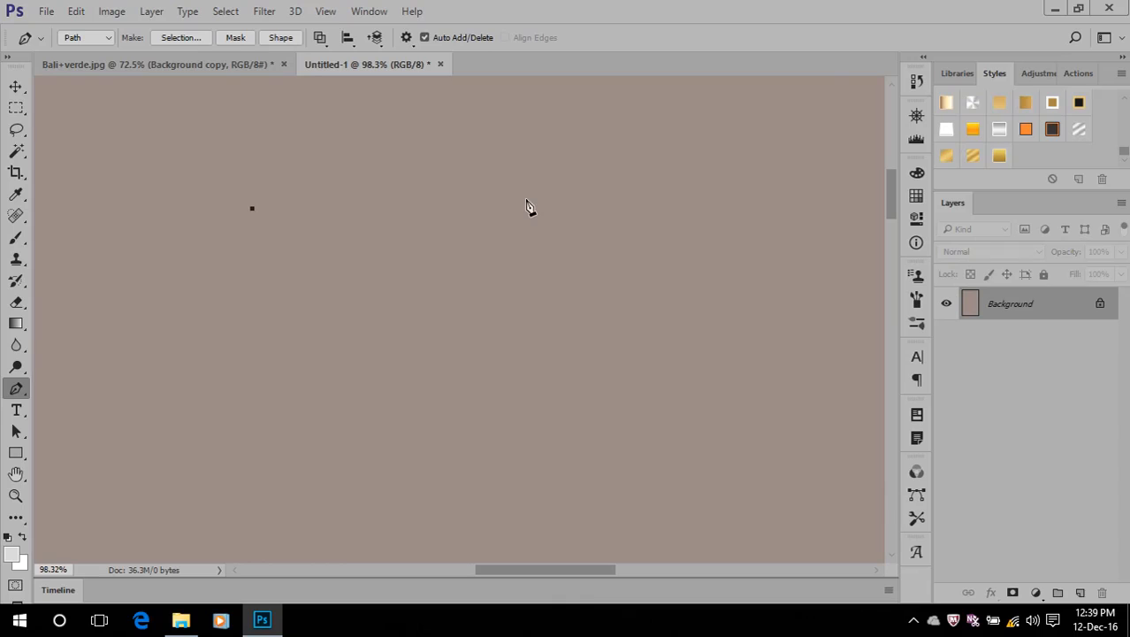
drag(514, 227, 491, 442)
drag(368, 505, 341, 525)
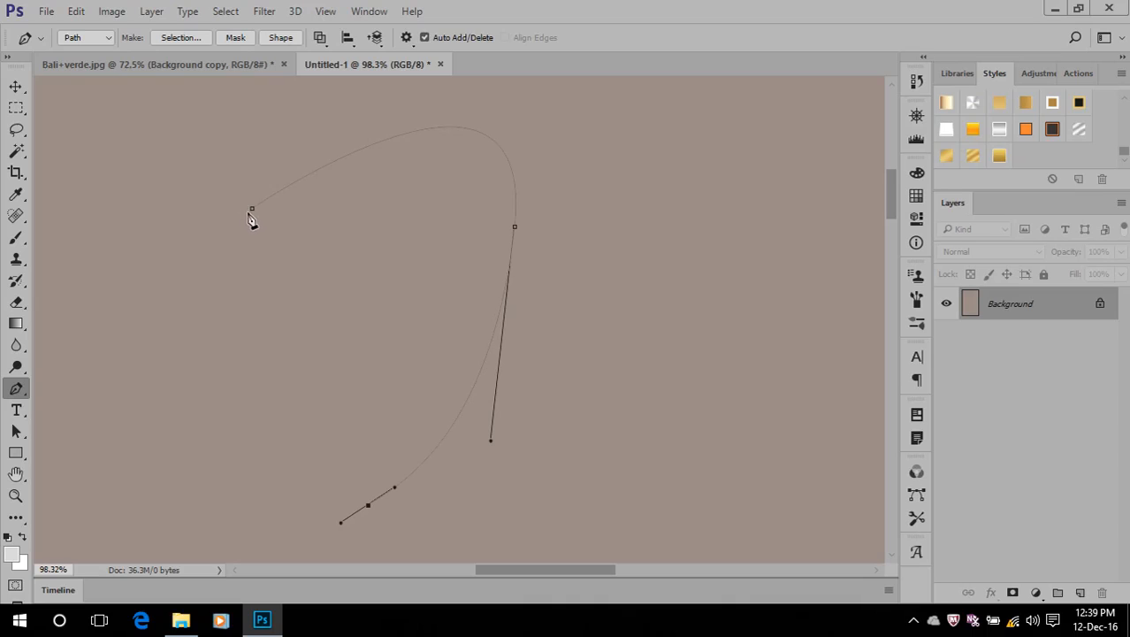
click(252, 210)
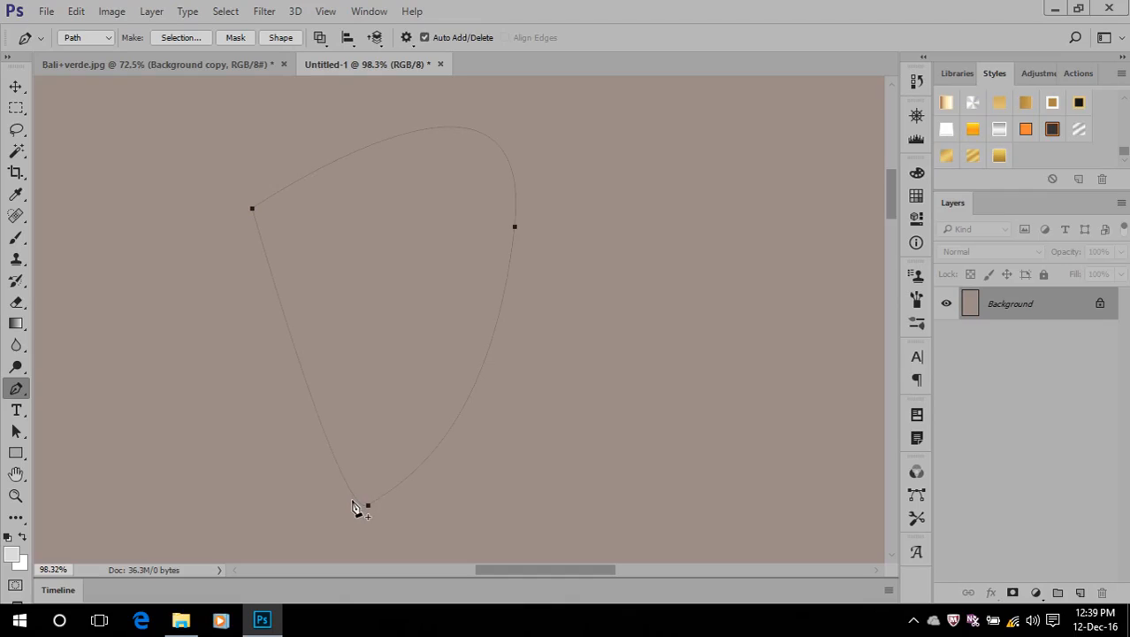
alt+drag(367, 504, 340, 523)
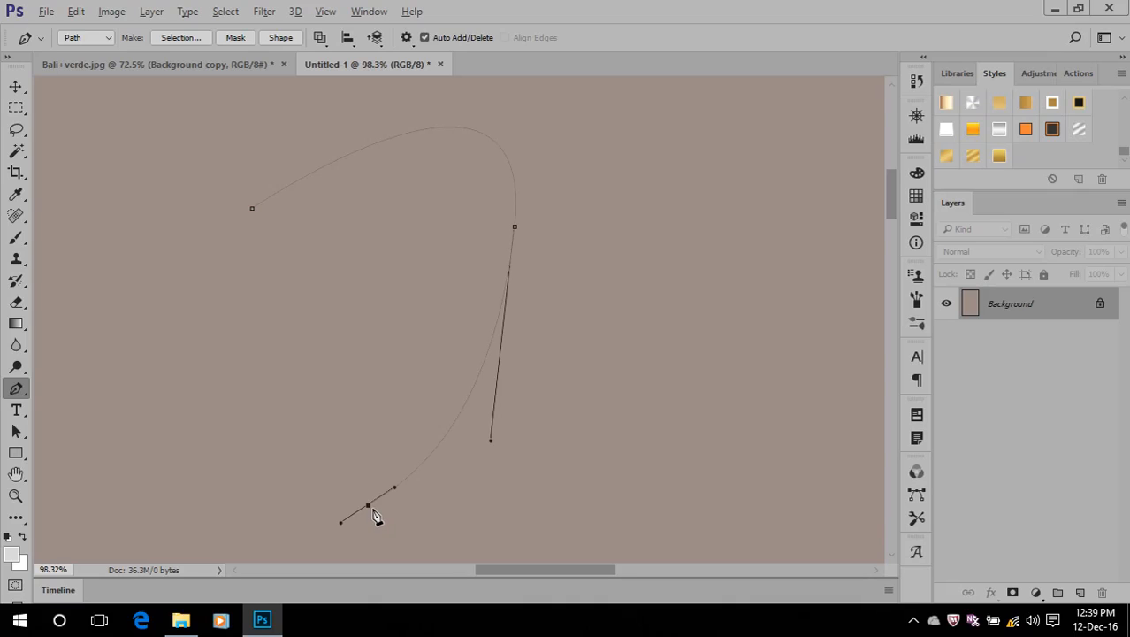
Remove the outgoing direction handle from the lowest anchor point and close the path with a straight segment
scroll(369, 508, up, 1)
scroll(370, 508, up, 5)
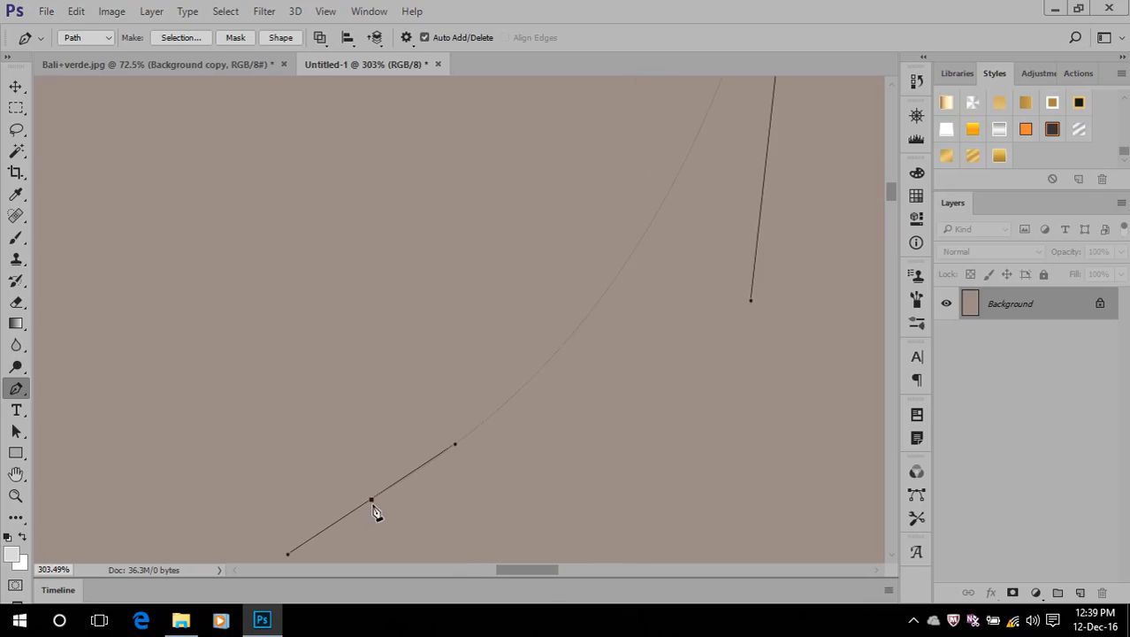
scroll(372, 504, down, 8)
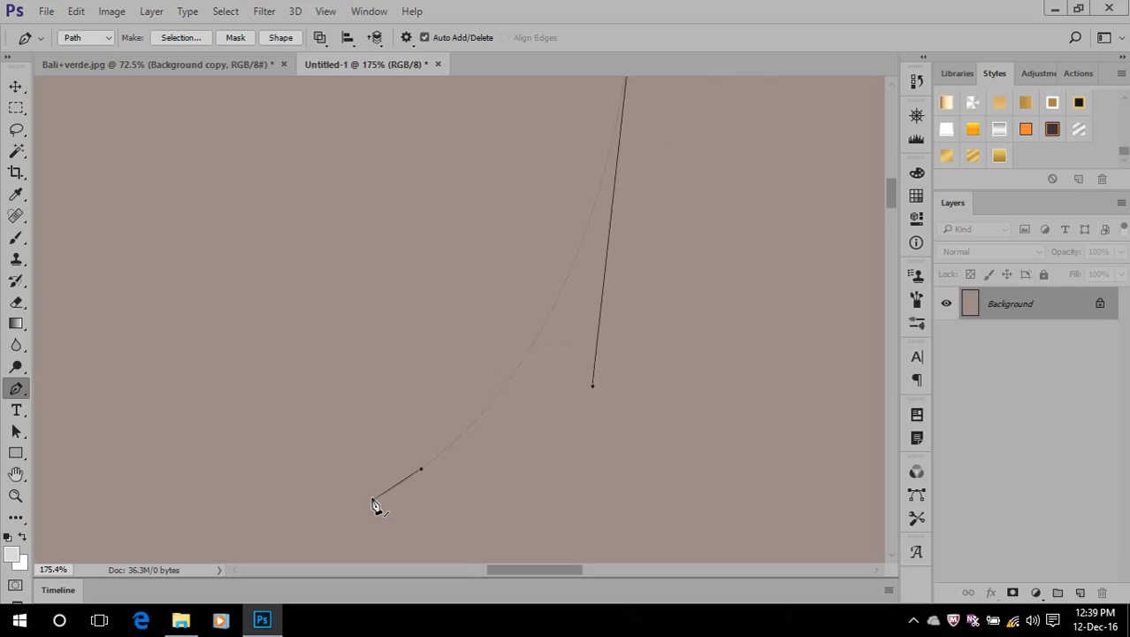
click(300, 307)
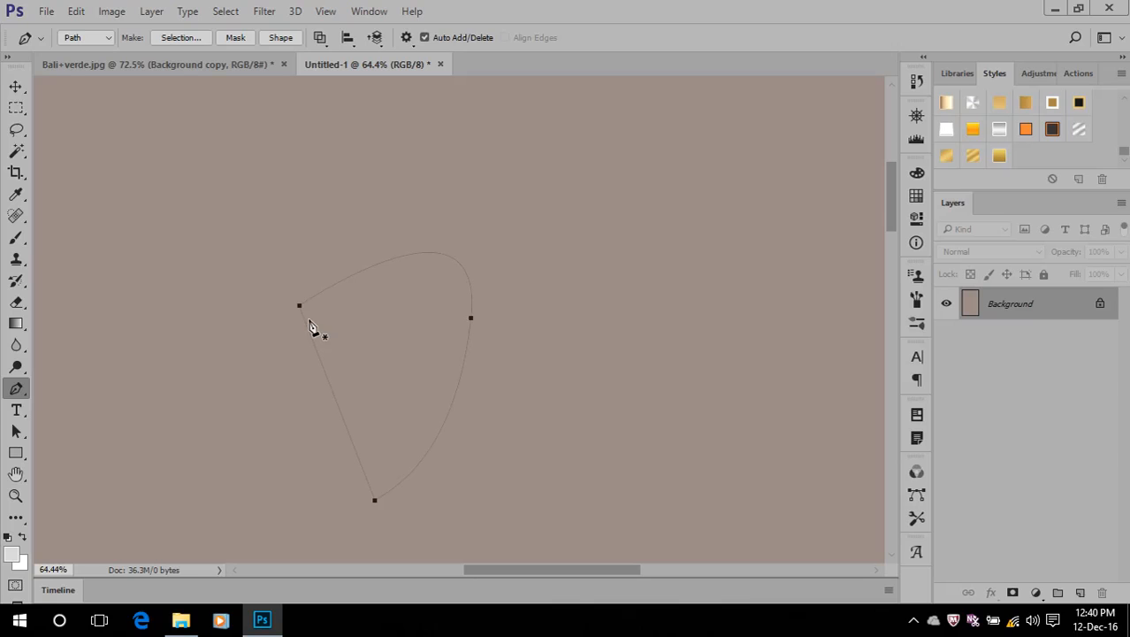
Undo the straight closing segment and the removal of the lowest anchor point's outgoing handle
key(ctrl+z)
scroll(390, 535, up, 2)
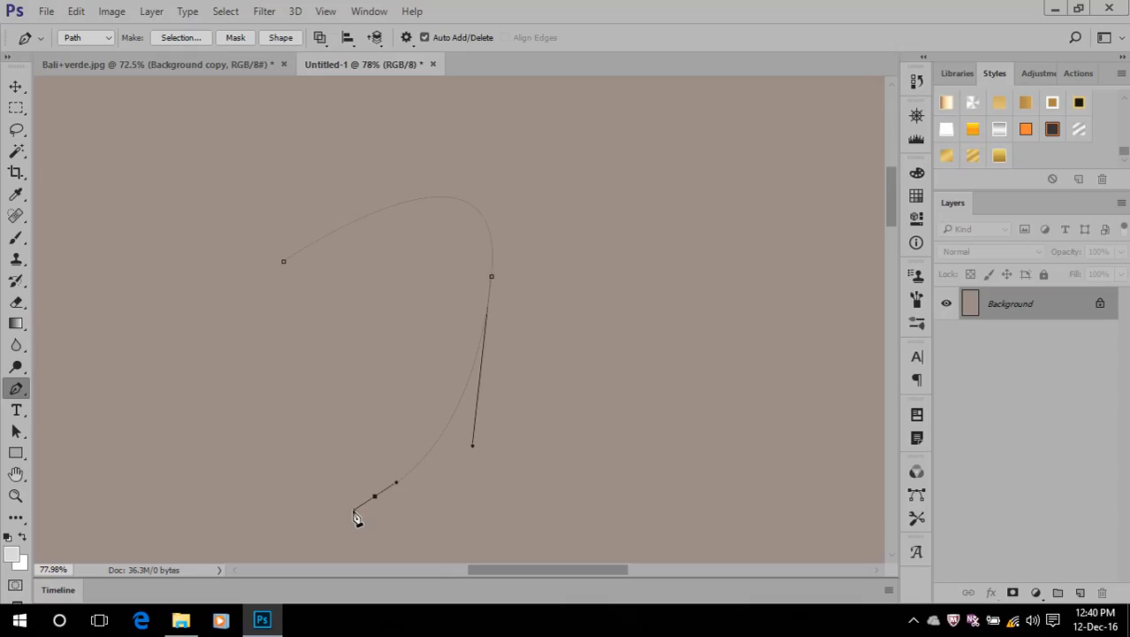
drag(356, 512, 367, 503)
mouse_move(369, 500)
mouse_down()
mouse_move(301, 502)
mouse_move(222, 371)
mouse_move(145, 503)
mouse_move(355, 510)
mouse_move(274, 381)
mouse_move(116, 383)
mouse_move(249, 493)
mouse_move(399, 397)
mouse_move(231, 338)
mouse_move(214, 480)
mouse_move(352, 504)
mouse_move(323, 319)
mouse_move(163, 359)
mouse_move(150, 502)
mouse_move(328, 535)
mouse_move(354, 508)
mouse_up()
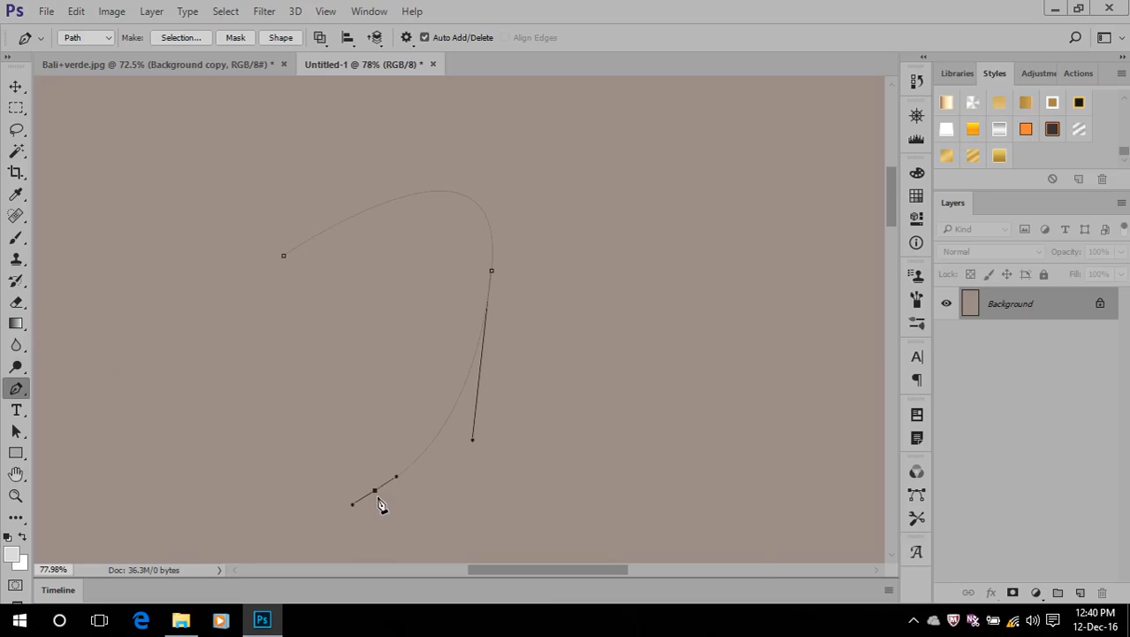
Move the entire open curved path slightly to the right with the Path Selection Tool
key(super)
click(637, 4)
click(16, 433)
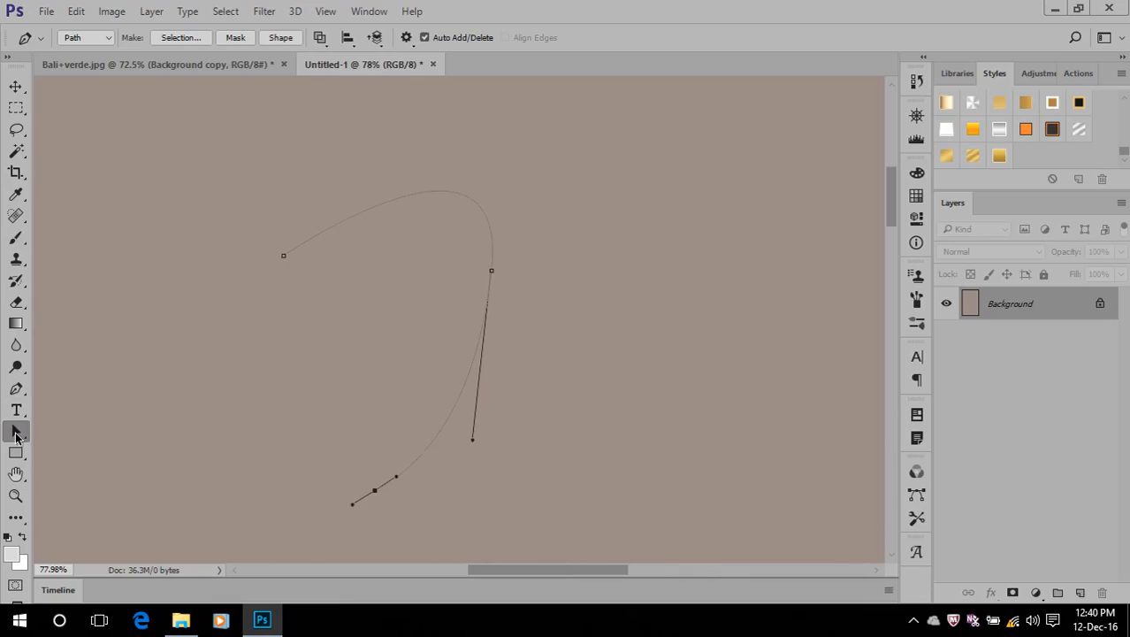
right_click(17, 431)
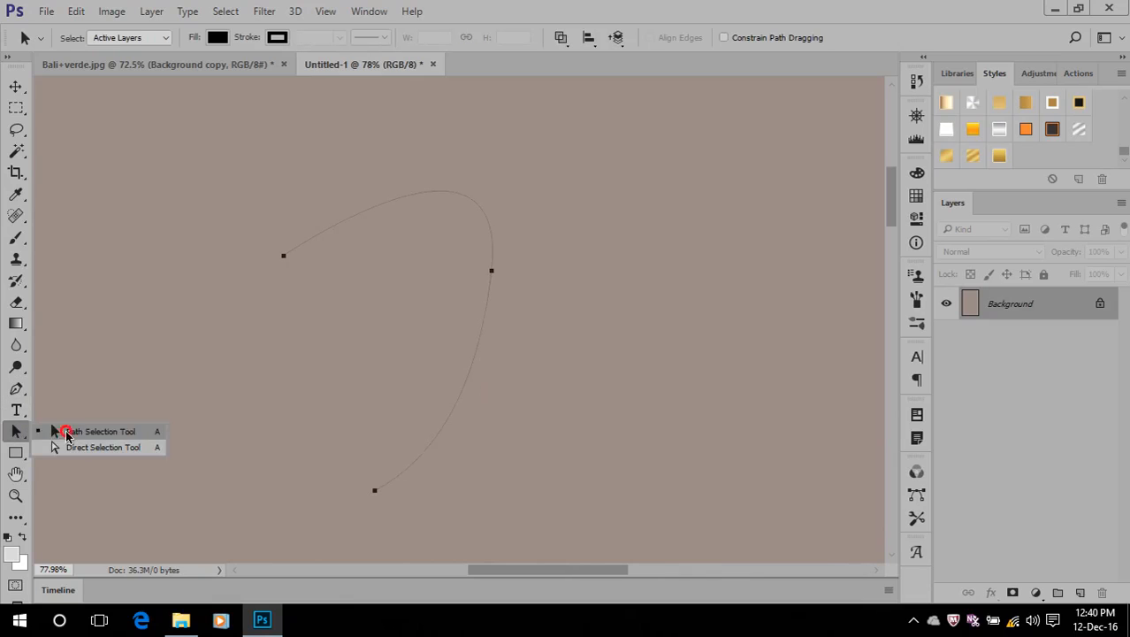
click(67, 432)
drag(494, 273, 517, 273)
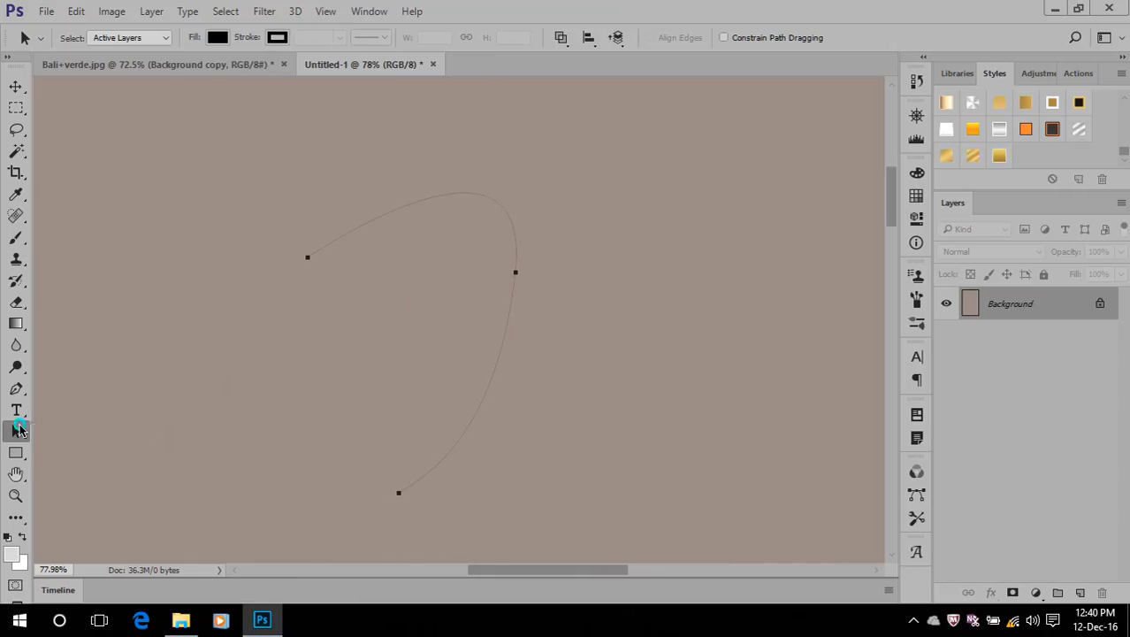
Try to move only the path's rightmost anchor point with the Direct Selection Tool, nudging it to the right
right_click(19, 430)
click(88, 450)
drag(520, 272, 534, 273)
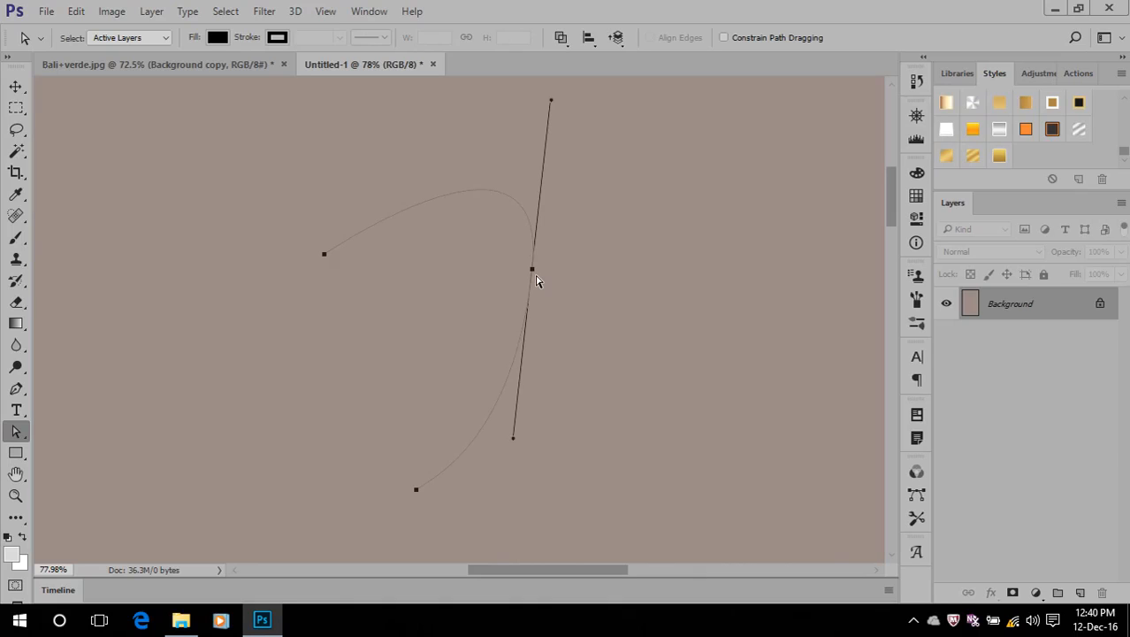
key(Right)
key(Right)
key(Right)
key(Right)
key(Right)
key(Right)
key(Right)
key(Right)
key(Right)
key(Right)
Select the whole path with the Path Selection Tool, and clear that selection using the Direct Selection Tool
right_click(17, 432)
click(55, 431)
click(543, 271)
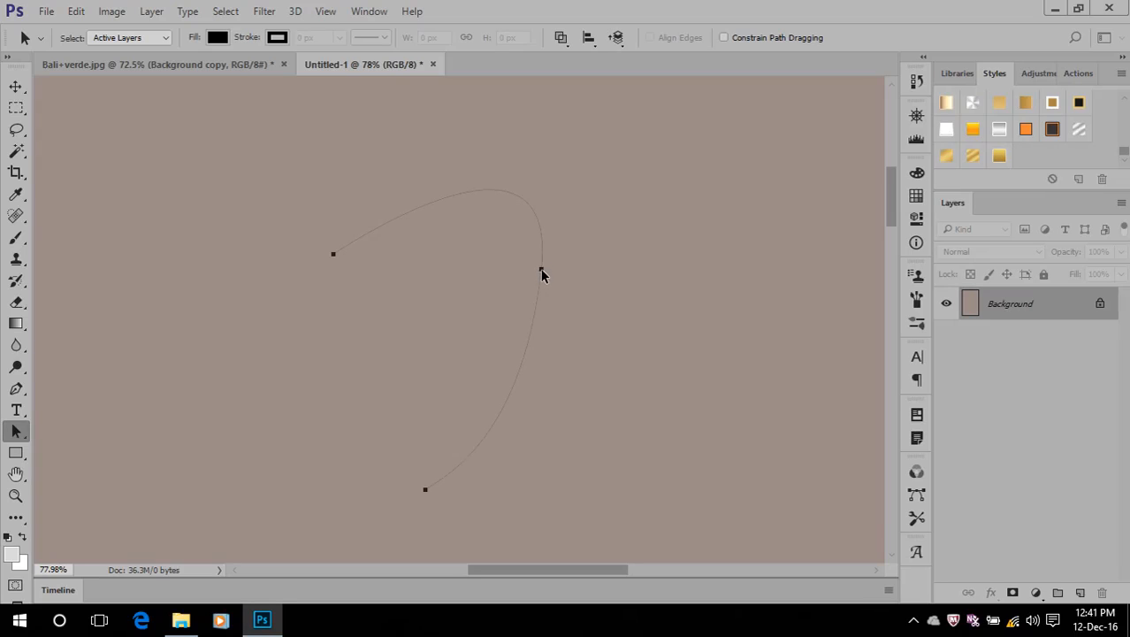
right_click(17, 432)
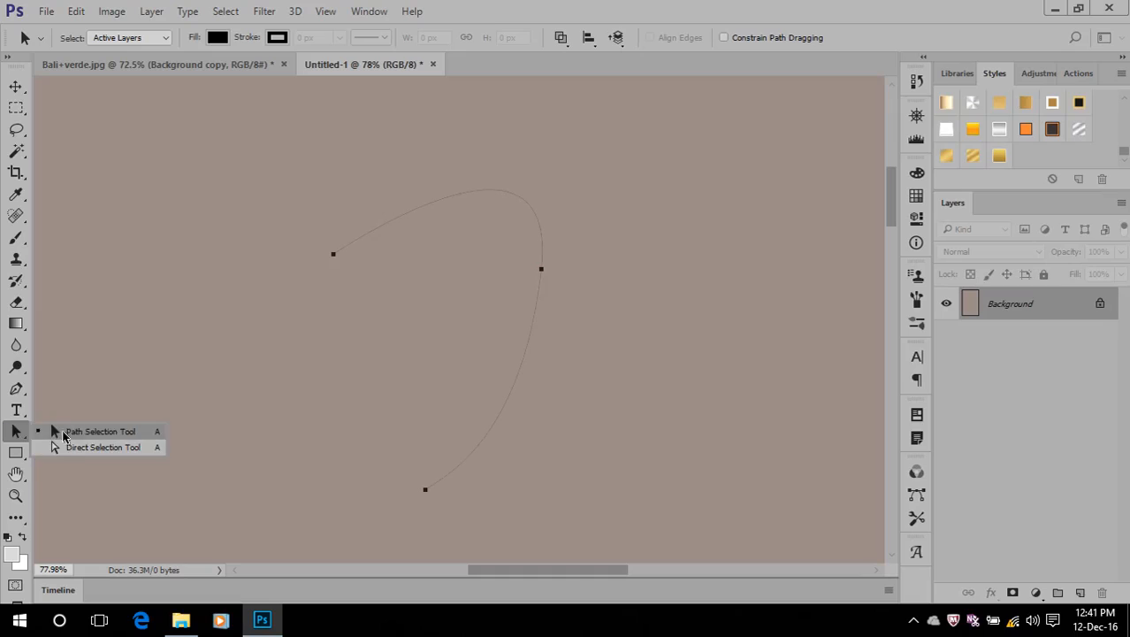
click(76, 448)
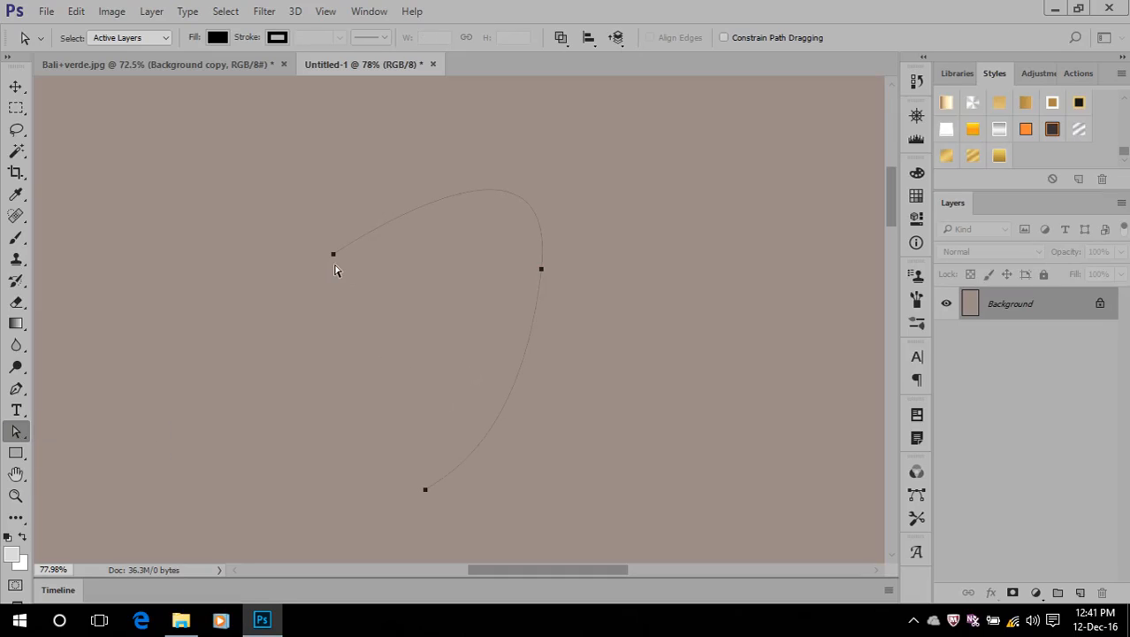
click(334, 270)
Draw a new closed curved path with three anchor points using the Pen Tool, replacing the open one
click(16, 389)
click(402, 208)
drag(624, 220, 642, 411)
drag(565, 530, 480, 533)
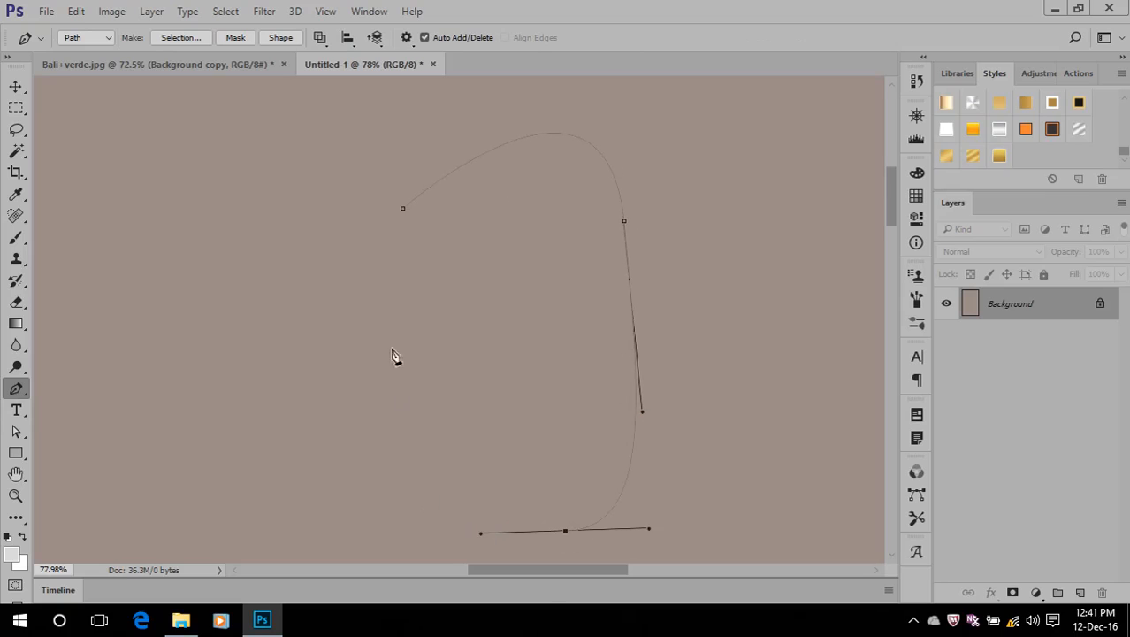
click(403, 209)
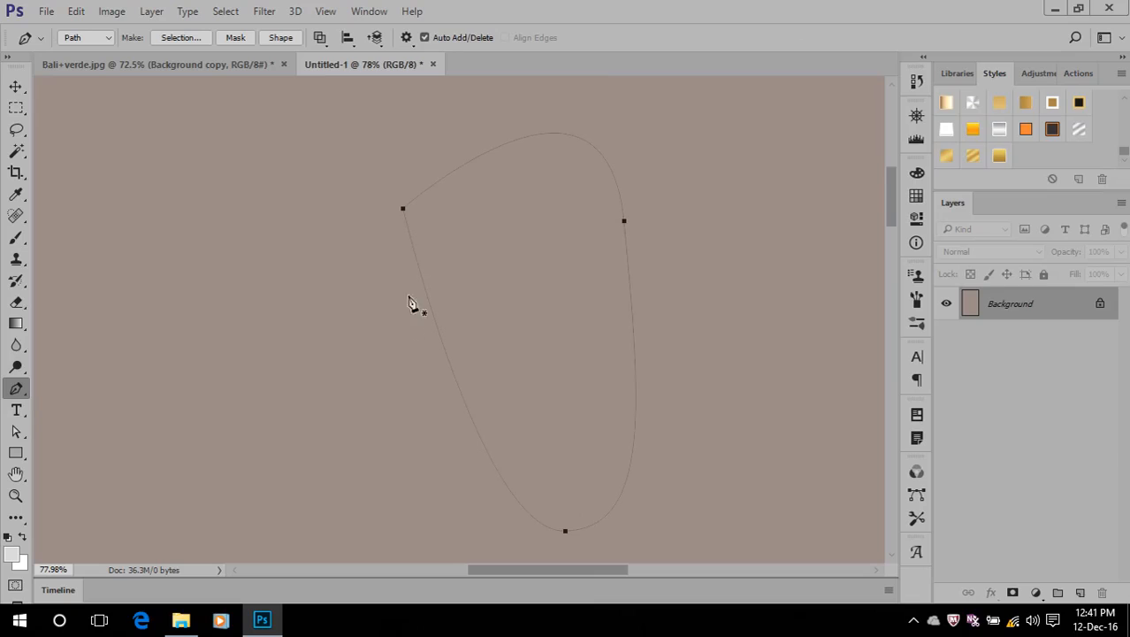
Select the new closed path, and nudge only its upper-right anchor point to the right with the Direct Selection Tool
drag(16, 432, 92, 433)
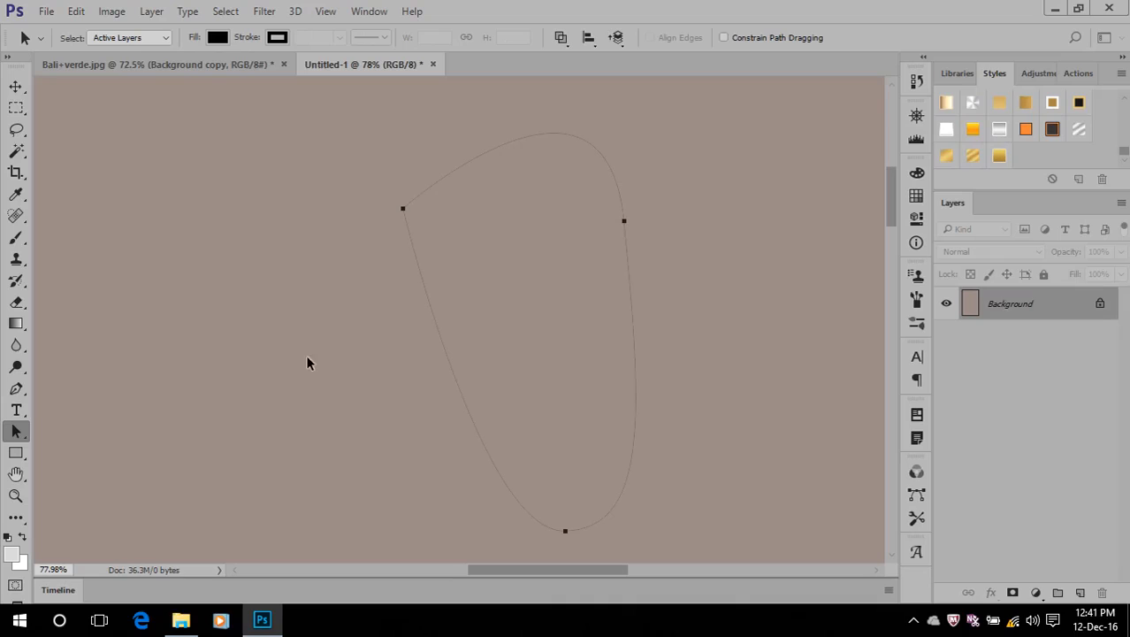
click(625, 223)
drag(26, 437, 57, 447)
click(623, 228)
key(Right)
key(Right)
key(Right)
key(Right)
key(Right)
key(Right)
key(Right)
key(Right)
key(Right)
key(Right)
key(Right)
key(Right)
key(Right)
key(Right)
key(Right)
key(Right)
key(Right)
key(Right)
key(Right)
key(Right)
key(Right)
key(Right)
key(Right)
key(Right)
key(Right)
key(Right)
key(Right)
key(Right)
key(Right)
key(Right)
key(Right)
key(Right)
key(Right)
key(Right)
key(Right)
key(Right)
key(Right)
key(Right)
key(Right)
key(Right)
key(Right)
key(Right)
key(Right)
key(Right)
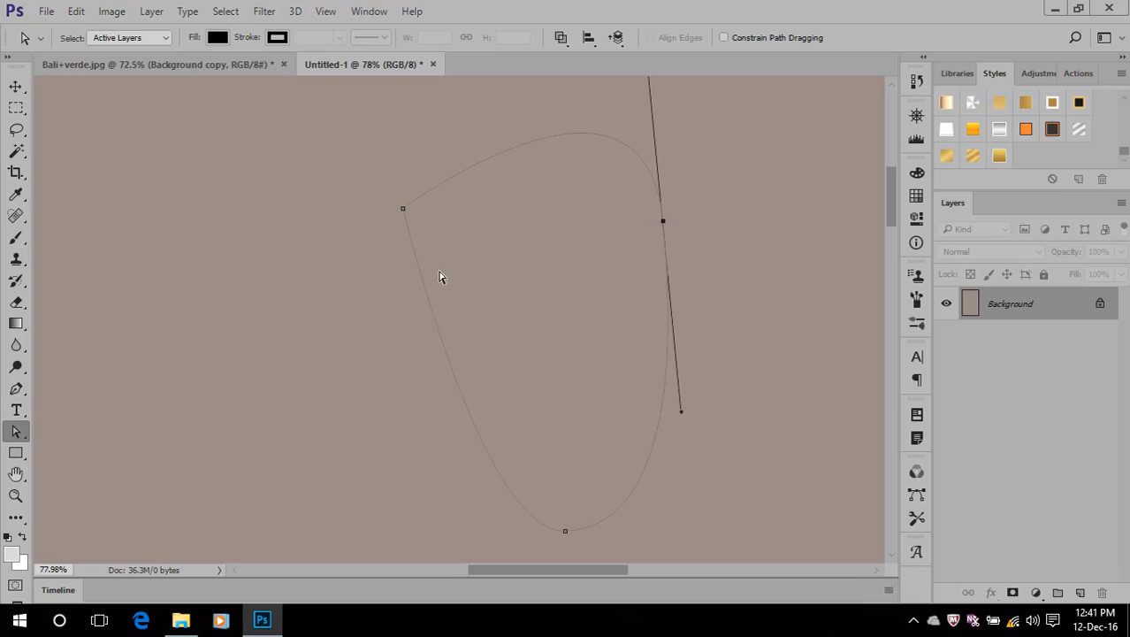
click(16, 432)
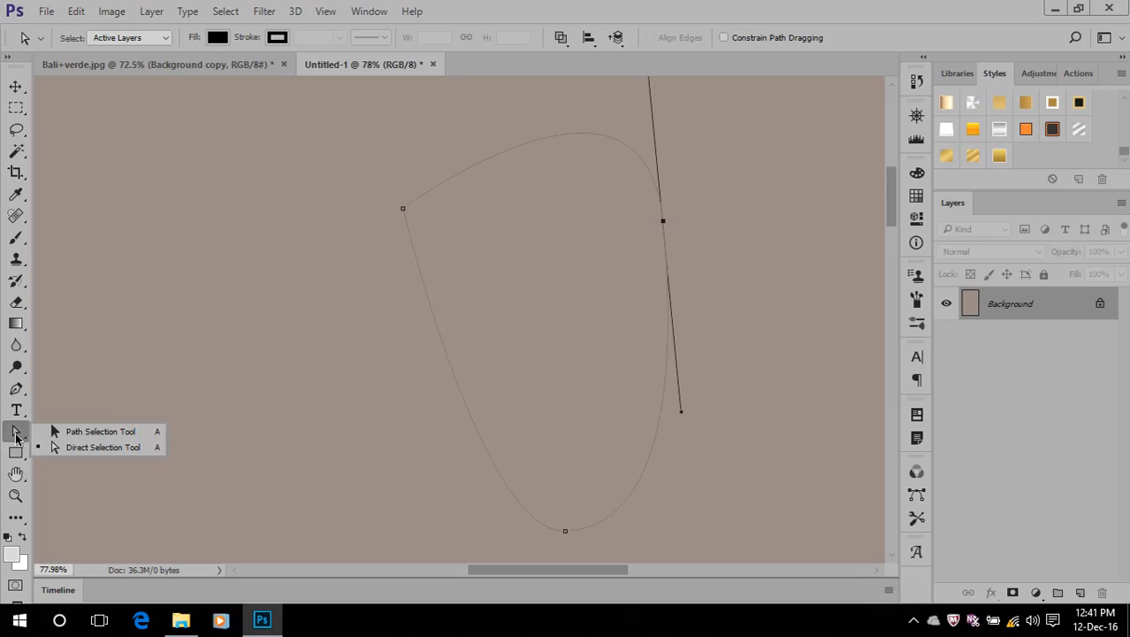
Select only the closed path's bottom anchor point with the Direct Selection Tool and nudge it upward
click(88, 447)
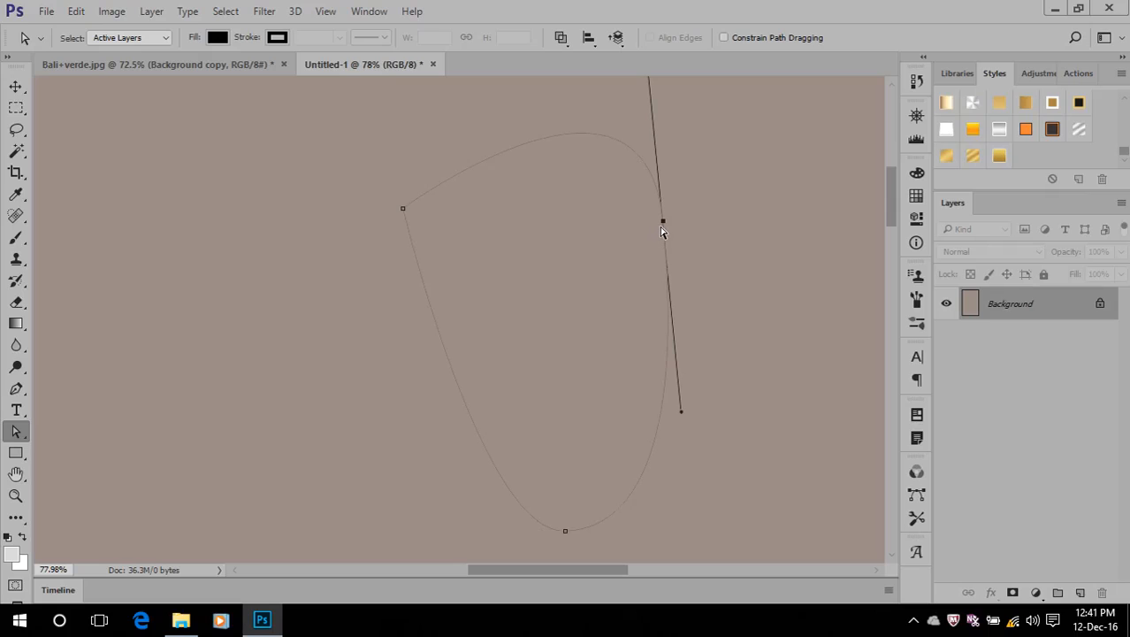
click(565, 532)
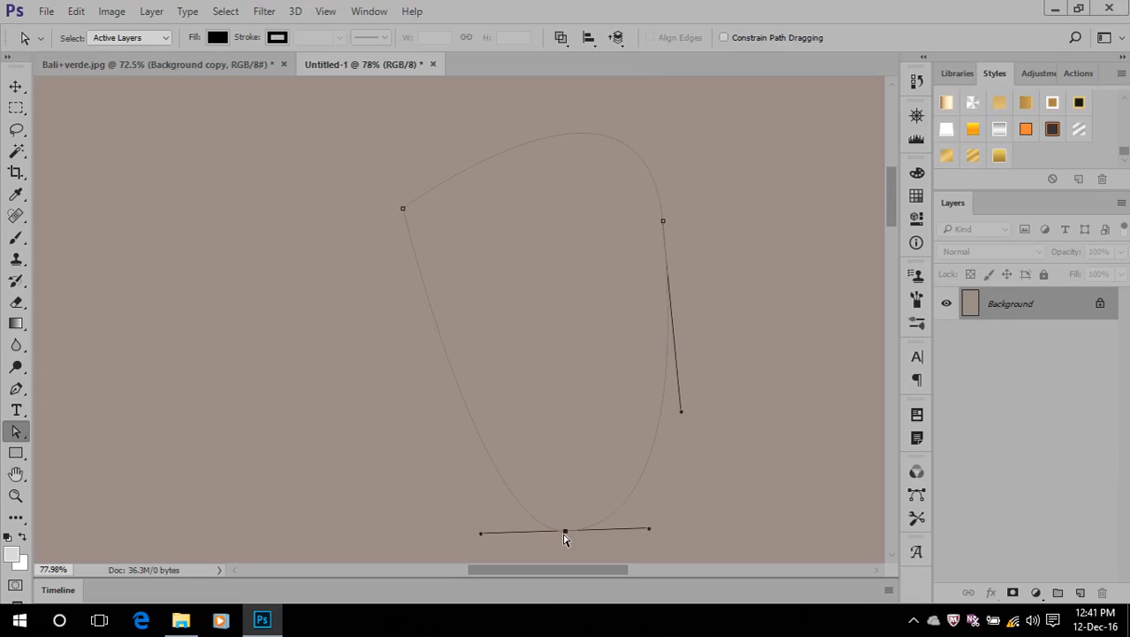
key(Up)
key(Up)
key(Up)
key(Up)
key(Up)
key(Up)
key(Up)
key(Up)
key(Up)
key(Up)
key(Up)
key(Up)
key(Up)
key(Up)
key(Up)
key(Up)
key(Up)
key(Up)
key(Up)
key(Up)
key(Up)
key(Up)
key(Up)
key(Up)
key(Up)
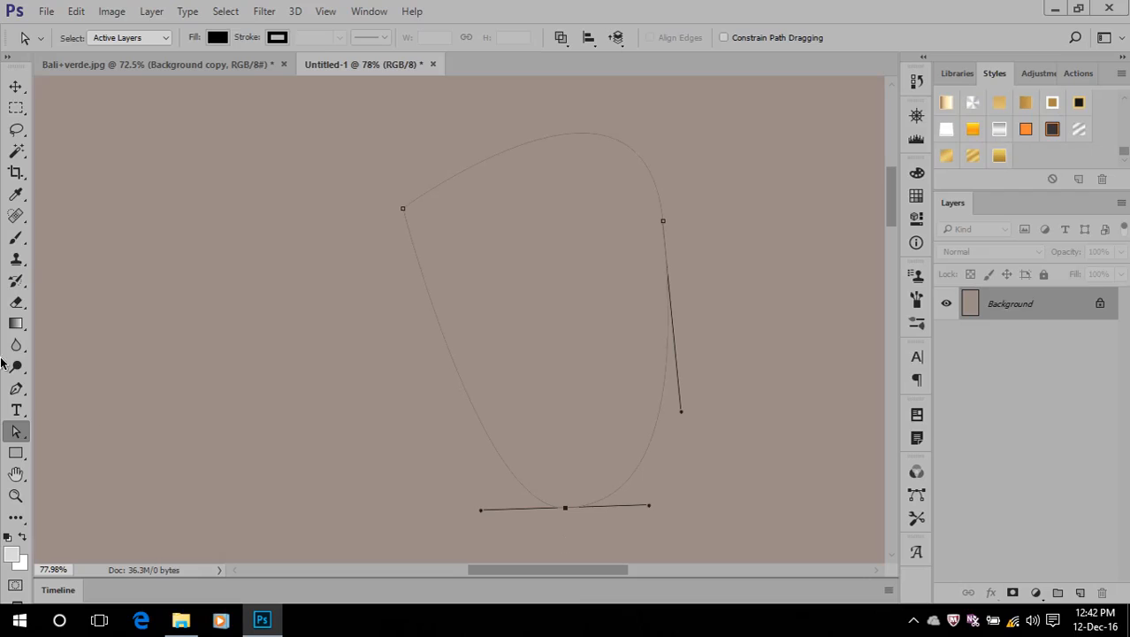
Switch to the Pen Tool and dismiss the closed curved path from the canvas
right_click(21, 432)
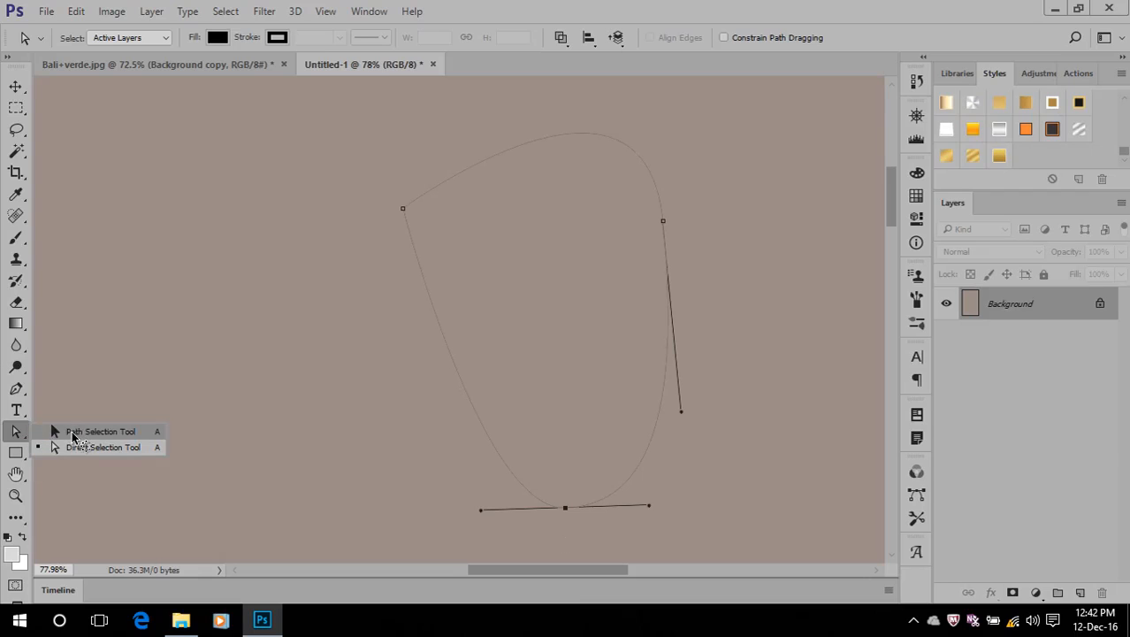
click(588, 4)
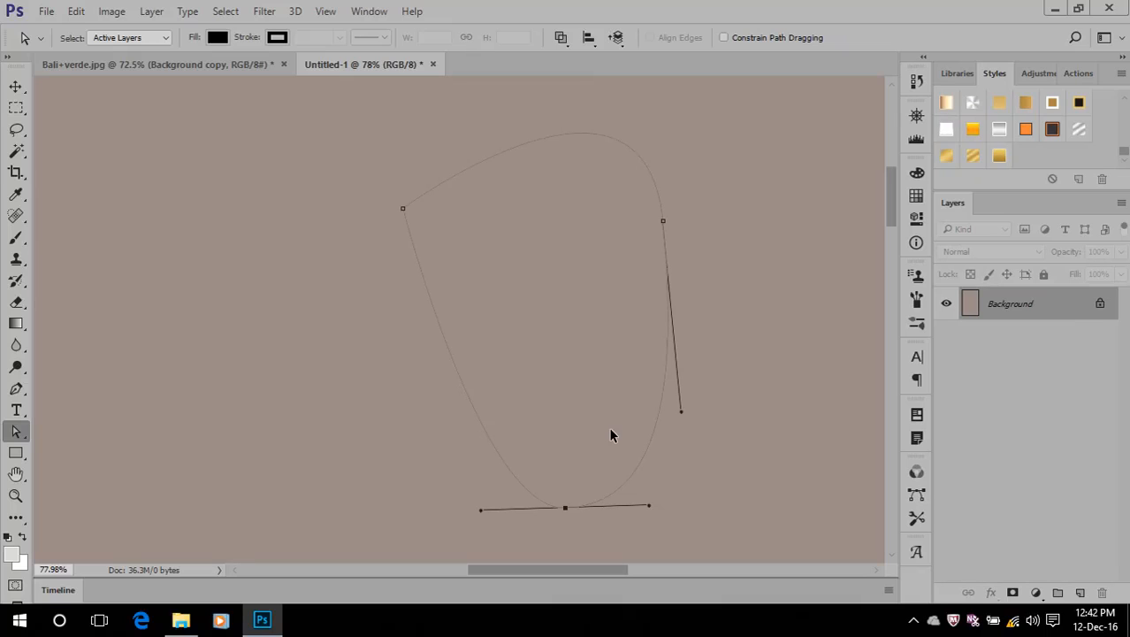
right_click(20, 432)
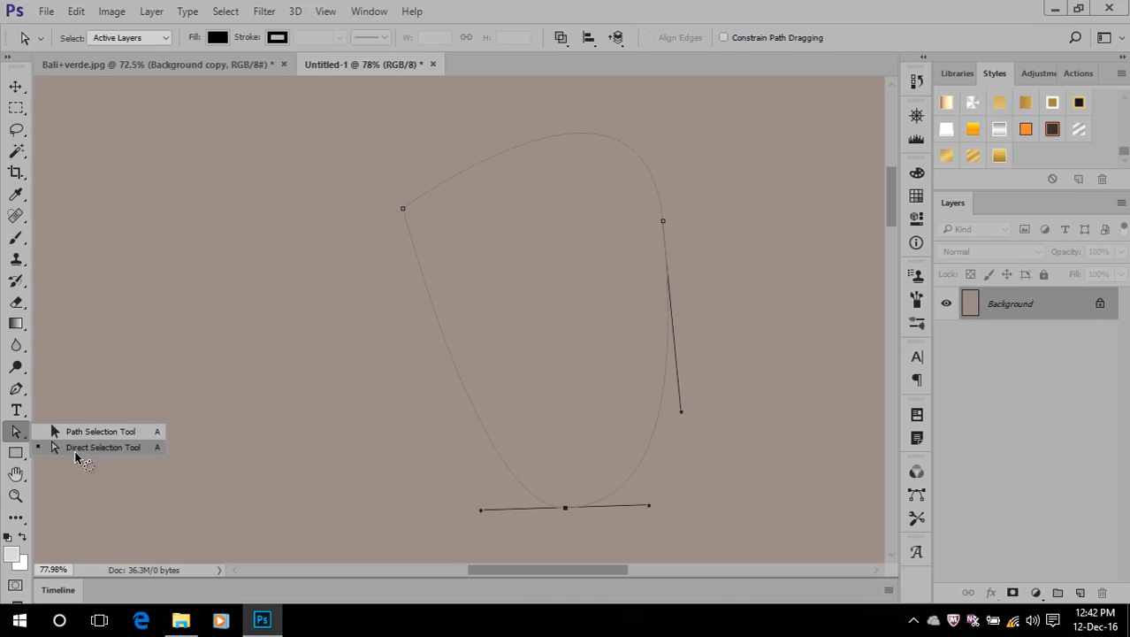
right_click(16, 388)
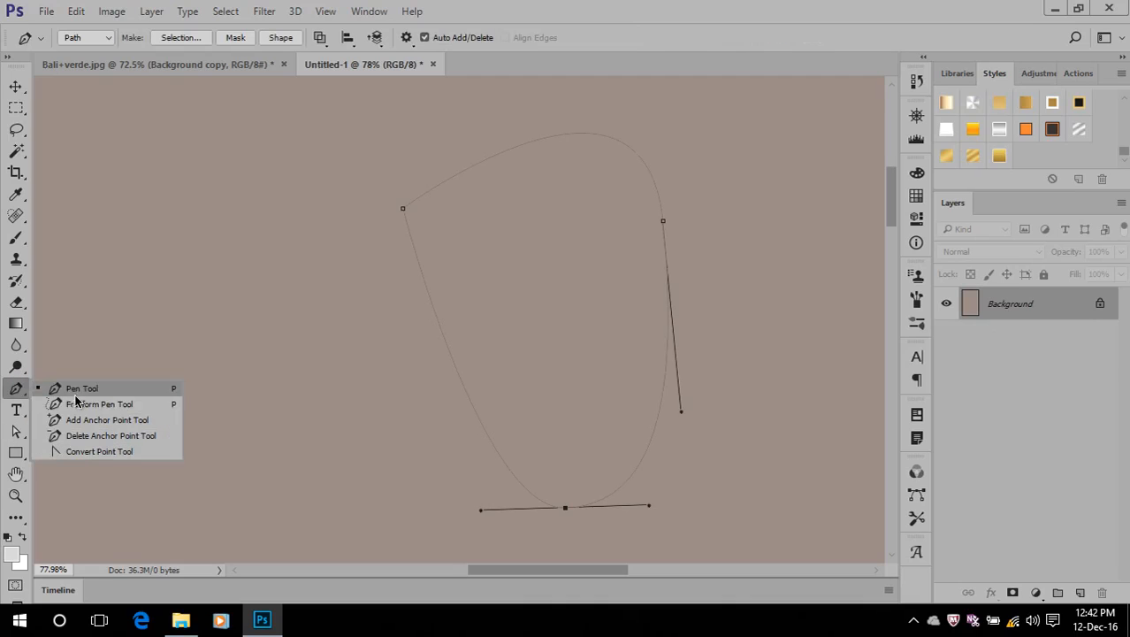
click(79, 385)
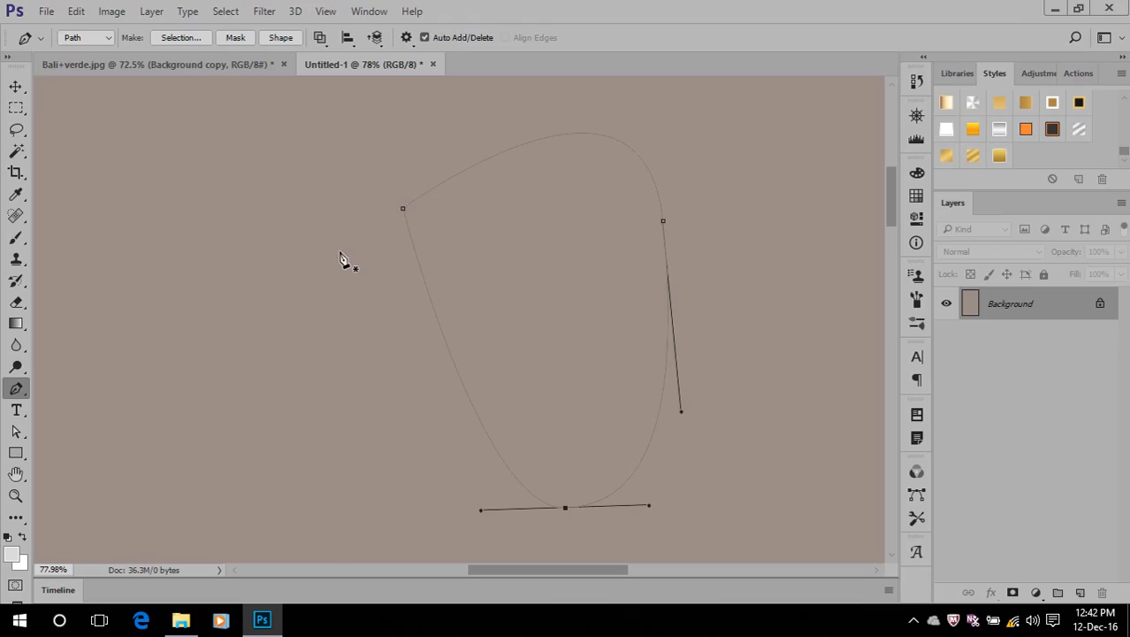
key(Escape)
key(Escape)
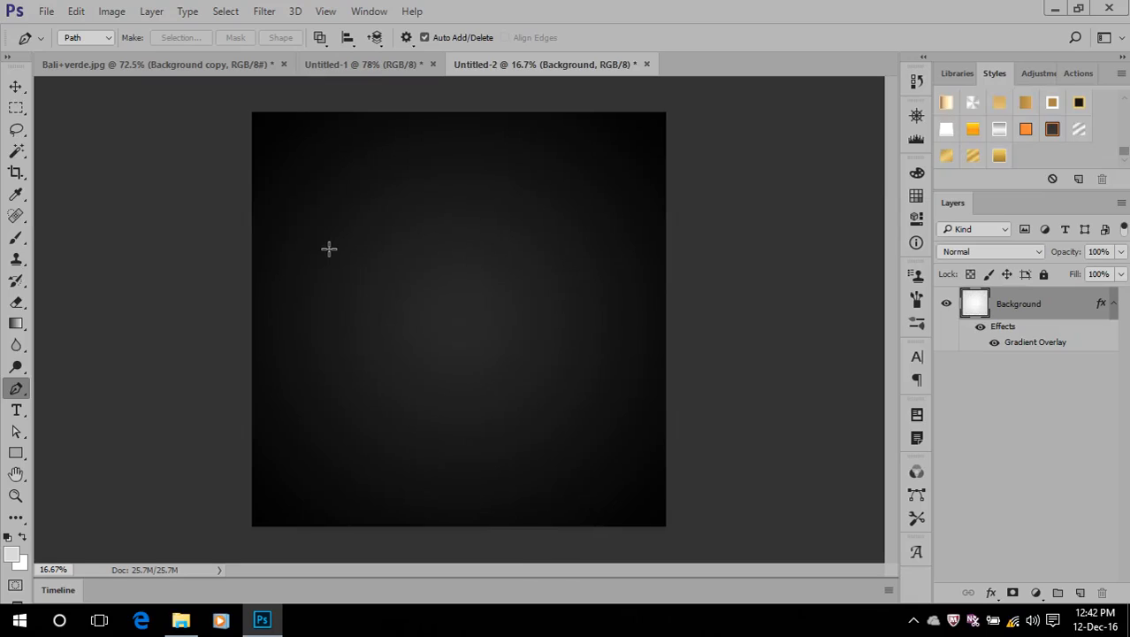
Compare the square Untitled-2 background with its layer effects off and on, and close that document without saving
scroll(298, 251, up, 1)
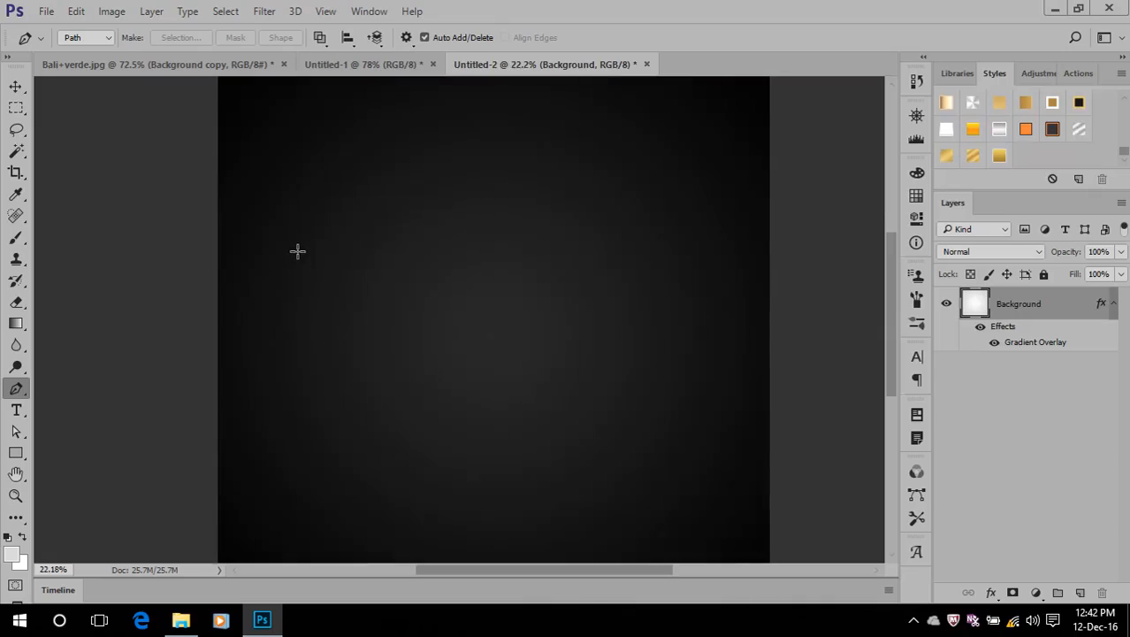
click(980, 327)
scroll(397, 267, up, 2)
scroll(397, 267, down, 1)
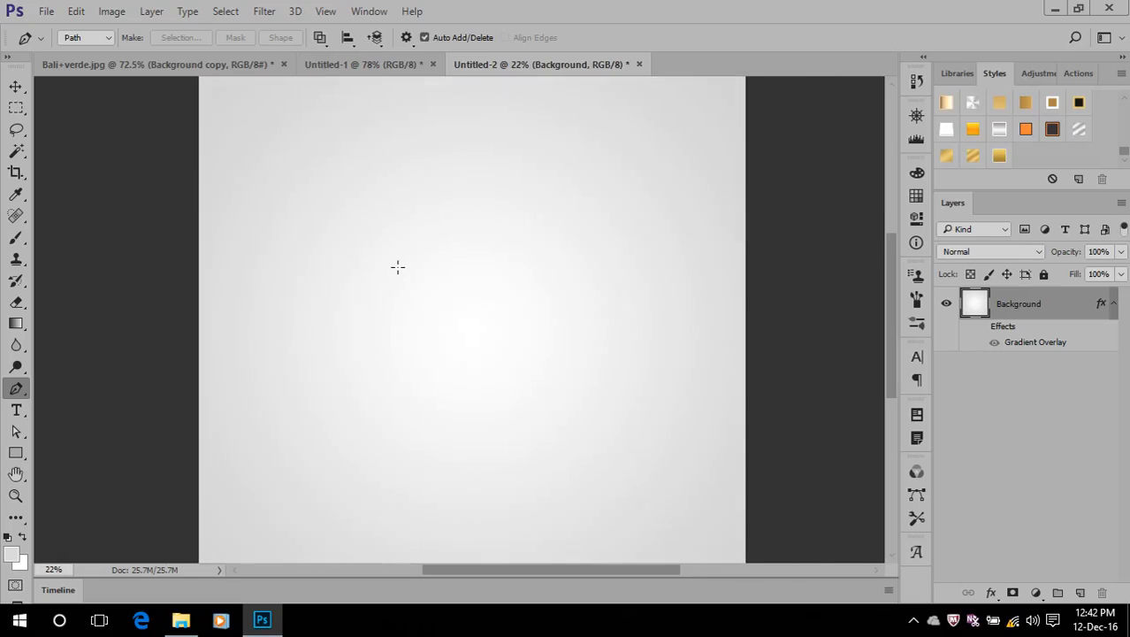
click(980, 327)
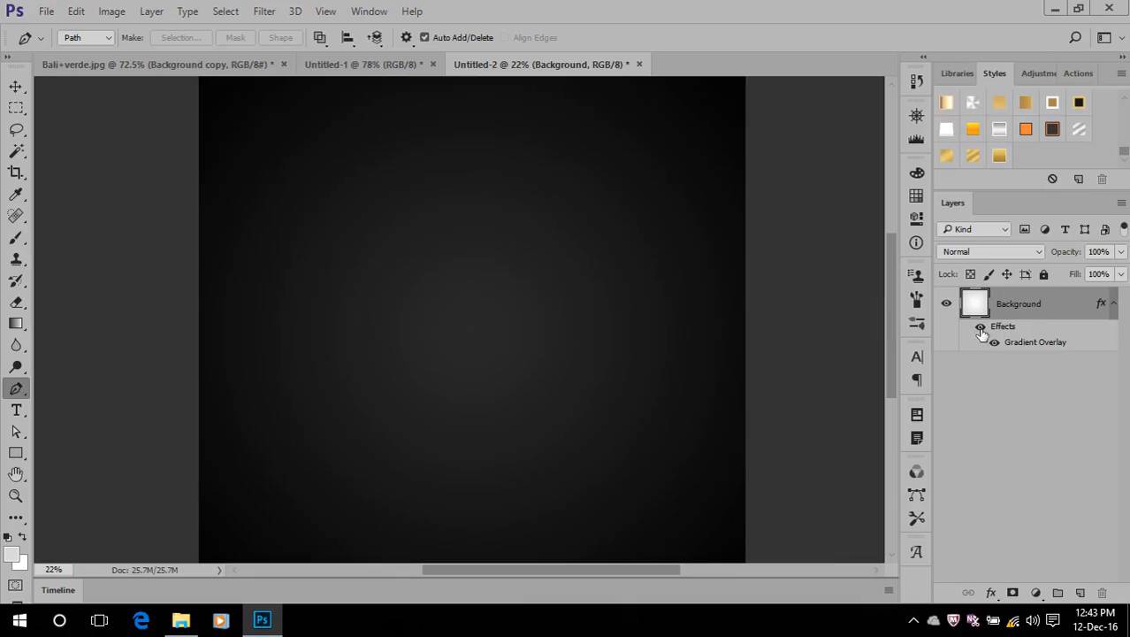
click(640, 63)
click(590, 248)
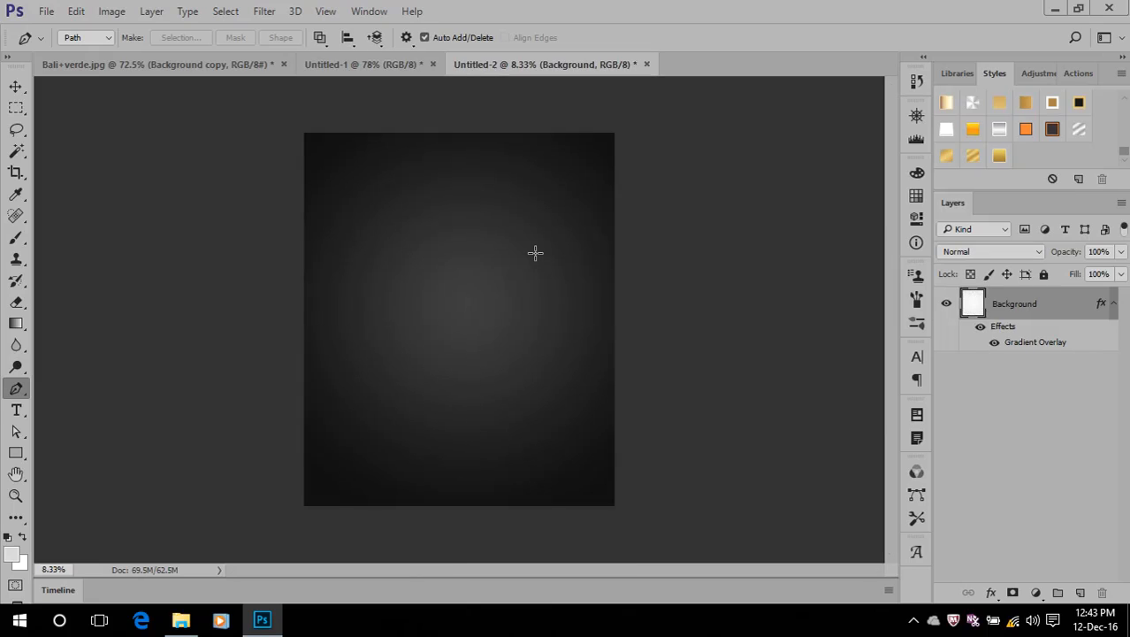
Toggle the portrait Untitled-2 background's Gradient Overlay off and on, and close the document without saving
scroll(437, 259, up, 1)
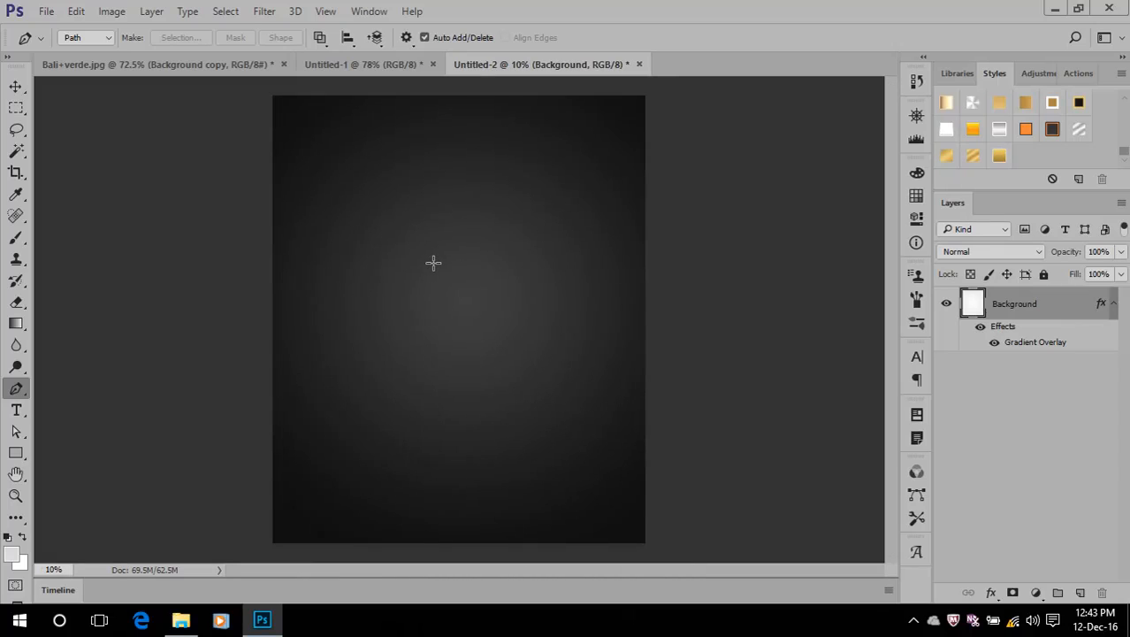
click(980, 326)
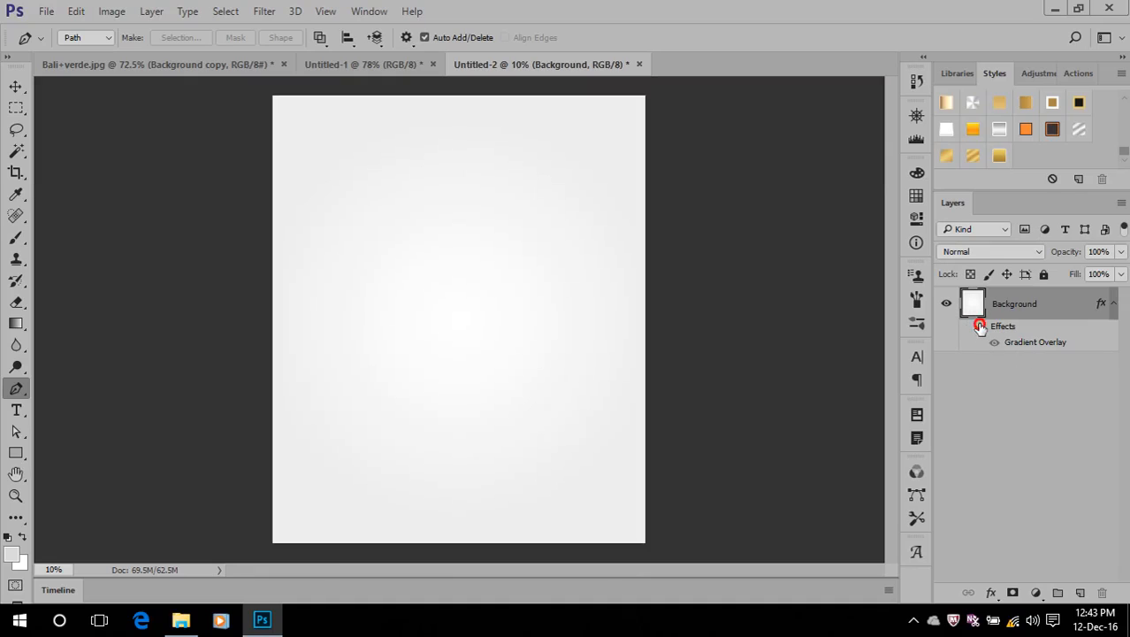
click(979, 326)
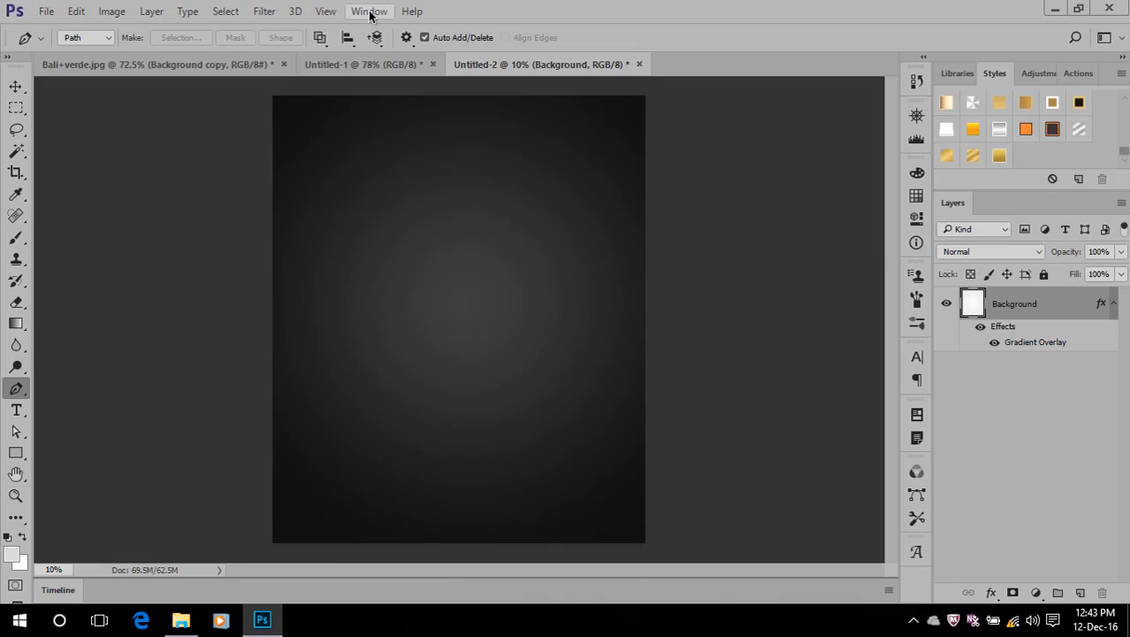
click(640, 65)
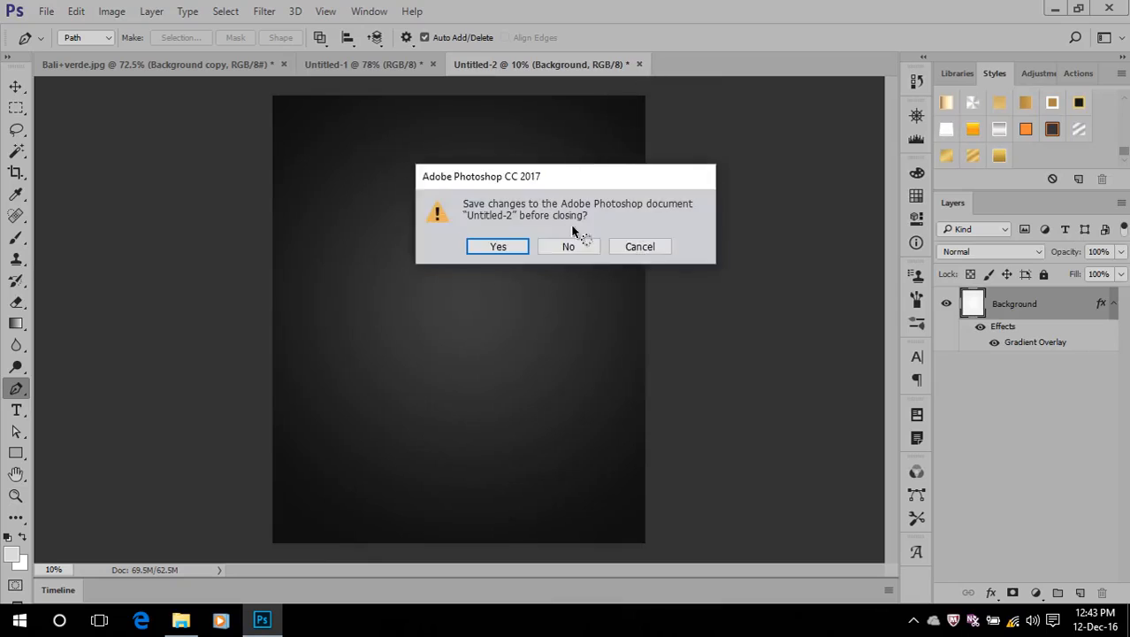
click(571, 245)
Close the Untitled-1 and Bali+verde.jpg documents without saving their changes
click(434, 64)
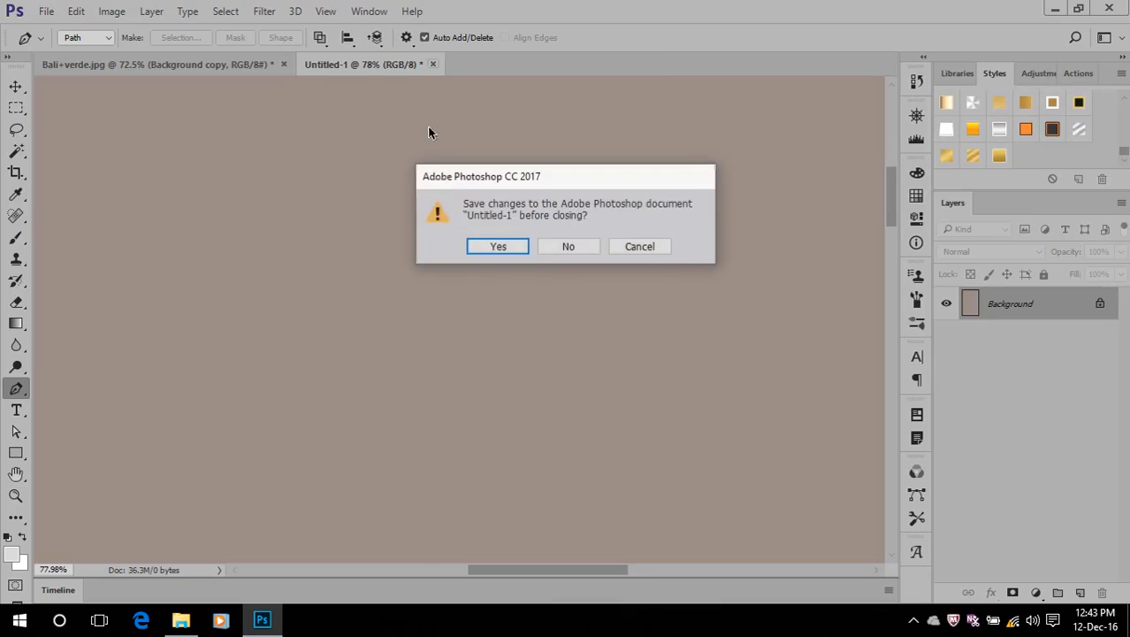
click(568, 247)
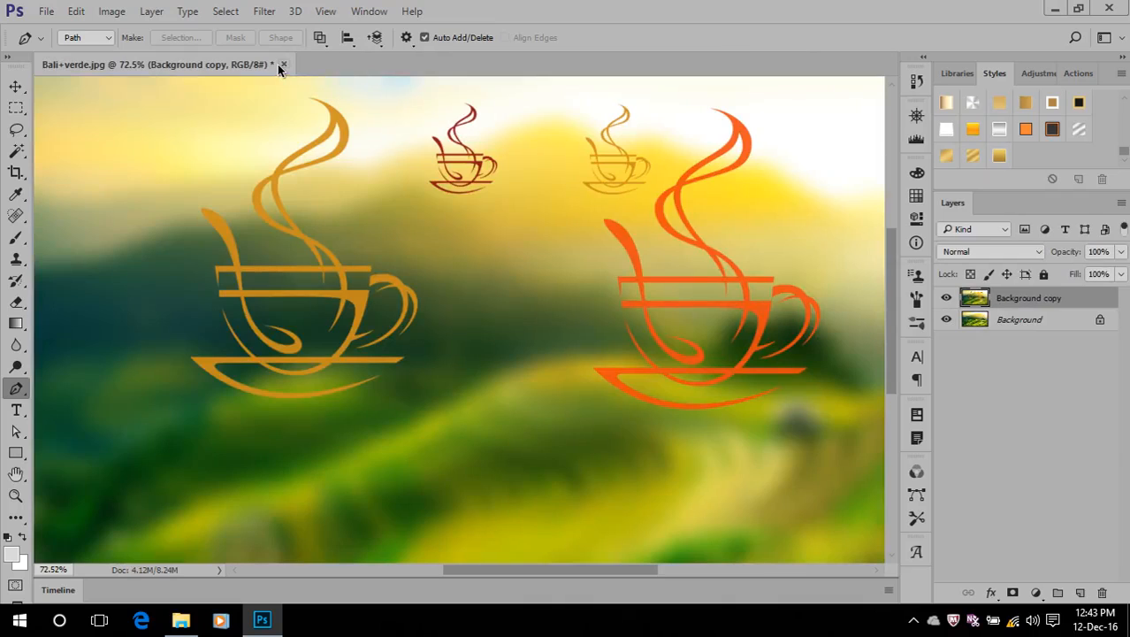
click(282, 64)
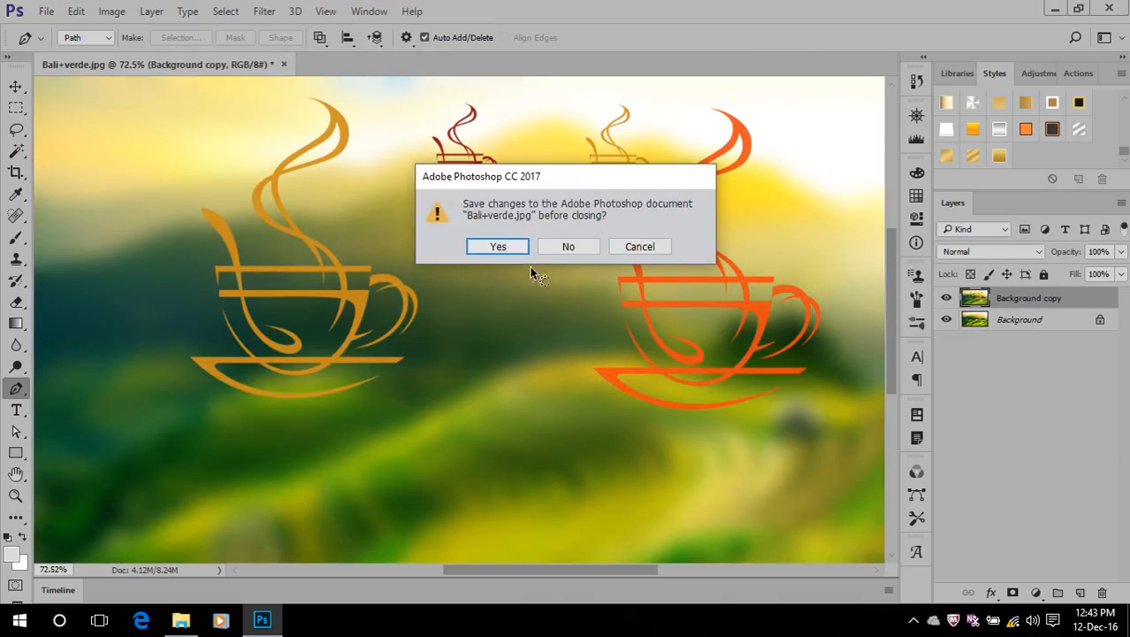
click(568, 246)
Try to open the Abstract-nature image from the recent files
scroll(570, 248, down, 5)
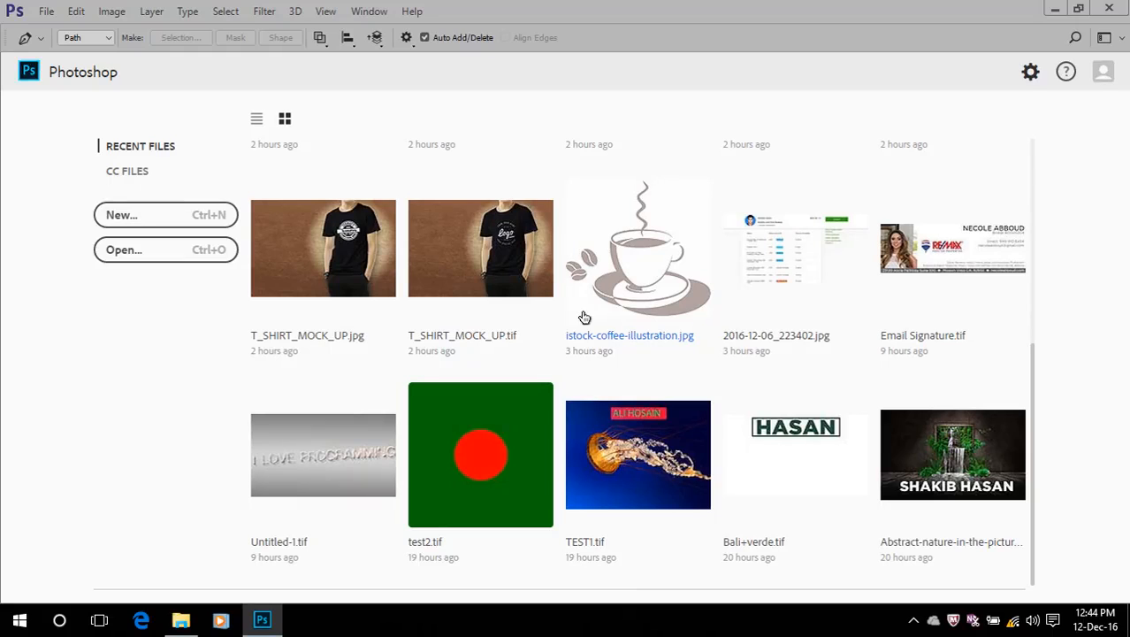
click(139, 216)
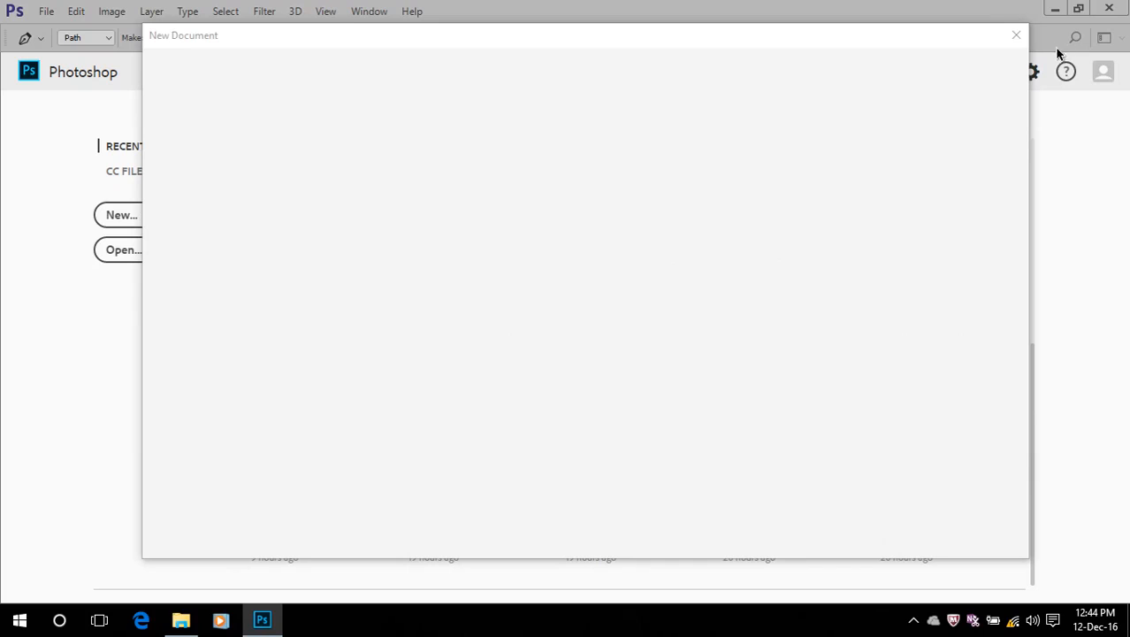
click(1016, 35)
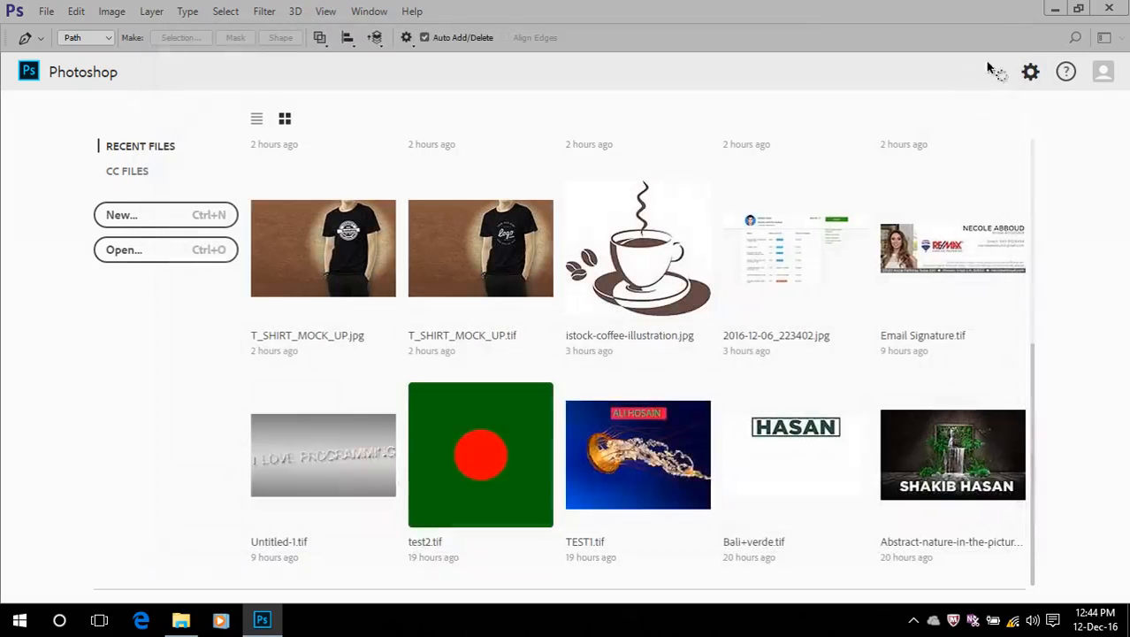
click(971, 466)
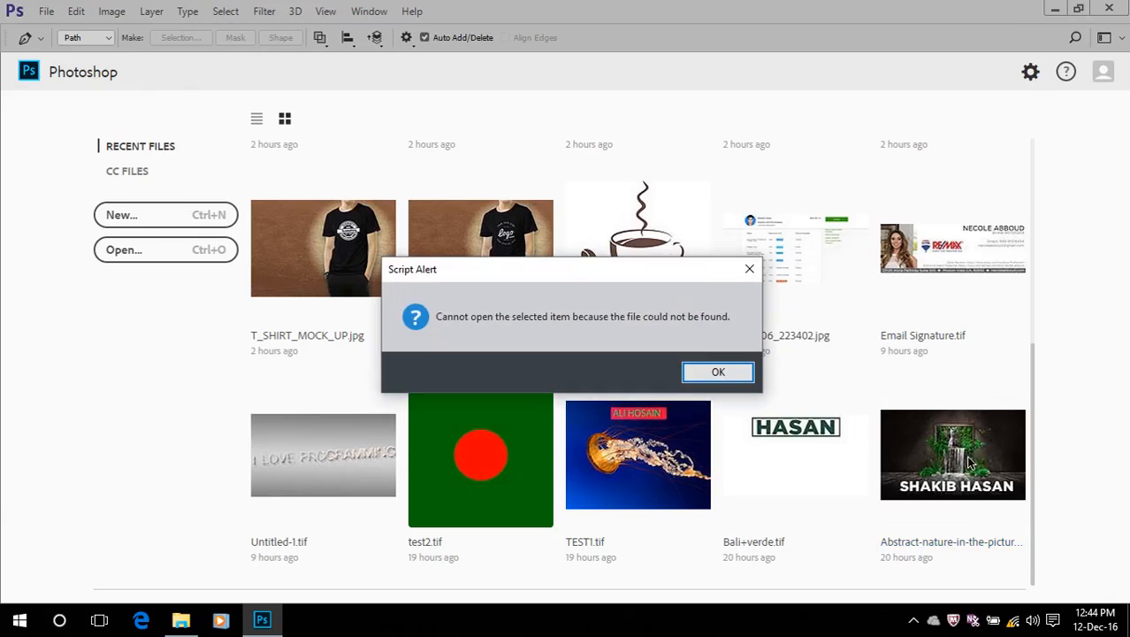
click(717, 372)
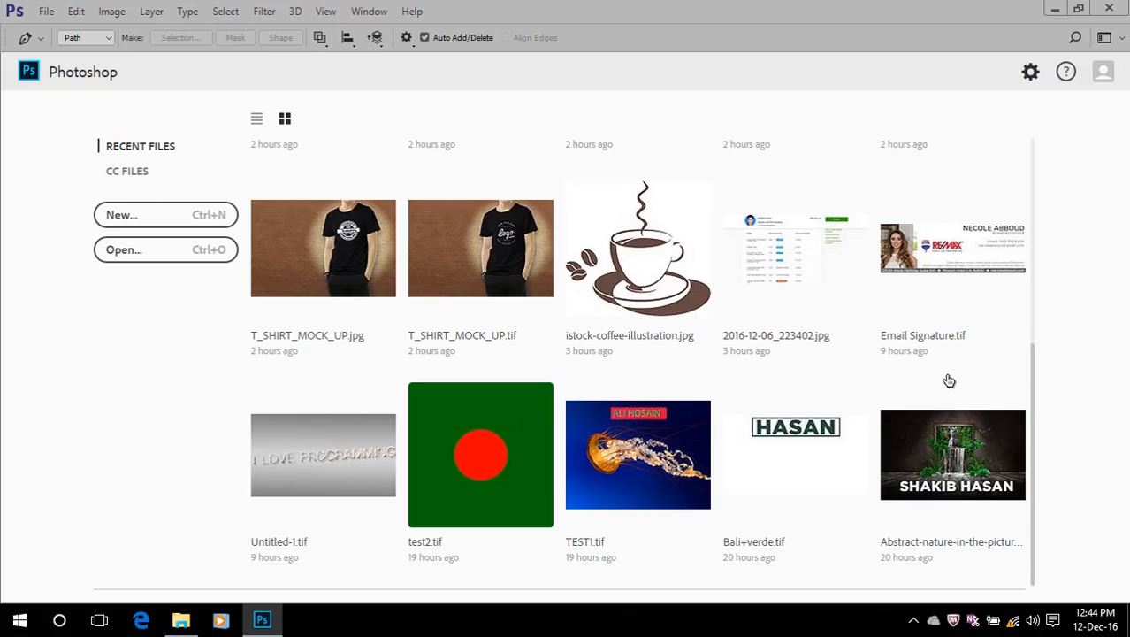
Open Bali+verde.jpg from the recent files and switch to the Move Tool
scroll(1035, 400, up, 4)
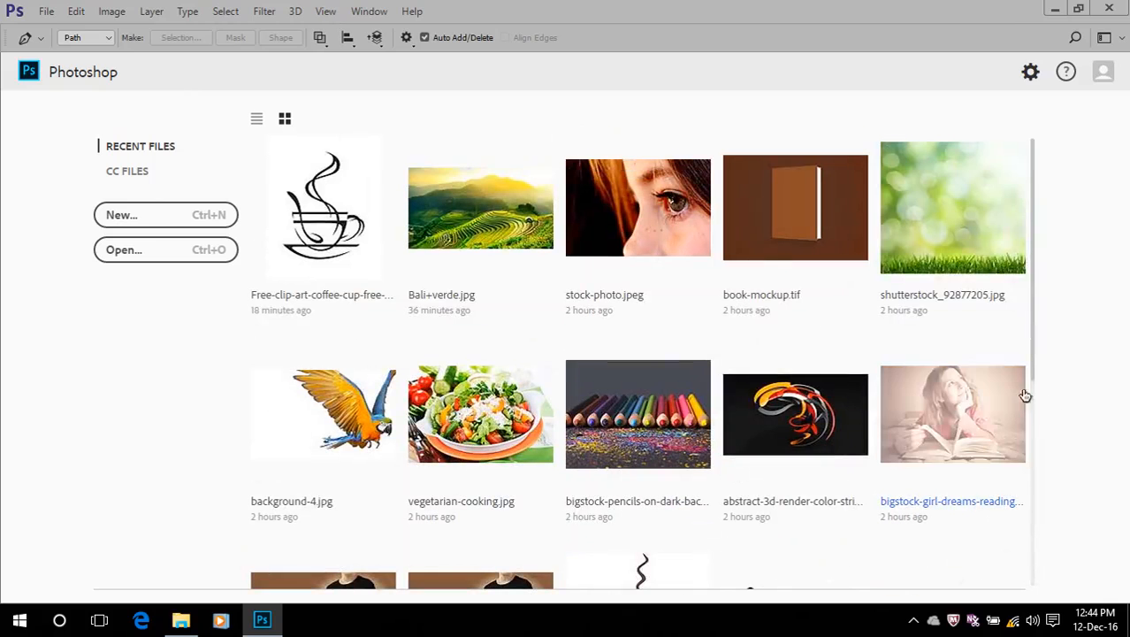
click(501, 232)
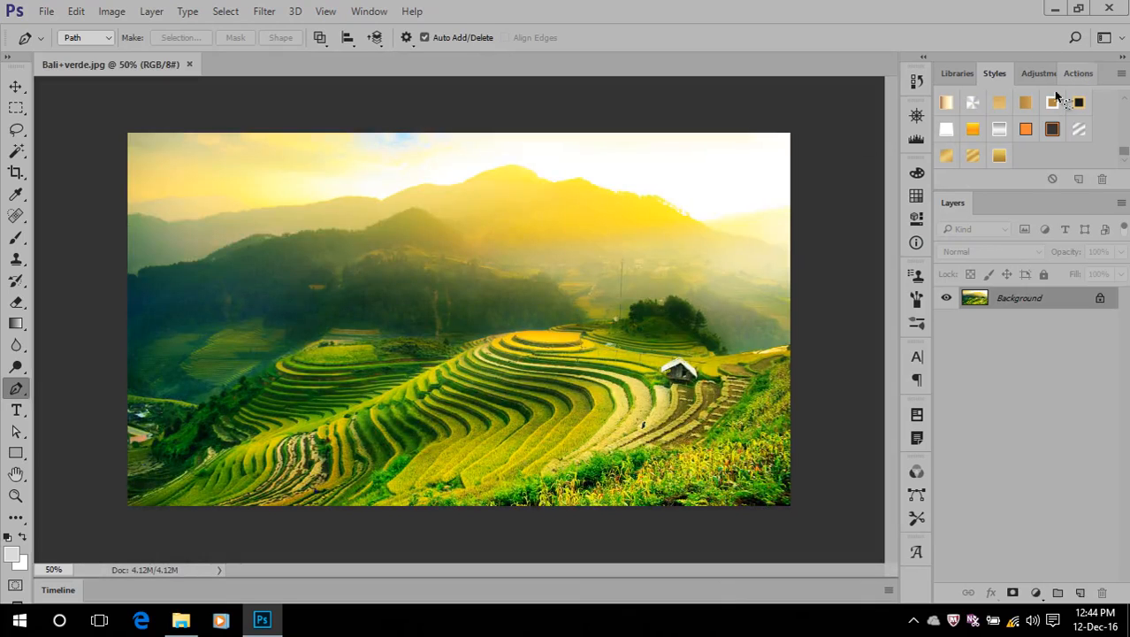
click(15, 86)
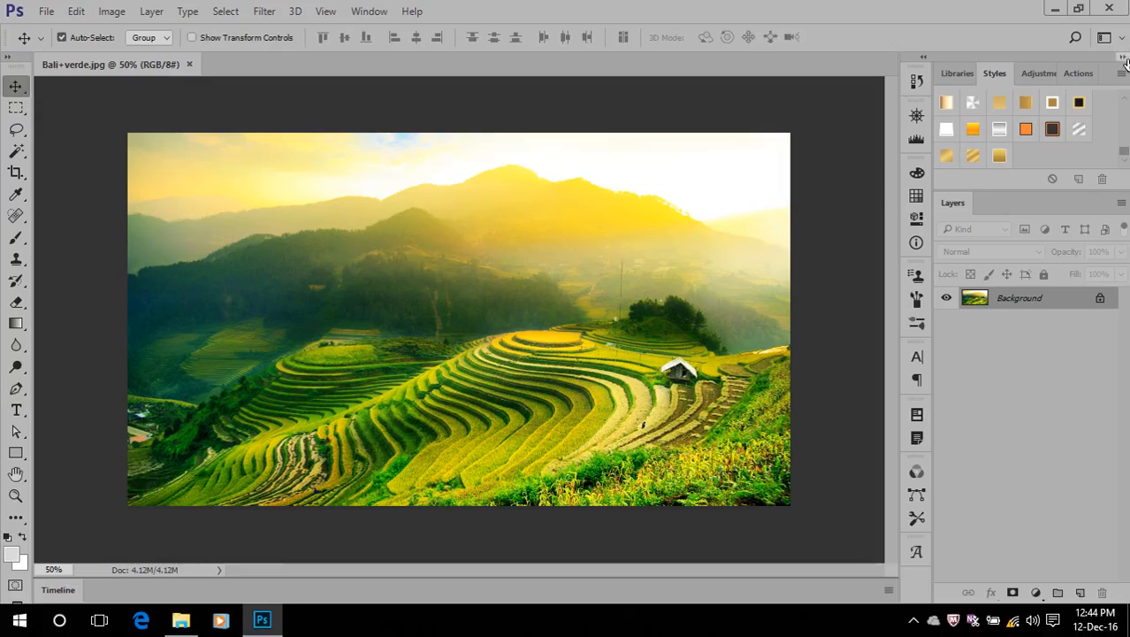
Show the list of action sets, collapse the expanded custom set, and select the Default Actions set
click(1076, 75)
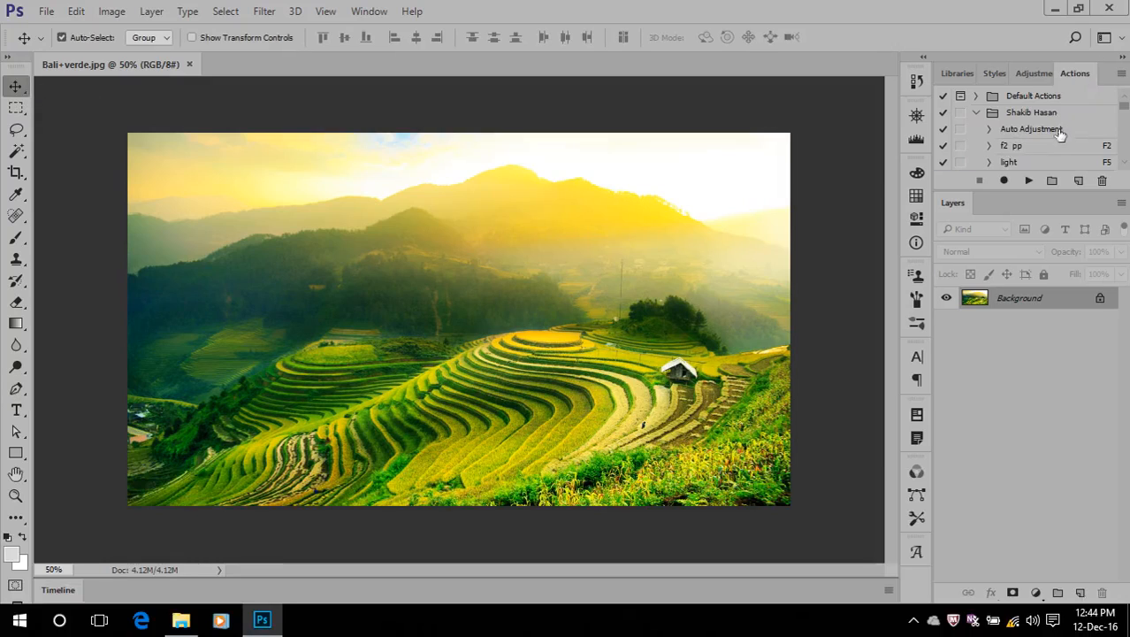
scroll(1018, 164, down, 1)
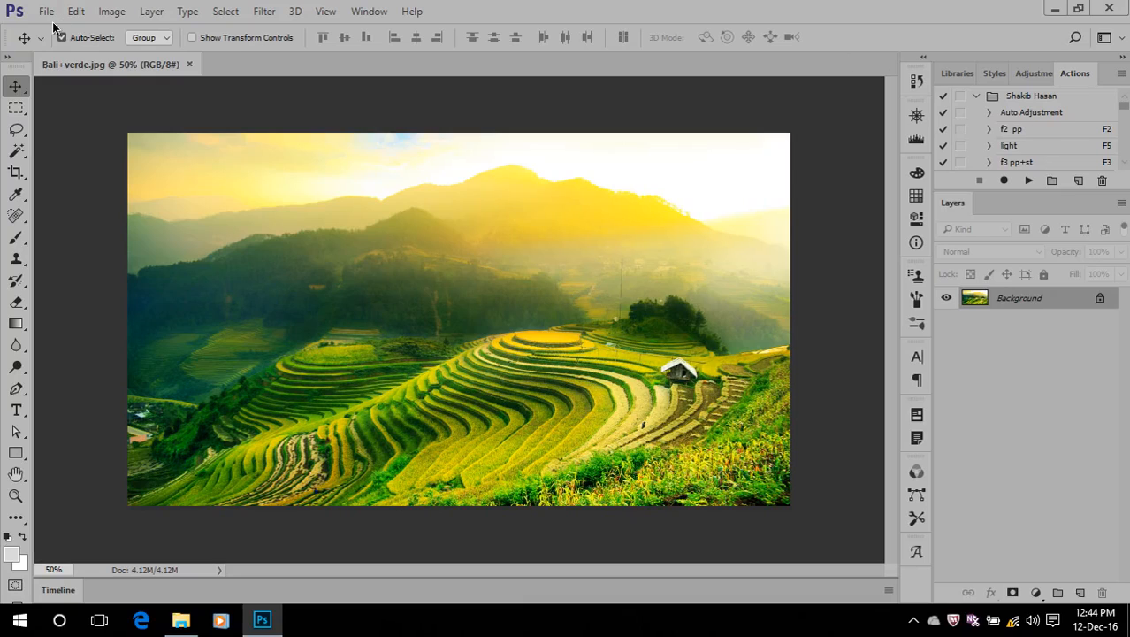
click(977, 98)
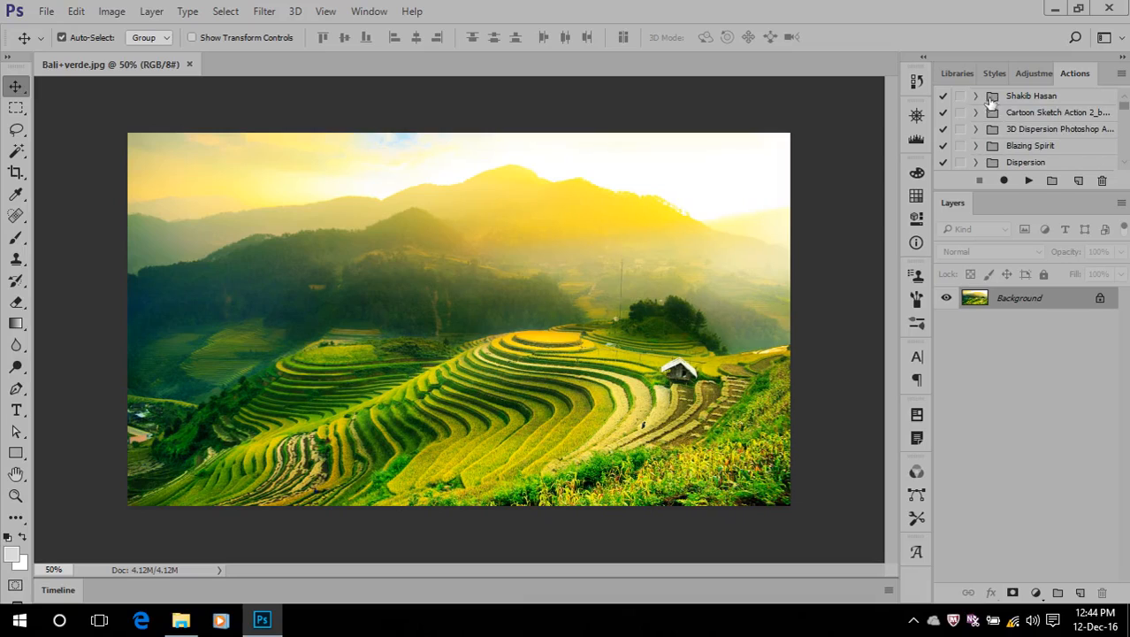
scroll(1030, 97, up, 1)
click(1025, 97)
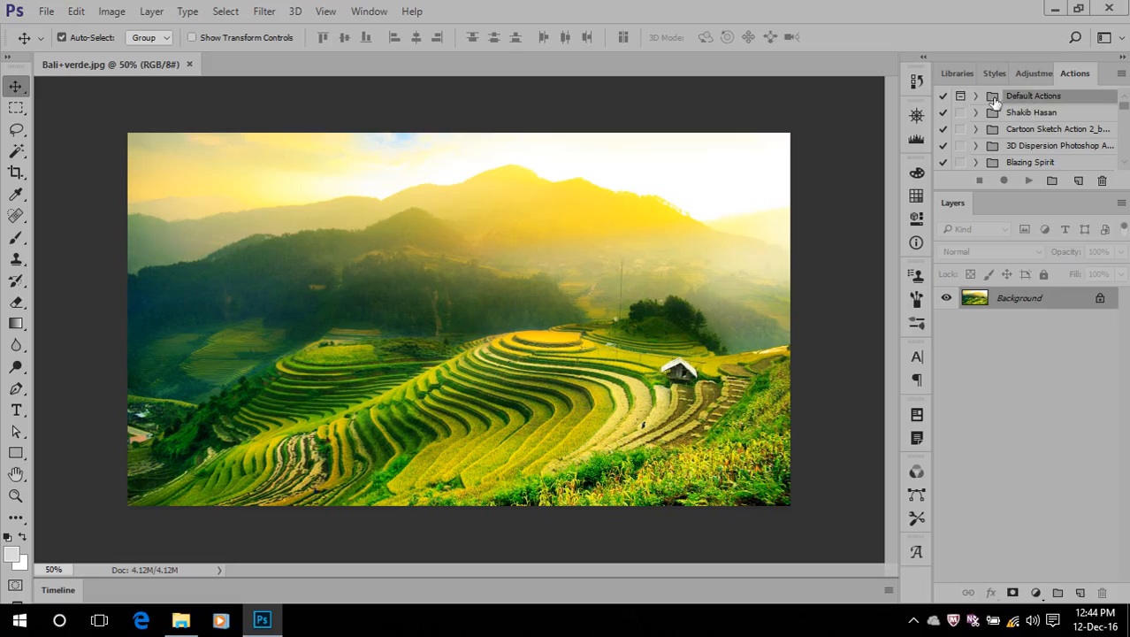
Create a new action set named "My action"
click(1051, 180)
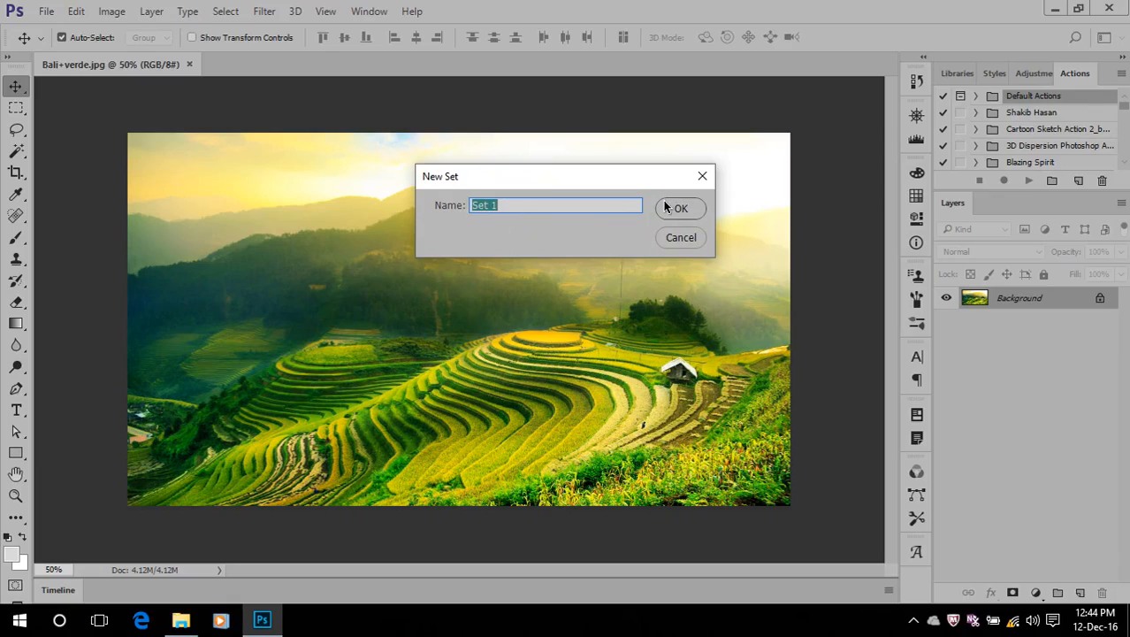
text(mY)
key(BackSpace)
key(BackSpace)
key(BackSpace)
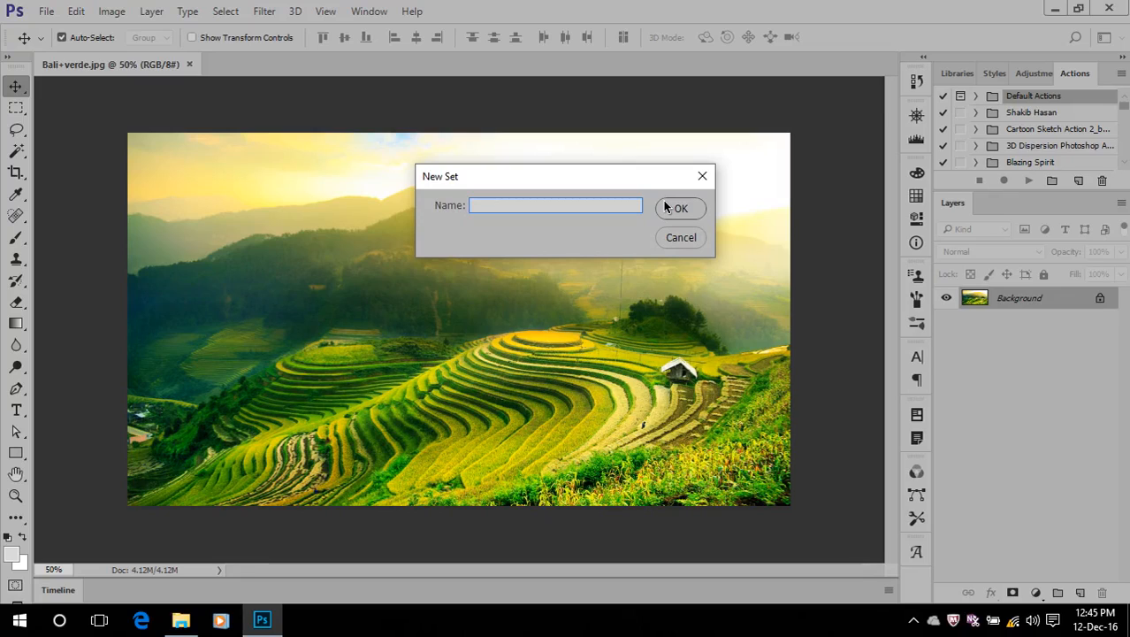
text(My style)
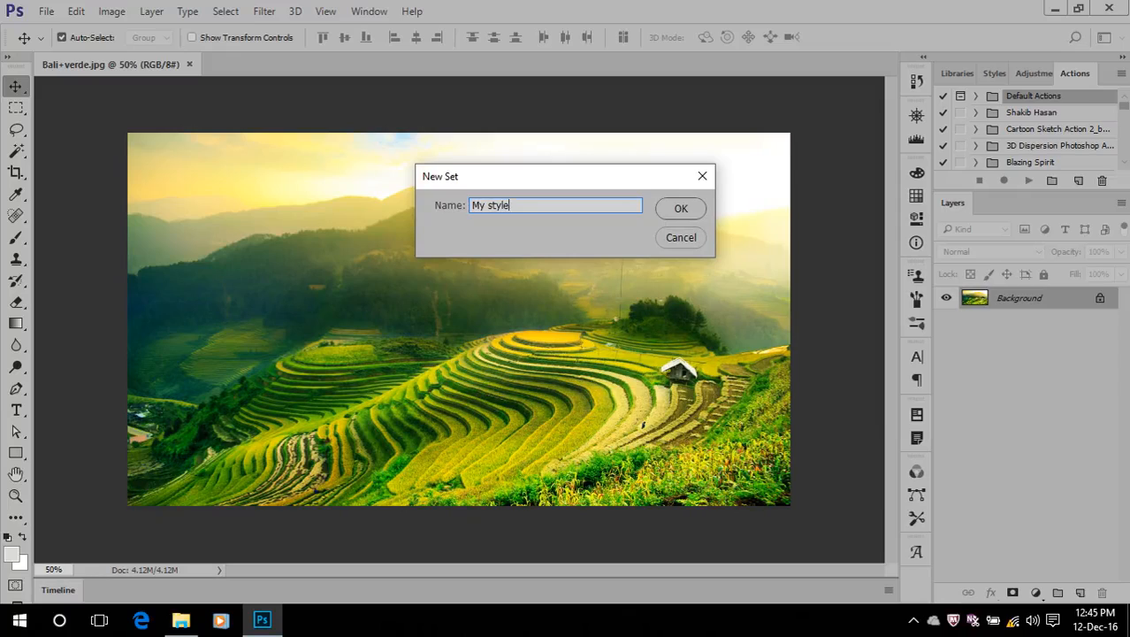
key(BackSpace)
key(BackSpace)
key(BackSpace)
key(BackSpace)
key(BackSpace)
text(a)
text(tion)
click(681, 211)
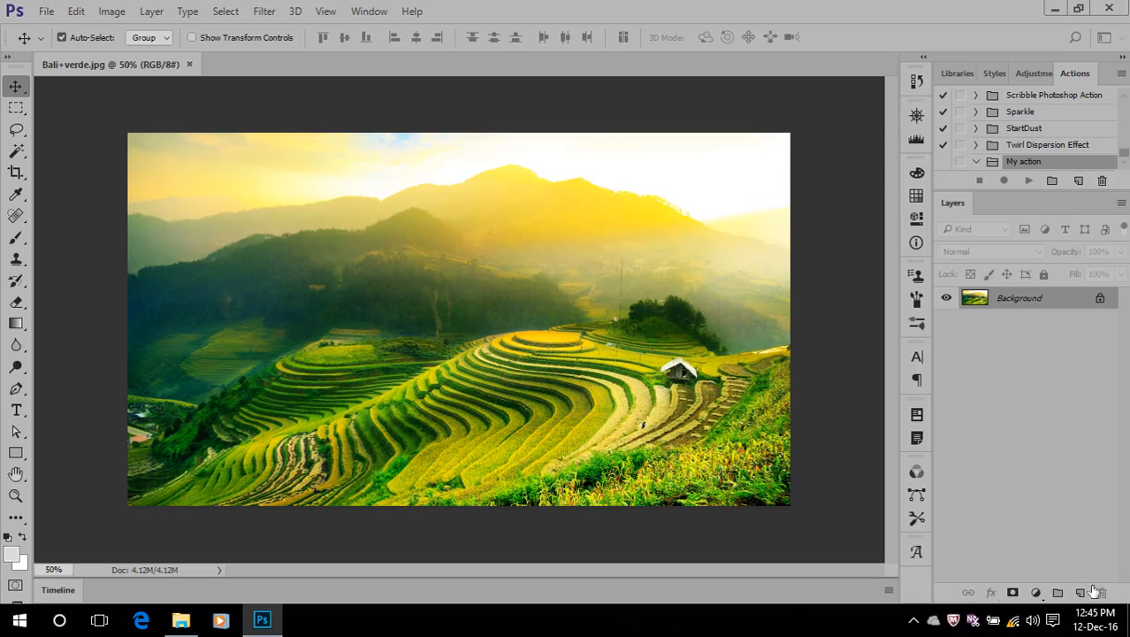
Start recording a new action named "New doc" in the My action set, assigned to function key F3 with Shift and Control
click(1078, 180)
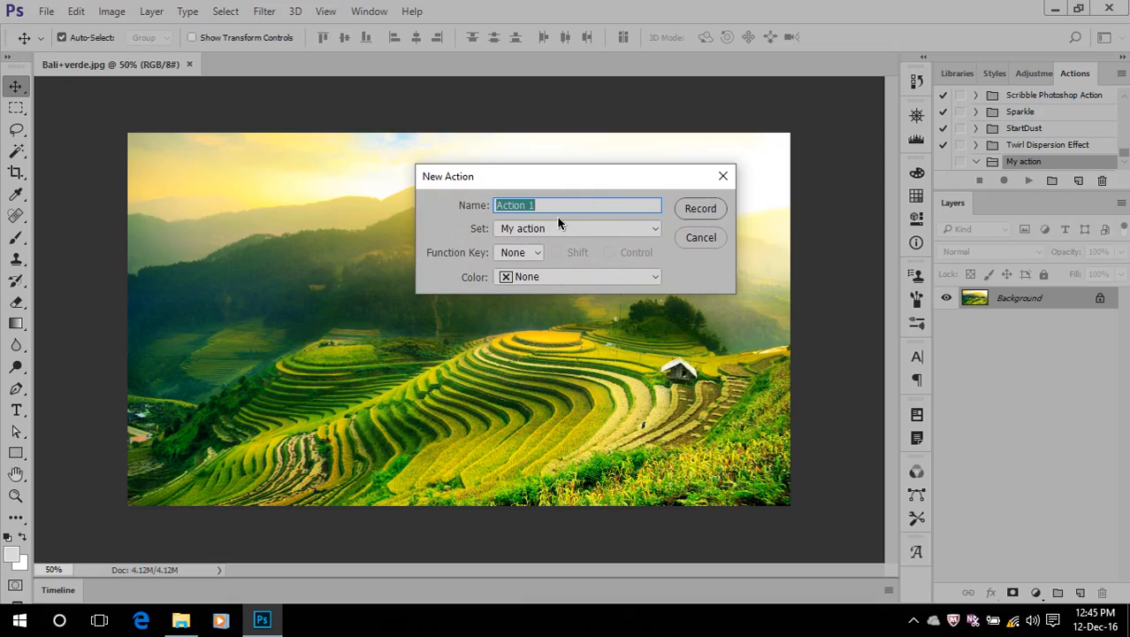
text(New doc)
click(527, 257)
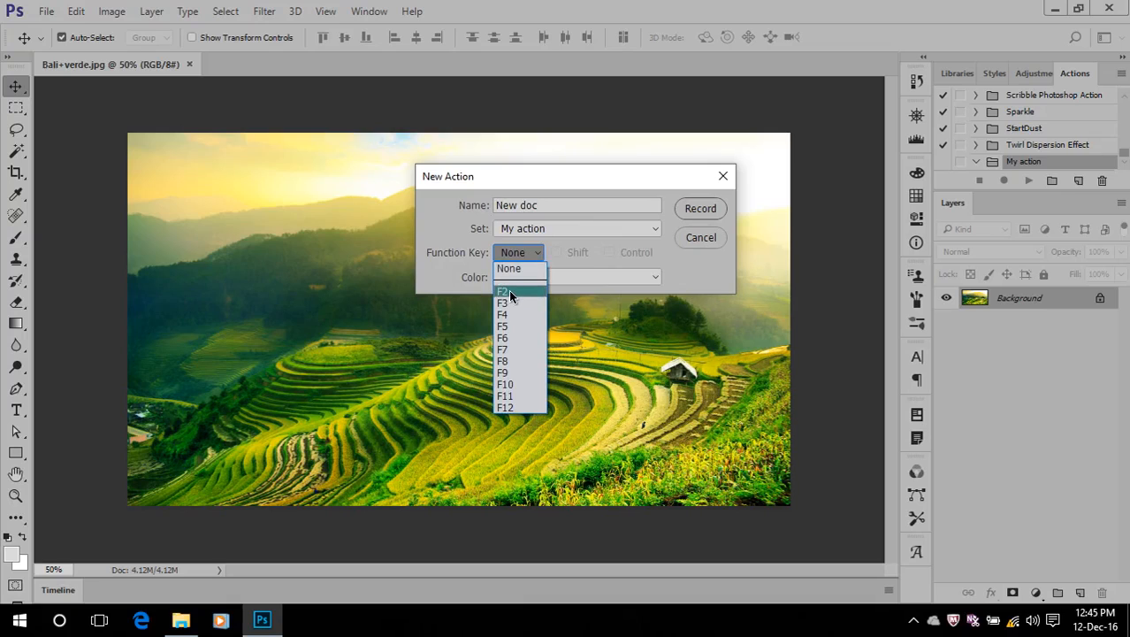
click(506, 291)
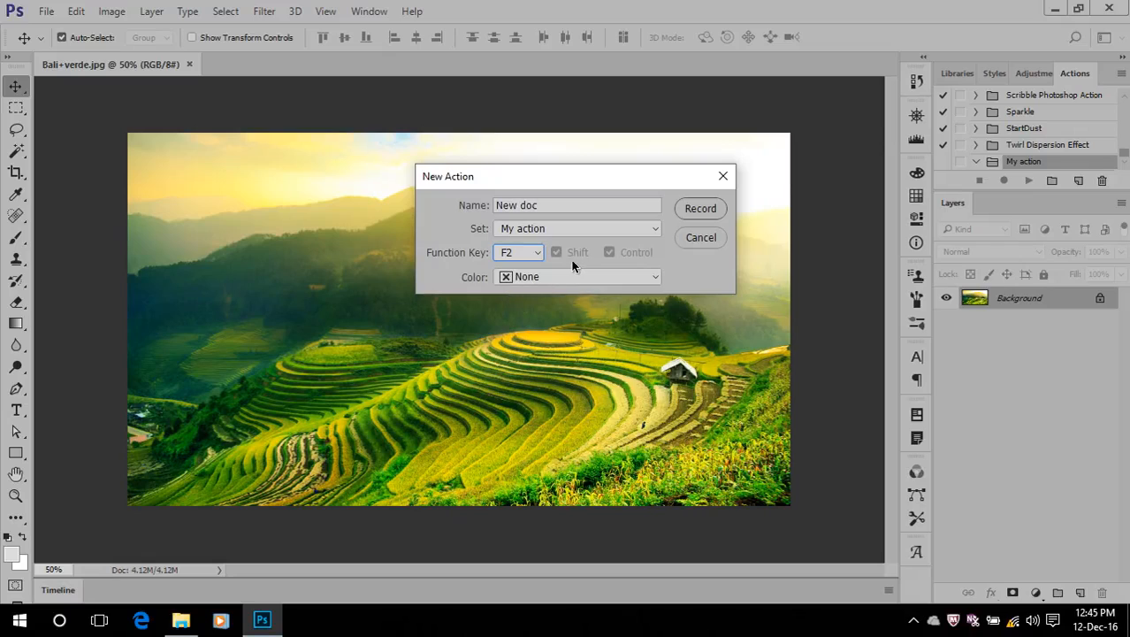
click(535, 252)
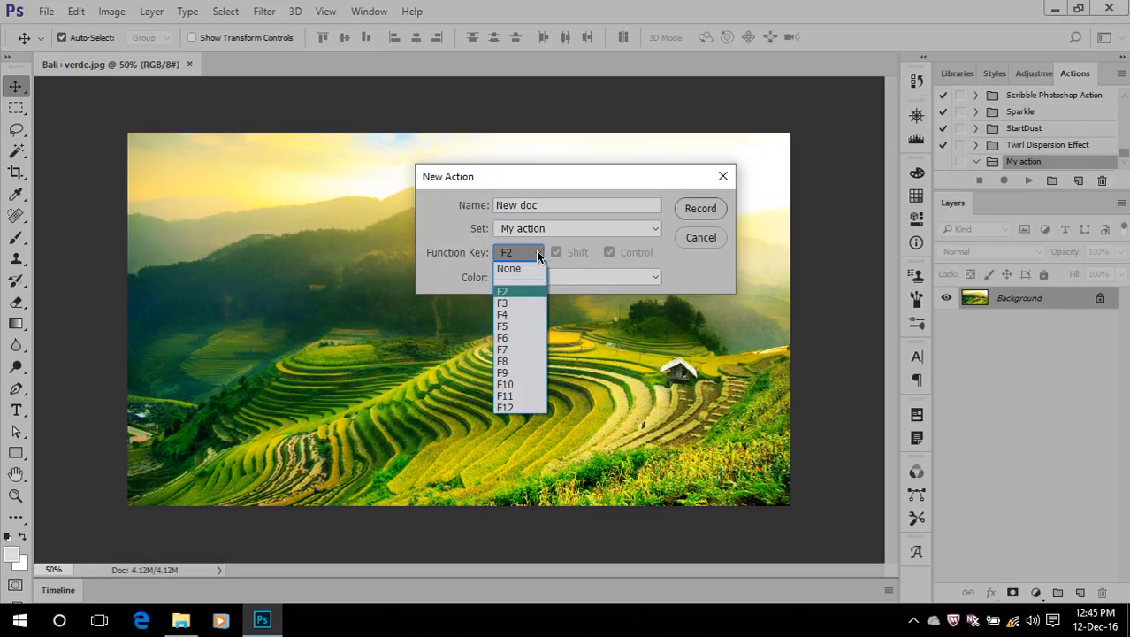
click(511, 304)
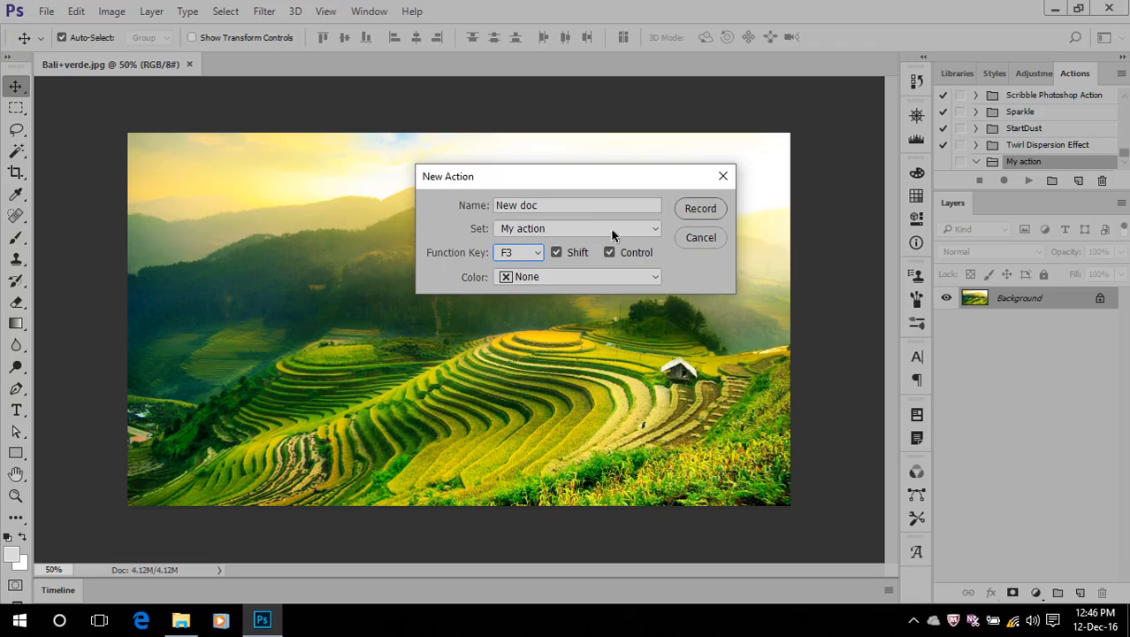
click(688, 211)
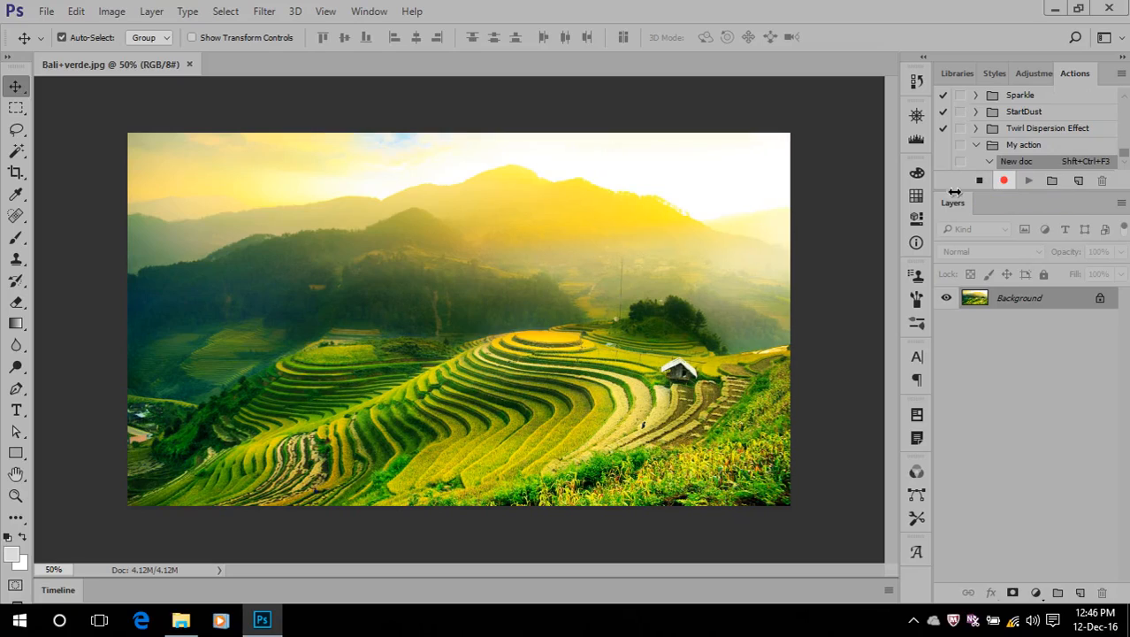
Create a new 3000 x 3000 pixel document at 300 pixels/inch with a white background
click(46, 11)
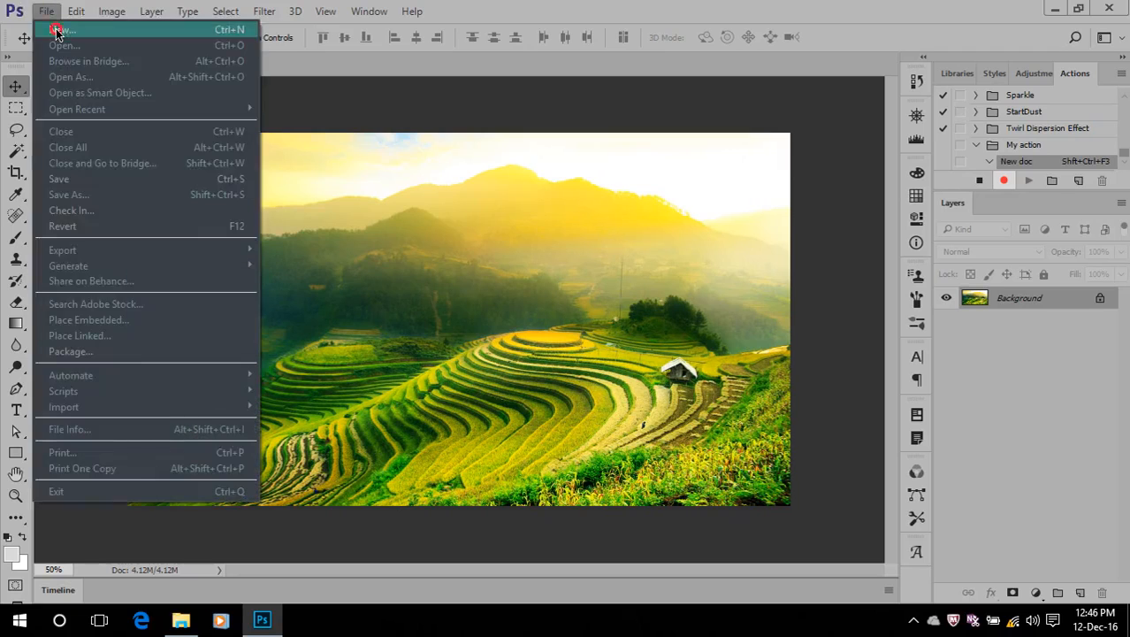
click(56, 30)
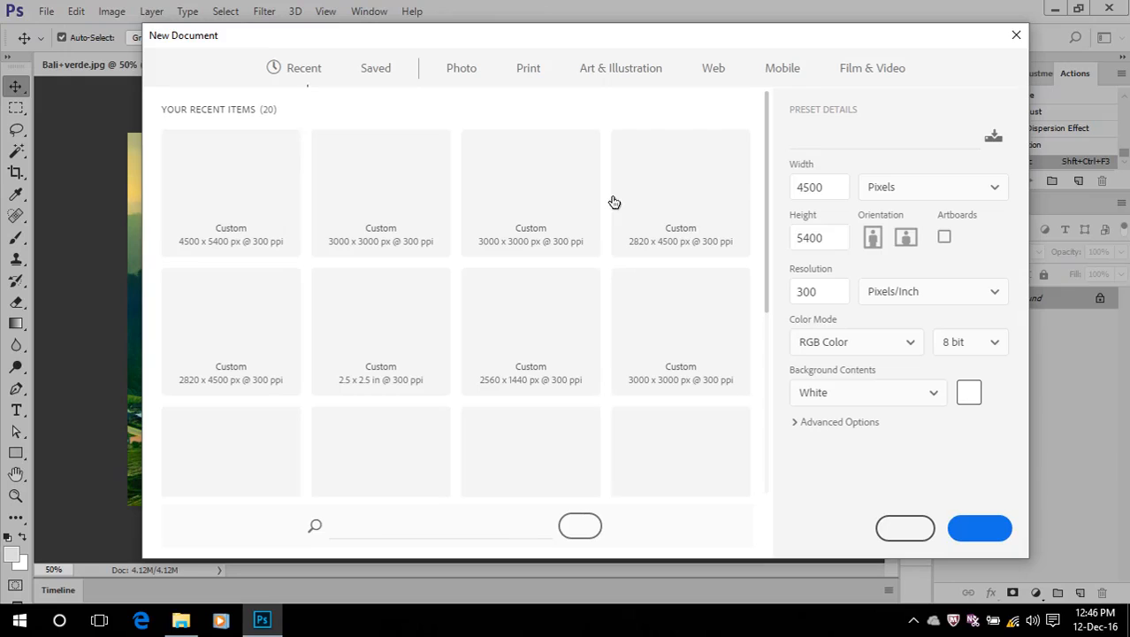
drag(825, 188, 779, 191)
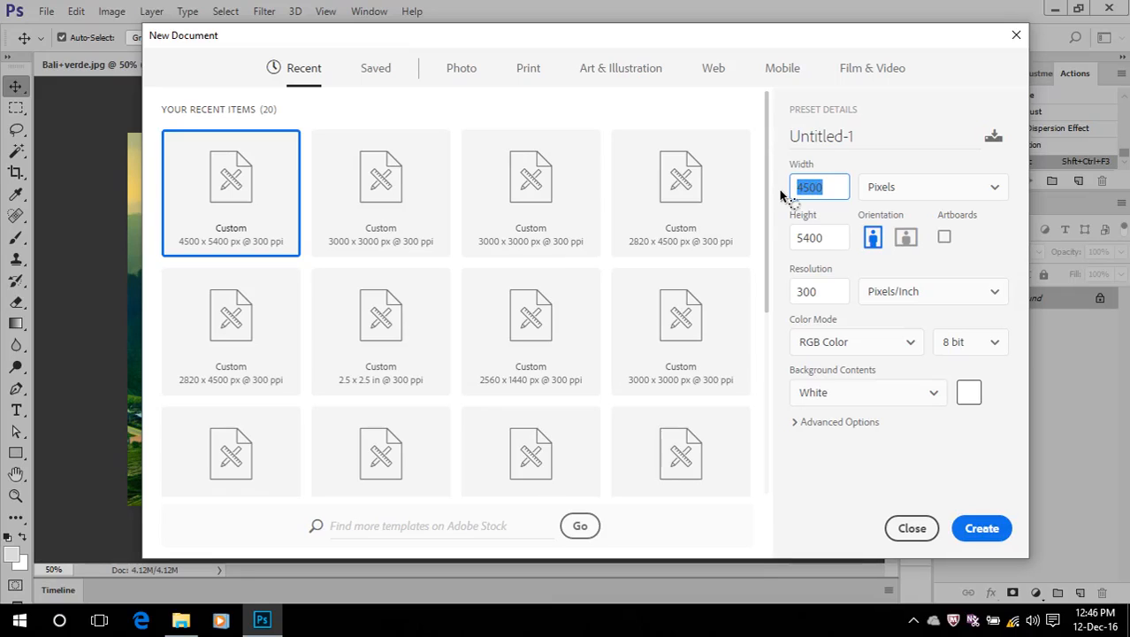
text(300)
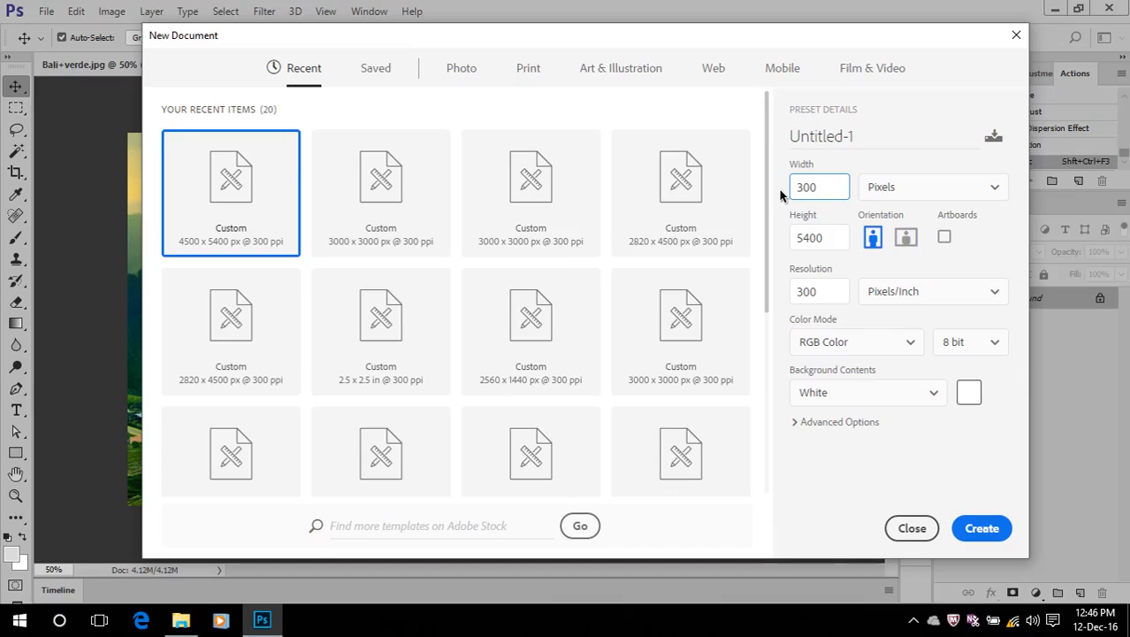
text(0)
click(821, 235)
text(3000)
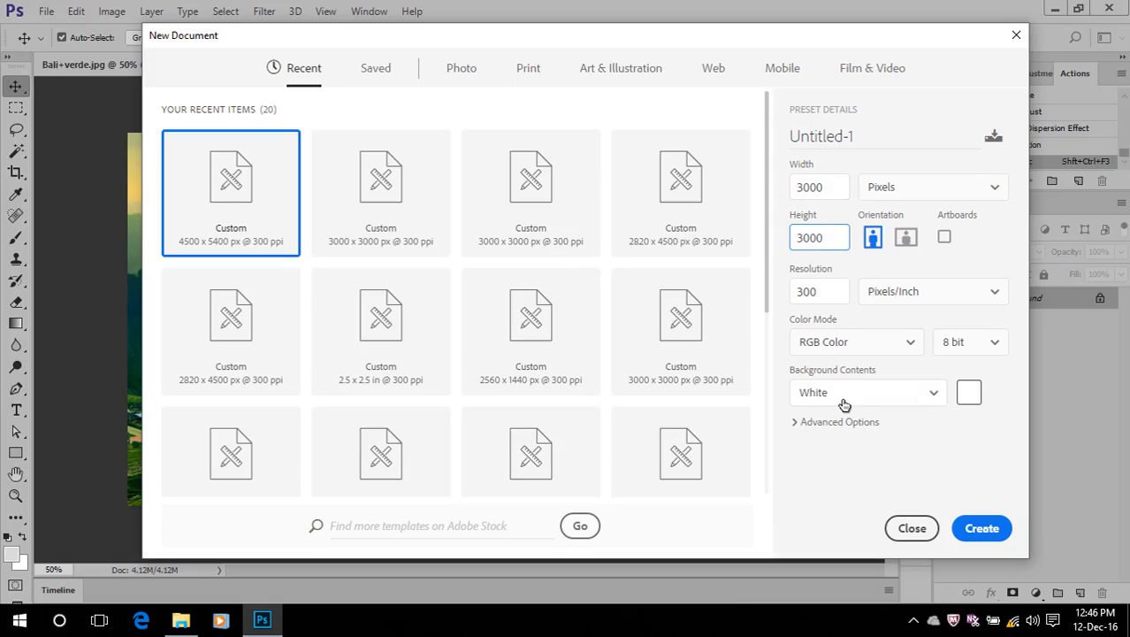
click(974, 529)
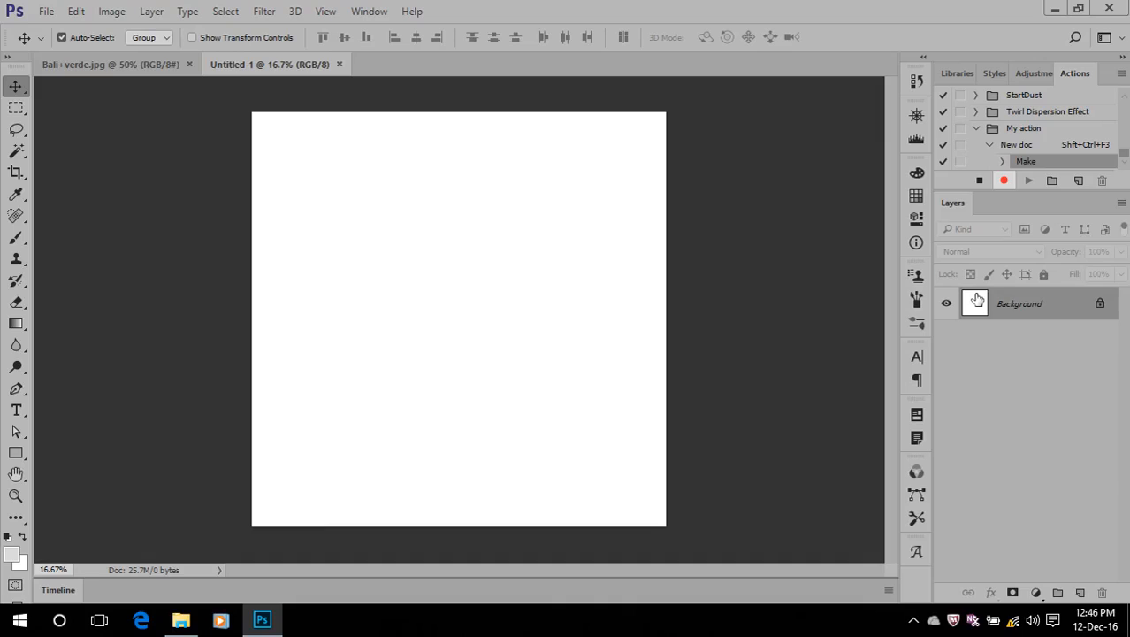
Unlock the new document's background layer and rename it "Background"
click(1100, 306)
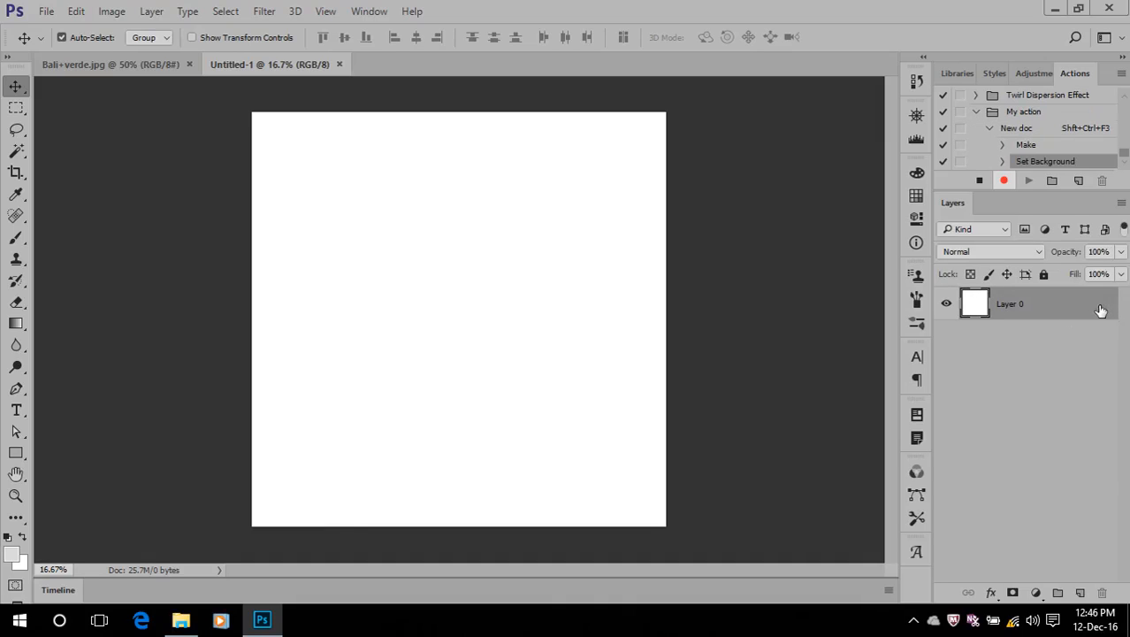
double_click(1010, 304)
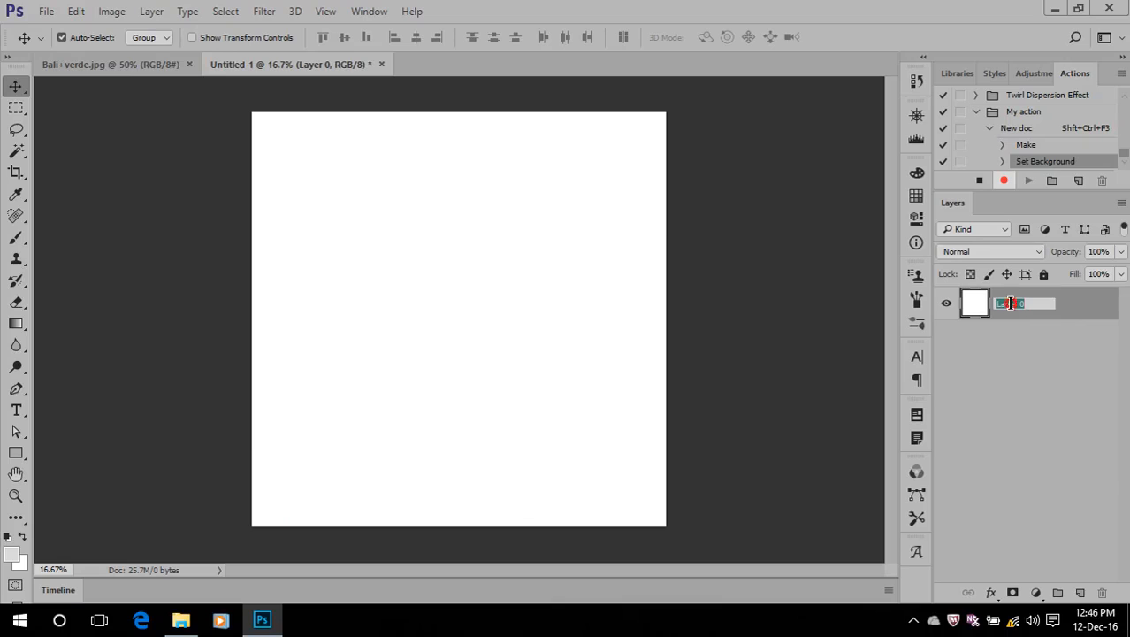
text(Background)
click(1010, 405)
click(1009, 304)
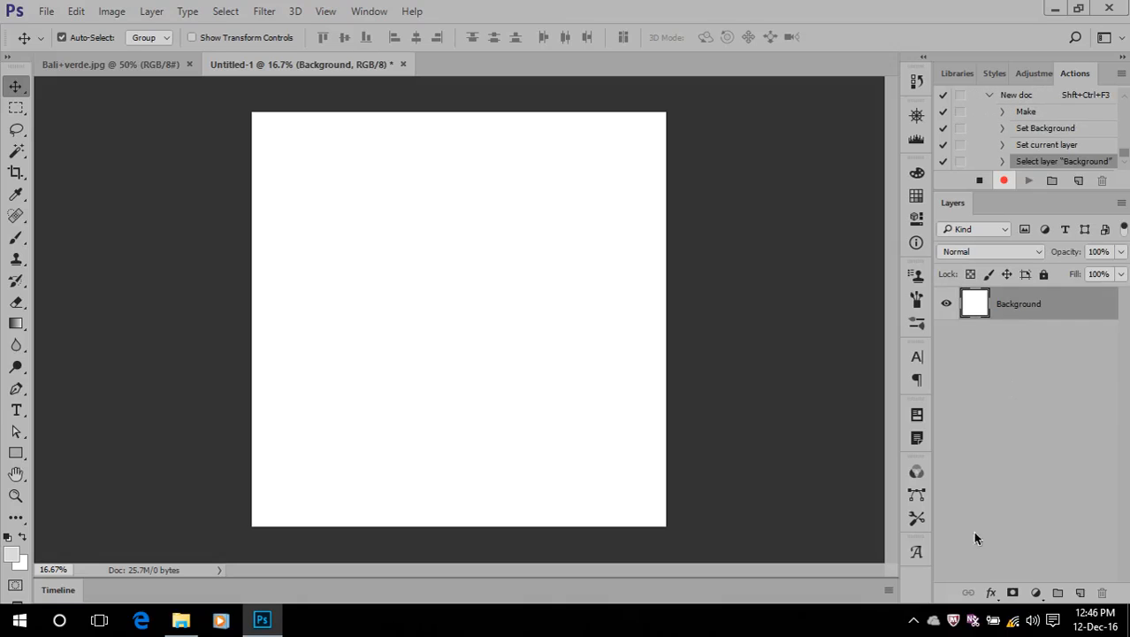
Add a Gradient Overlay to the Background layer with Radial style, Reverse enabled and 148% scale
click(990, 592)
click(1002, 517)
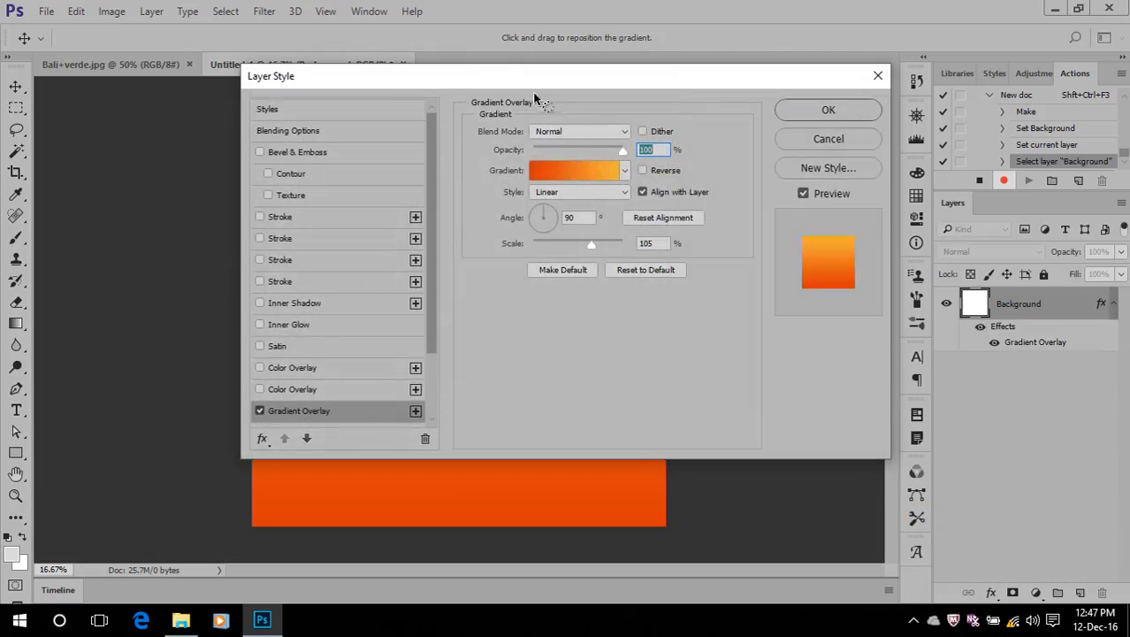
drag(495, 78, 935, 78)
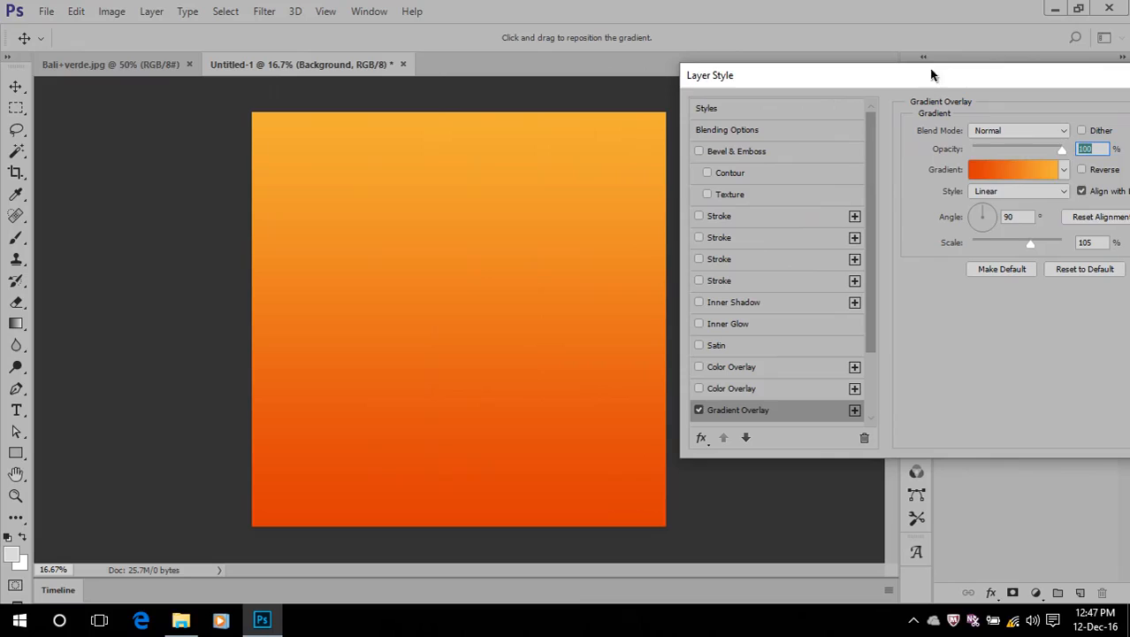
click(1009, 191)
click(1054, 206)
click(1082, 169)
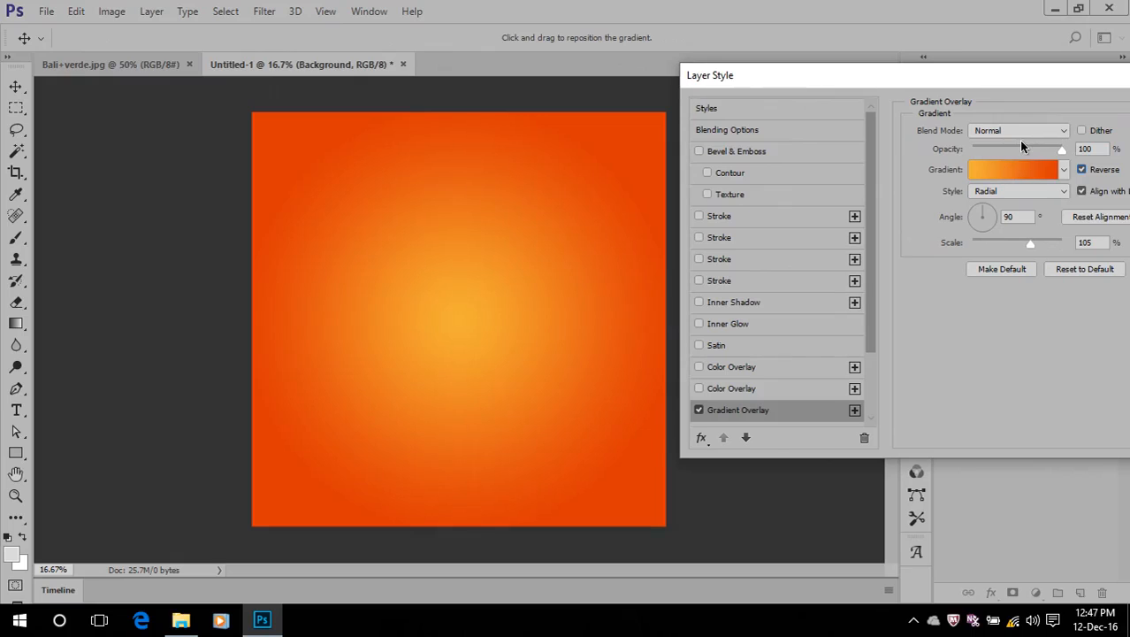
drag(1030, 245, 1060, 246)
Switch the overlay's gradient to the Foreground to Background preset and apply the layer style
click(1037, 76)
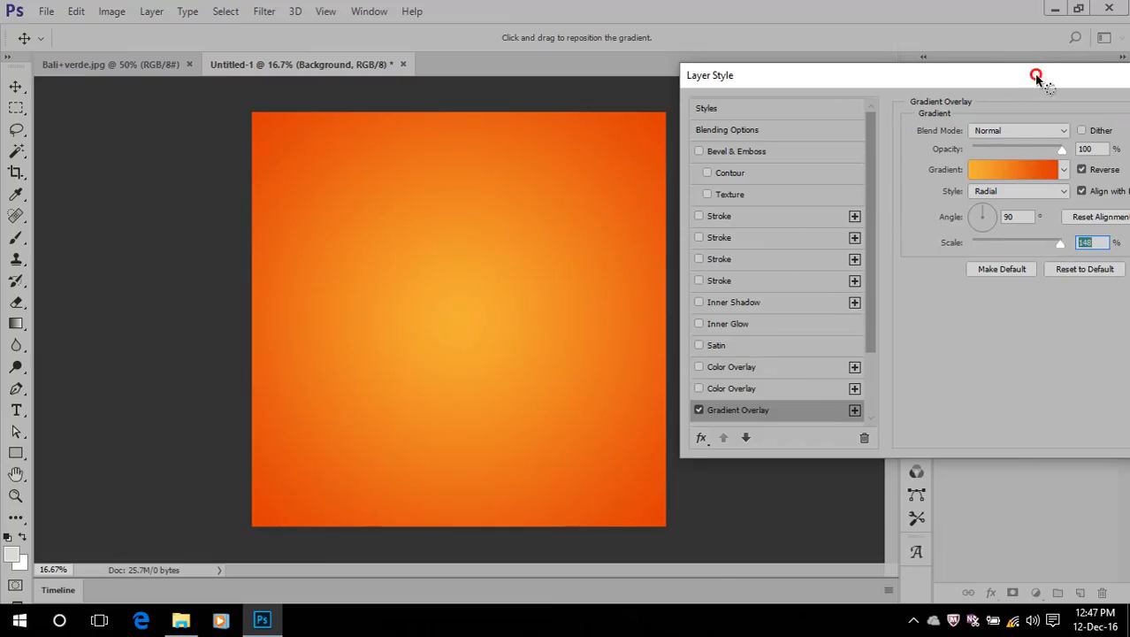
drag(1037, 77, 896, 77)
click(851, 169)
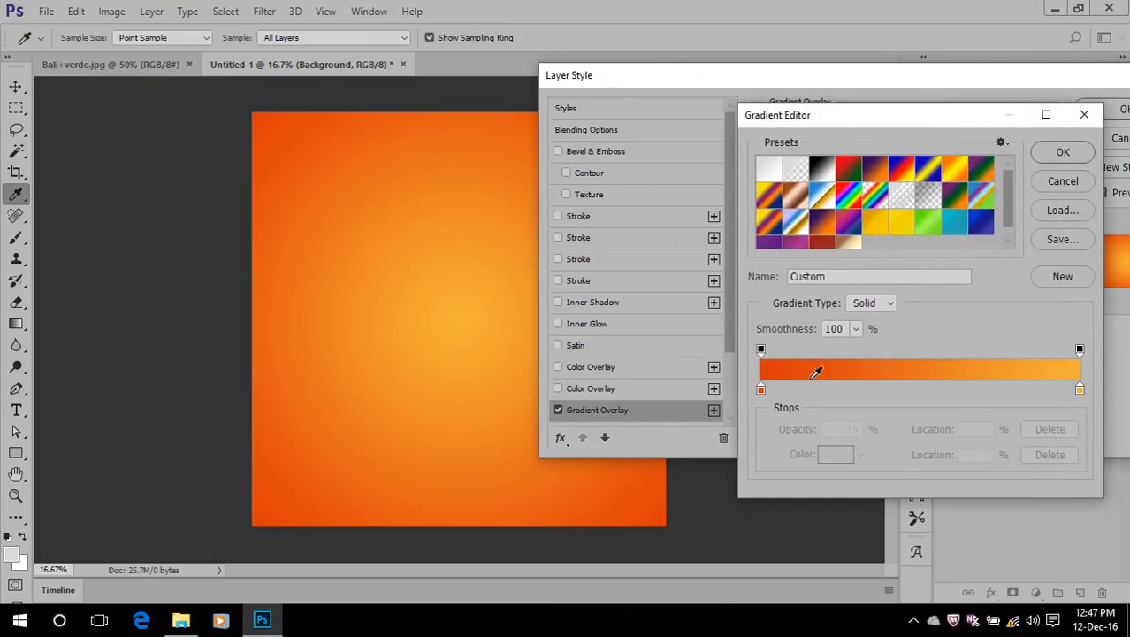
click(777, 169)
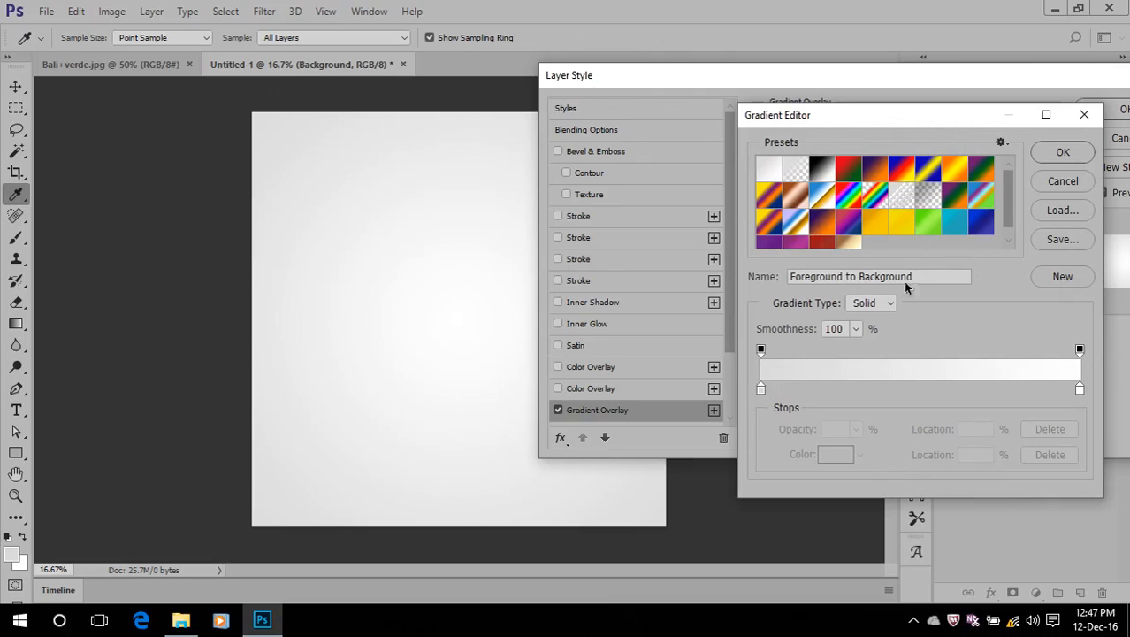
click(1062, 152)
click(1103, 116)
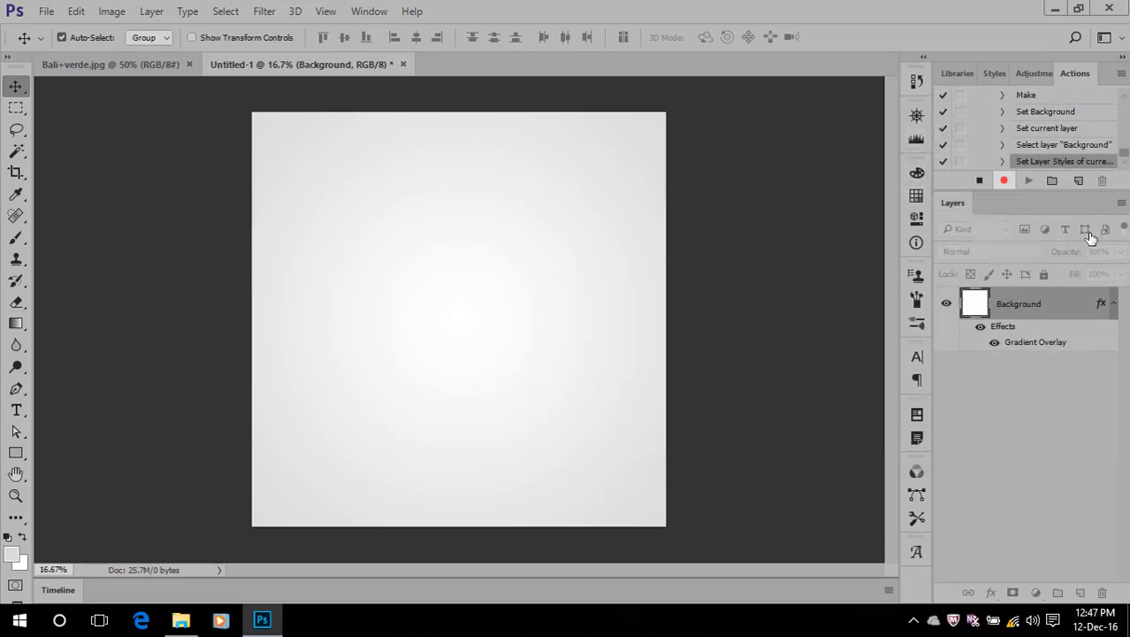
Flatten the image to merge the gradient overlay into the background
right_click(1018, 305)
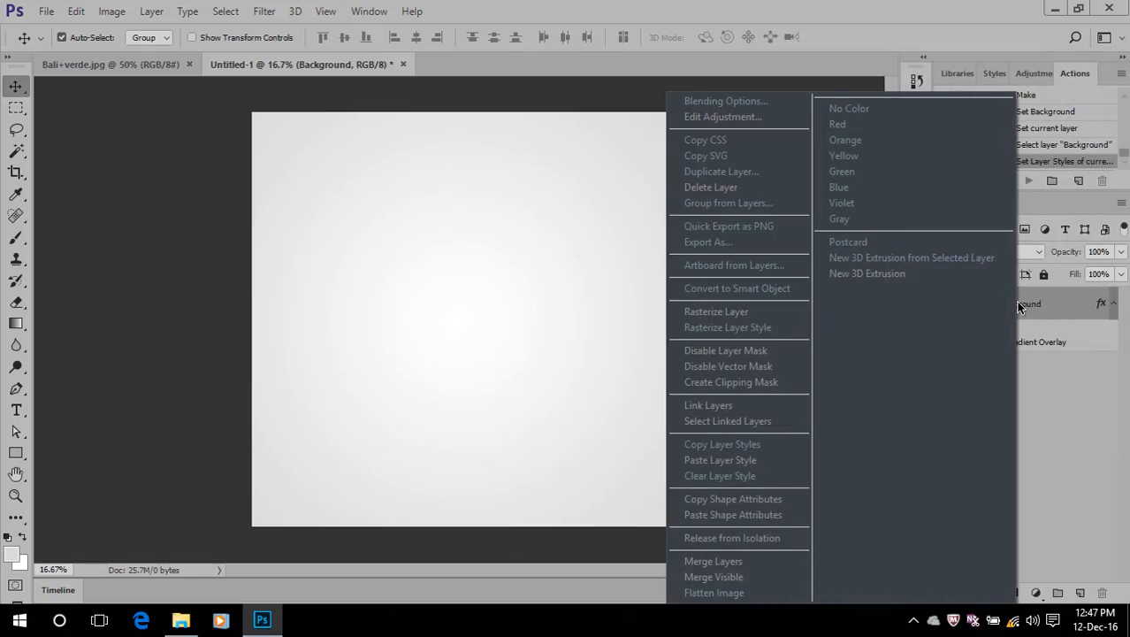
click(734, 594)
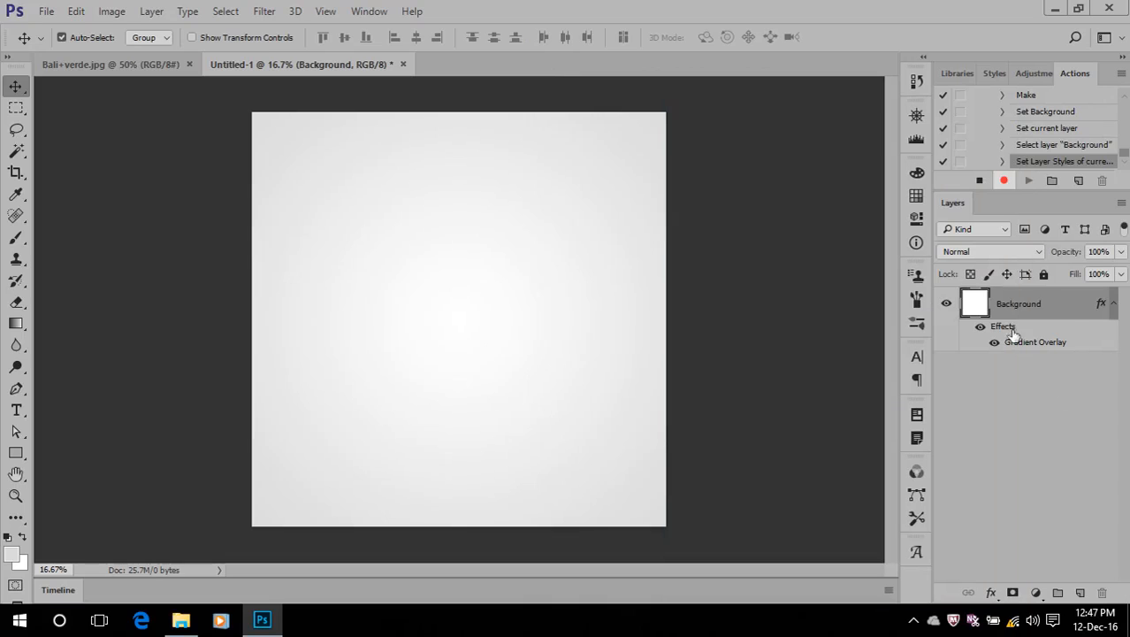
right_click(1002, 311)
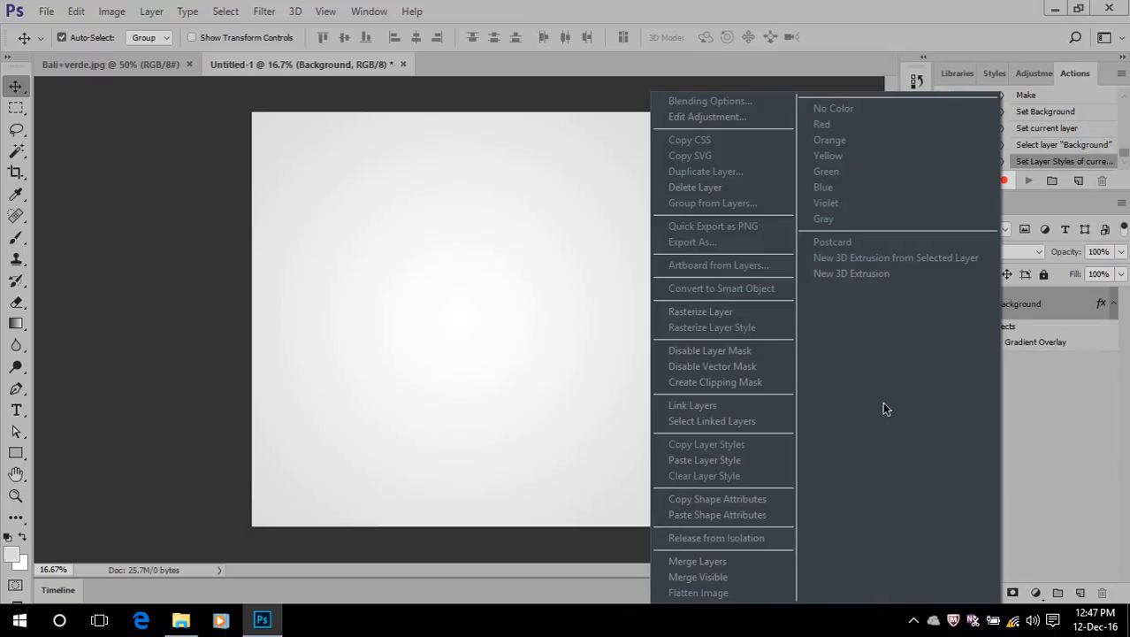
click(746, 590)
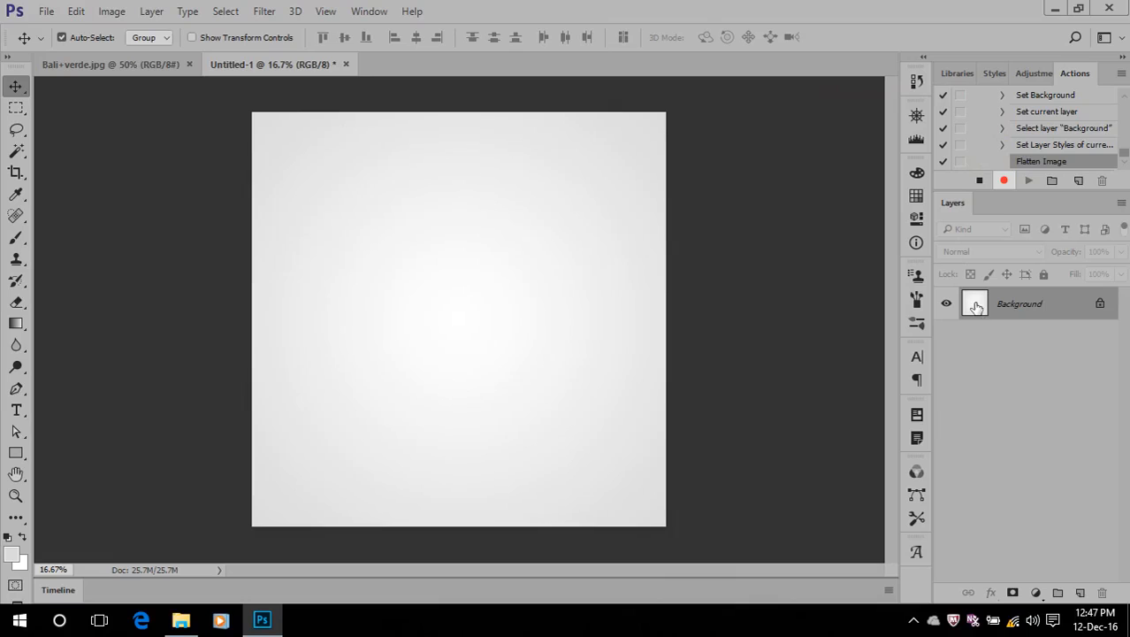
Convert the locked background into a regular layer named "Background"
double_click(1033, 306)
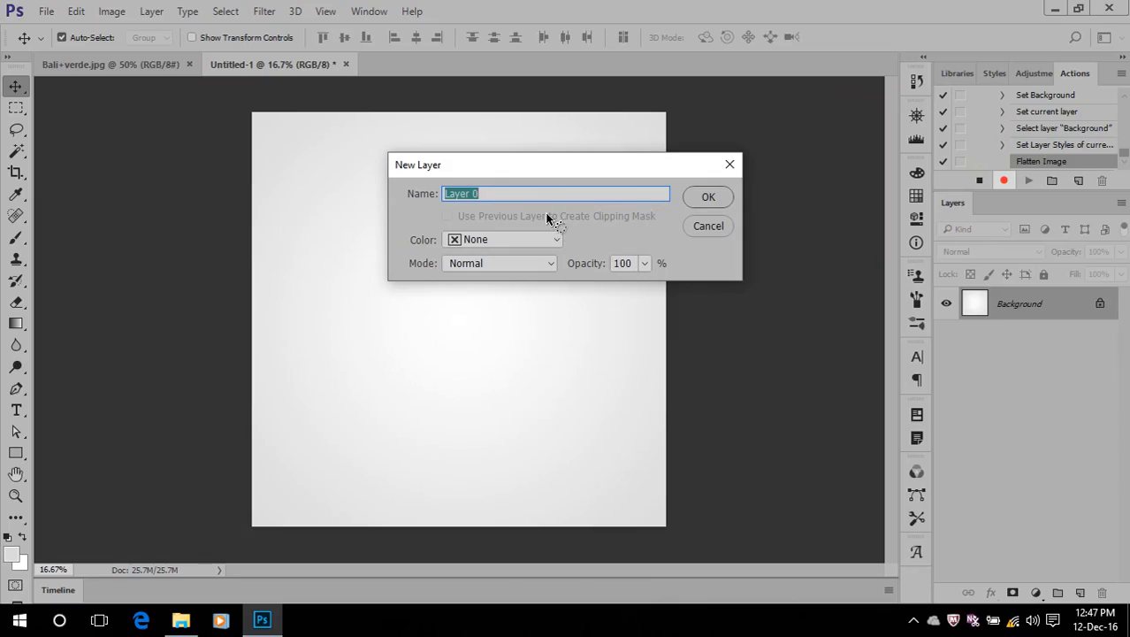
text(Background)
click(704, 197)
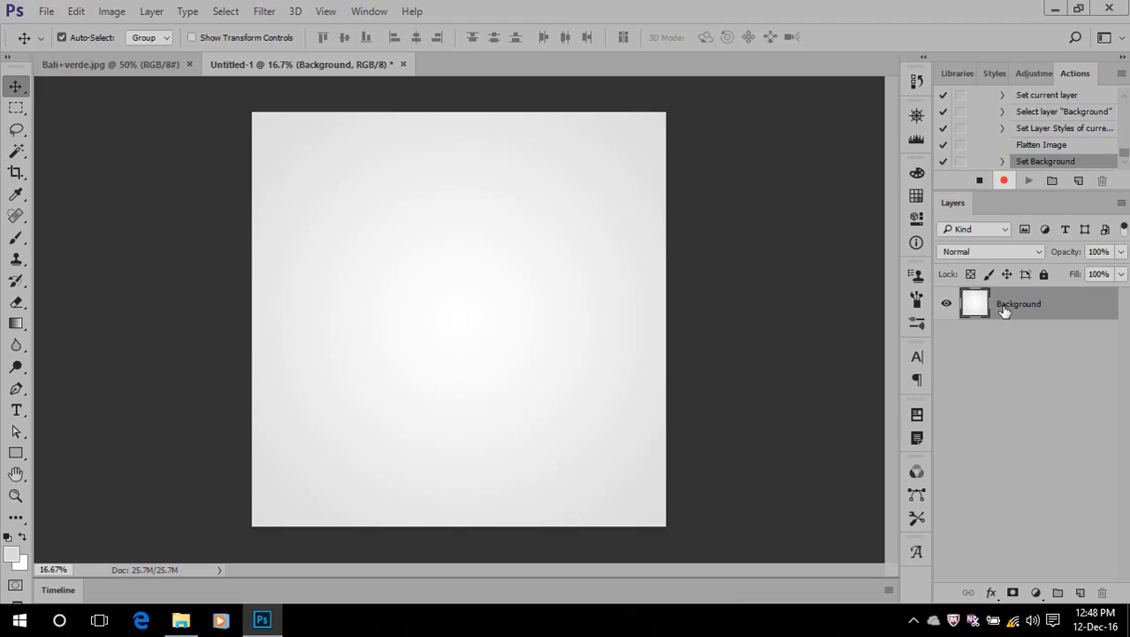
Add a Gradient Overlay to the Background layer and set its gradient's starting color stop to #111
click(991, 593)
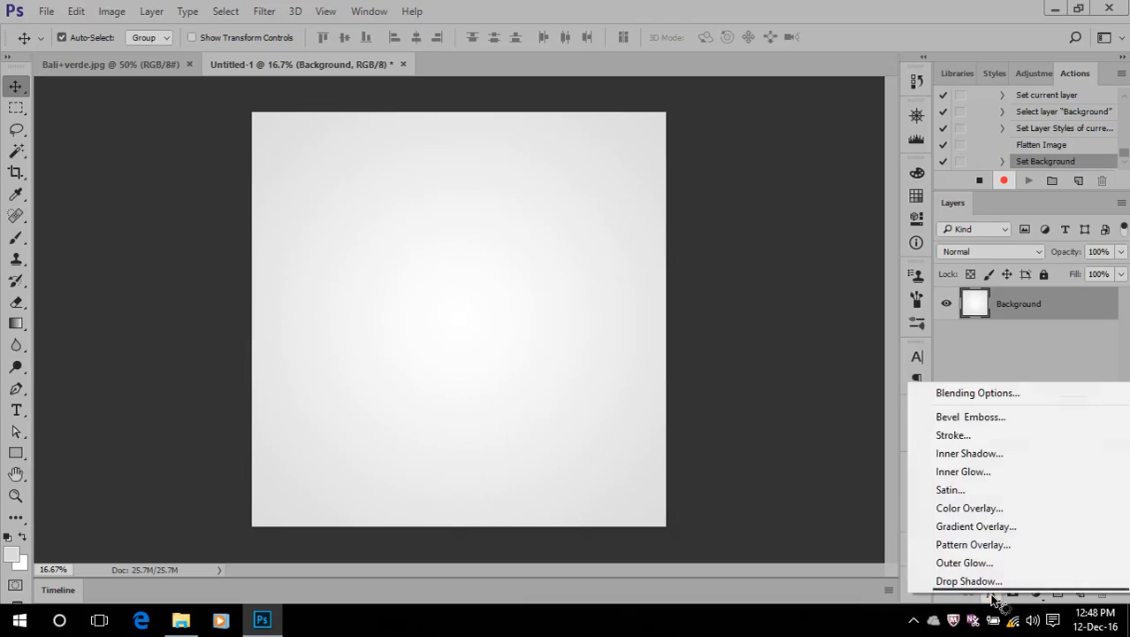
click(981, 527)
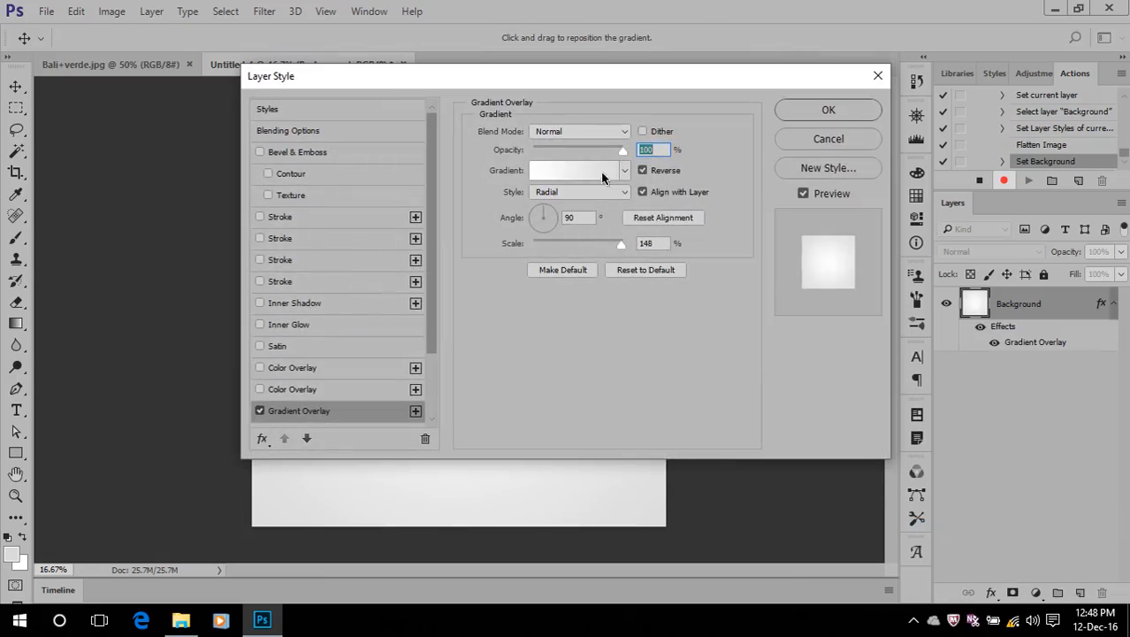
click(567, 170)
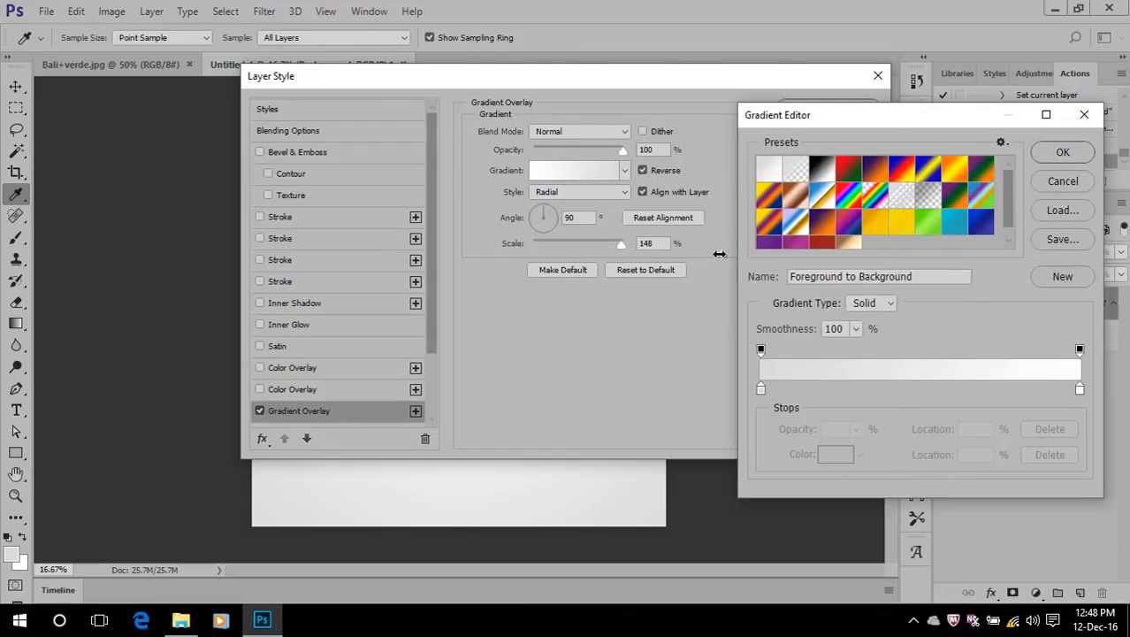
click(760, 389)
click(836, 461)
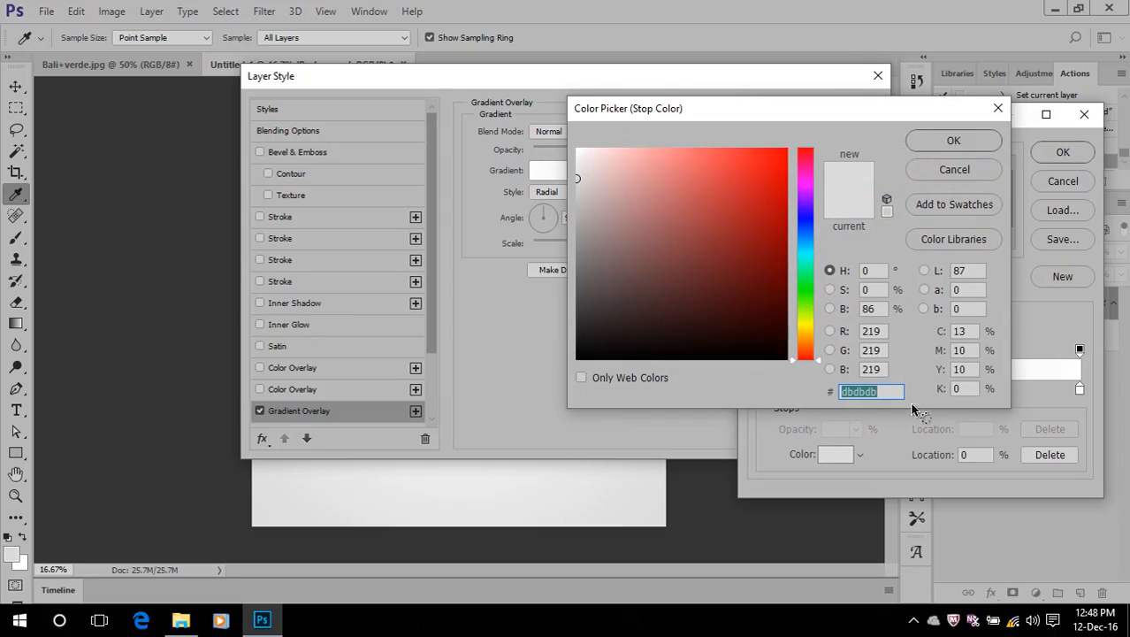
text(111)
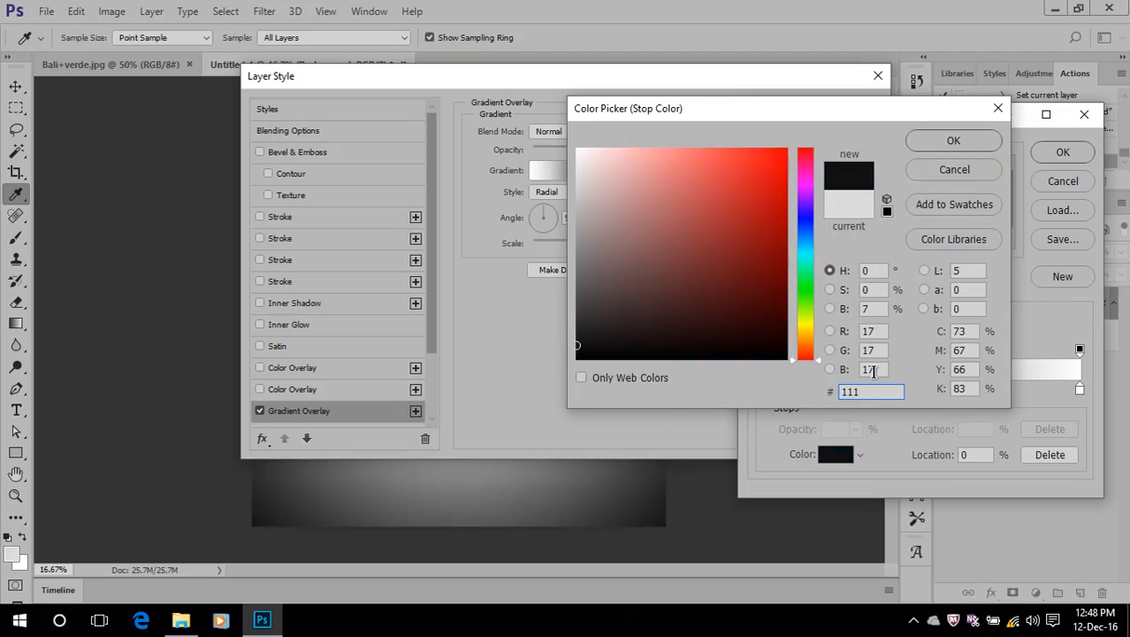
click(950, 141)
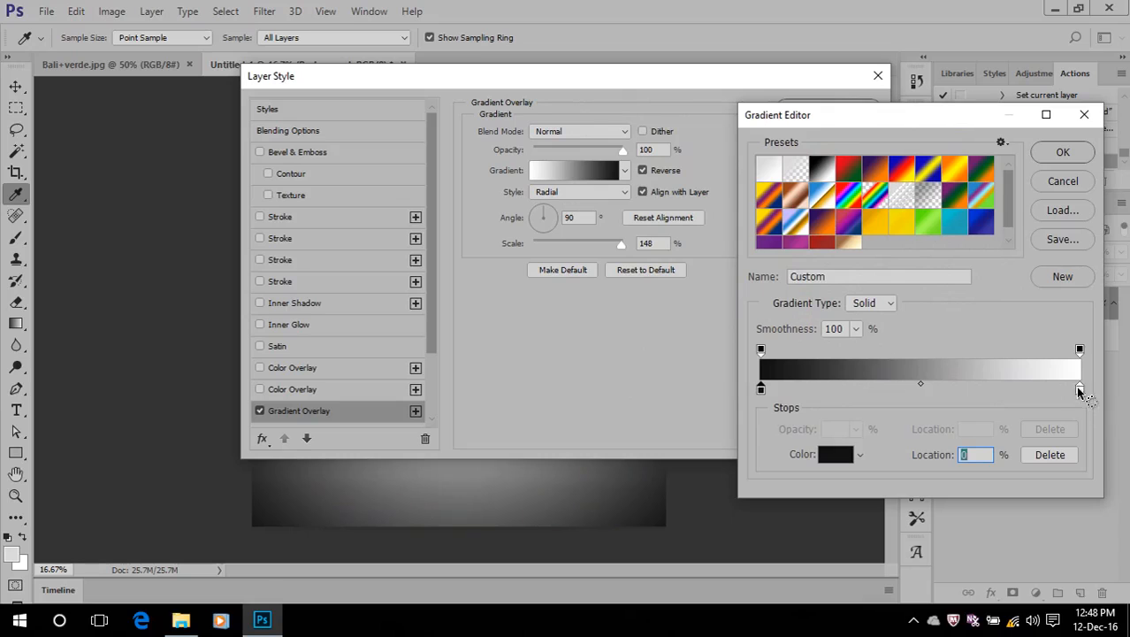
Set the gradient's ending color stop to #444 and accept the edited gradient
click(1079, 389)
click(817, 454)
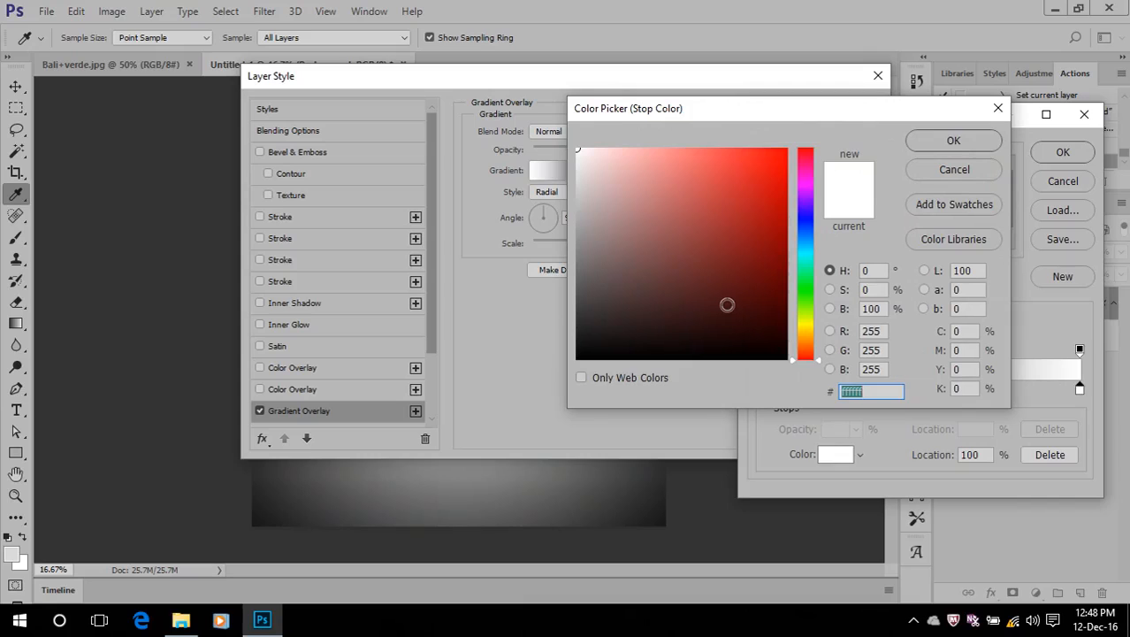
text(444)
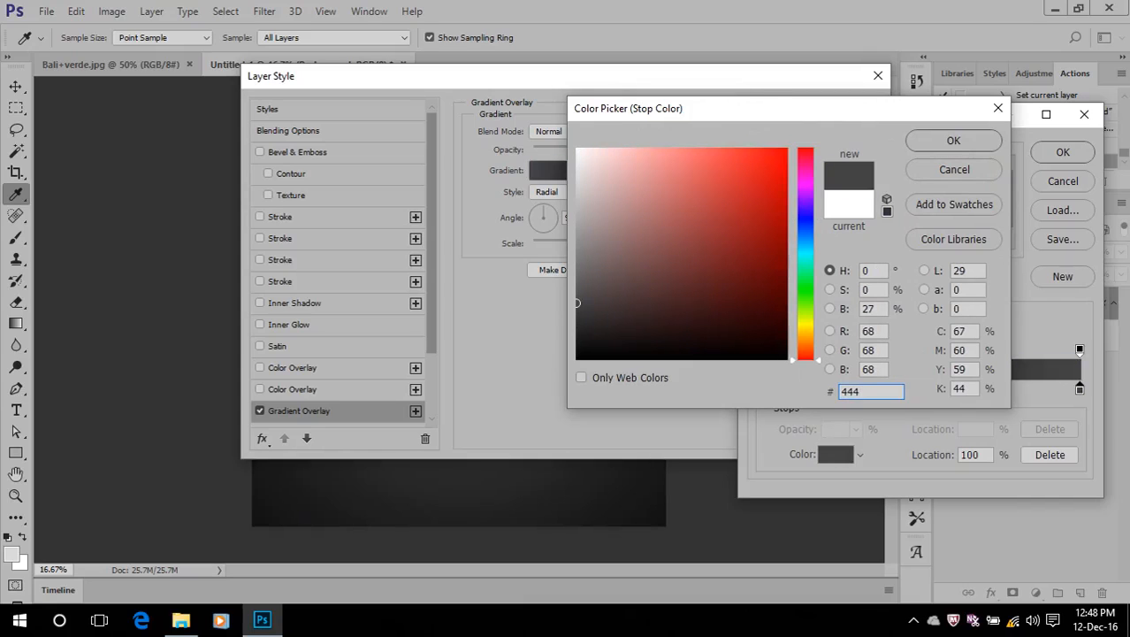
click(938, 144)
click(1061, 151)
Set the Gradient Overlay's scale to 150% and apply the layer style
drag(620, 78, 1017, 104)
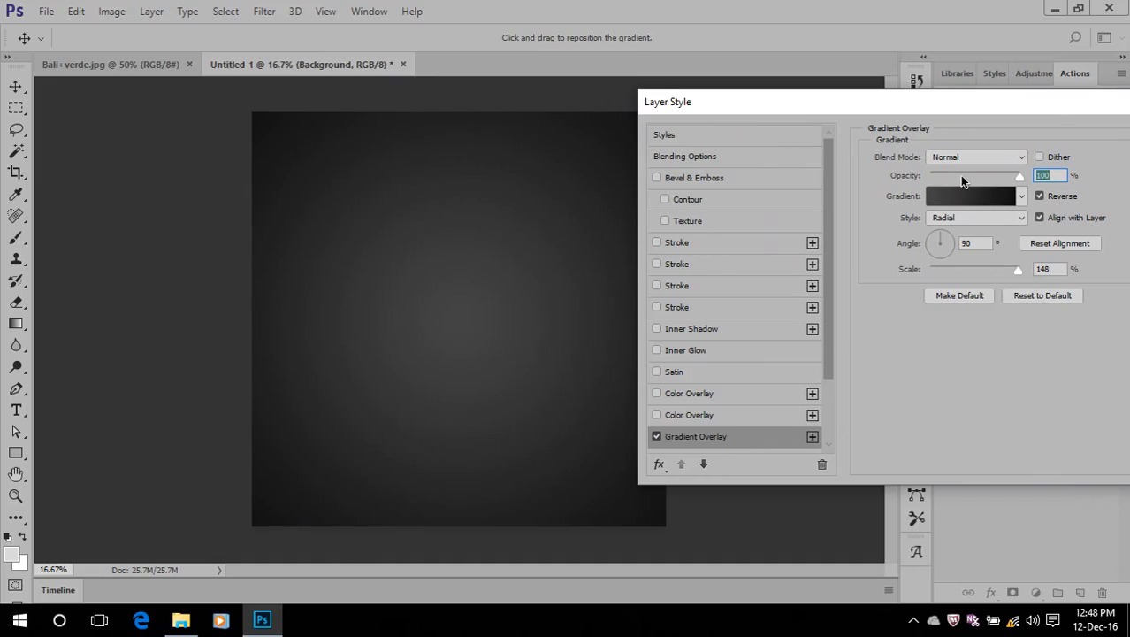
click(980, 243)
click(1013, 267)
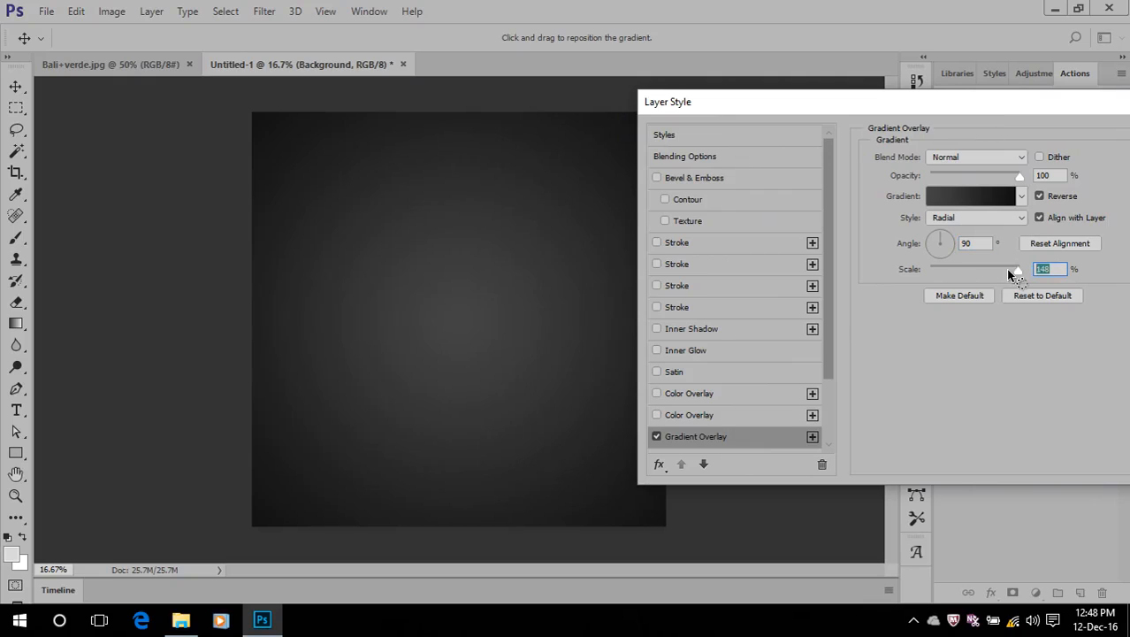
text(150)
drag(1070, 106, 888, 134)
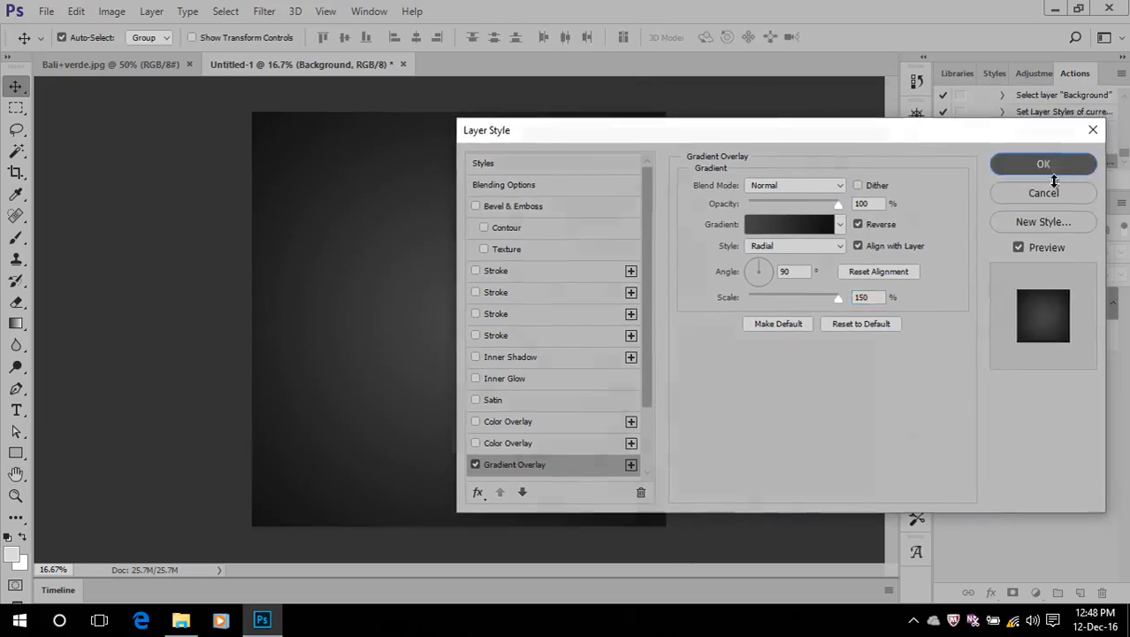
click(1048, 168)
Collapse the Background layer's effects list and lock all of the layer's properties
click(1116, 305)
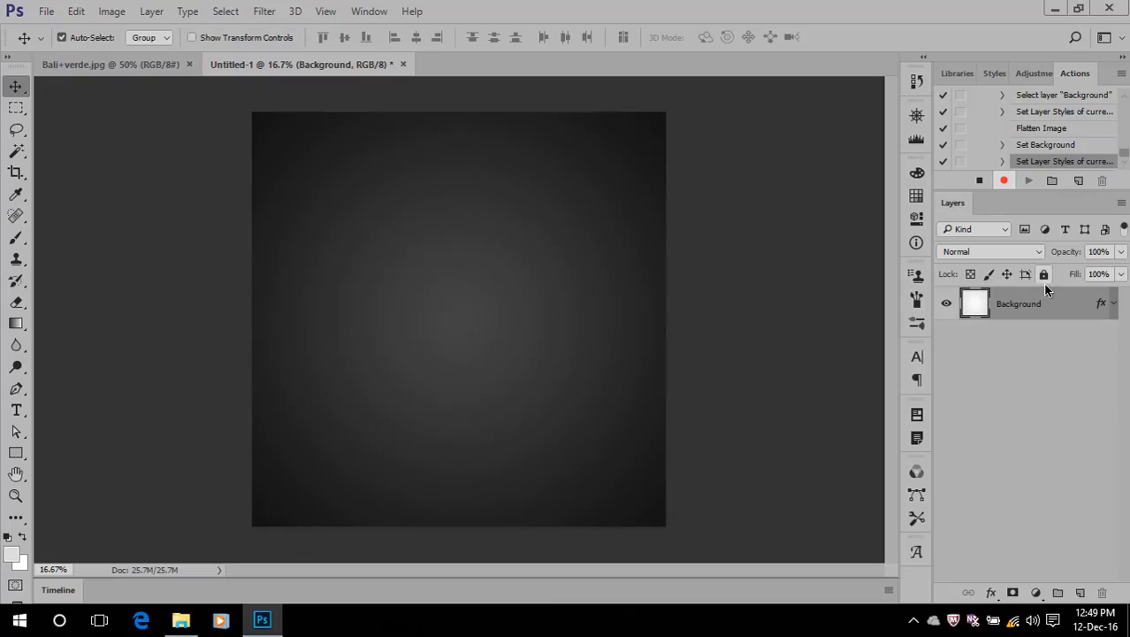
click(1043, 274)
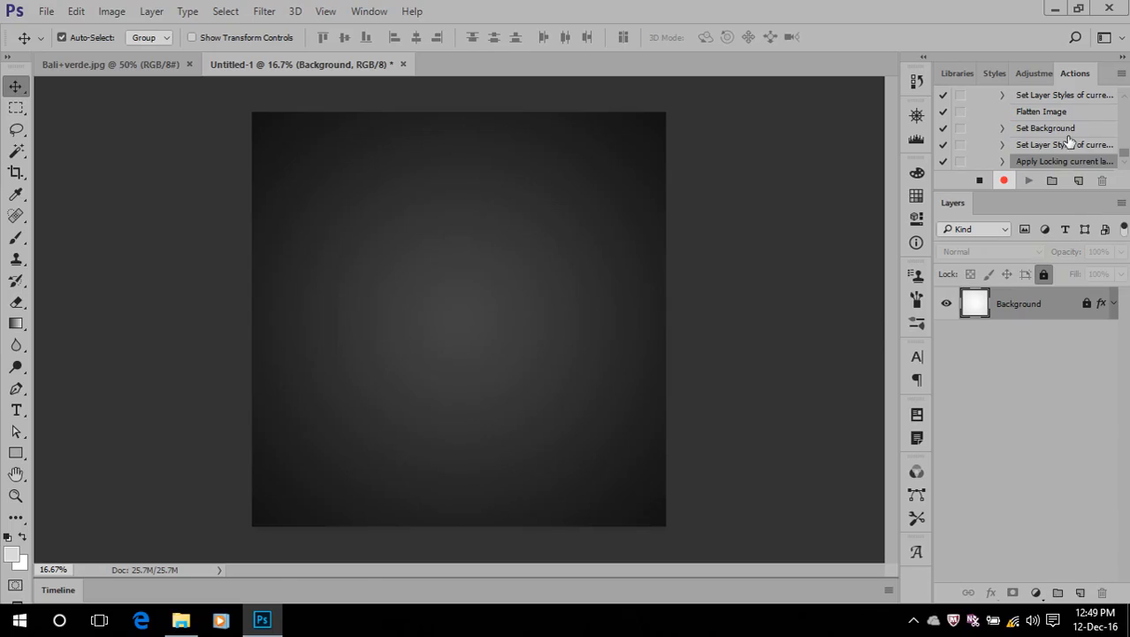
Stop recording the action and close the untitled document without saving it
click(980, 182)
click(402, 64)
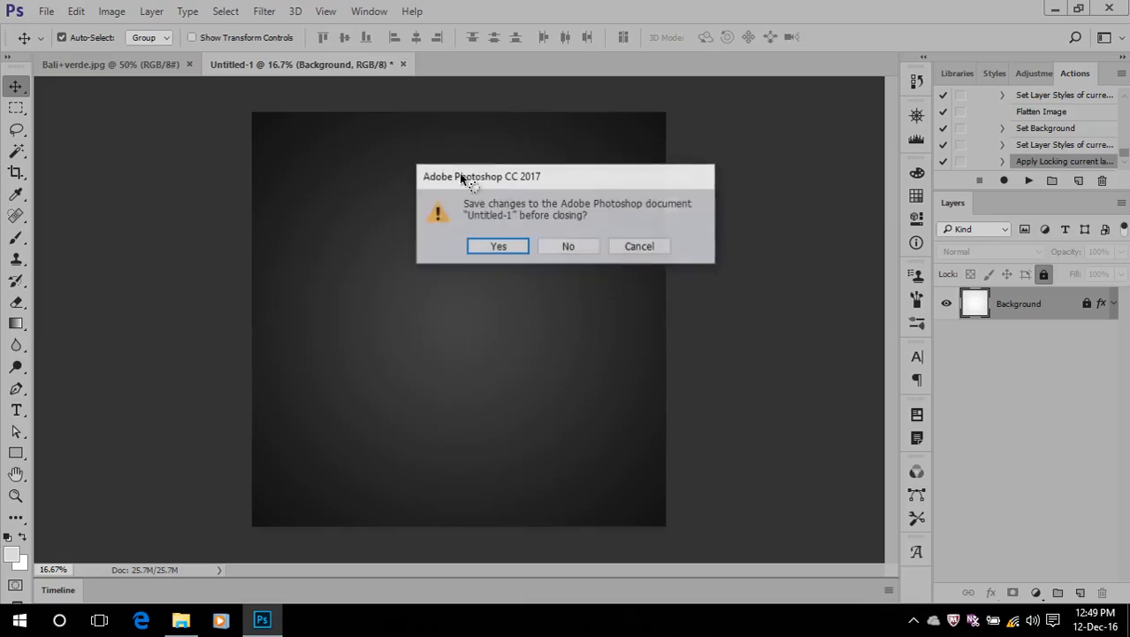
click(568, 246)
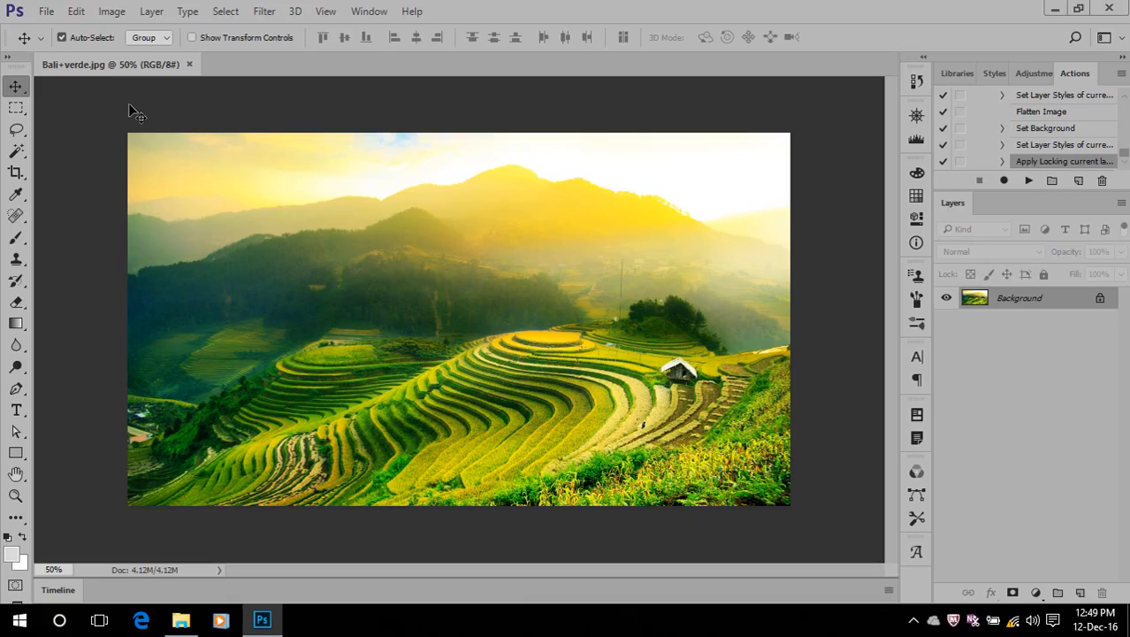
Play the New doc action as a test and close the resulting document without saving it
key(ctrl)
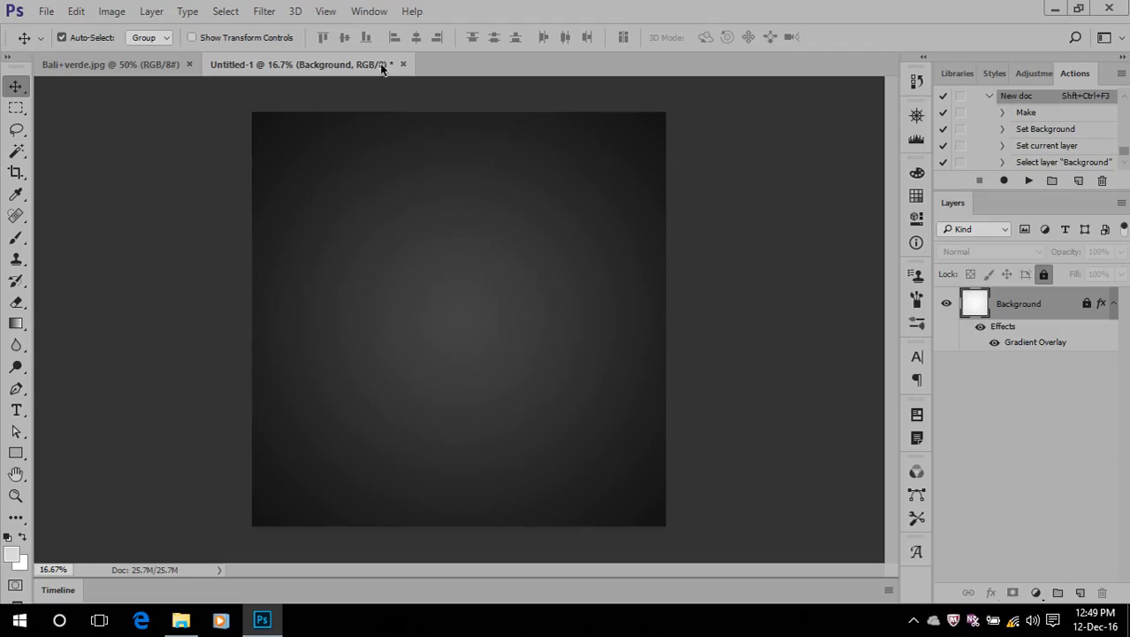
click(406, 64)
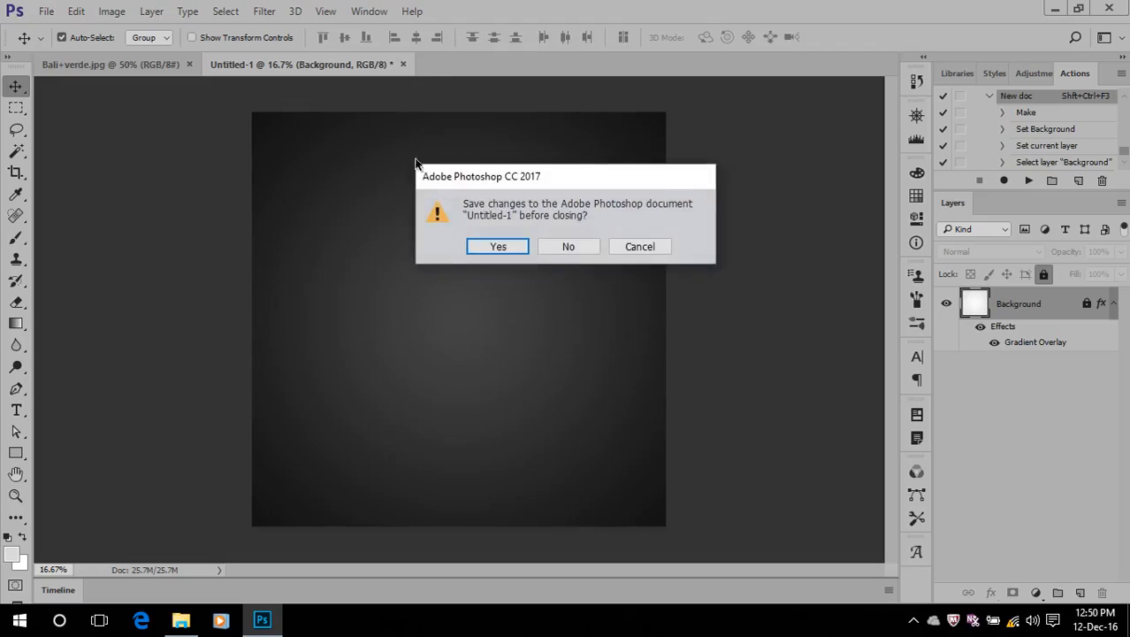
click(571, 246)
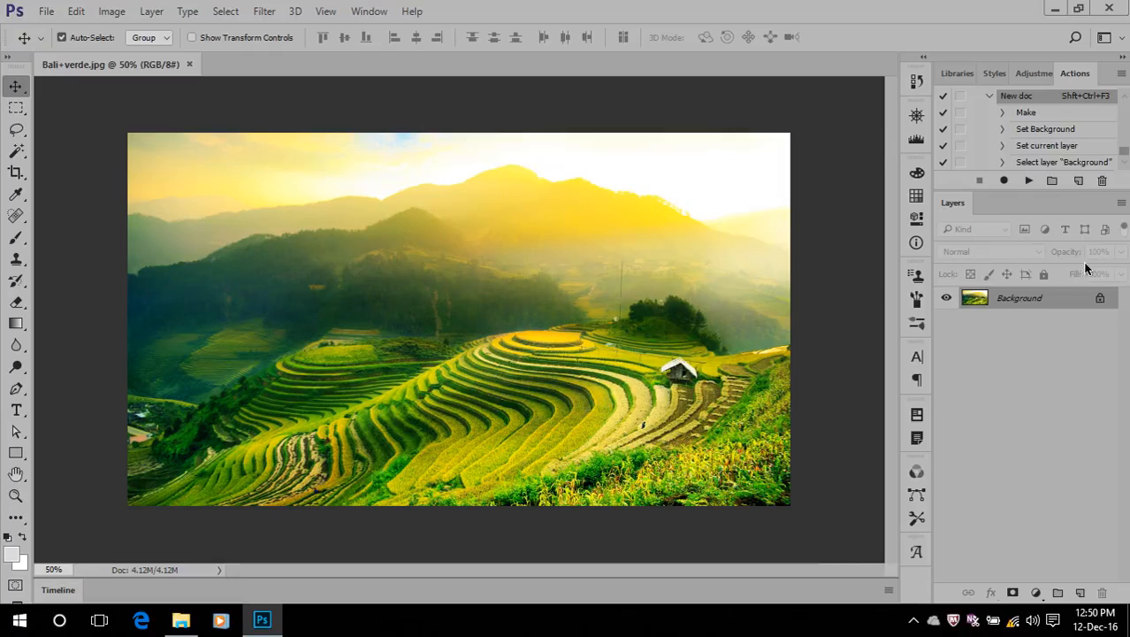
Duplicate the Background layer of Bali+verde.jpg and open the Filter Gallery on the copy
drag(1021, 301, 1080, 592)
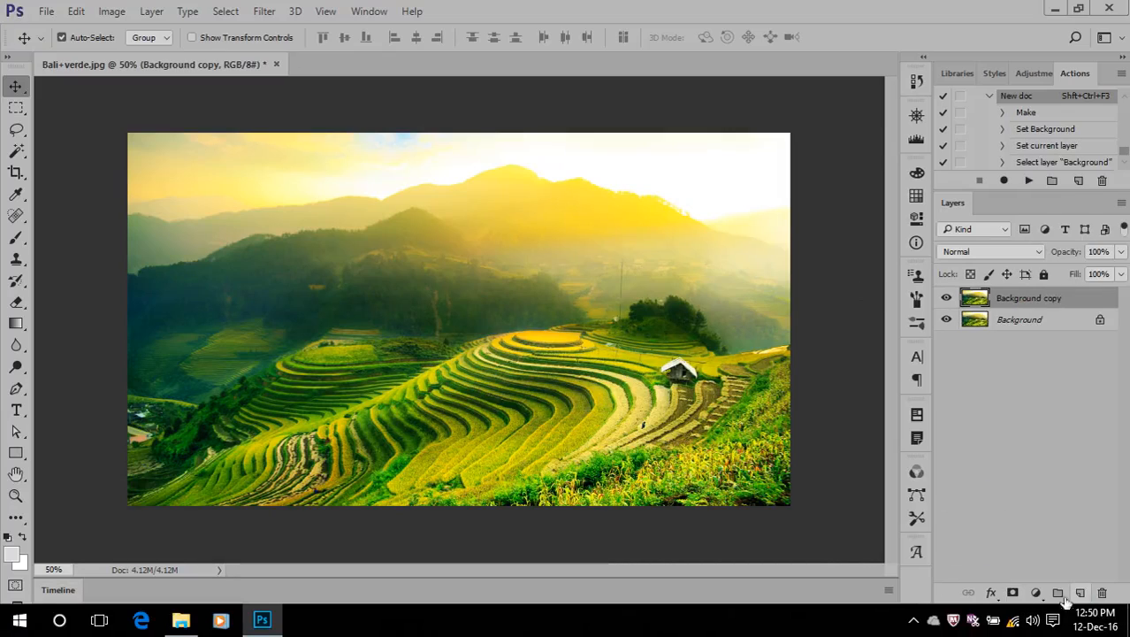
click(263, 11)
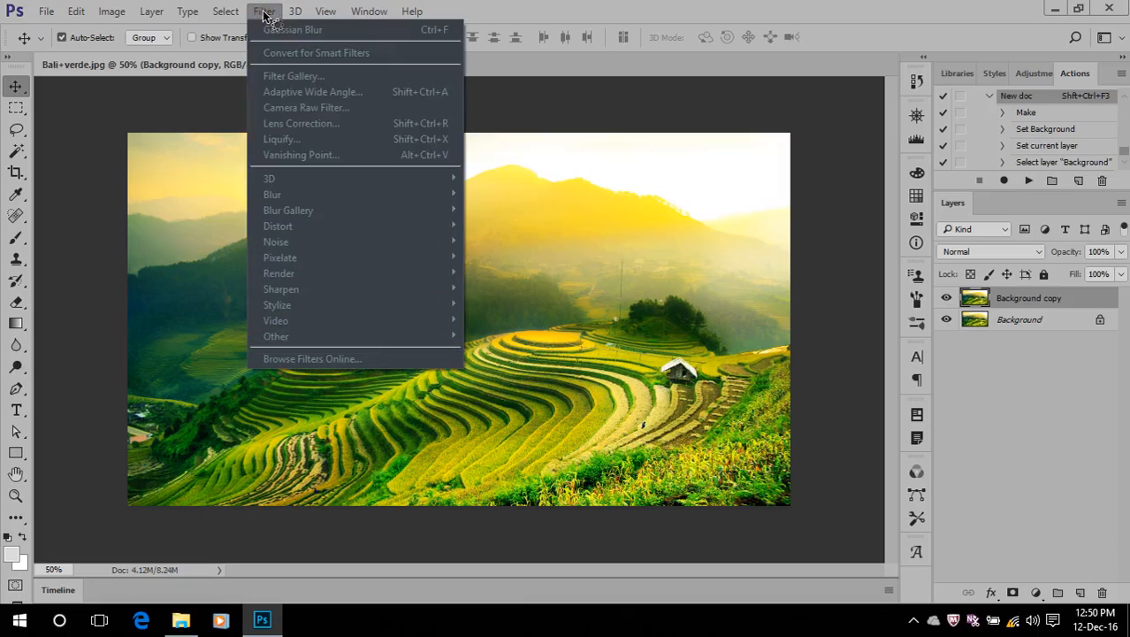
mouse_move(309, 178)
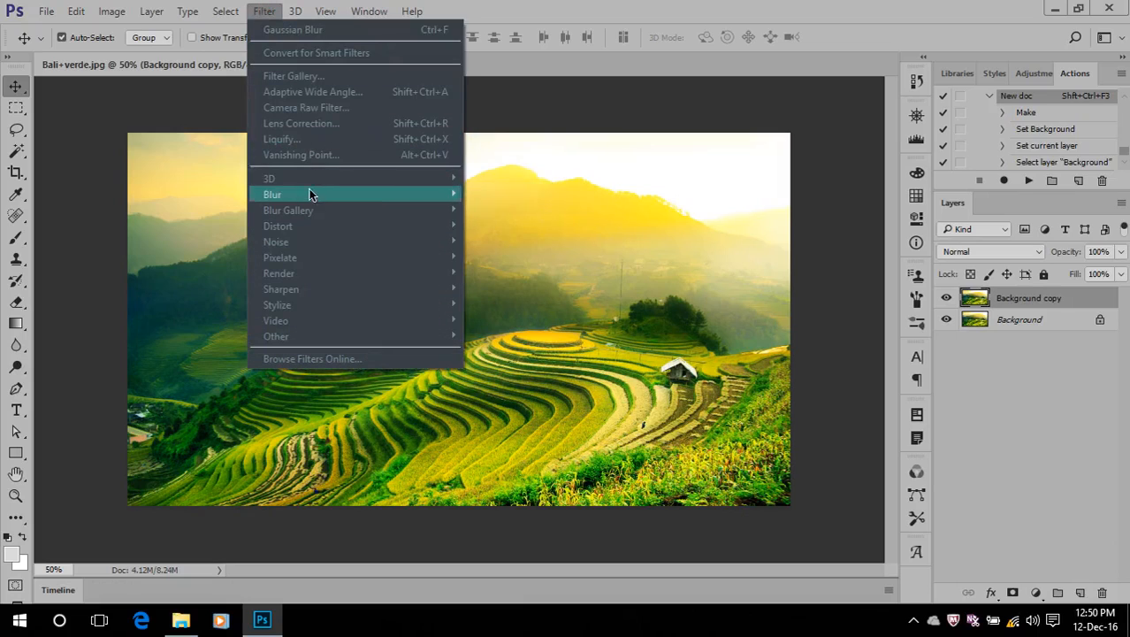
click(328, 82)
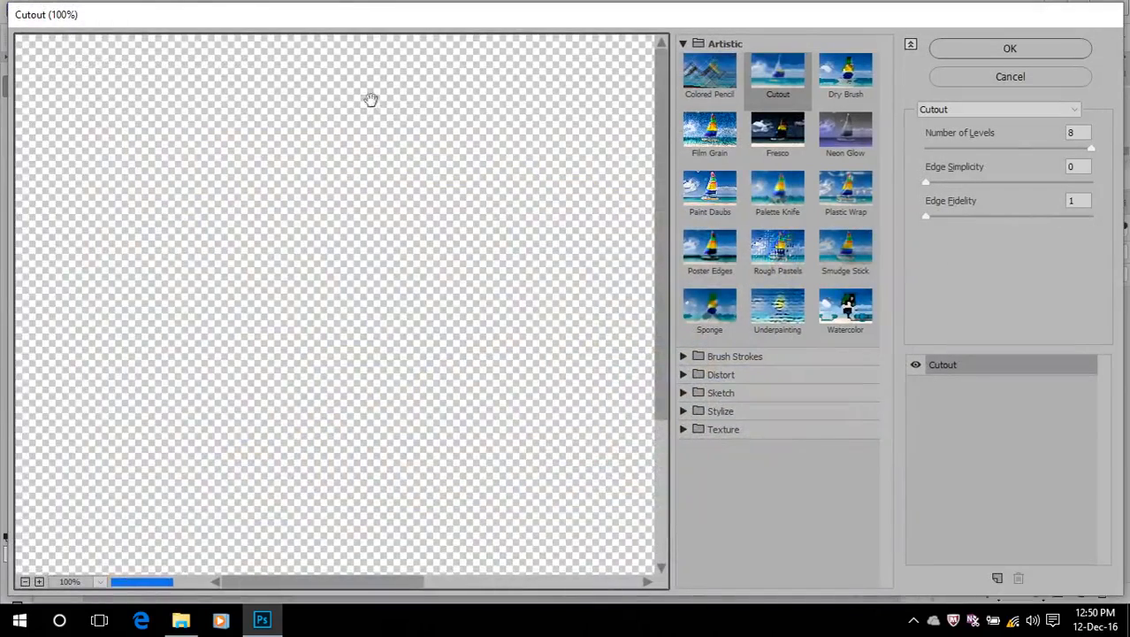
Set the Cutout filter to Number of Levels 3, Edge Simplicity 4 and Edge Fidelity 2
scroll(374, 124, down, 2)
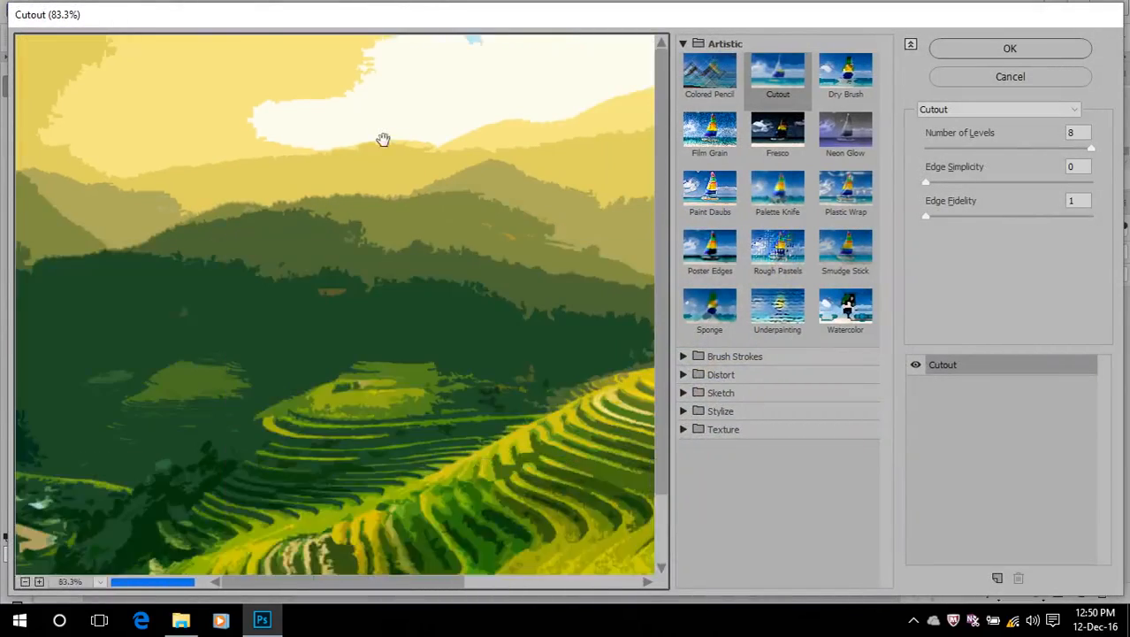
scroll(414, 265, up, 2)
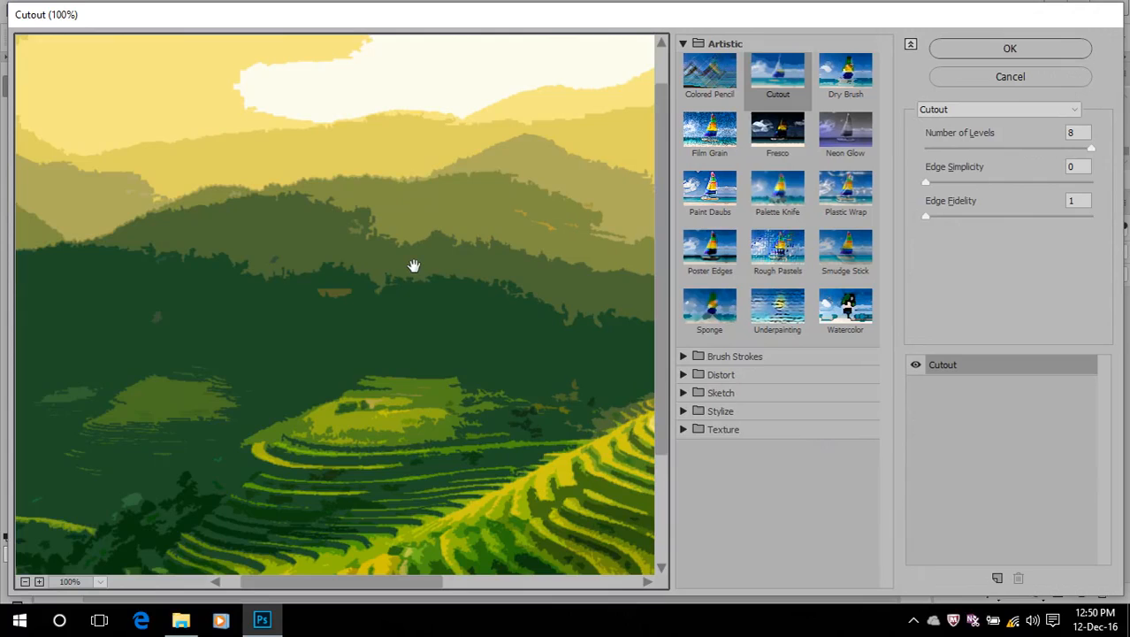
scroll(414, 265, down, 1)
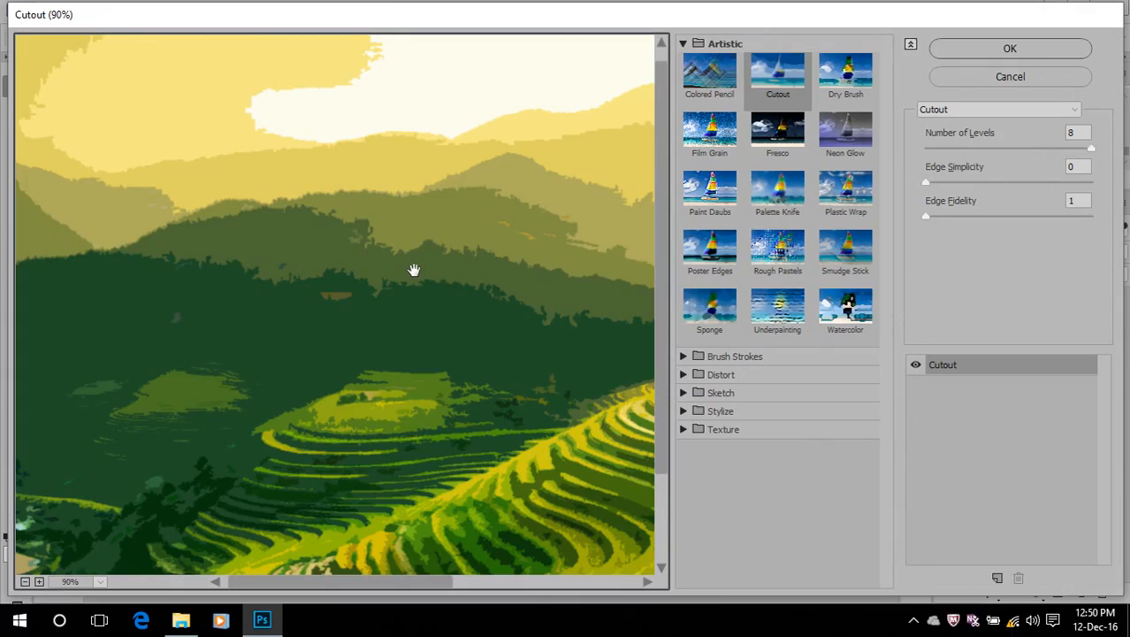
scroll(429, 266, down, 3)
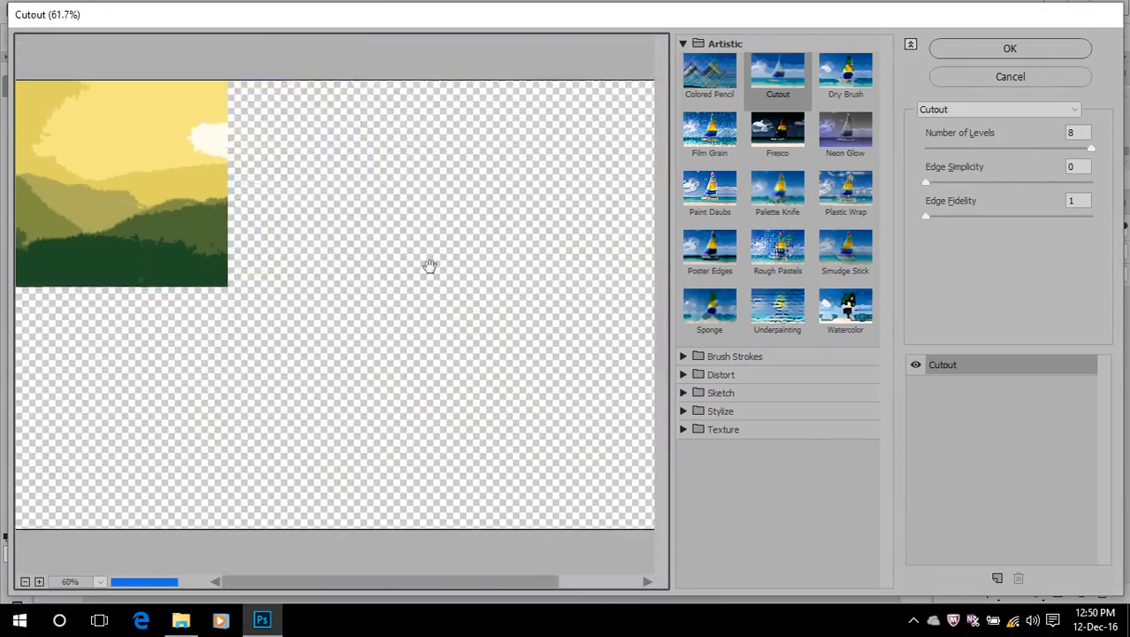
scroll(429, 266, down, 2)
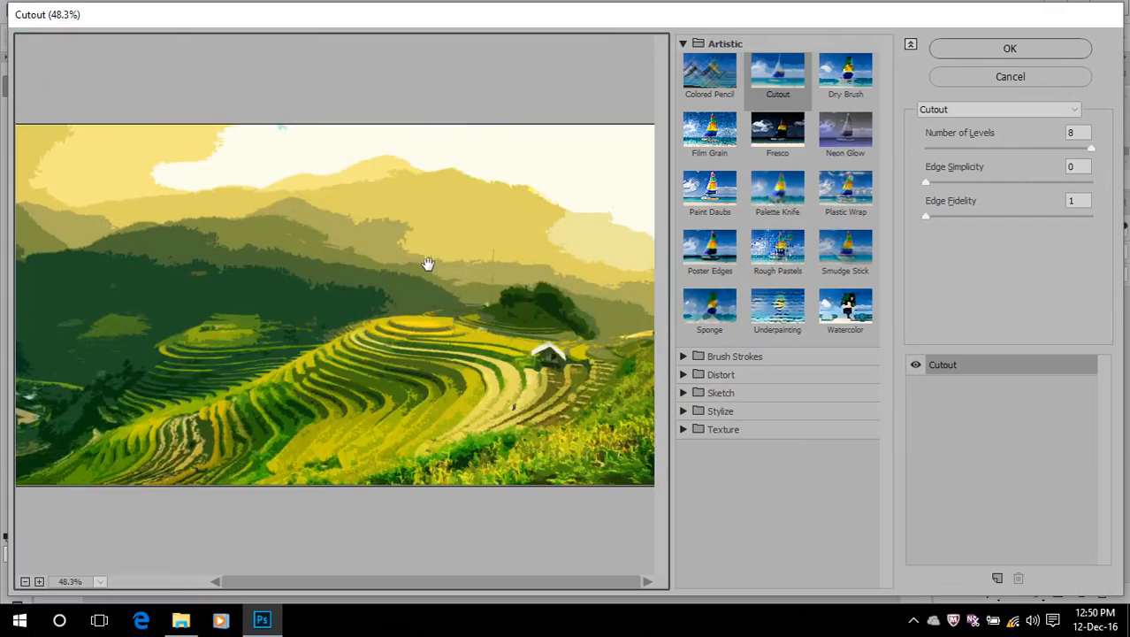
scroll(427, 263, down, 2)
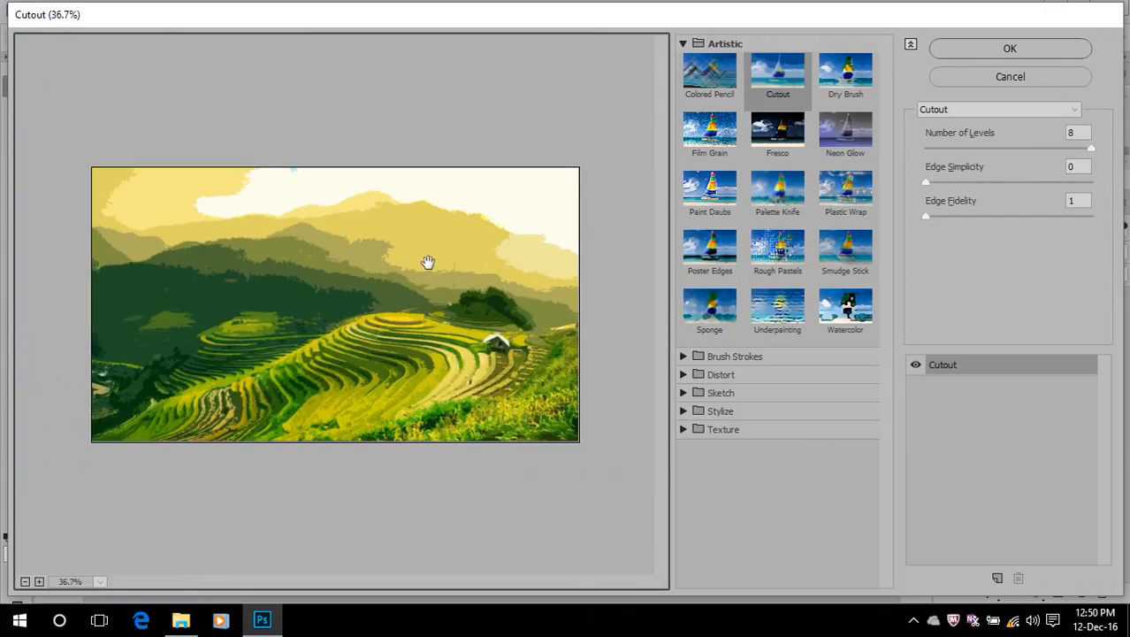
scroll(427, 263, up, 1)
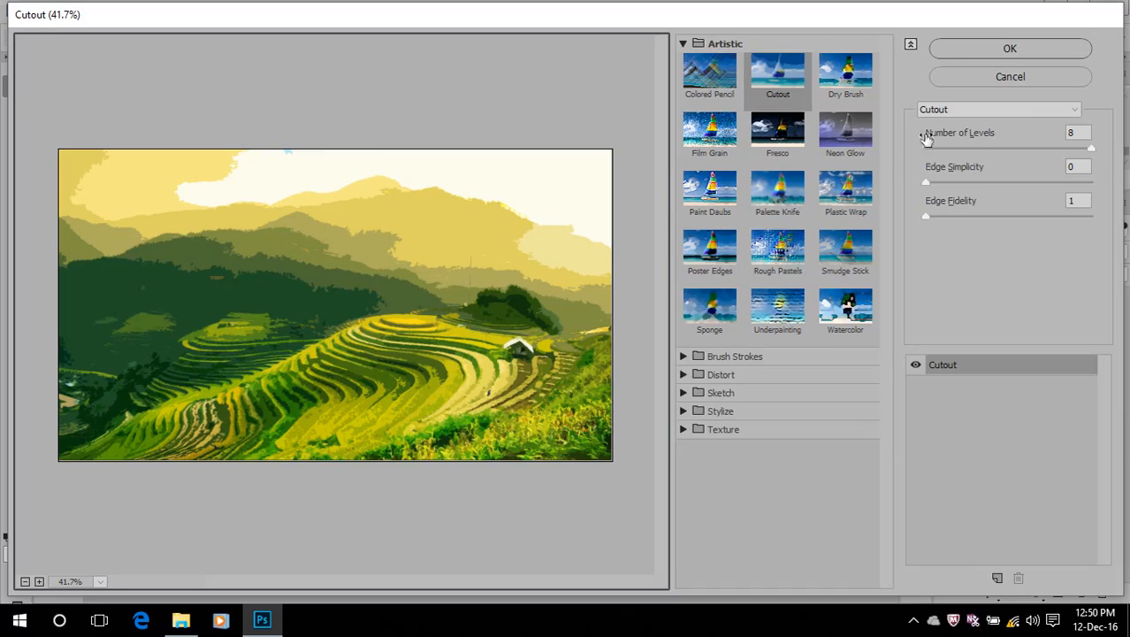
drag(1089, 153, 959, 149)
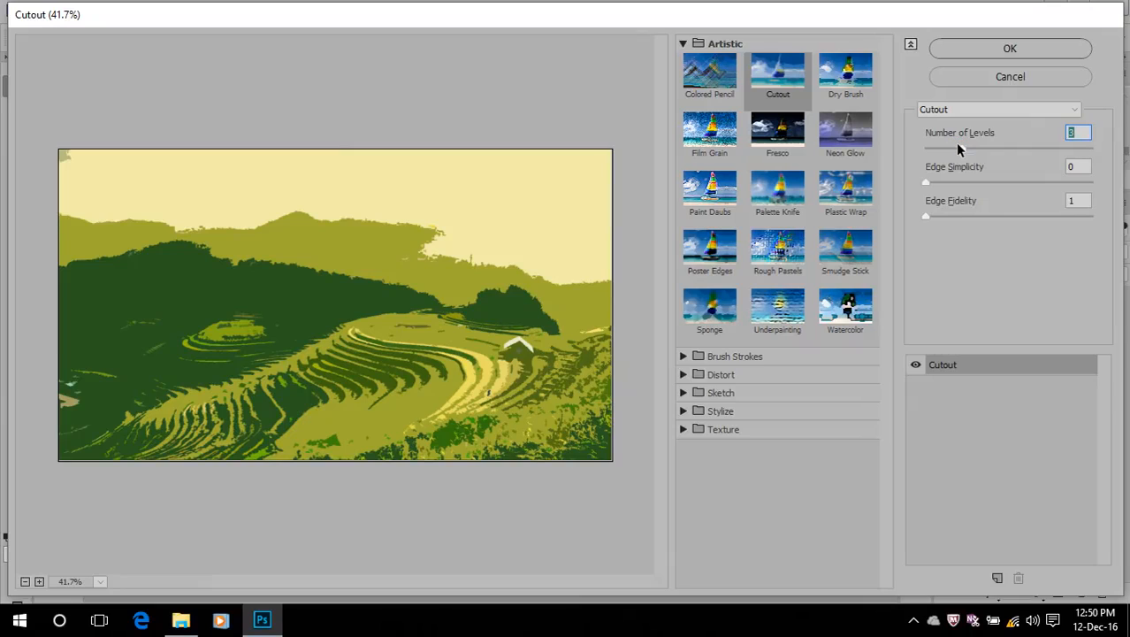
drag(926, 183, 1000, 190)
drag(926, 216, 992, 217)
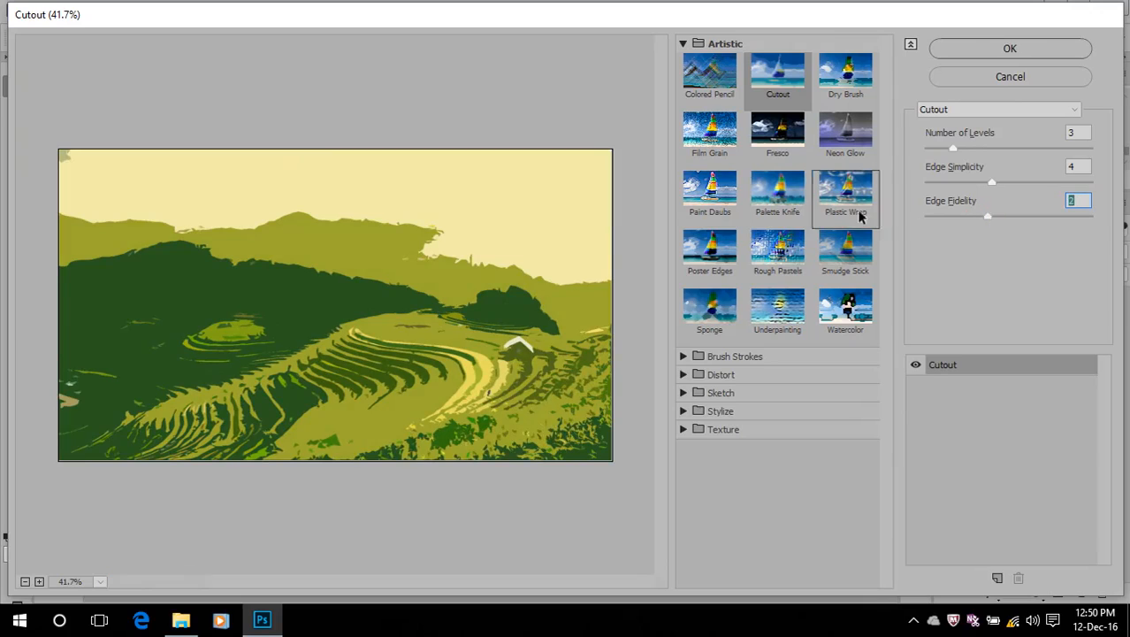
Preview the Dry Brush, Colored Pencil and Sponge artistic filters on the photo
click(853, 88)
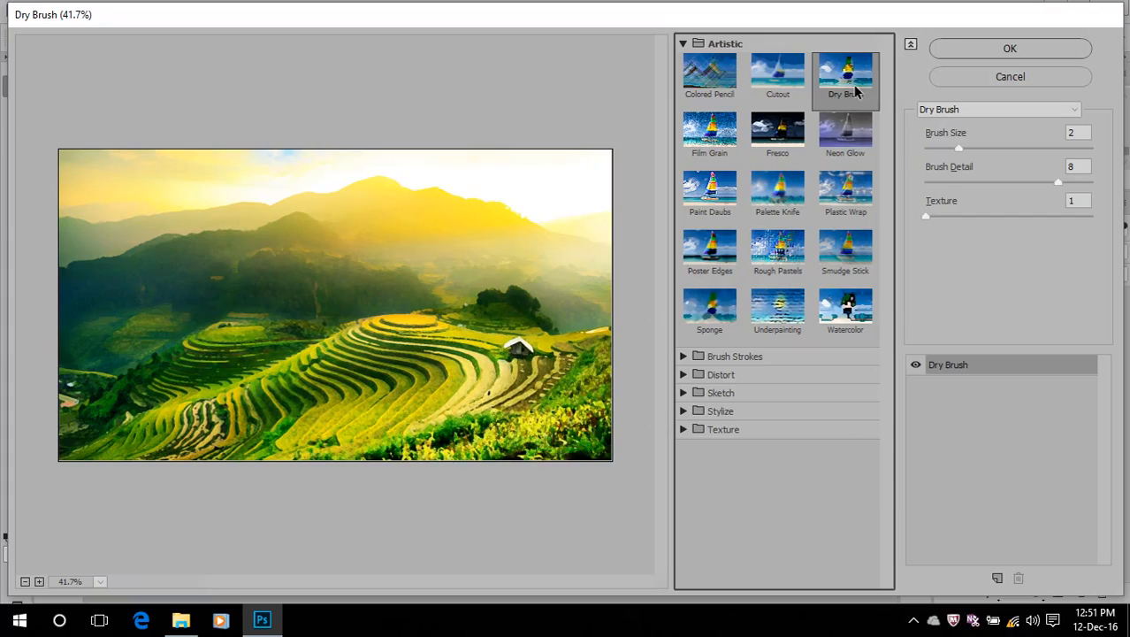
click(704, 95)
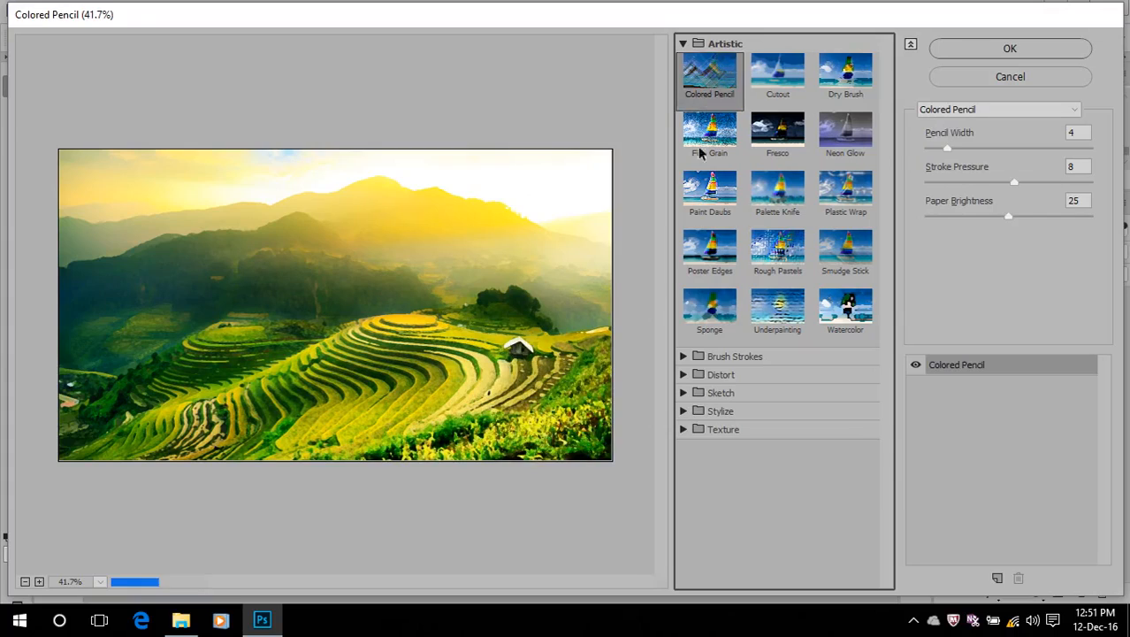
click(703, 322)
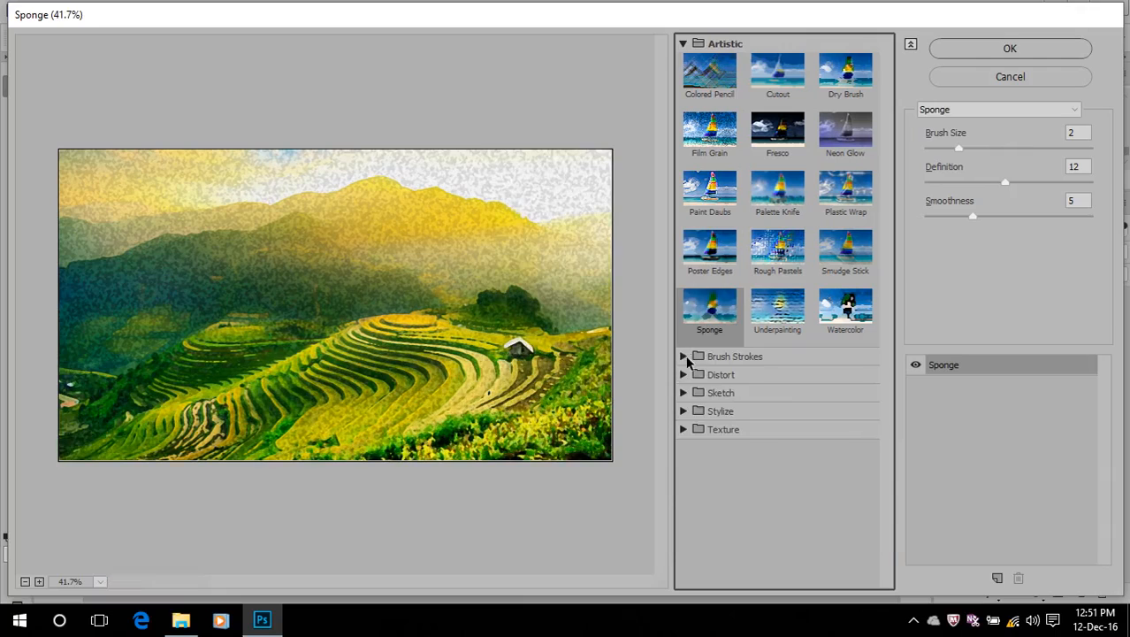
Preview the Accented Edges, Angled Strokes, Crosshatch and Dark Strokes brush-stroke filters on the photo
click(686, 359)
click(703, 386)
click(771, 395)
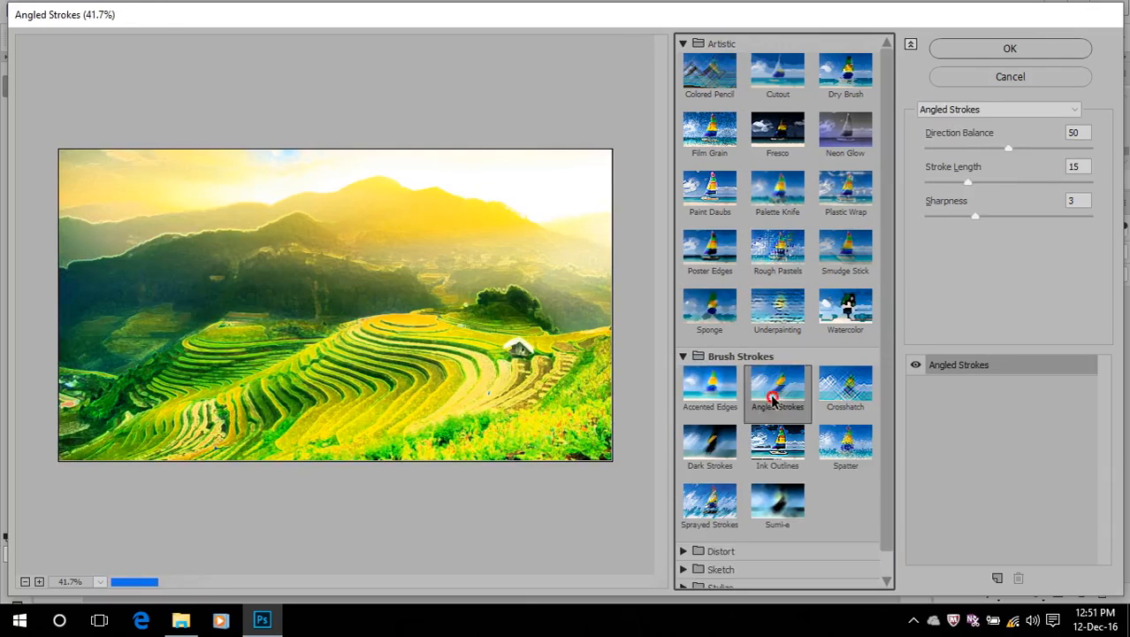
click(834, 400)
click(706, 455)
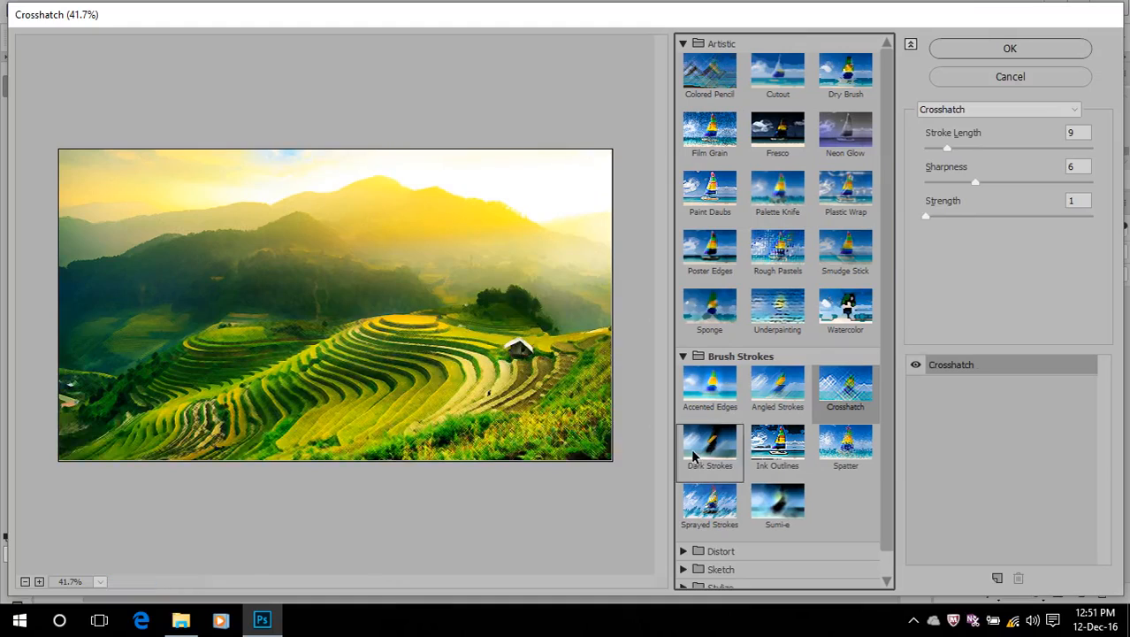
Compare the Diffuse Glow and Glass distort filters, and apply Diffuse Glow to the Background copy layer
click(683, 551)
scroll(708, 495, down, 1)
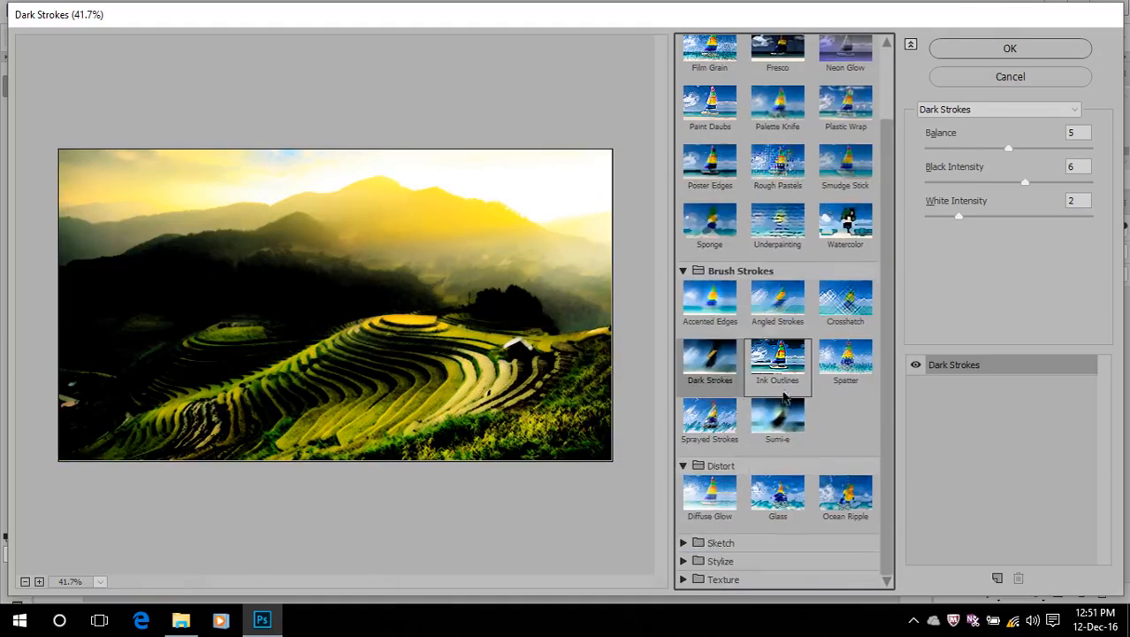
click(716, 487)
click(778, 497)
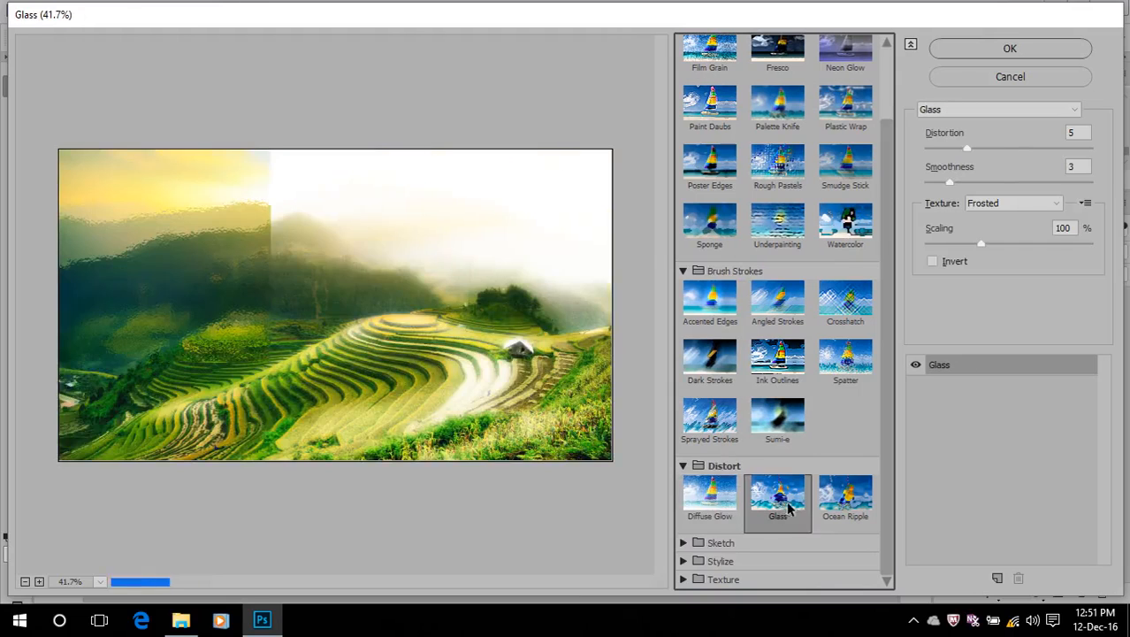
click(716, 500)
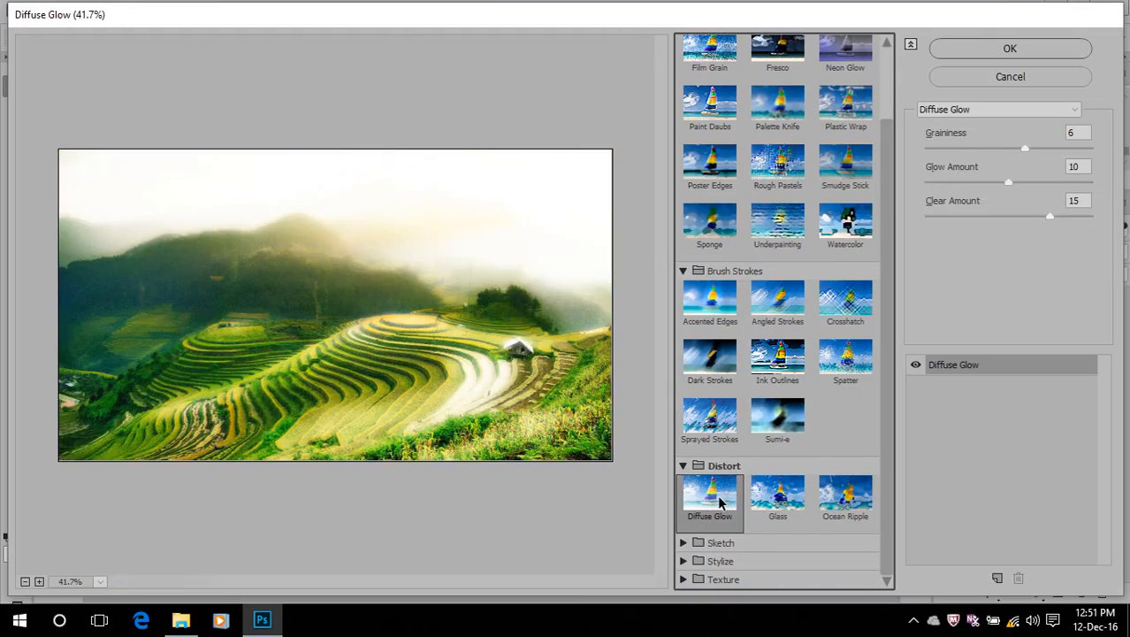
click(1004, 51)
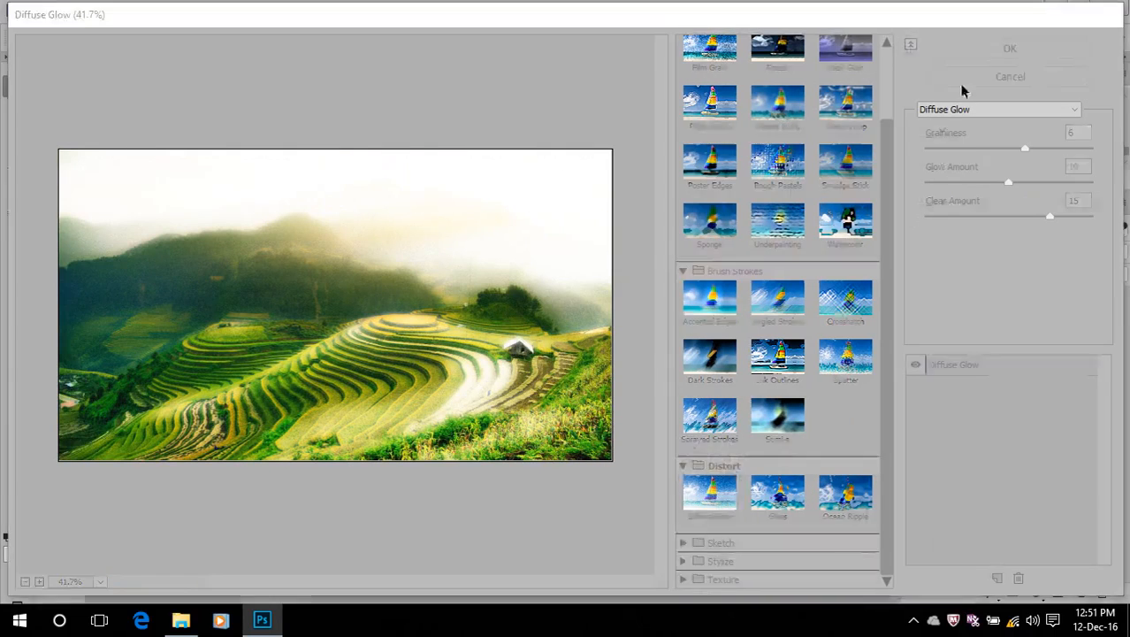
scroll(371, 335, up, 2)
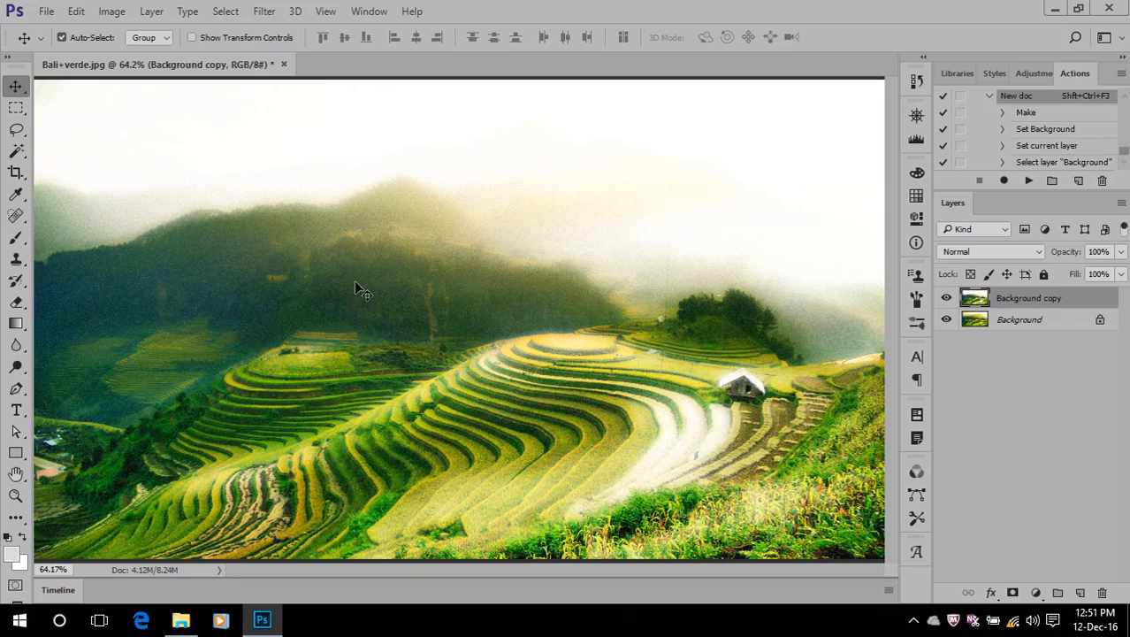
Select the Brush tool with a soft round tip of 175 px and 0% hardness
click(16, 237)
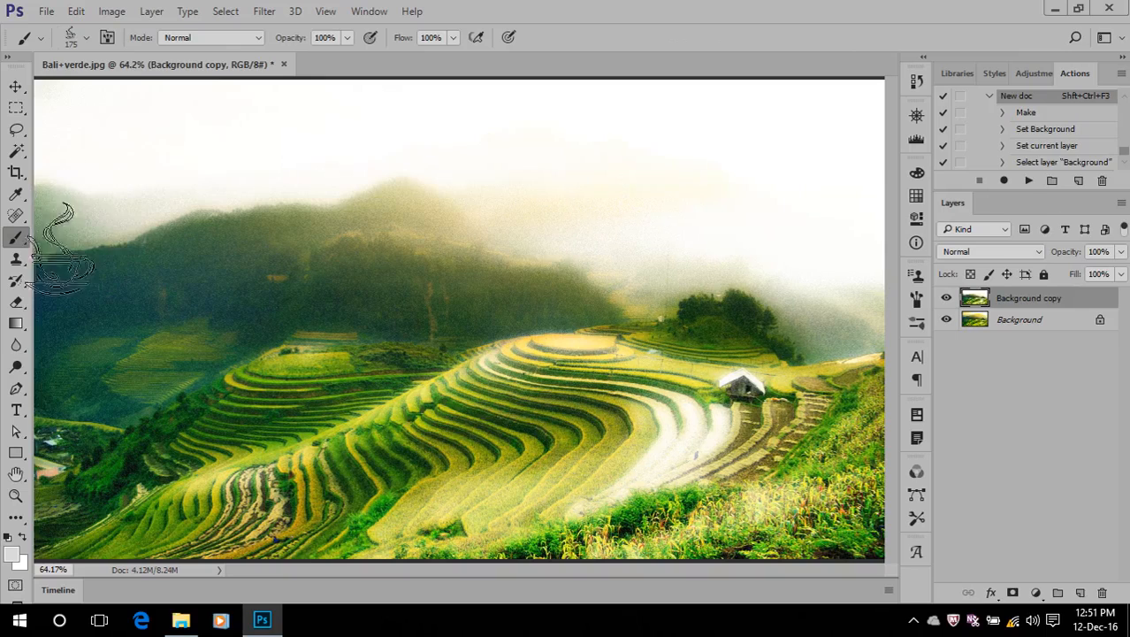
click(85, 37)
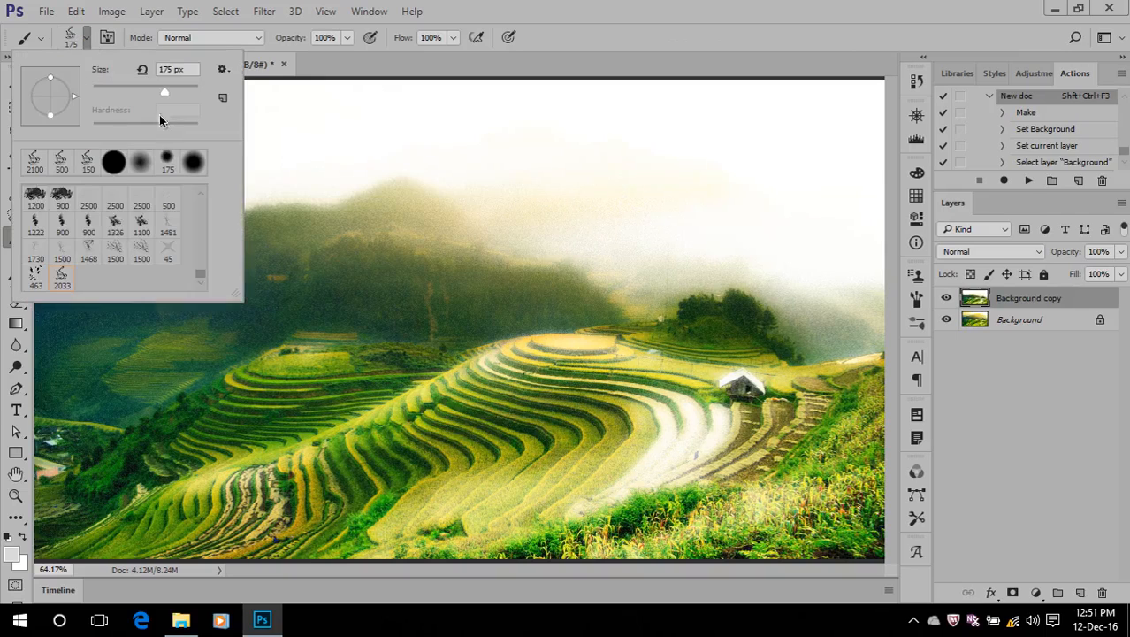
click(135, 166)
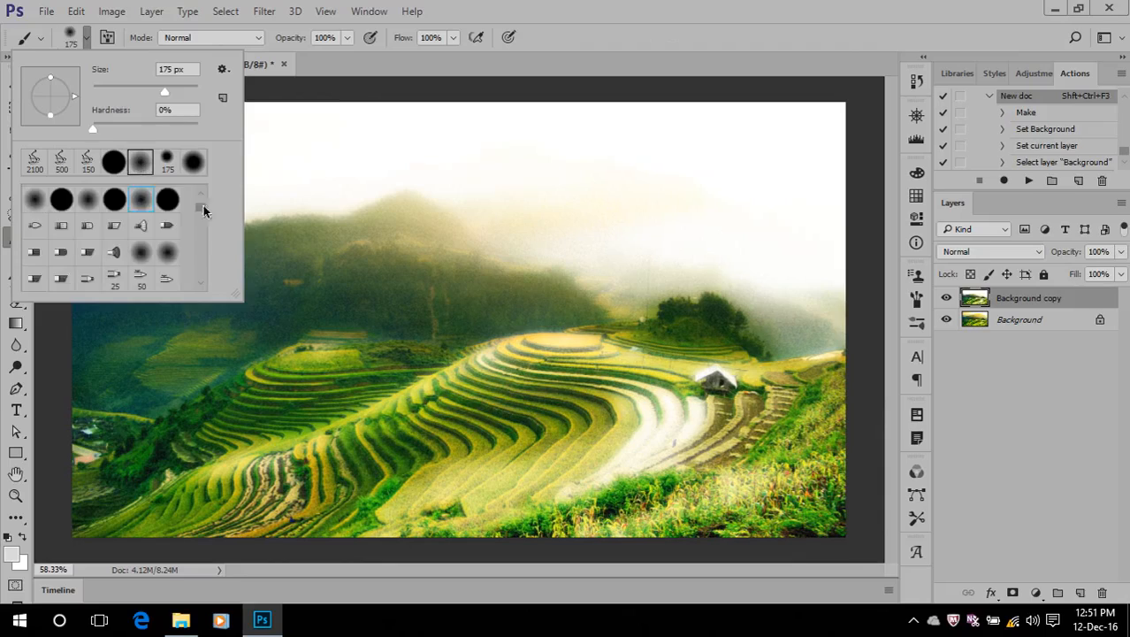
double_click(541, 11)
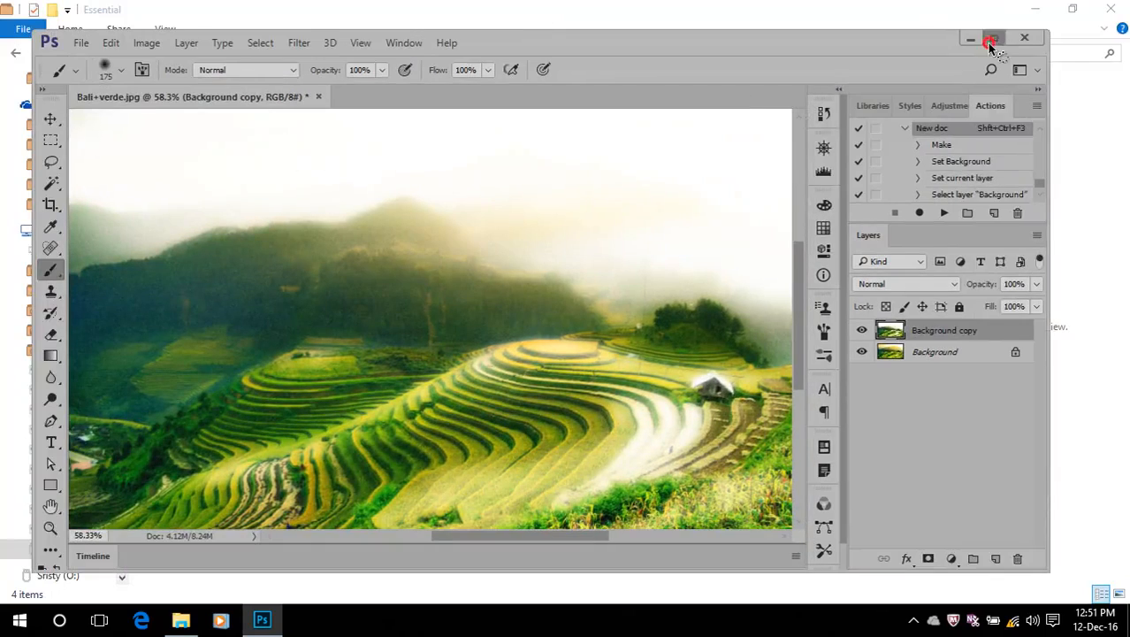
click(994, 38)
Open stock-photo.jpeg from the Wallpaper folder and duplicate its Background layer
click(46, 12)
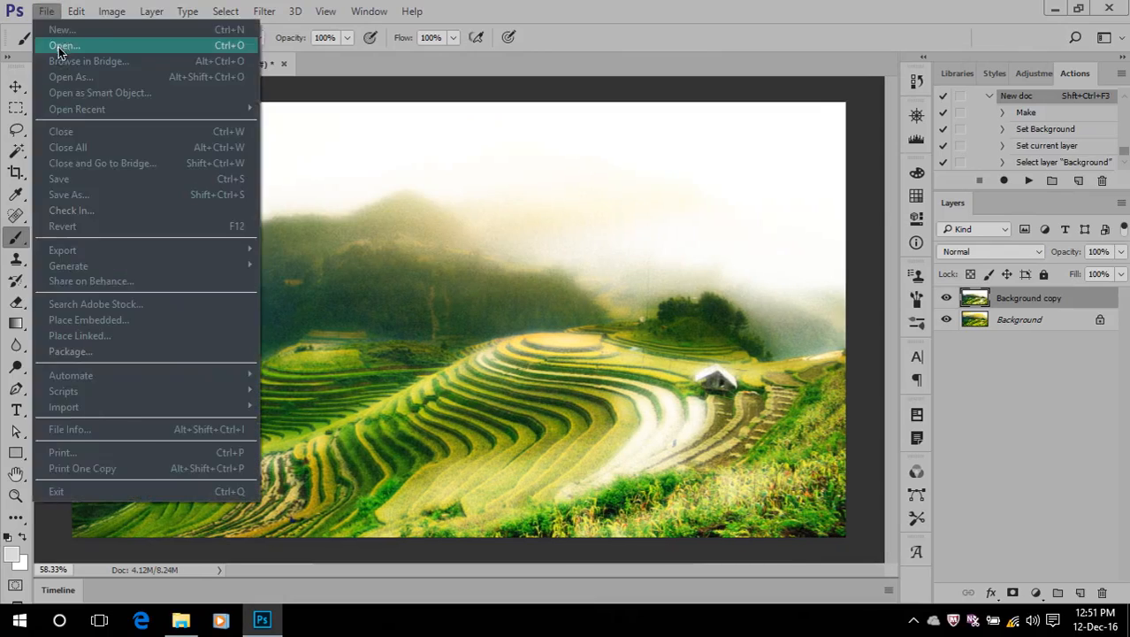
click(51, 42)
scroll(316, 275, down, 10)
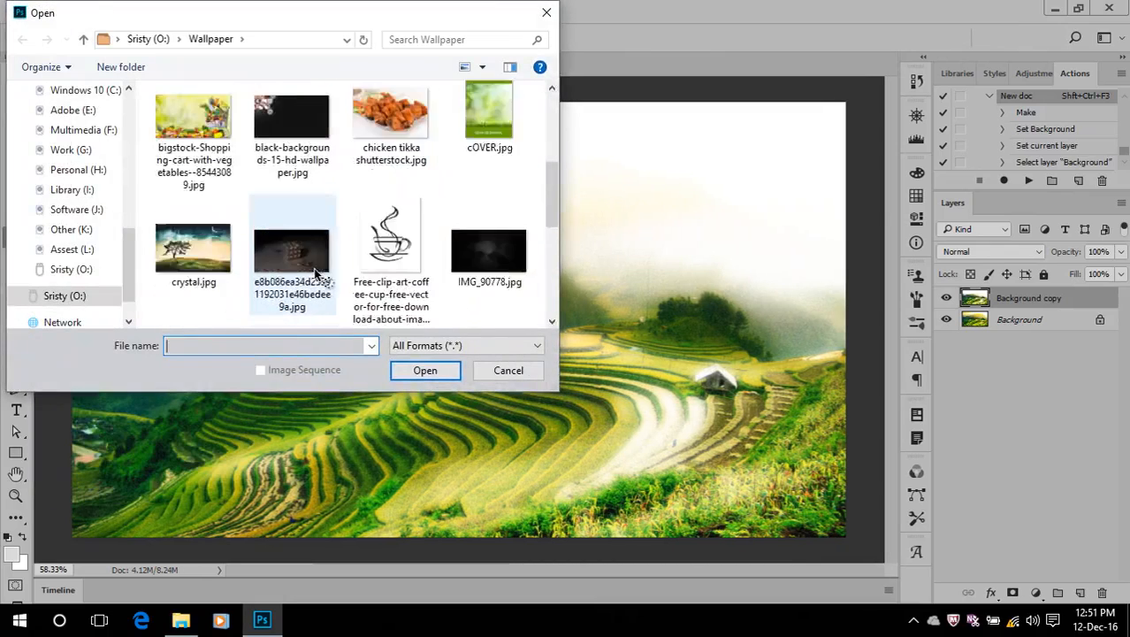
double_click(210, 275)
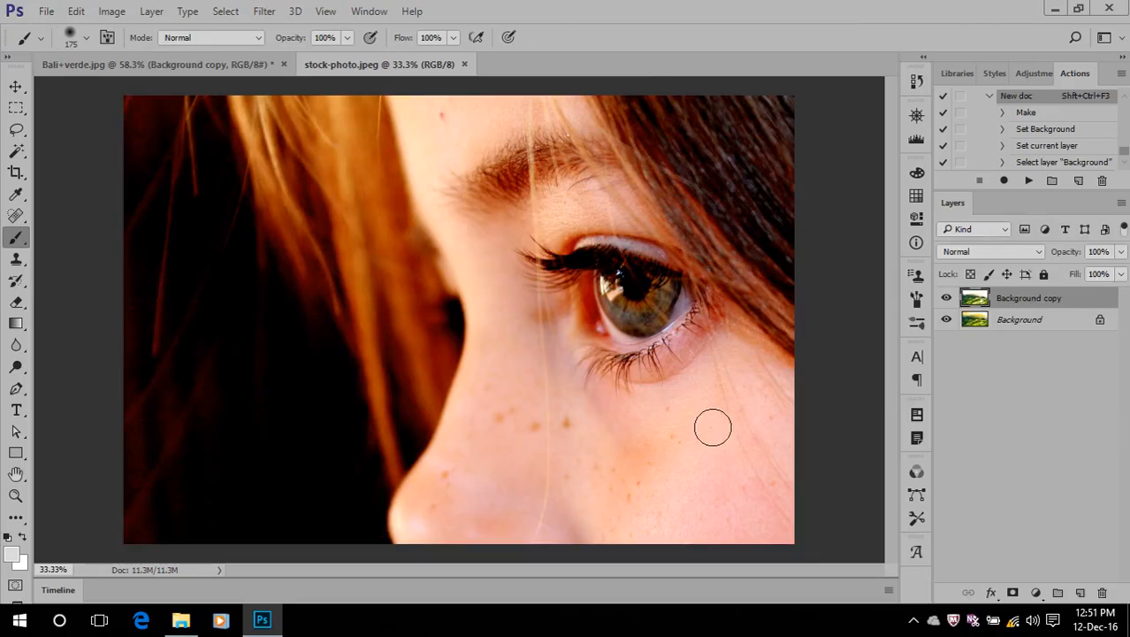
scroll(711, 423, up, 2)
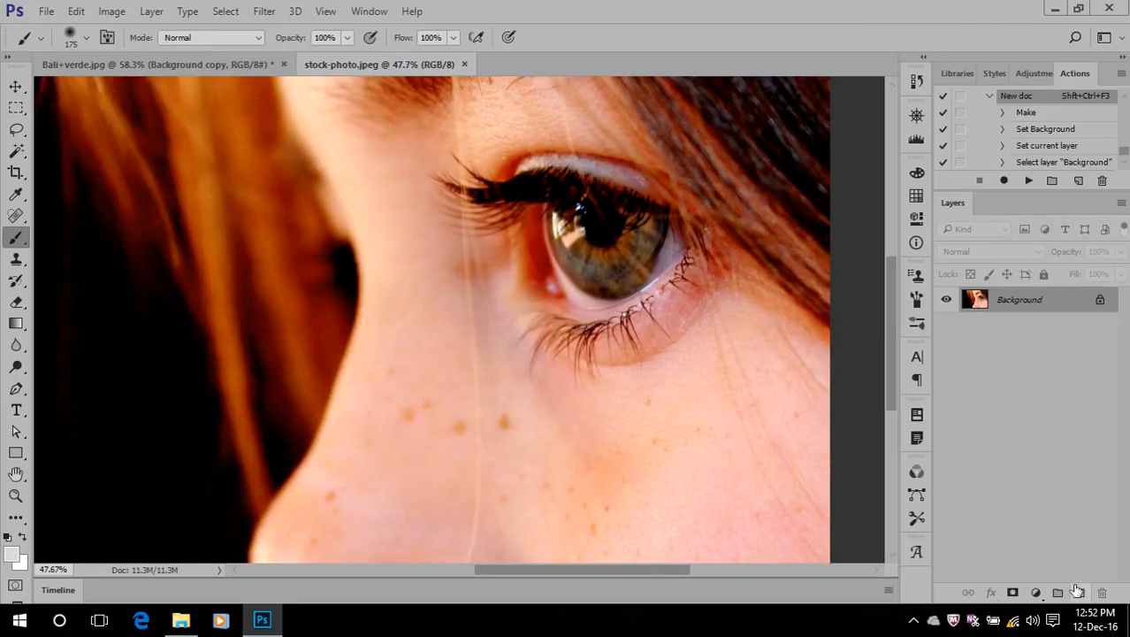
drag(1026, 312, 1085, 590)
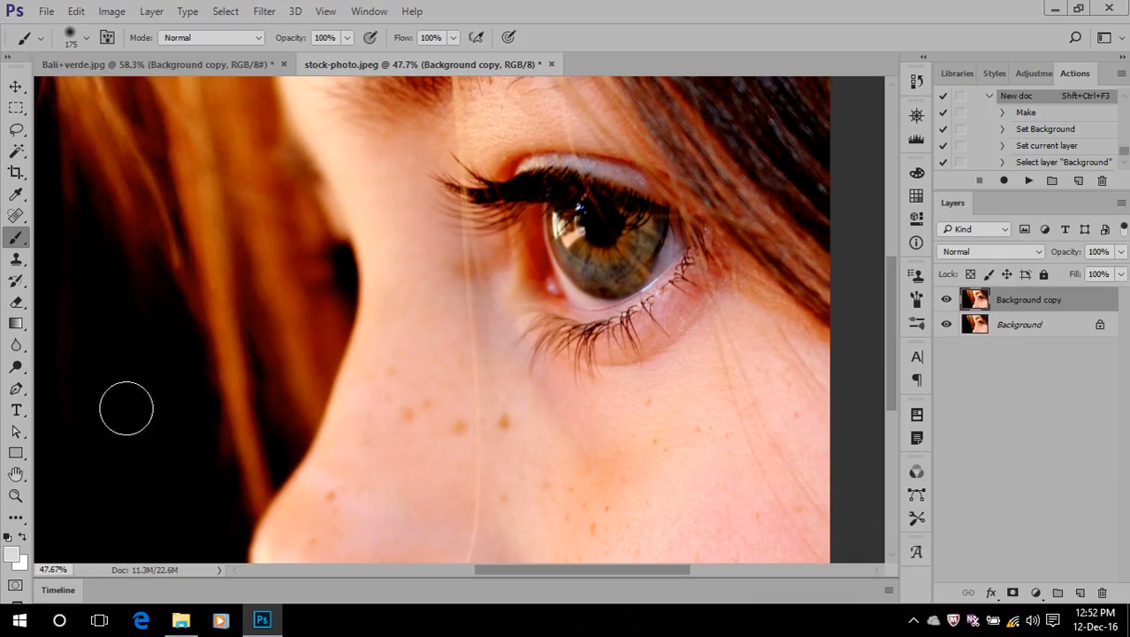
Set the foreground colour to near-white fefefe and the brush's opacity and flow to 25%
click(12, 554)
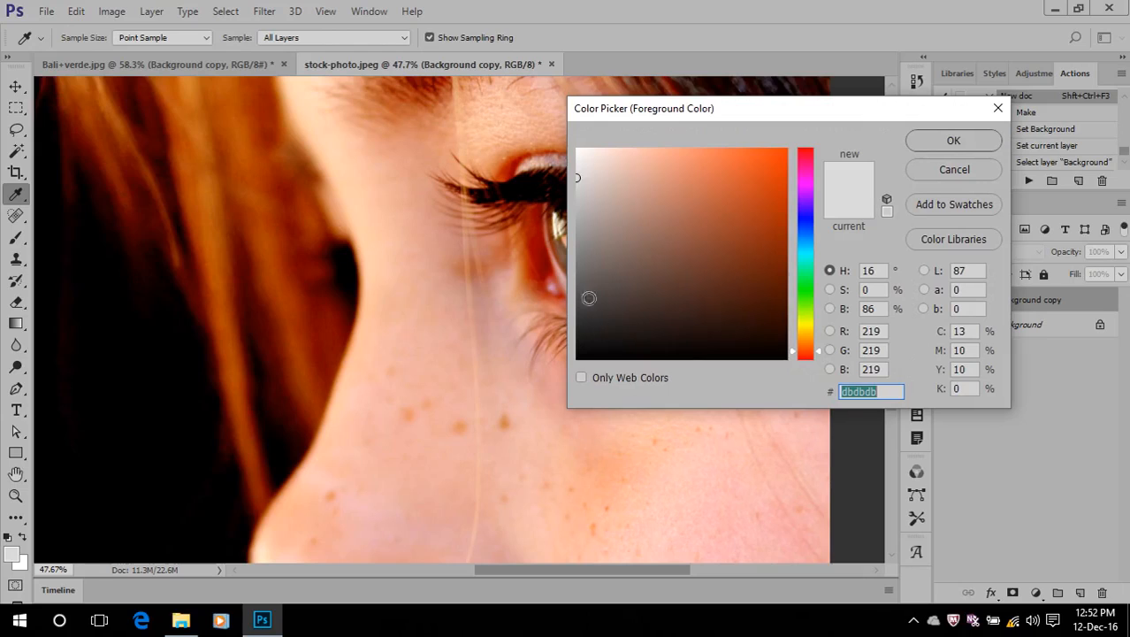
click(576, 151)
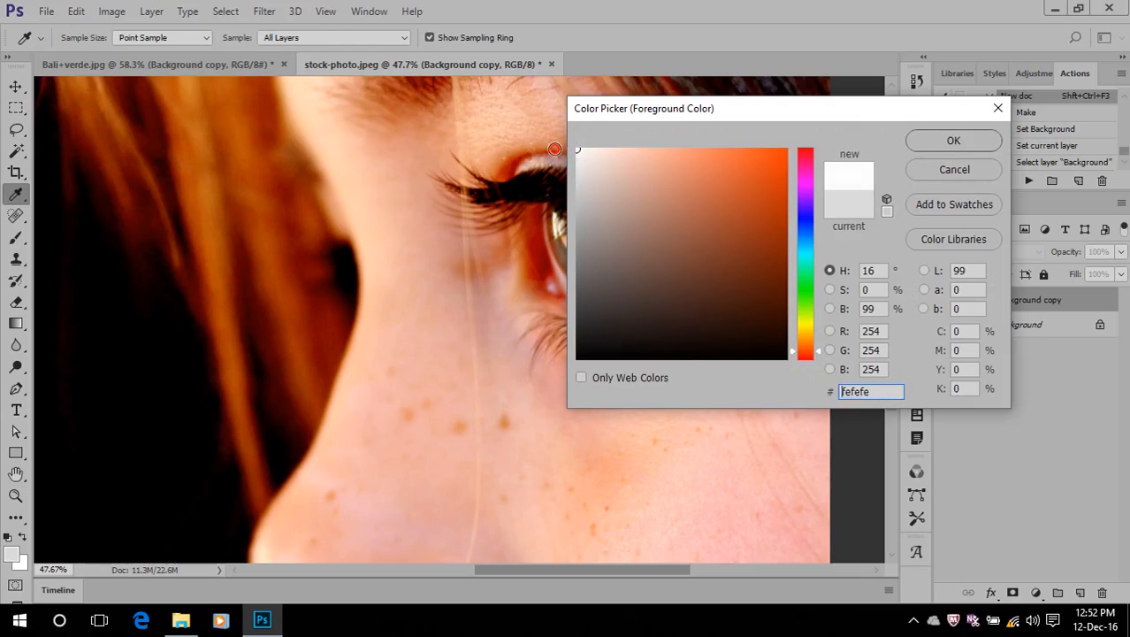
click(952, 141)
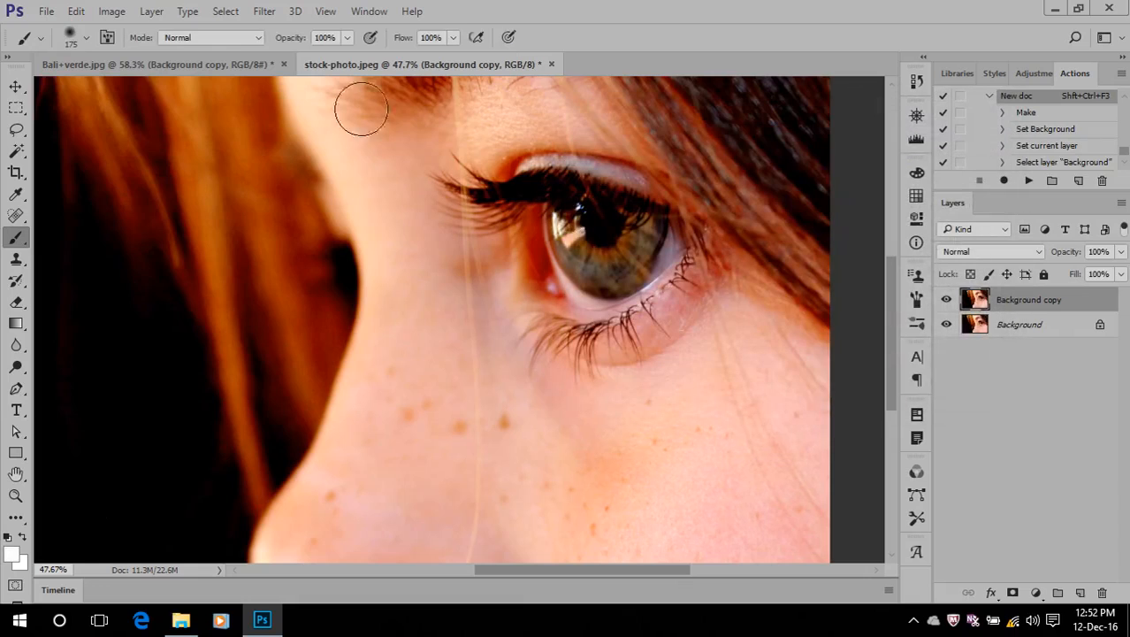
click(325, 38)
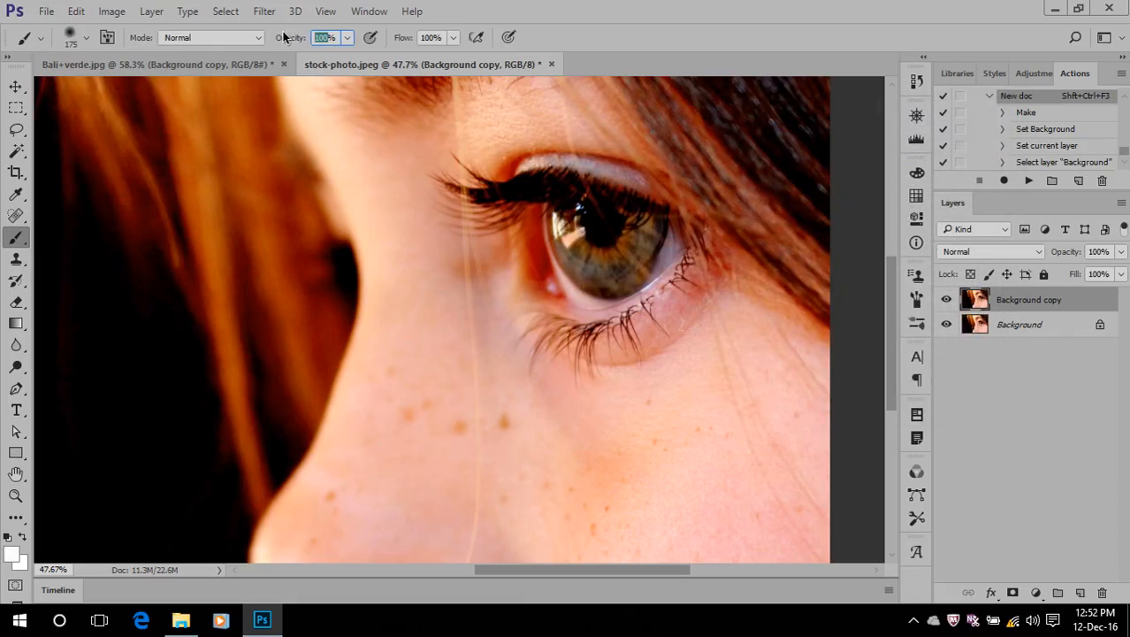
text(25)
click(429, 35)
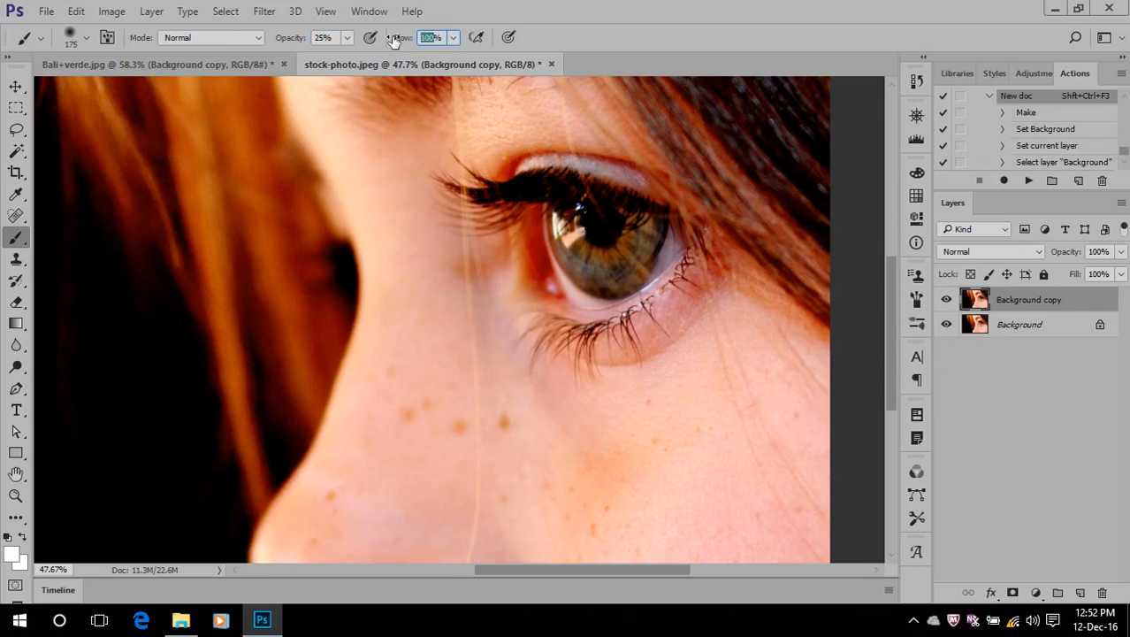
text(25)
Paint faint white strokes over the cheek and the skin around the eye on the Background copy layer
click(638, 445)
drag(637, 445, 552, 431)
mouse_move(657, 403)
mouse_down()
mouse_move(567, 394)
mouse_move(520, 373)
mouse_move(531, 376)
mouse_up()
mouse_move(698, 303)
mouse_down()
mouse_move(642, 362)
mouse_move(598, 366)
mouse_move(496, 339)
mouse_up()
mouse_move(550, 119)
mouse_down()
mouse_move(466, 113)
mouse_move(423, 171)
mouse_move(529, 145)
mouse_up()
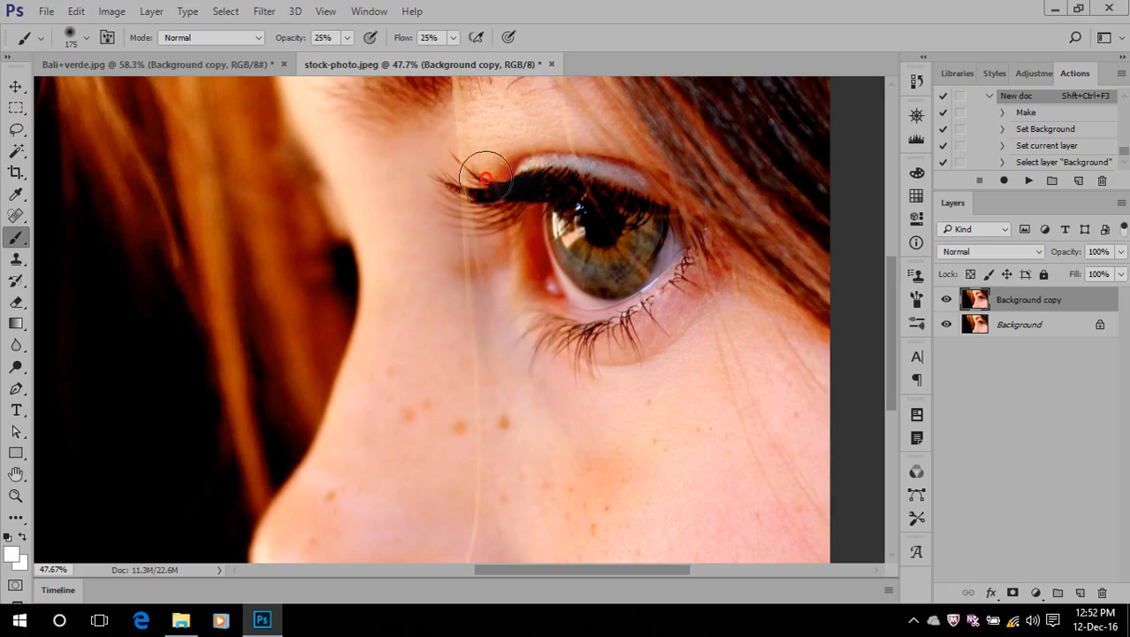
mouse_move(520, 216)
mouse_down()
mouse_move(541, 307)
mouse_move(530, 207)
mouse_move(581, 300)
mouse_move(667, 318)
mouse_up()
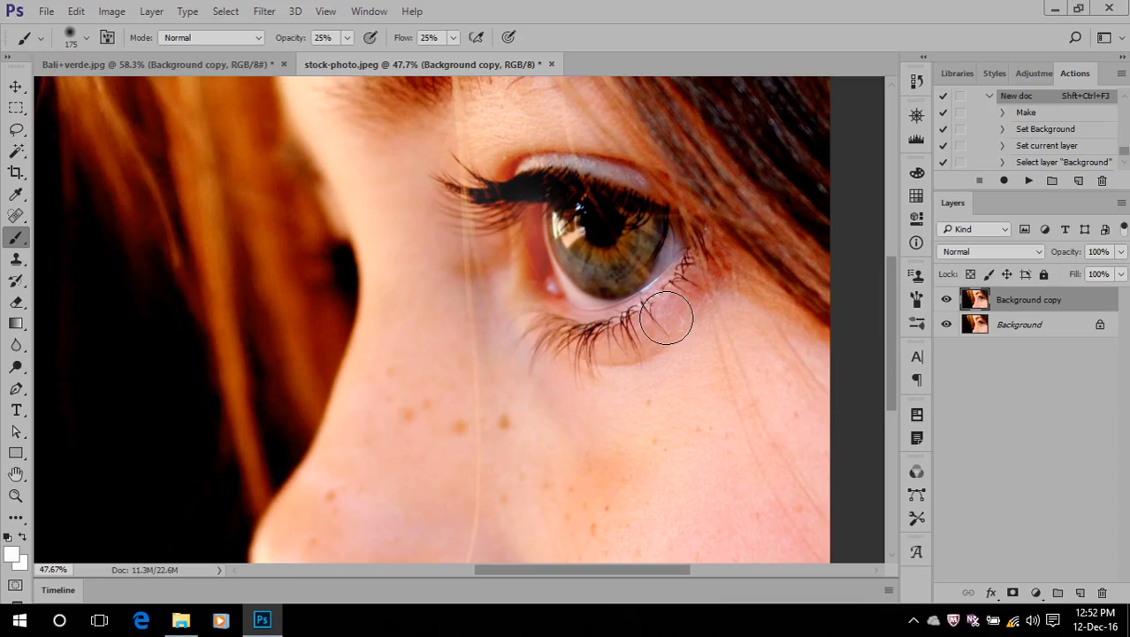
Delete the painted Background copy layer and duplicate the Background layer again
click(110, 12)
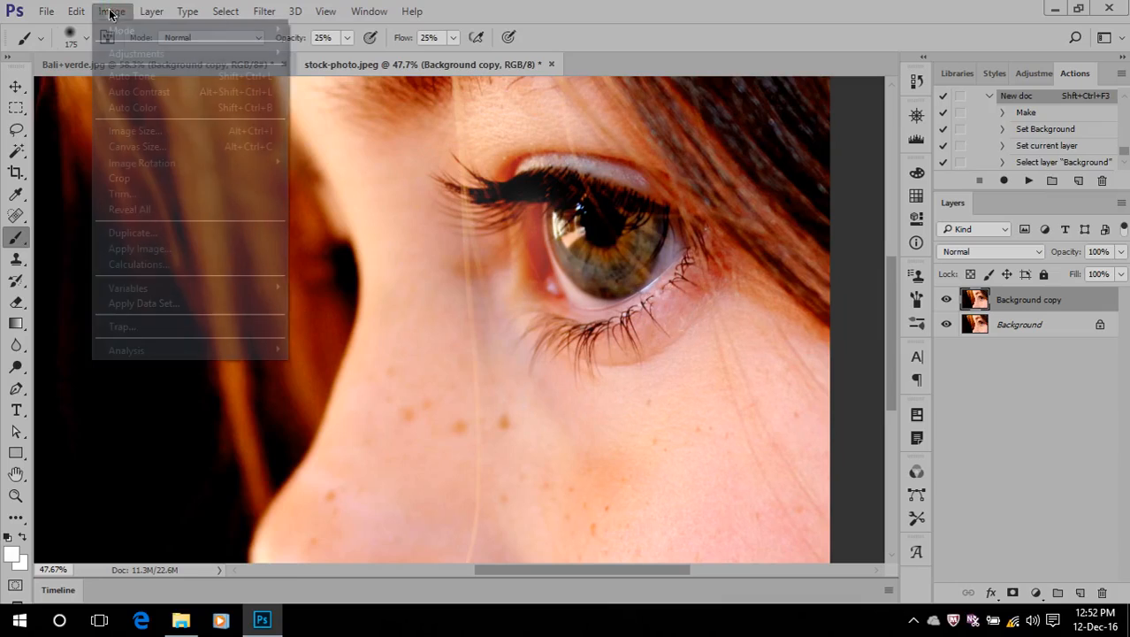
click(711, 5)
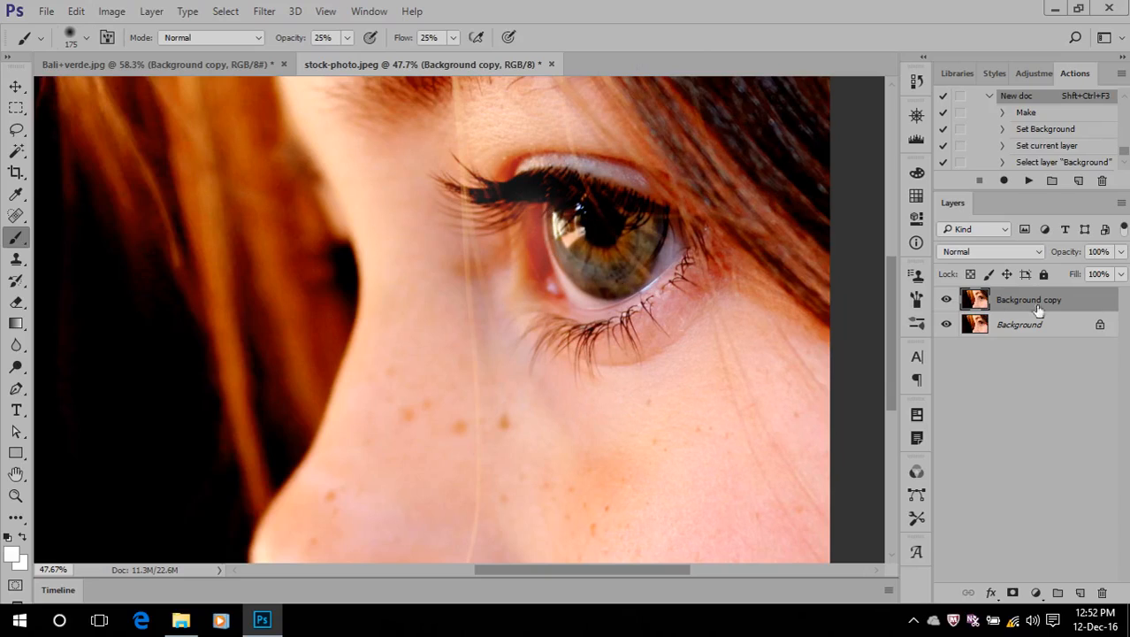
drag(1033, 305, 1102, 592)
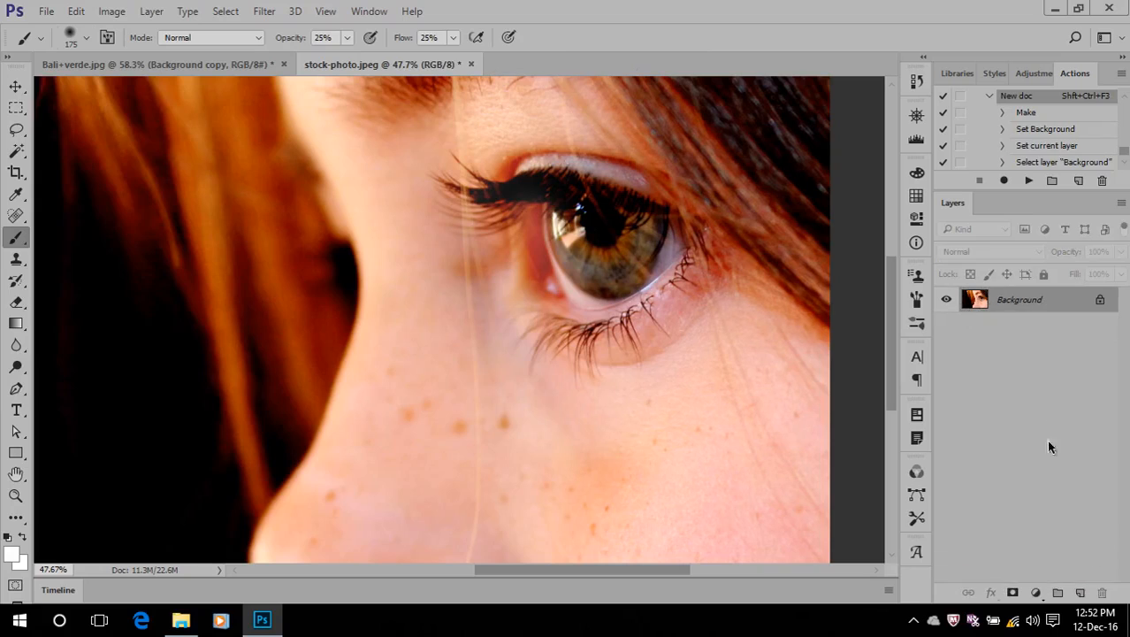
drag(1011, 305, 1080, 592)
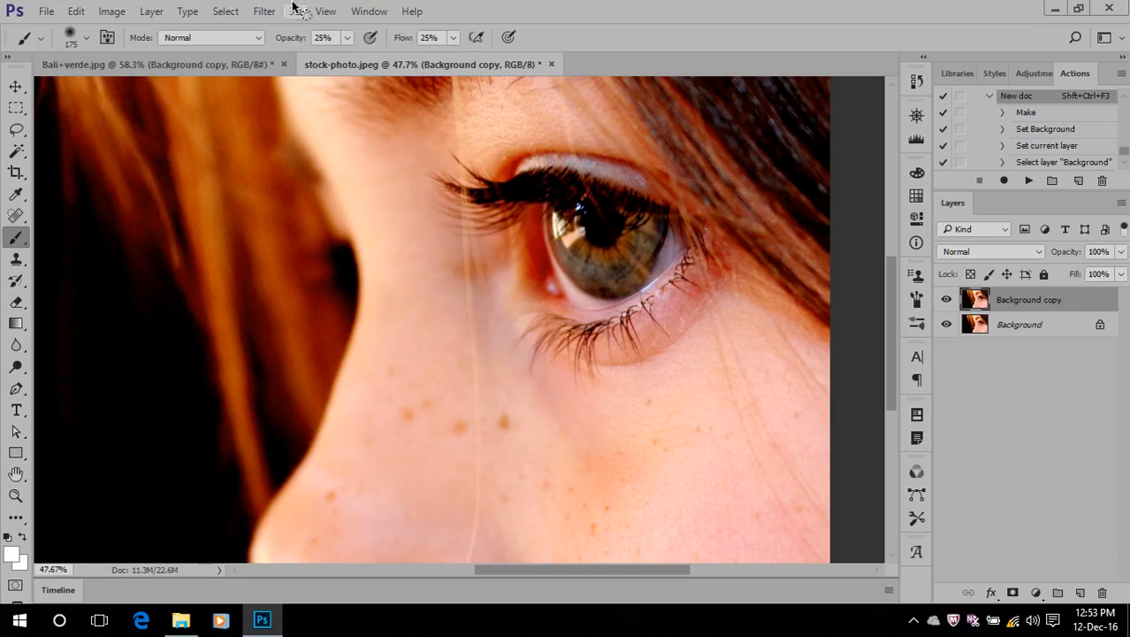
click(266, 9)
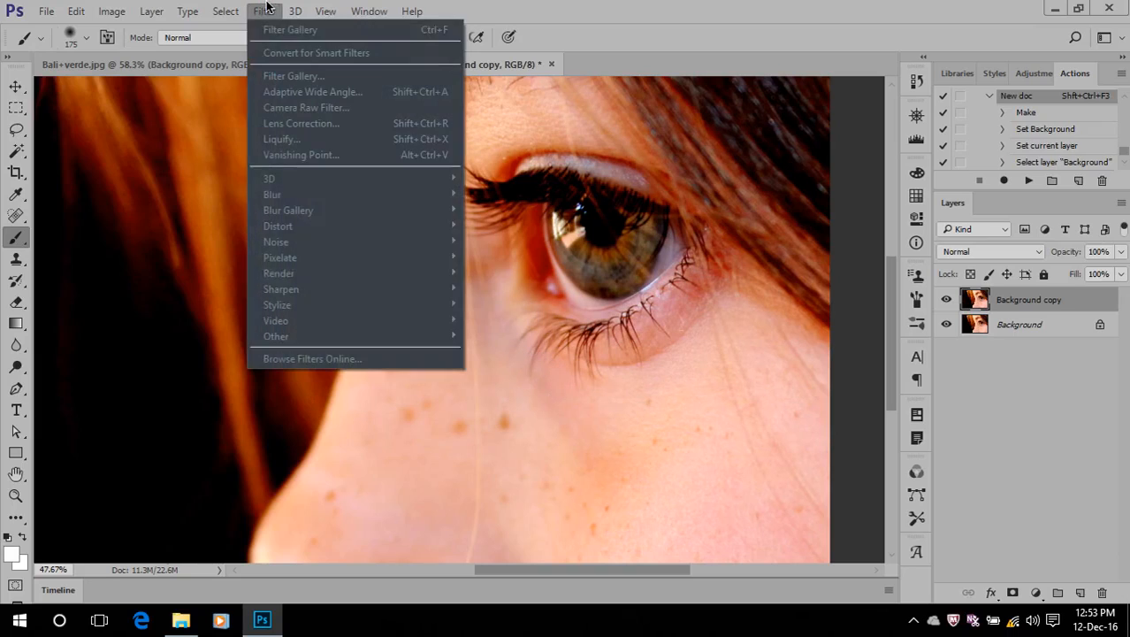
click(756, 33)
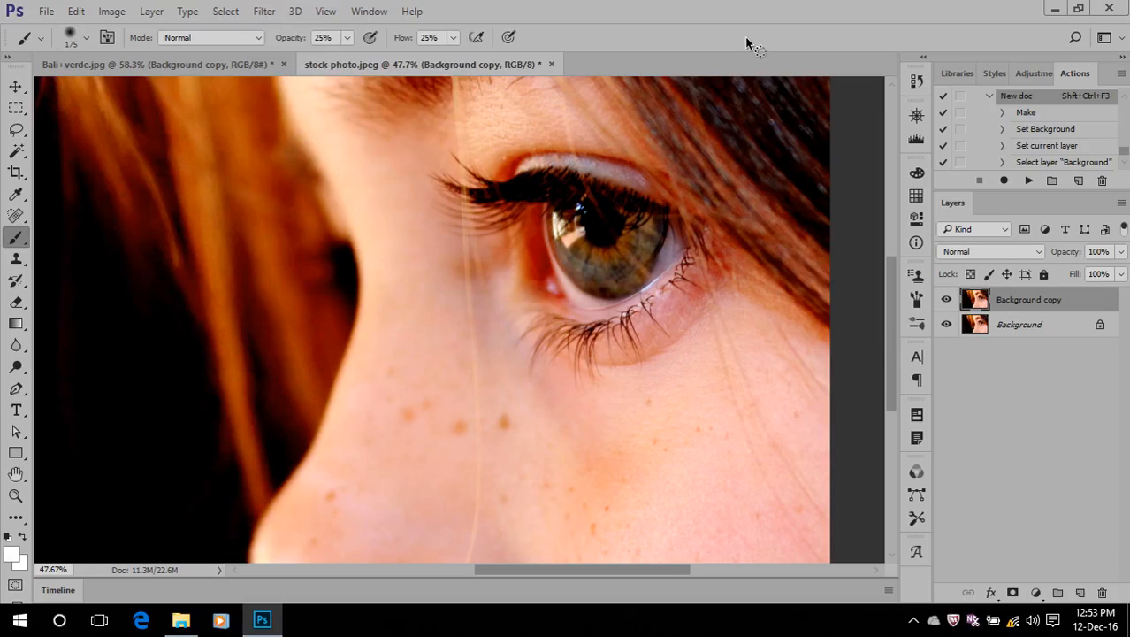
click(265, 11)
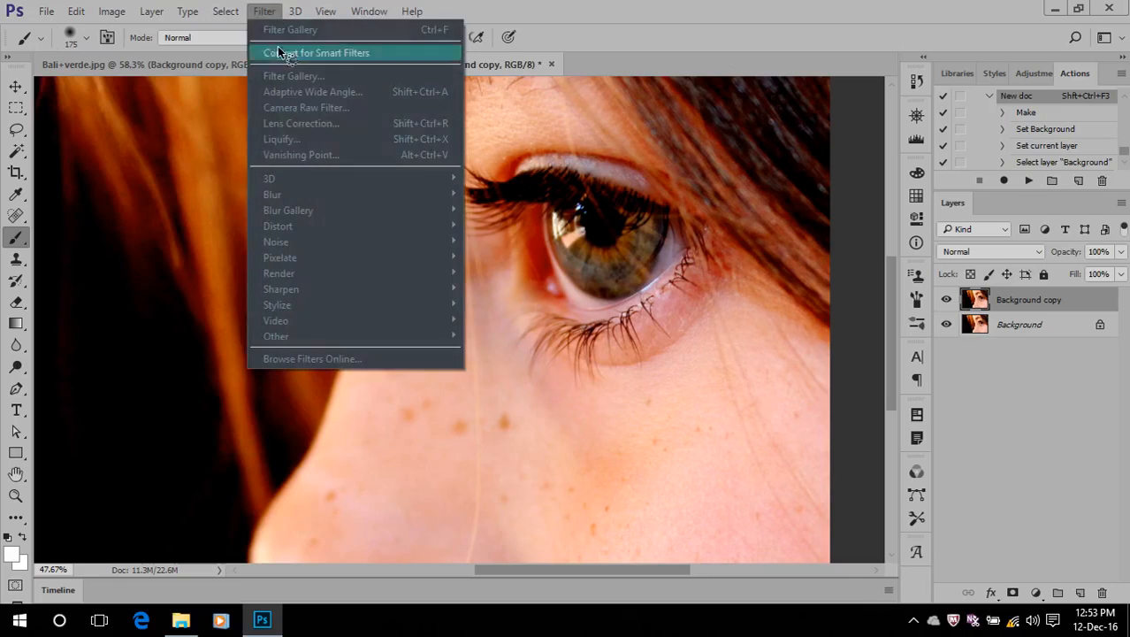
click(329, 123)
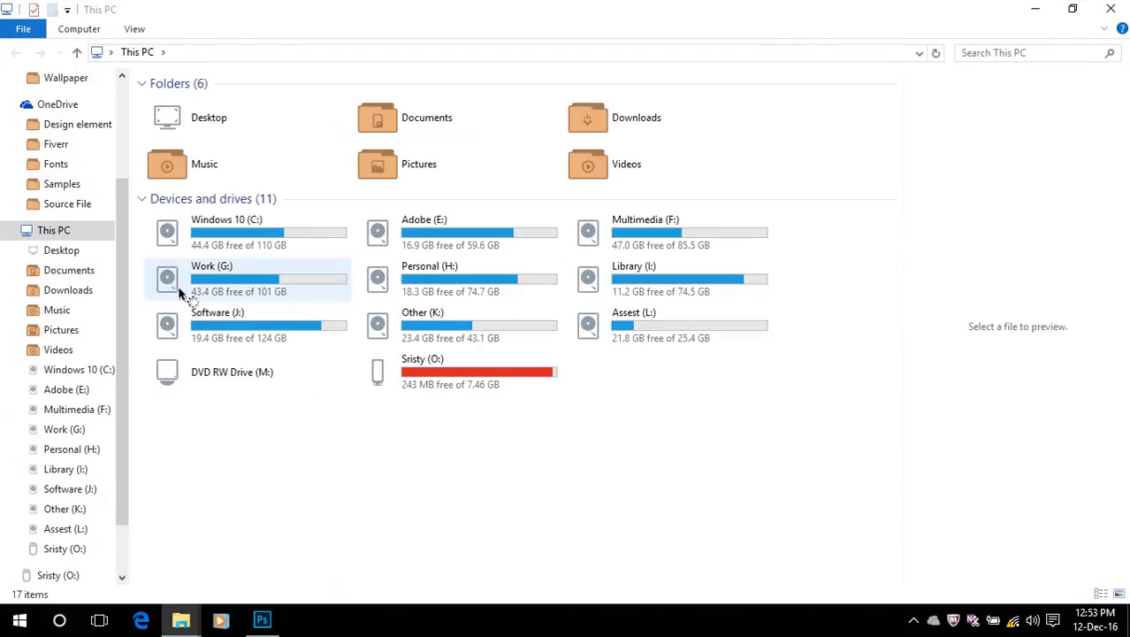
Browse from the Windows 10 (C:) drive through Program Files and Adobe to the Adobe Photoshop CC 2017 folder
click(188, 245)
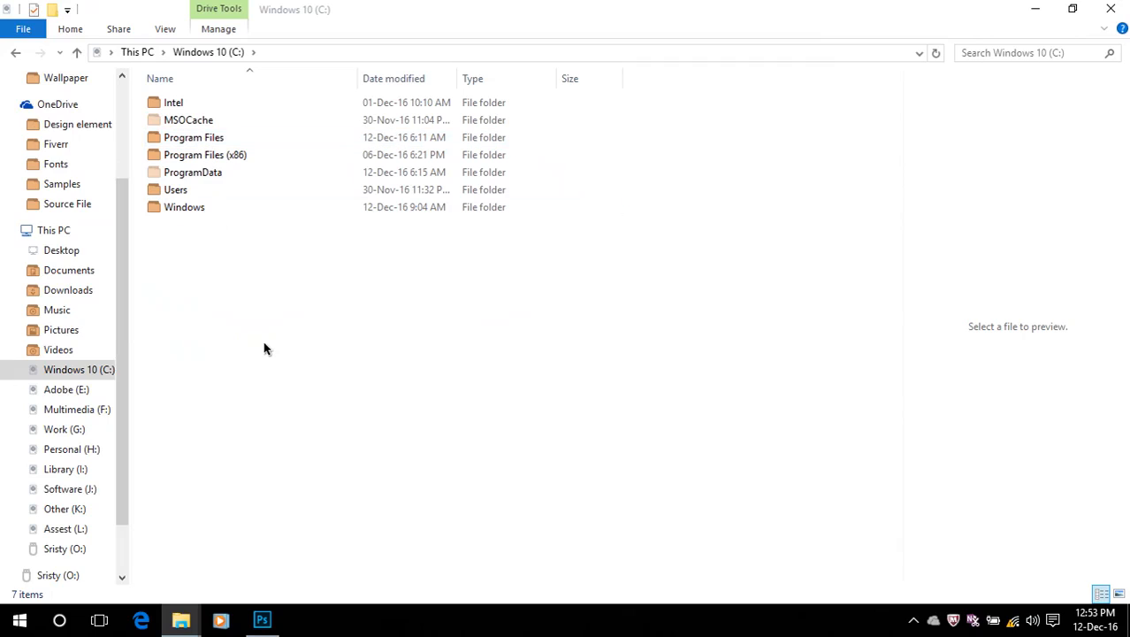
click(205, 147)
double_click(203, 144)
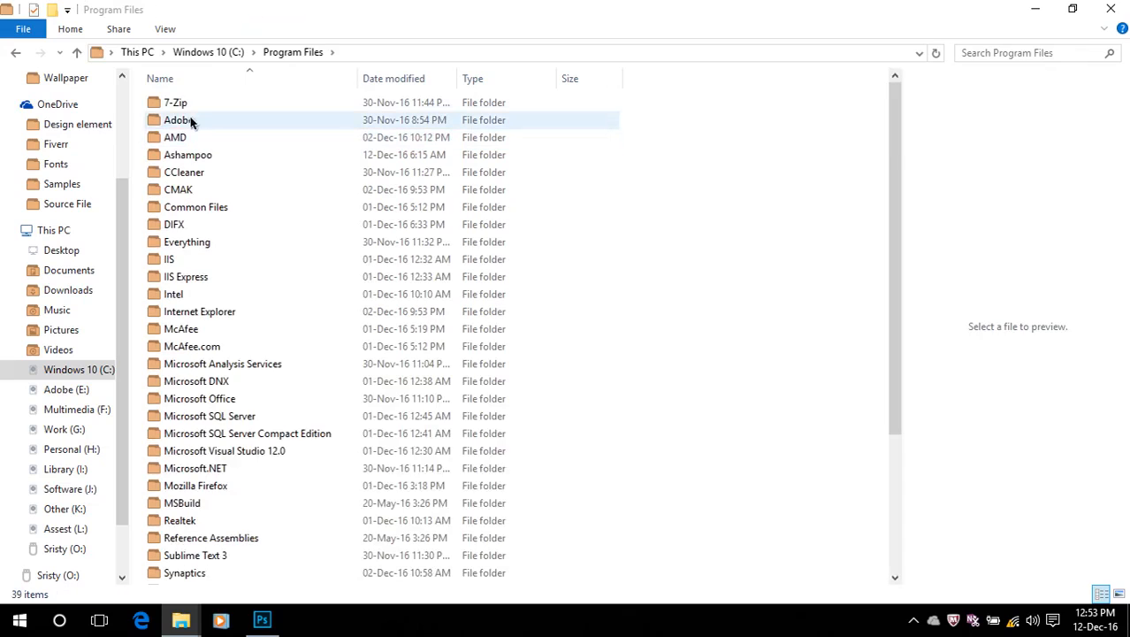
double_click(188, 117)
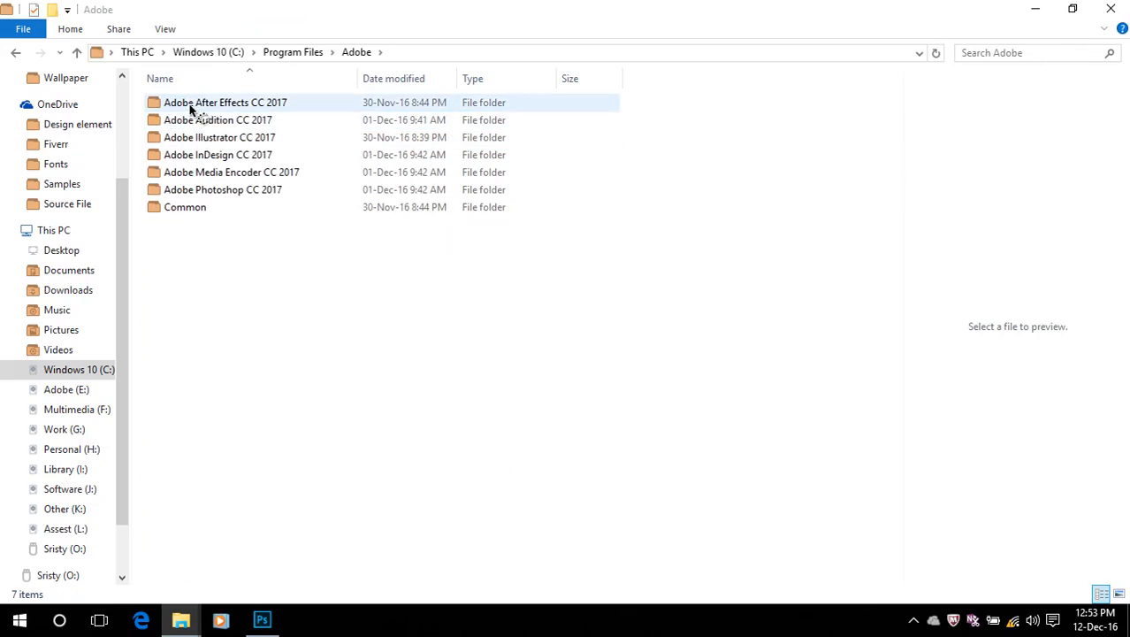
double_click(225, 189)
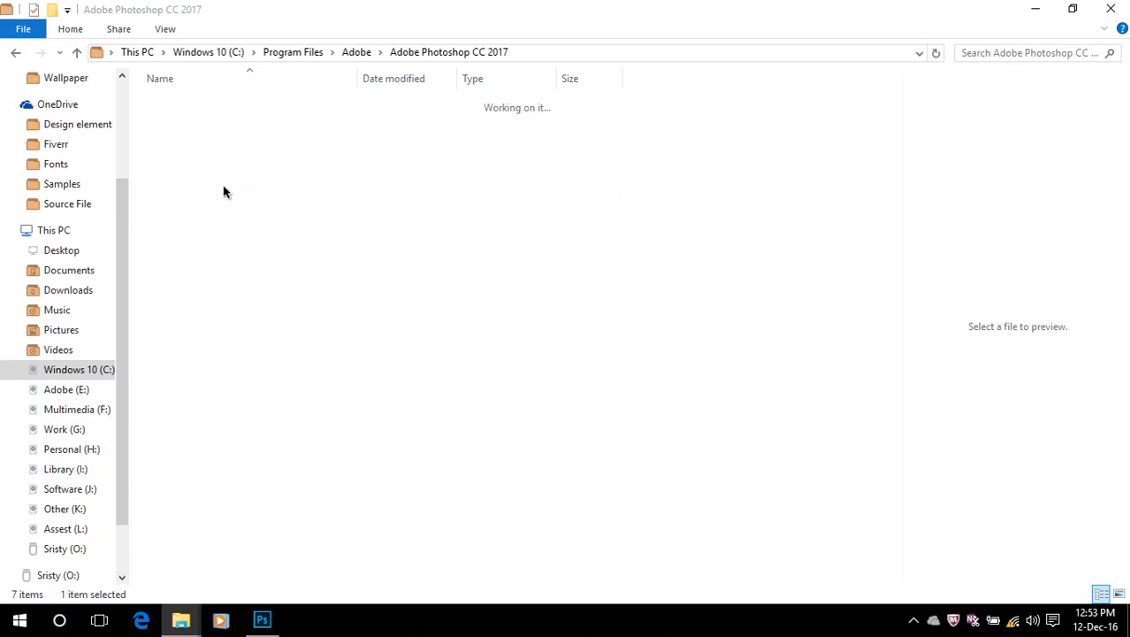
Return to This PC and retrace the path through Program Files to Photoshop CC 2017's Plug-ins folder
click(140, 52)
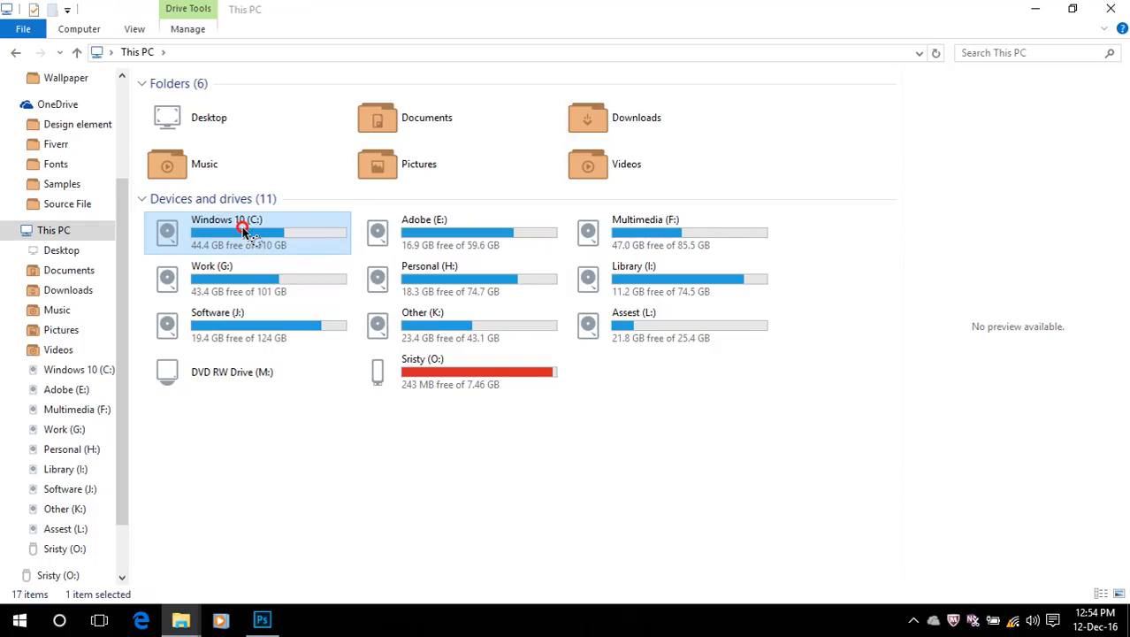
double_click(245, 228)
double_click(199, 139)
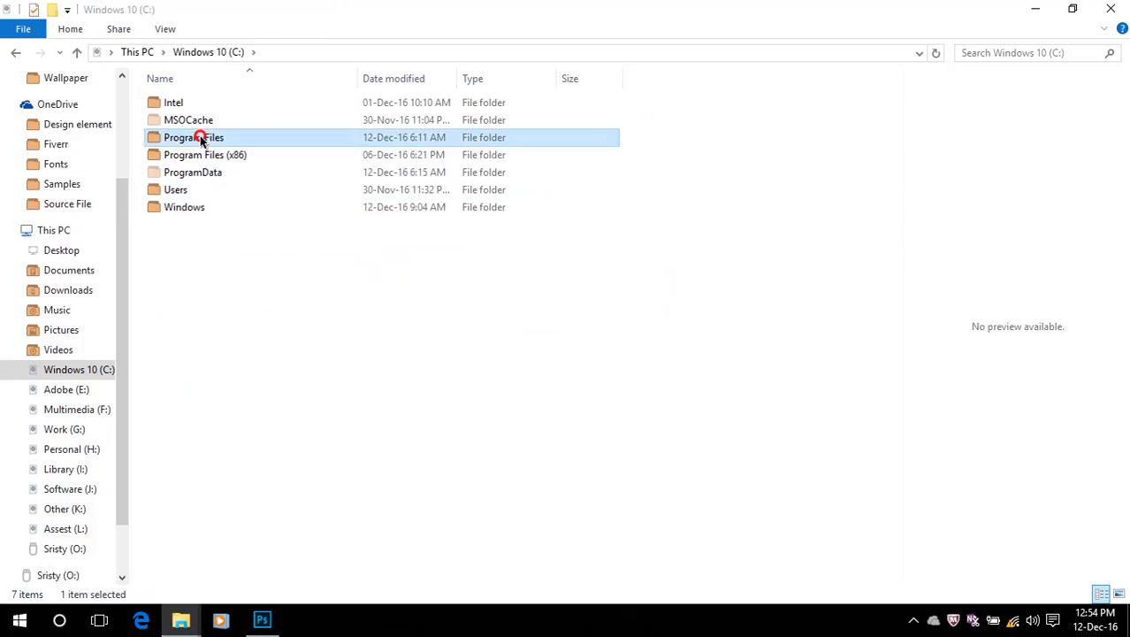
double_click(185, 120)
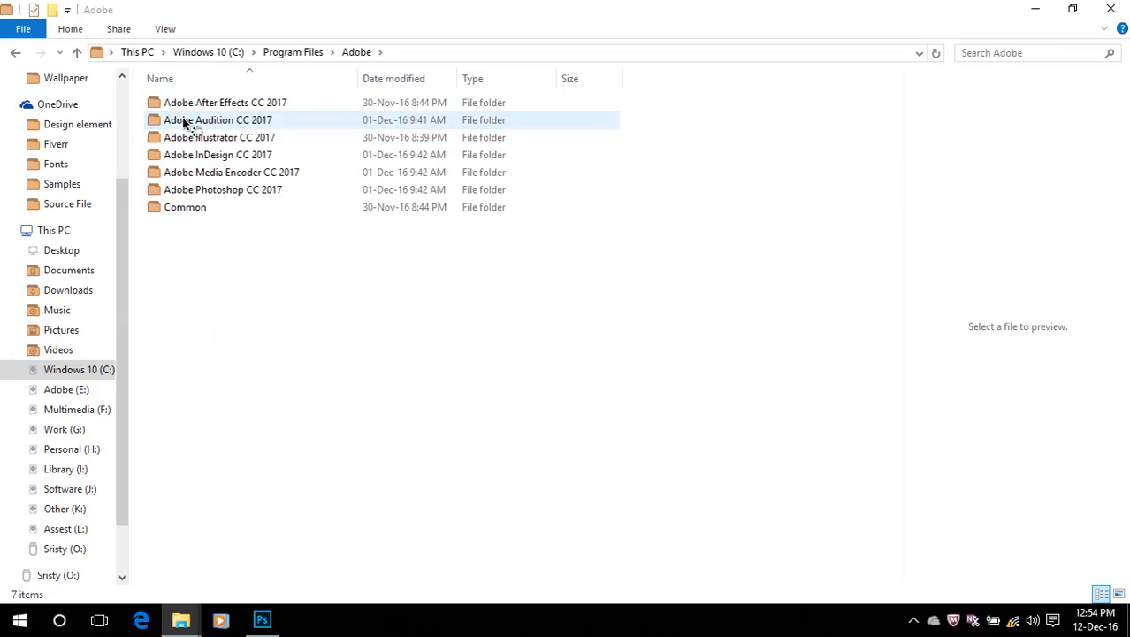
double_click(213, 191)
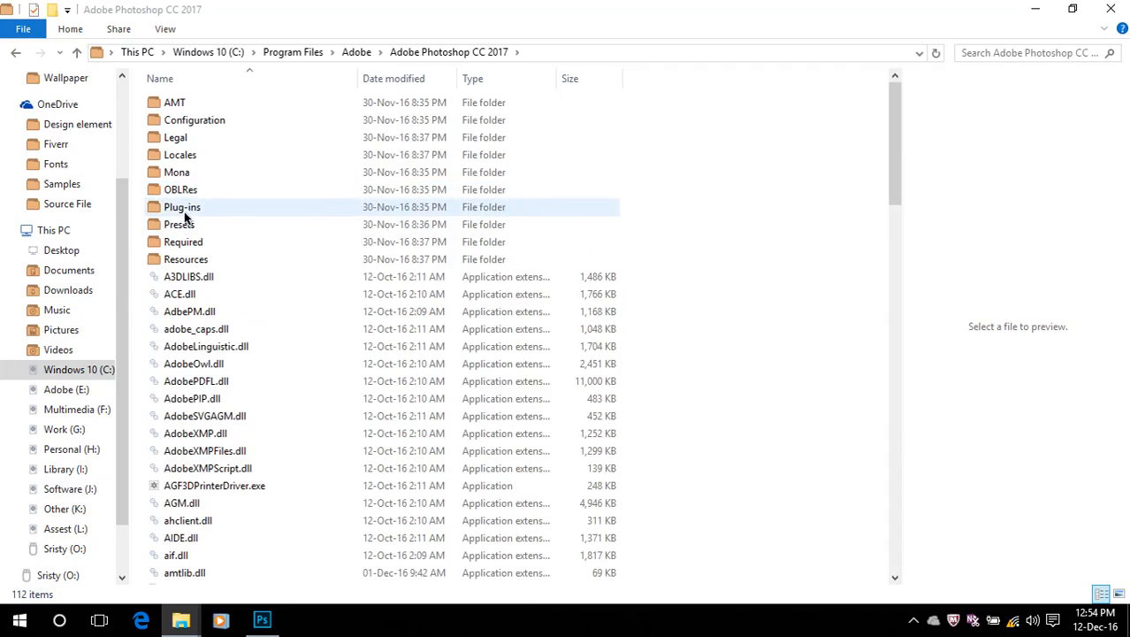
double_click(184, 211)
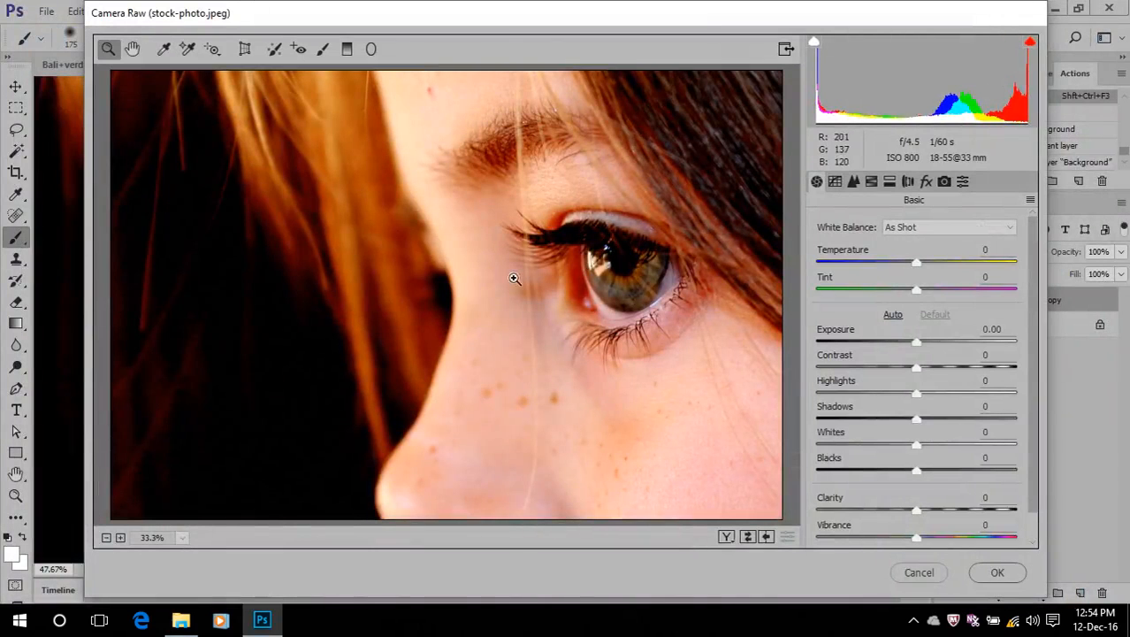
Switch back to Photoshop and remove the dark freckle on the side of the nose with the content-aware Spot Healing Brush
click(918, 573)
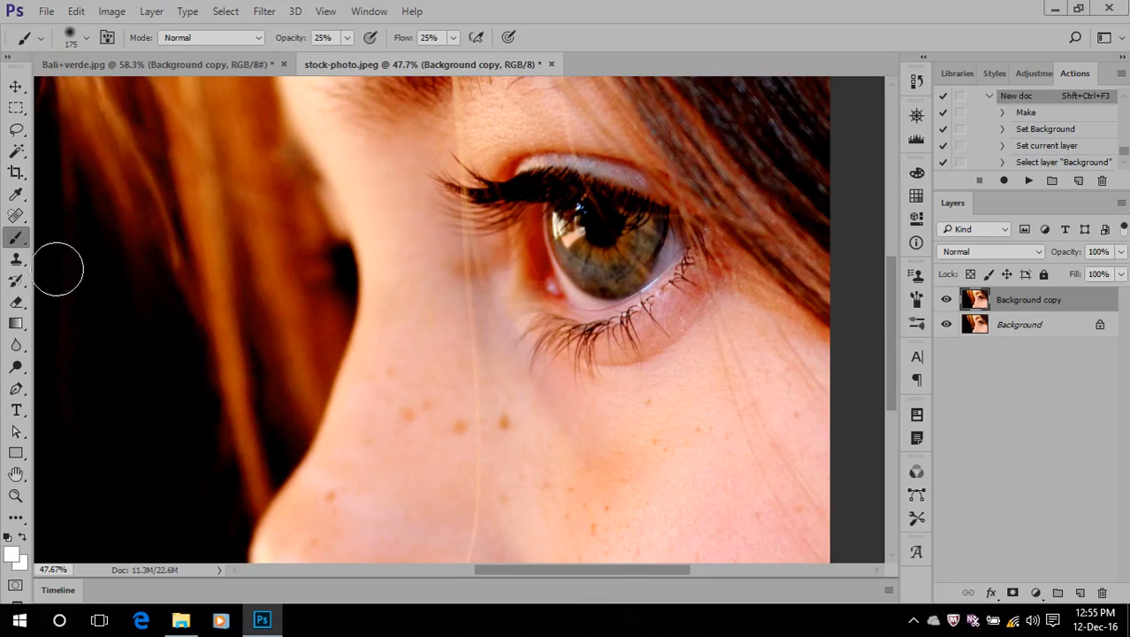
click(16, 215)
mouse_move(512, 420)
mouse_down()
mouse_move(491, 431)
mouse_move(511, 409)
mouse_up()
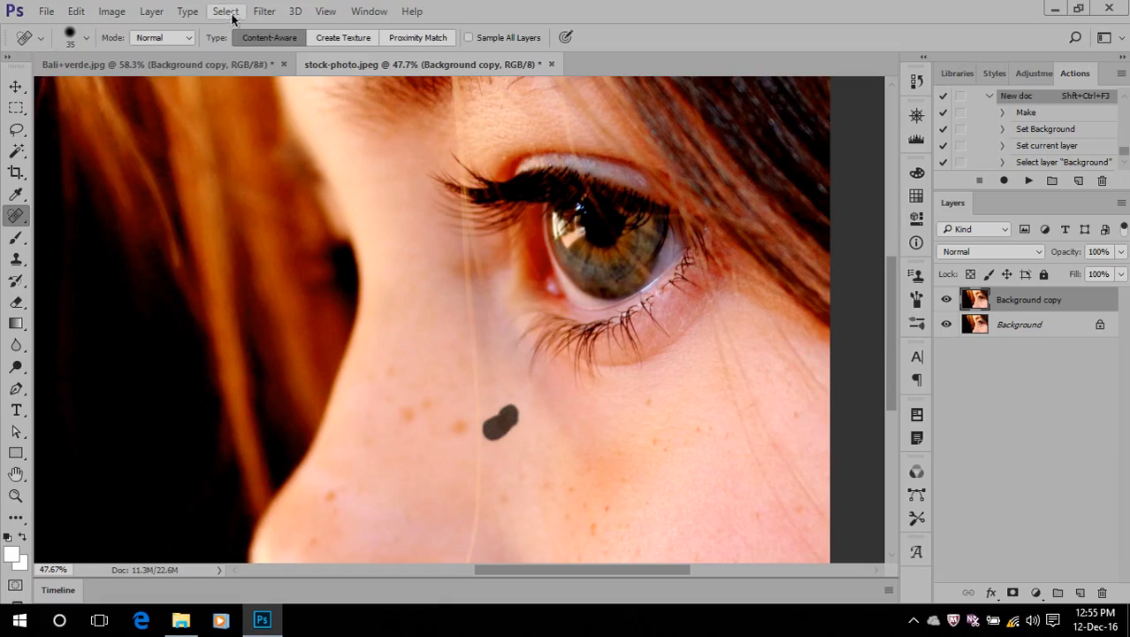
Open the Camera Raw Filter on the Background copy layer and set Temperature to -11 and Tint to -11
click(263, 12)
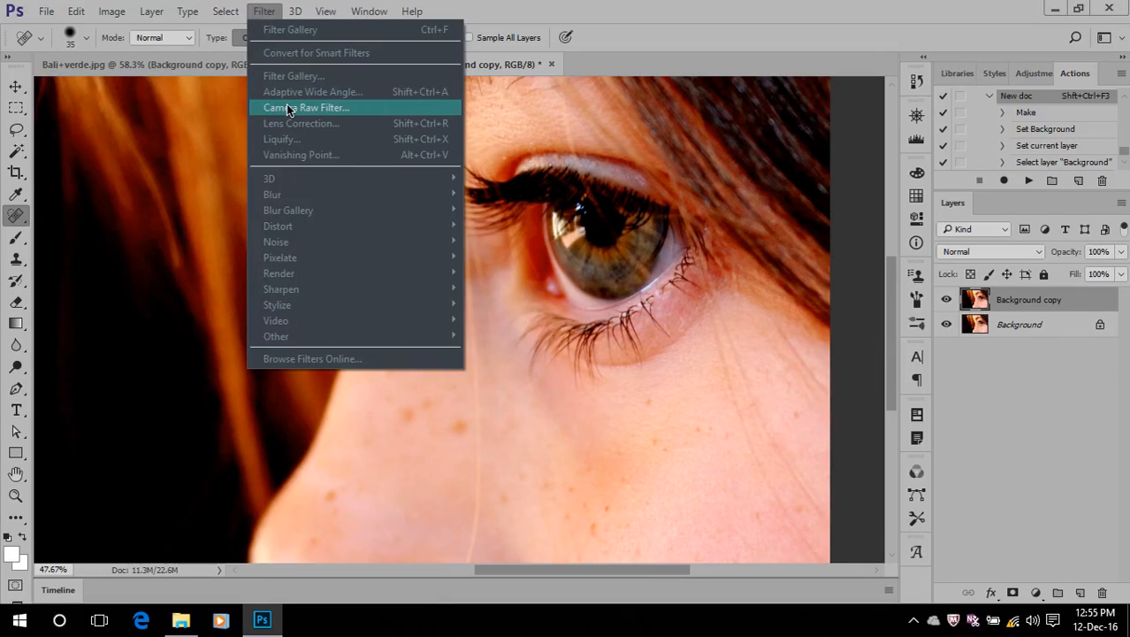
click(286, 107)
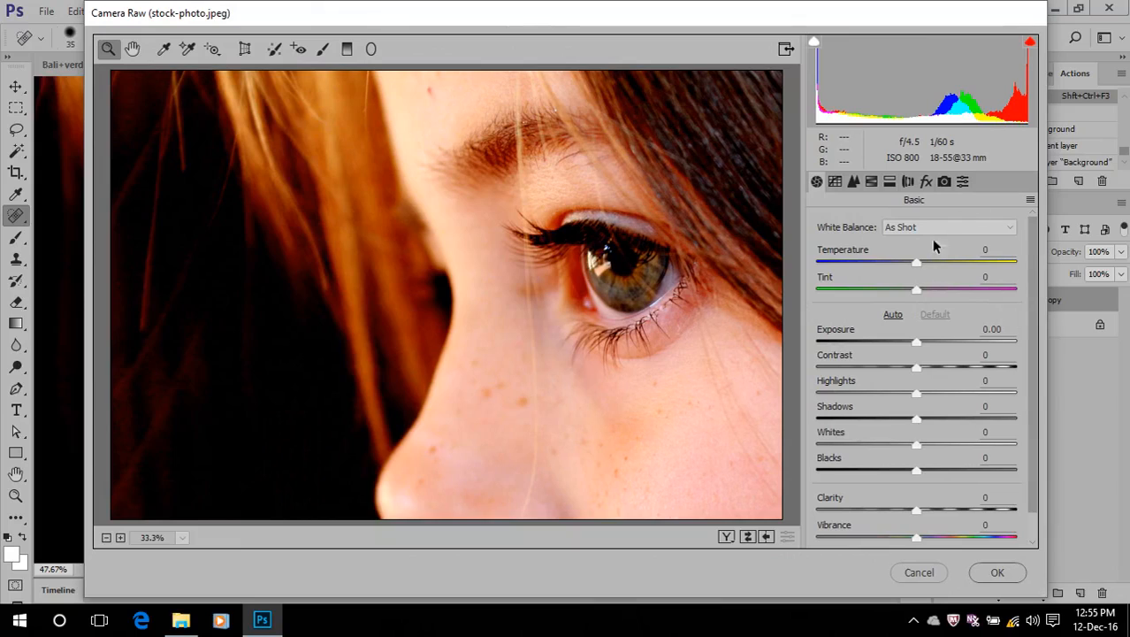
click(918, 263)
drag(920, 263, 891, 270)
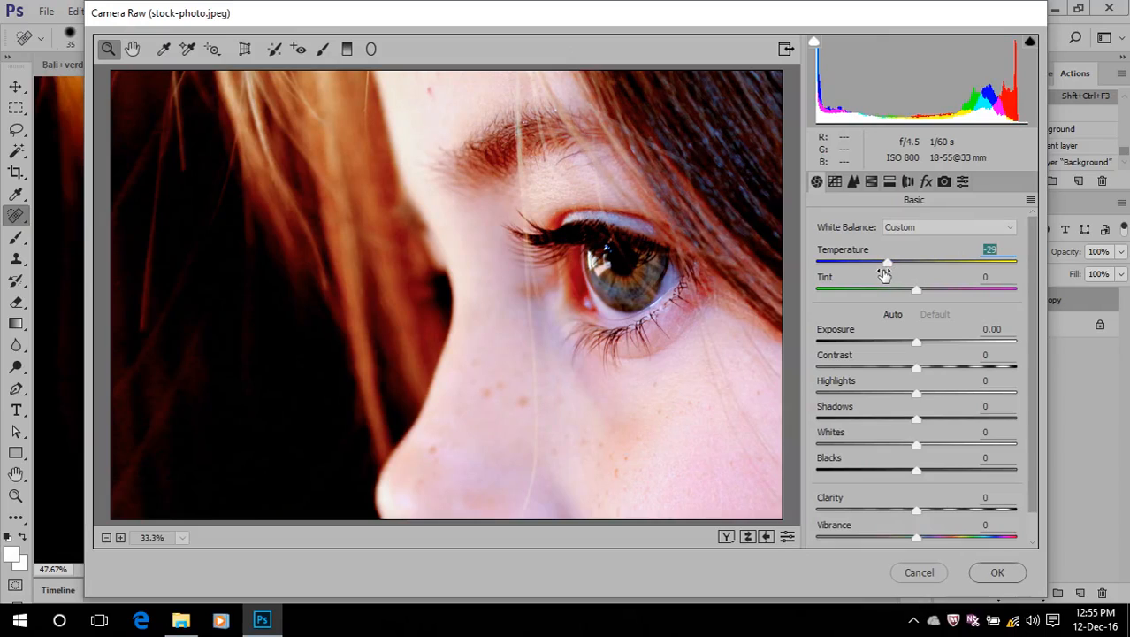
mouse_move(884, 265)
mouse_down()
mouse_move(937, 270)
mouse_move(906, 271)
mouse_up()
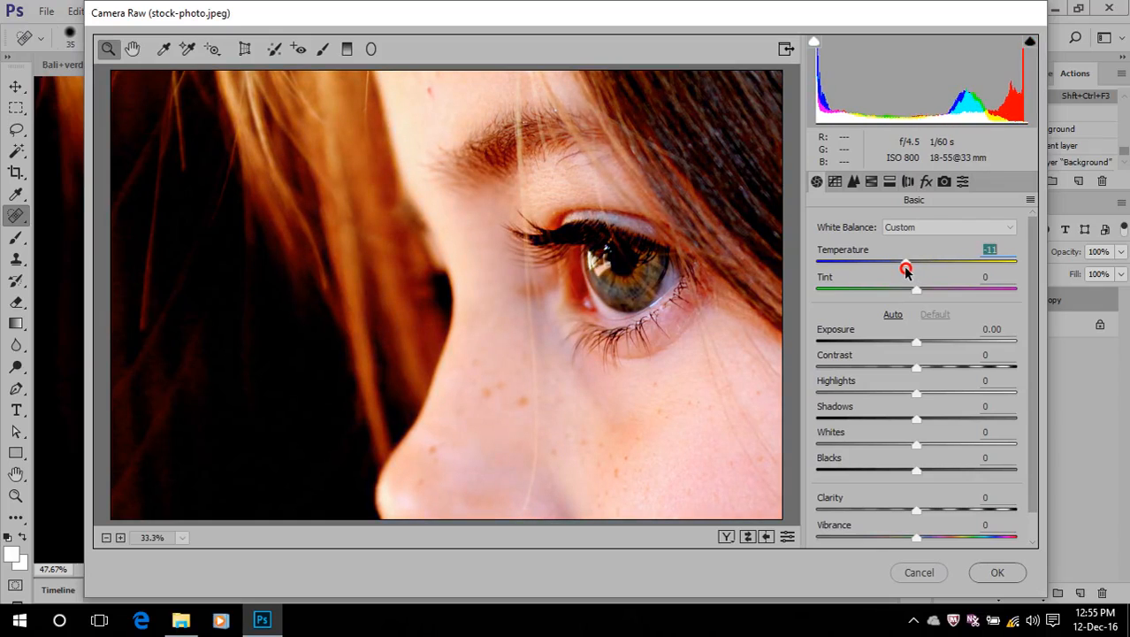
mouse_move(912, 291)
mouse_down()
mouse_move(861, 293)
mouse_move(905, 305)
mouse_up()
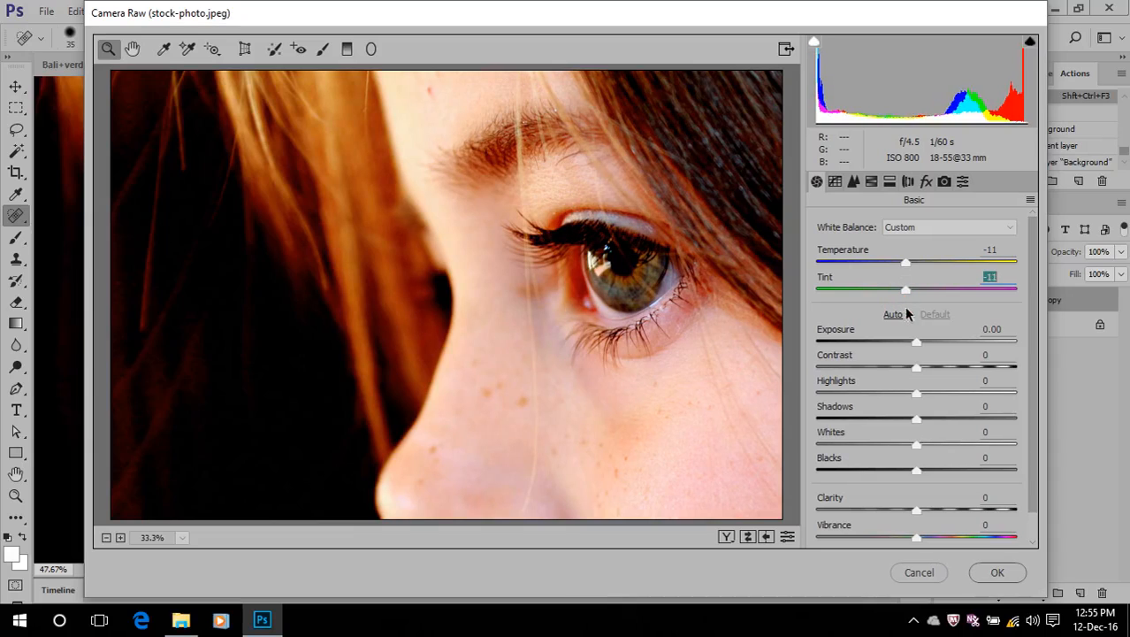
Set Exposure to -0.65, Contrast to +22, Highlights to +36, Shadows to +13, Whites to +7, Blacks to -38 and Vibrance to +8
drag(924, 344, 879, 476)
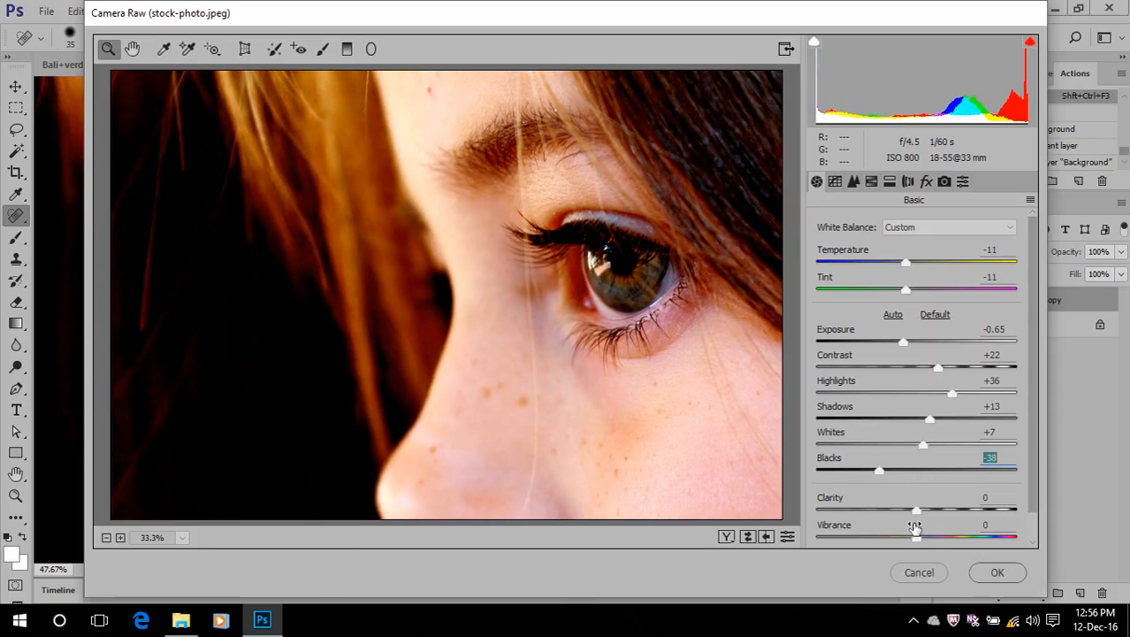
drag(916, 538, 925, 537)
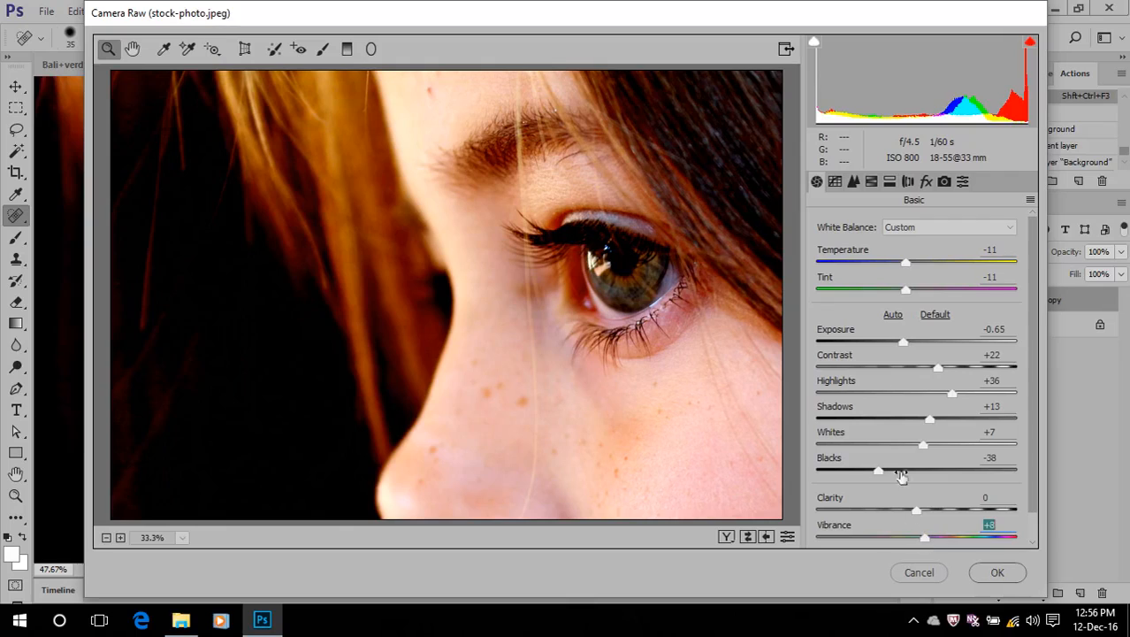
Set noise reduction to Luminance 77, Luminance Contrast 51 and Color 55, and apply the Camera Raw Filter
click(854, 182)
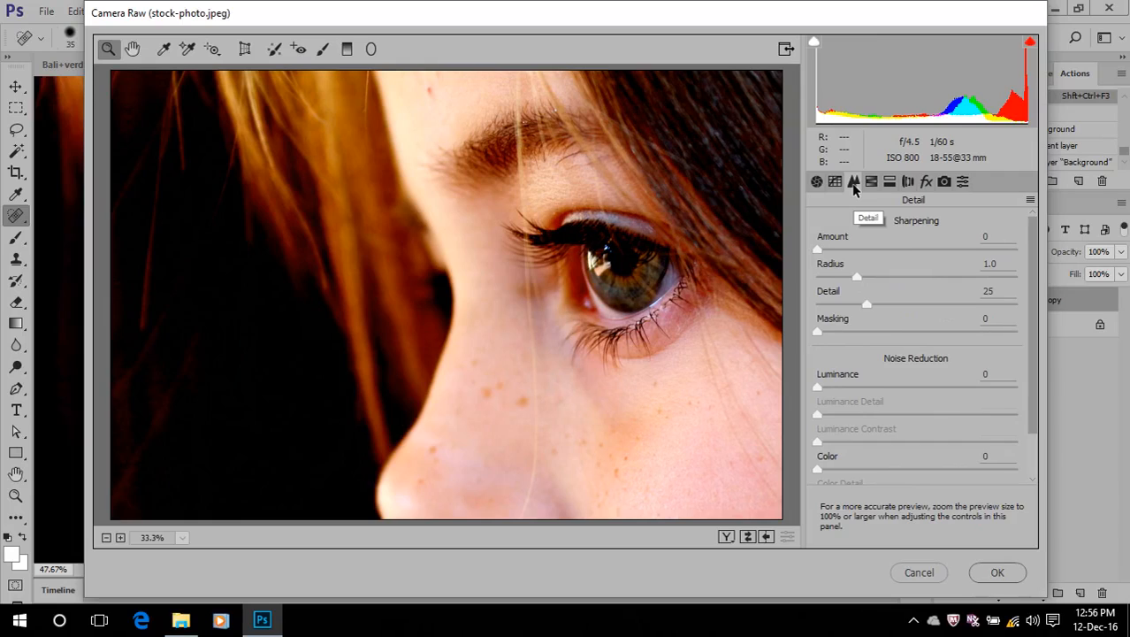
click(819, 390)
drag(820, 391, 973, 401)
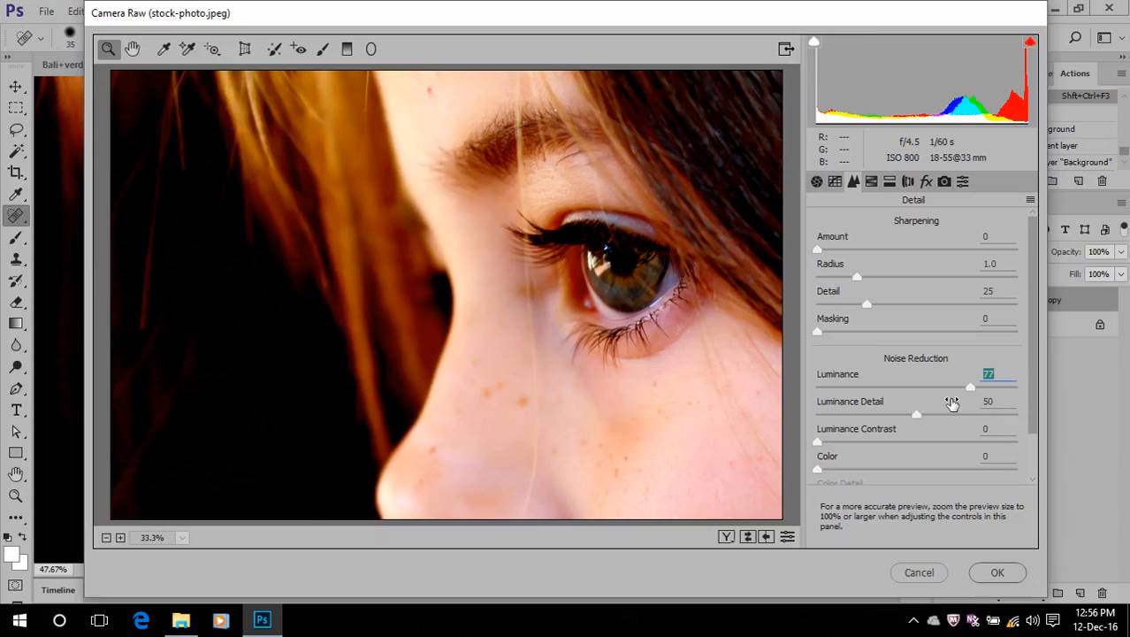
click(818, 470)
drag(818, 442, 923, 451)
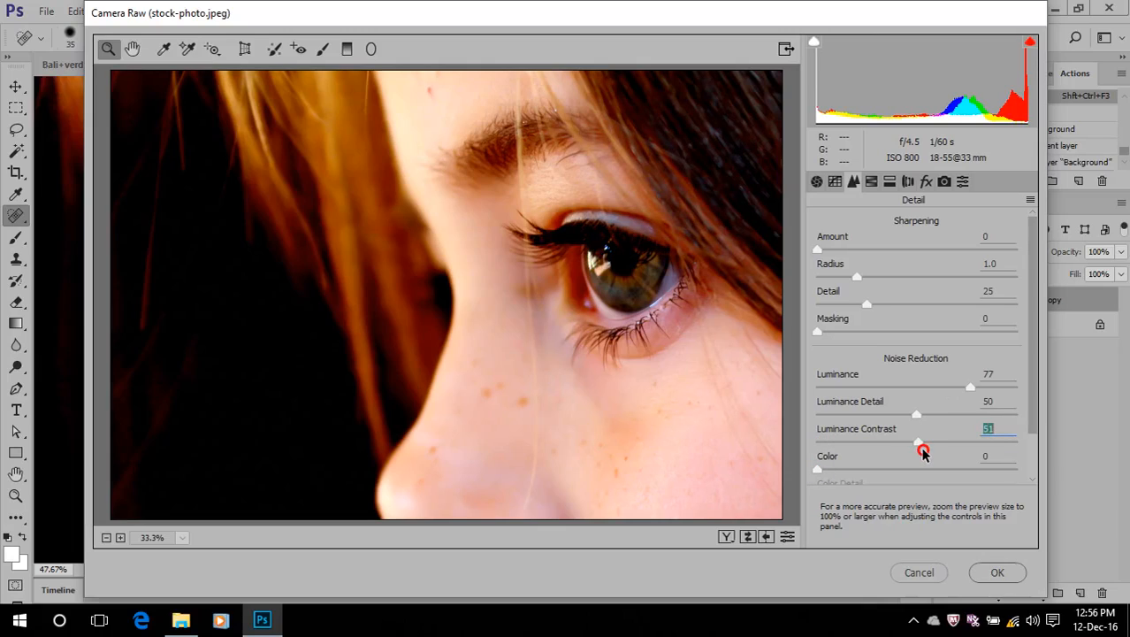
drag(820, 470, 925, 473)
scroll(923, 473, down, 1)
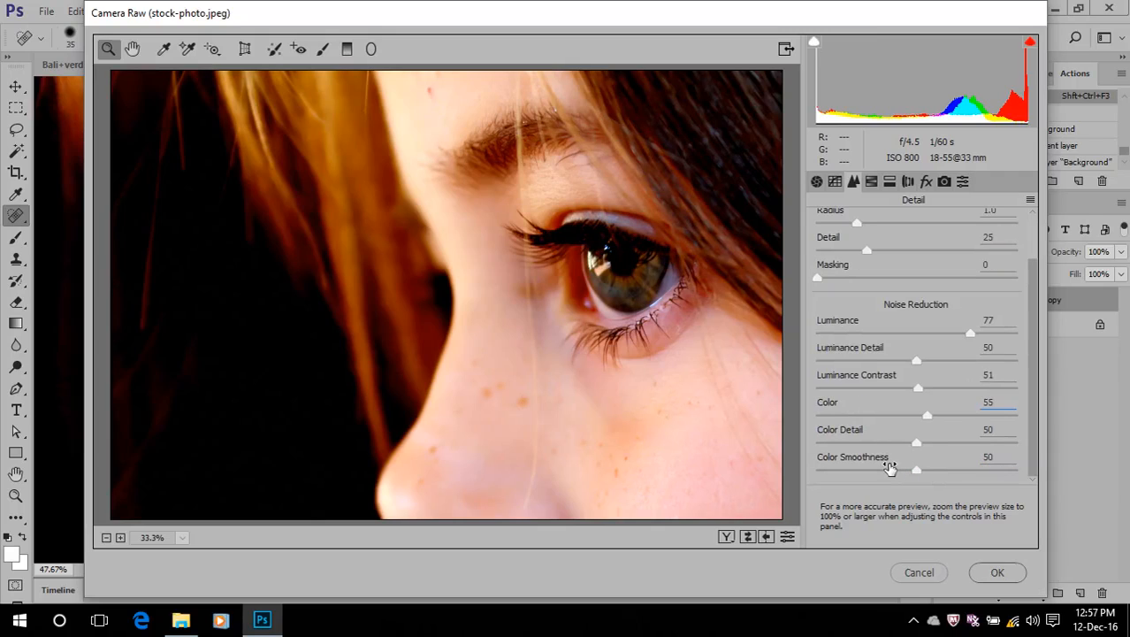
click(982, 572)
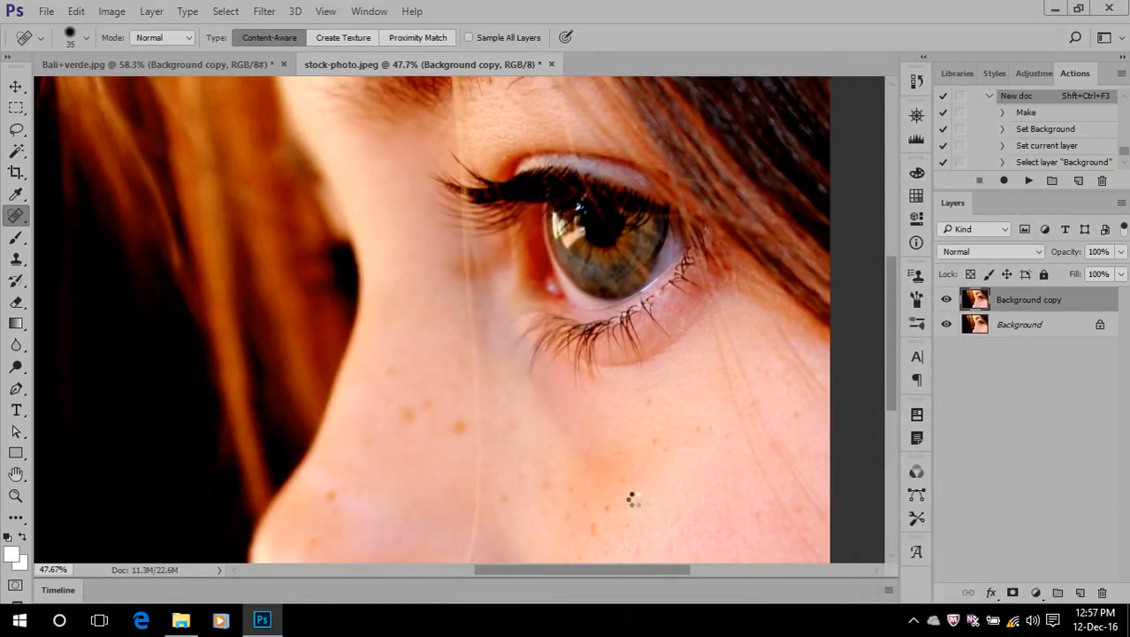
Compare the filtered skin with the original by hiding and showing the Background copy layer, and view the whole photo
scroll(634, 499, up, 1)
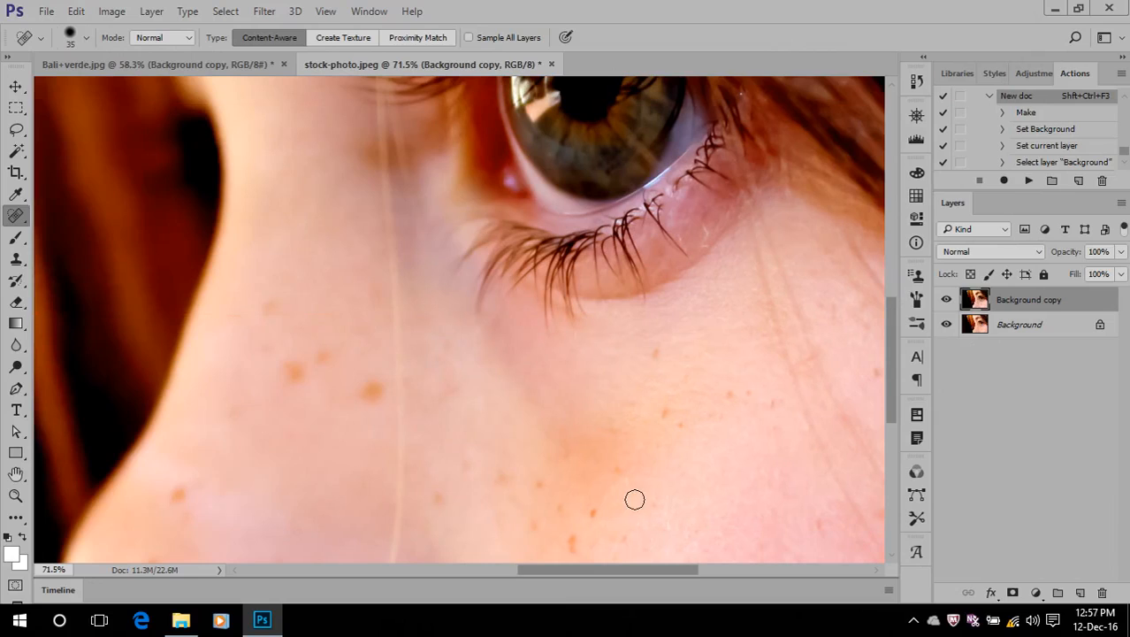
click(946, 300)
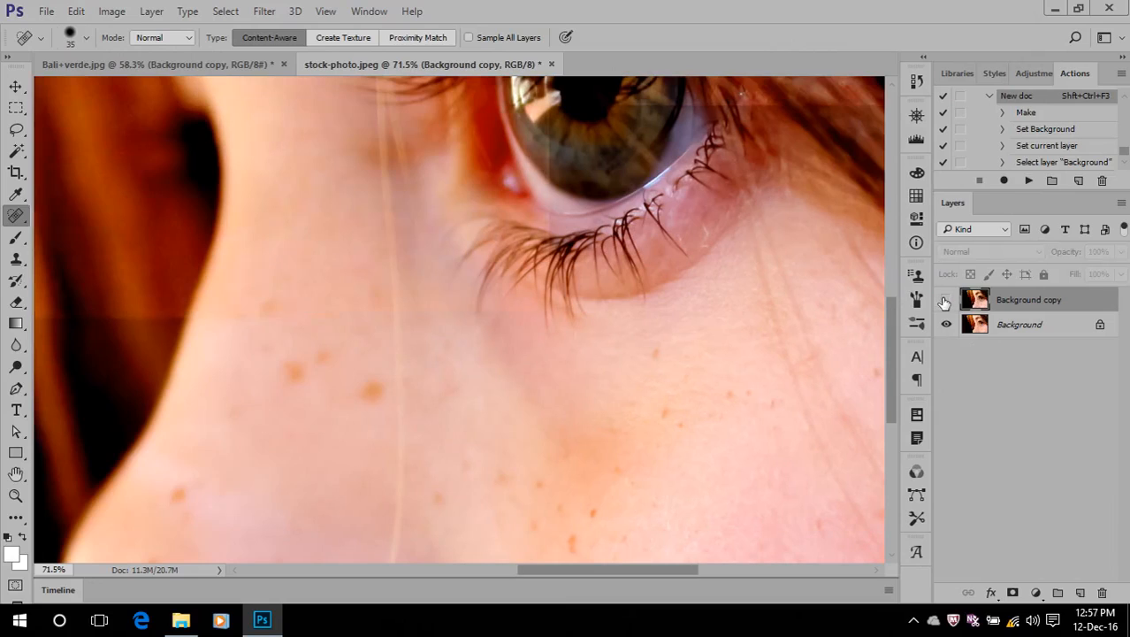
click(947, 301)
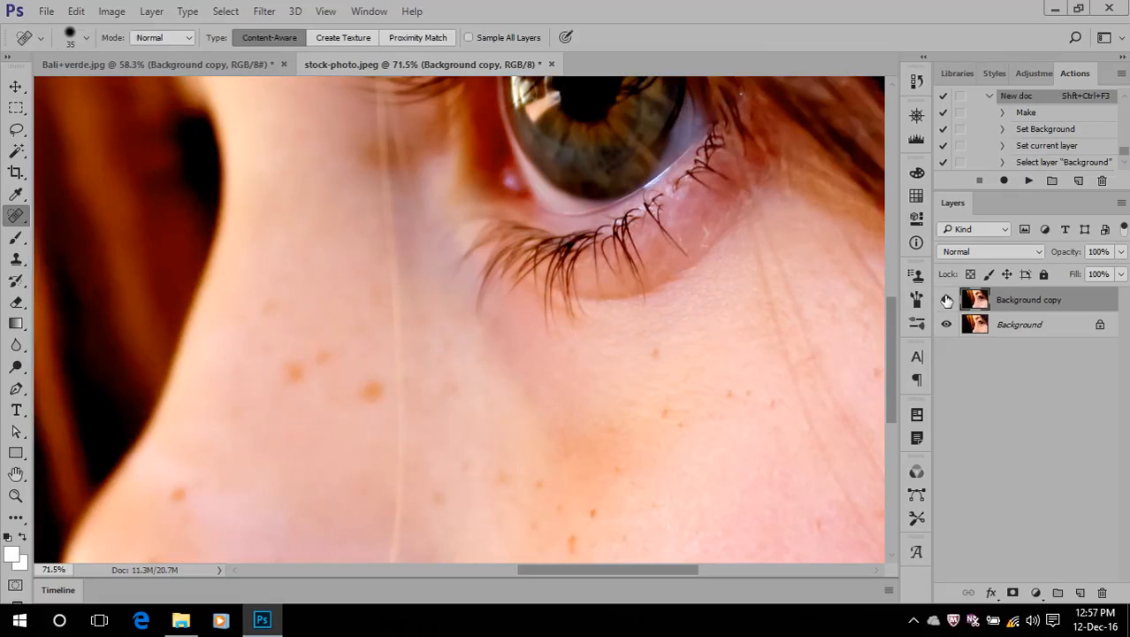
scroll(606, 435, down, 5)
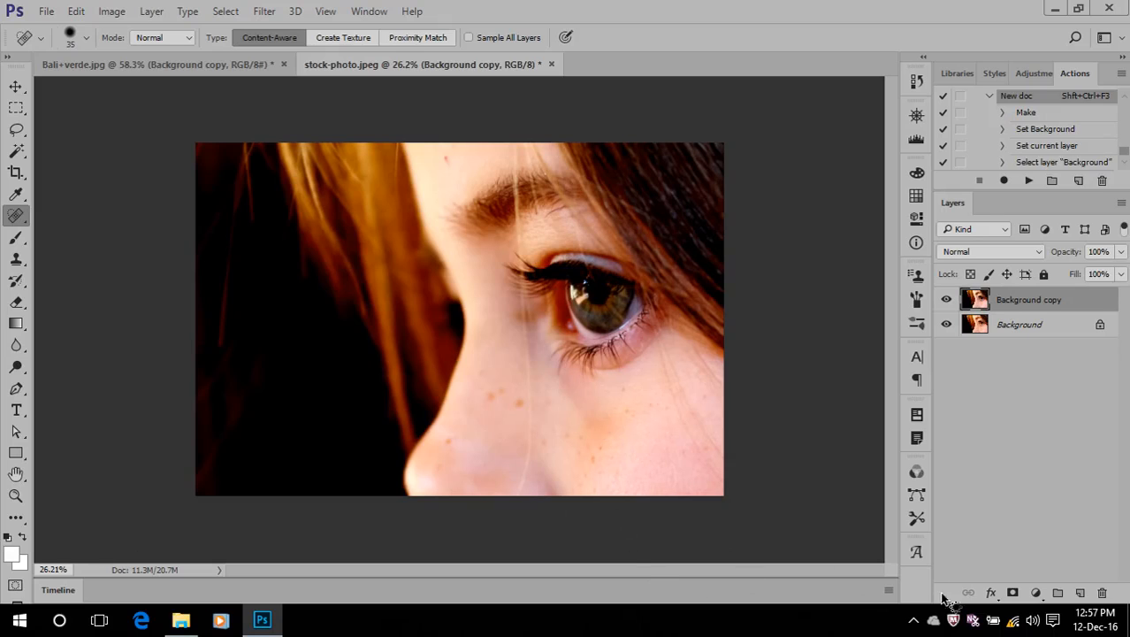
click(913, 620)
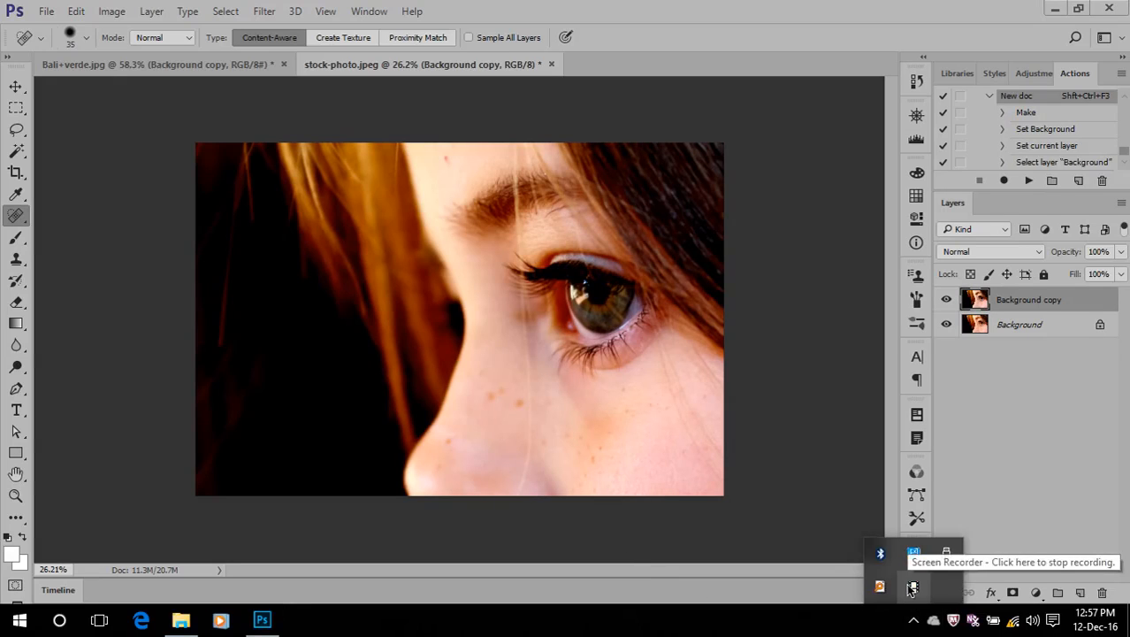